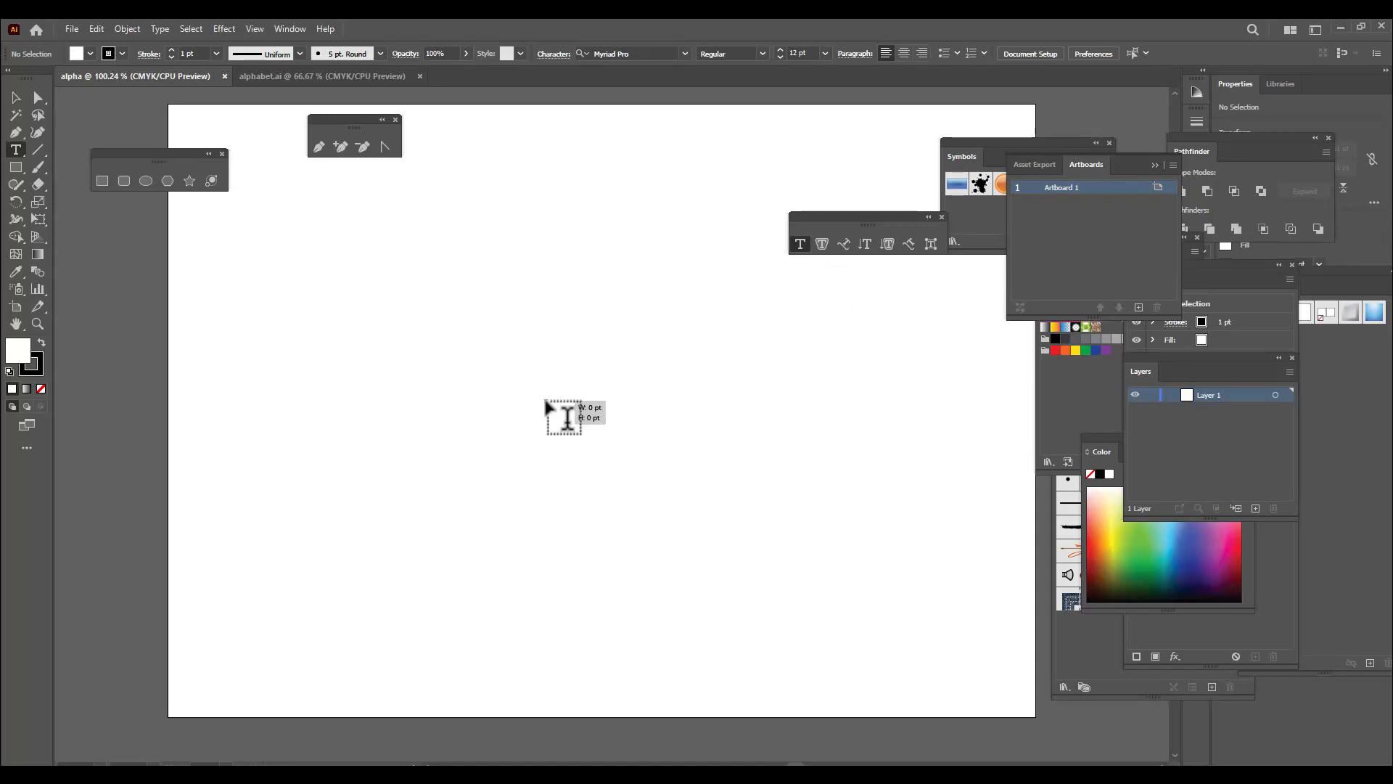
Add a point-text letter A near the artboard's centre, enlarge it to about 257 pt and reposition it
click(546, 399)
key(BackSpace)
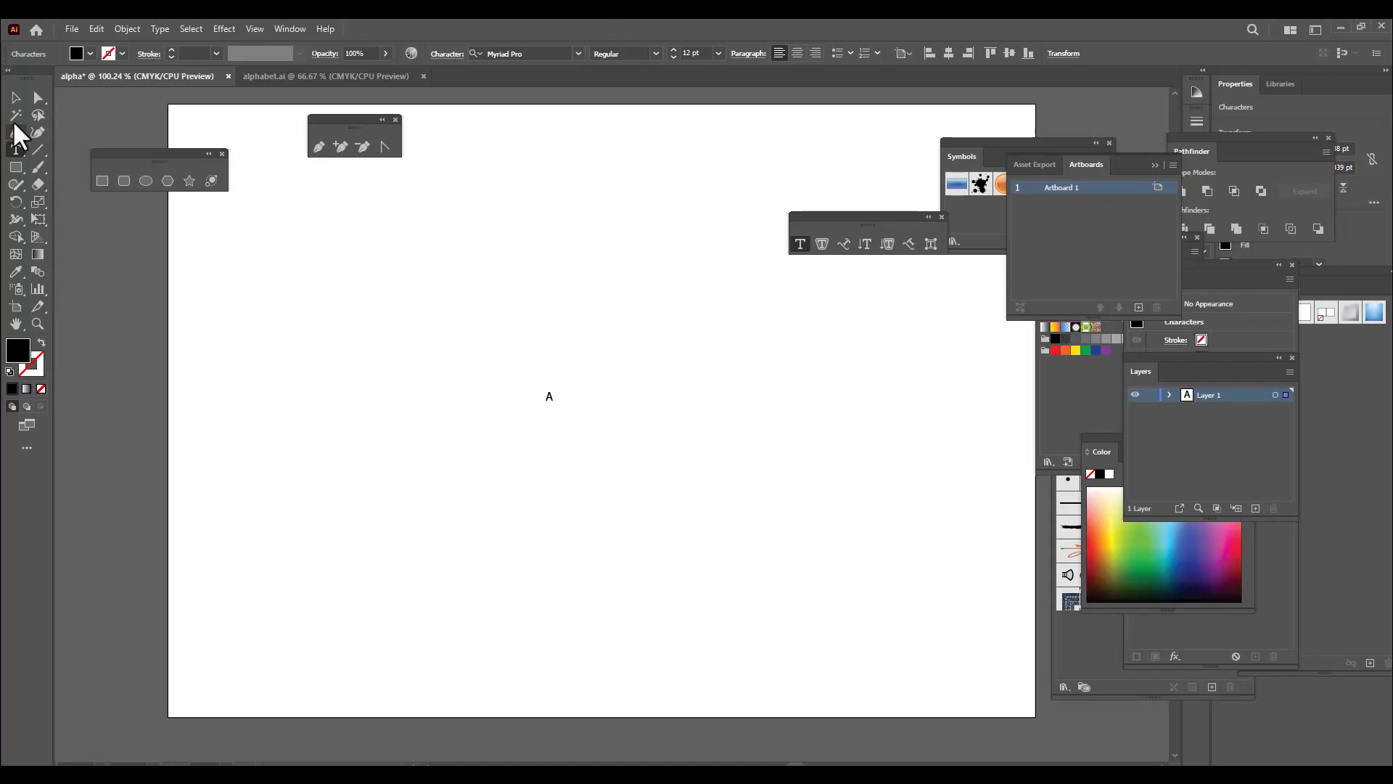
click(16, 97)
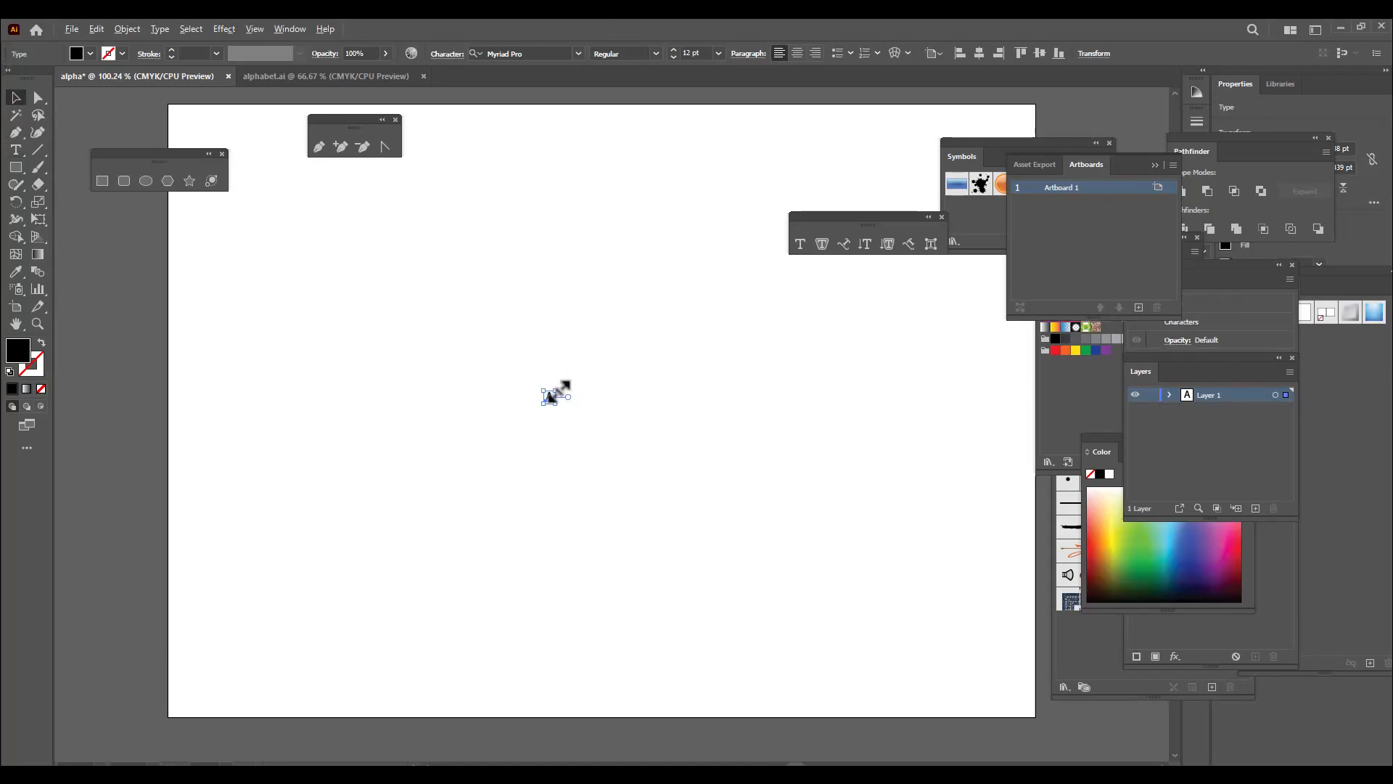
drag(556, 392, 631, 253)
drag(600, 370, 655, 374)
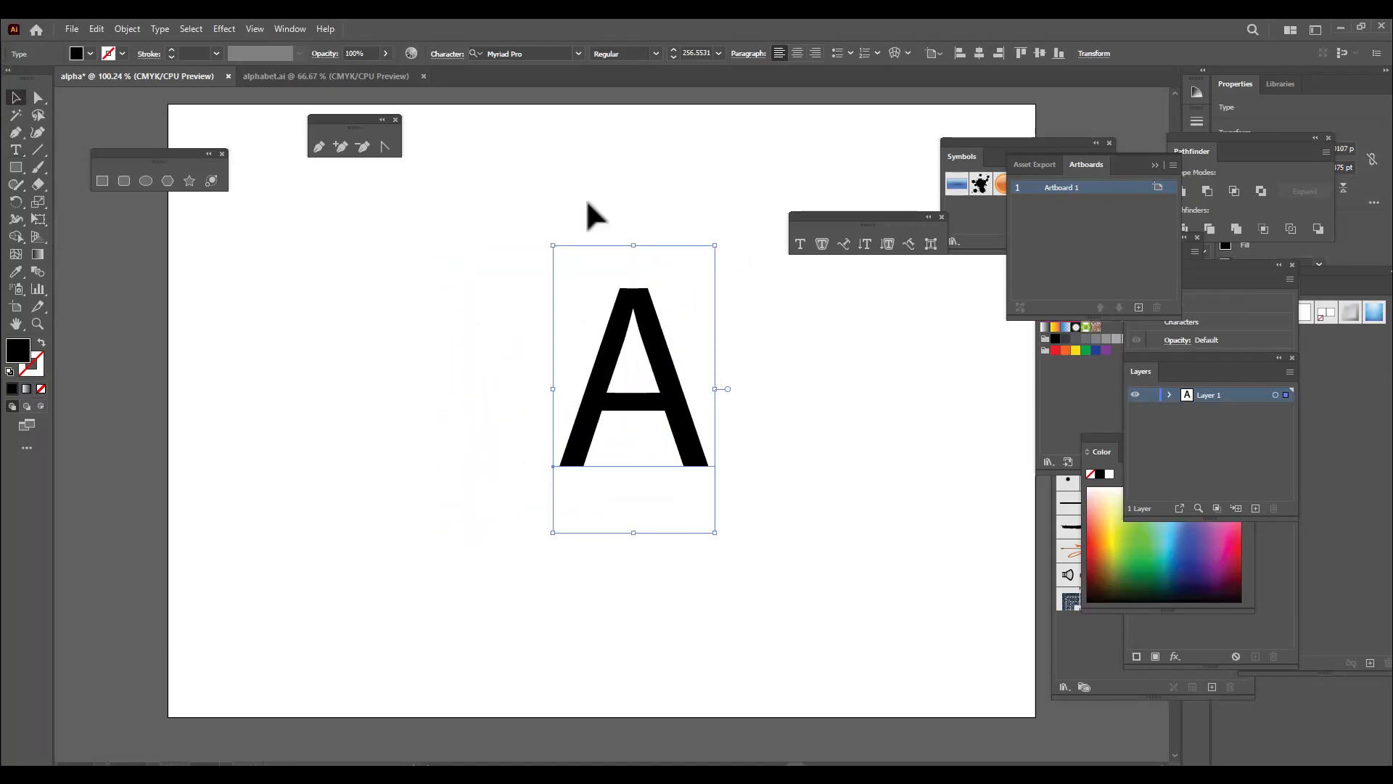
Change the letter A's font to Arial Black
click(540, 53)
text(ara)
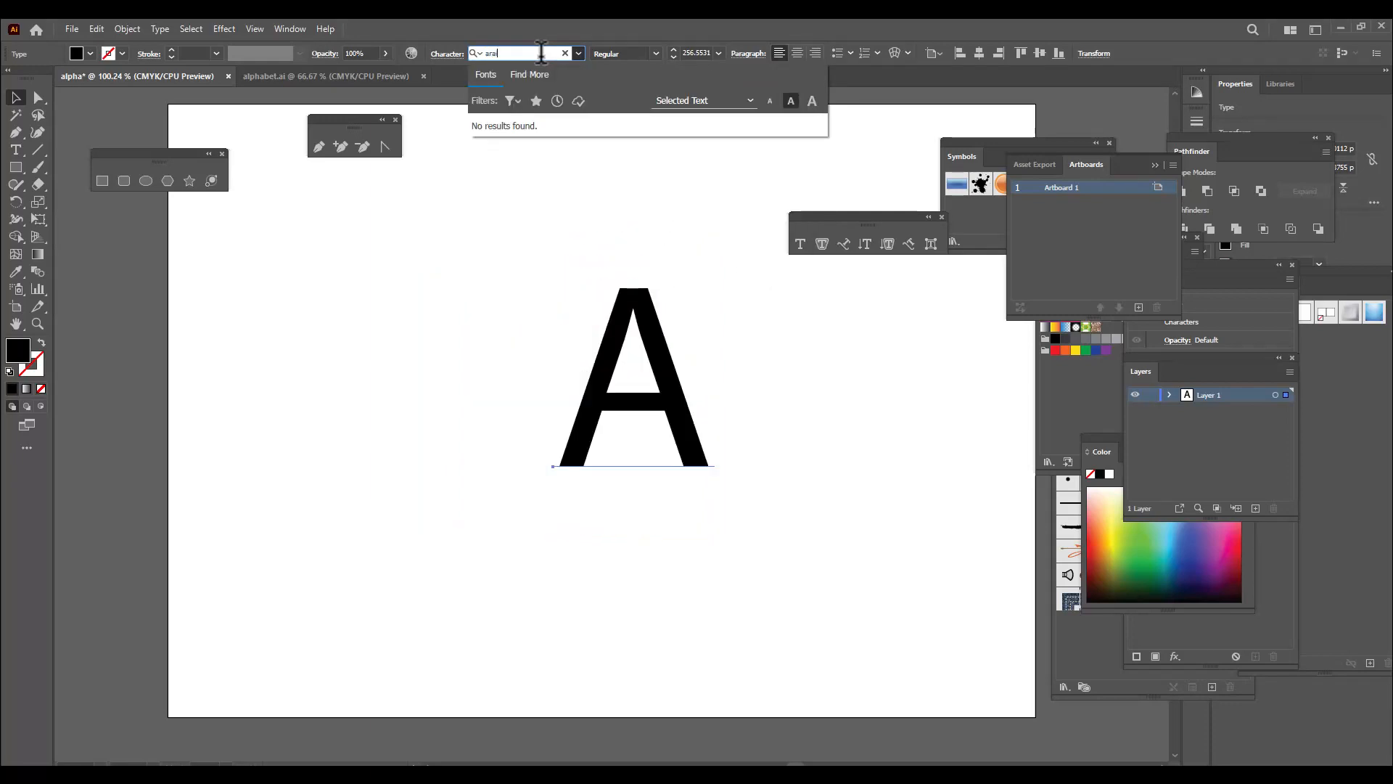
key(BackSpace)
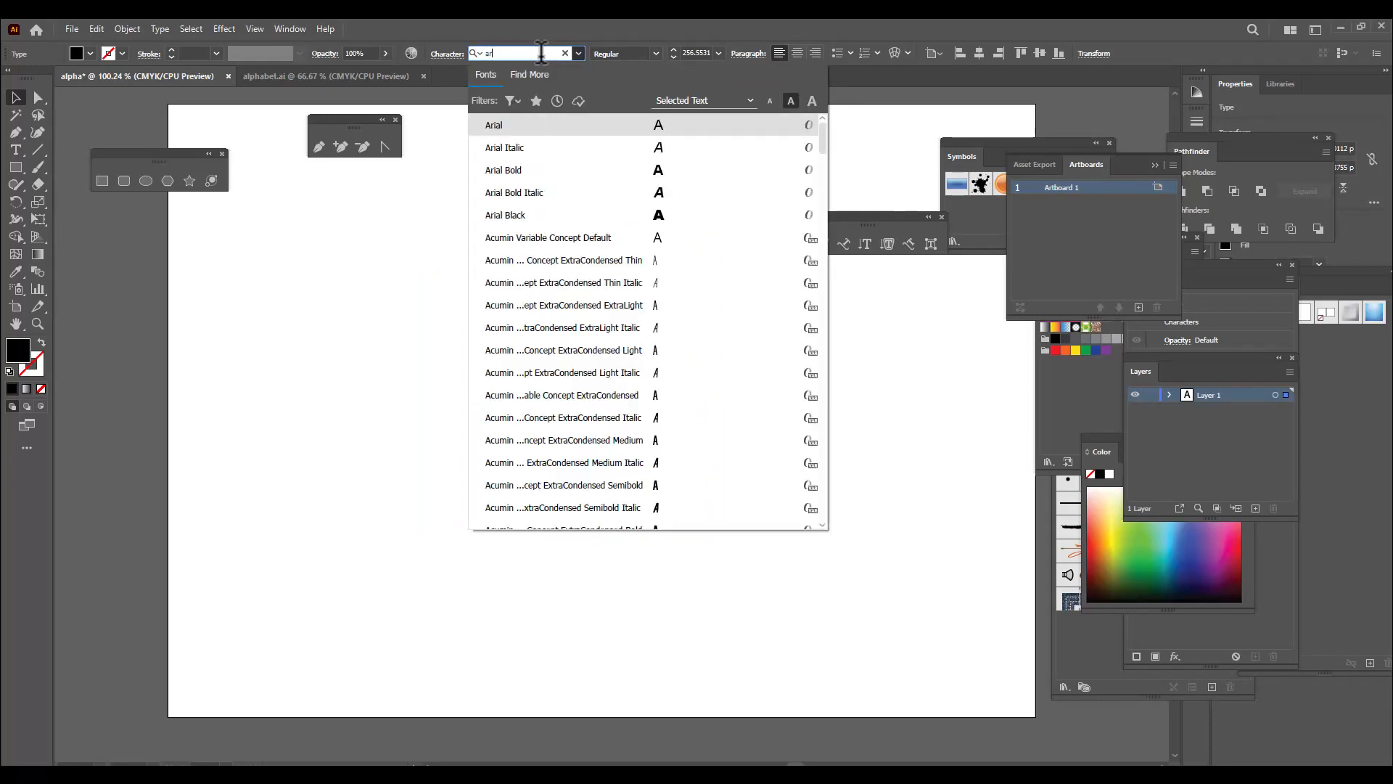
click(537, 216)
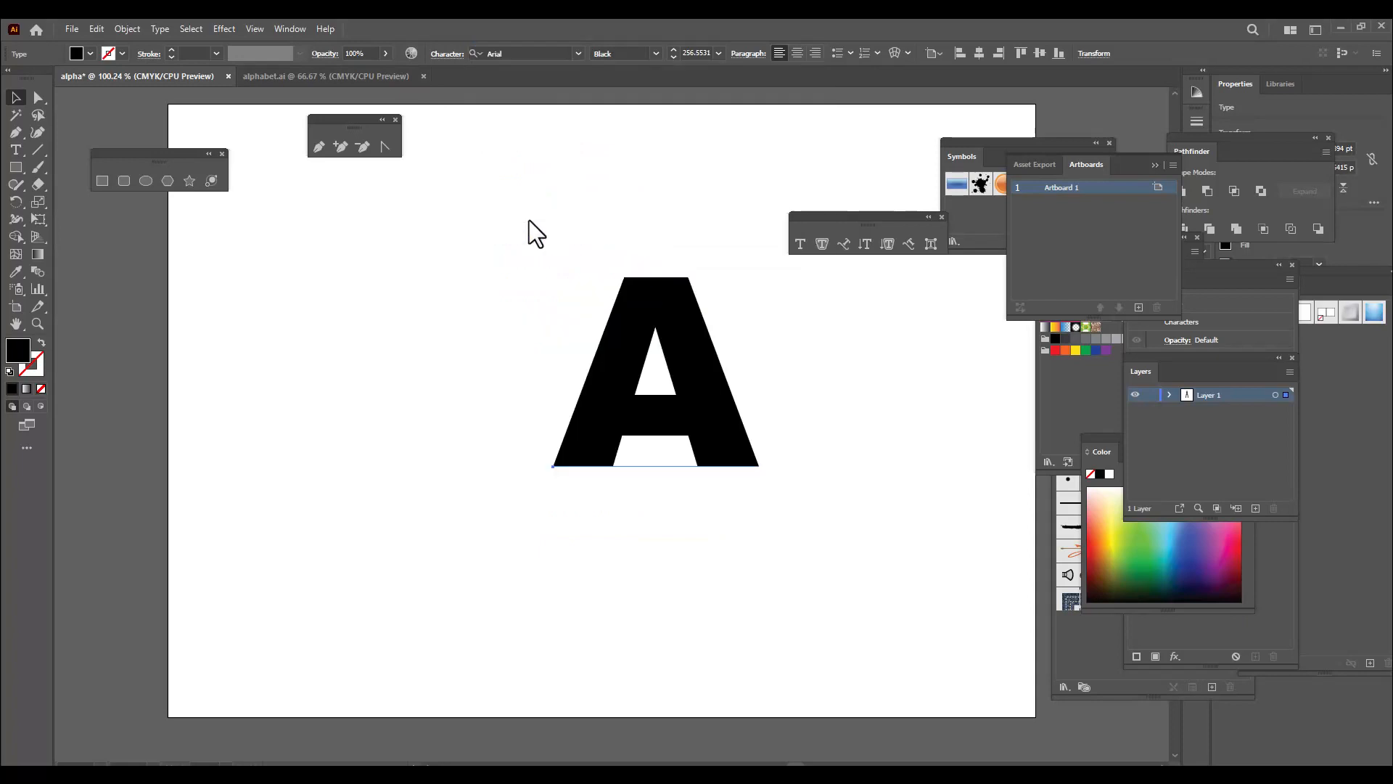
Enlarge the letter A to about 360 pt, narrow it slightly and place it around the middle of the artboard
click(15, 100)
drag(662, 367, 616, 405)
drag(713, 278, 756, 215)
drag(650, 350, 655, 399)
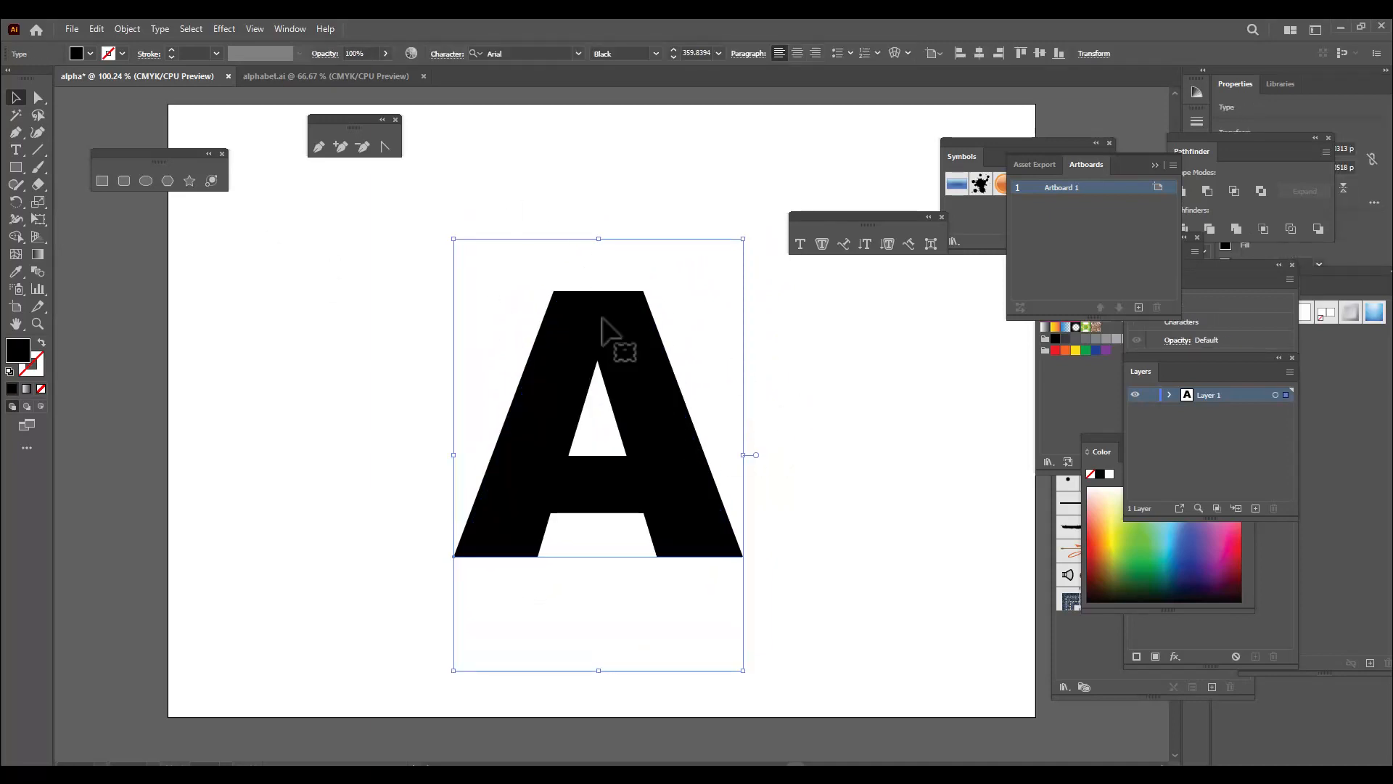
drag(745, 457, 718, 460)
click(818, 581)
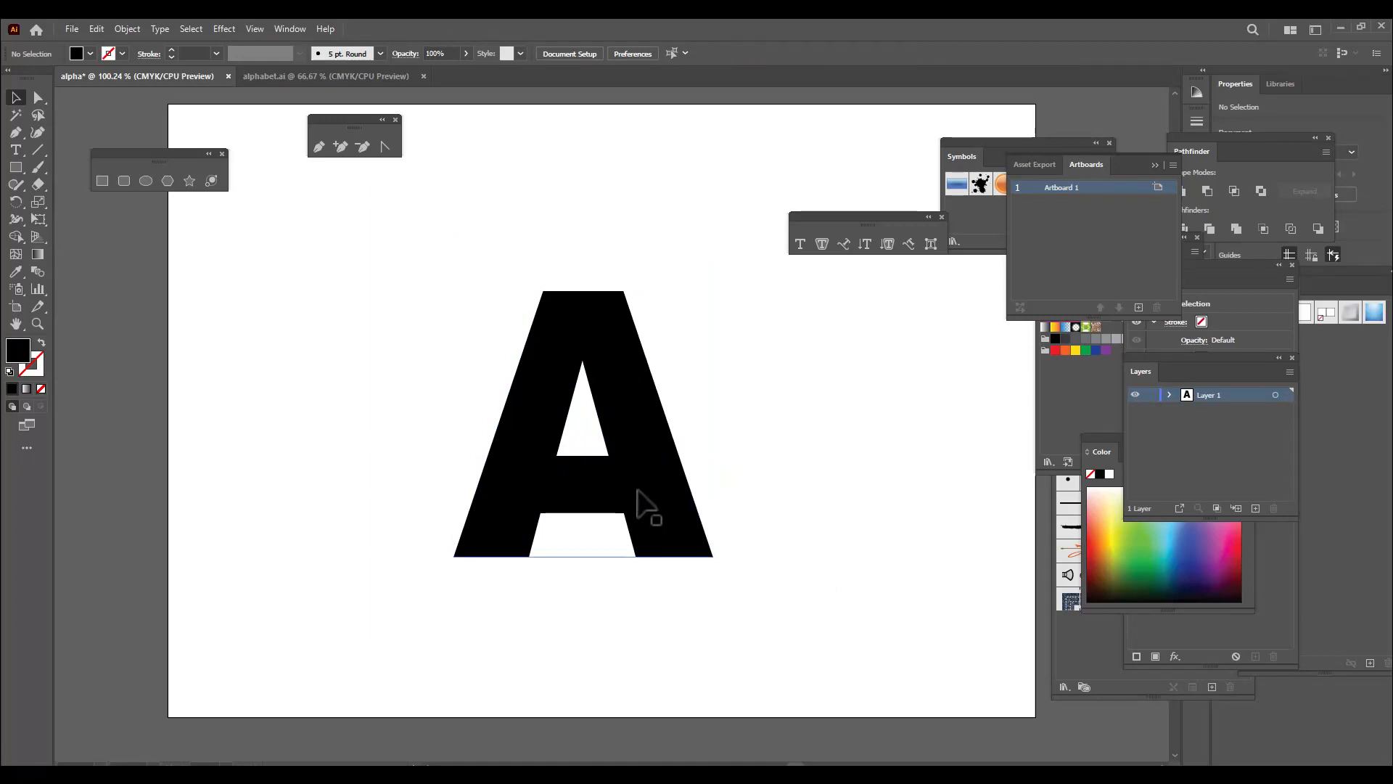
drag(638, 491, 653, 491)
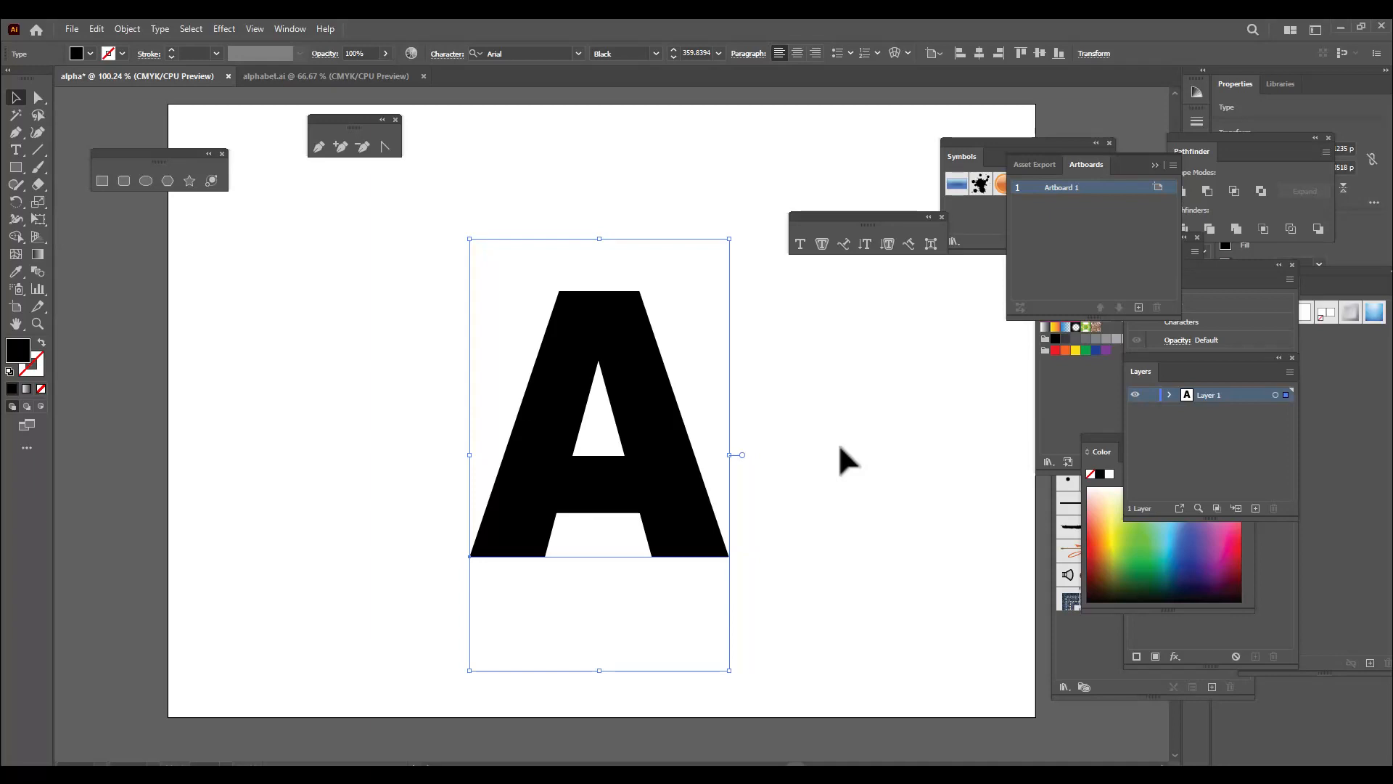
Swap the letter's fill and stroke to give a black outline, and expand it with Object and Fill enabled
key(shift+x)
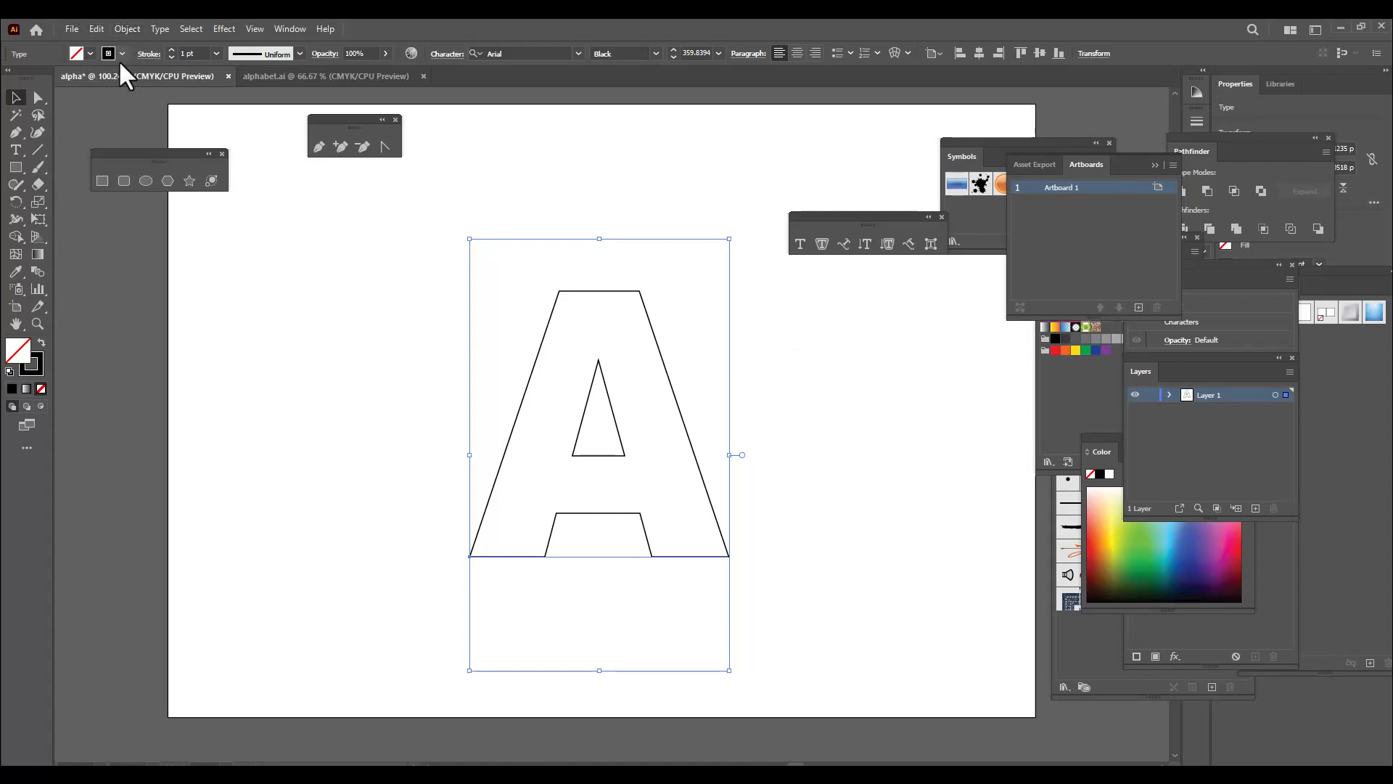
click(127, 29)
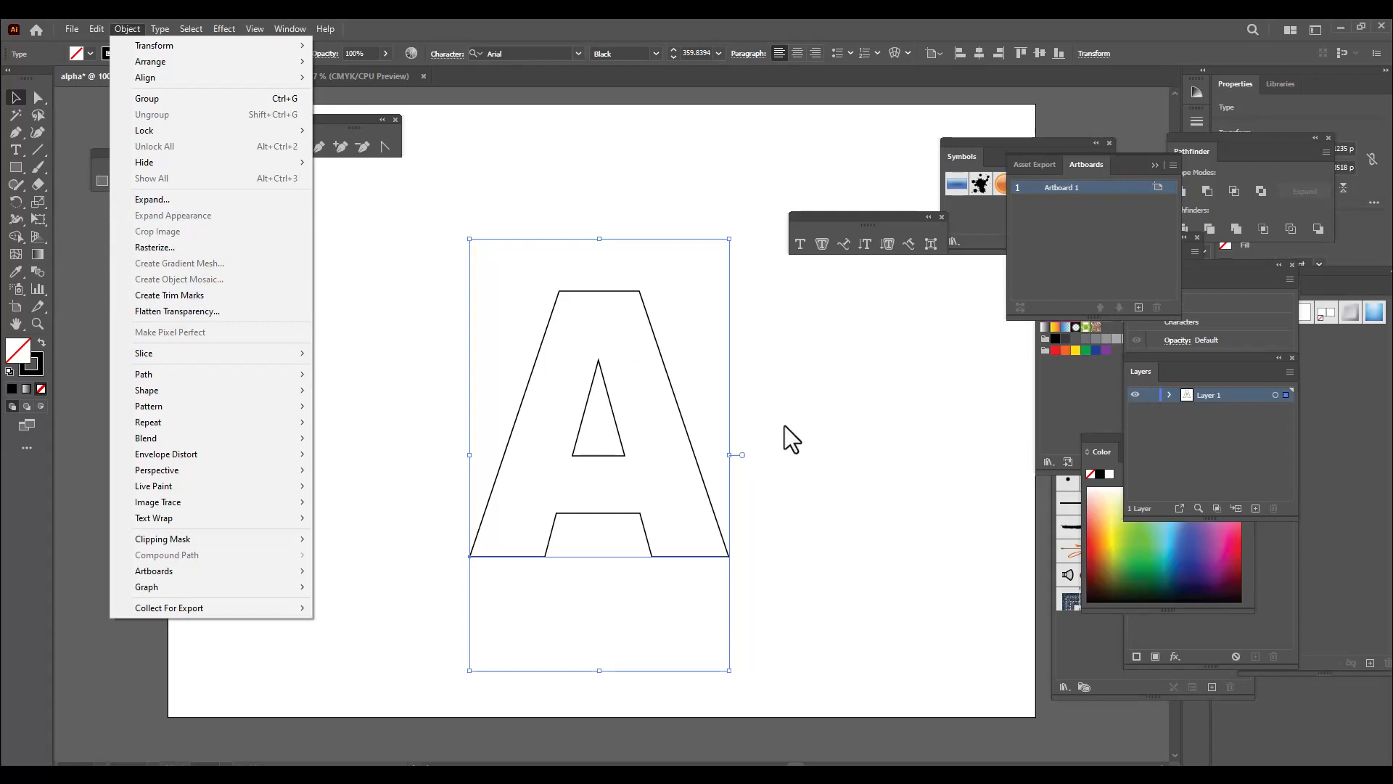
click(199, 204)
drag(700, 292, 817, 256)
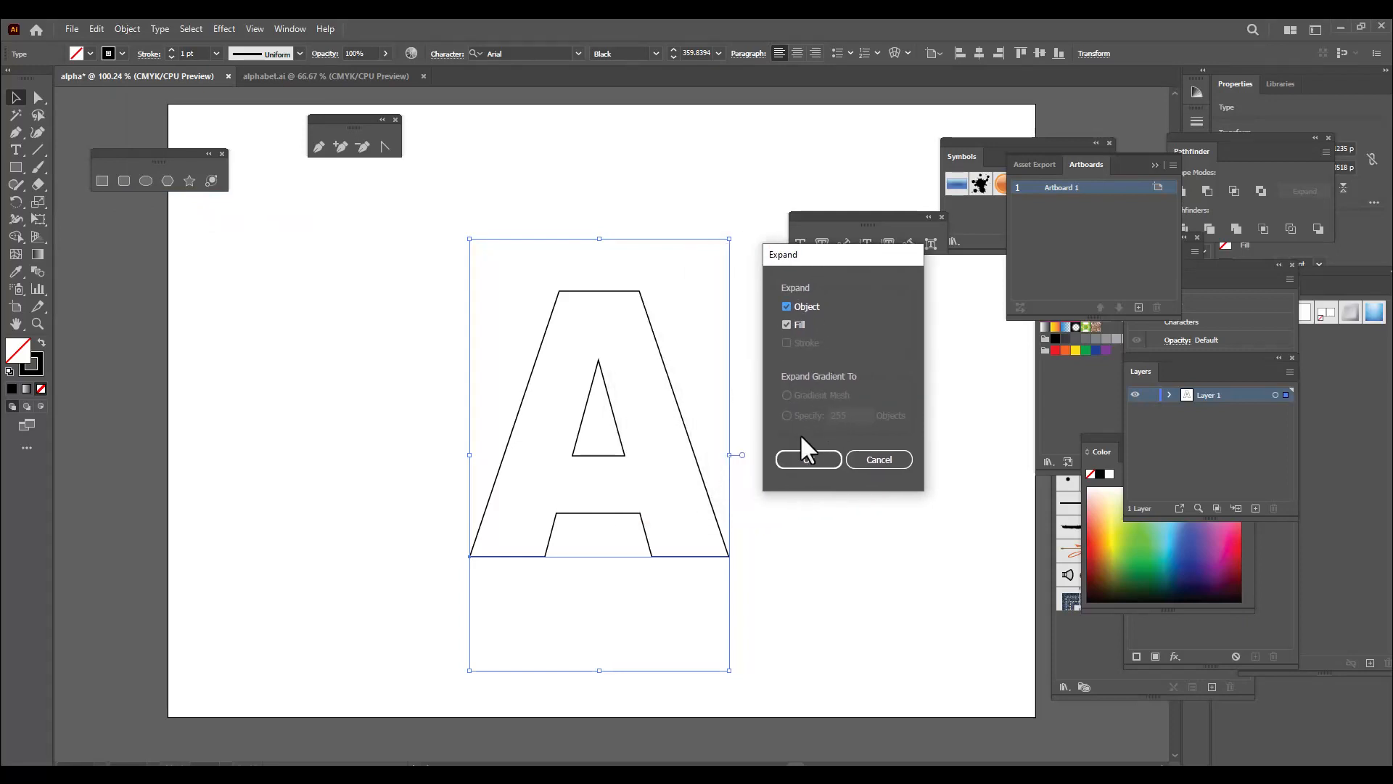
click(808, 457)
click(873, 476)
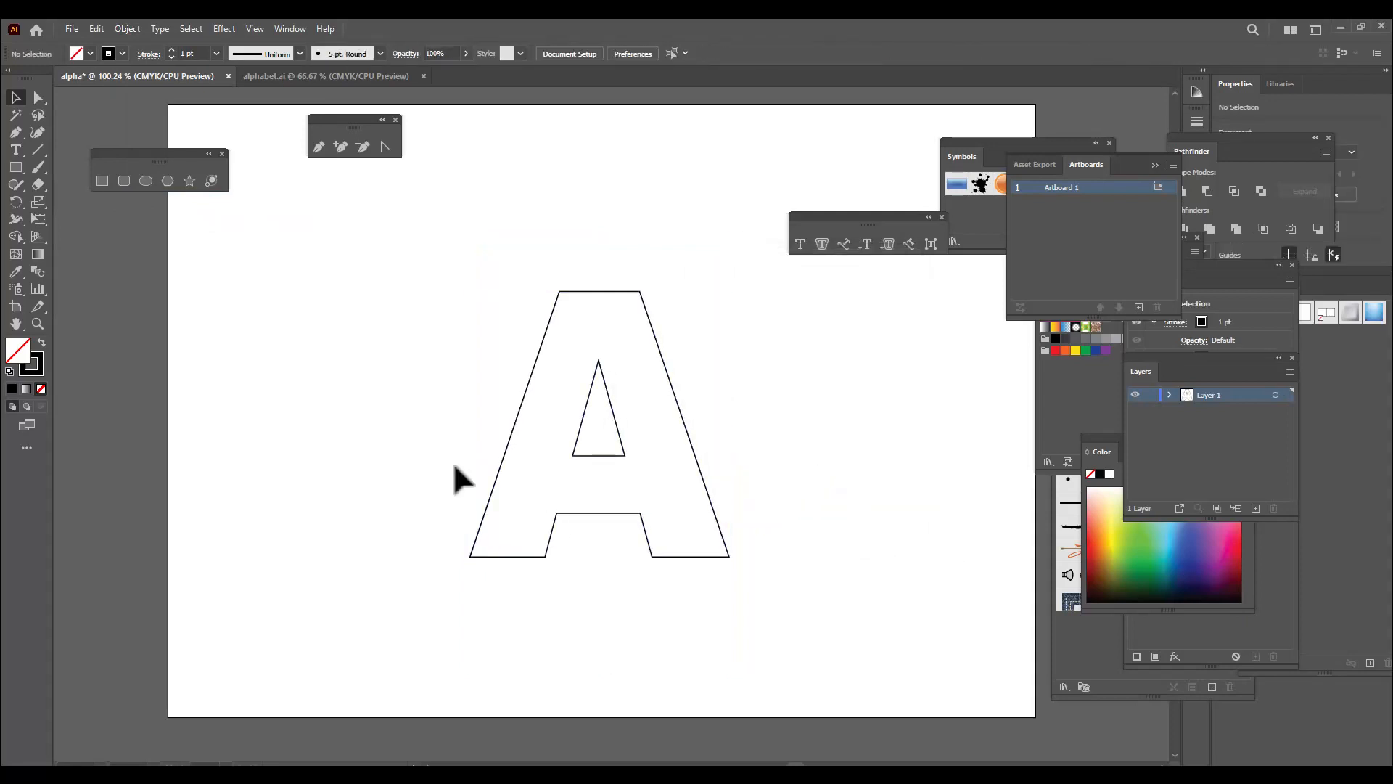
Draw an open S-shaped curve with the Pen tool across the middle of the A, extending past both outer edges
drag(337, 124, 320, 127)
click(302, 153)
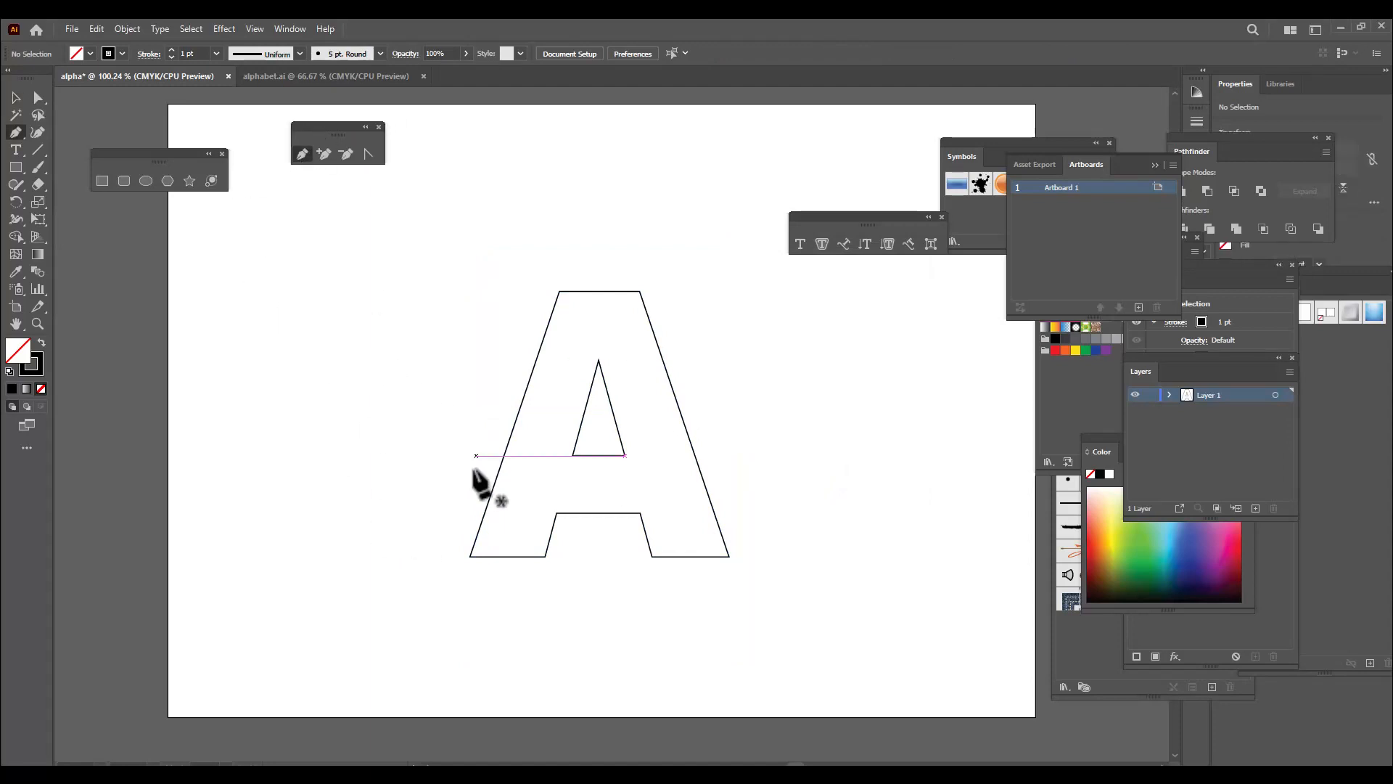
click(478, 459)
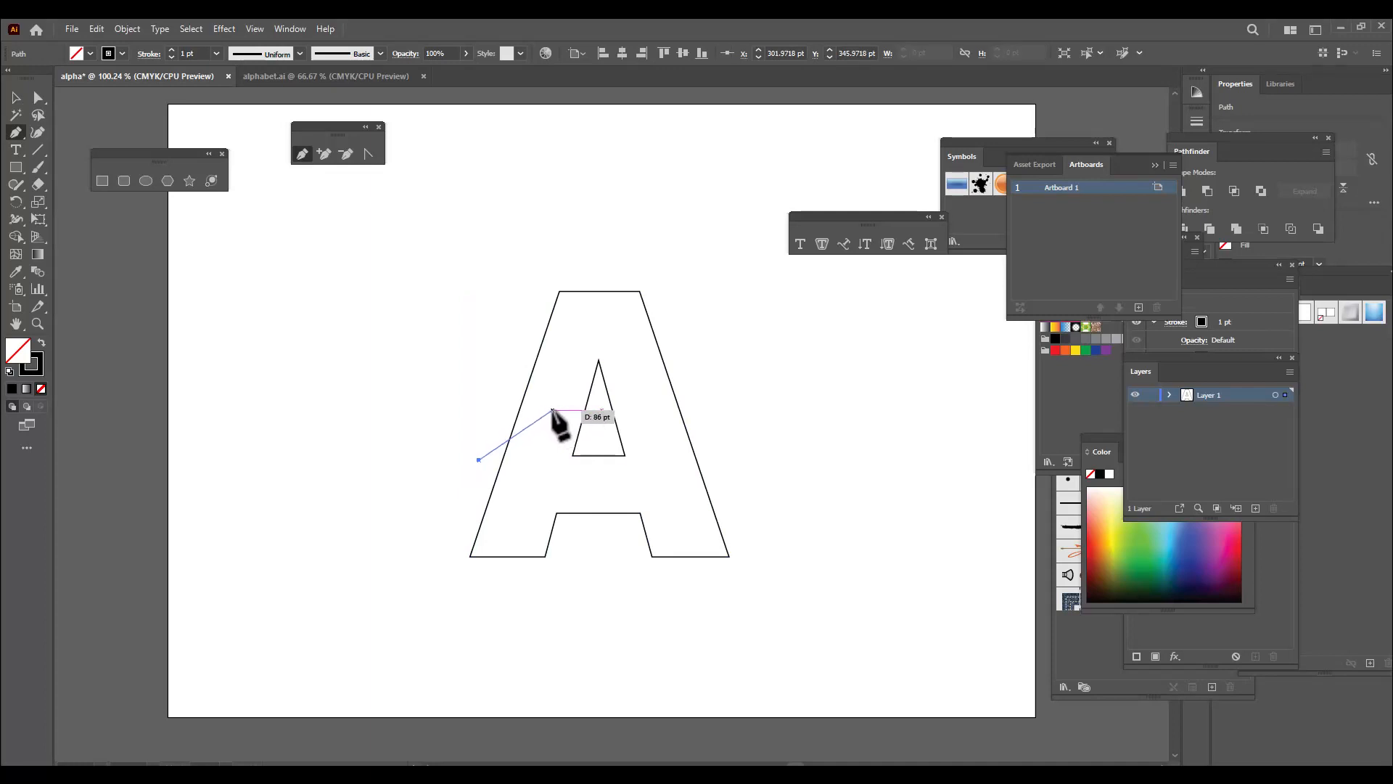
drag(554, 410, 682, 415)
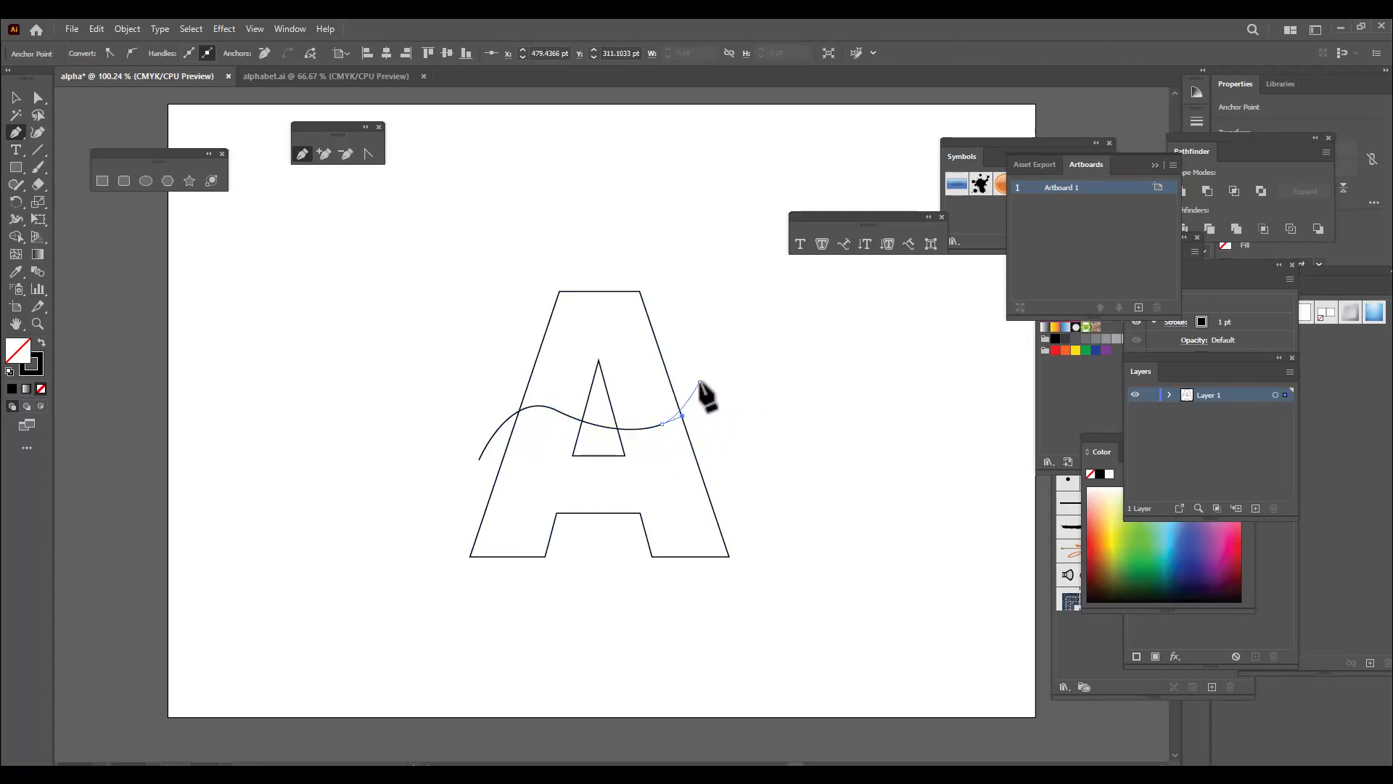
Smooth the wavy curve by adjusting the direction handles of its two inner anchor points
click(38, 98)
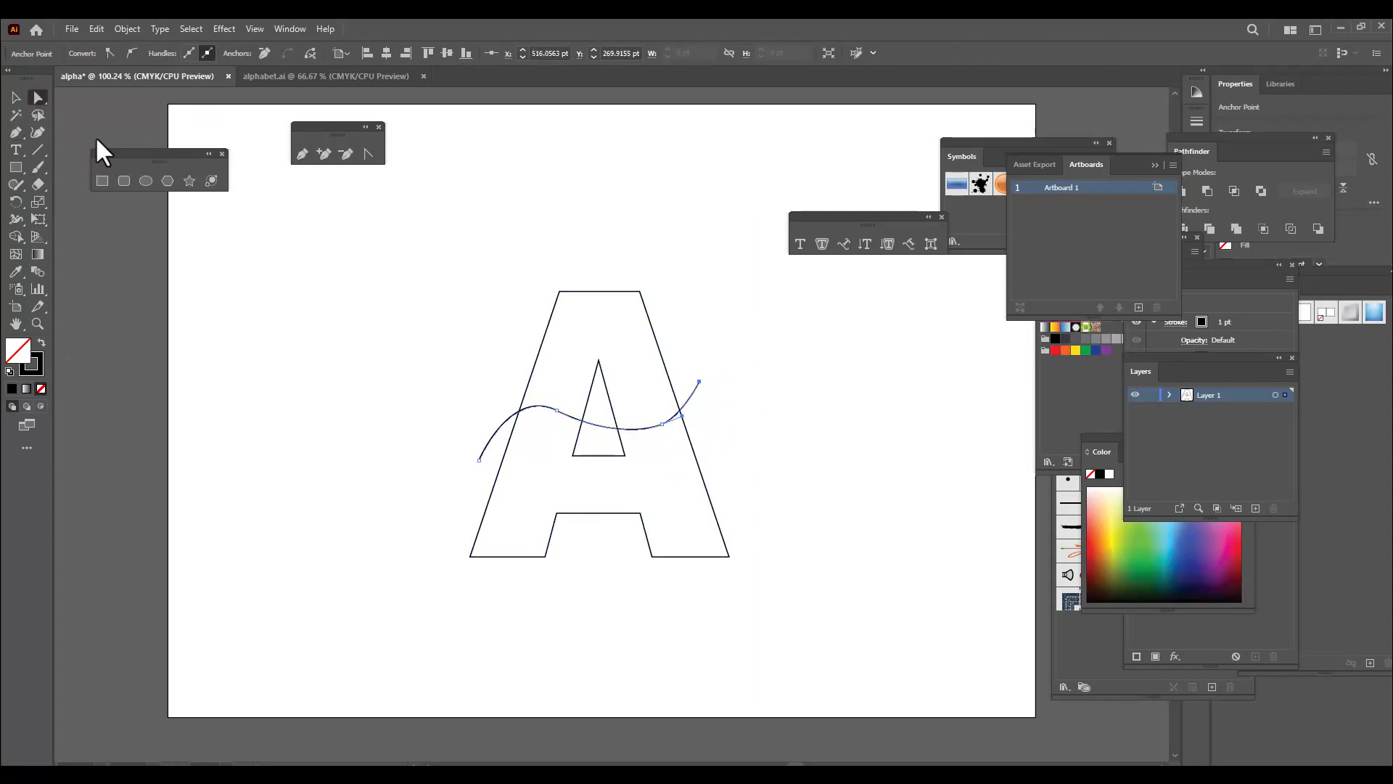
click(556, 410)
drag(510, 388, 497, 381)
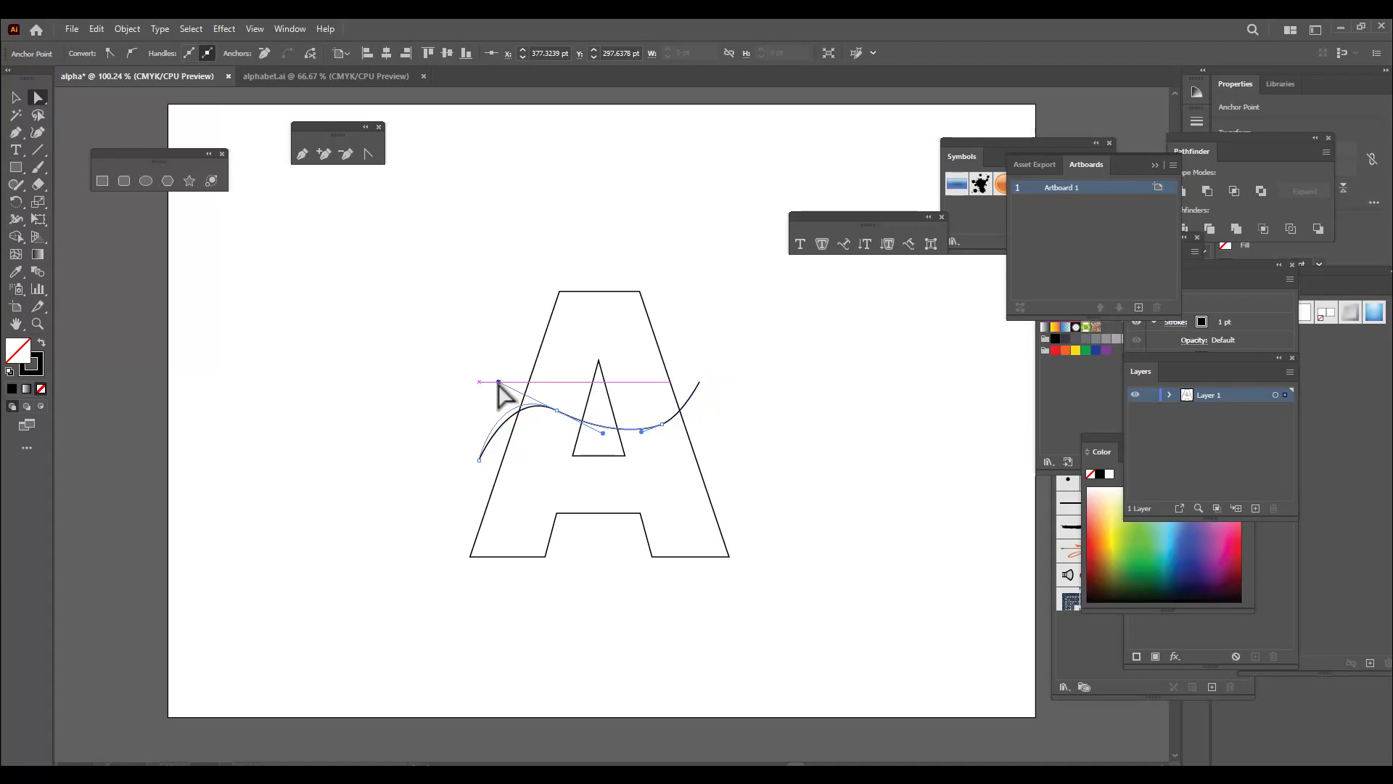
click(662, 423)
drag(641, 431, 686, 408)
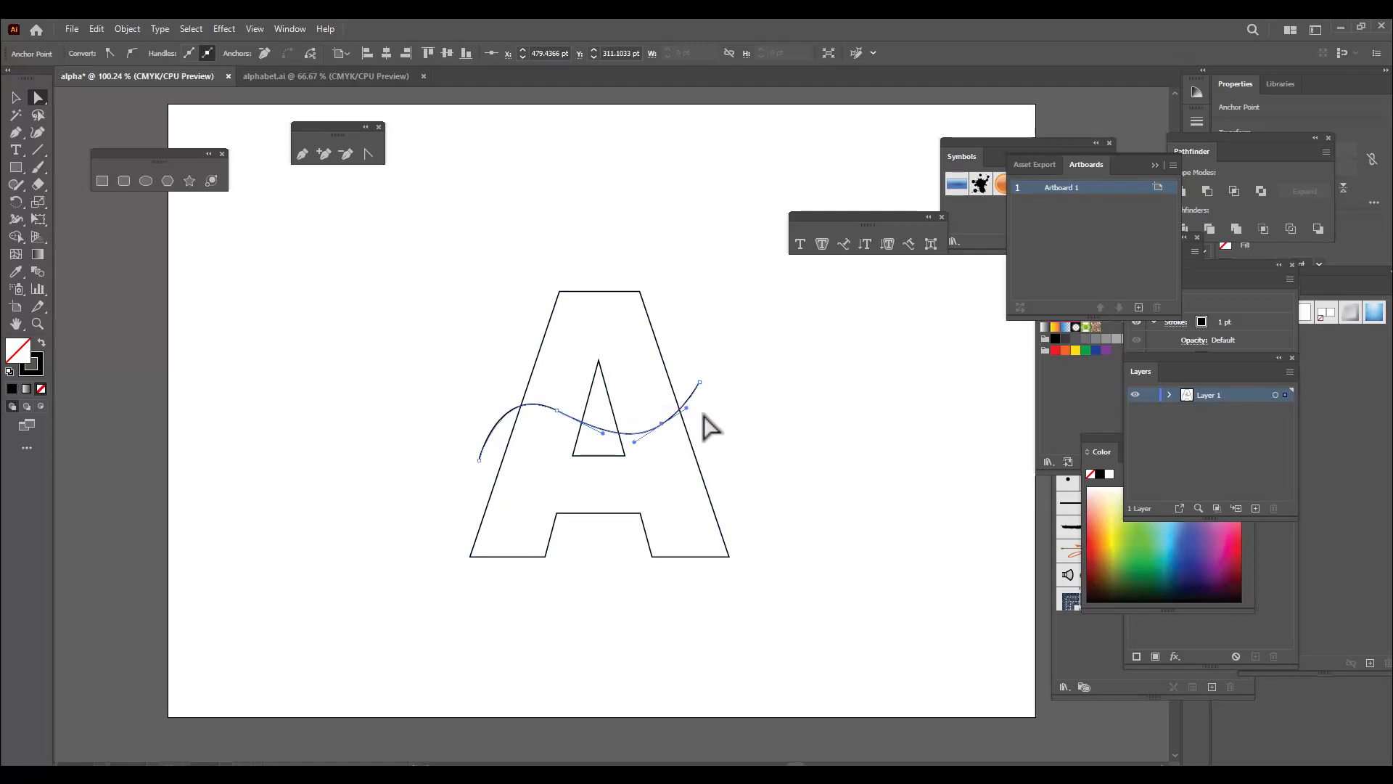
click(15, 97)
click(460, 348)
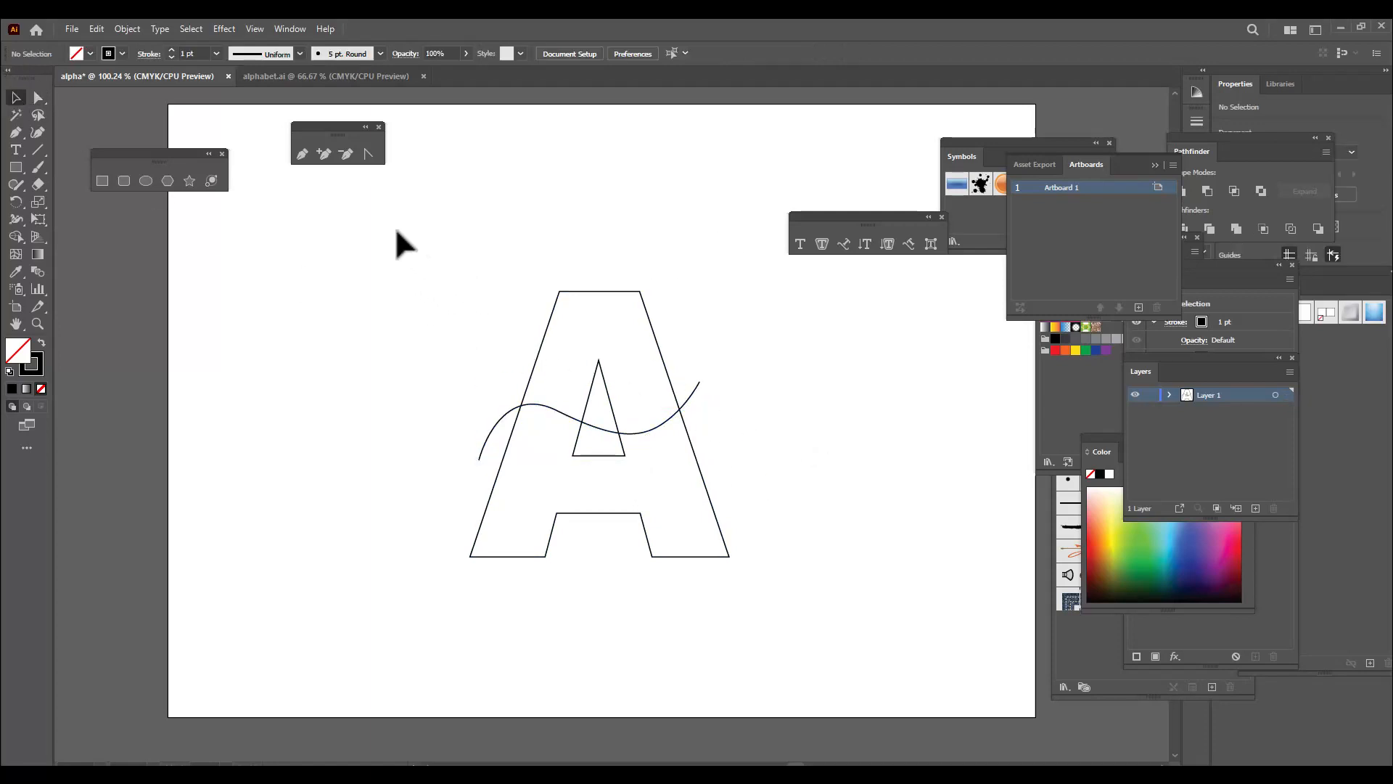
Select the letter and curve together and fill the area above the curve with red using the Shape Builder tool
mouse_move(393, 227)
mouse_down()
mouse_move(675, 448)
mouse_move(763, 615)
mouse_up()
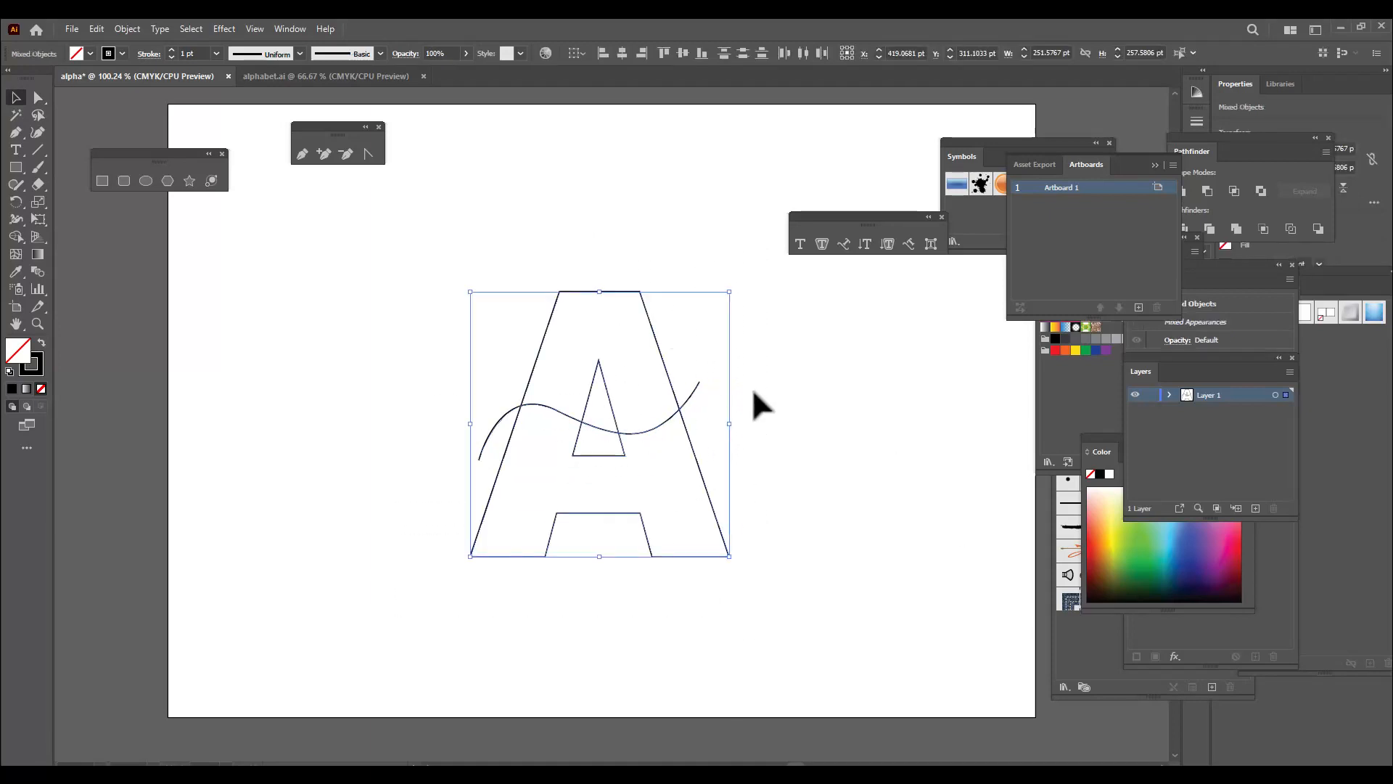
click(25, 241)
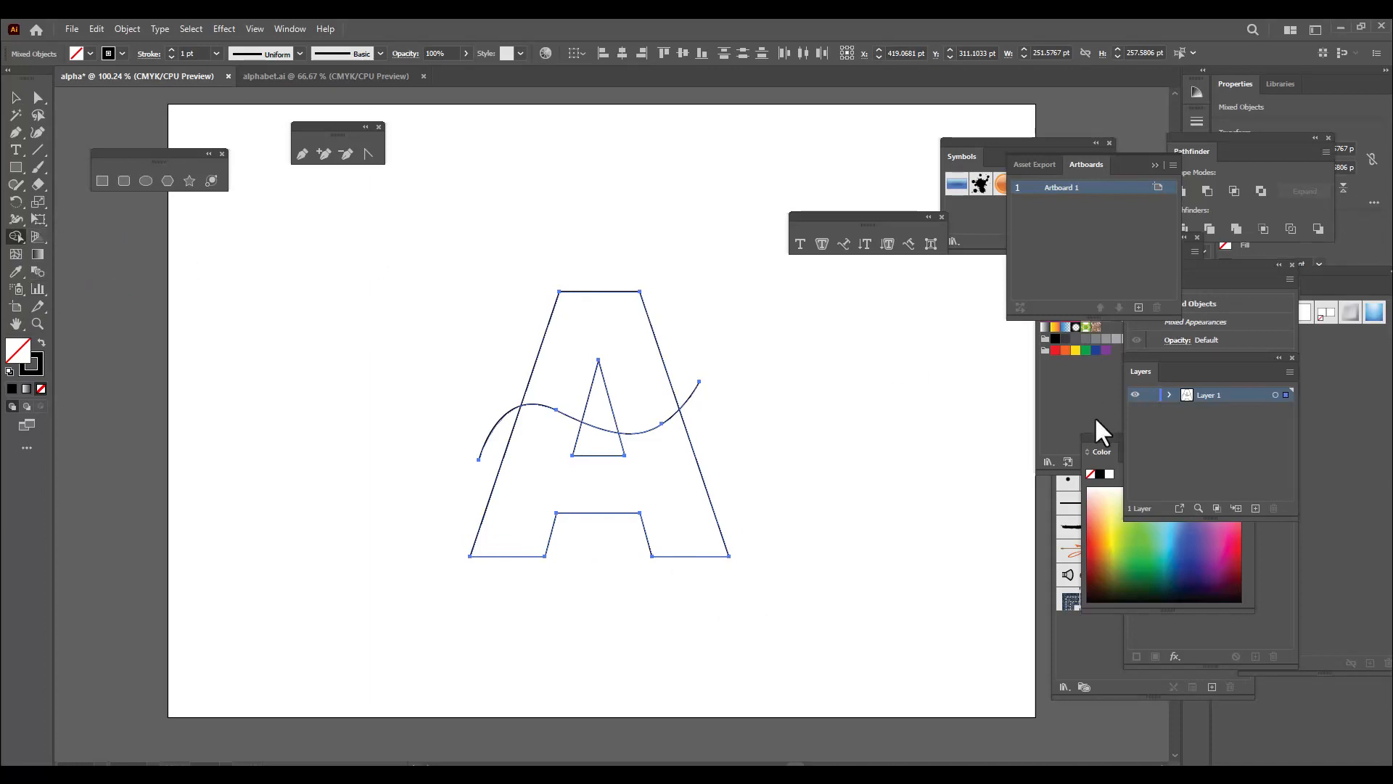
click(1099, 450)
drag(1099, 450, 886, 365)
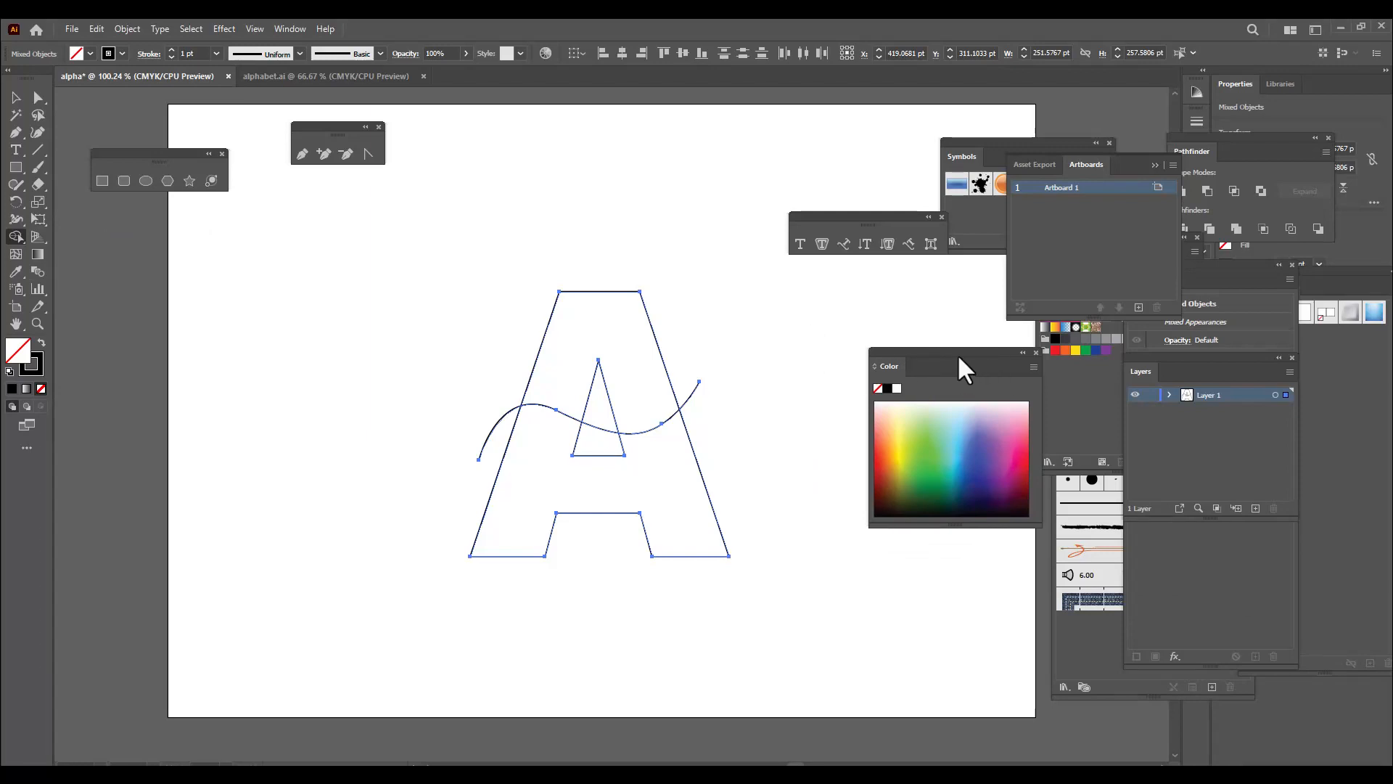
drag(958, 367, 912, 351)
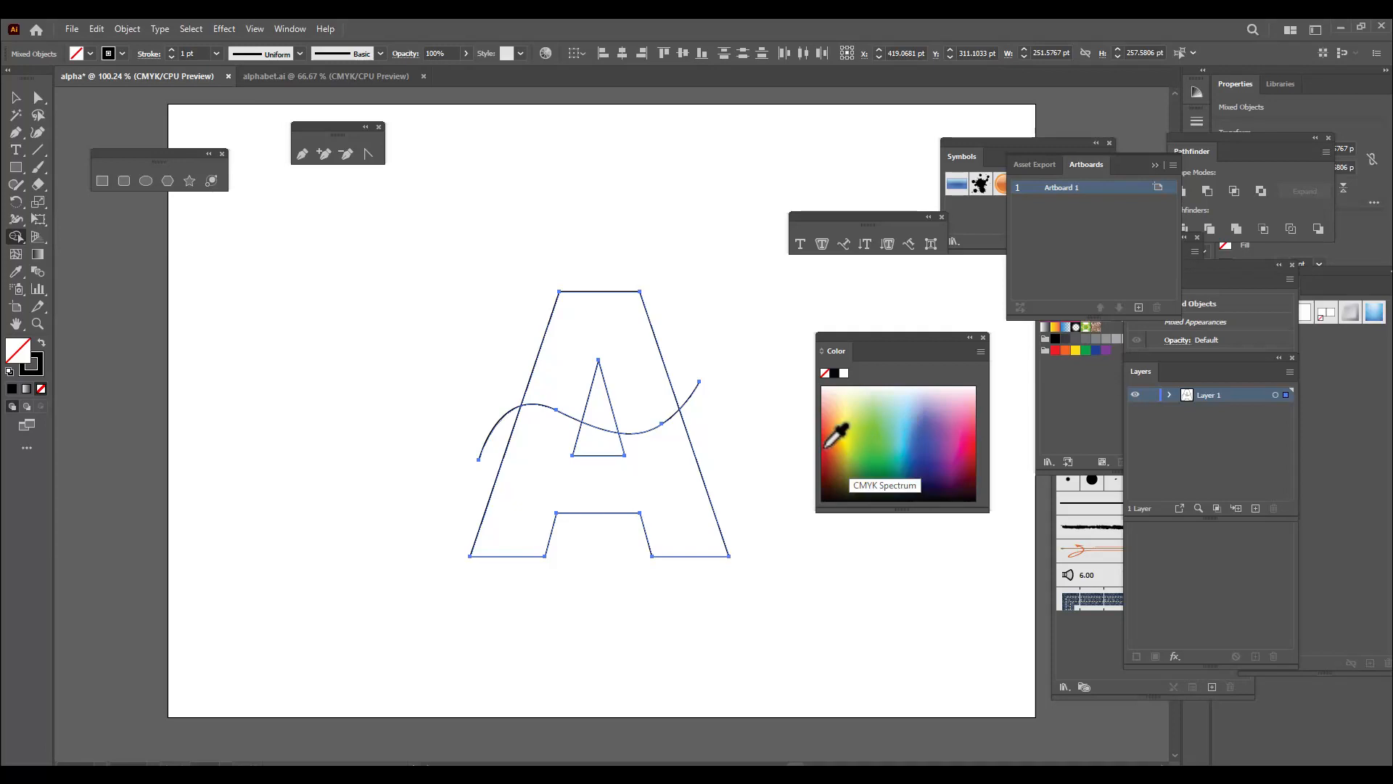
click(827, 445)
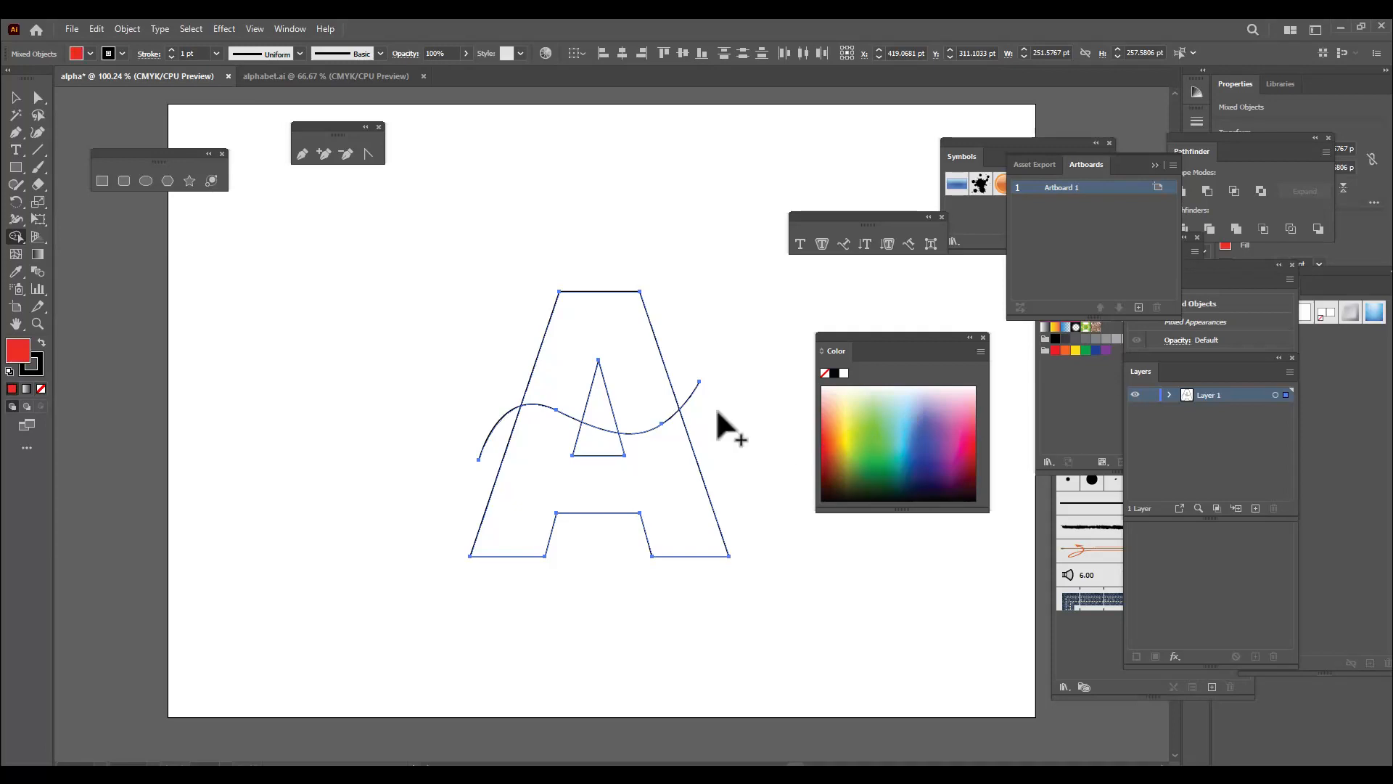
click(621, 341)
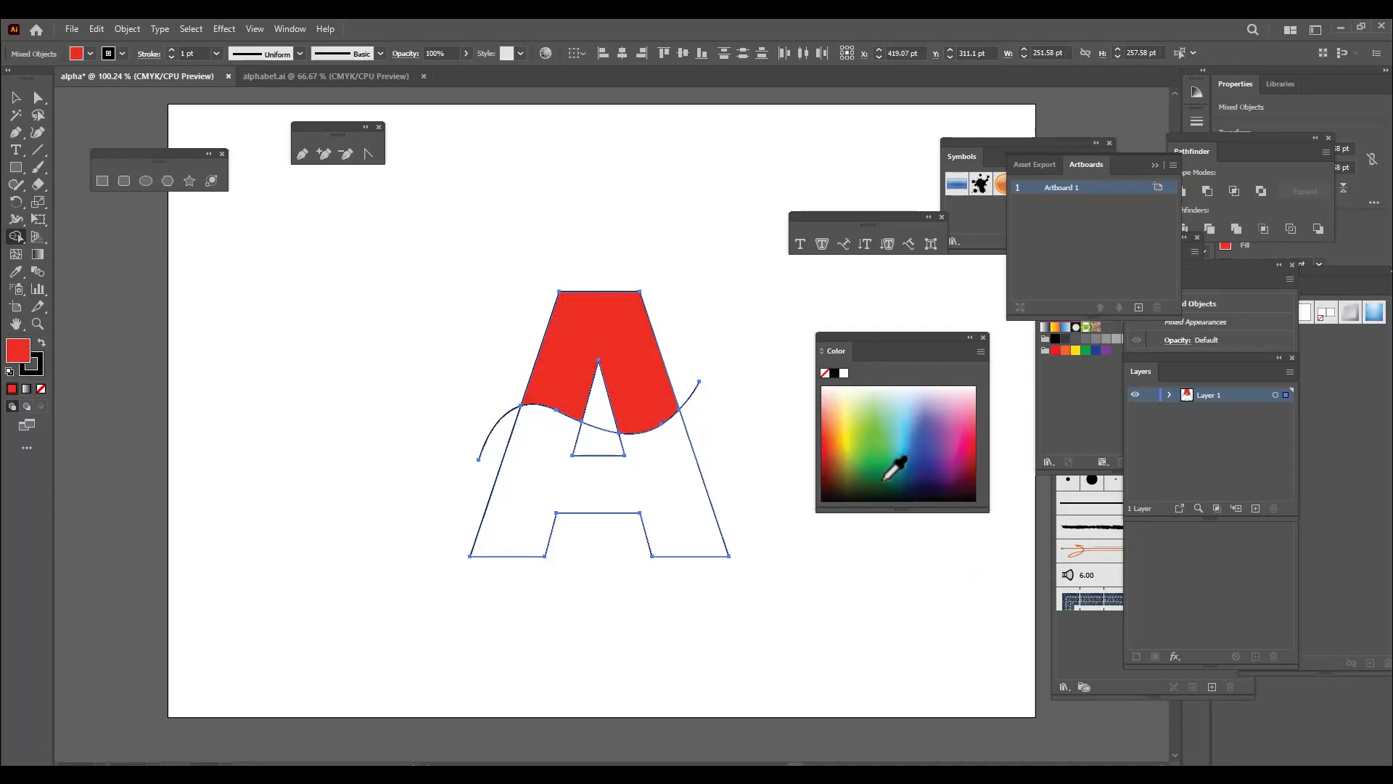
Fill the part of the letter below the curve with dark green using the Shape Builder tool, and deselect everything
click(877, 477)
click(668, 498)
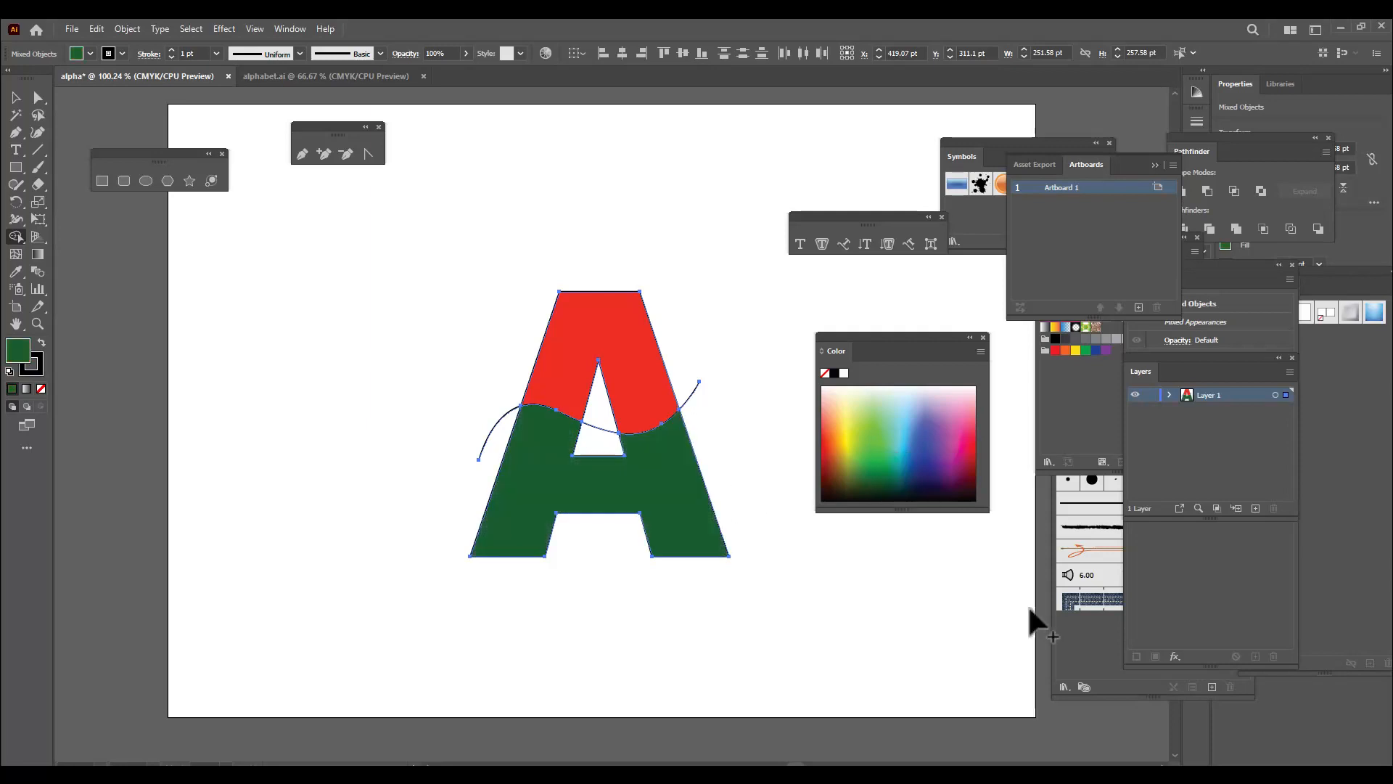
click(16, 97)
click(428, 270)
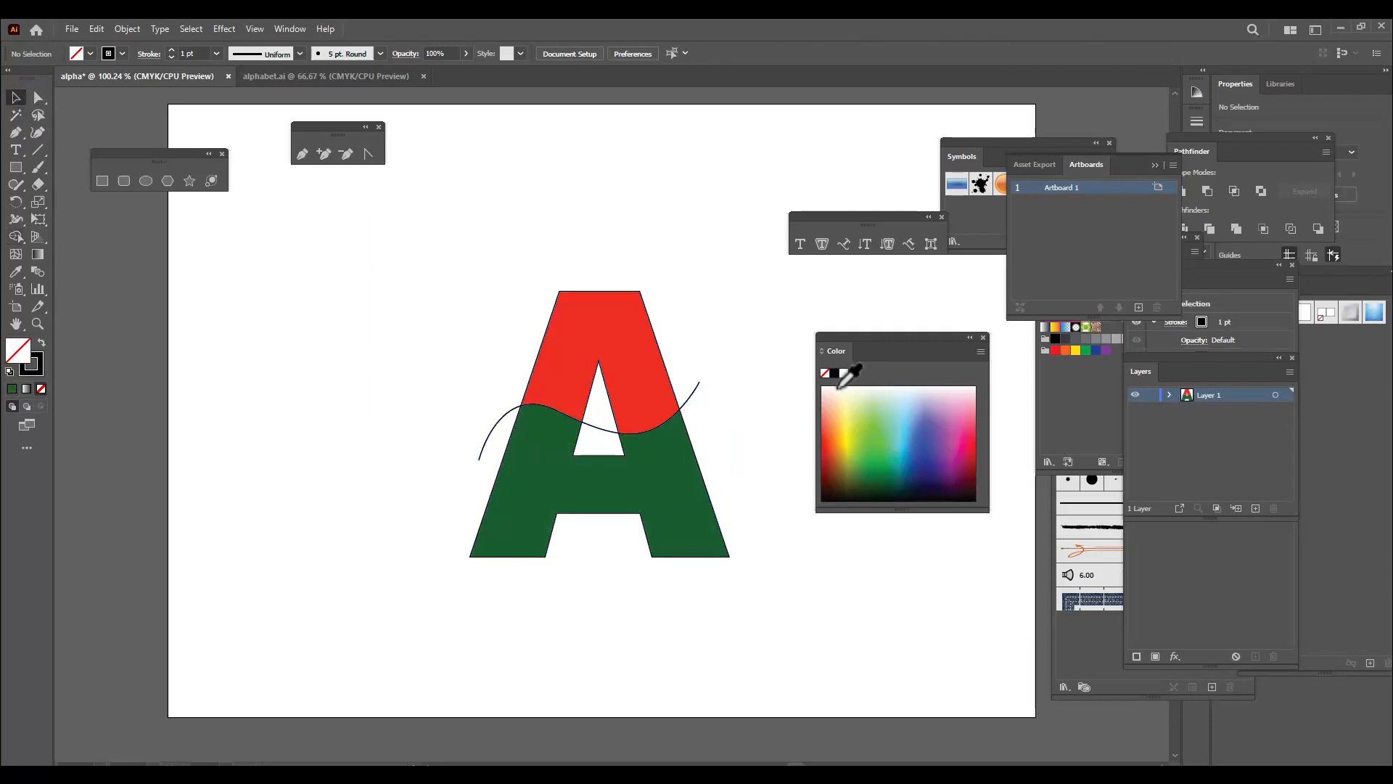
Delete the leftover curve segments on both outer sides of the letter and inside its triangular opening
click(698, 384)
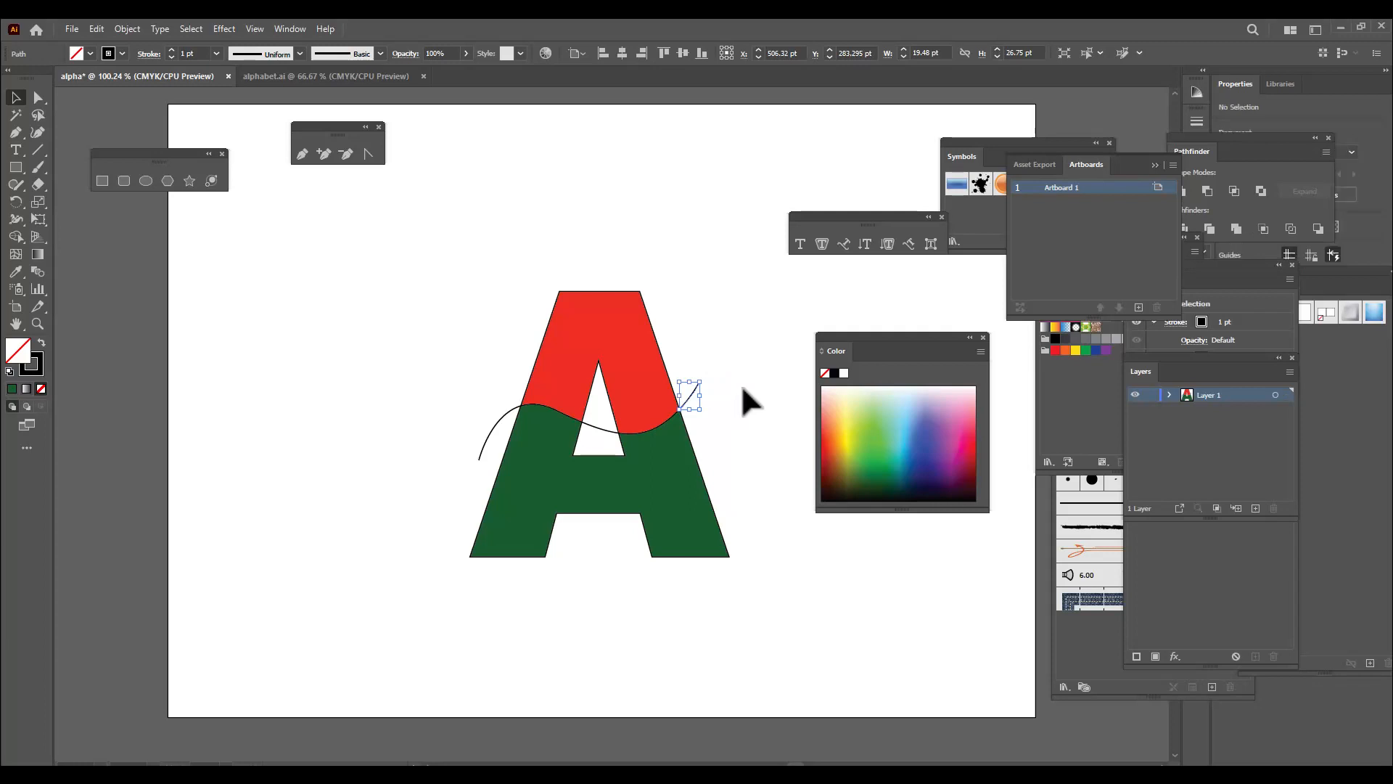
key(Delete)
click(479, 458)
key(Delete)
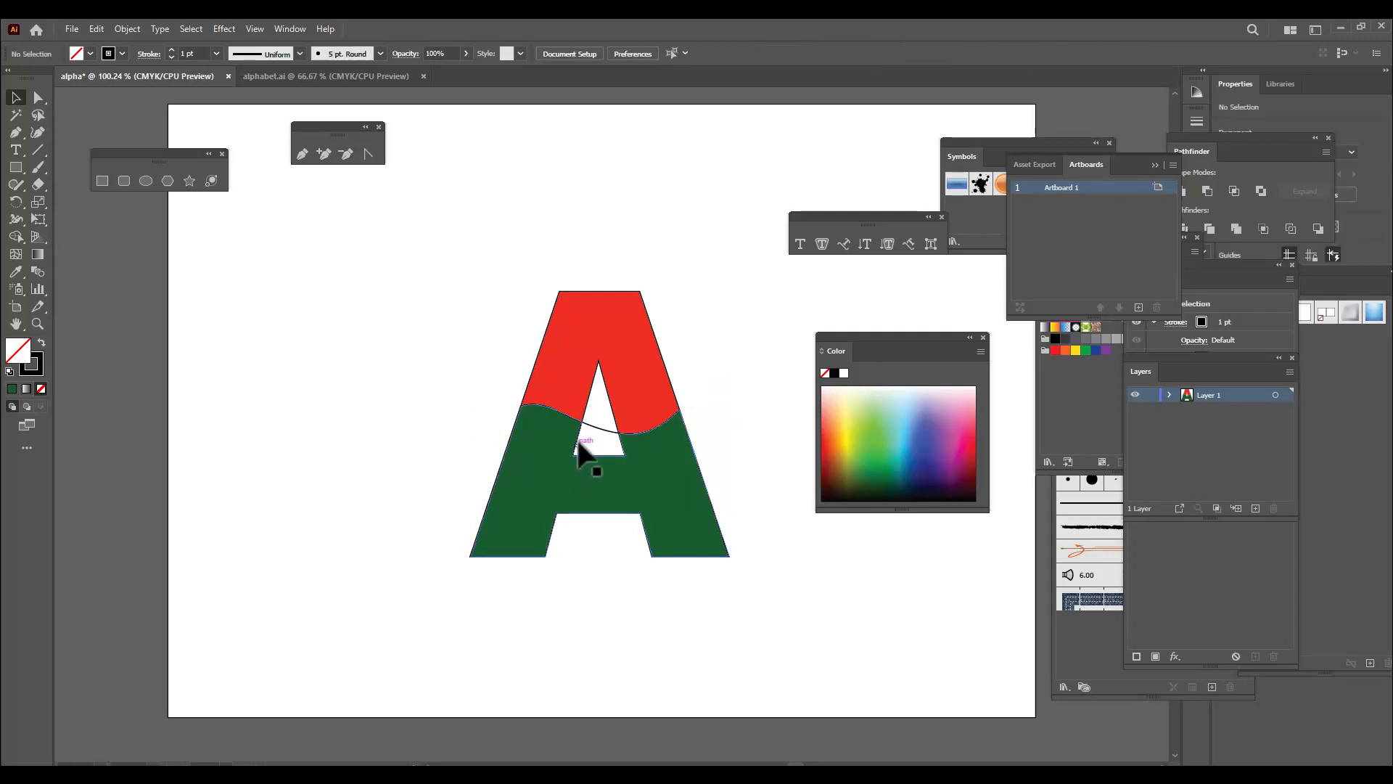
click(600, 429)
key(Delete)
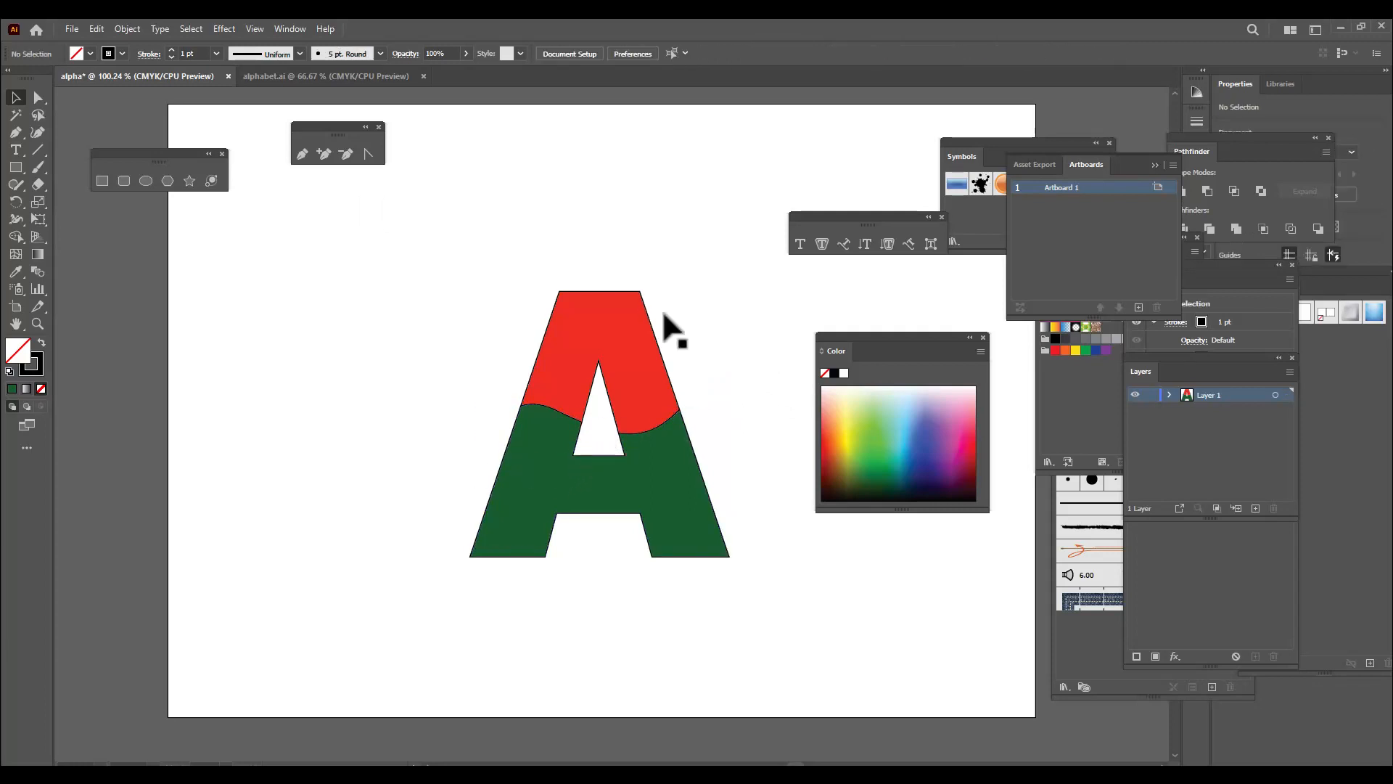
Remove the black stroke from the whole two-colour letter, with the Color panel moved clear of it
drag(832, 350, 935, 310)
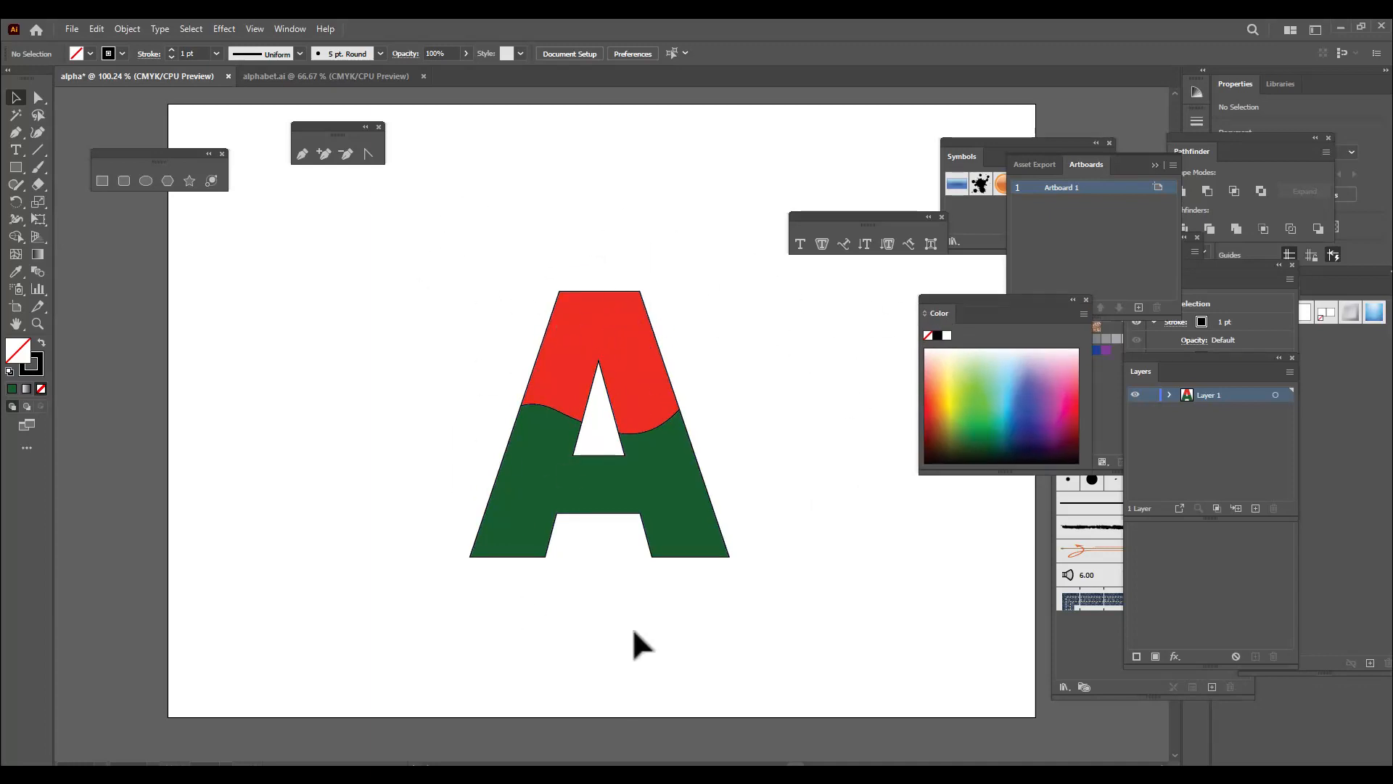
drag(407, 234, 767, 624)
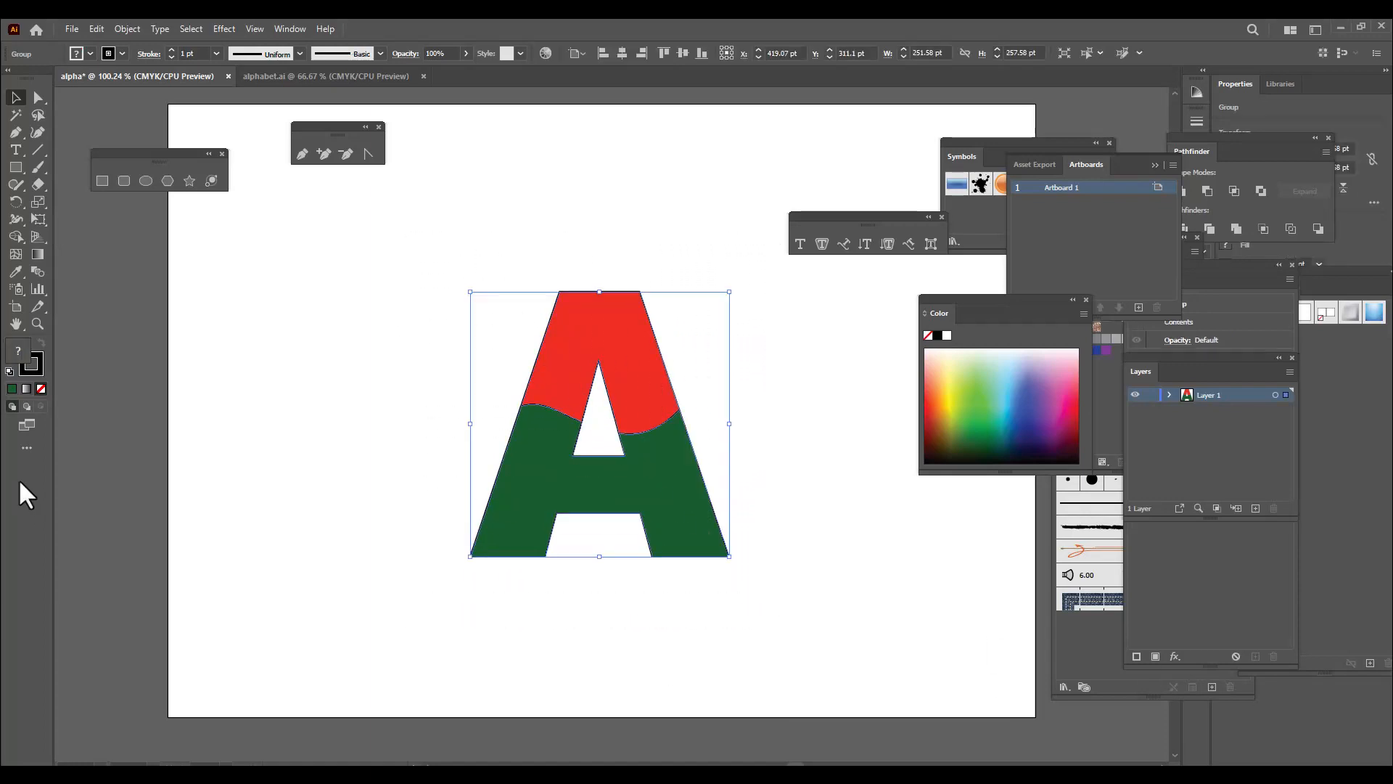
click(40, 389)
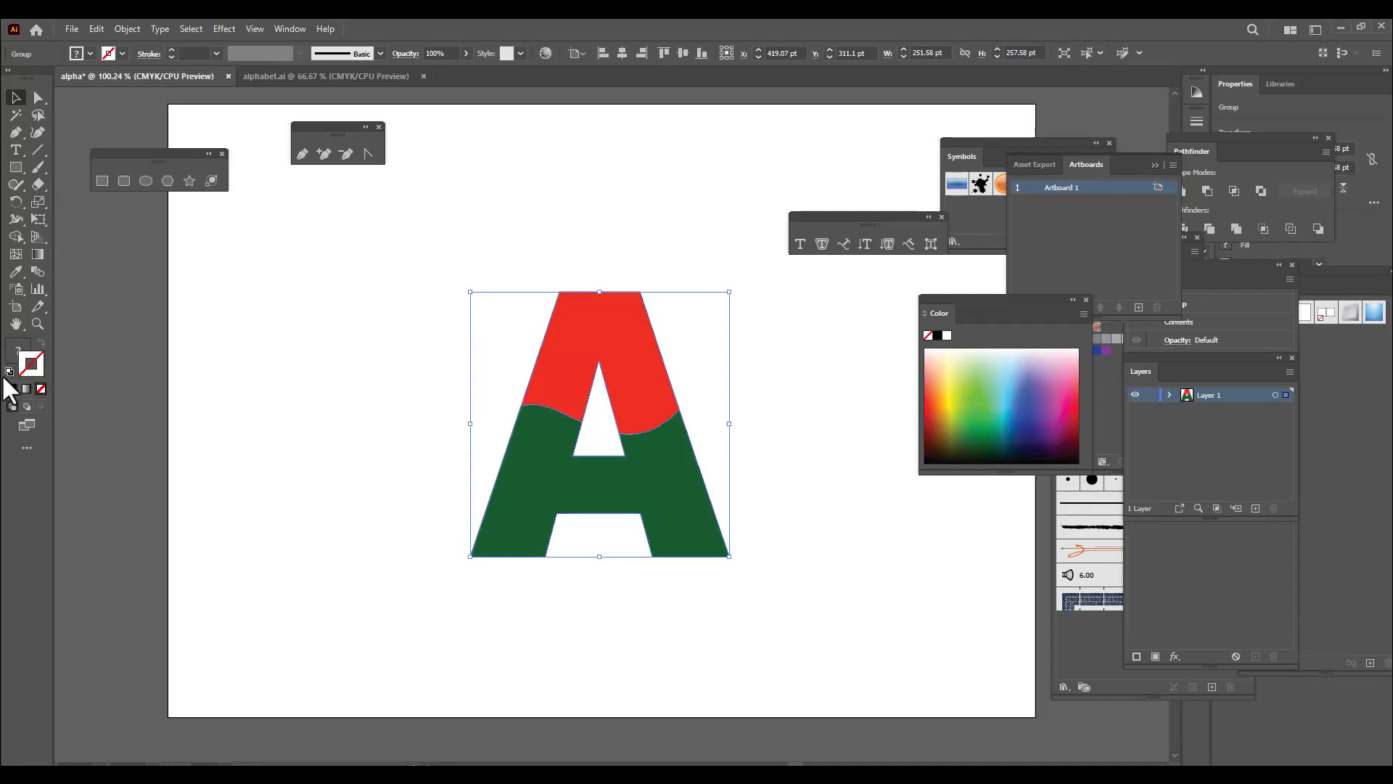
click(280, 389)
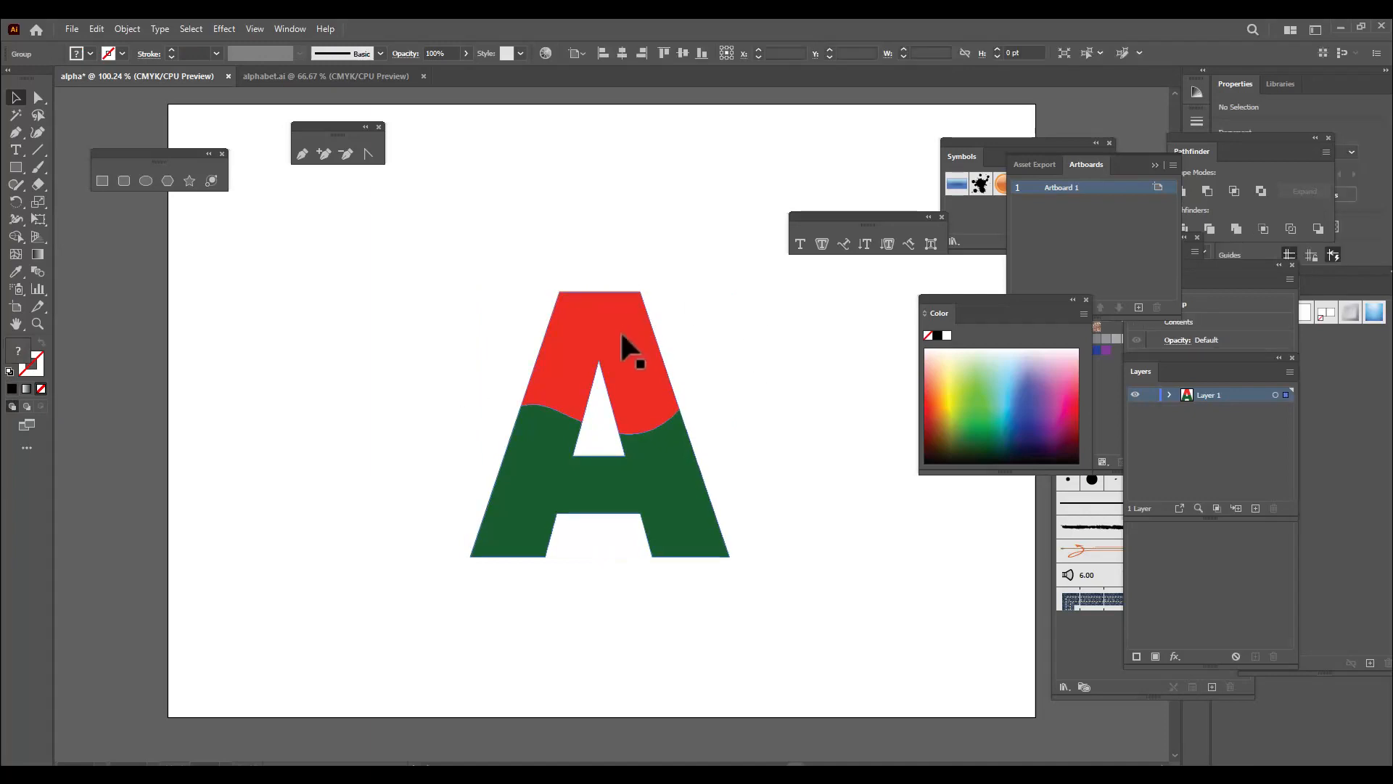
click(622, 336)
click(662, 225)
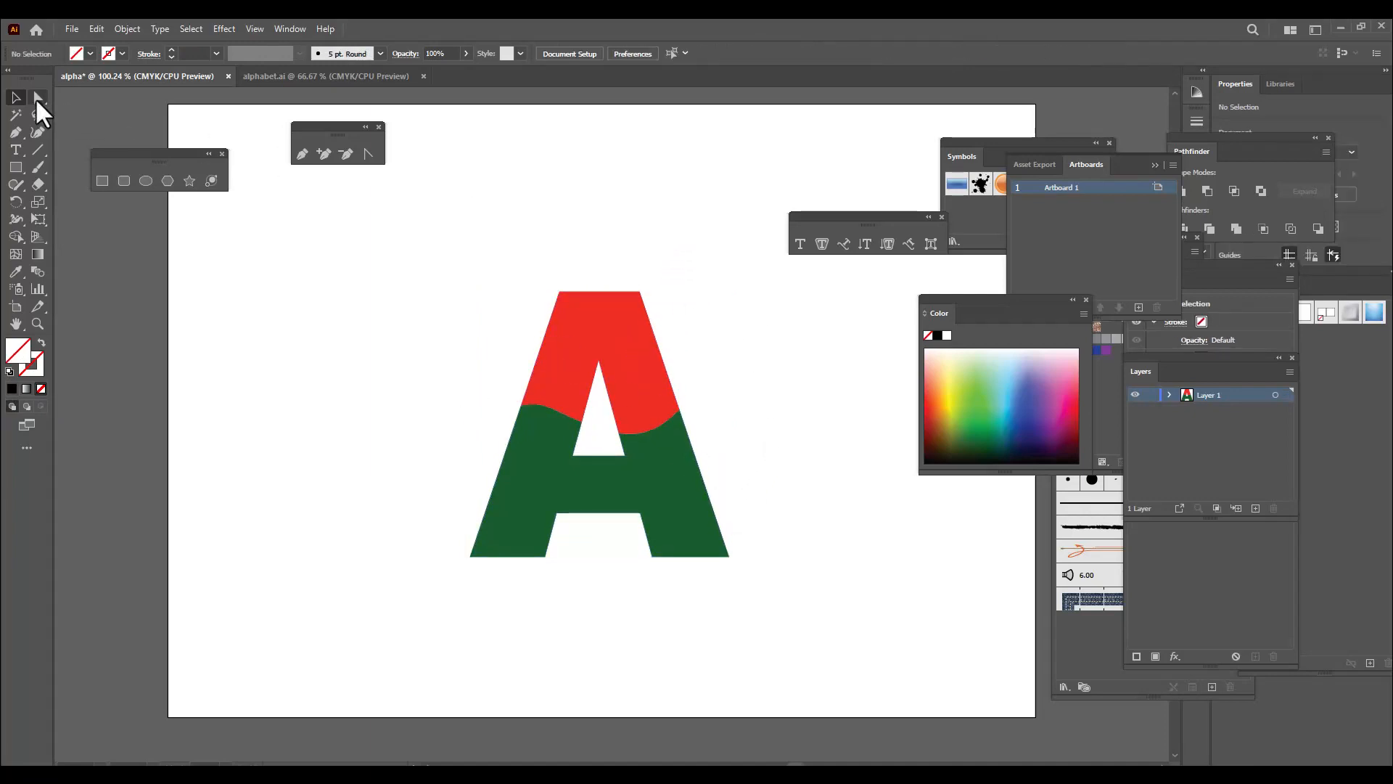
Move the red upper part slightly up and the green lower part slightly down to leave a narrow wavy gap between them
click(38, 97)
click(645, 339)
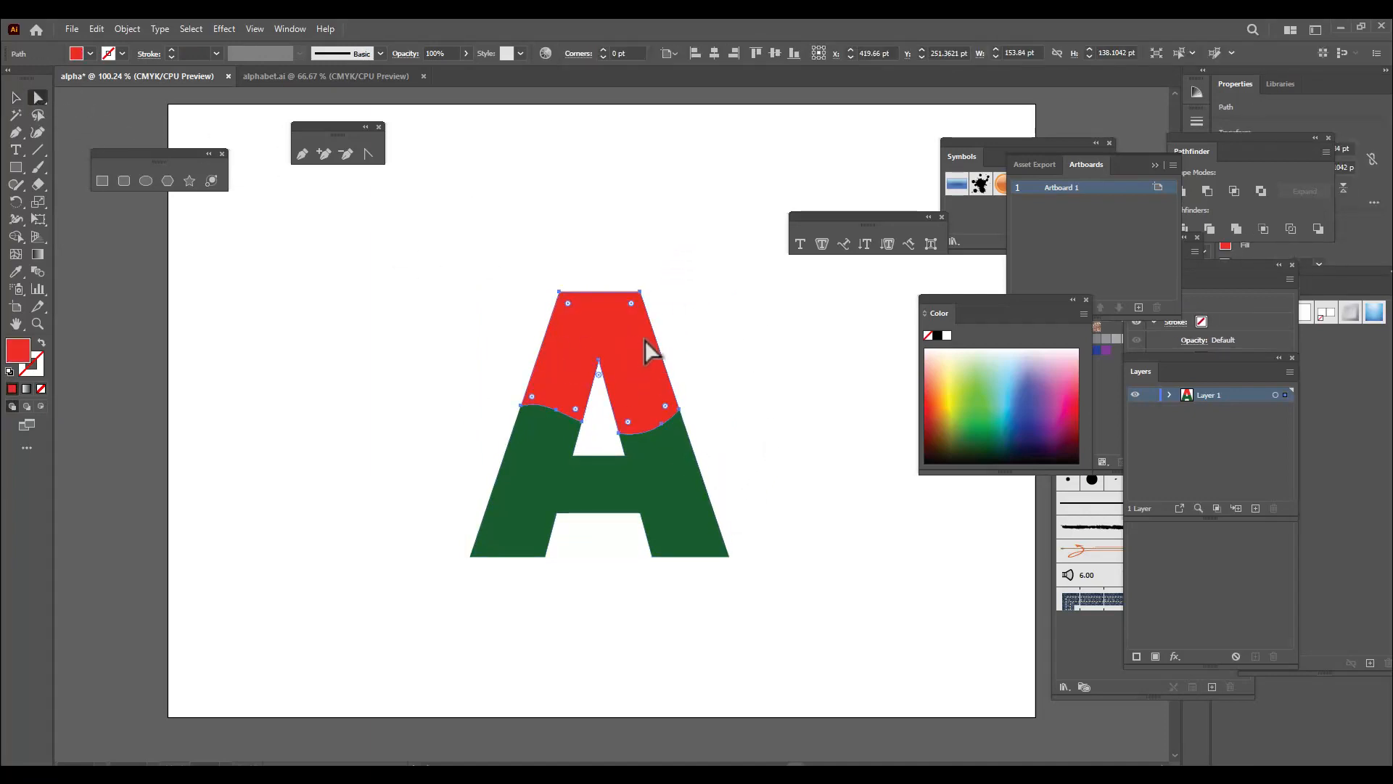
drag(630, 333, 632, 322)
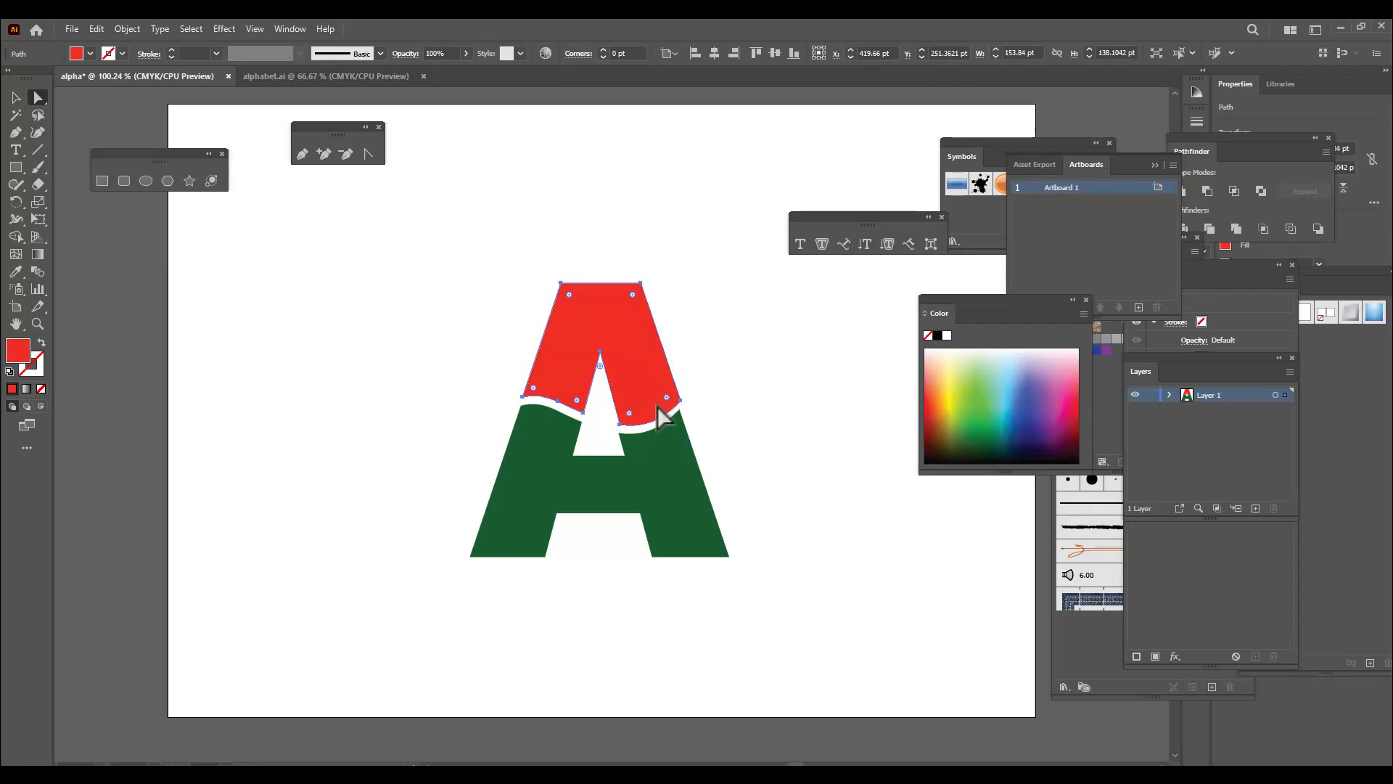
click(653, 450)
drag(656, 450, 665, 455)
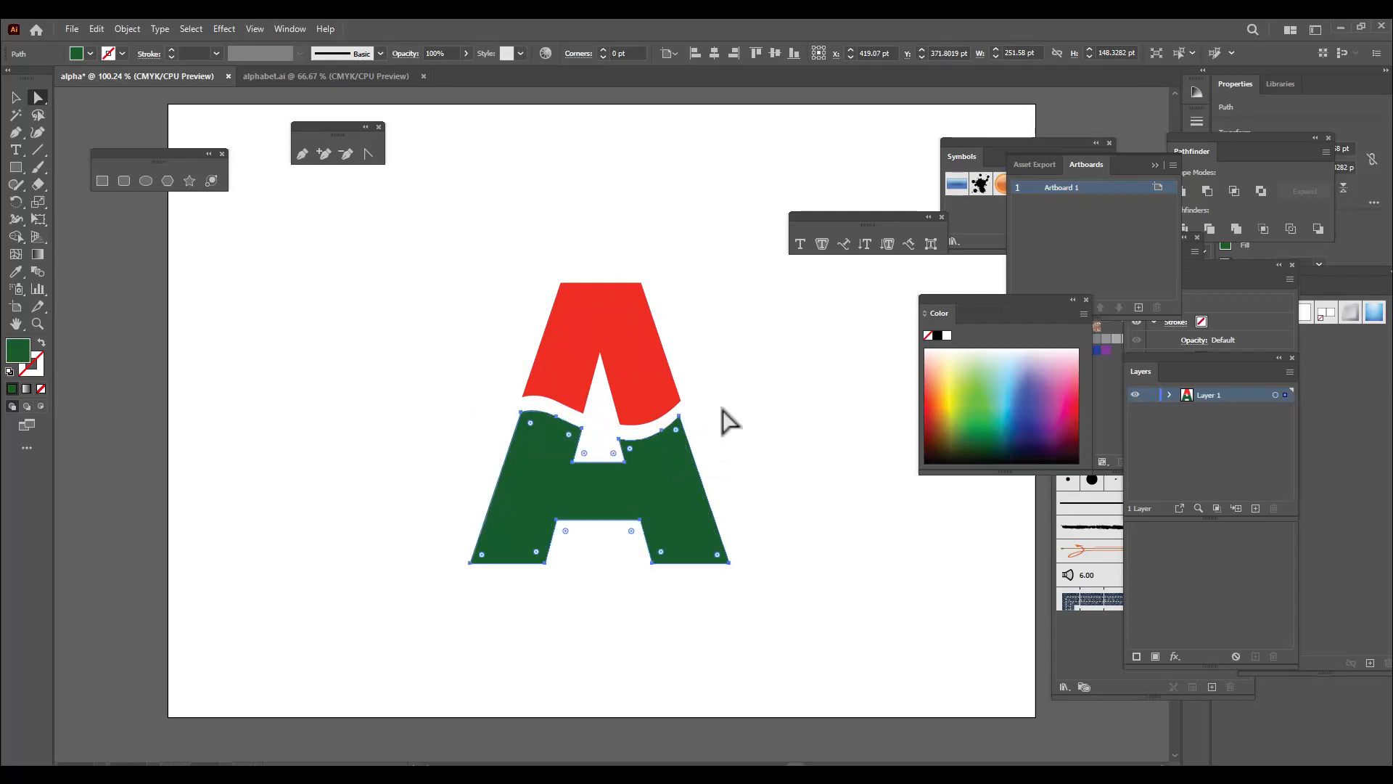
Nudge the red part and the green part horizontally in 1 pt increments until their outer edges line up
click(684, 389)
click(661, 378)
key(Left)
key(Left)
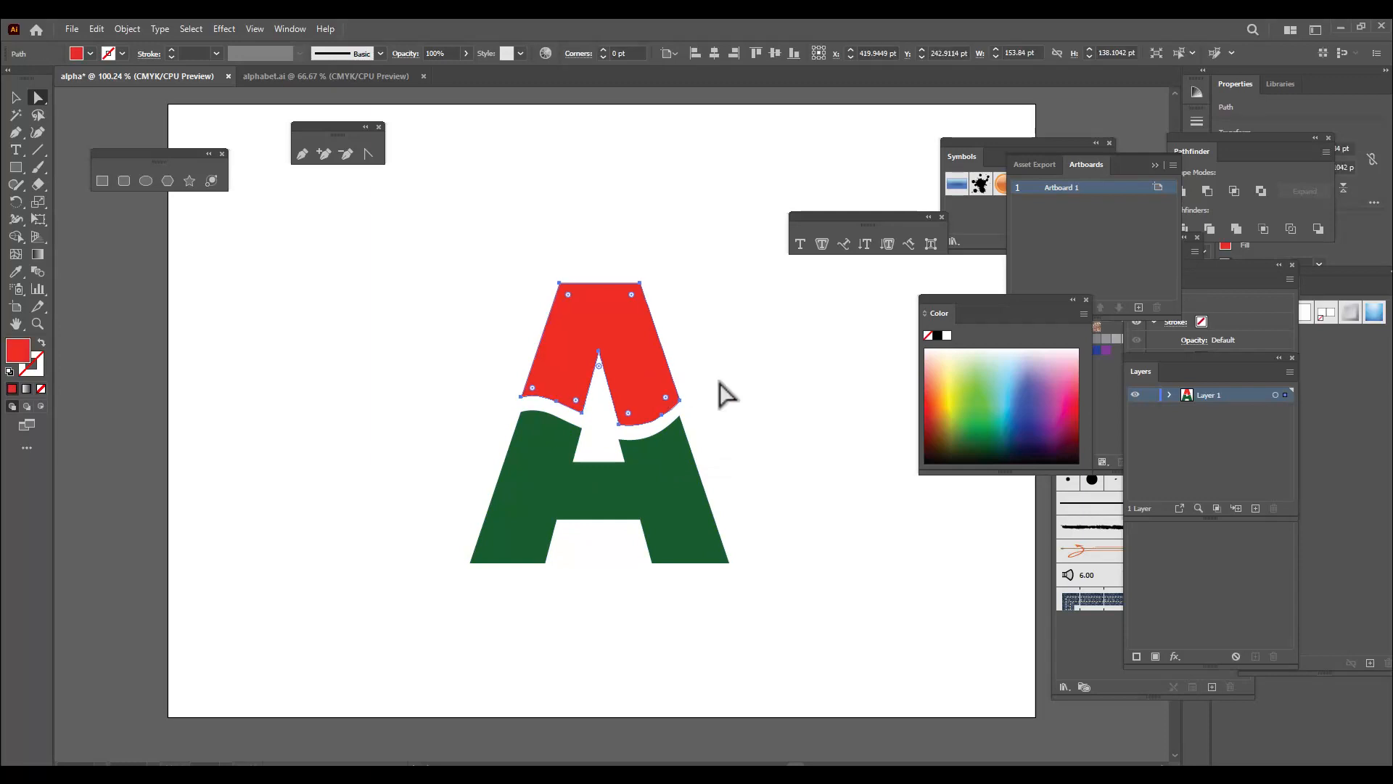
key(Right)
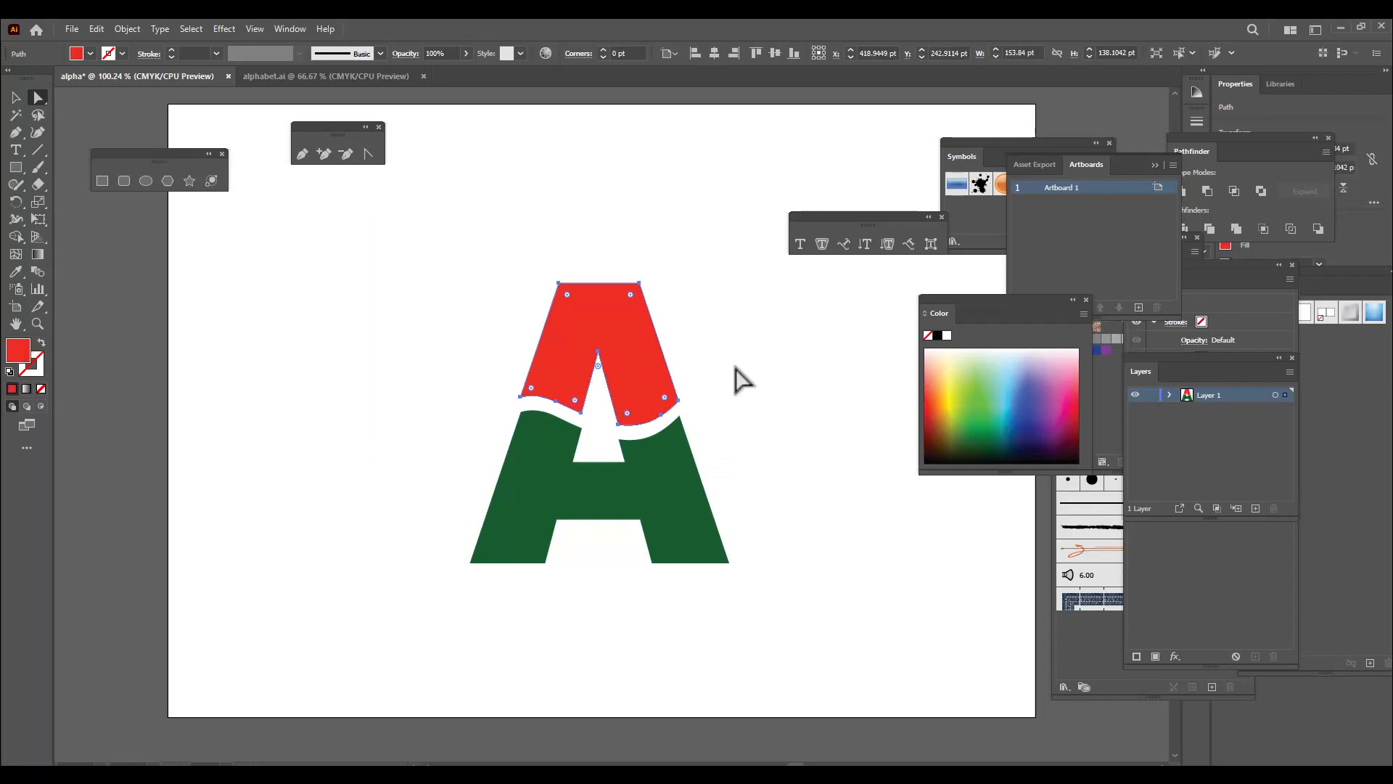
click(766, 389)
click(556, 480)
key(Left)
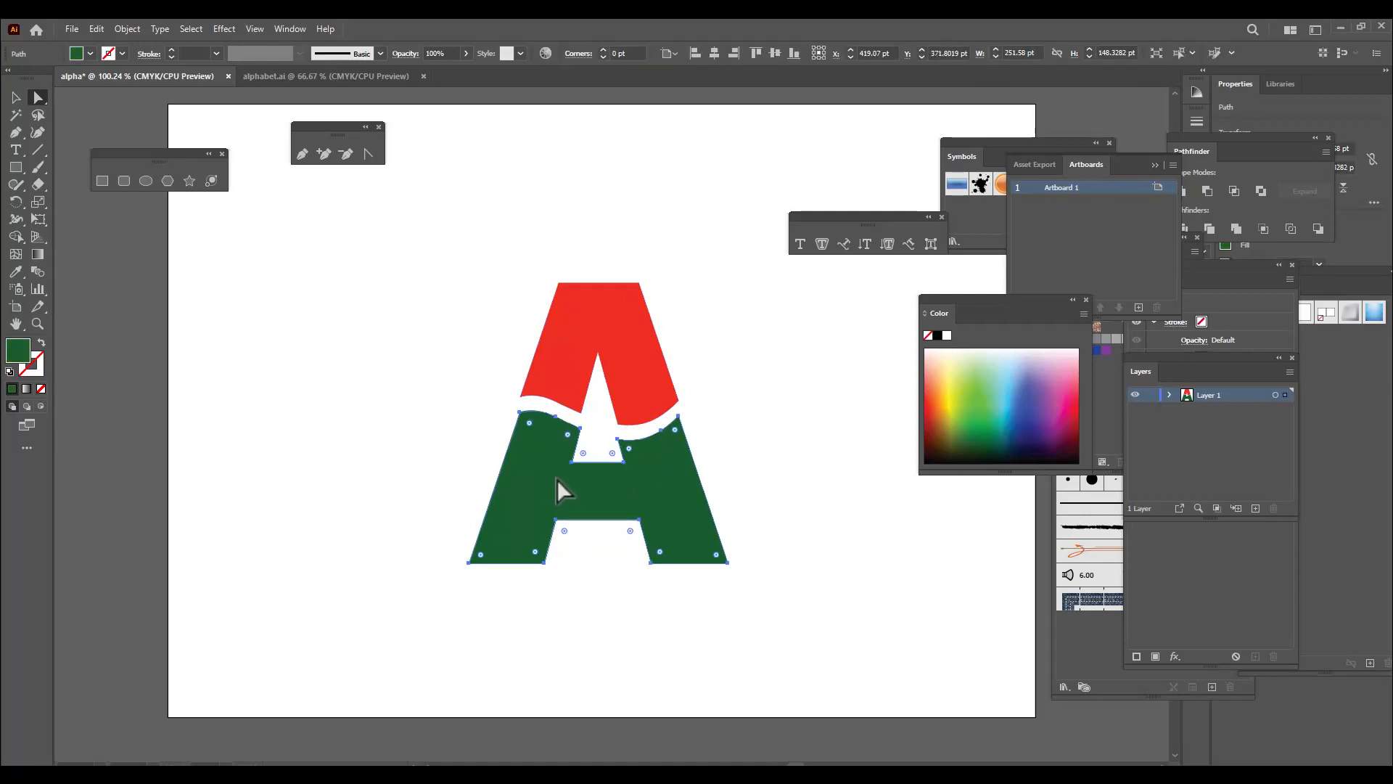
key(Left)
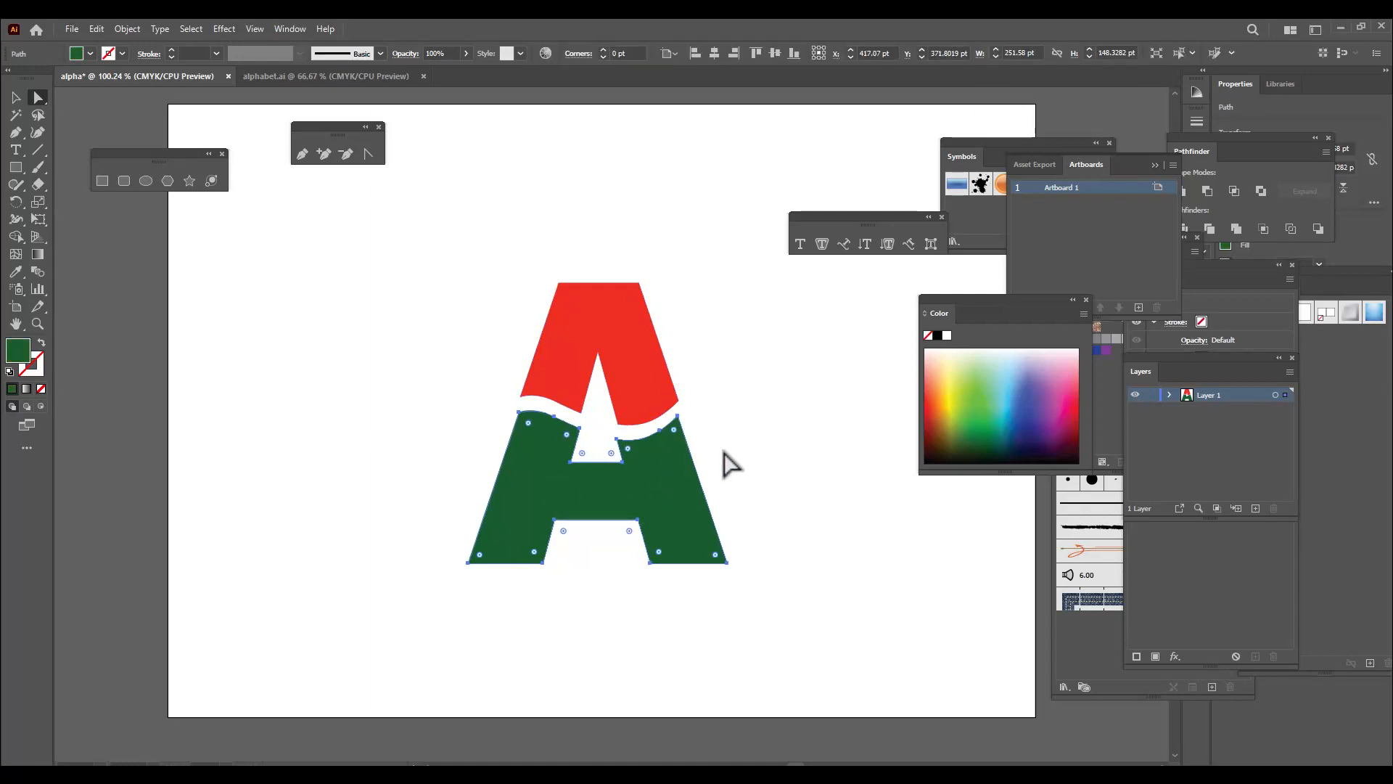
key(Right)
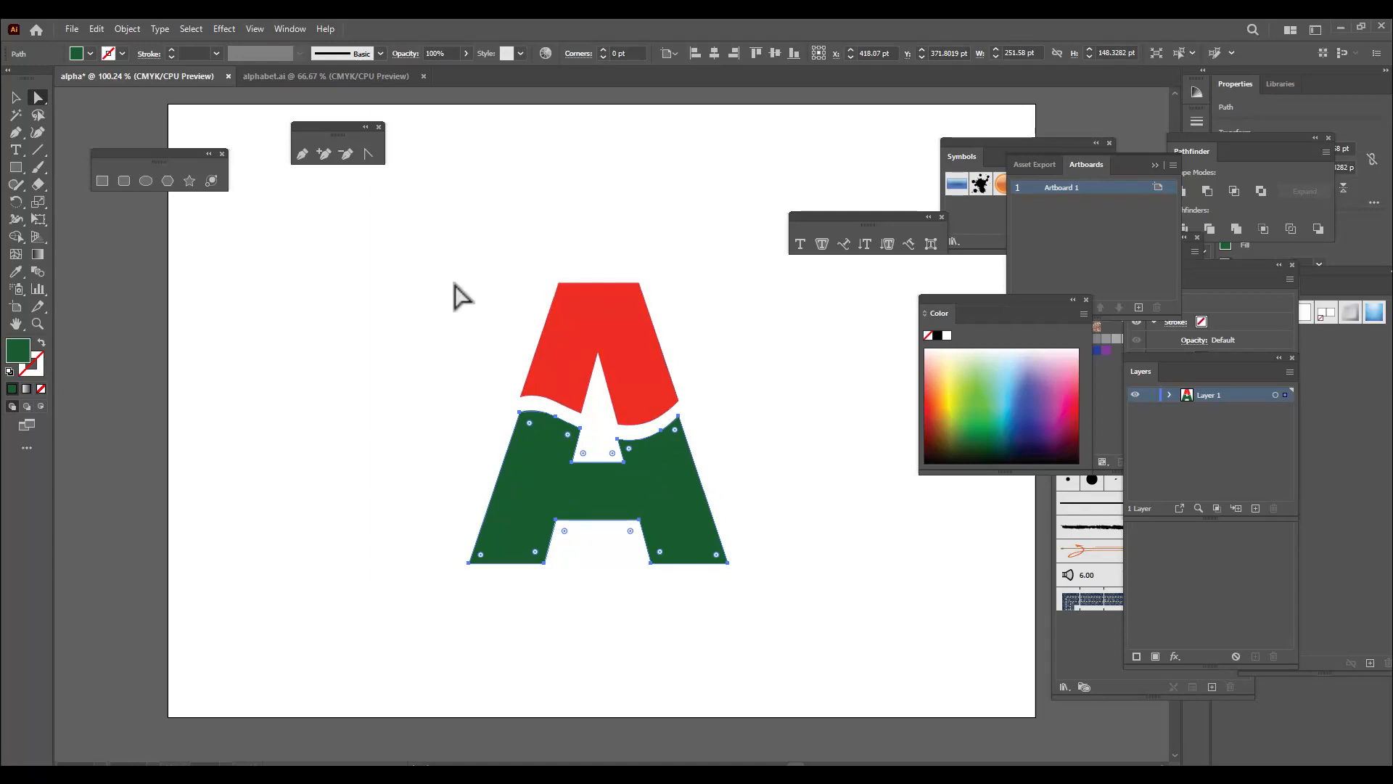
Select both parts of the letter and start the 3D Extrude & Bevel (Classic) effect on them
drag(410, 225, 769, 635)
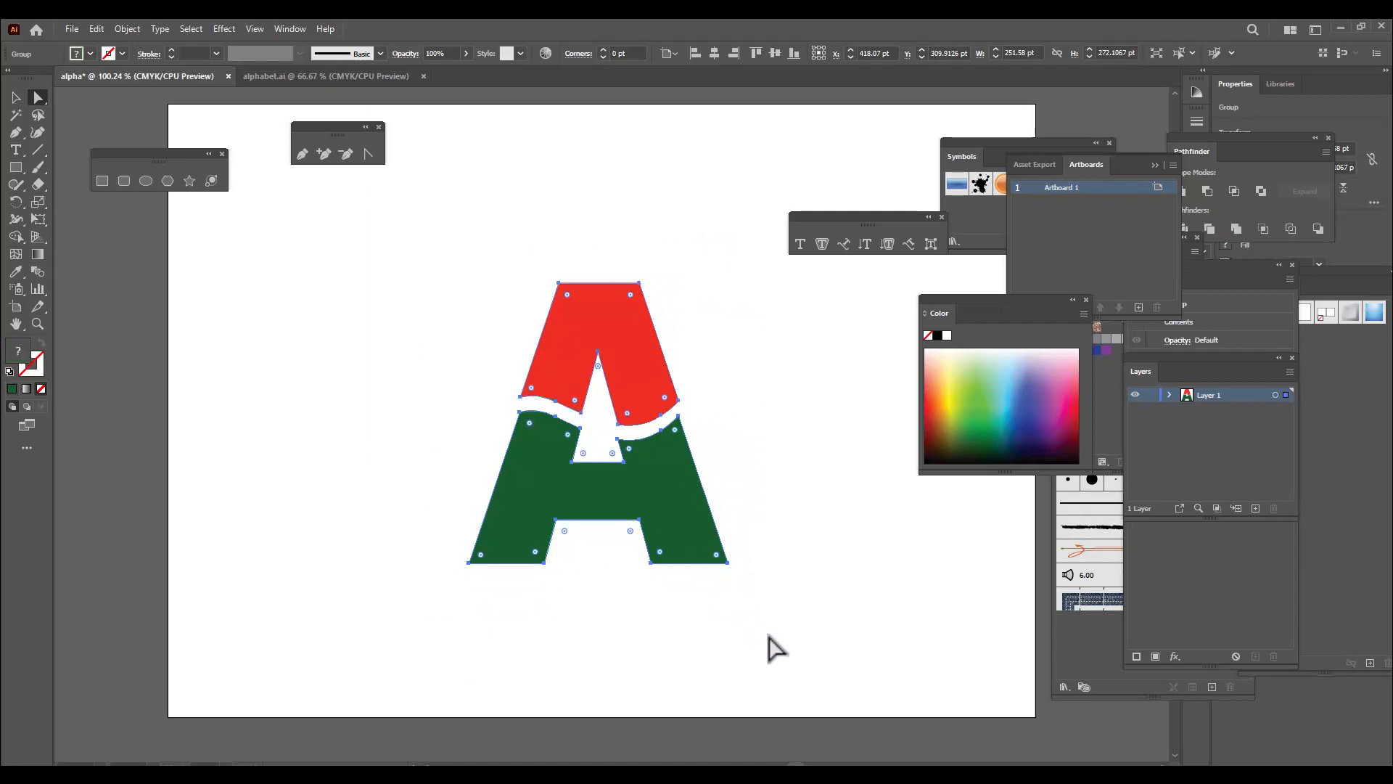
click(222, 27)
mouse_move(296, 115)
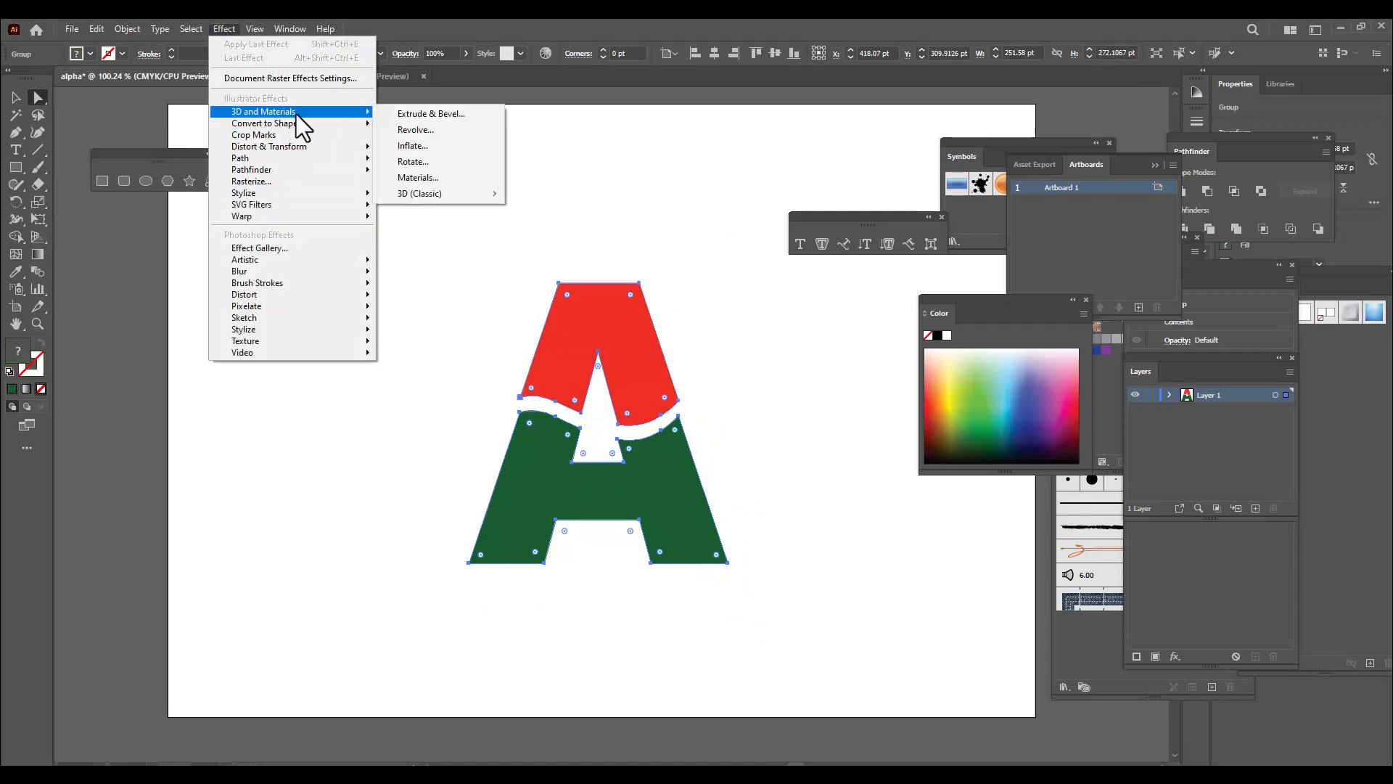
mouse_move(450, 198)
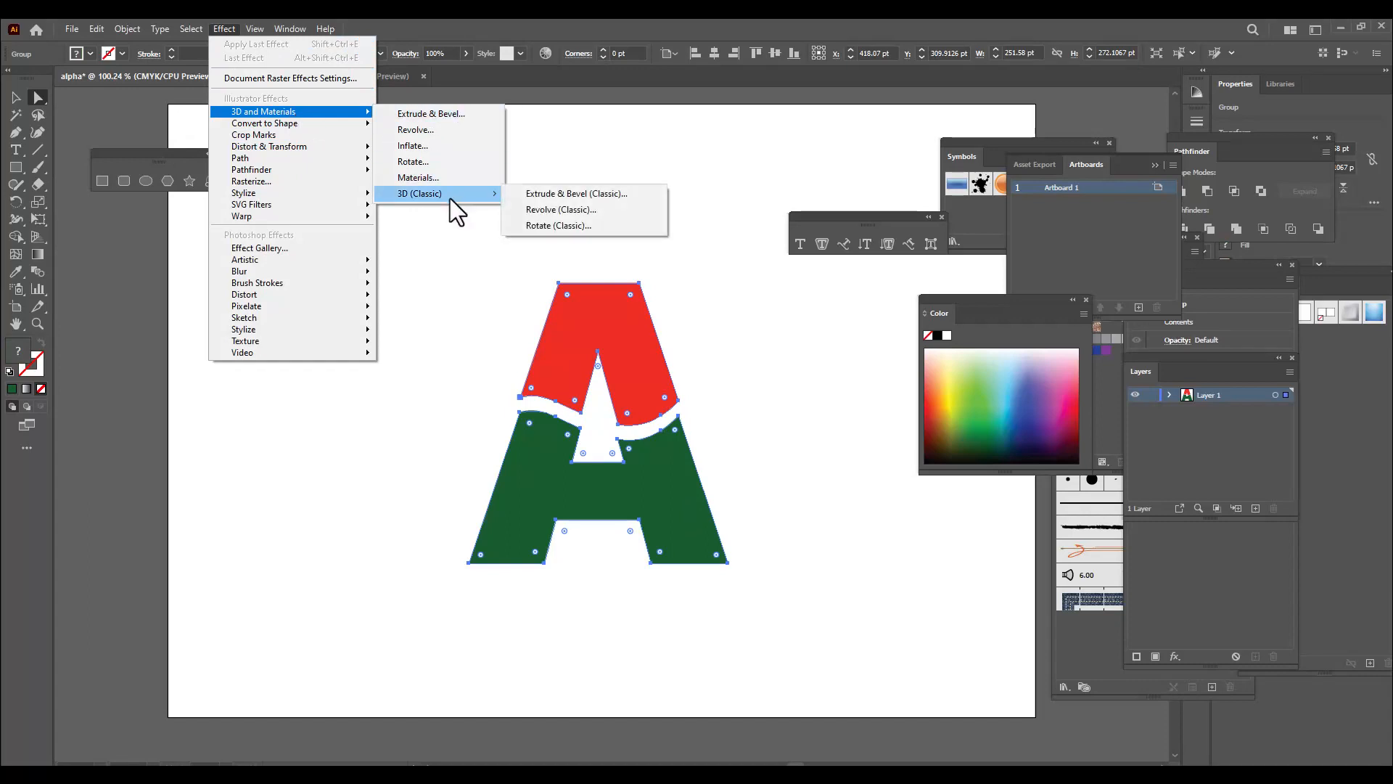
click(585, 197)
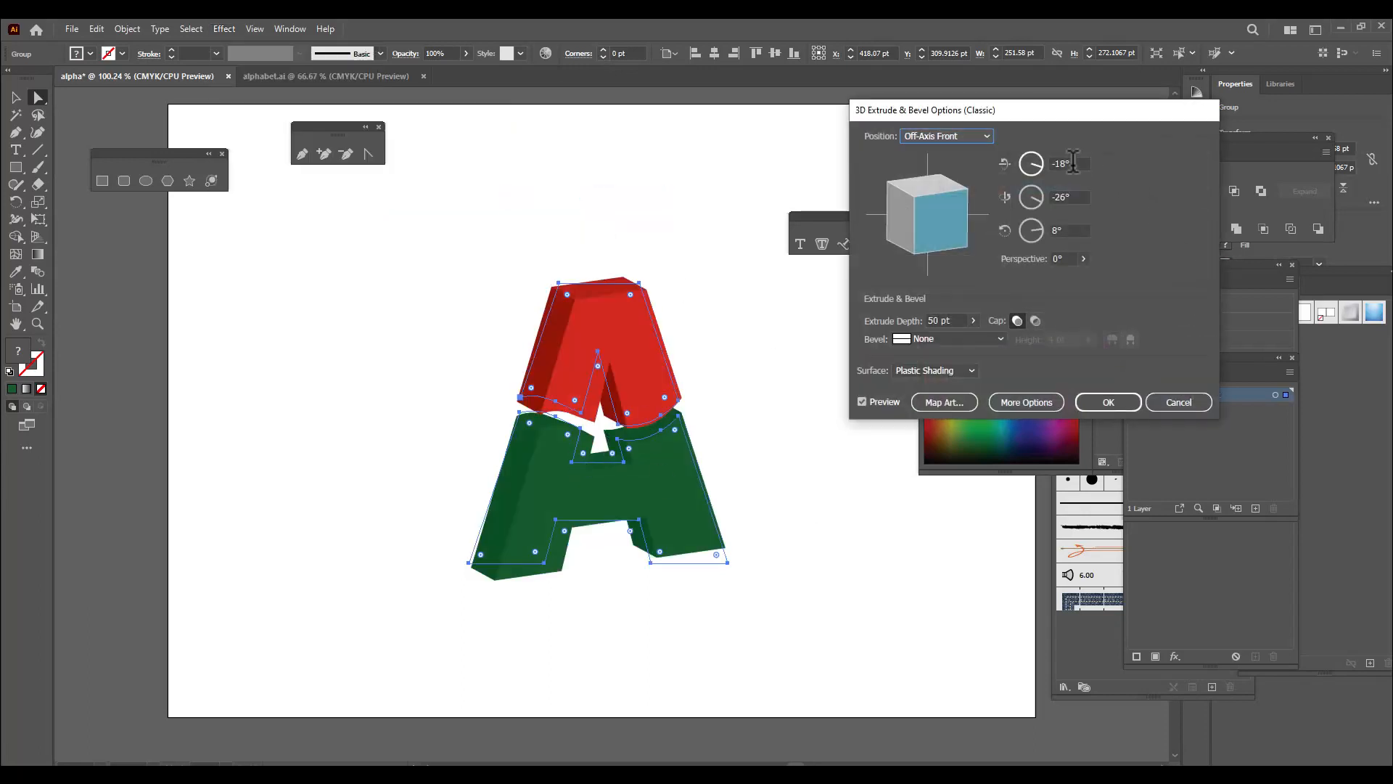
Set the X, Y and Z rotation angles of the extrusion to 0°, with the options dialog moved closer to the letter
drag(953, 111, 866, 111)
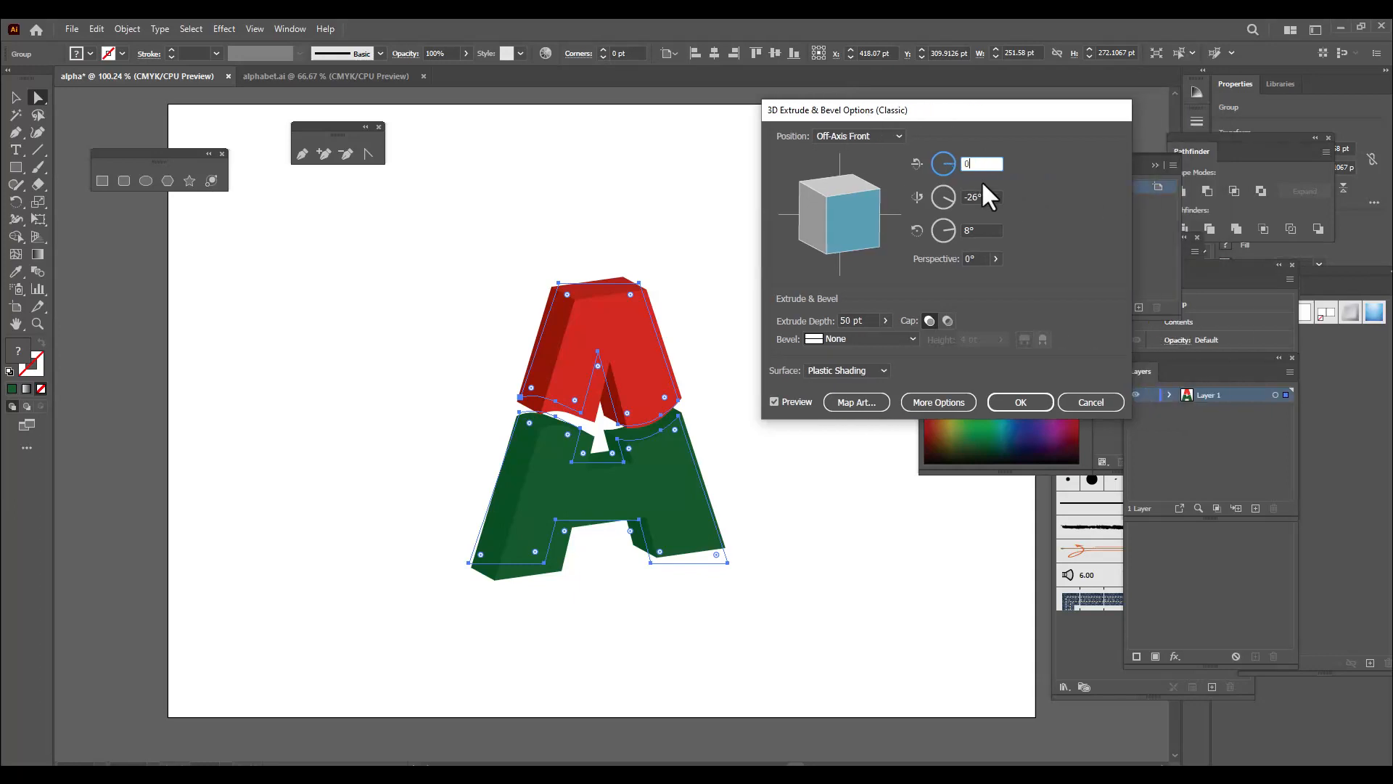
text(0)
key(Tab)
text(0)
click(980, 230)
drag(981, 230, 931, 232)
text(0)
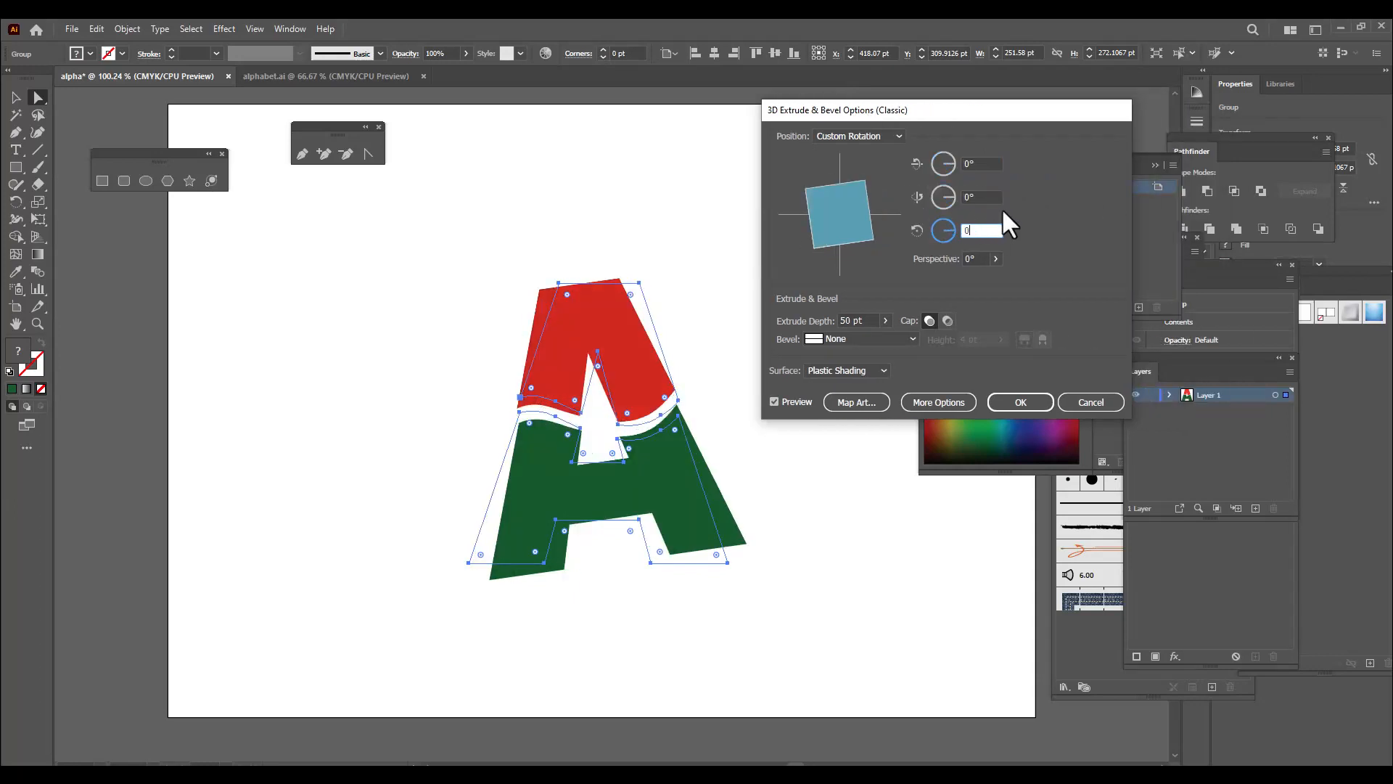
click(989, 197)
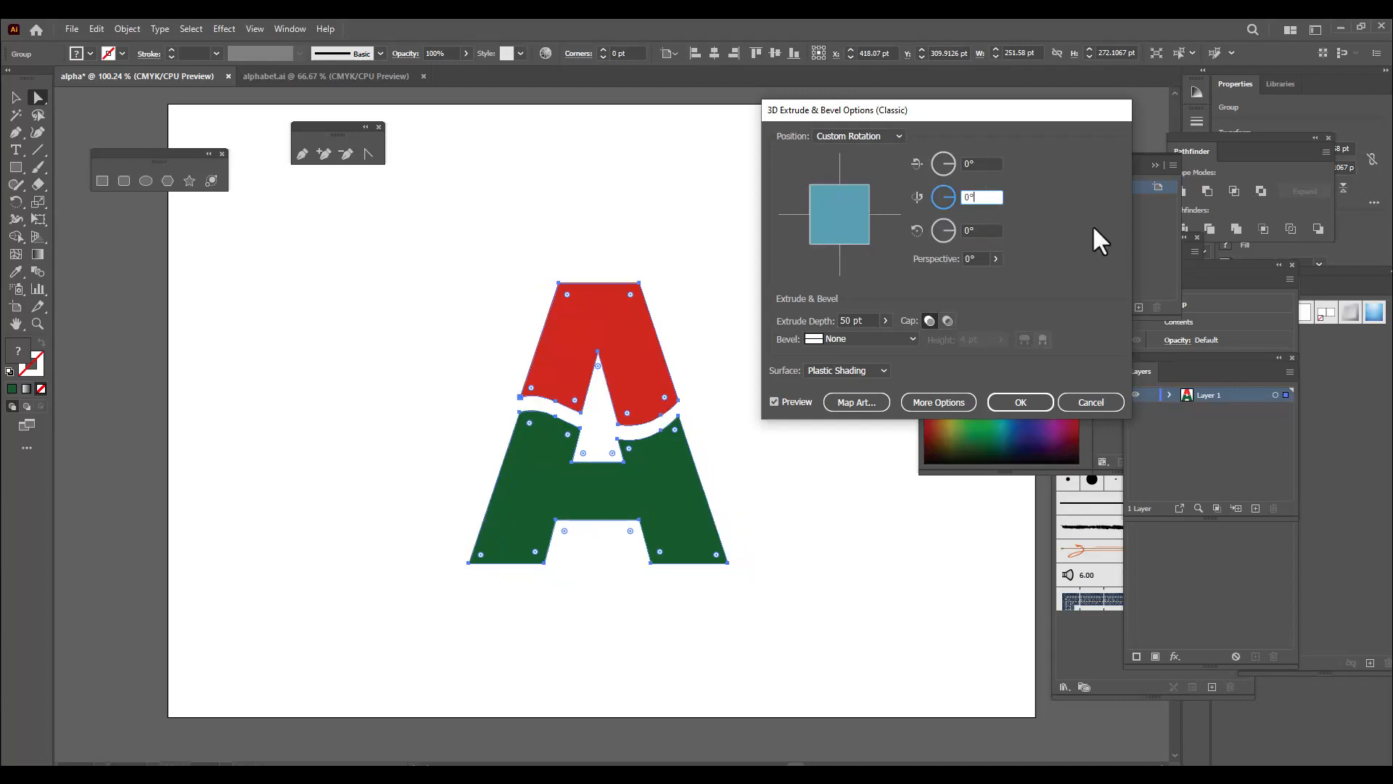
Set the extrusion's rotation around the vertical Y axis to -36°
drag(954, 108, 962, 109)
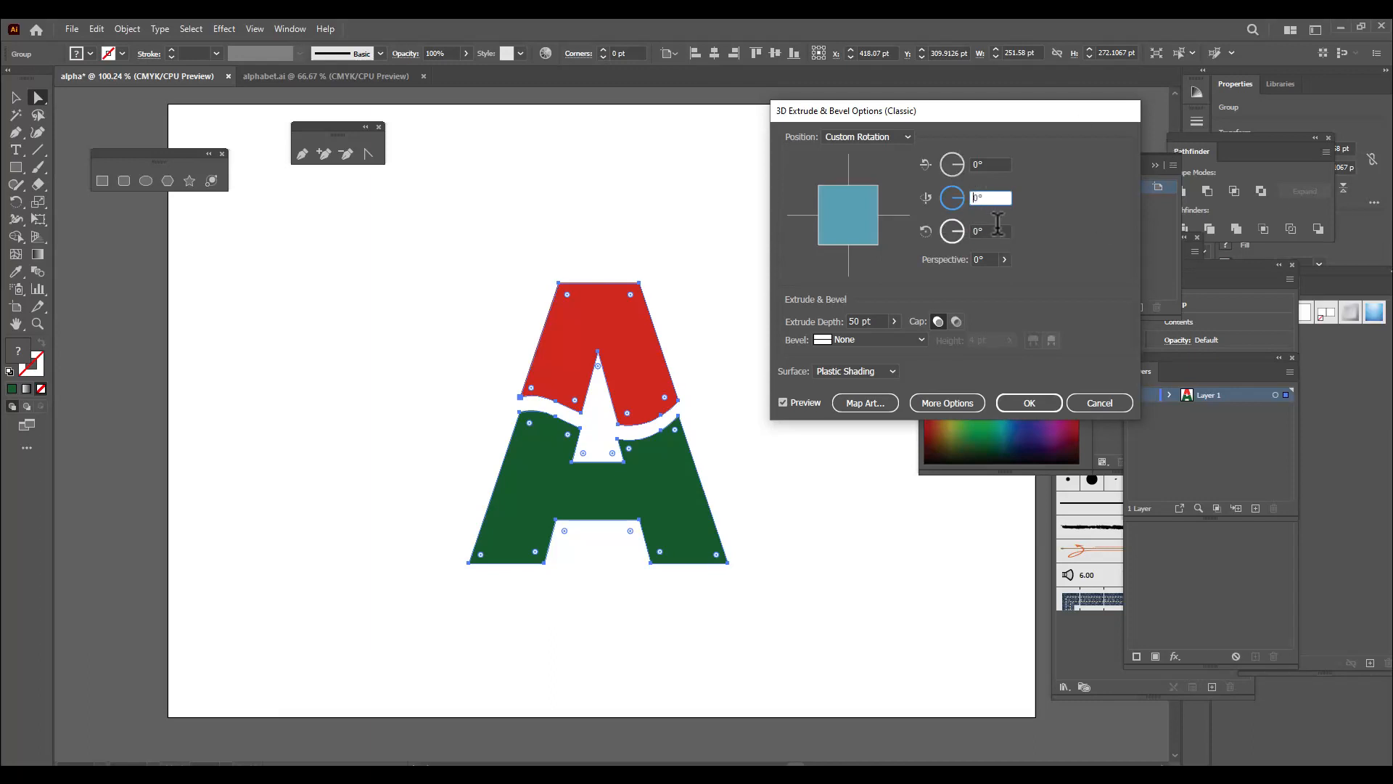
text(-36)
key(Return)
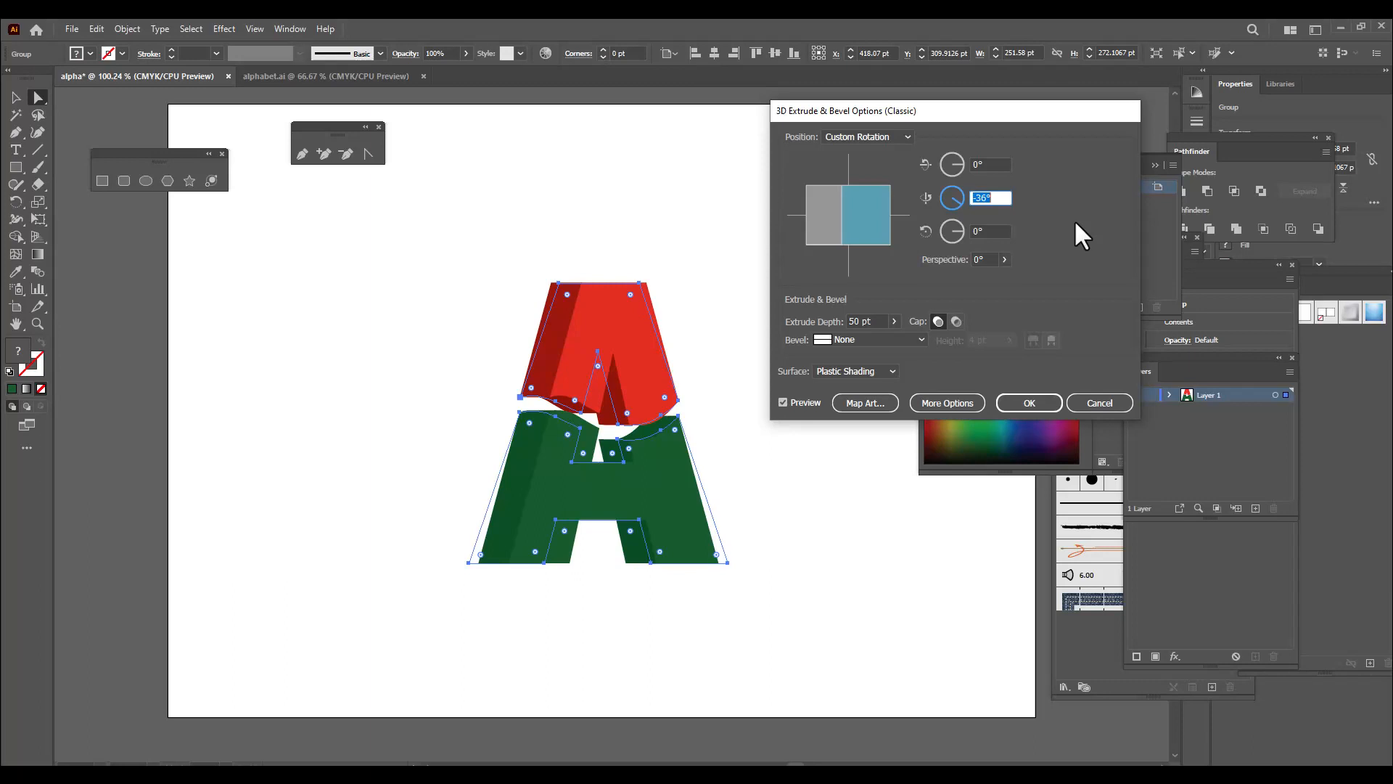
Reduce the extrude depth to 32 pt and apply the 3D effect to the letter
click(854, 321)
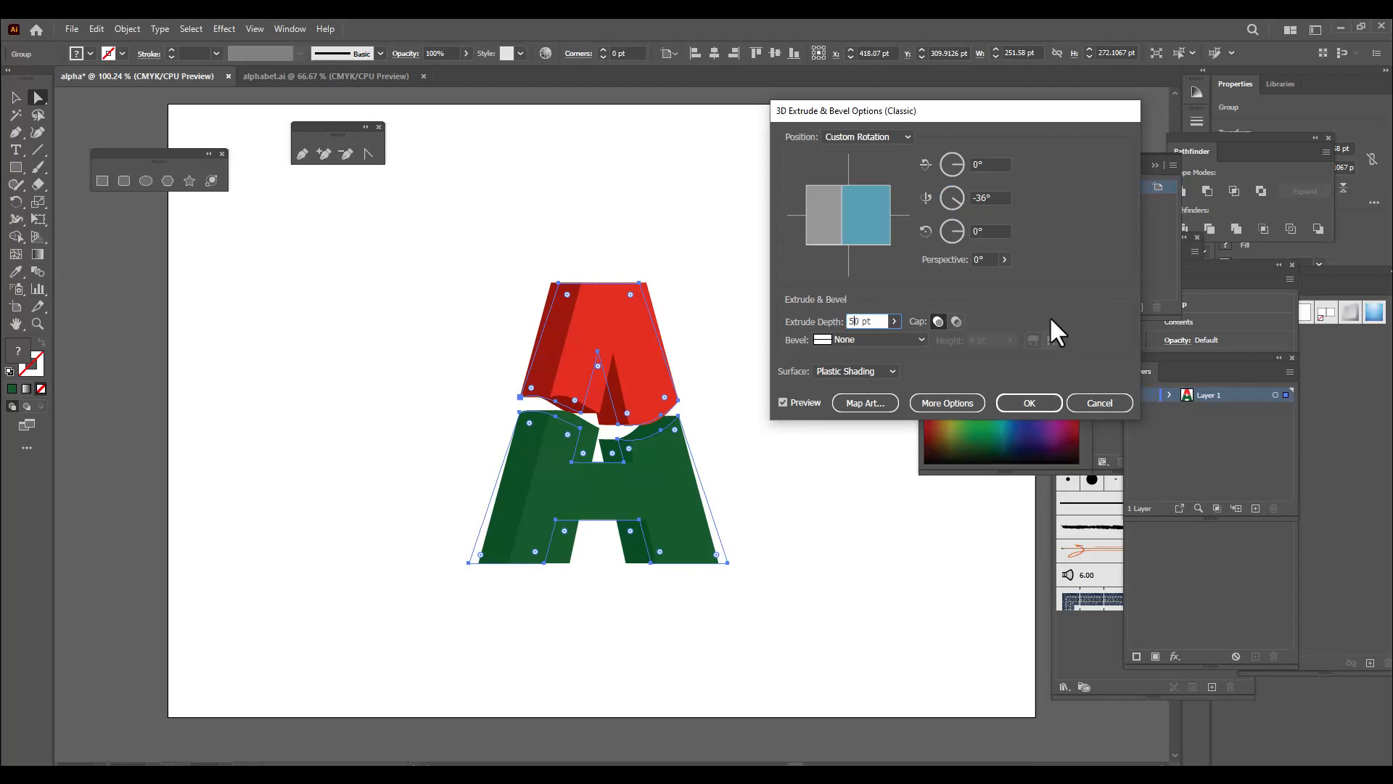
key(Down)
key(Down)
key(Down)
key(Down)
key(Down)
key(Down)
key(Down)
key(Down)
key(Down)
key(Down)
key(Down)
key(Down)
key(Down)
key(Down)
key(Down)
key(Down)
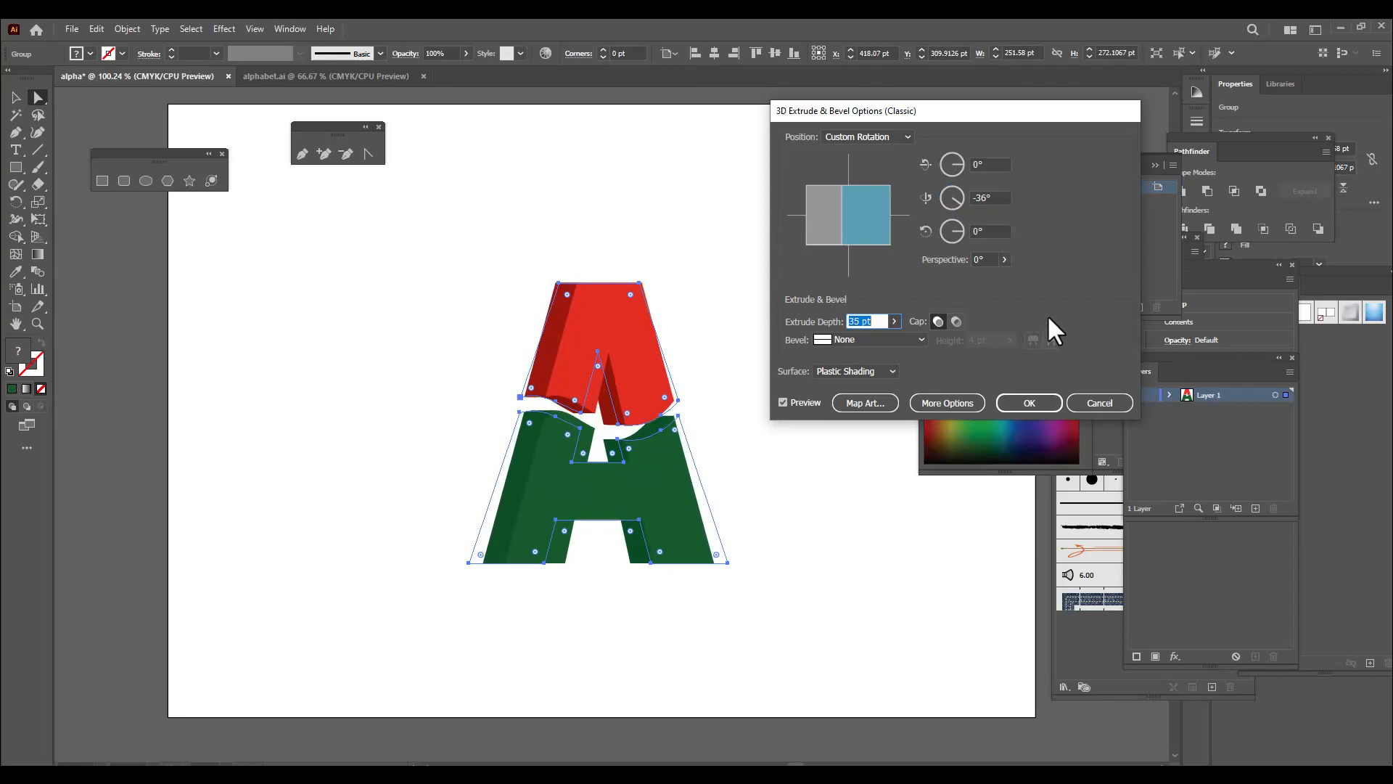
key(Down)
key(Down)
key(Down)
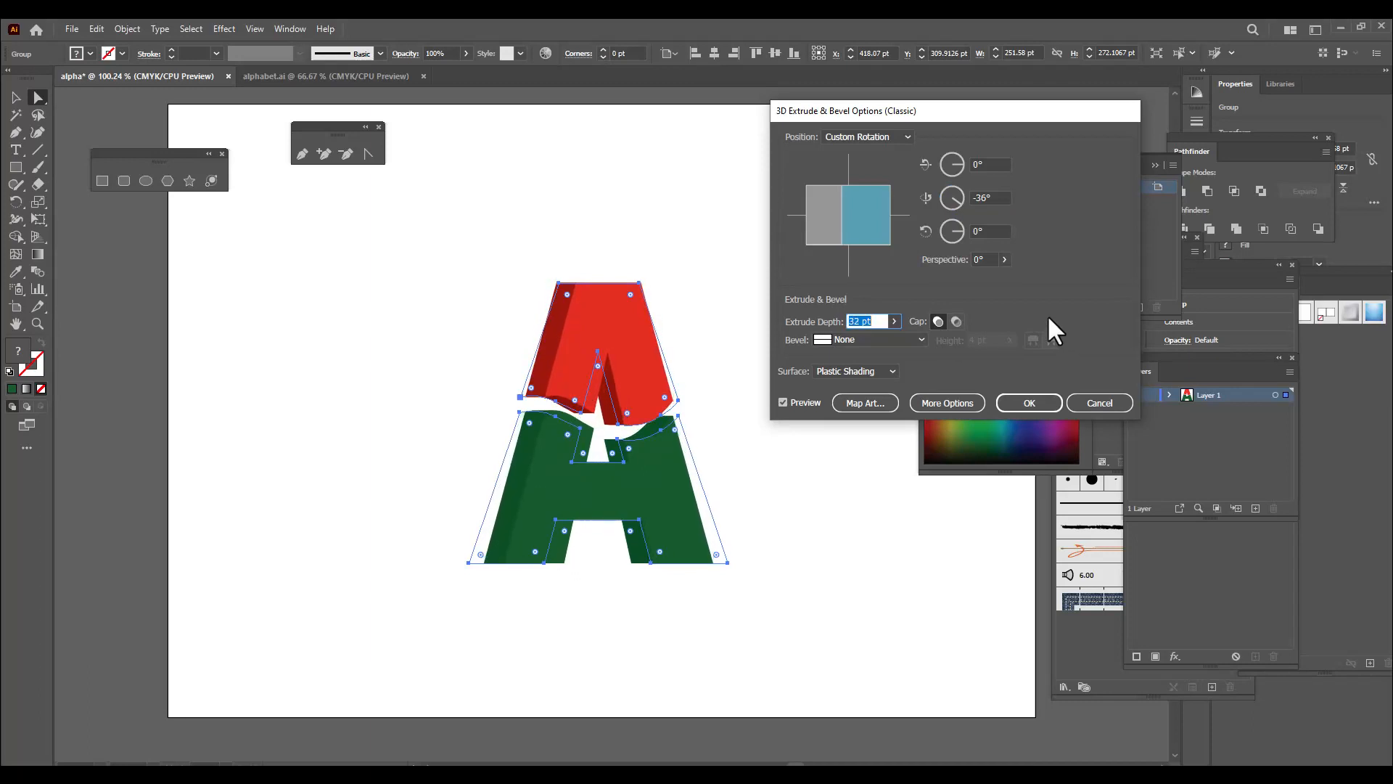
click(1031, 398)
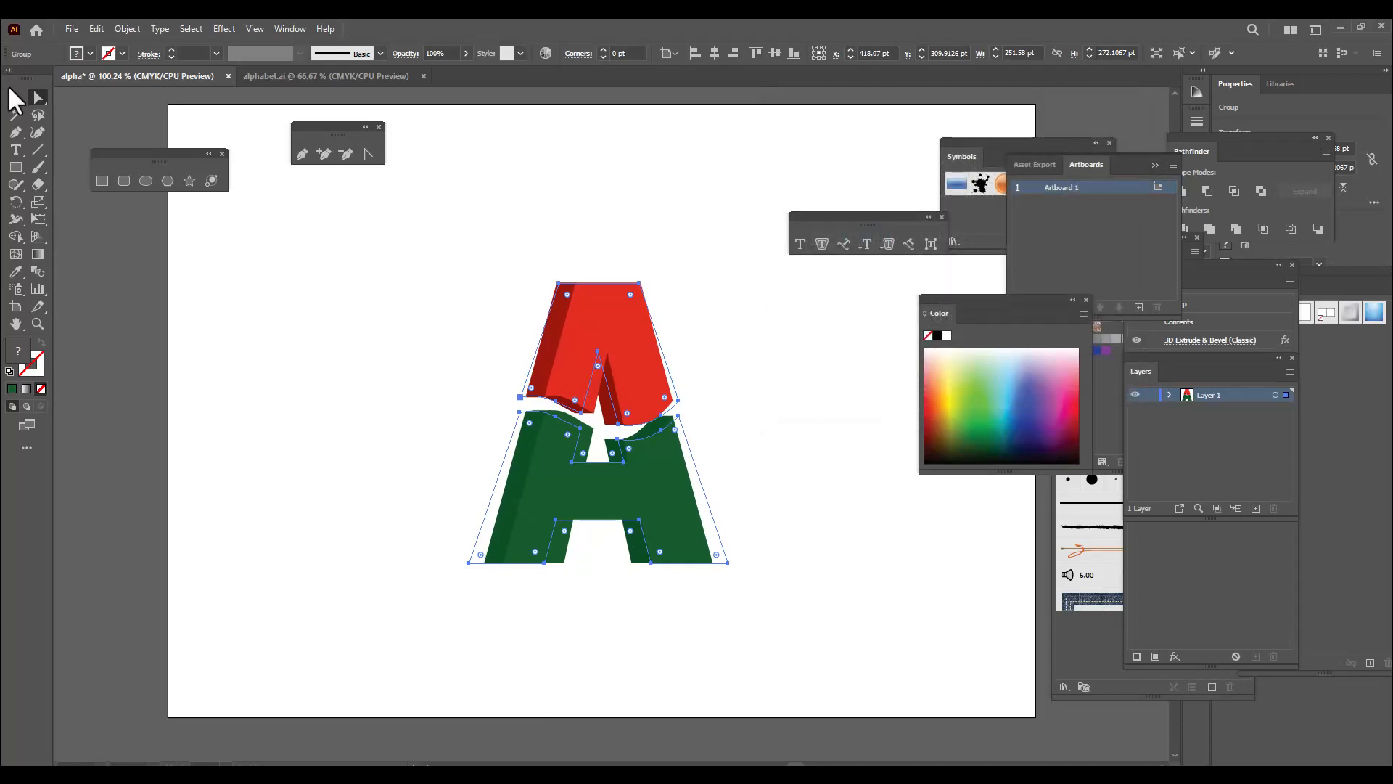
Expand the appearance of the extruded letter into editable shapes and deselect it
click(15, 98)
click(578, 268)
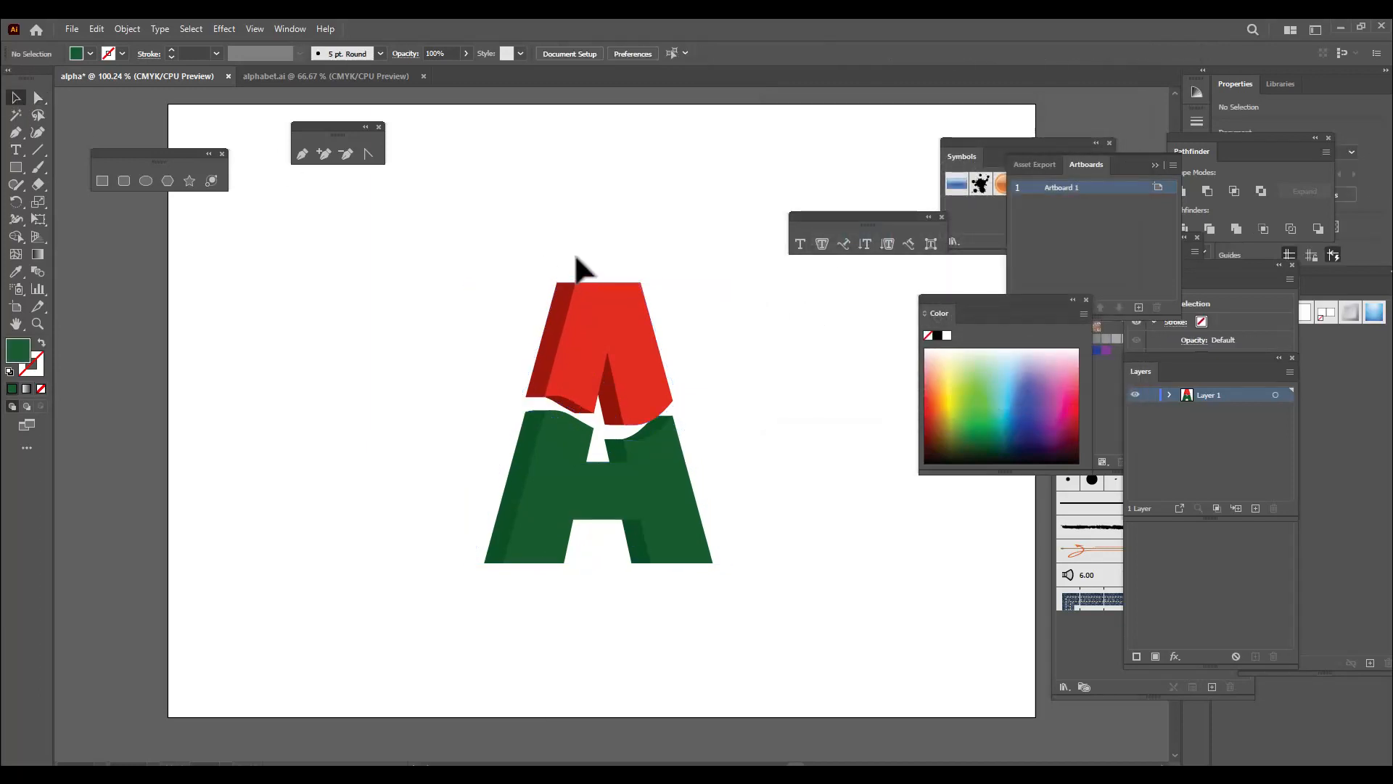
click(612, 352)
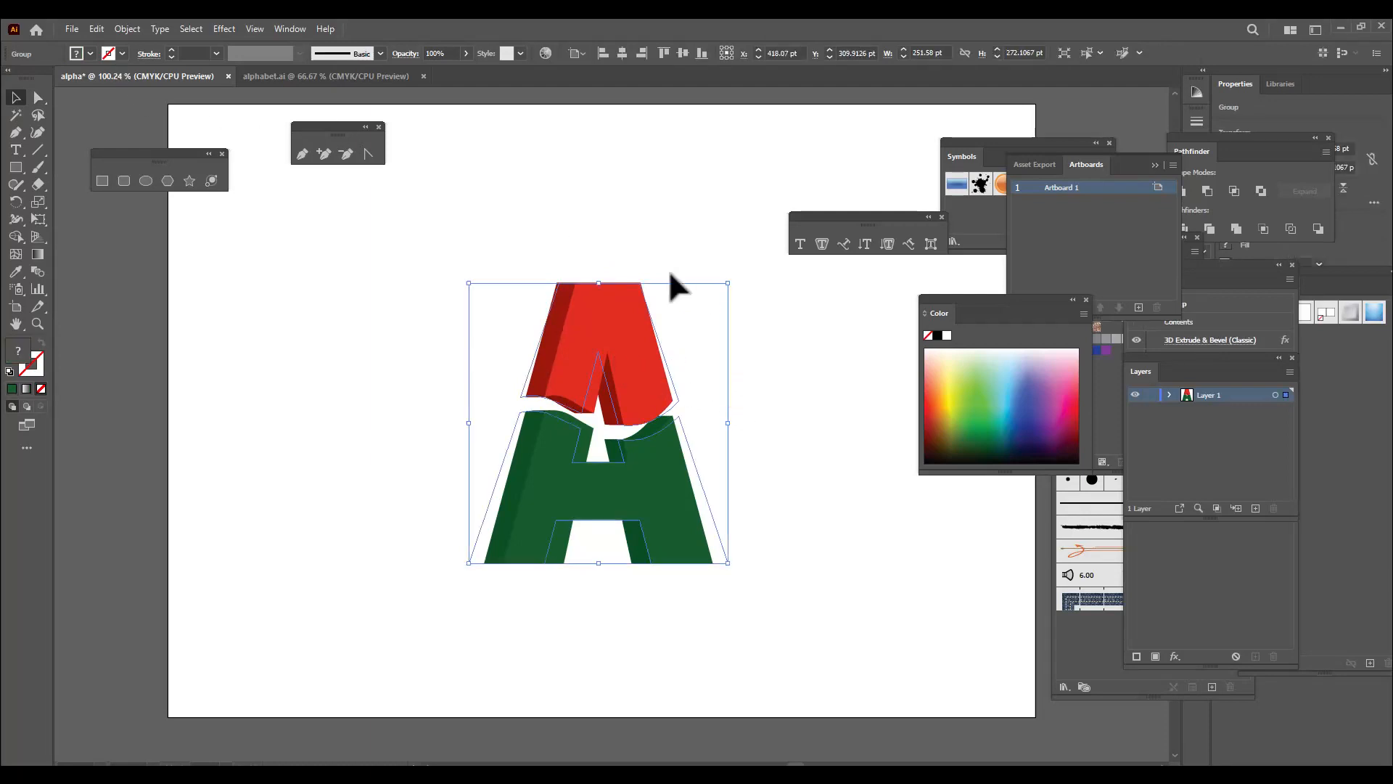
click(128, 29)
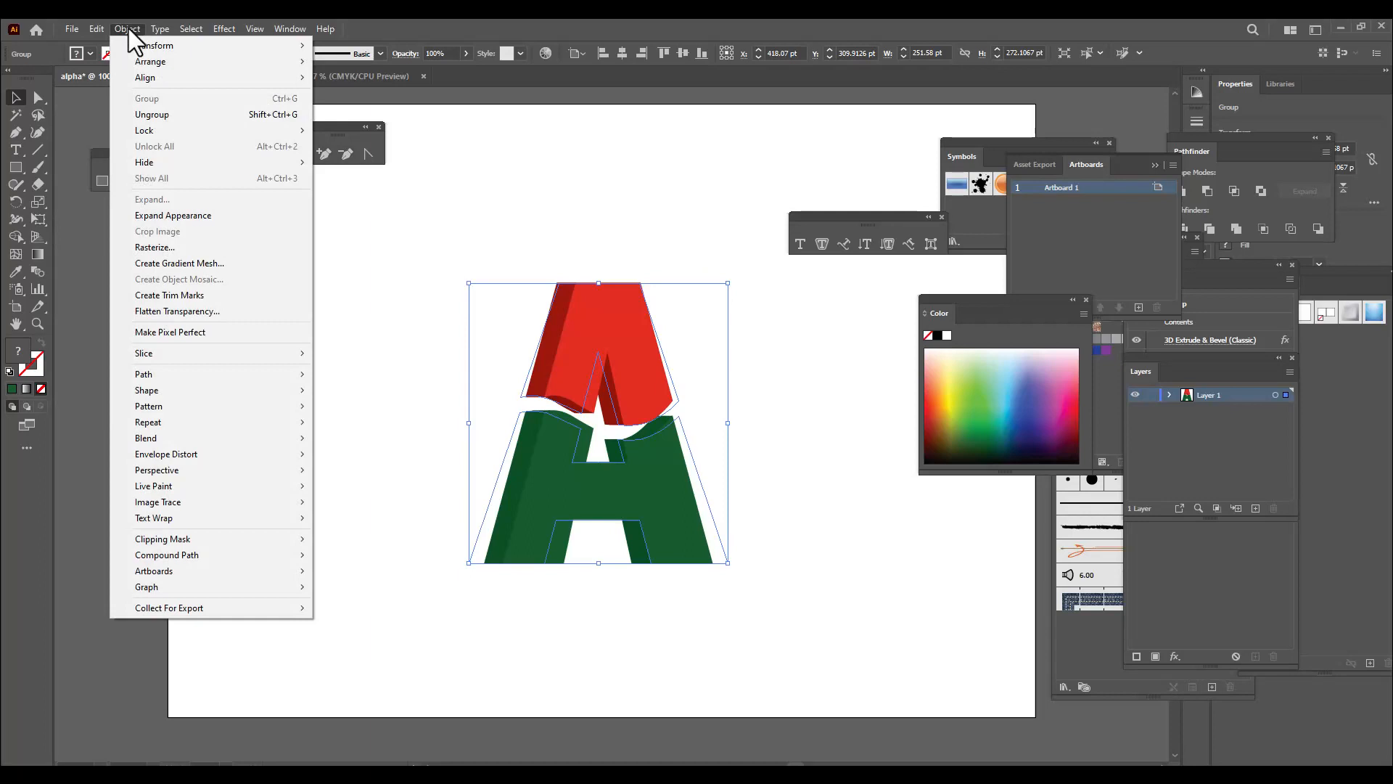
click(222, 215)
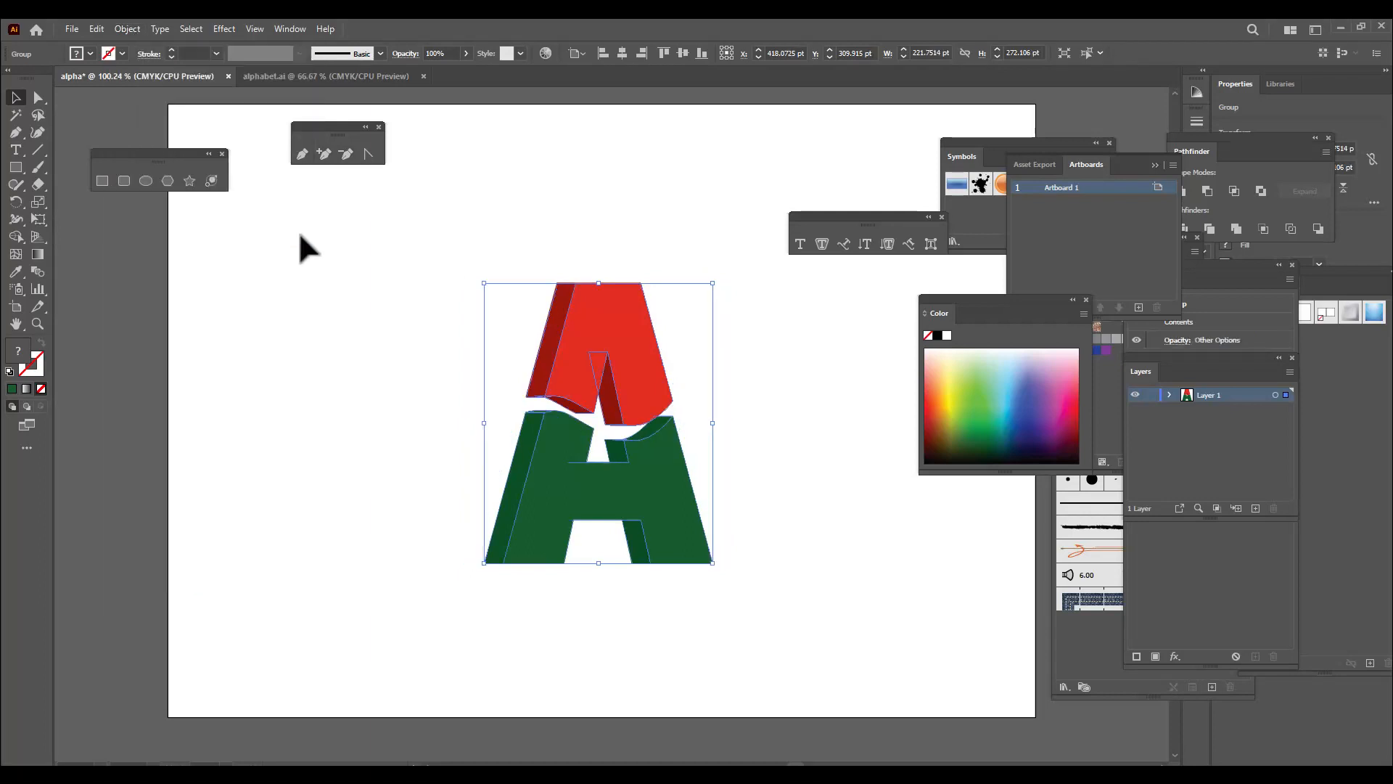
click(465, 258)
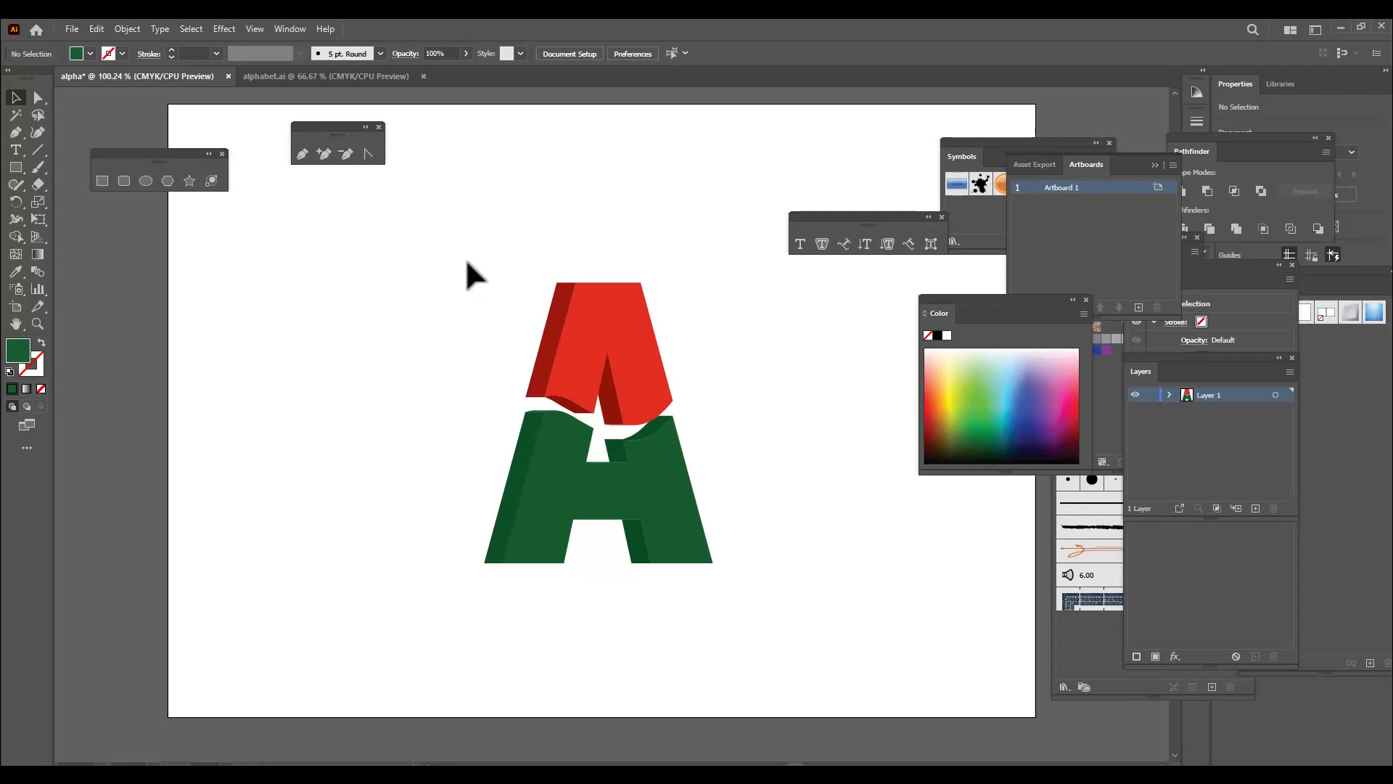
Ungroup the expanded letter twice and deselect everything
click(637, 328)
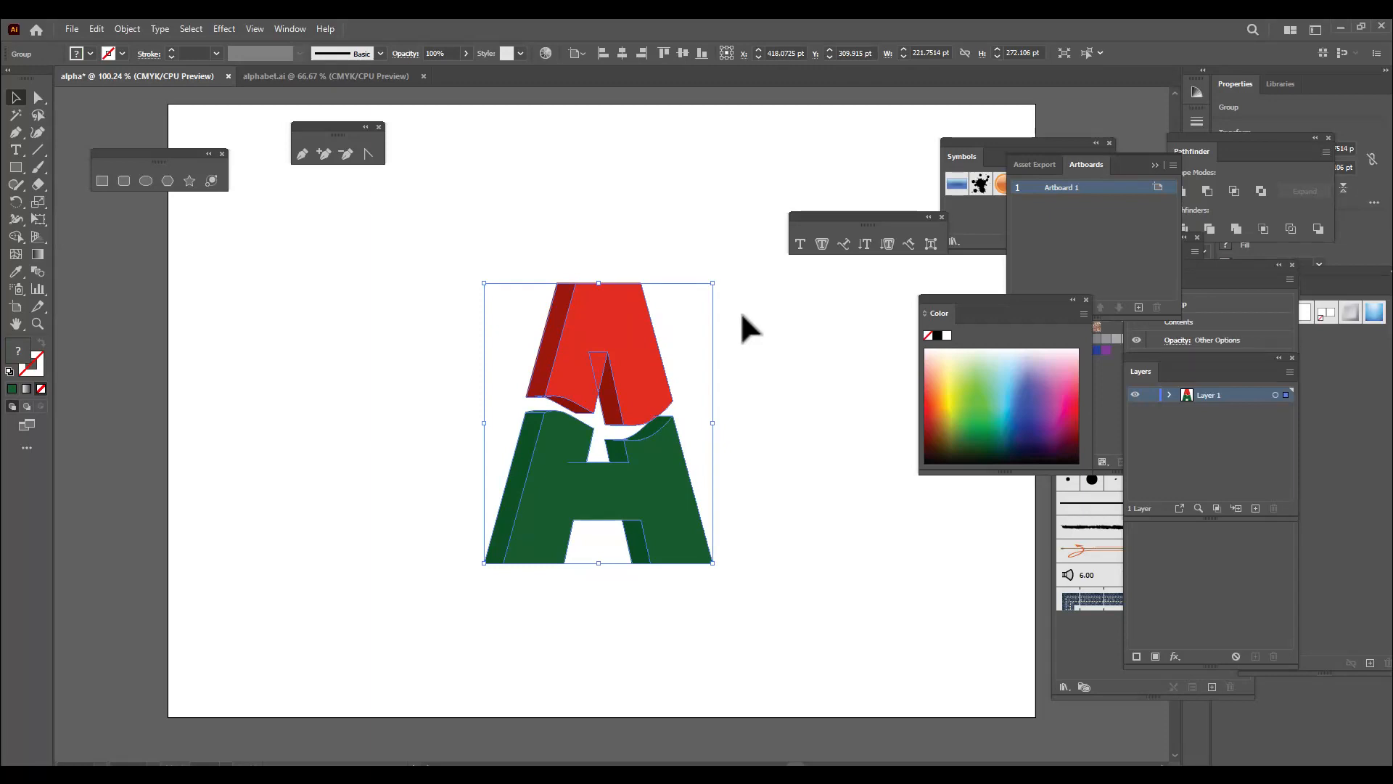
click(761, 400)
click(657, 389)
right_click(606, 328)
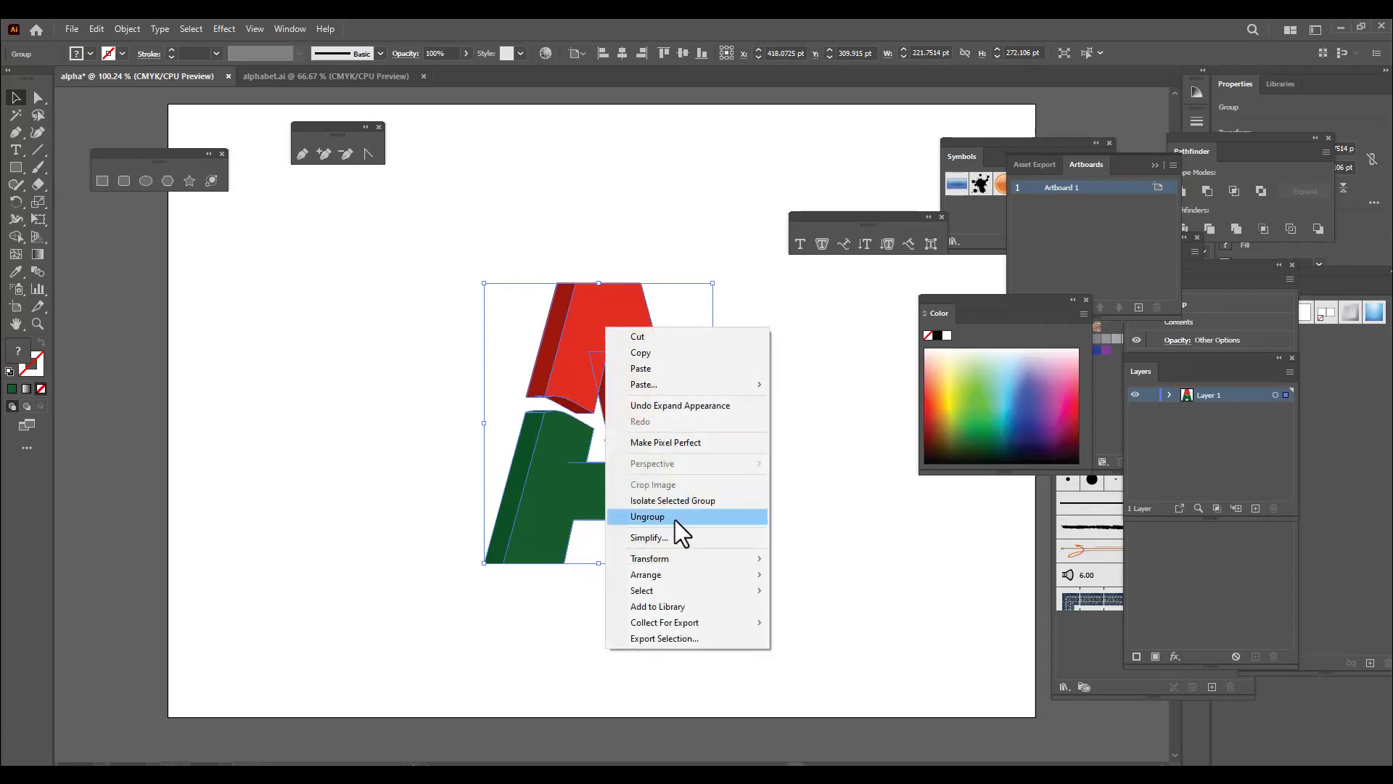
click(675, 519)
right_click(641, 363)
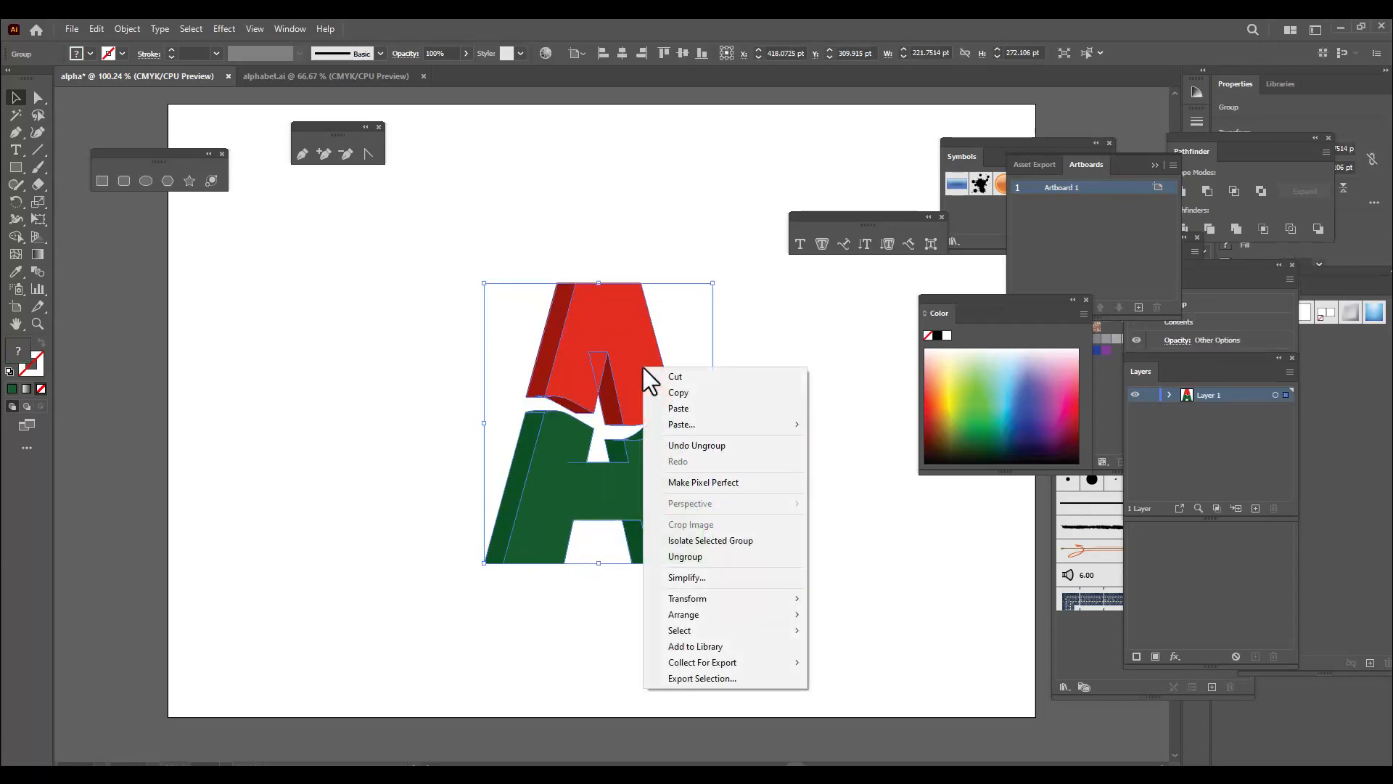
click(706, 556)
click(790, 425)
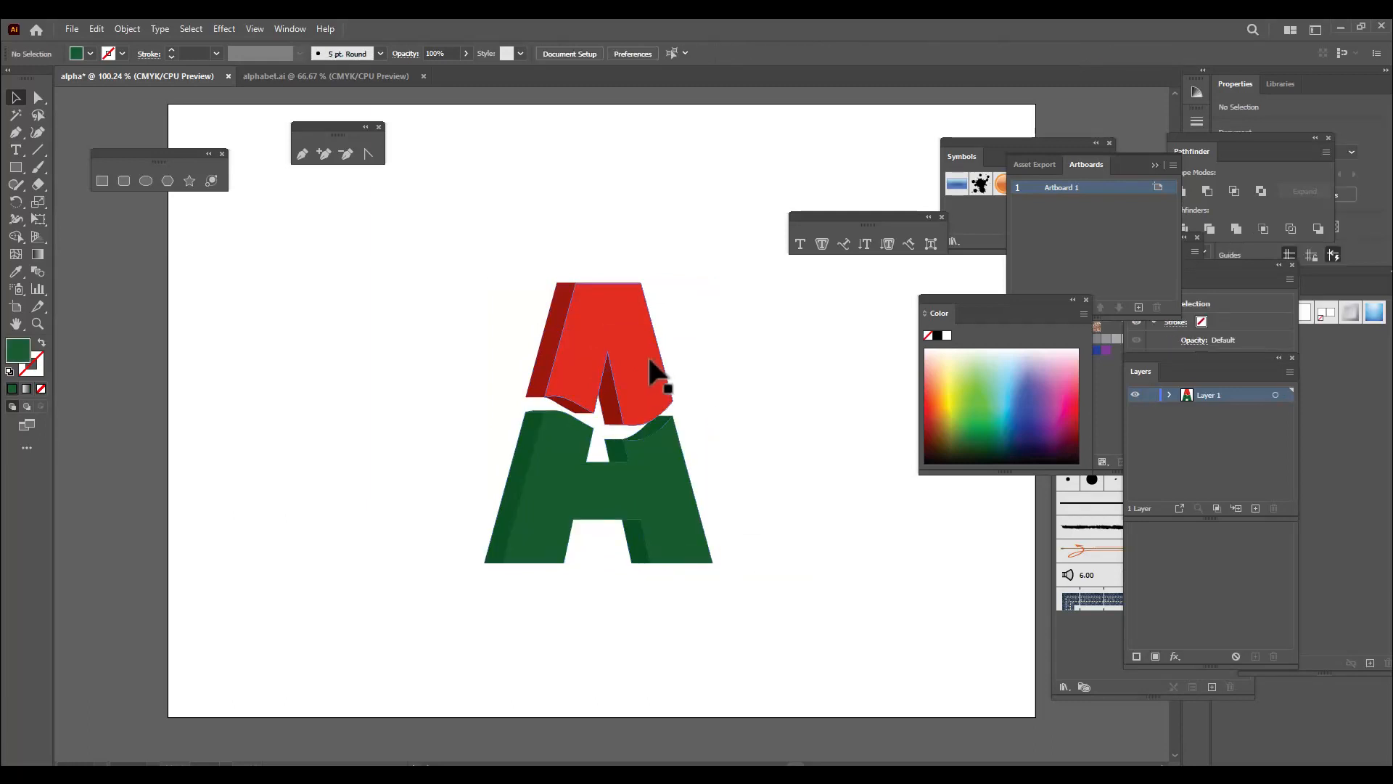
Select the front and side faces of the red and green parts one by one to check which pieces are separate
click(647, 374)
click(669, 488)
click(769, 478)
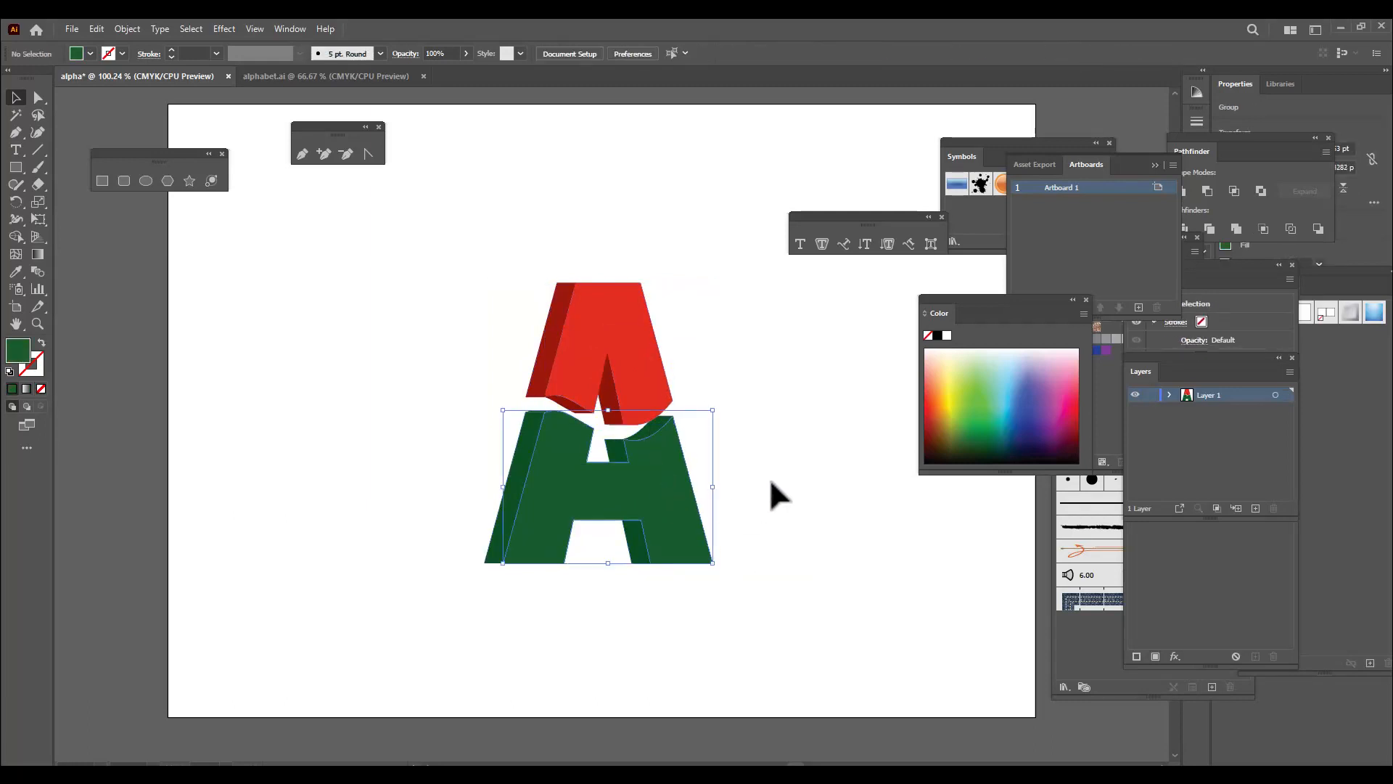
click(688, 479)
click(517, 353)
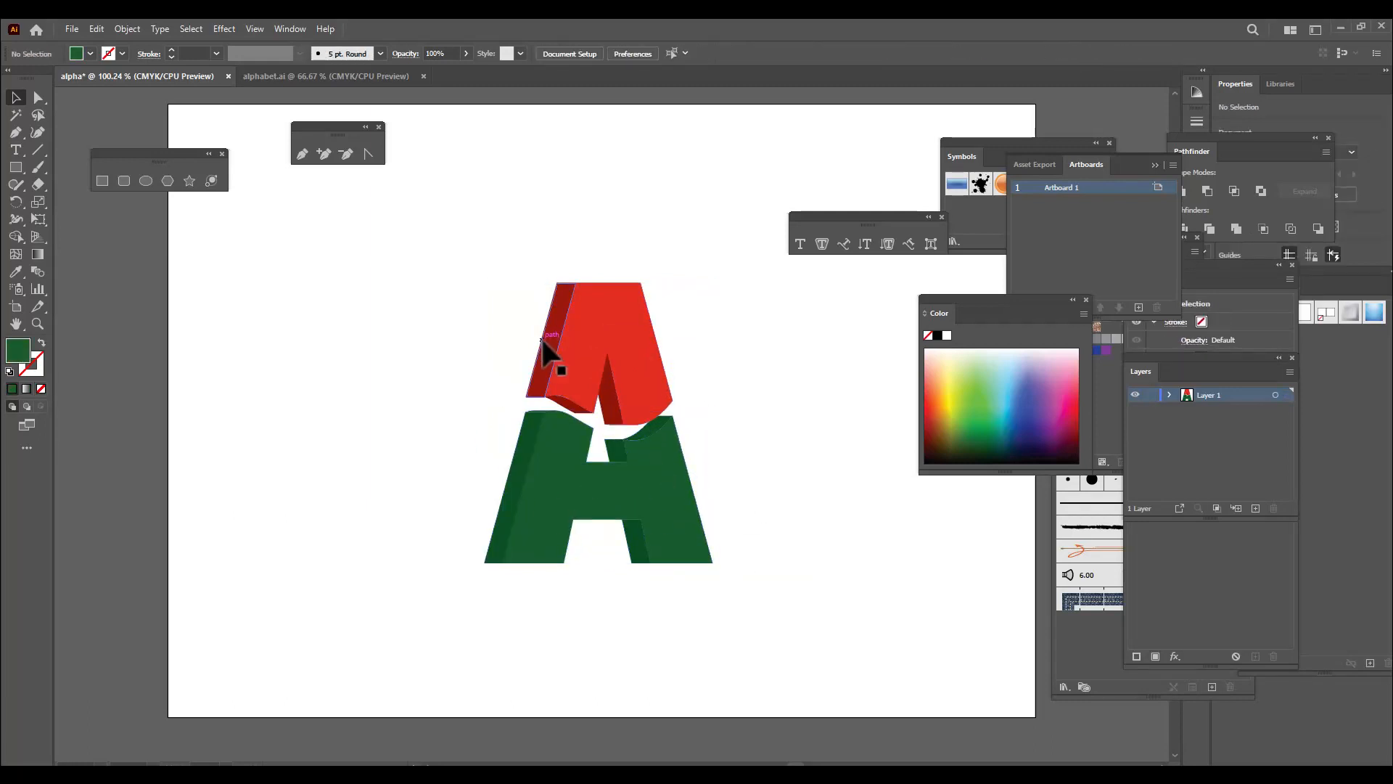
click(544, 367)
click(601, 466)
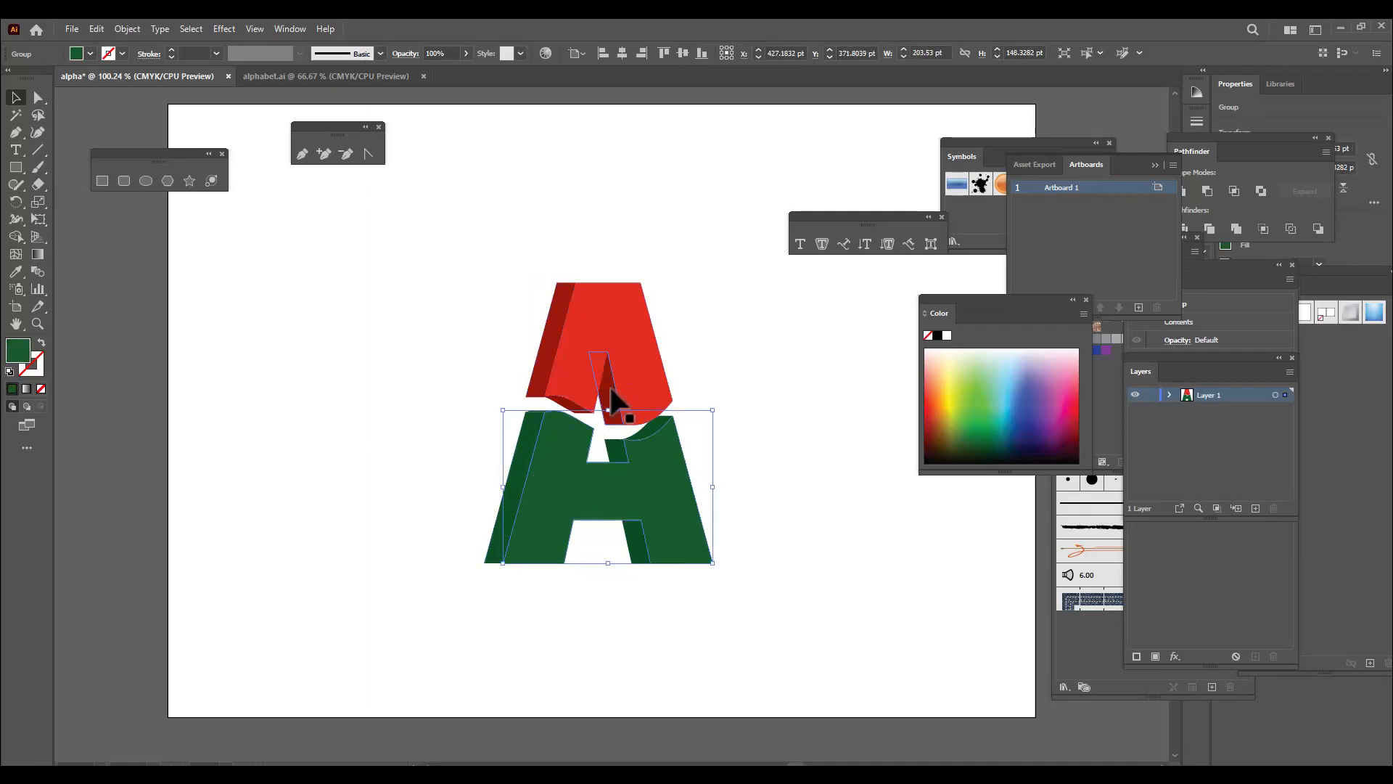
click(618, 392)
click(849, 410)
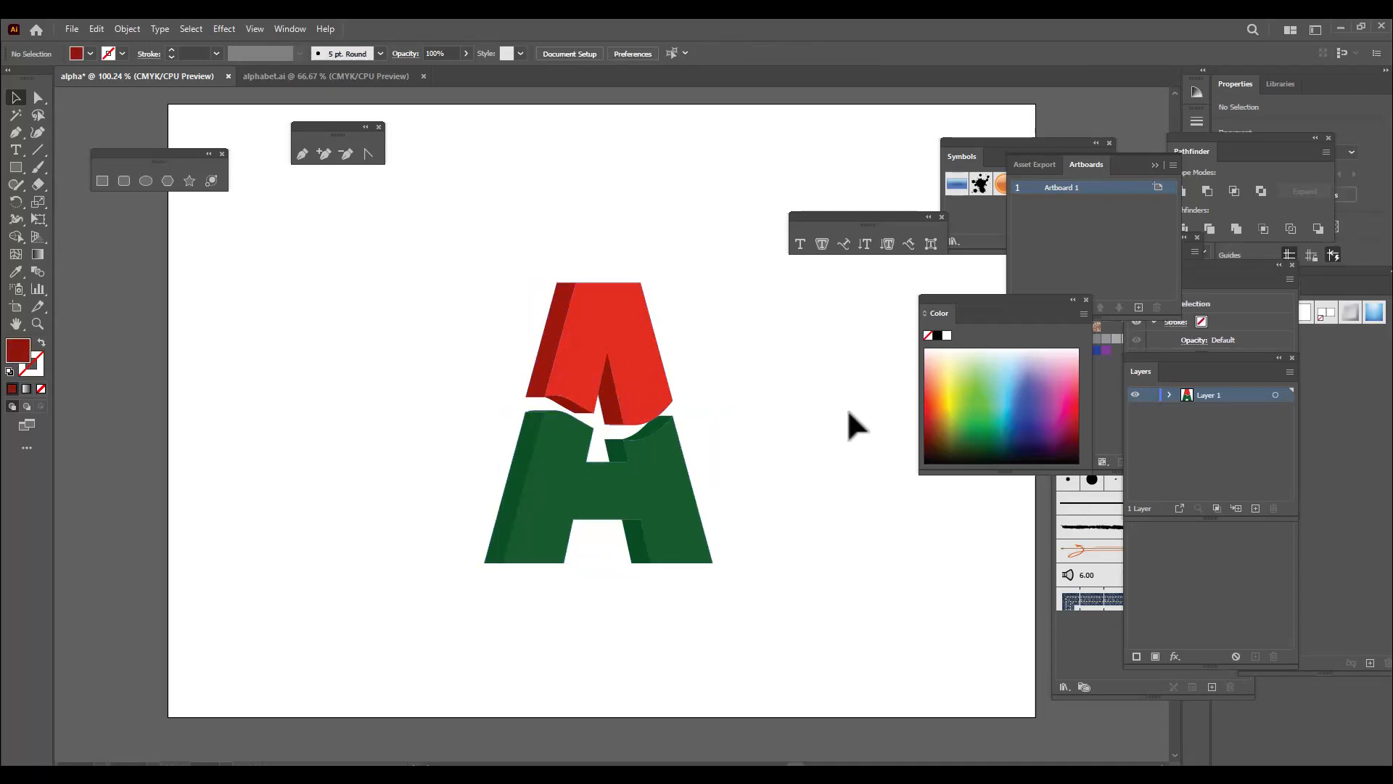
Scale the whole letter up proportionally about its centre to about 273 by 335 pt and deselect it
drag(364, 225, 775, 631)
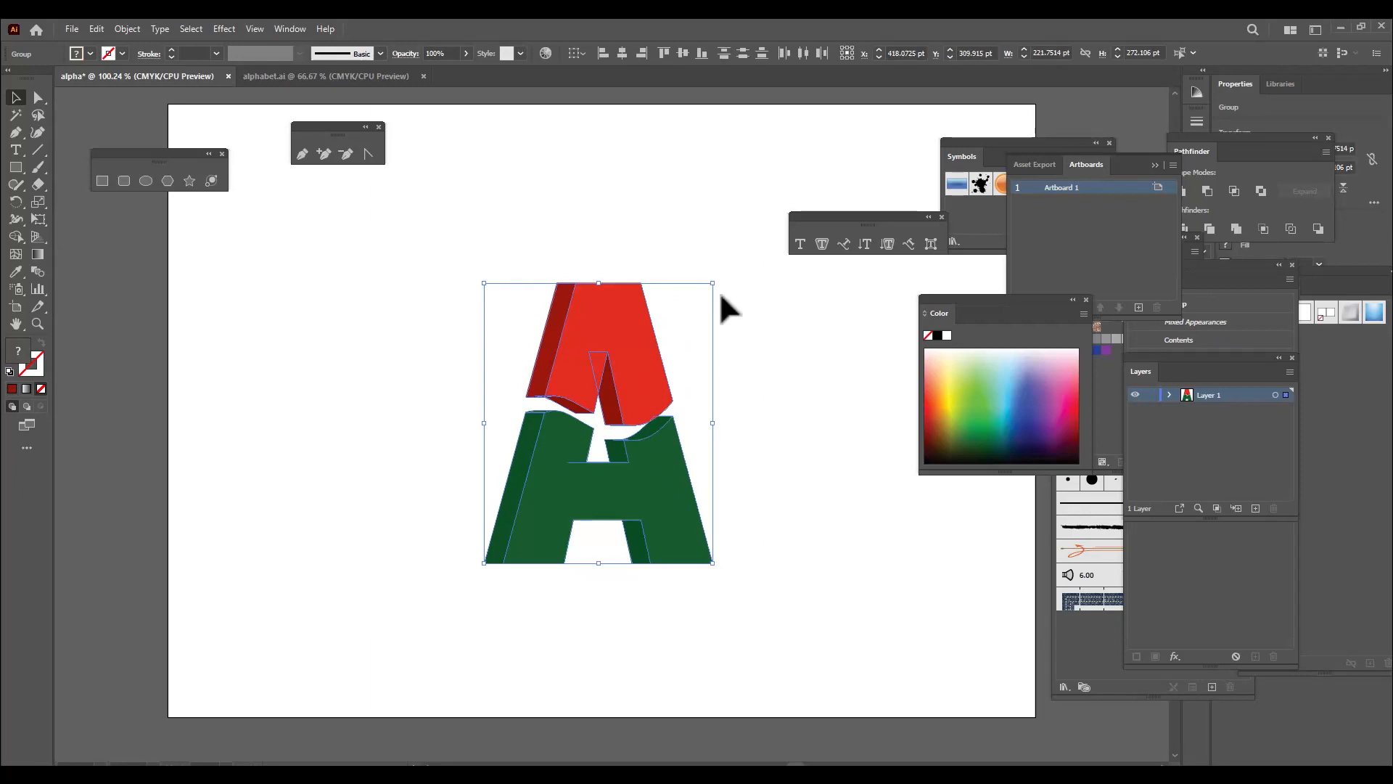
drag(717, 280, 744, 252)
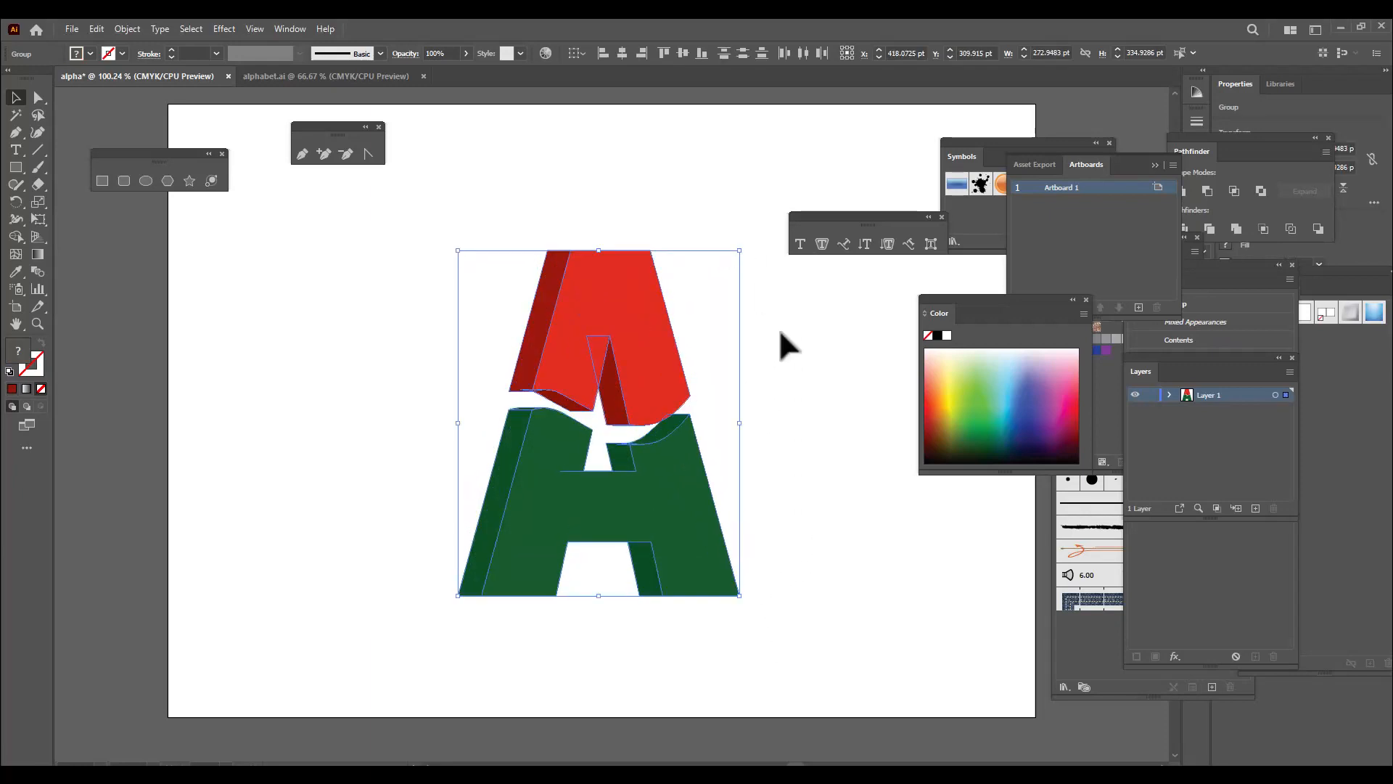
click(778, 334)
drag(830, 217, 911, 218)
click(676, 353)
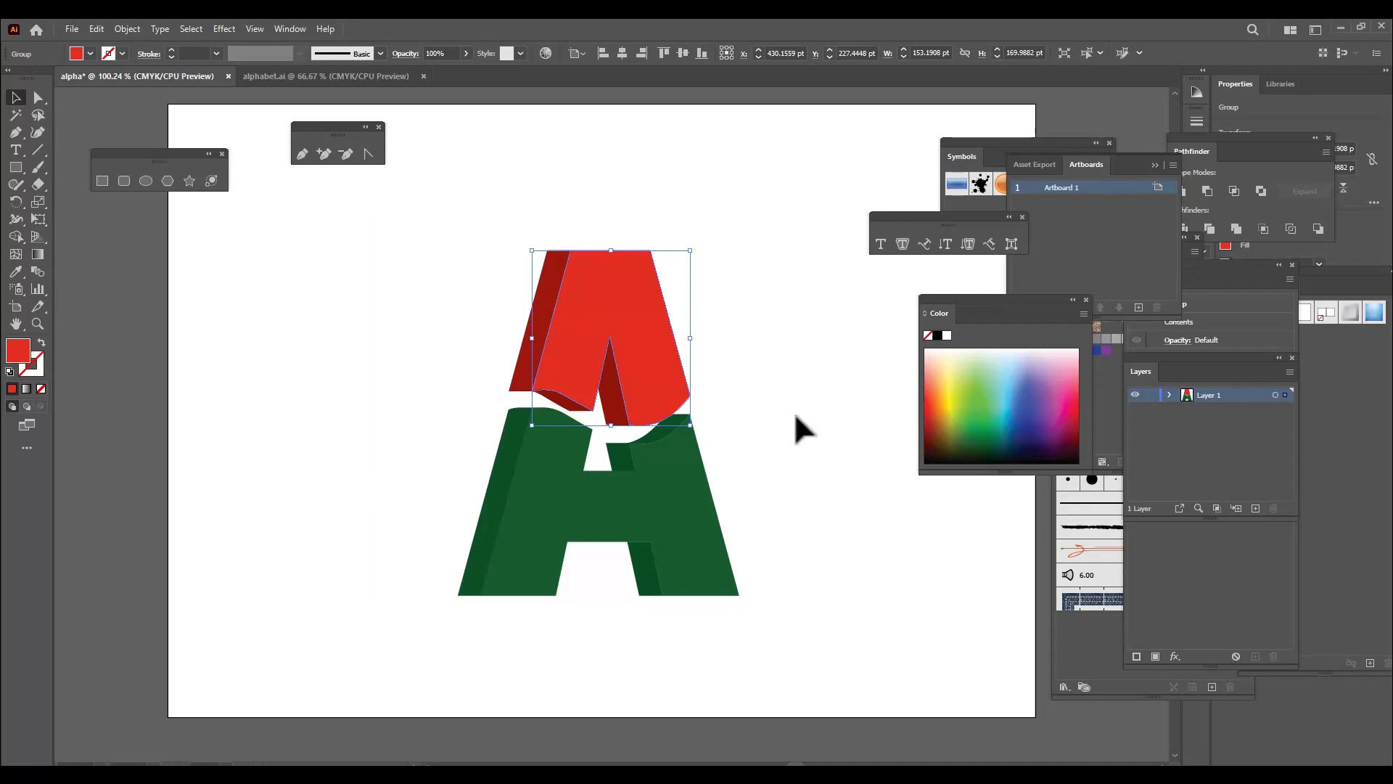
click(795, 500)
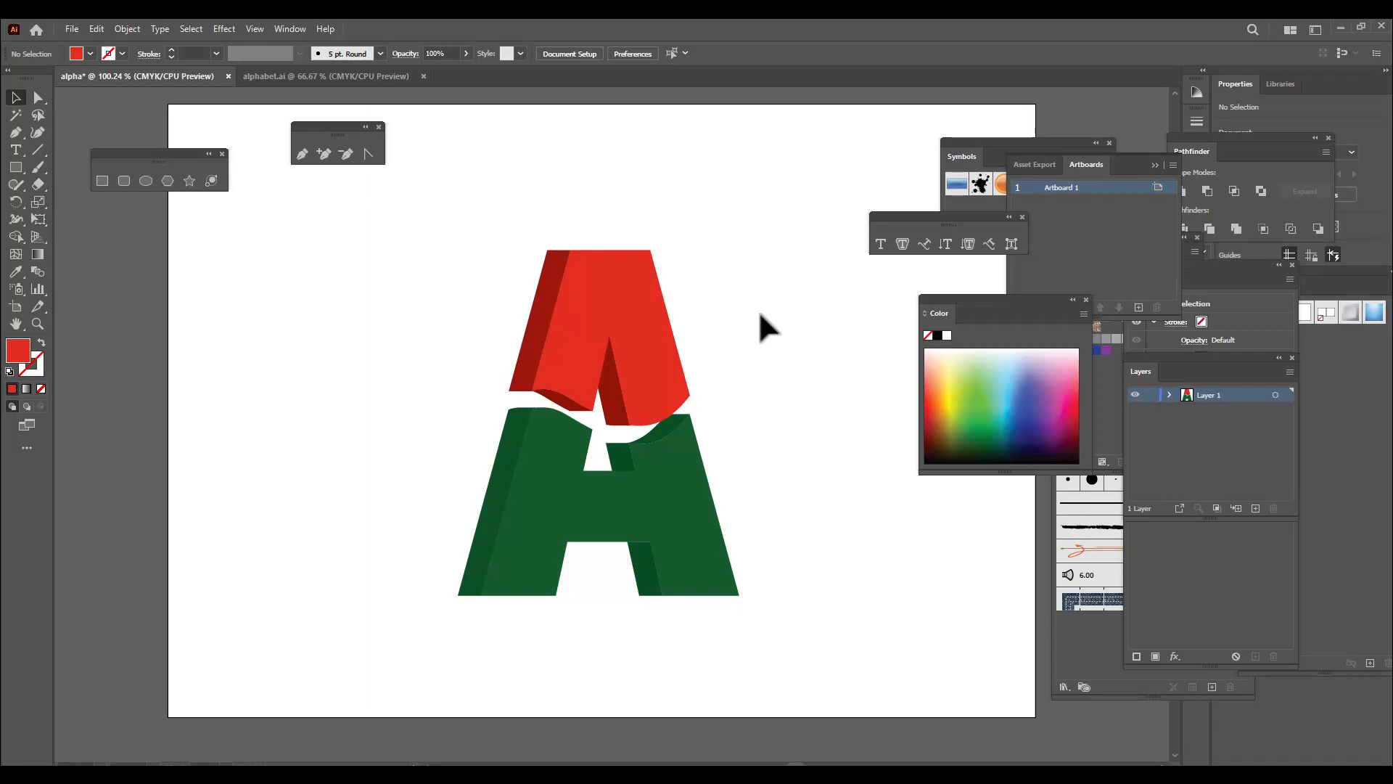
Show the Swatches panel, open the Gems and Jewels gradient library and place both panels clear of the letter
click(288, 29)
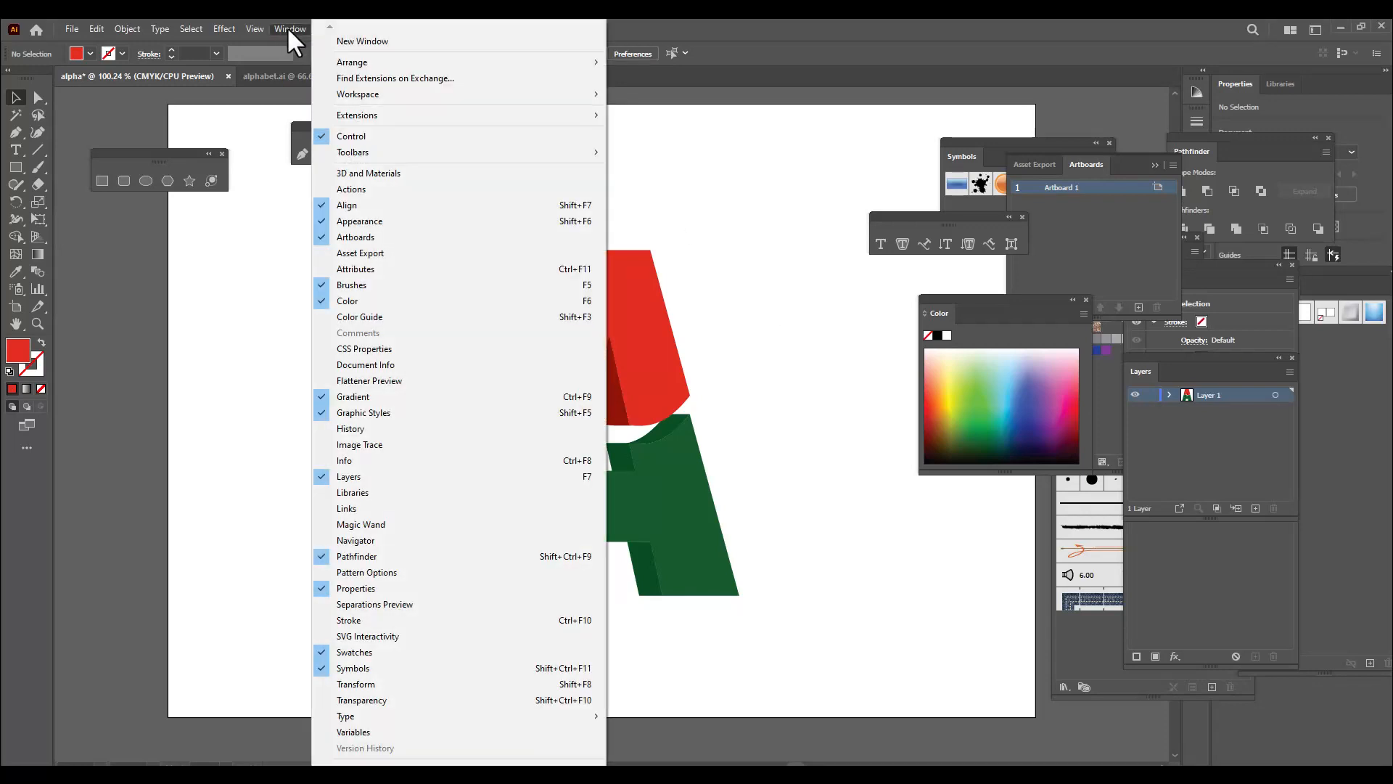
click(416, 653)
drag(1062, 233, 845, 140)
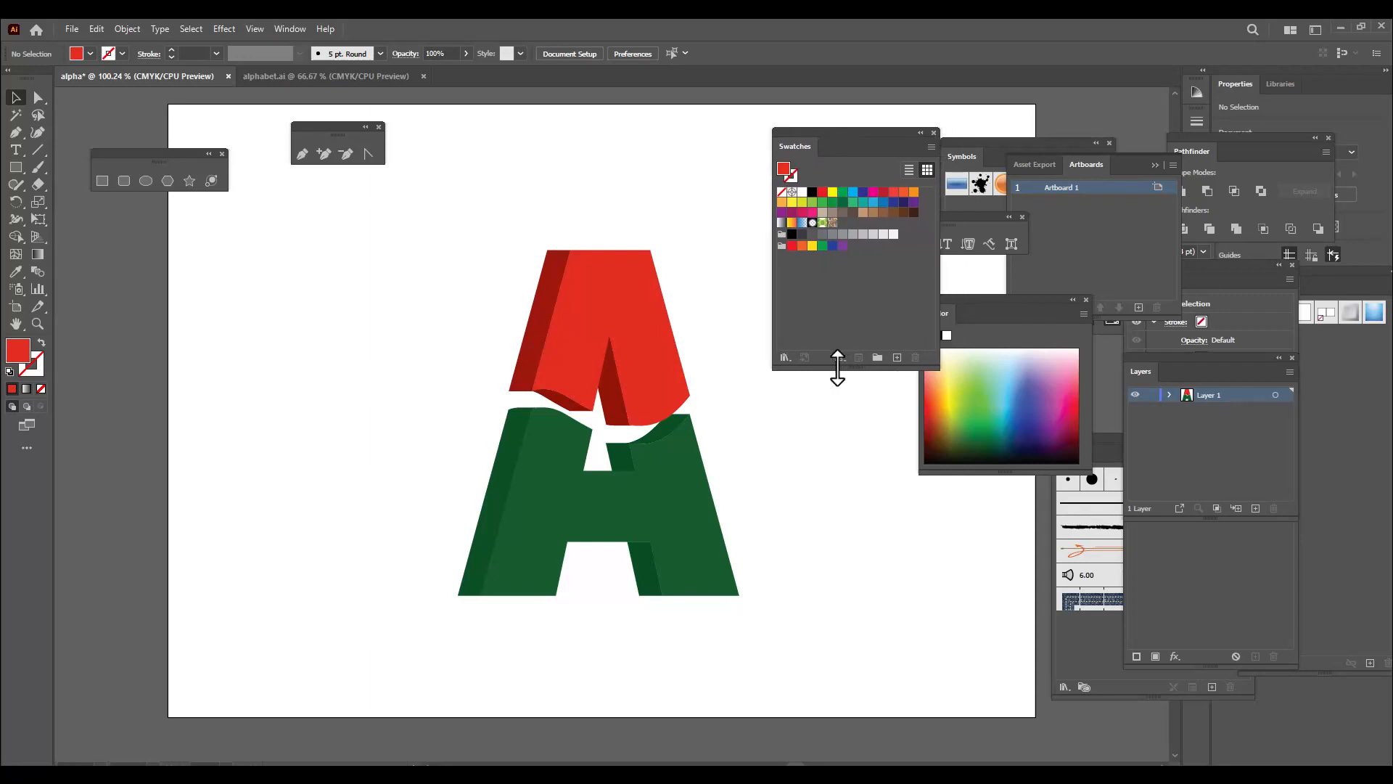
click(784, 357)
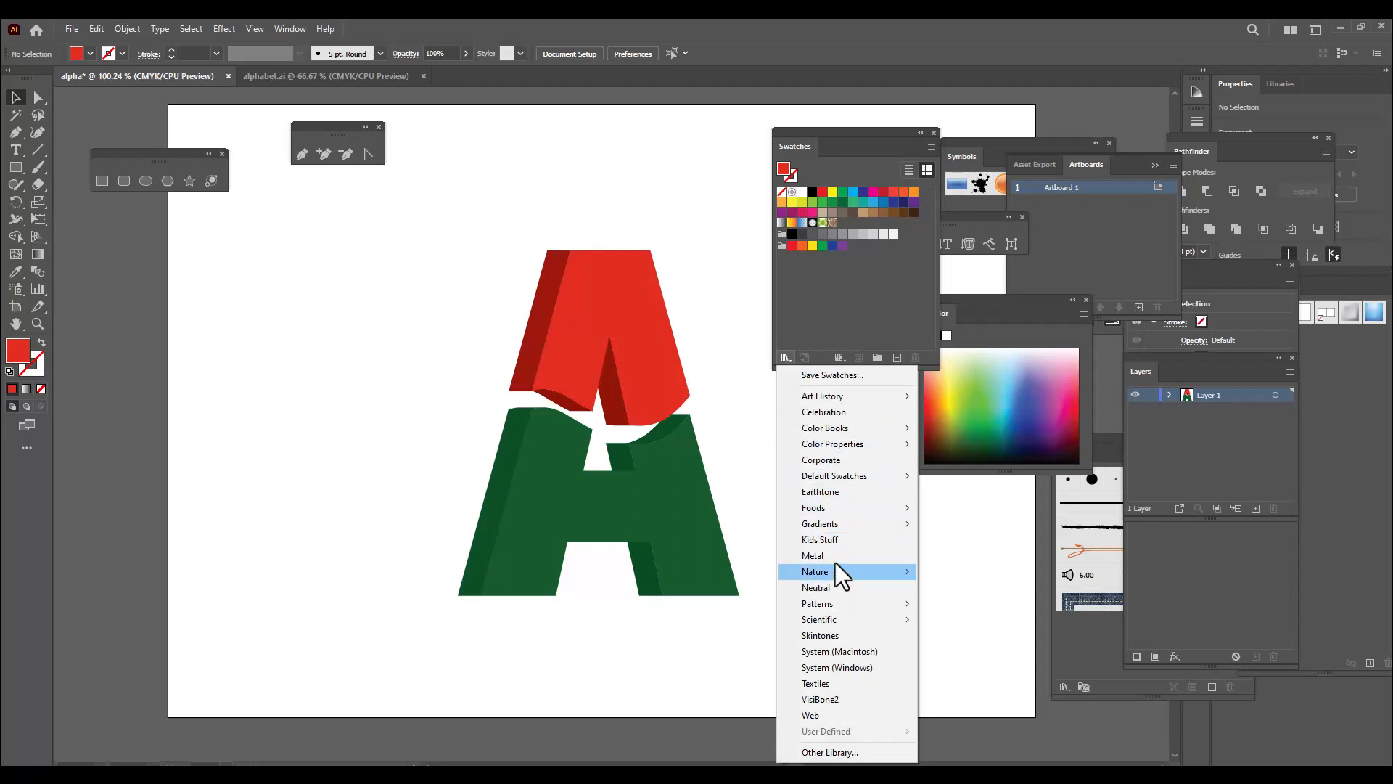
mouse_move(866, 526)
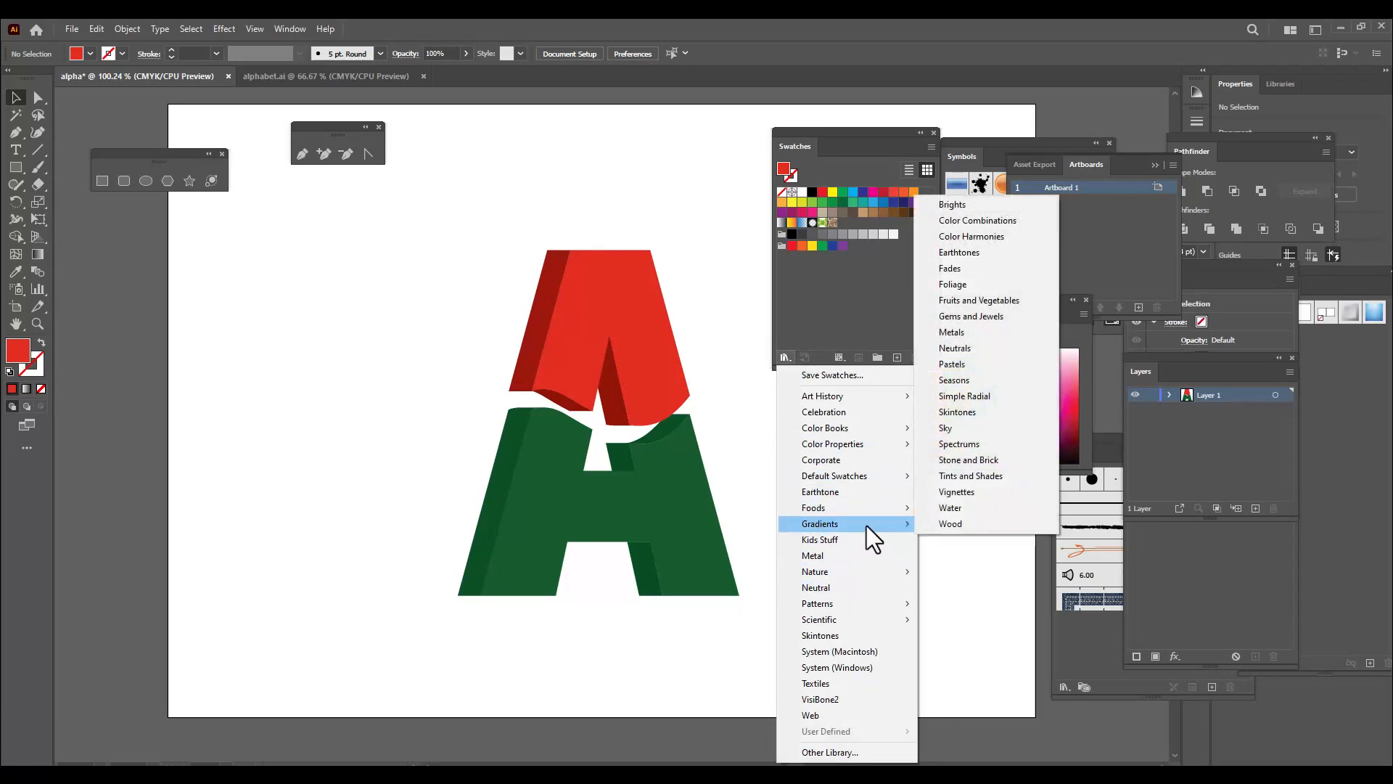
click(1007, 317)
drag(648, 357, 650, 116)
drag(841, 135, 1008, 133)
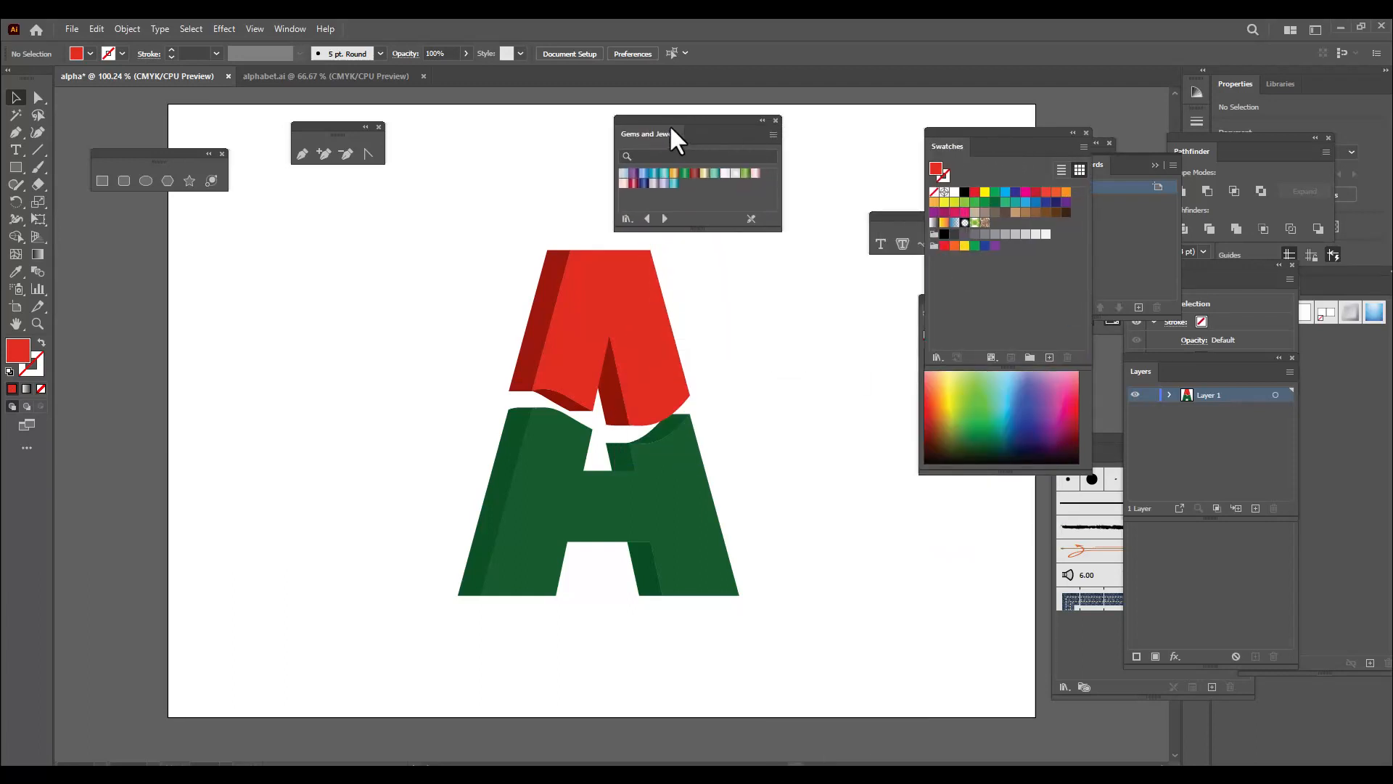
drag(669, 124, 756, 124)
Fill the red front face with the dark red Gems and Jewels gradient and the green front face with the green one
click(648, 332)
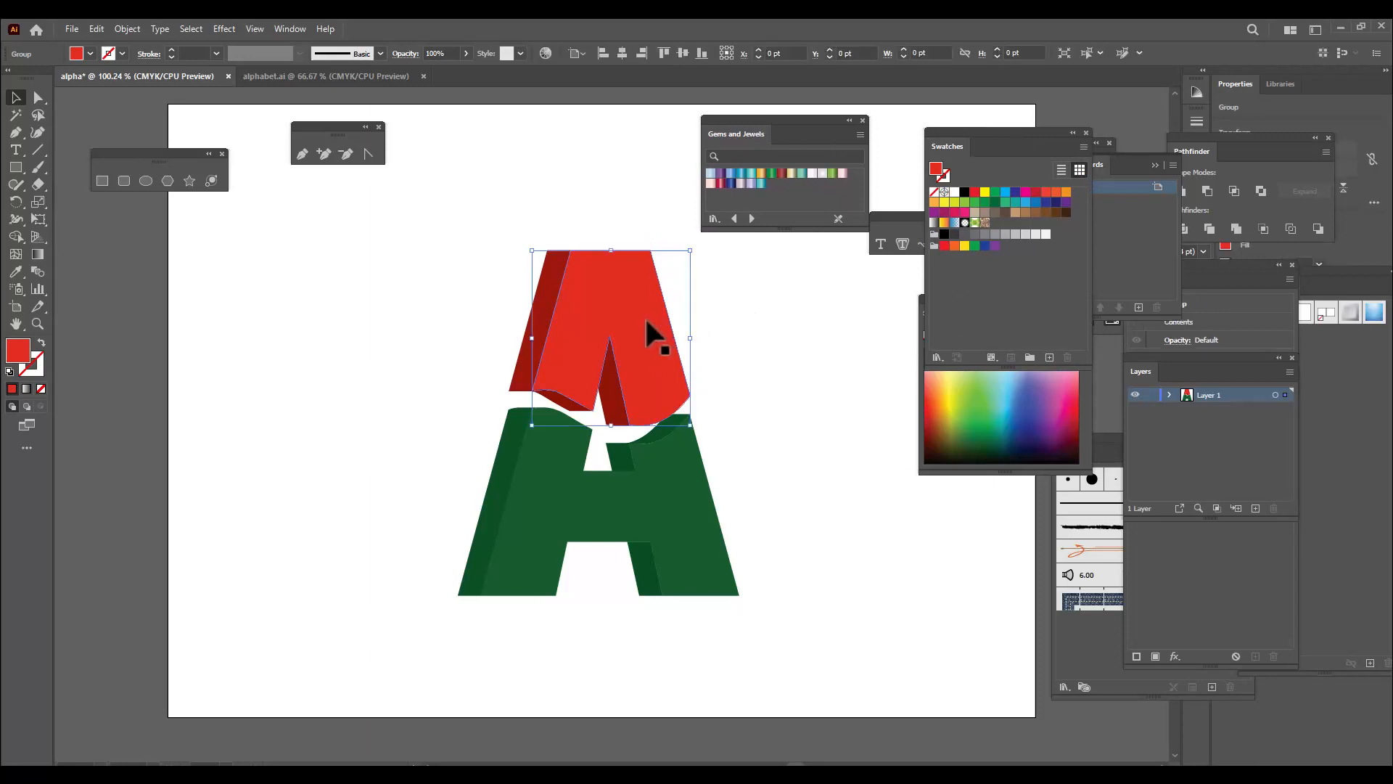
click(782, 174)
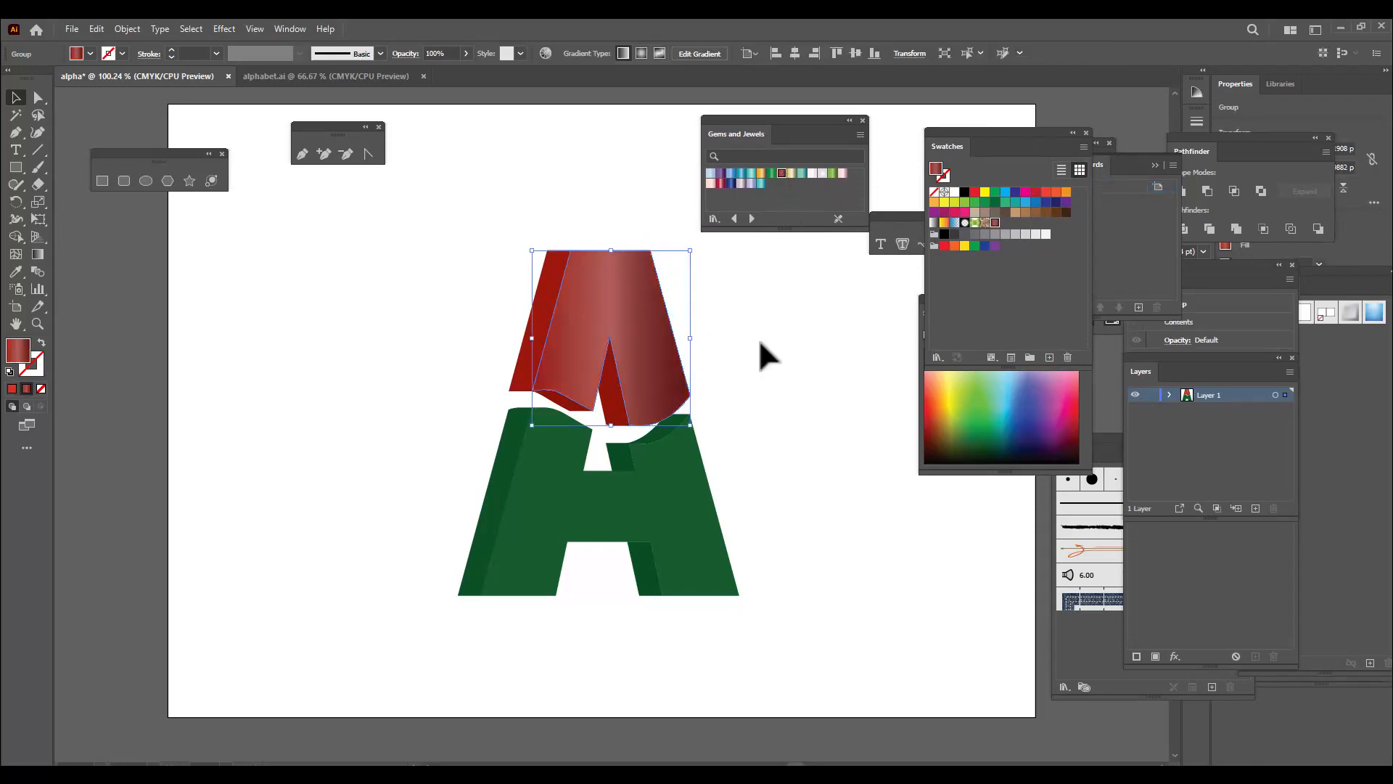
click(801, 298)
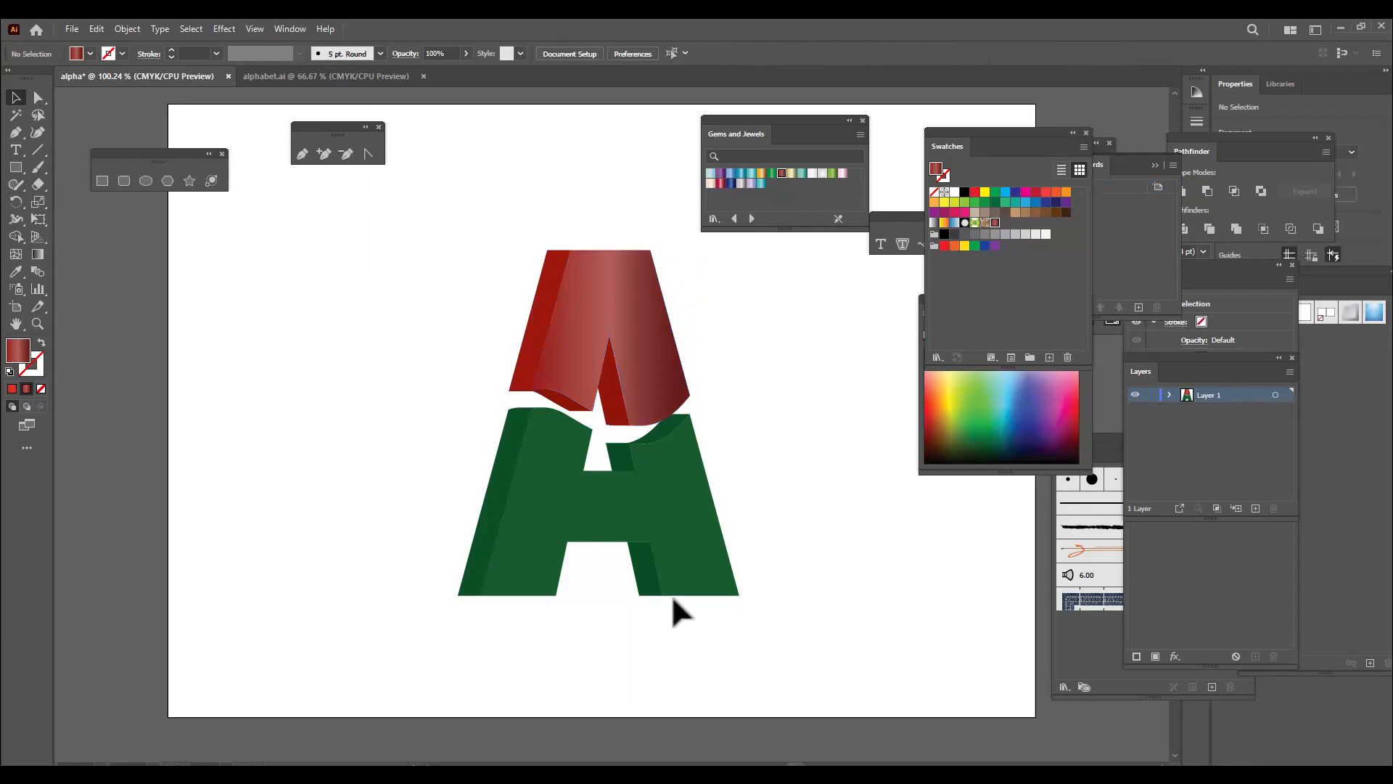
click(686, 534)
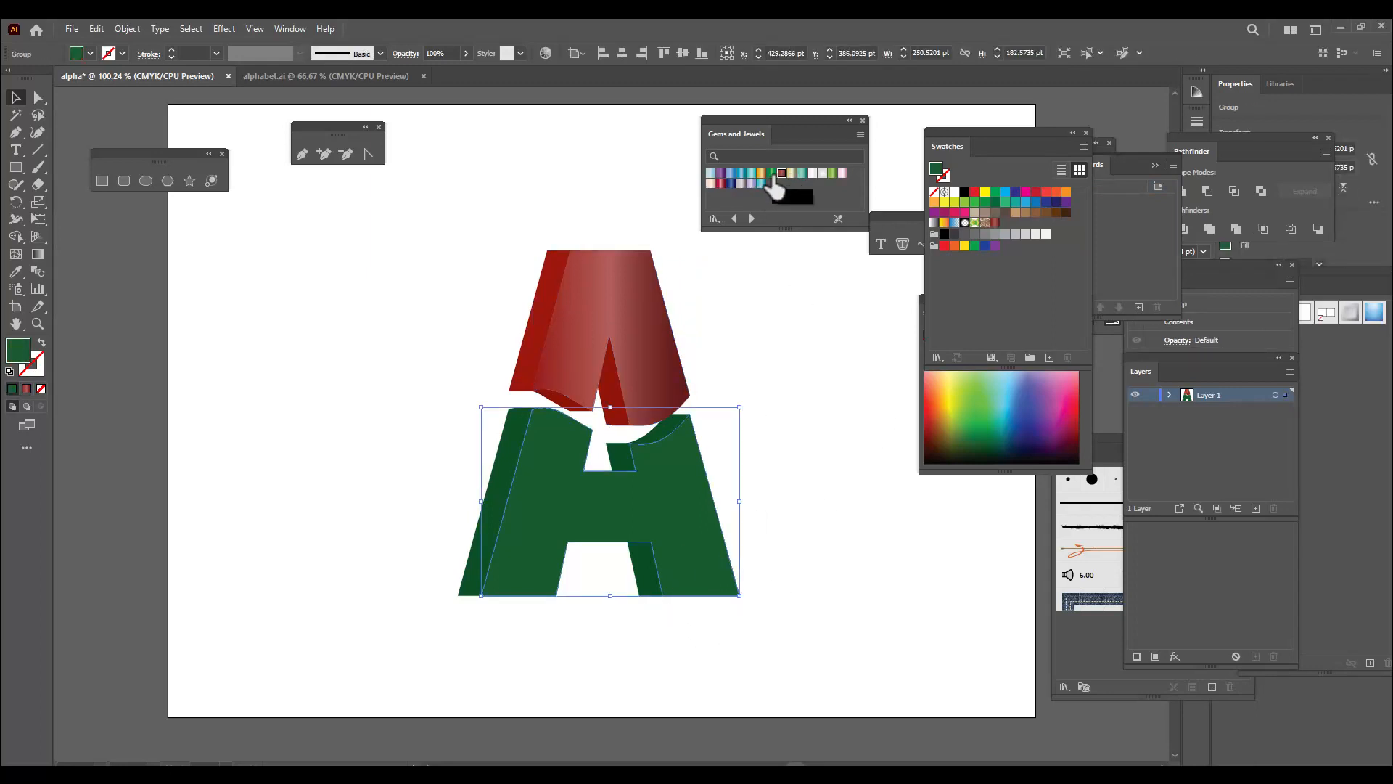
click(771, 175)
click(814, 410)
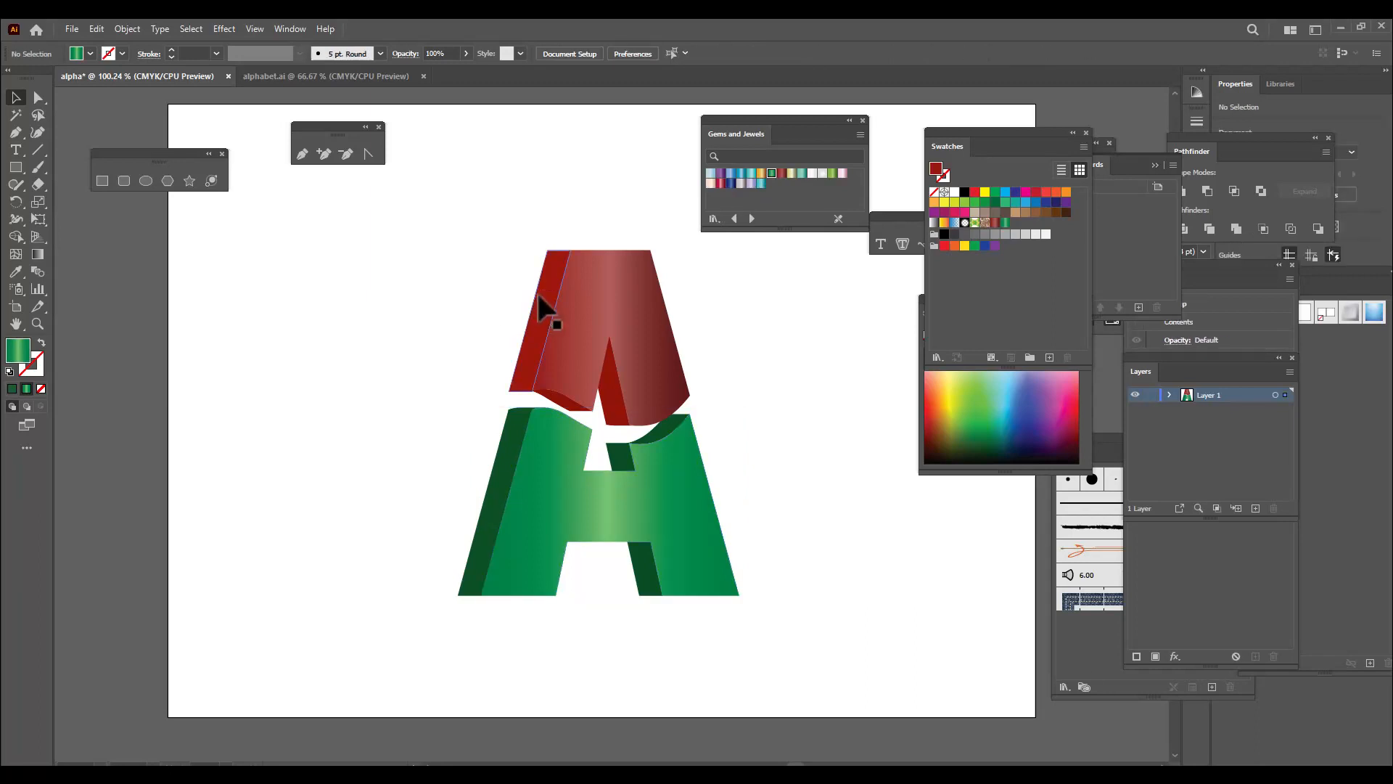
Fill the red part's outer side, inner notch side and wavy bottom faces with the Sapphire gradient
click(540, 335)
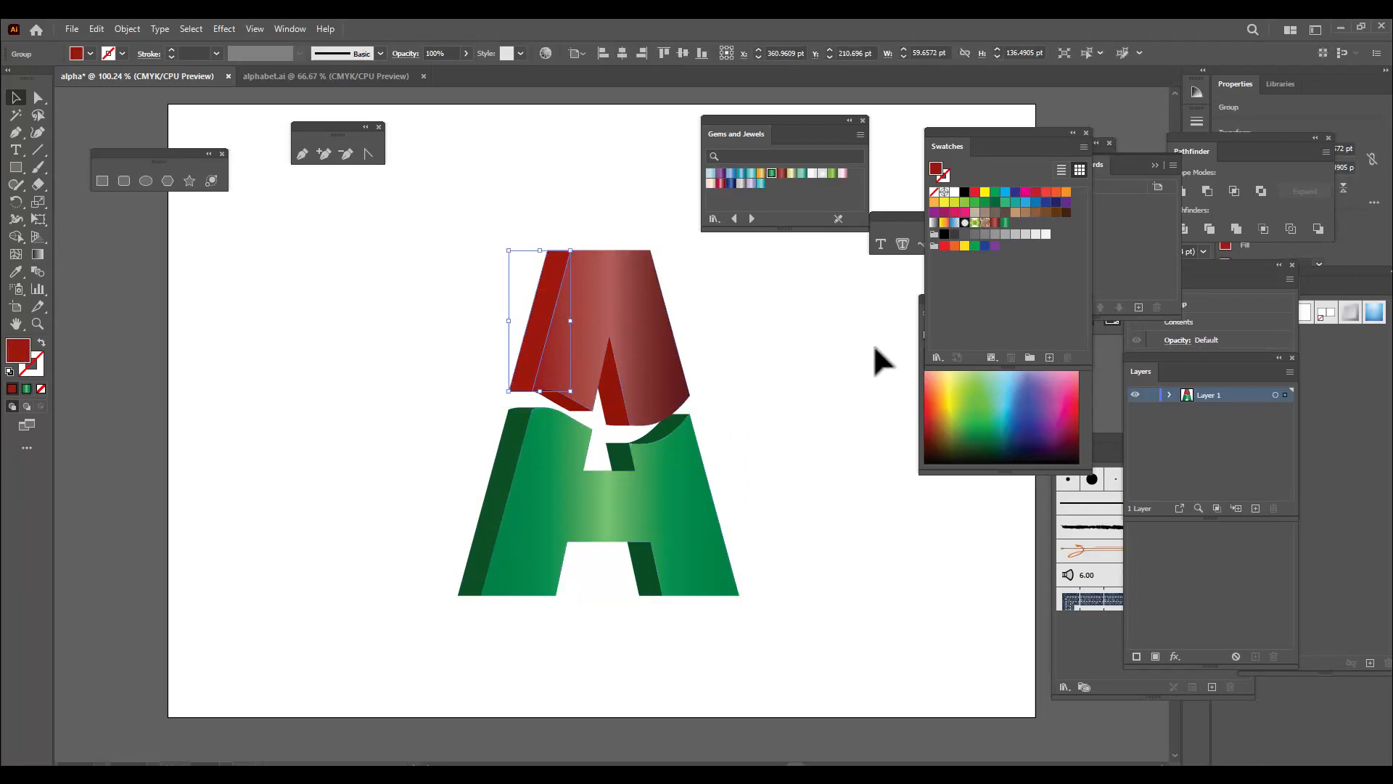
click(731, 183)
click(615, 395)
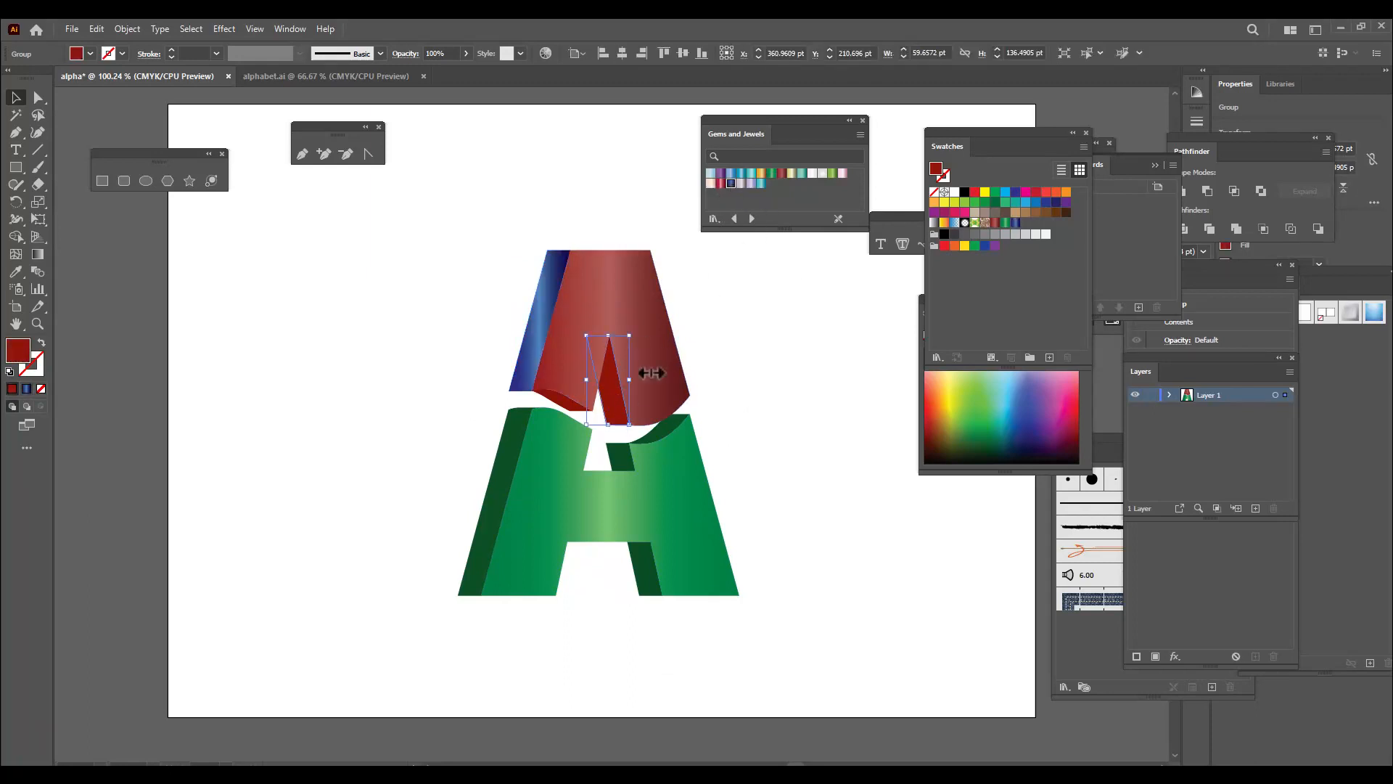
click(730, 183)
click(807, 363)
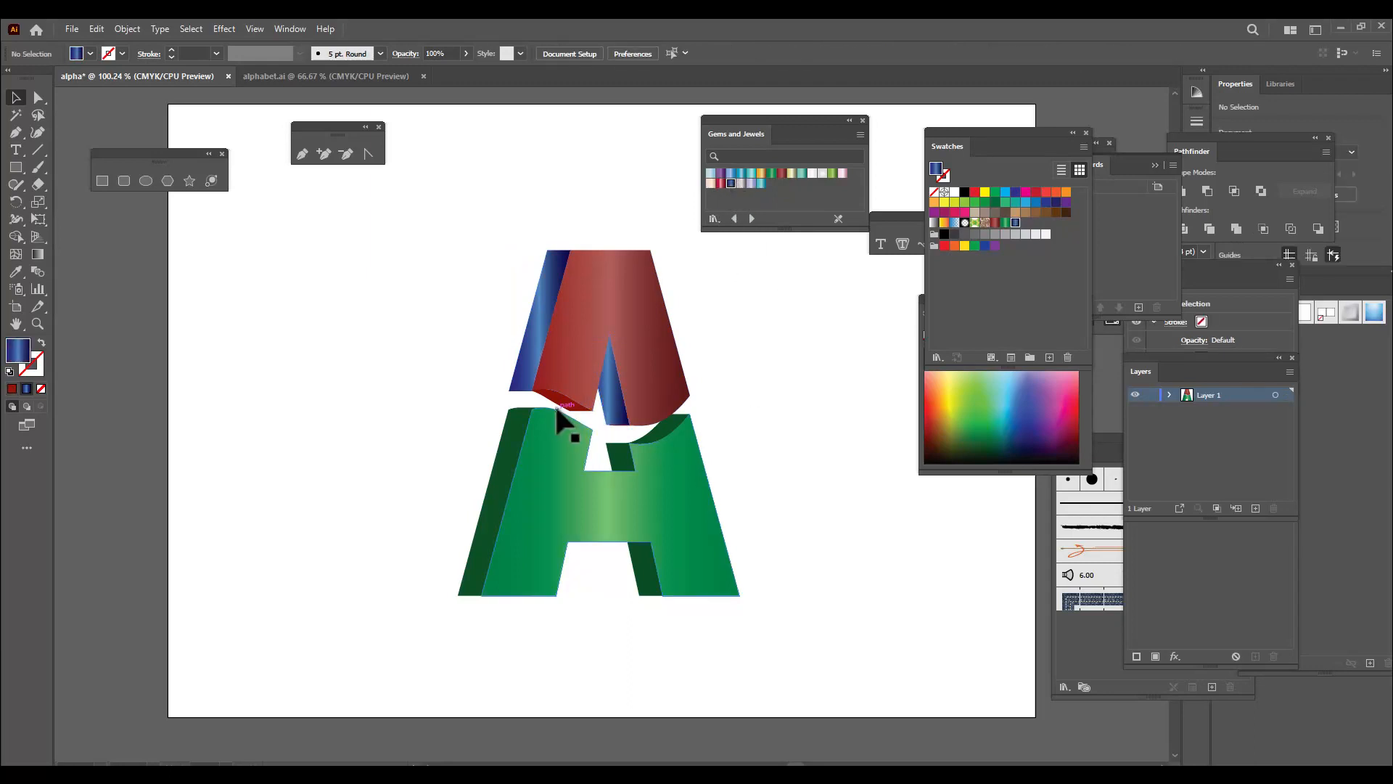
click(558, 410)
click(731, 184)
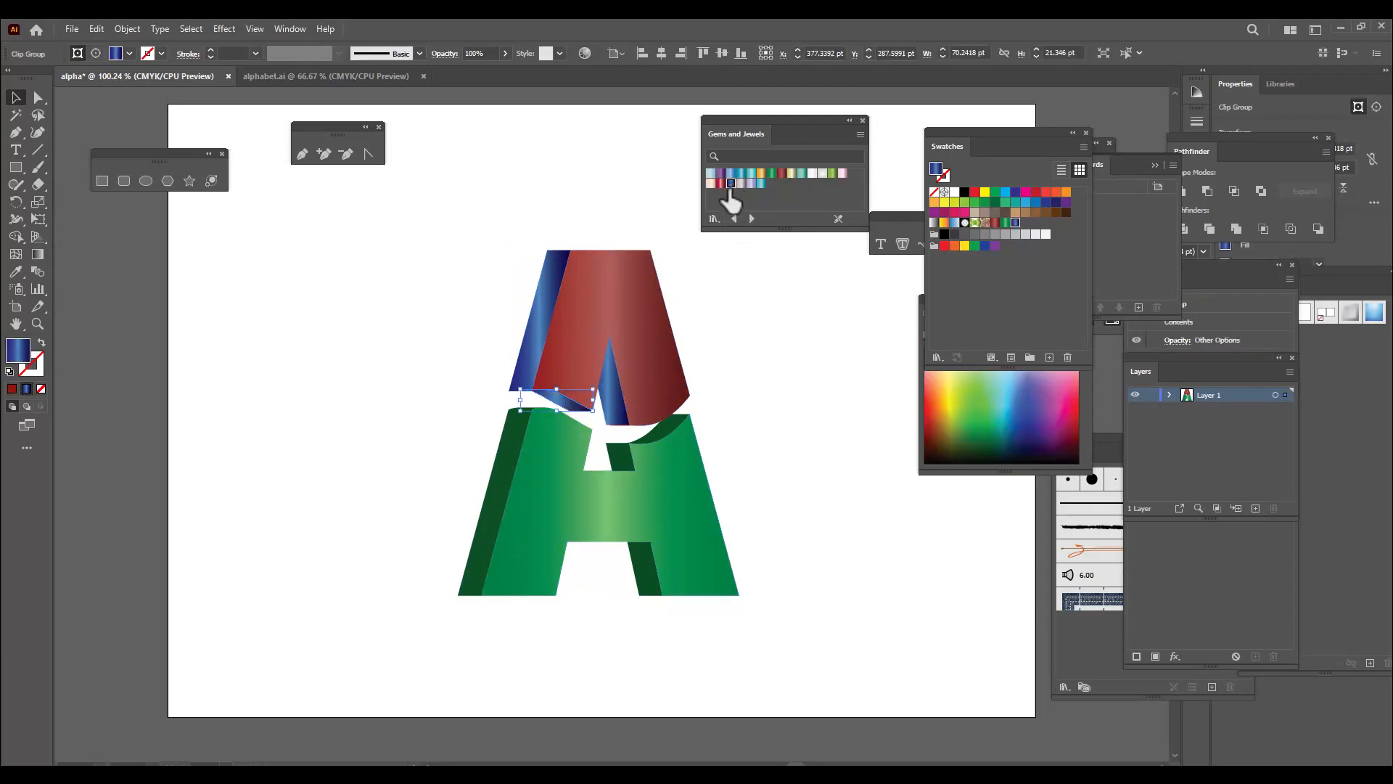
click(814, 376)
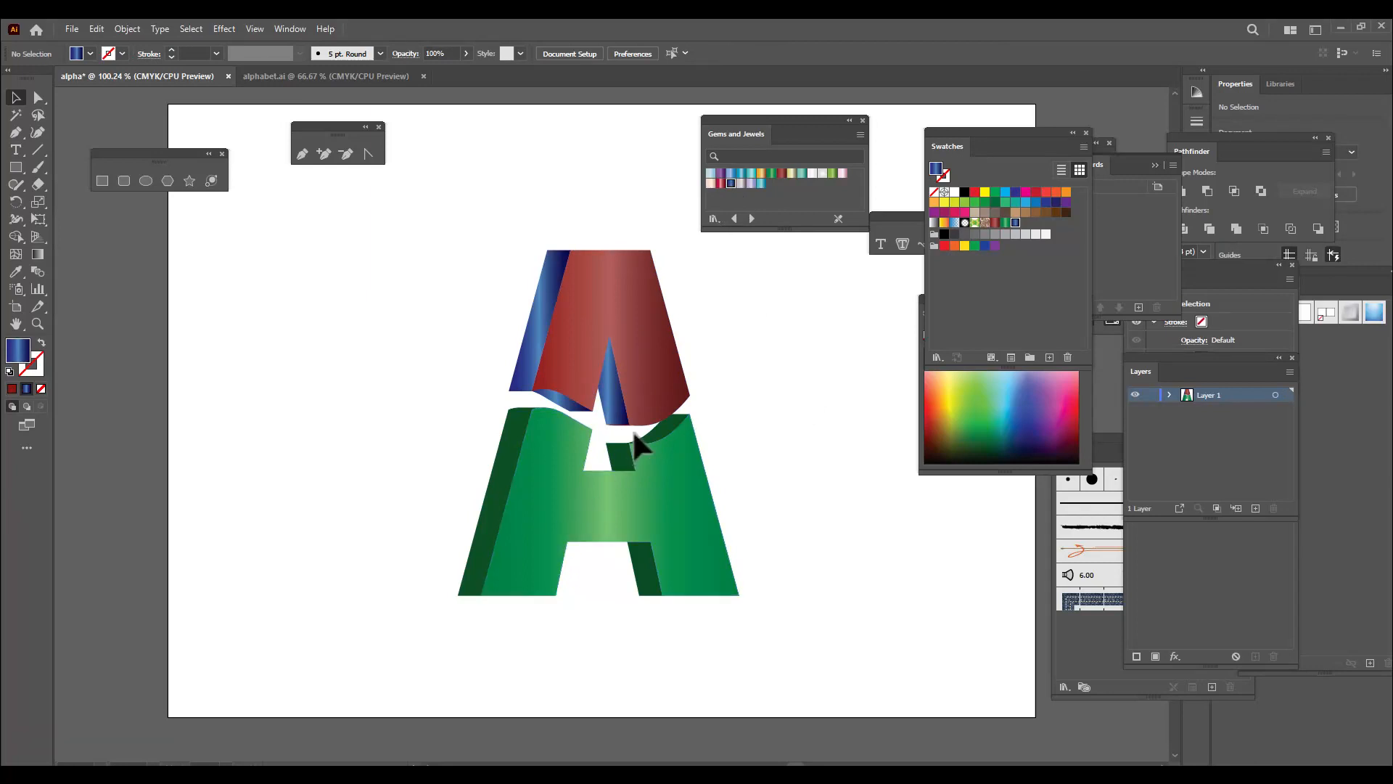
Fill the green part's outer side face and both wavy top faces with the Sapphire gradient
click(495, 484)
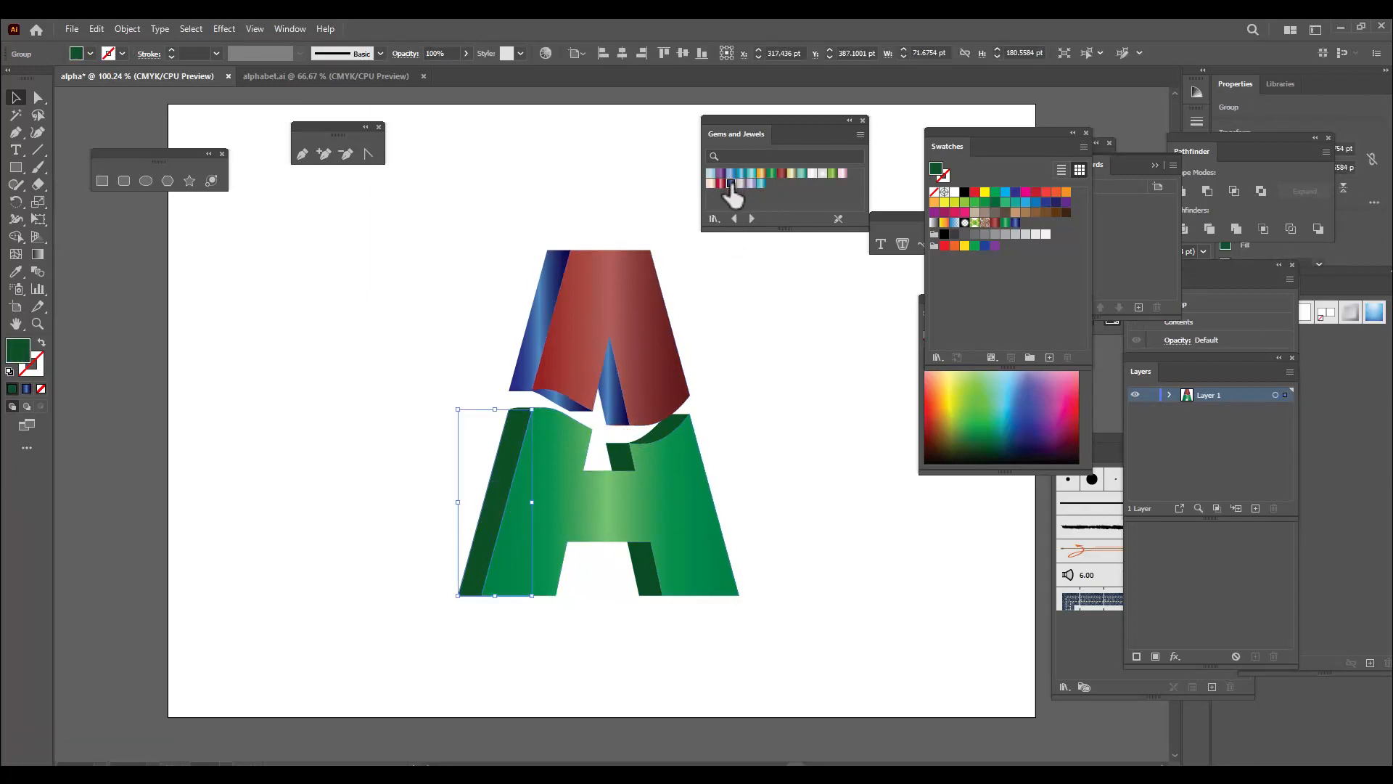
click(731, 183)
click(816, 373)
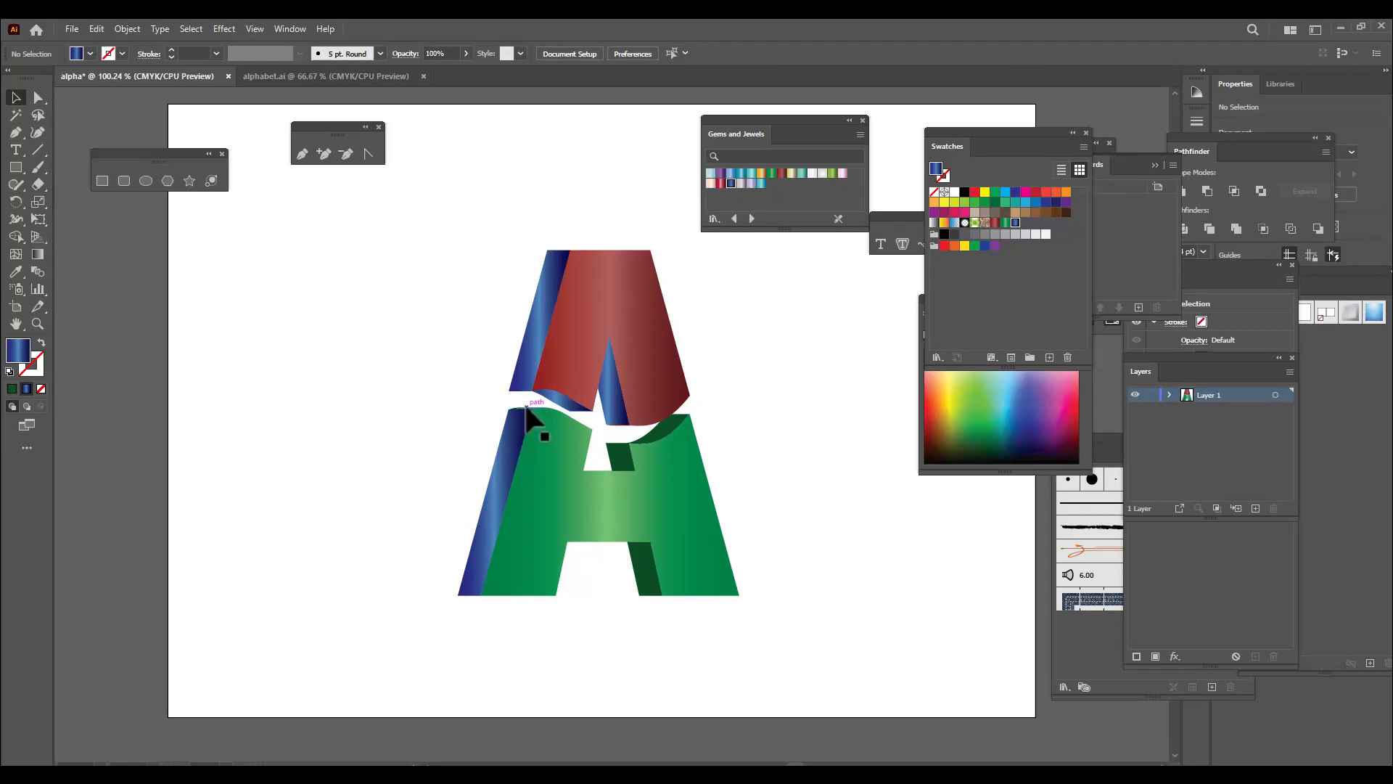
click(527, 411)
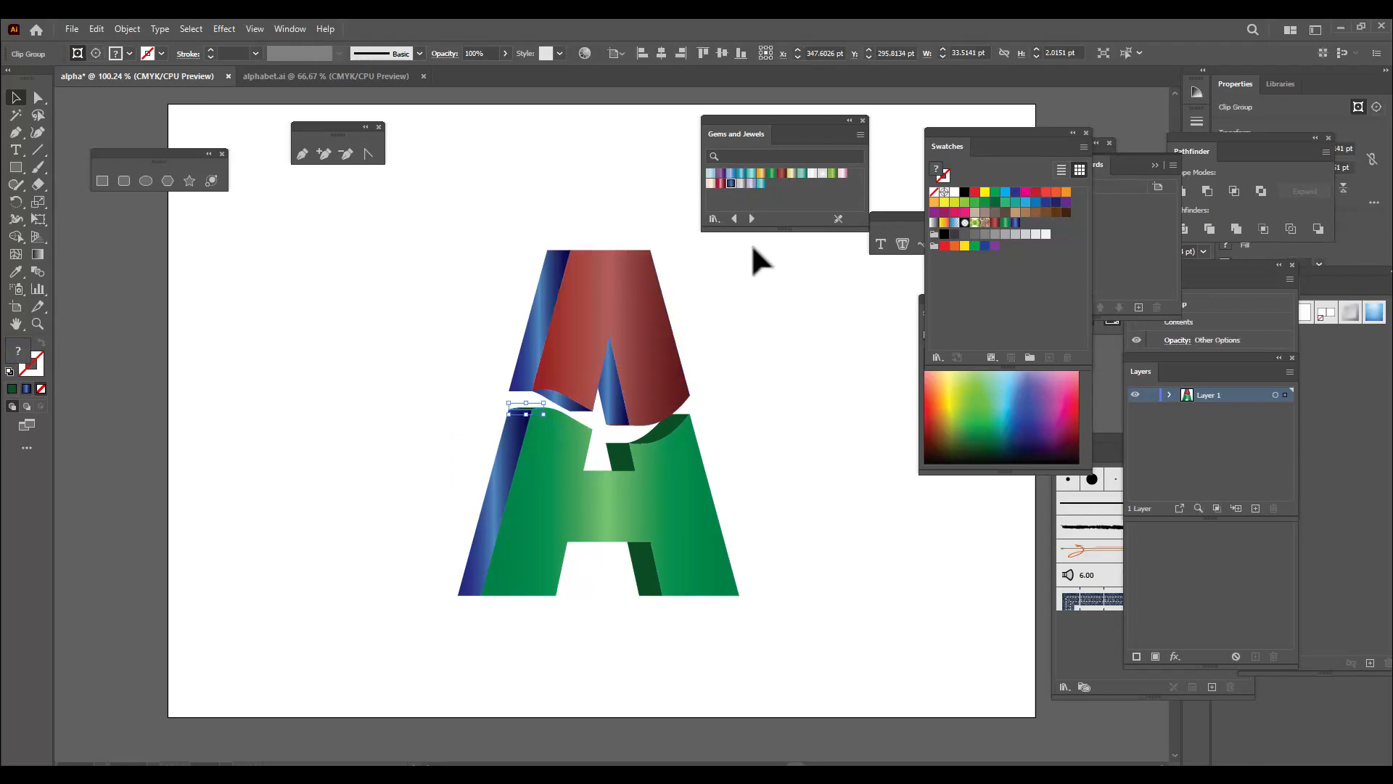
click(731, 183)
click(753, 421)
click(663, 426)
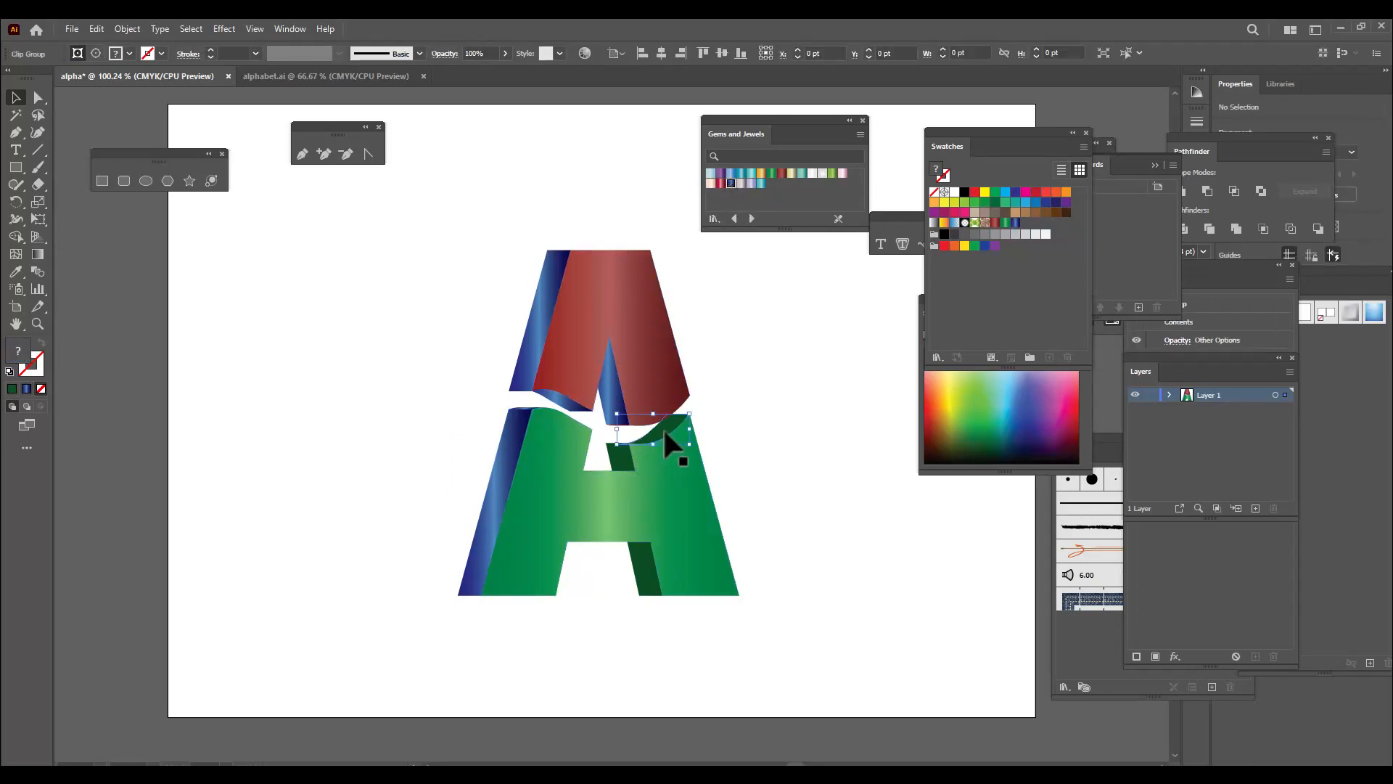
click(731, 183)
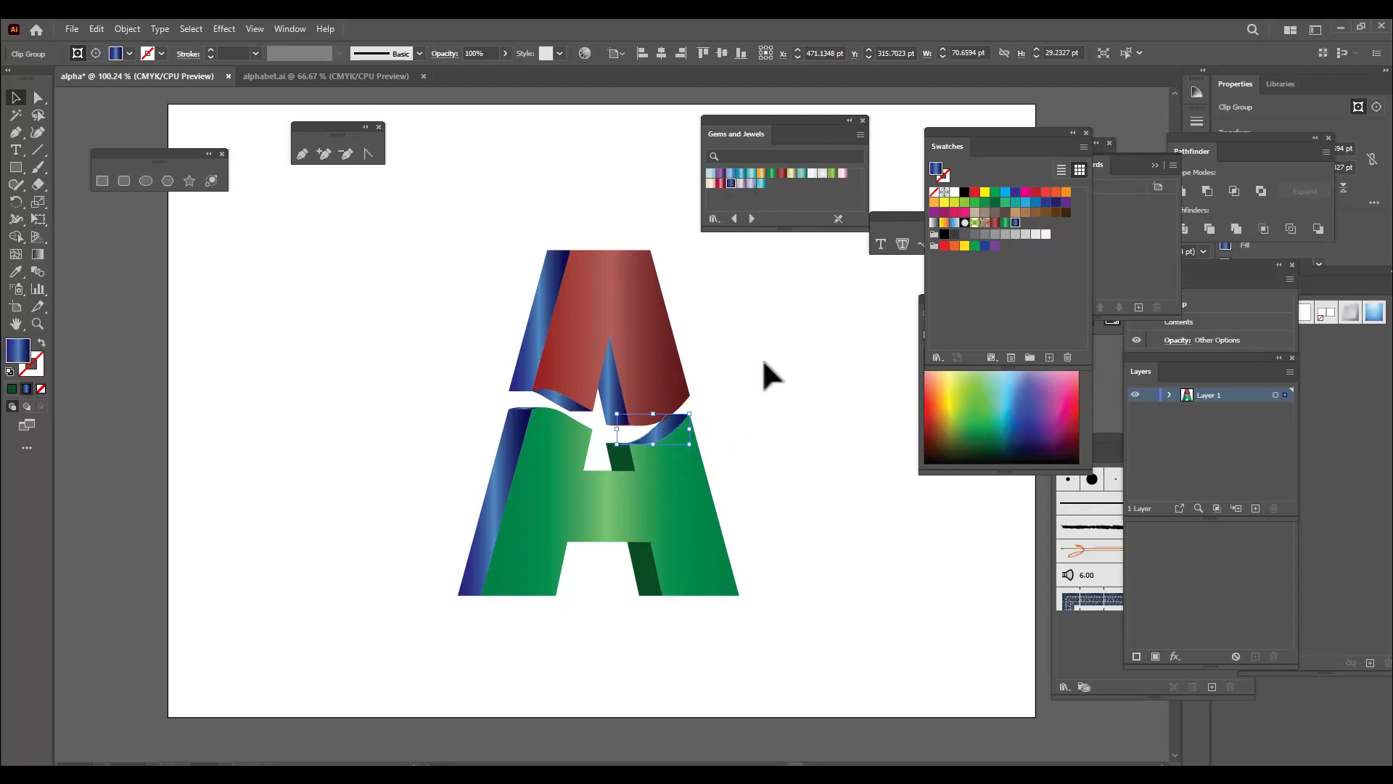
Fill the green part's inner side faces above and below the crossbar with Sapphire, and move the gradient library aside
click(618, 459)
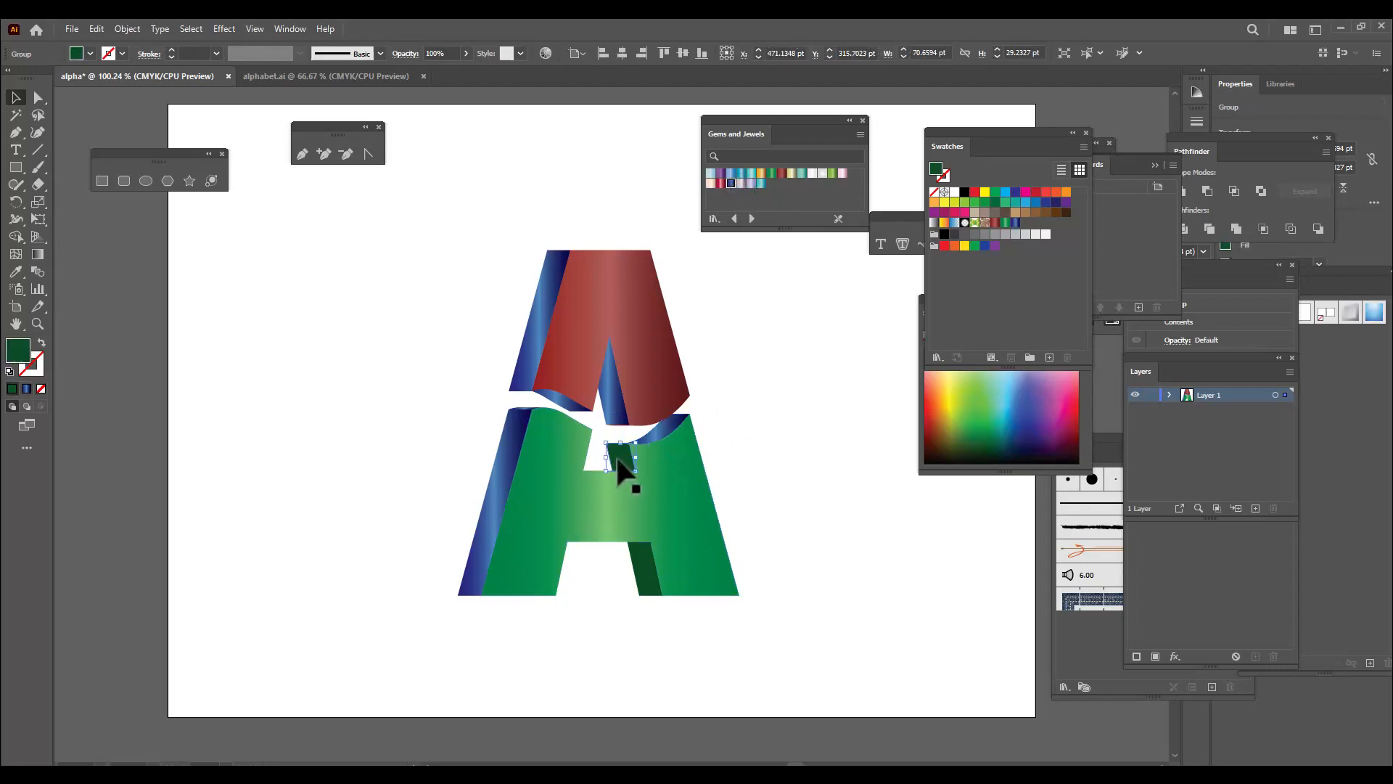
click(729, 184)
click(647, 573)
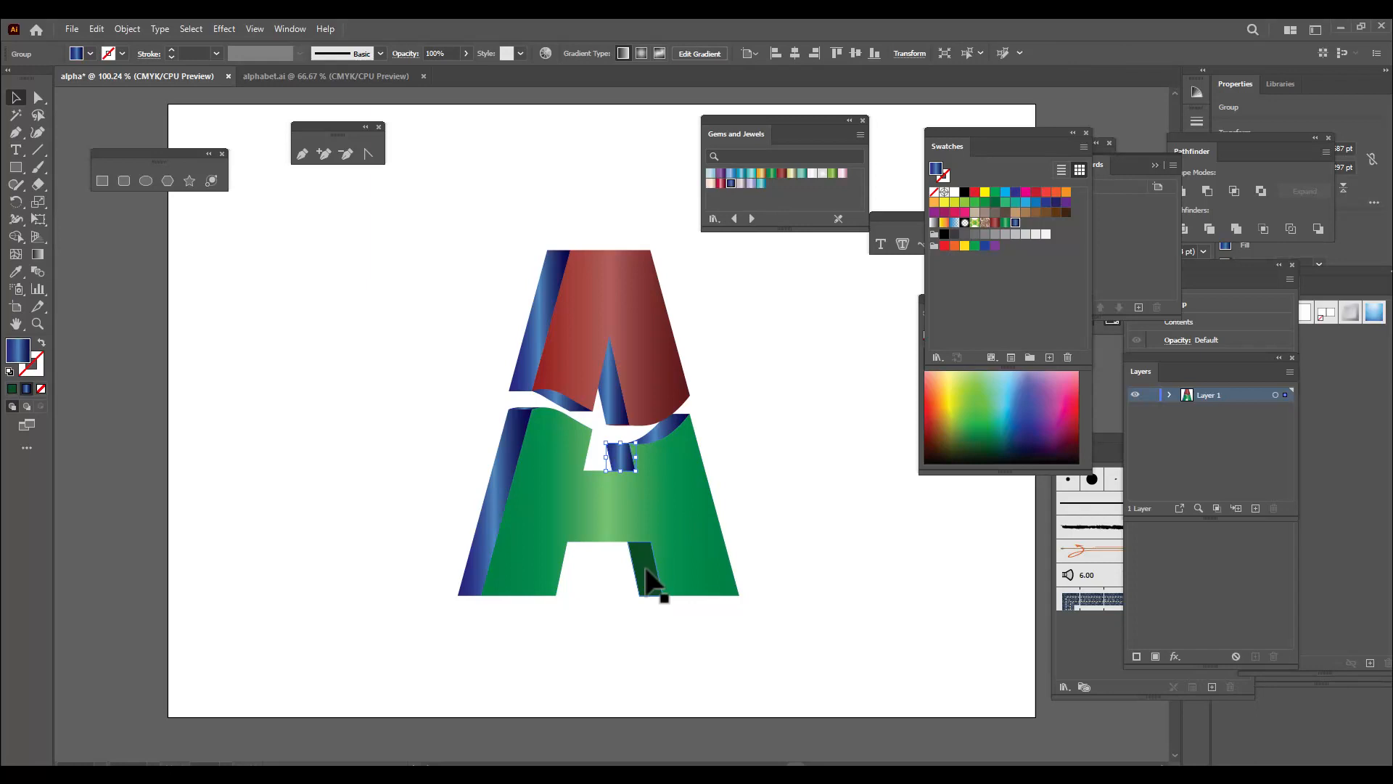
click(730, 184)
click(1024, 544)
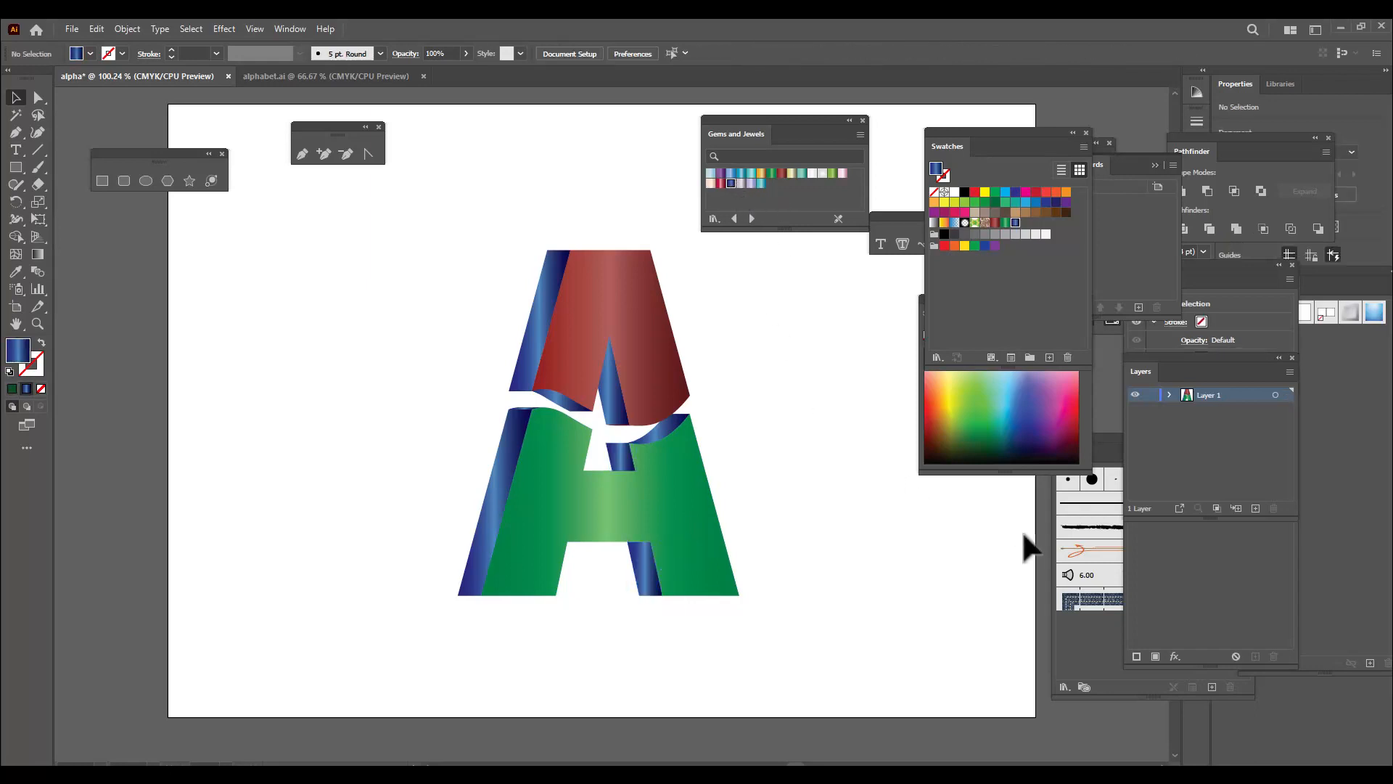
drag(761, 132, 938, 132)
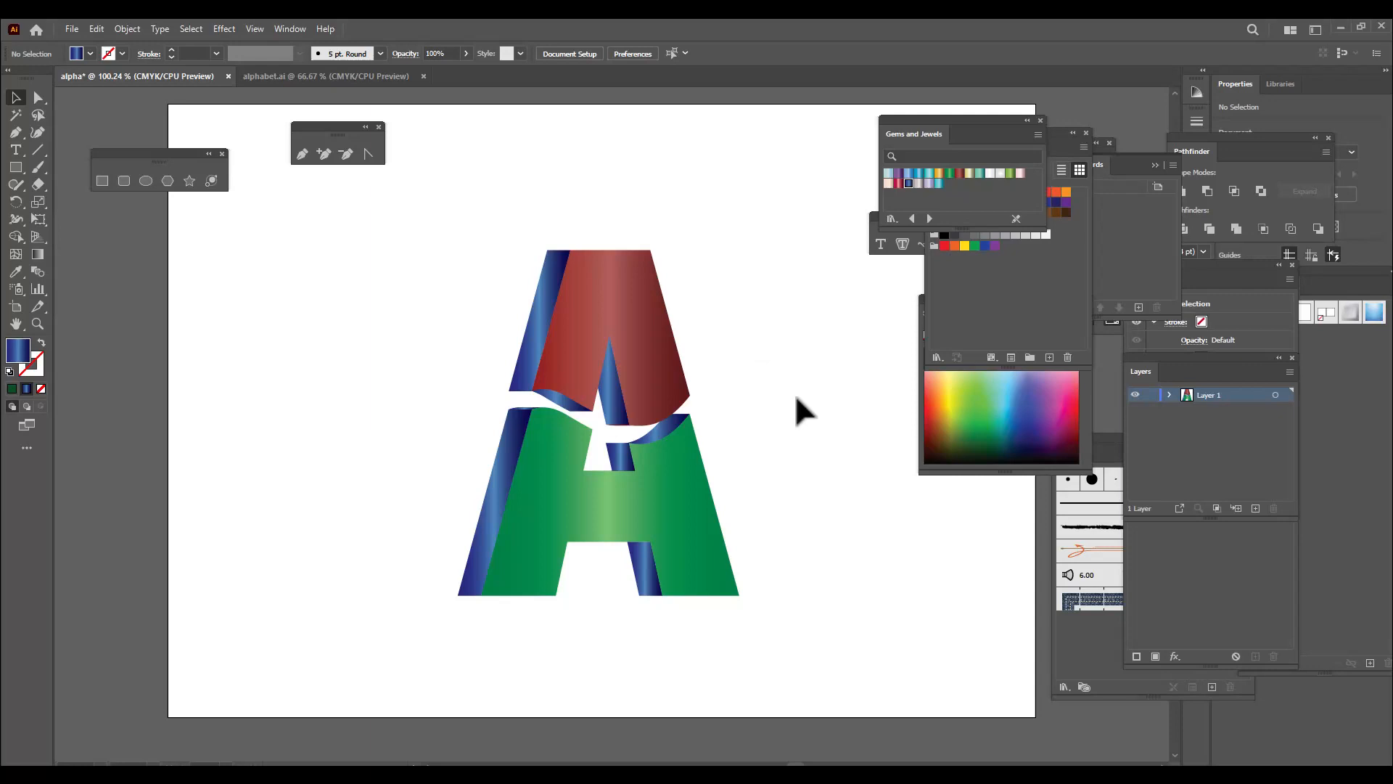
Activate the Pen tool and check the Smart Guides and Snap to Point settings for drawing along the letter's edges
key(ctrl+equal)
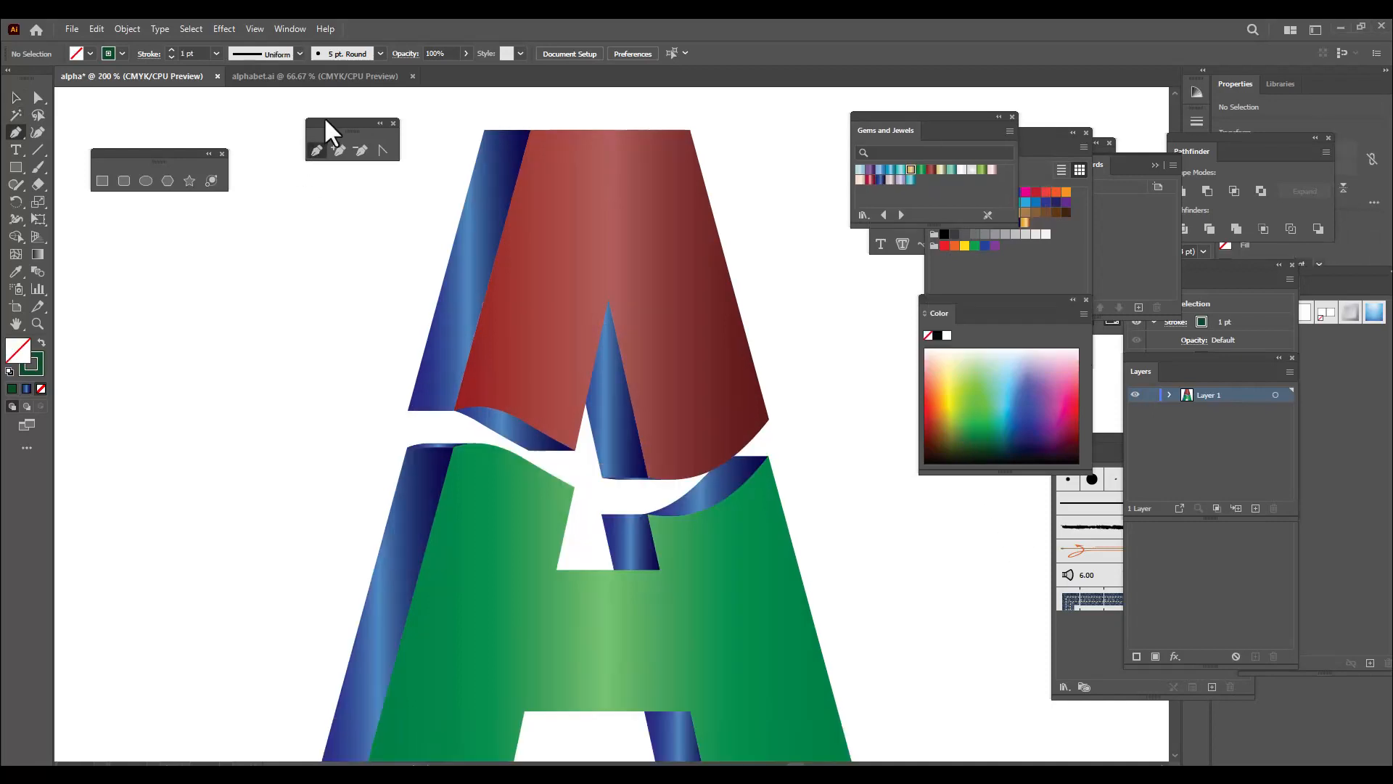
drag(324, 125, 350, 130)
click(344, 156)
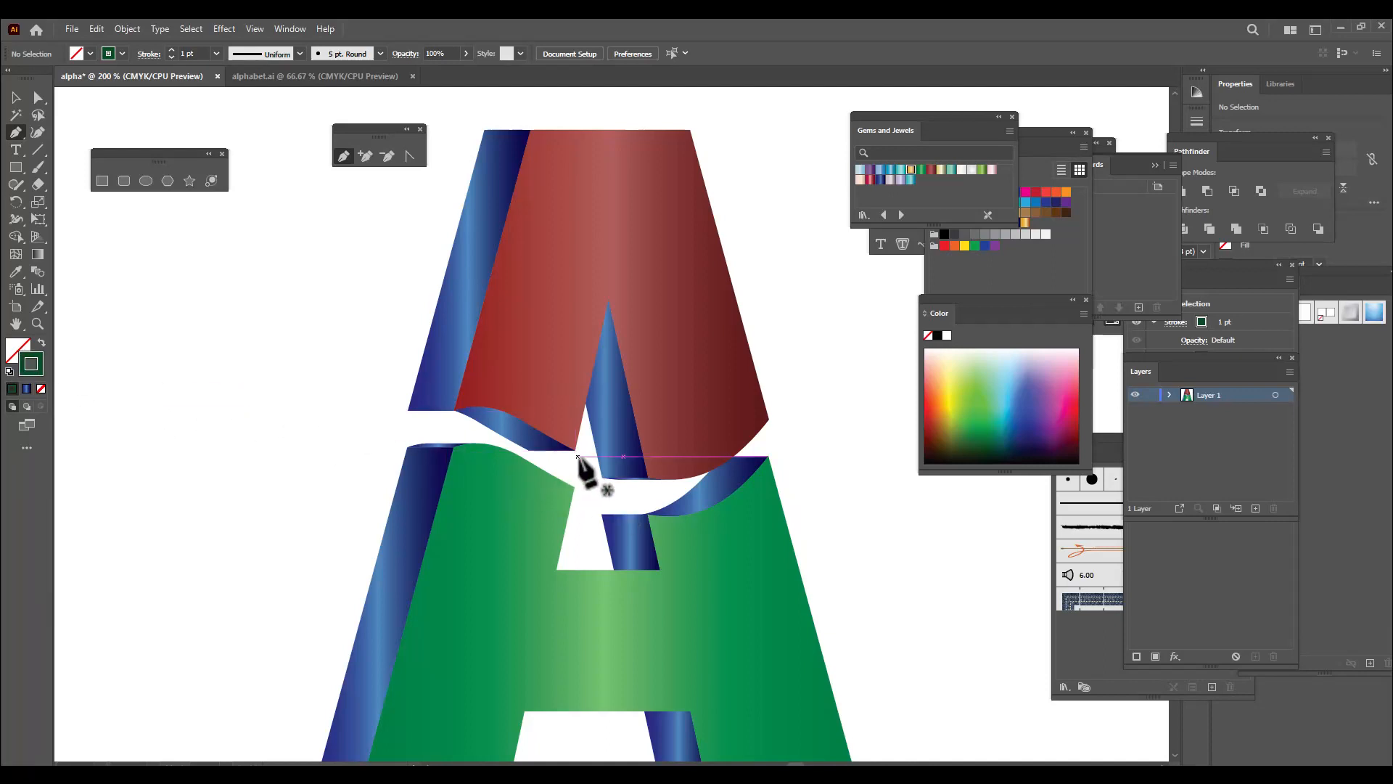
key(ctrl+plus)
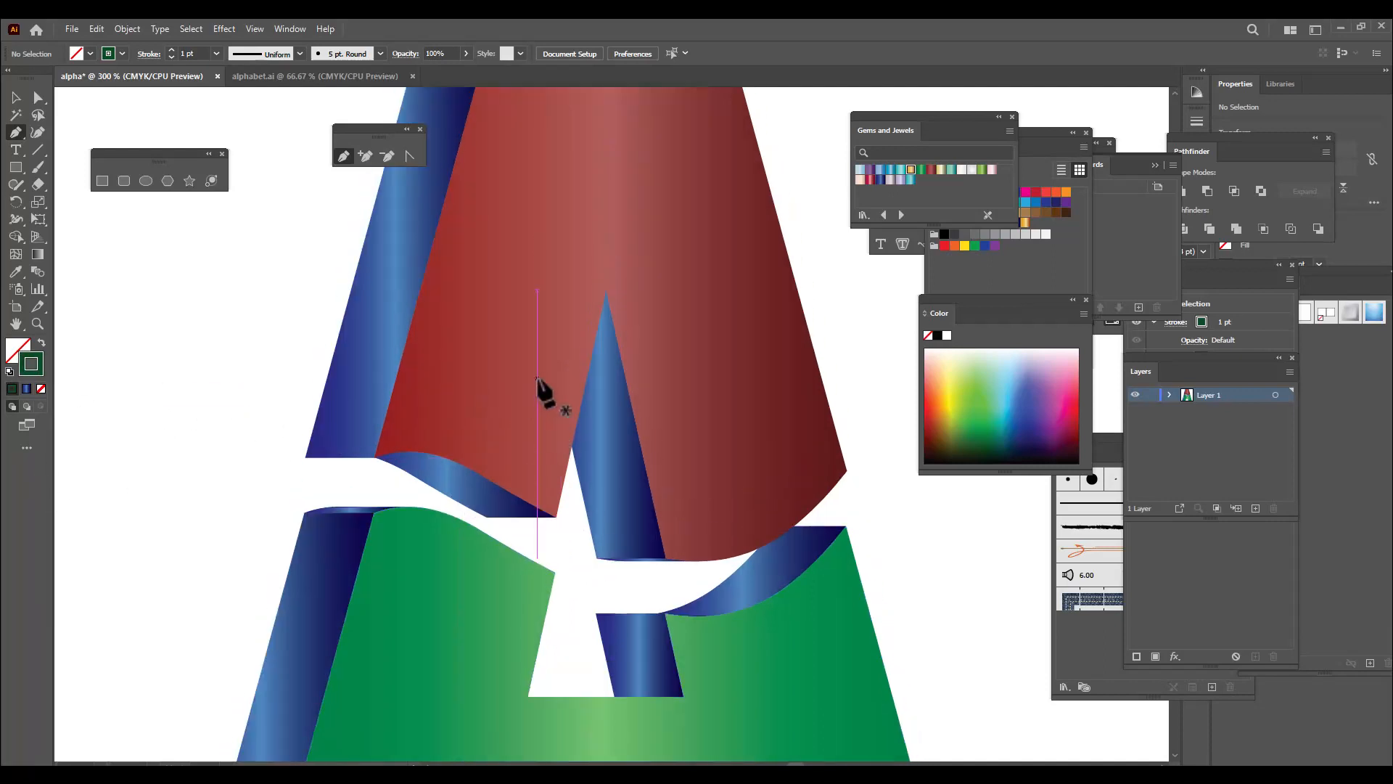
scroll(537, 384, up, 2)
key(ctrl+minus)
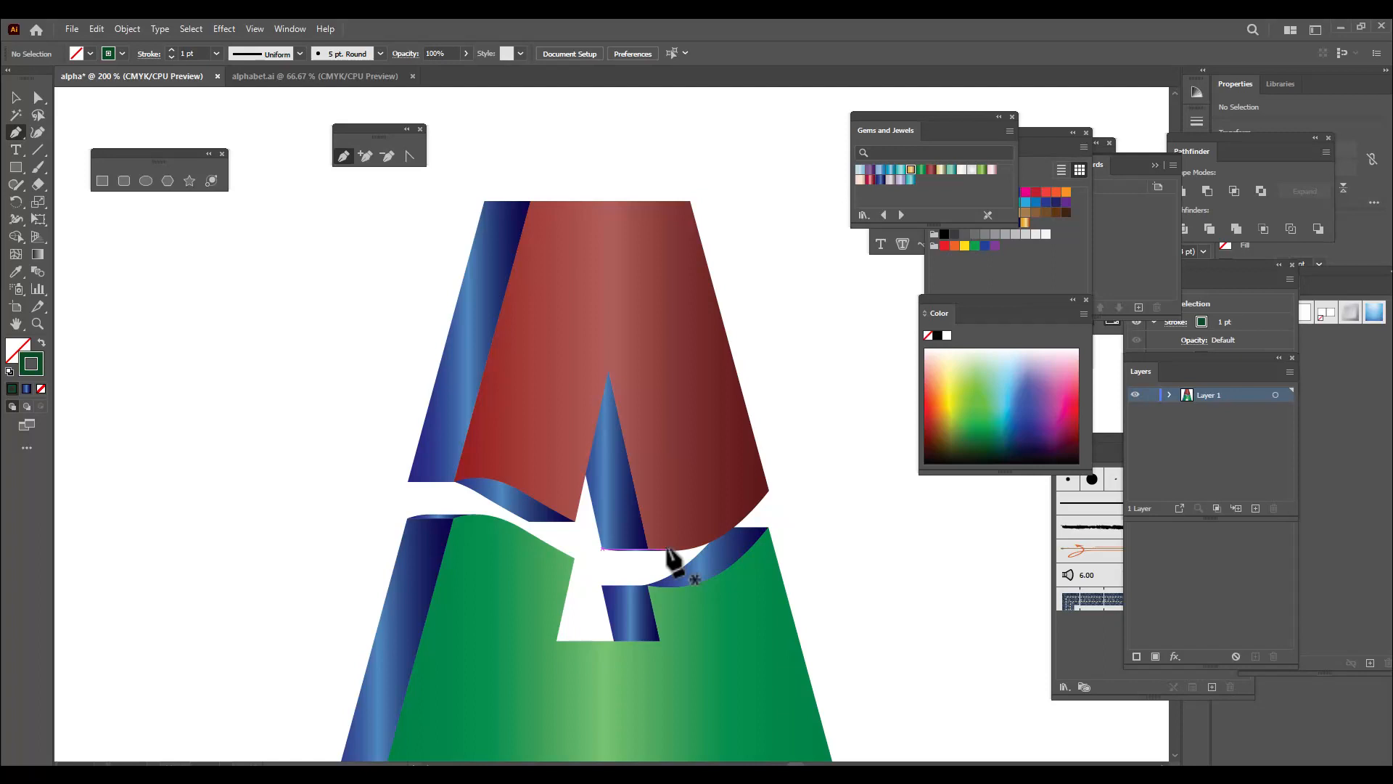
click(256, 29)
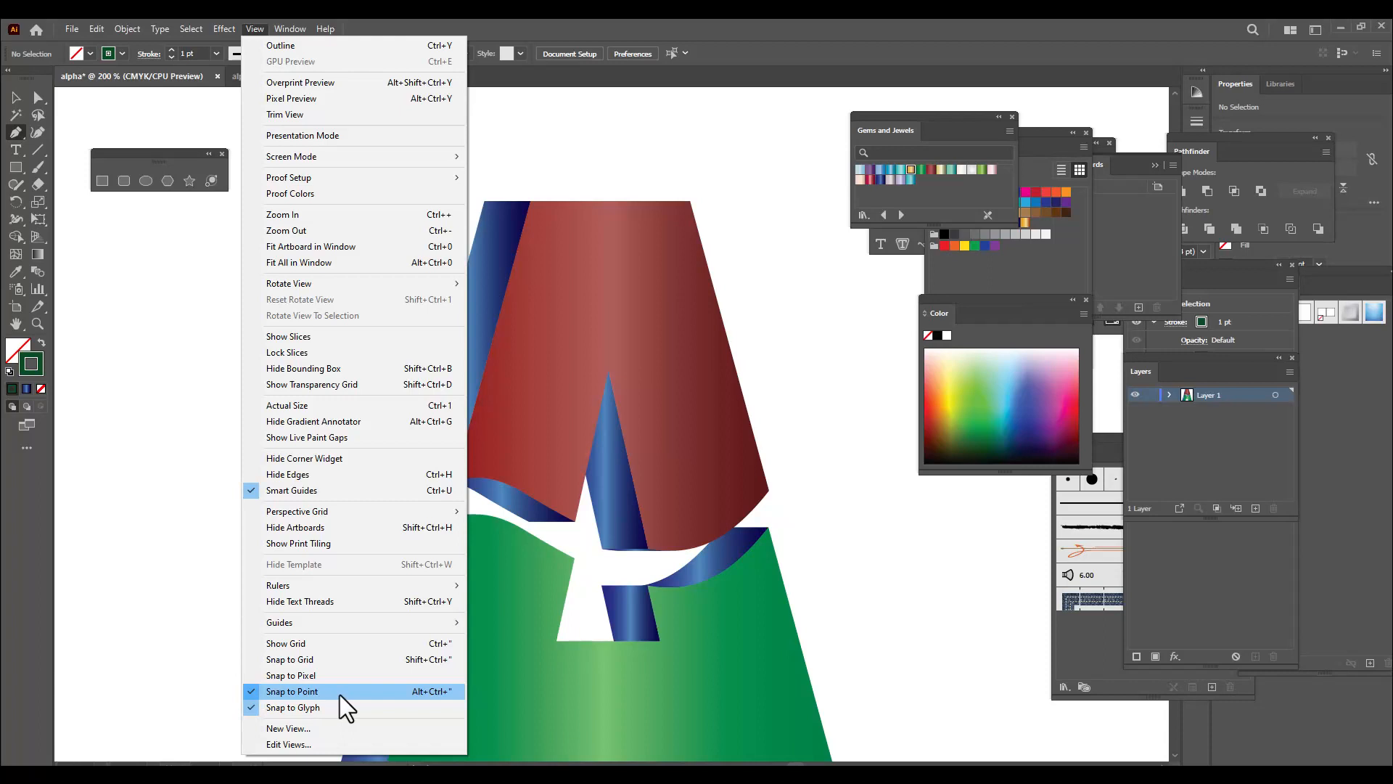
click(585, 16)
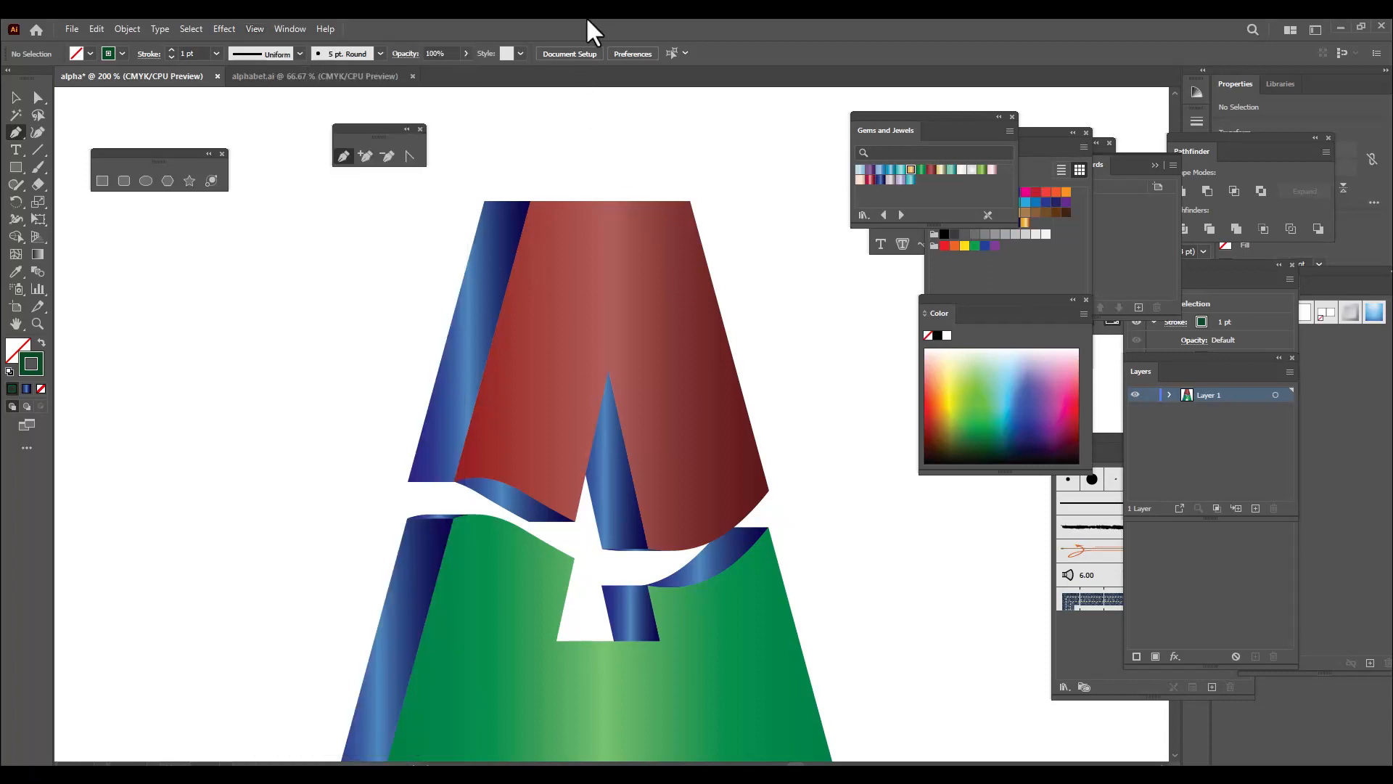
scroll(567, 440, down, 5)
scroll(652, 475, up, 3)
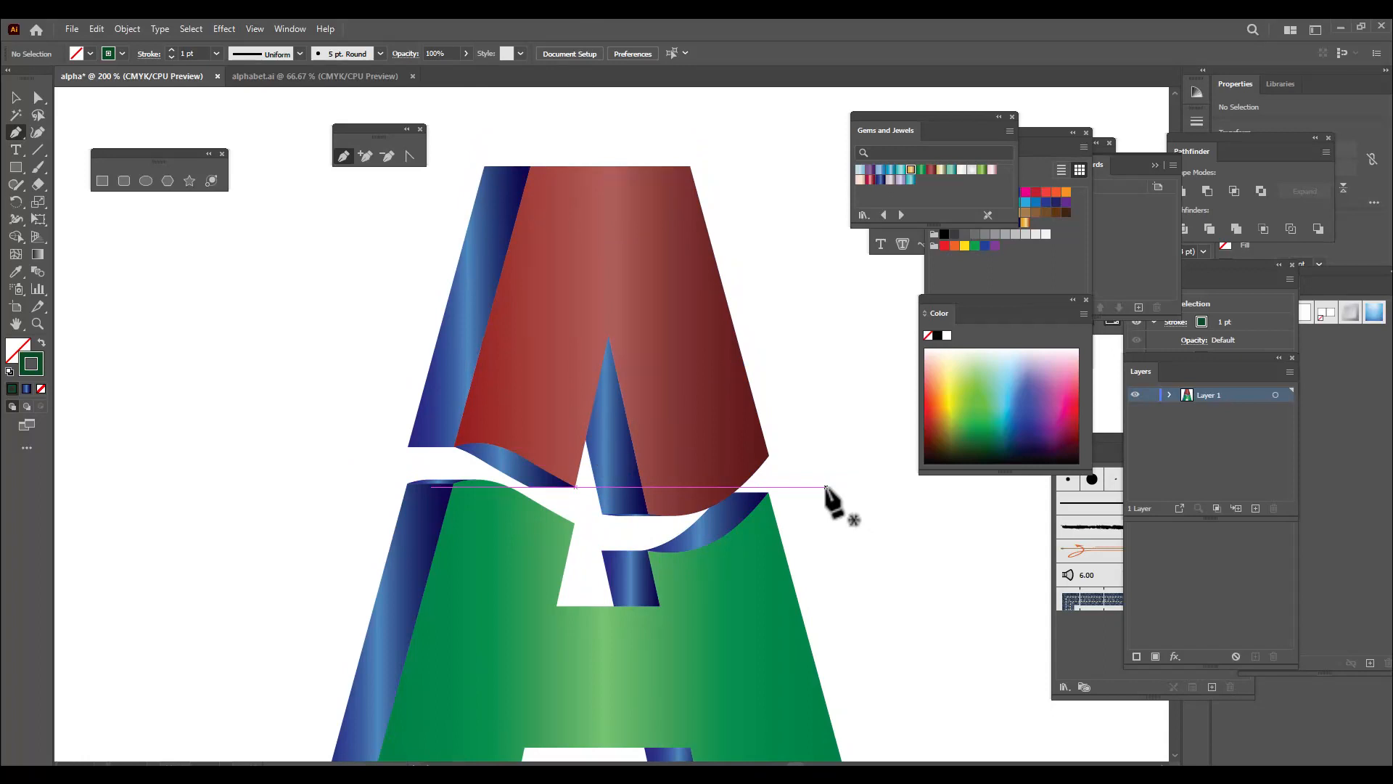
Trace the red front face's outer edge with the Pen tool, from the inner notch's left corner over the top to its right corner
scroll(831, 497, down, 4)
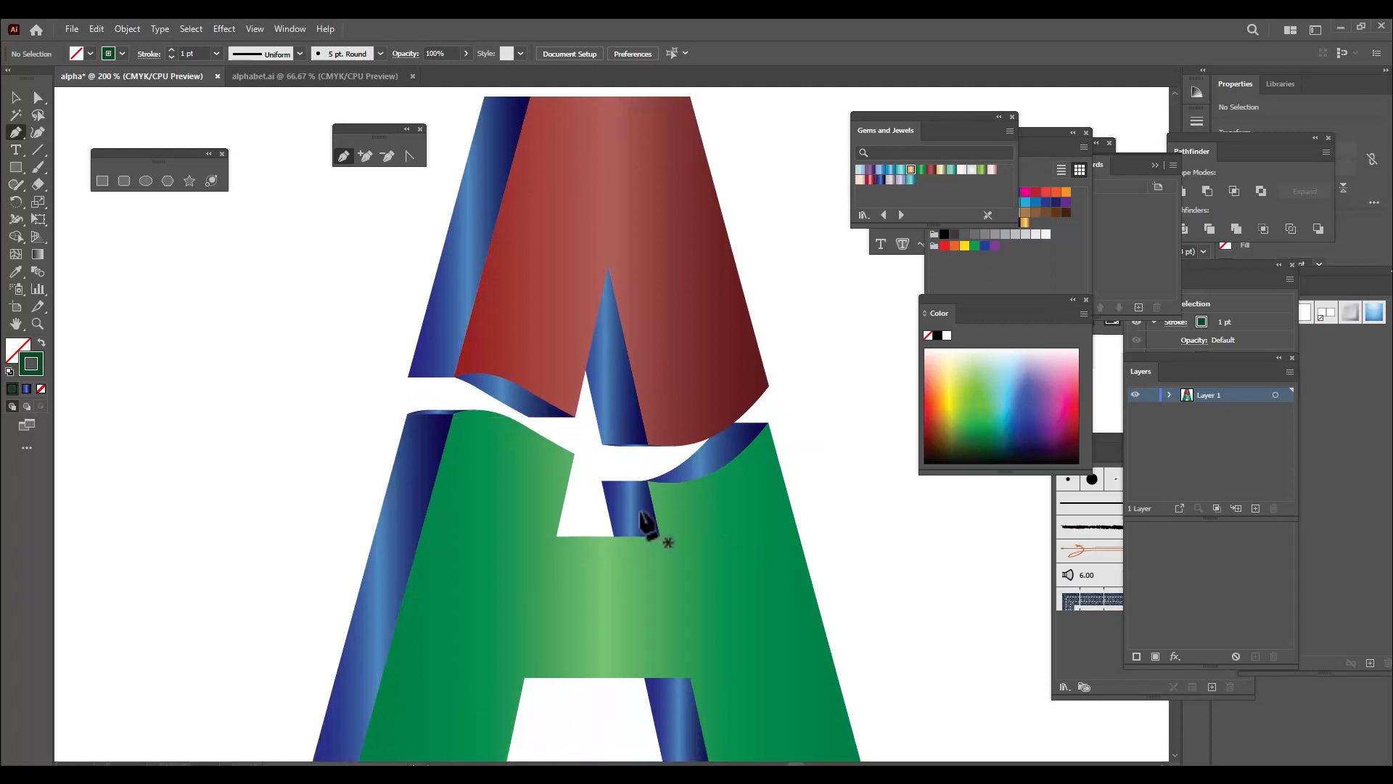
click(575, 418)
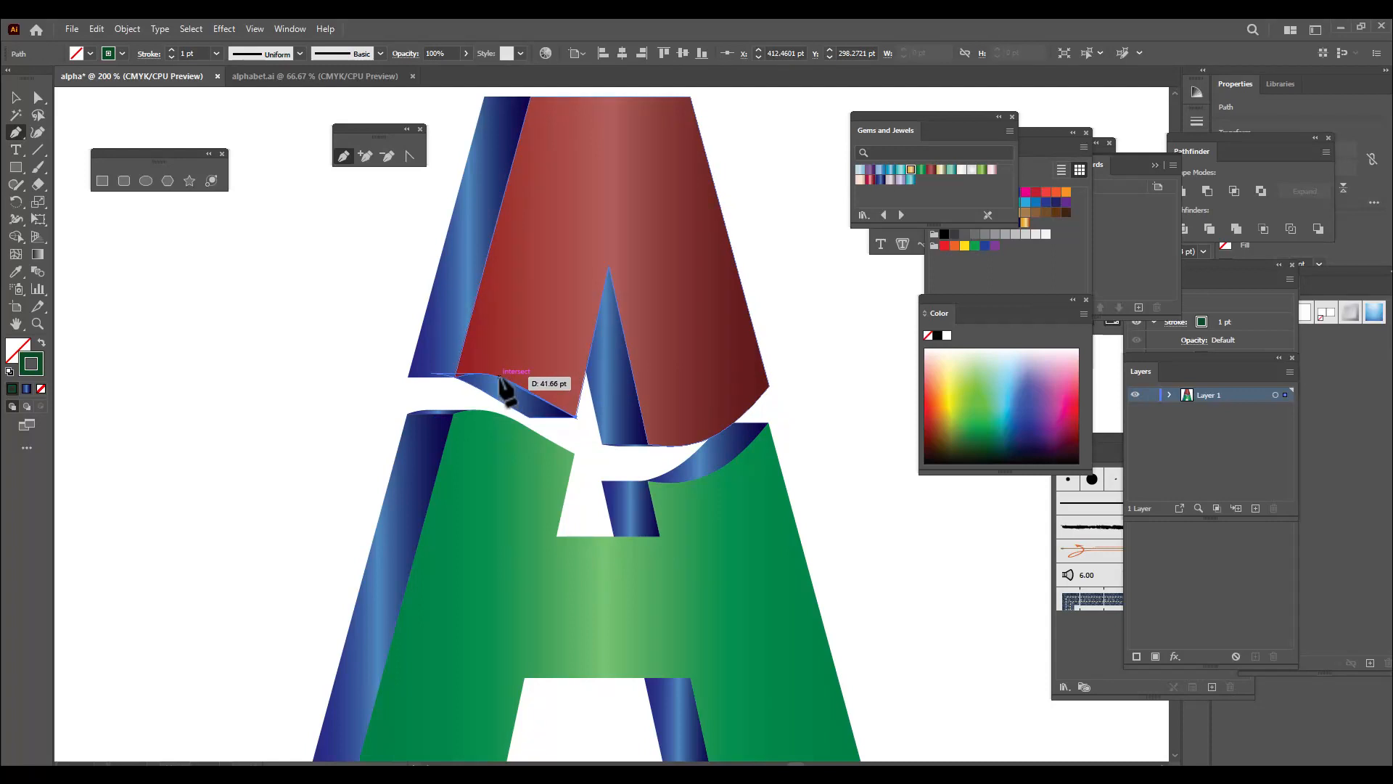
drag(491, 375, 477, 370)
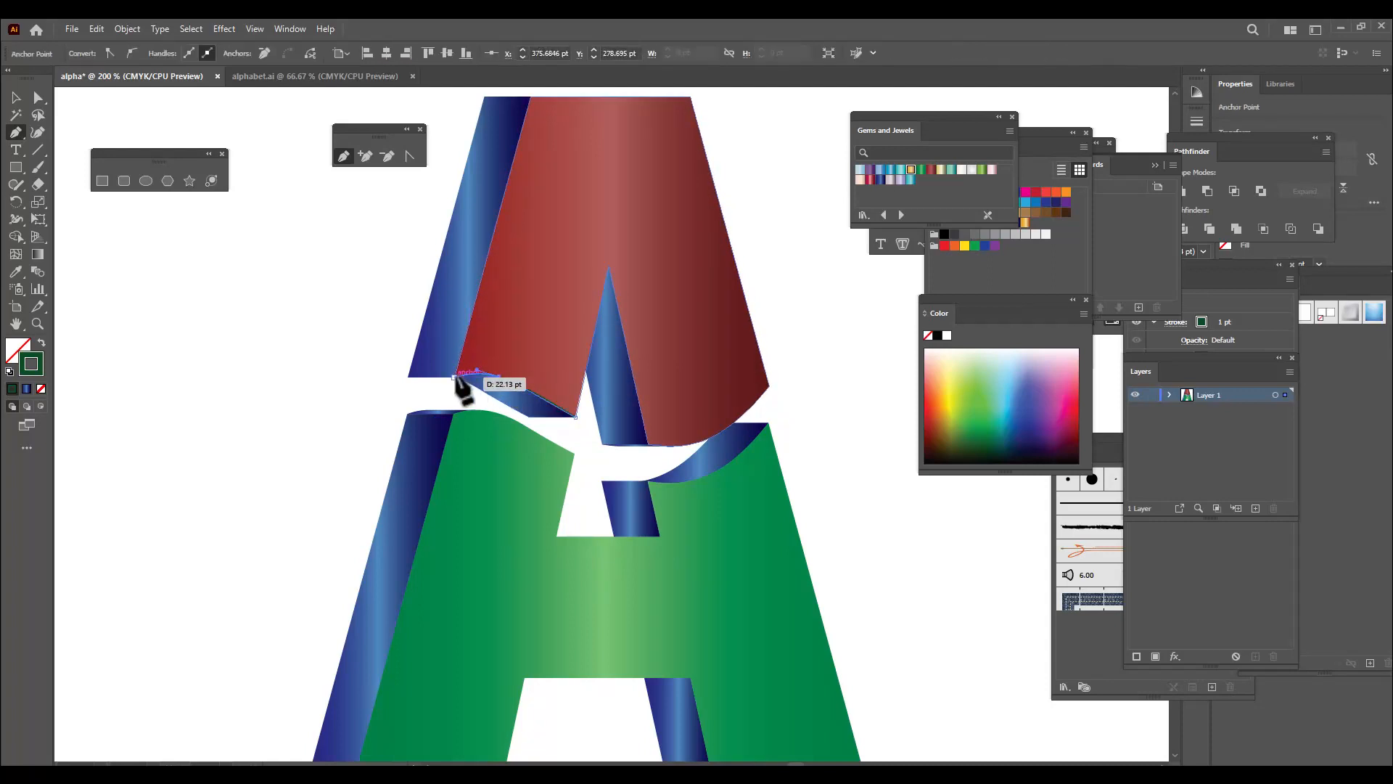
click(456, 377)
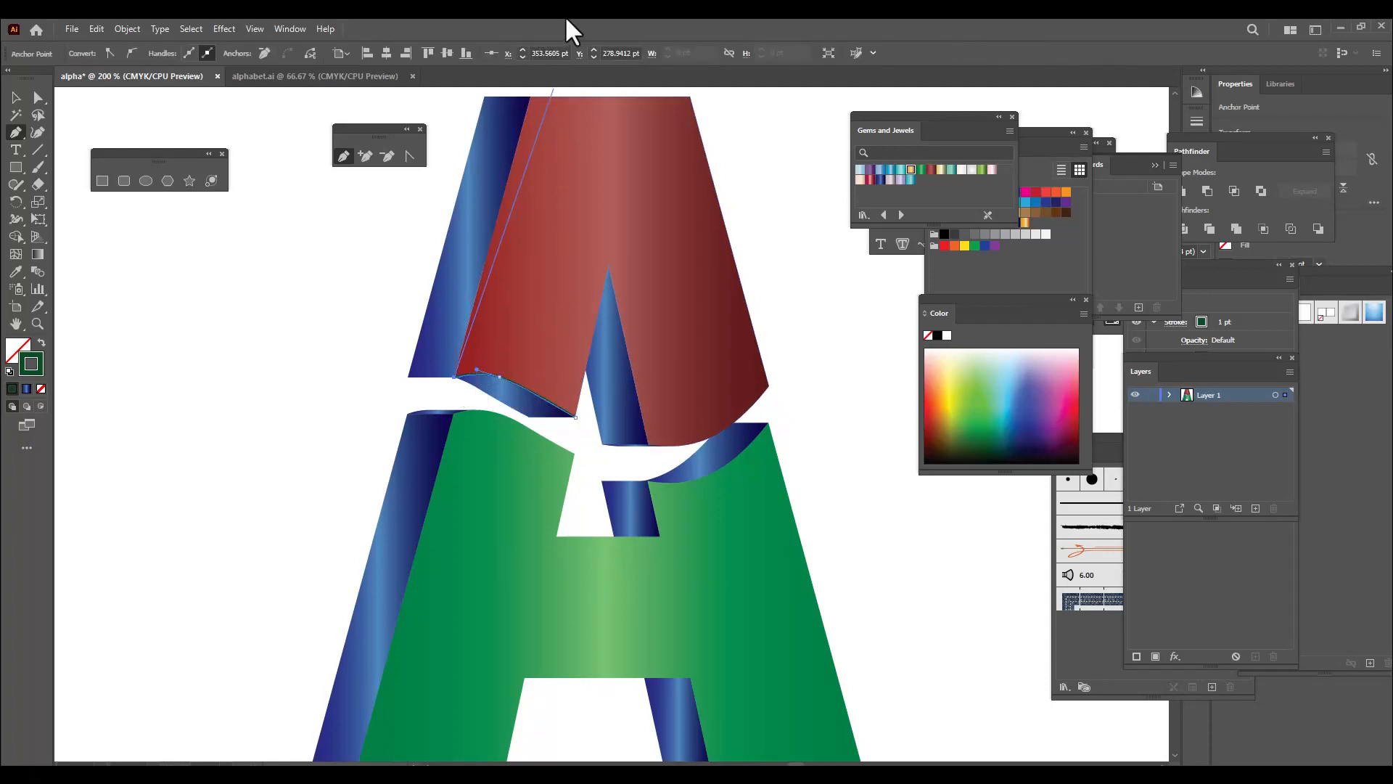
scroll(532, 101, up, 1)
click(531, 96)
click(690, 96)
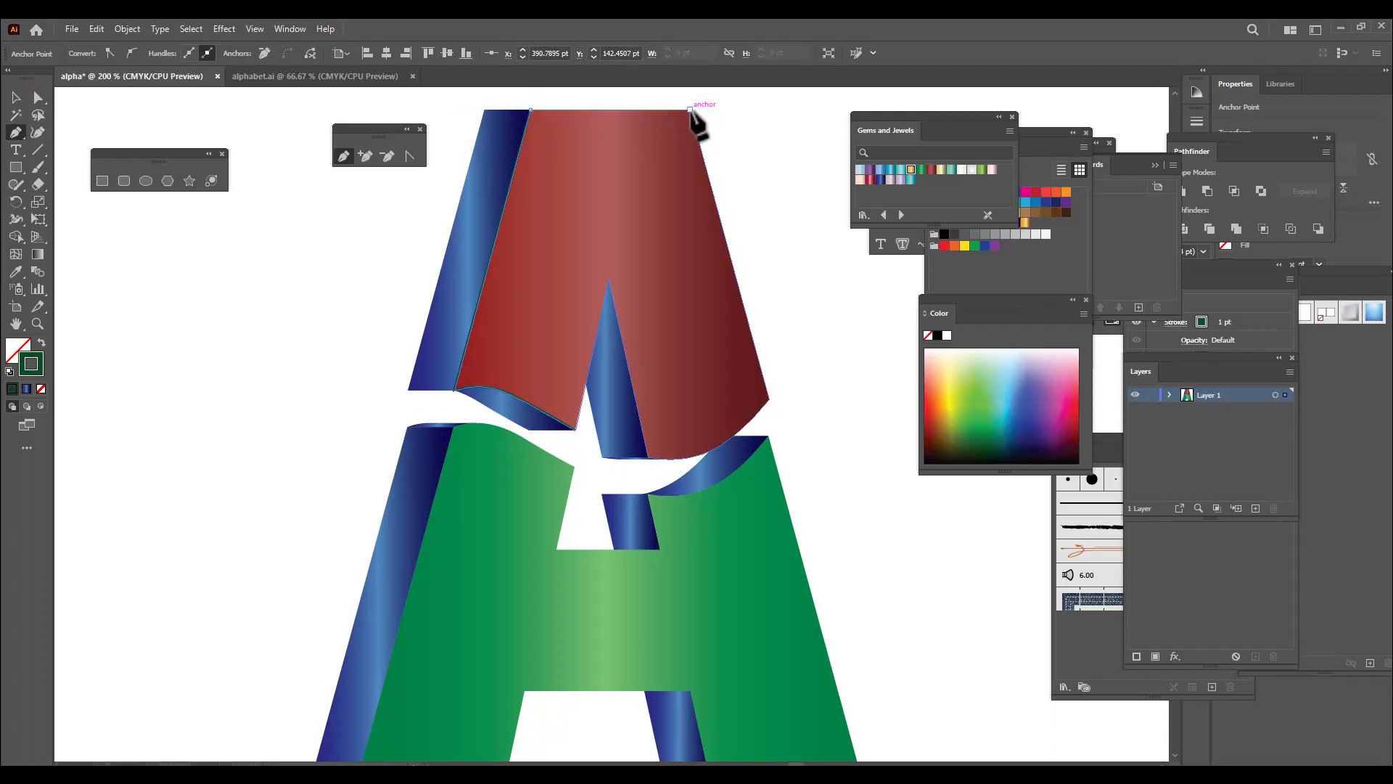
click(768, 398)
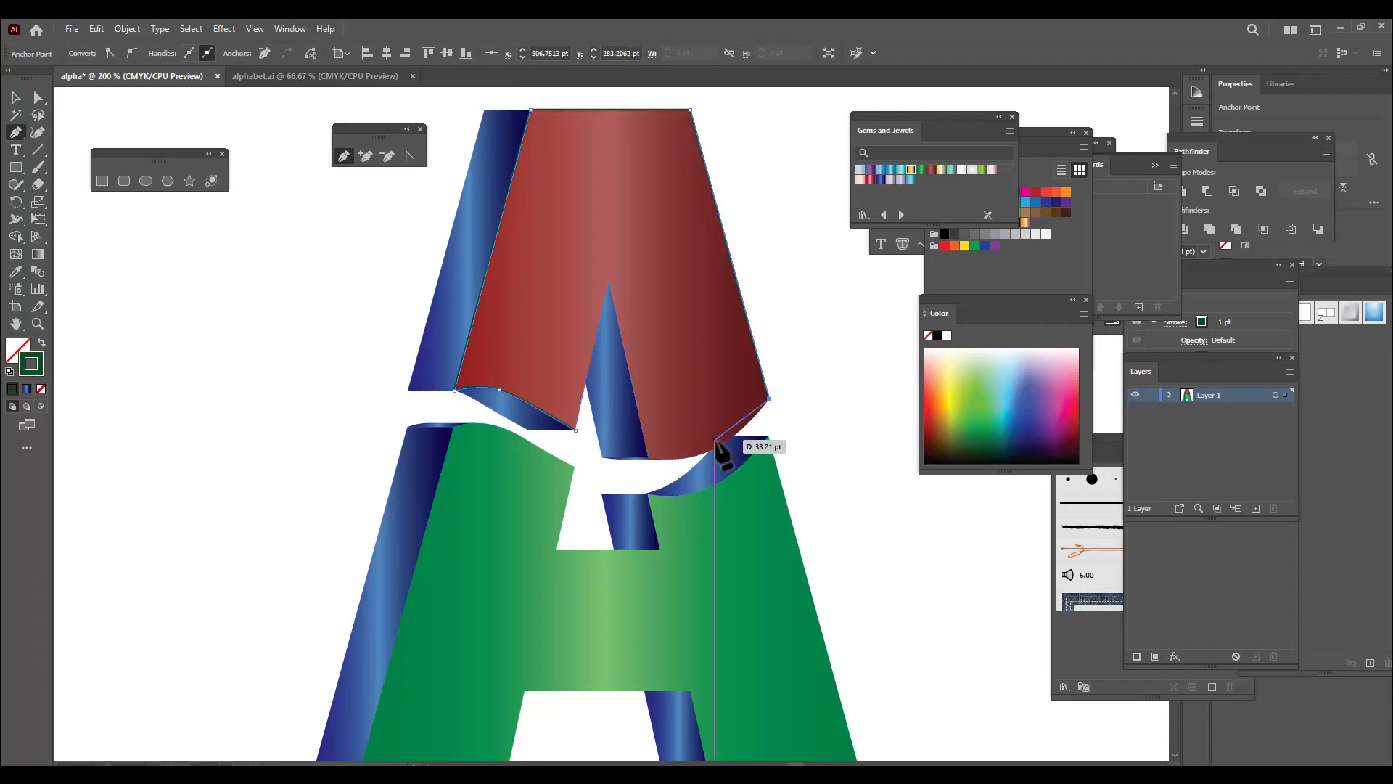
click(714, 450)
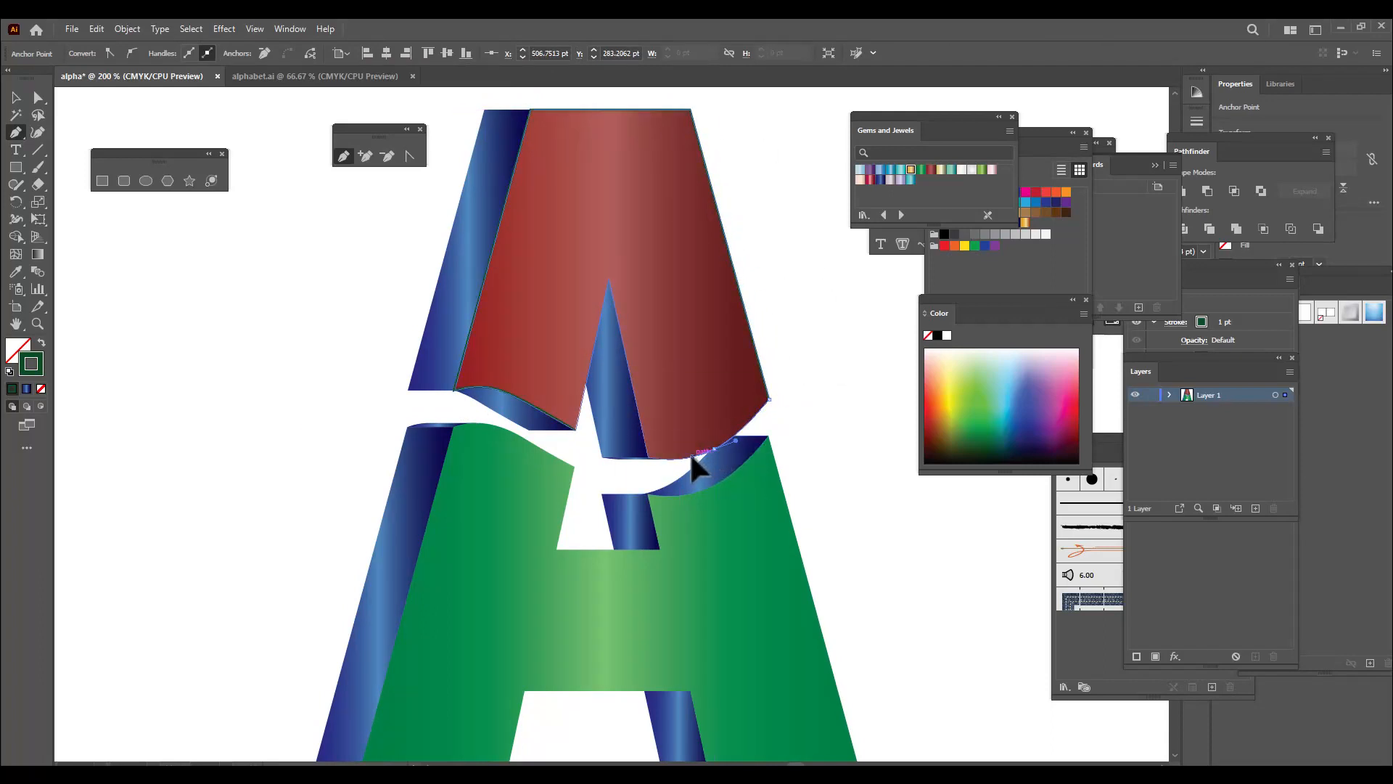
click(648, 456)
Adjust the direction handle on the path's lower-right curve to follow the red face's wavy bottom edge, and deselect the path
key(ctrl+equal)
key(ctrl+equal)
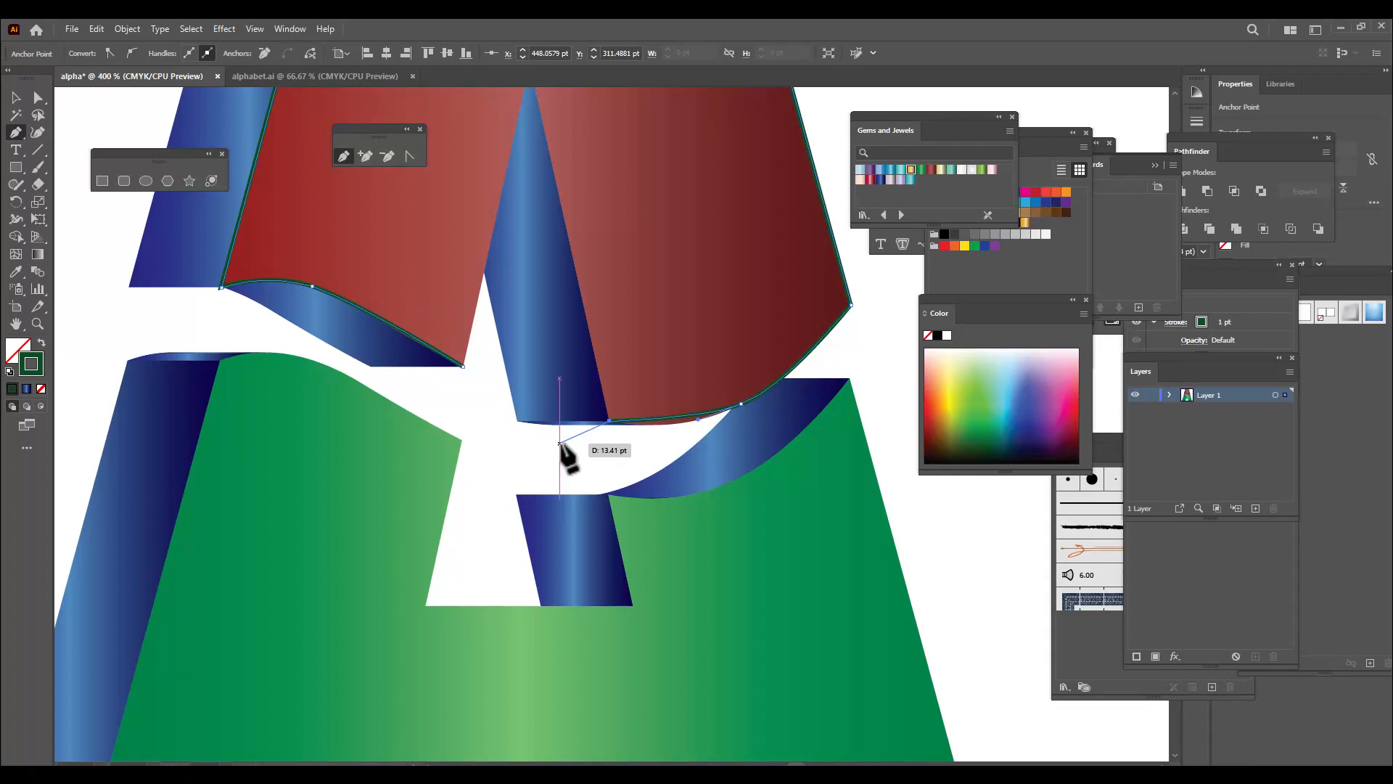
click(38, 97)
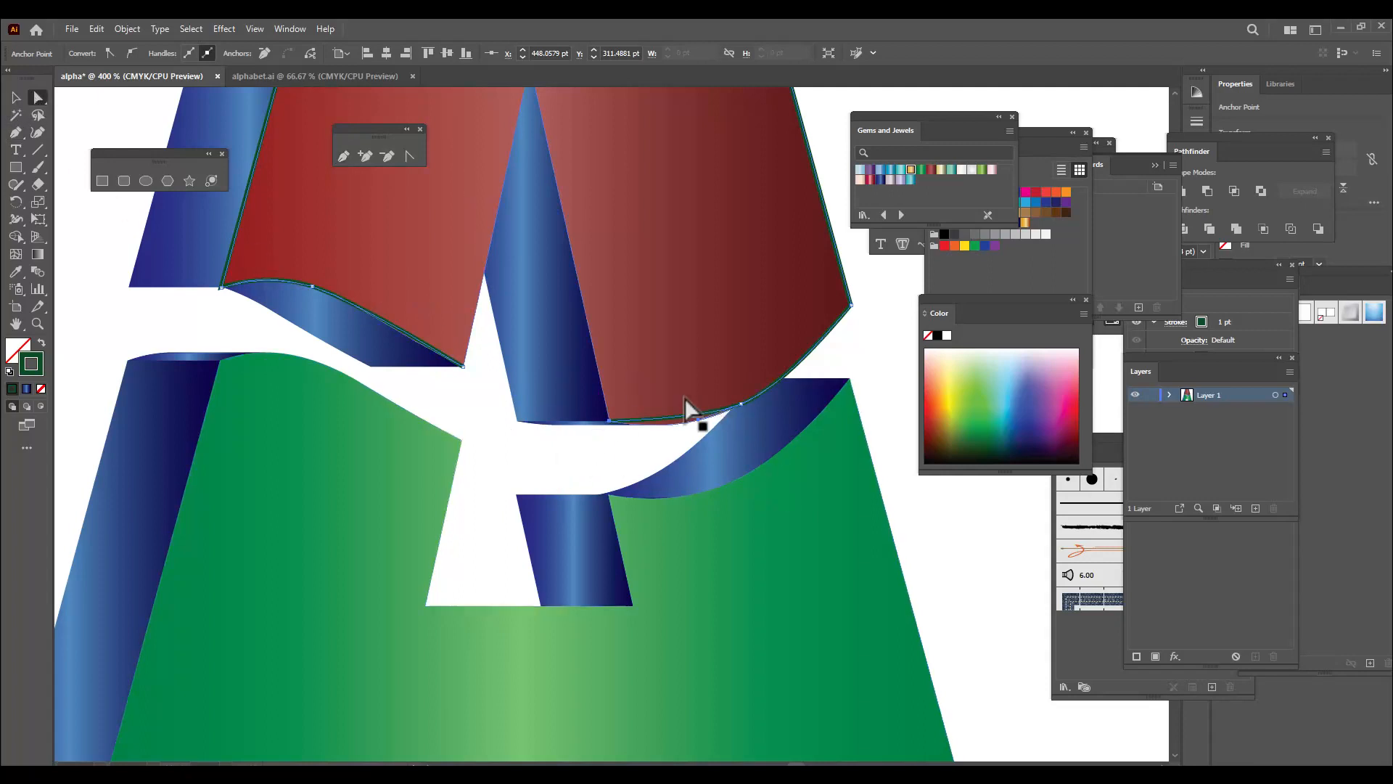
click(741, 404)
drag(698, 420, 668, 437)
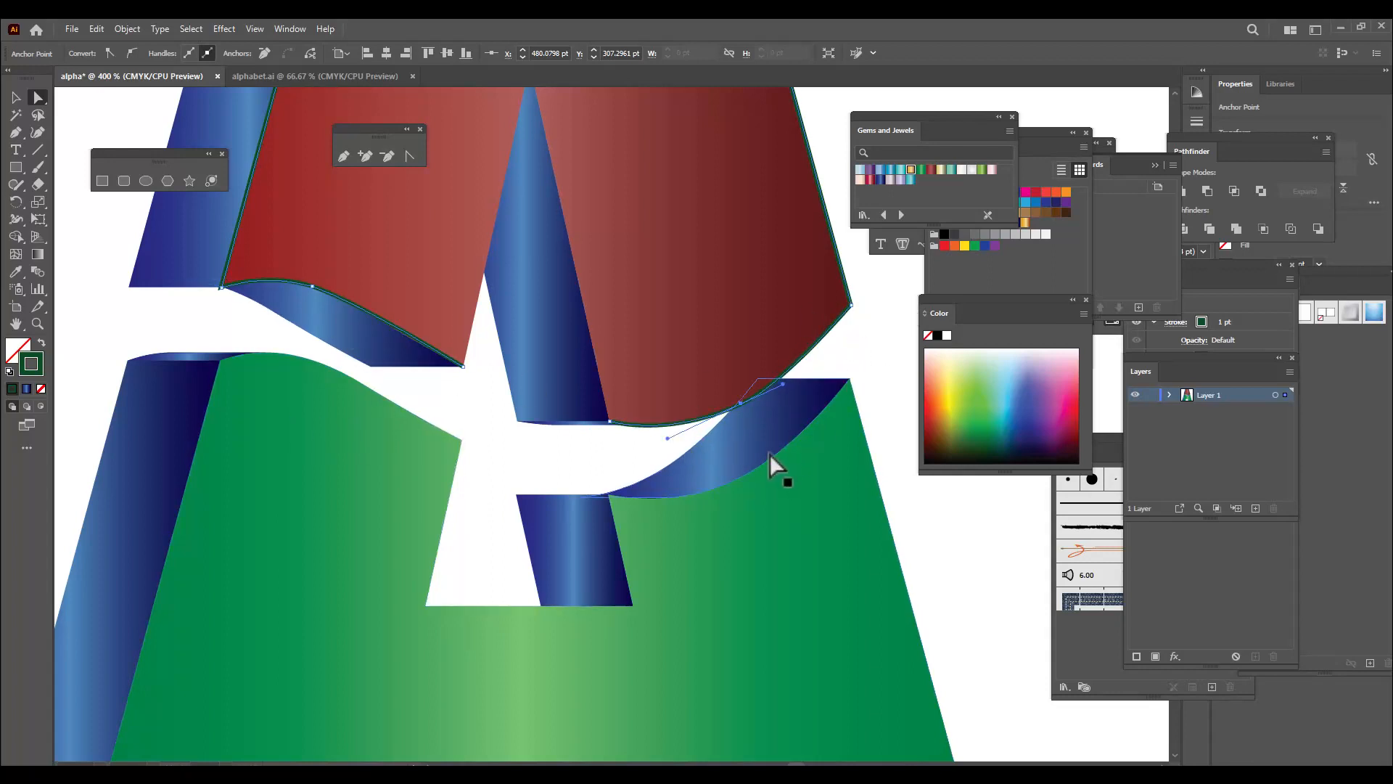
scroll(508, 377, down, 1)
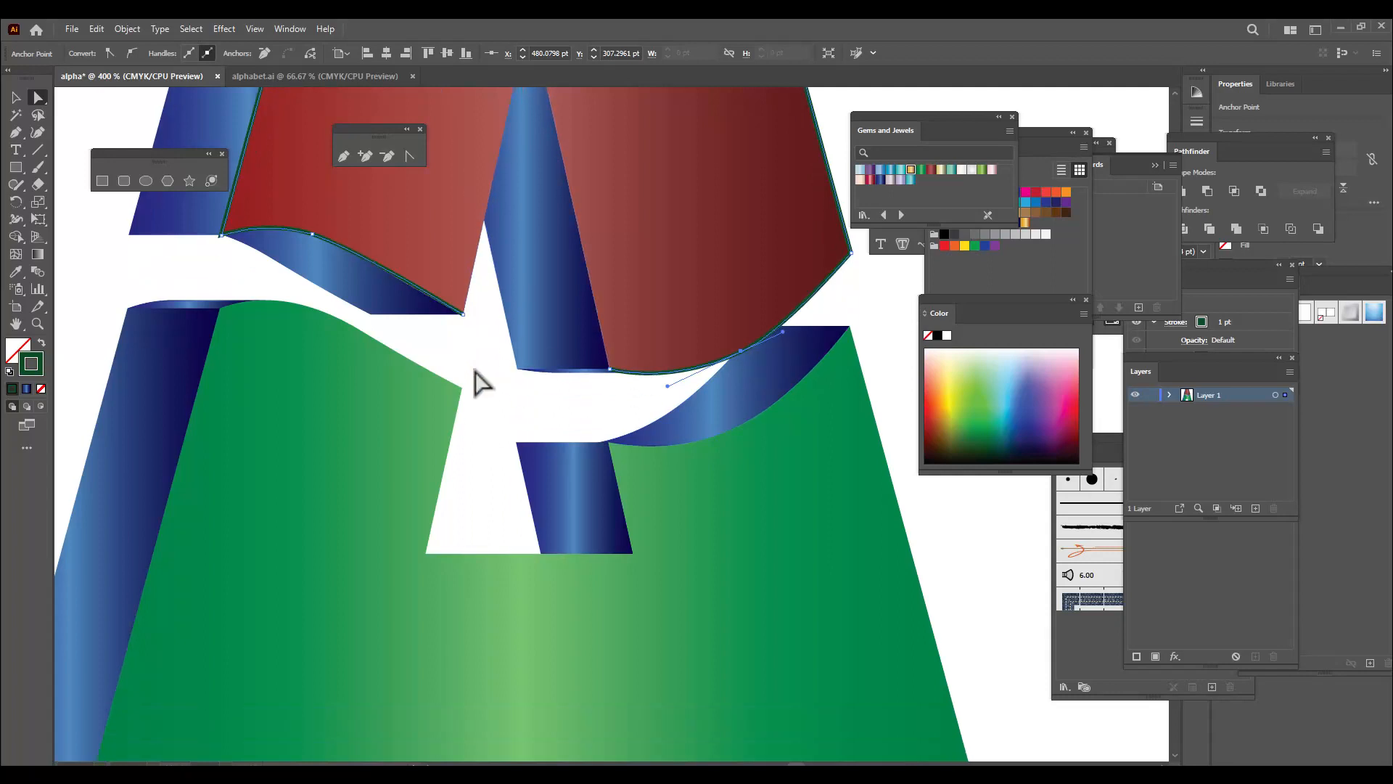
click(463, 313)
scroll(496, 375, up, 7)
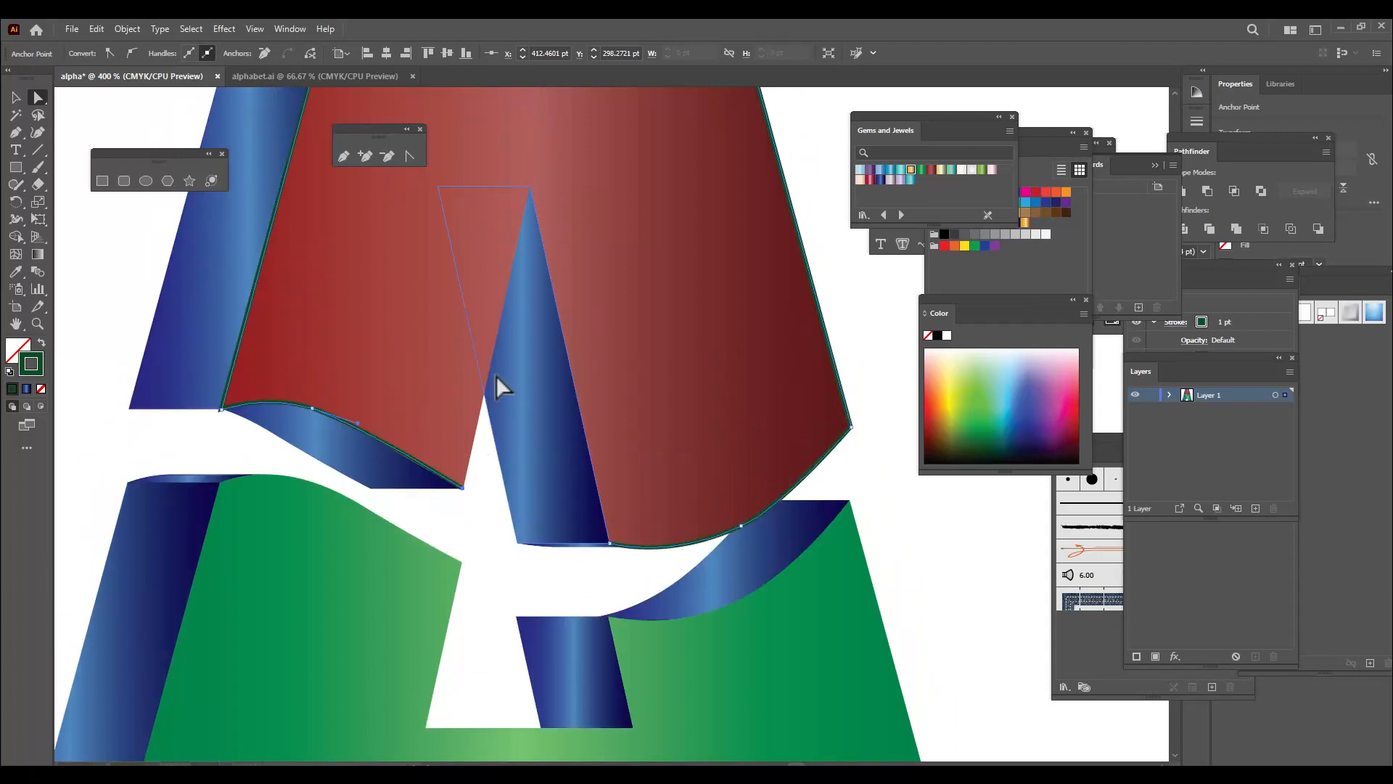
key(ctrl+minus)
key(ctrl+minus)
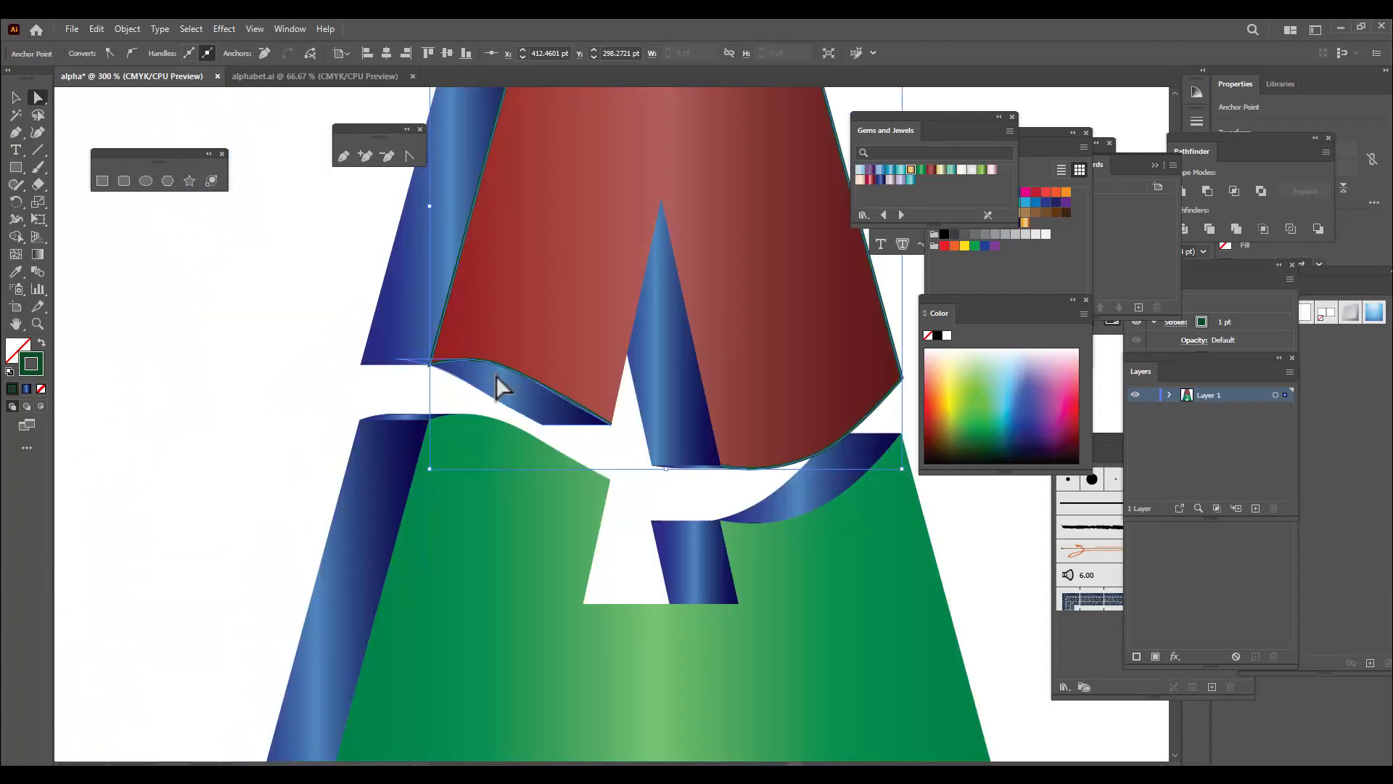
click(15, 97)
click(239, 370)
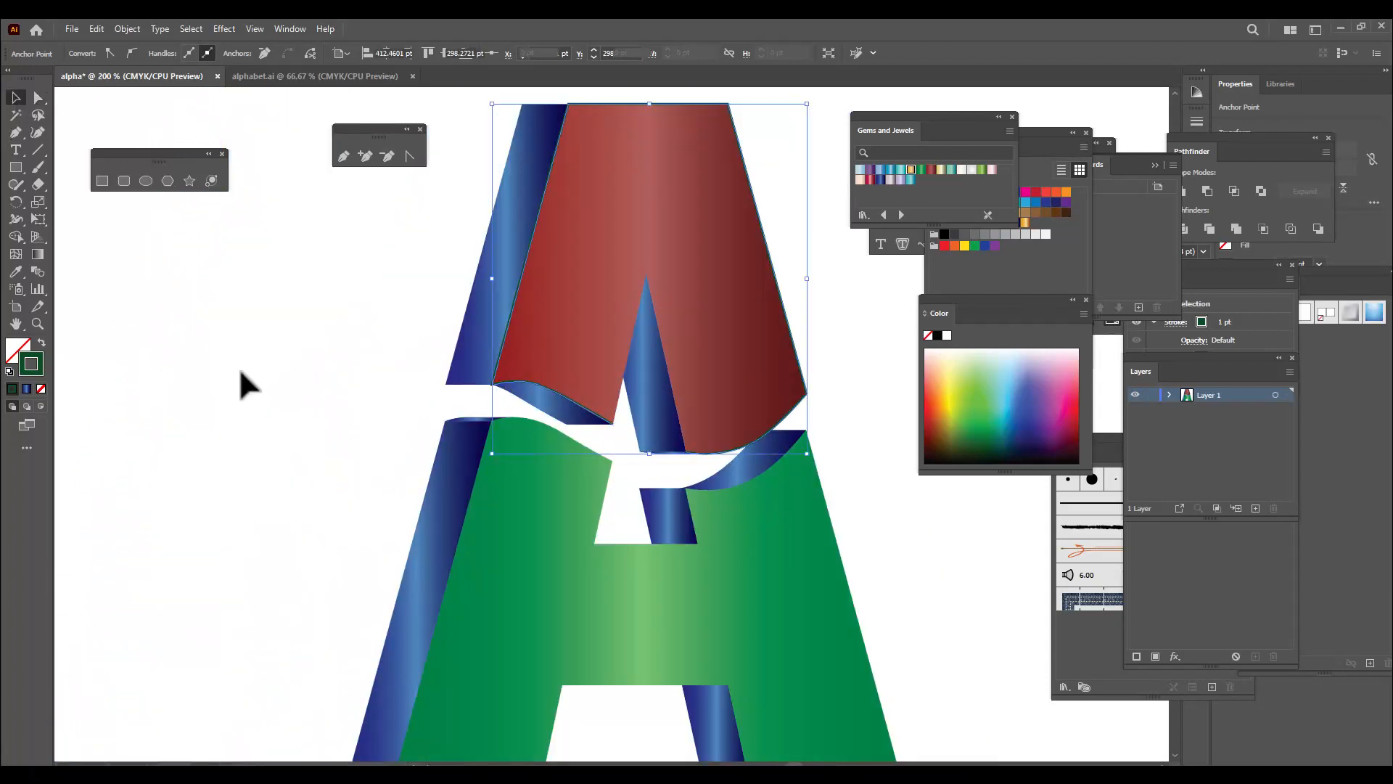
Set the stroke weight of the red face's traced outline to 3 pt
scroll(265, 348, up, 2)
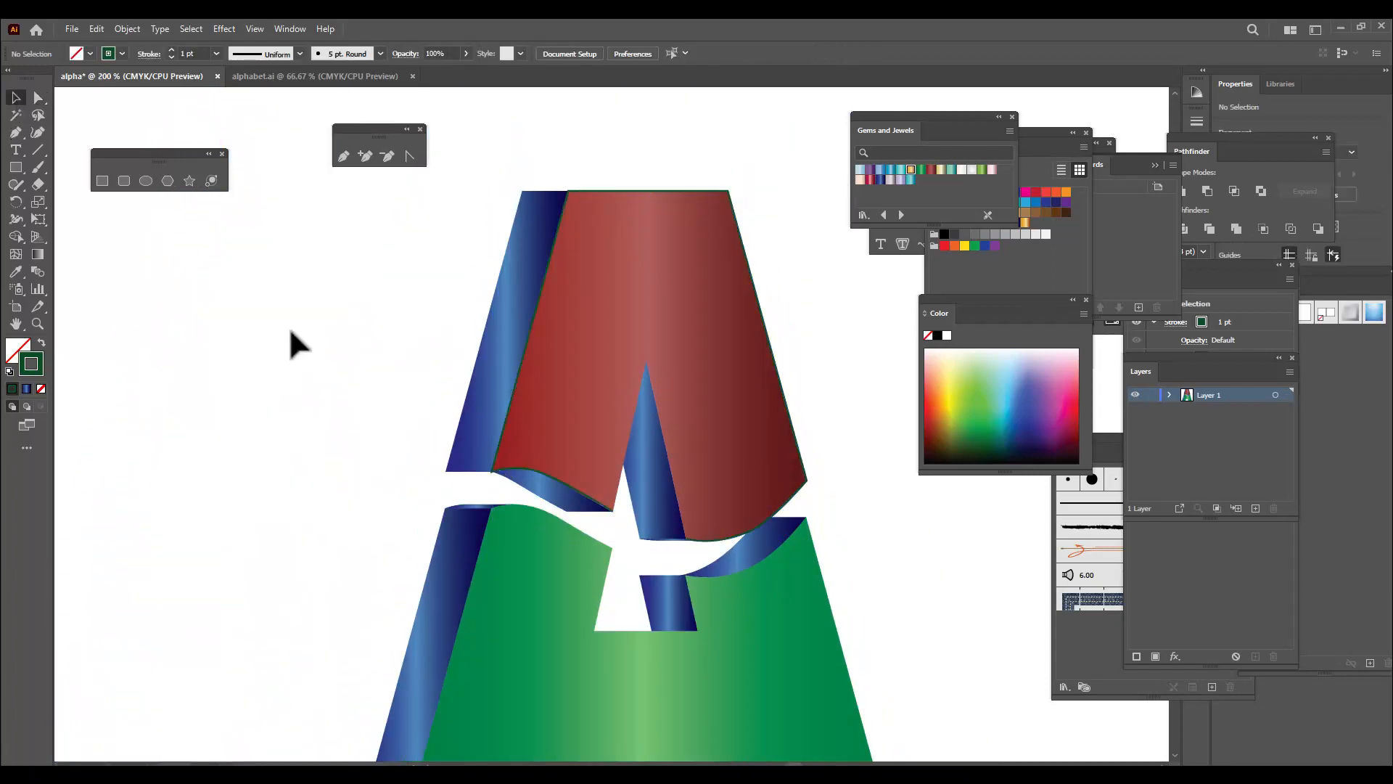
click(786, 395)
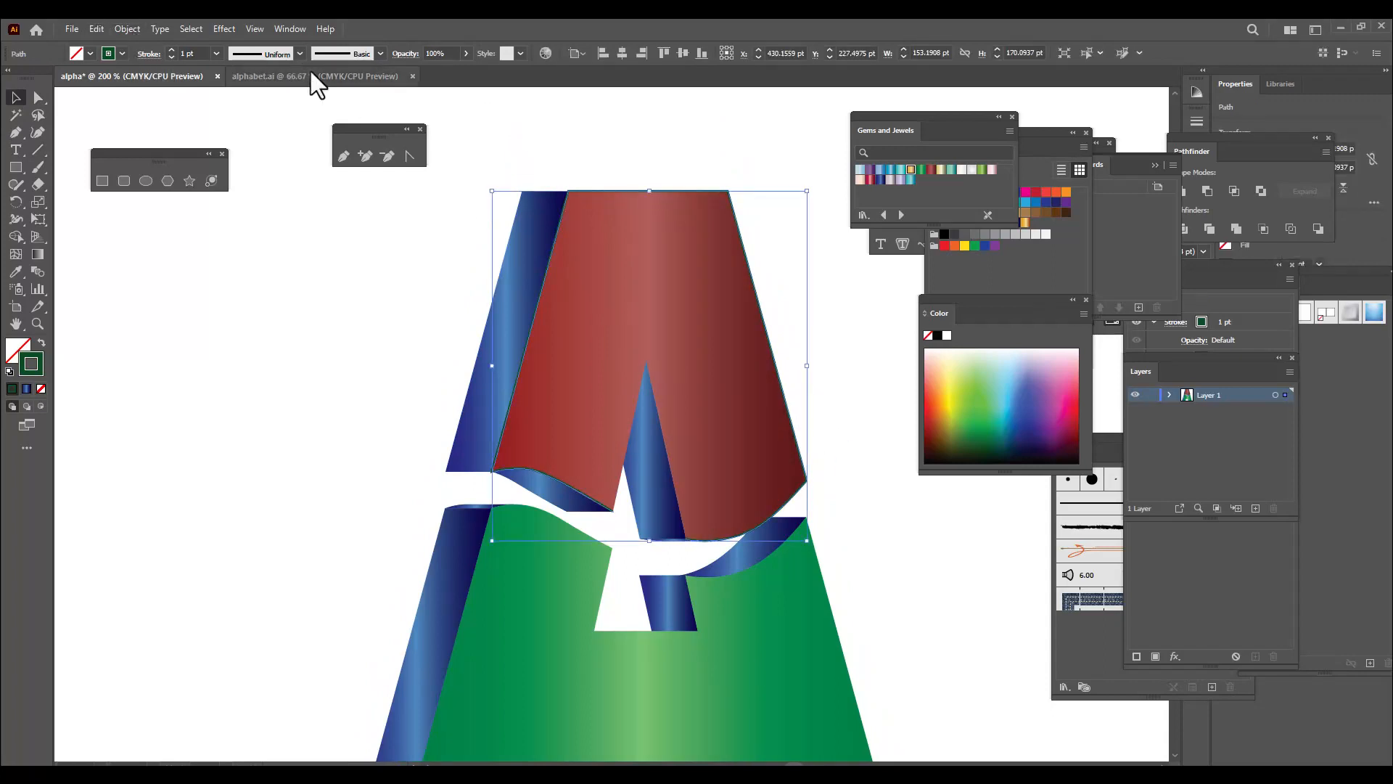
click(171, 49)
click(171, 48)
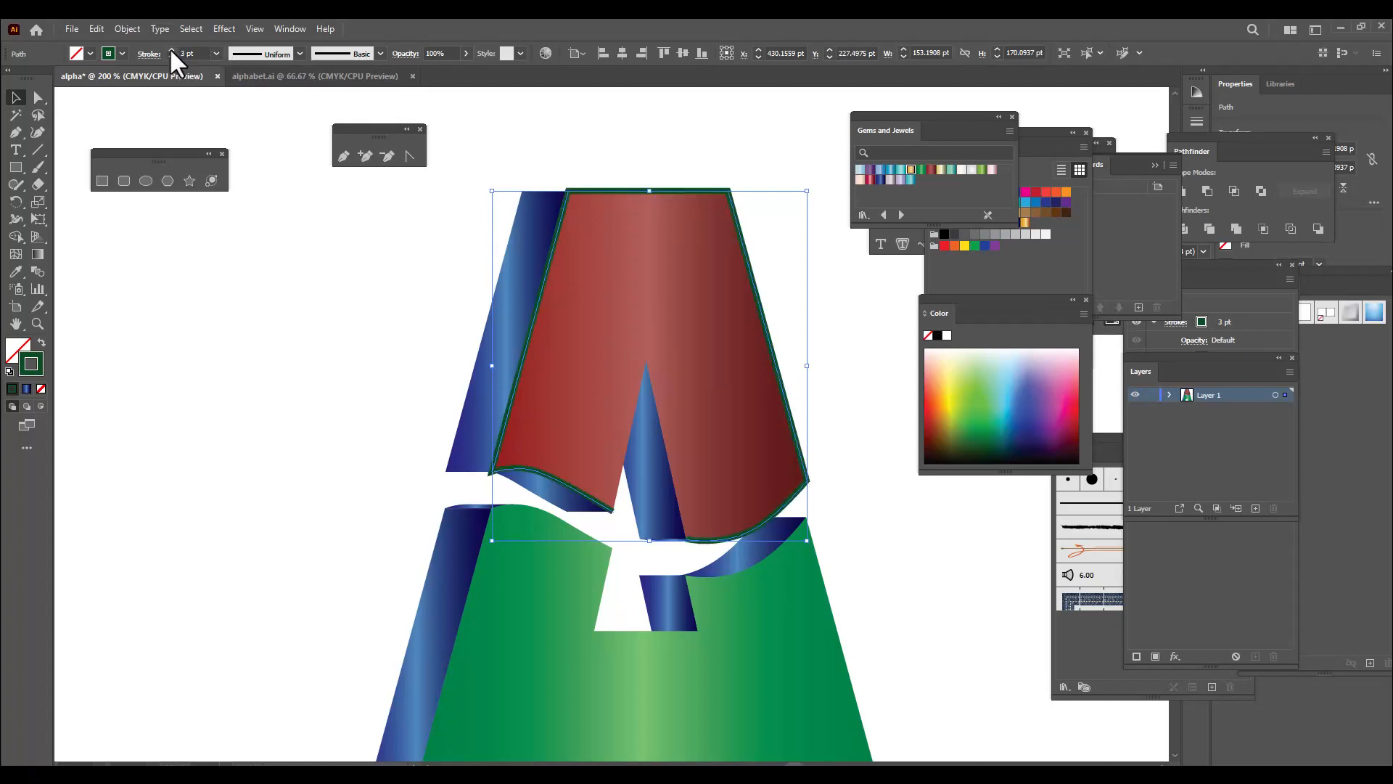
click(720, 166)
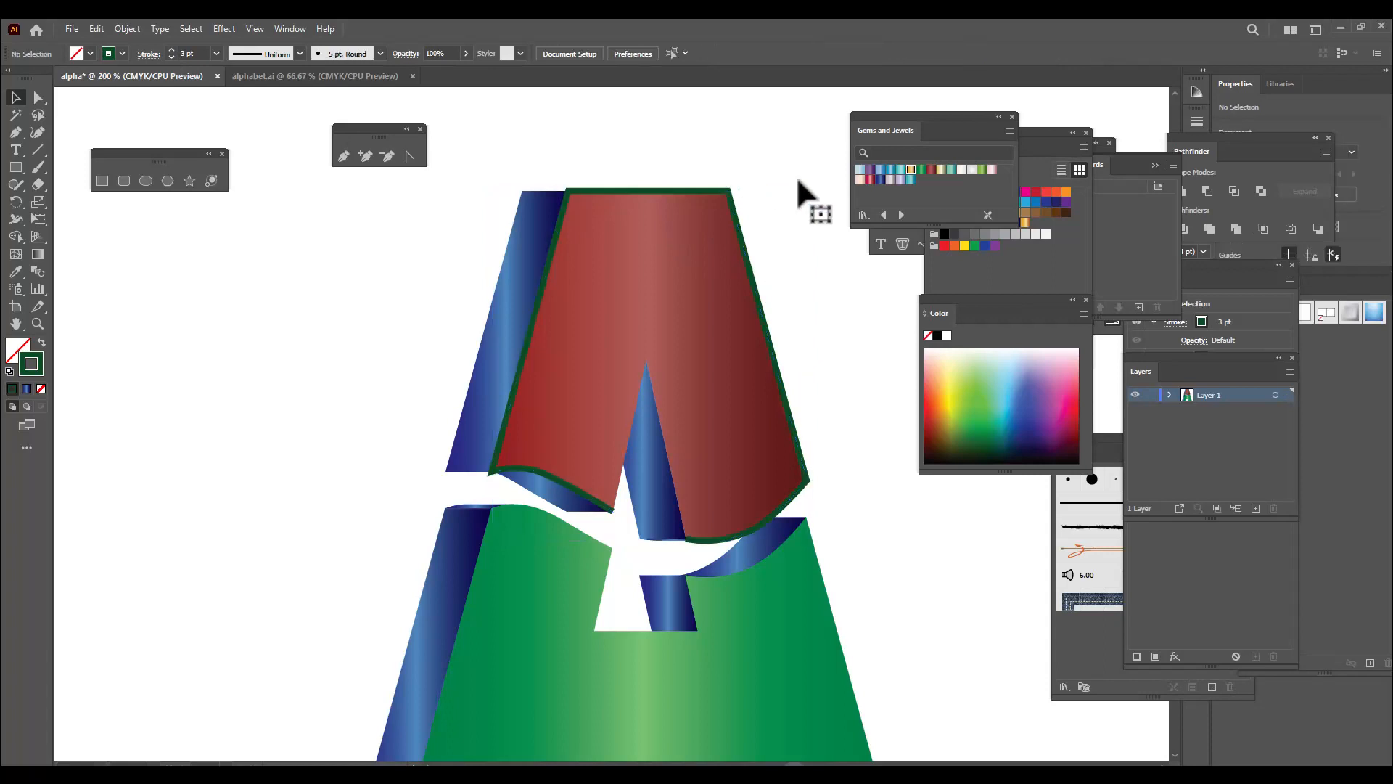
Apply Width Profile 1 to the stroke of the red face's traced outline
click(755, 289)
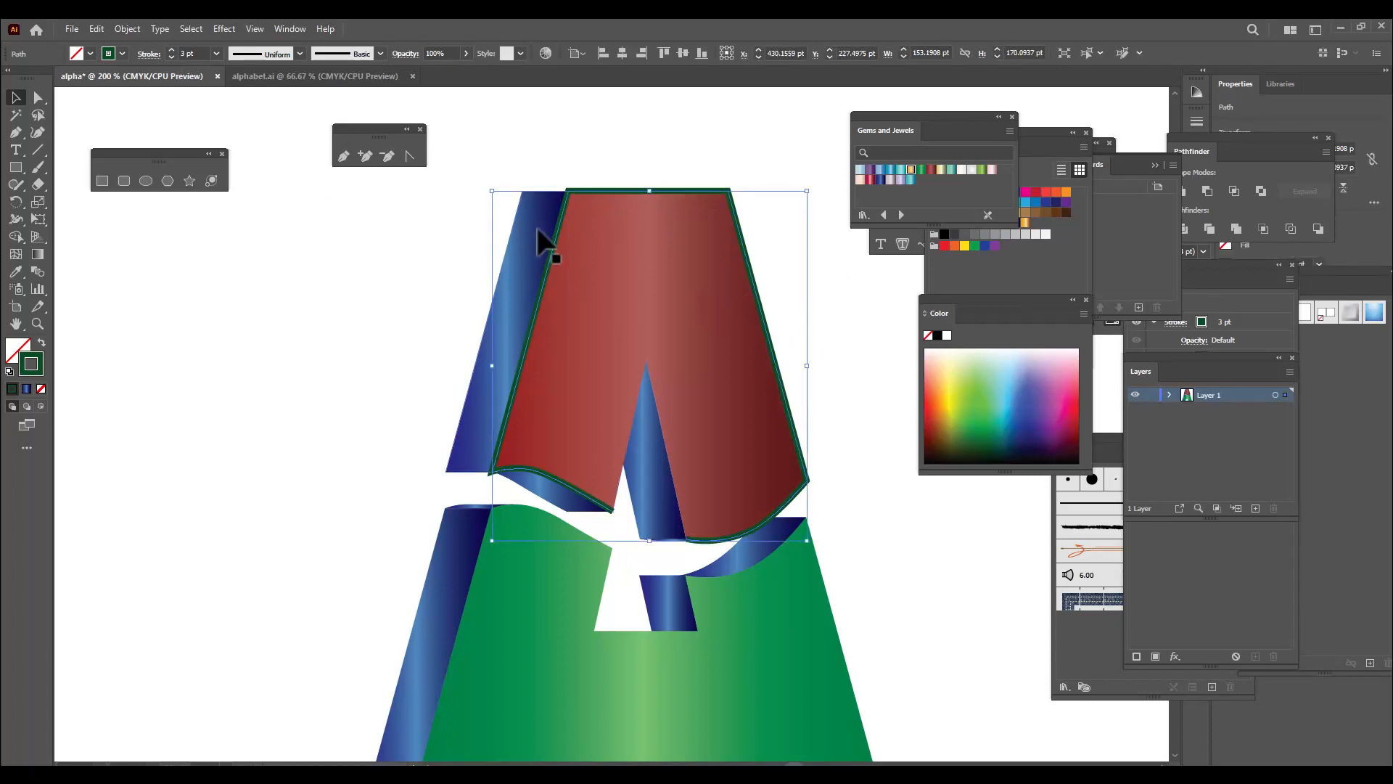
click(299, 54)
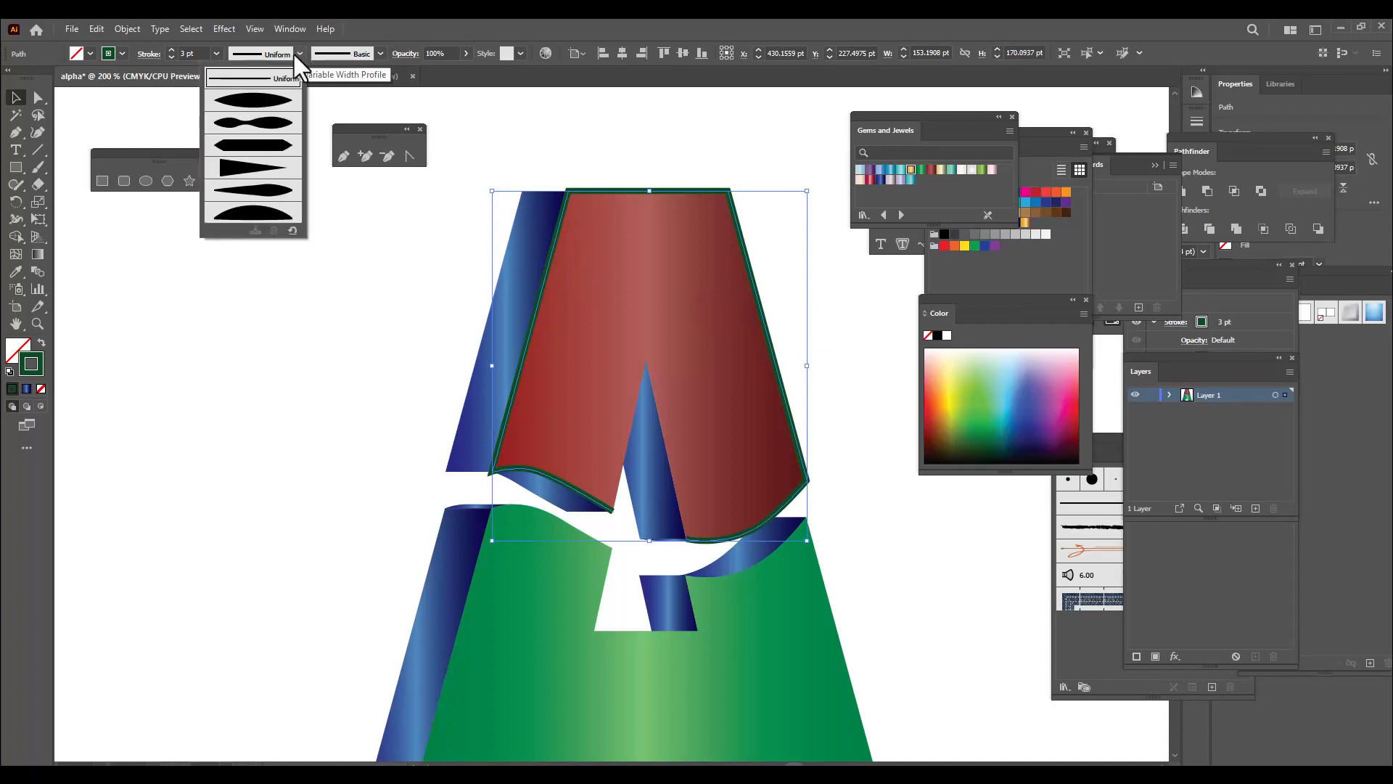
click(254, 104)
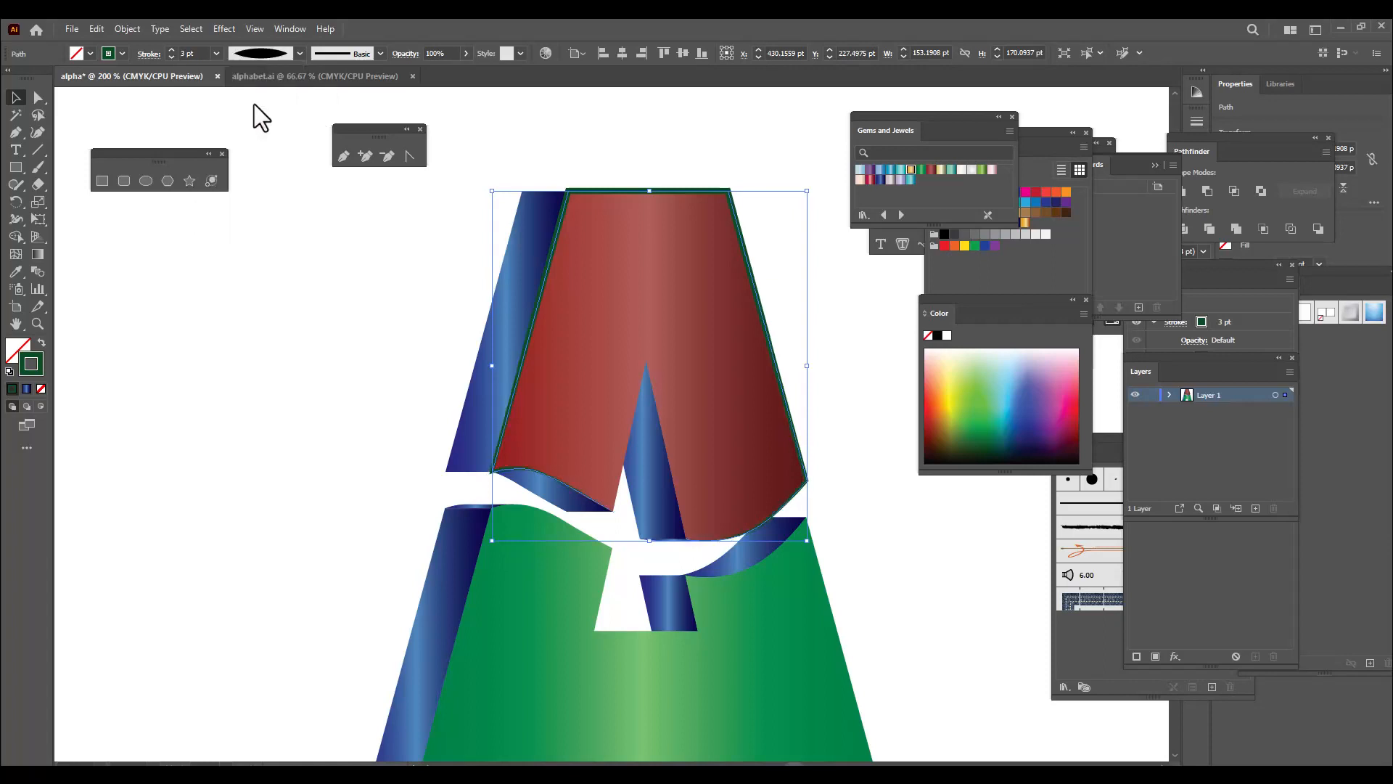
click(653, 141)
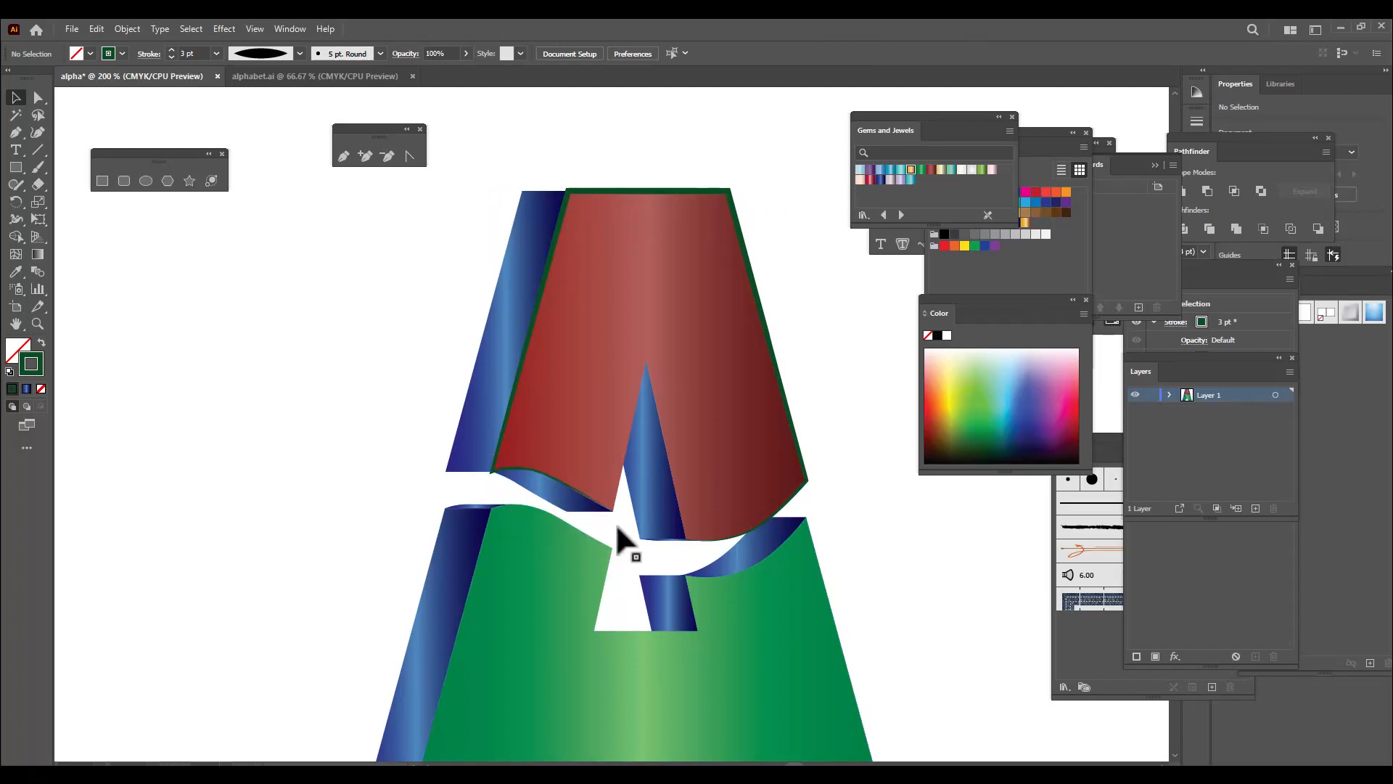
Reduce the stroke weight of the red face's outline to 0.75 pt
click(755, 290)
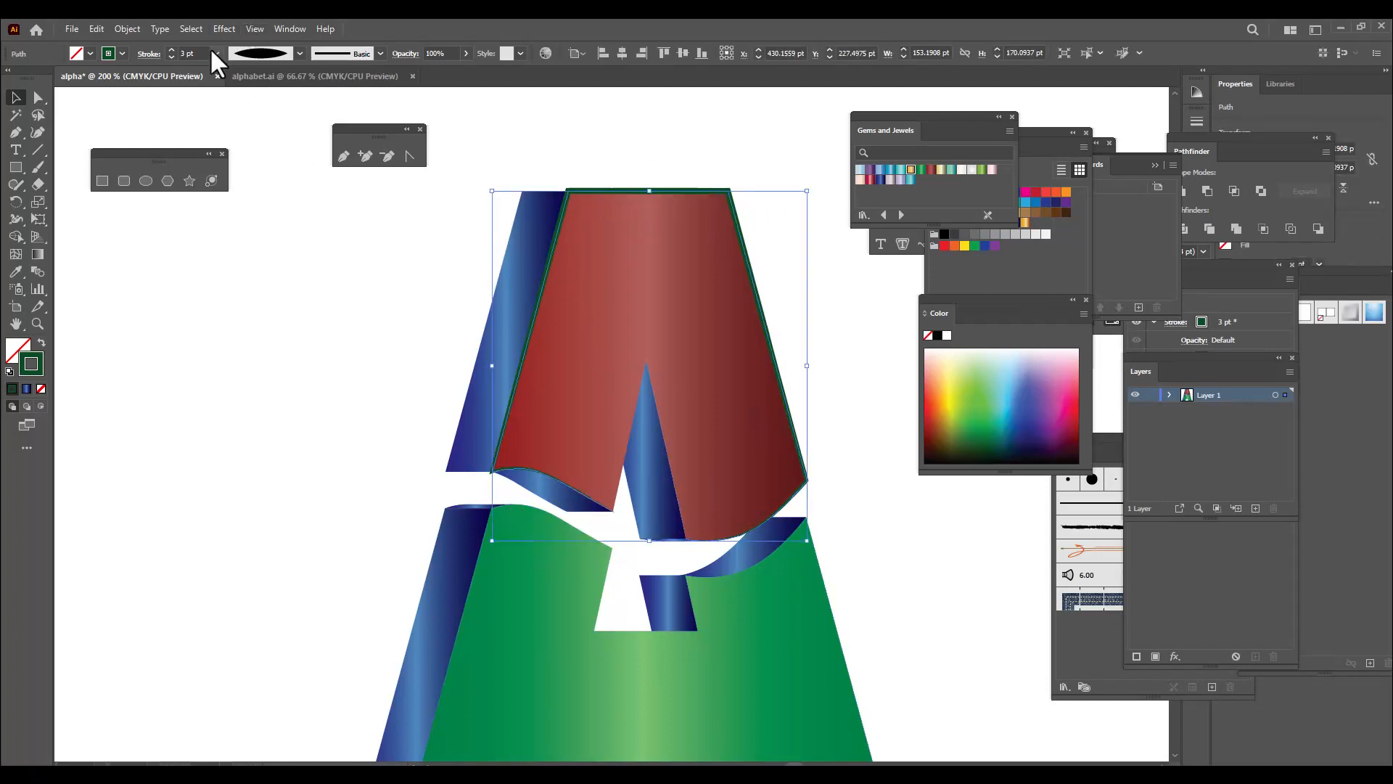
click(215, 52)
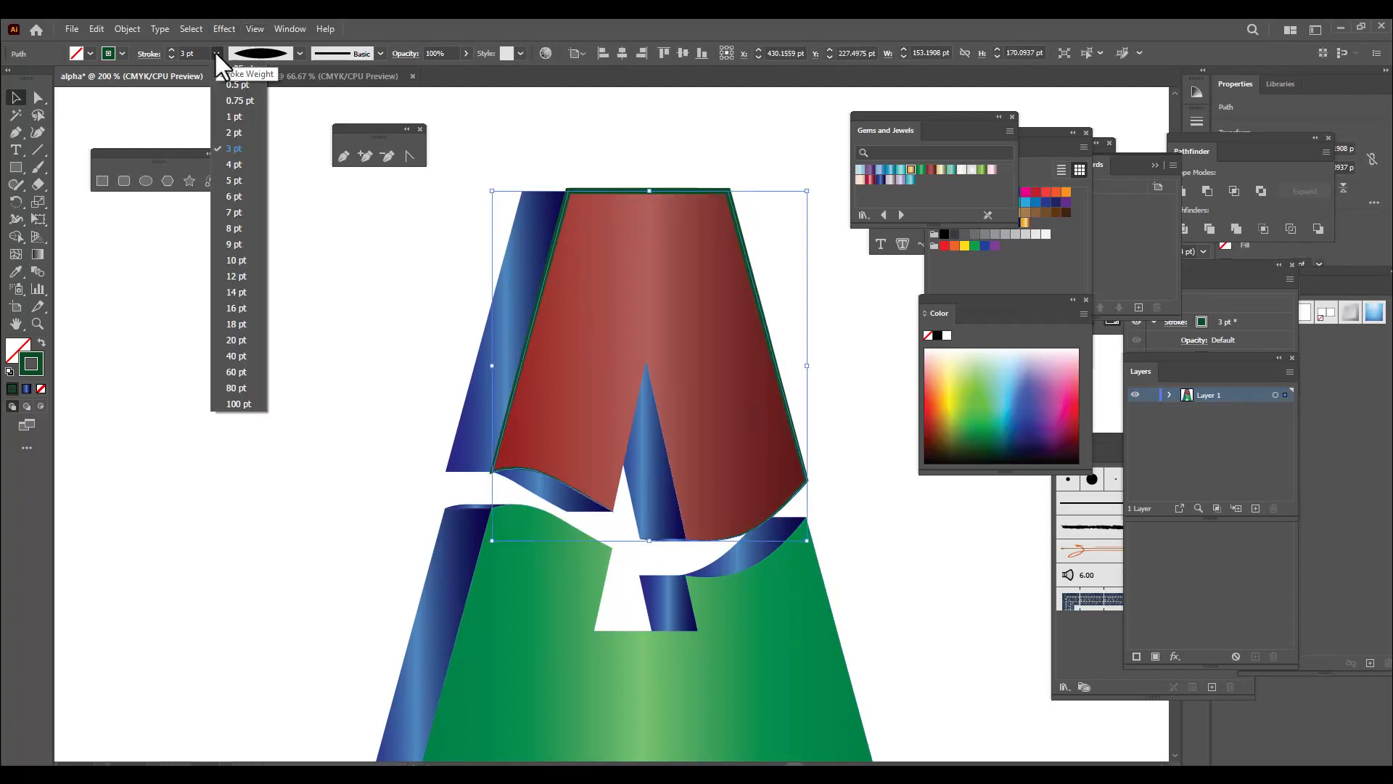
click(239, 101)
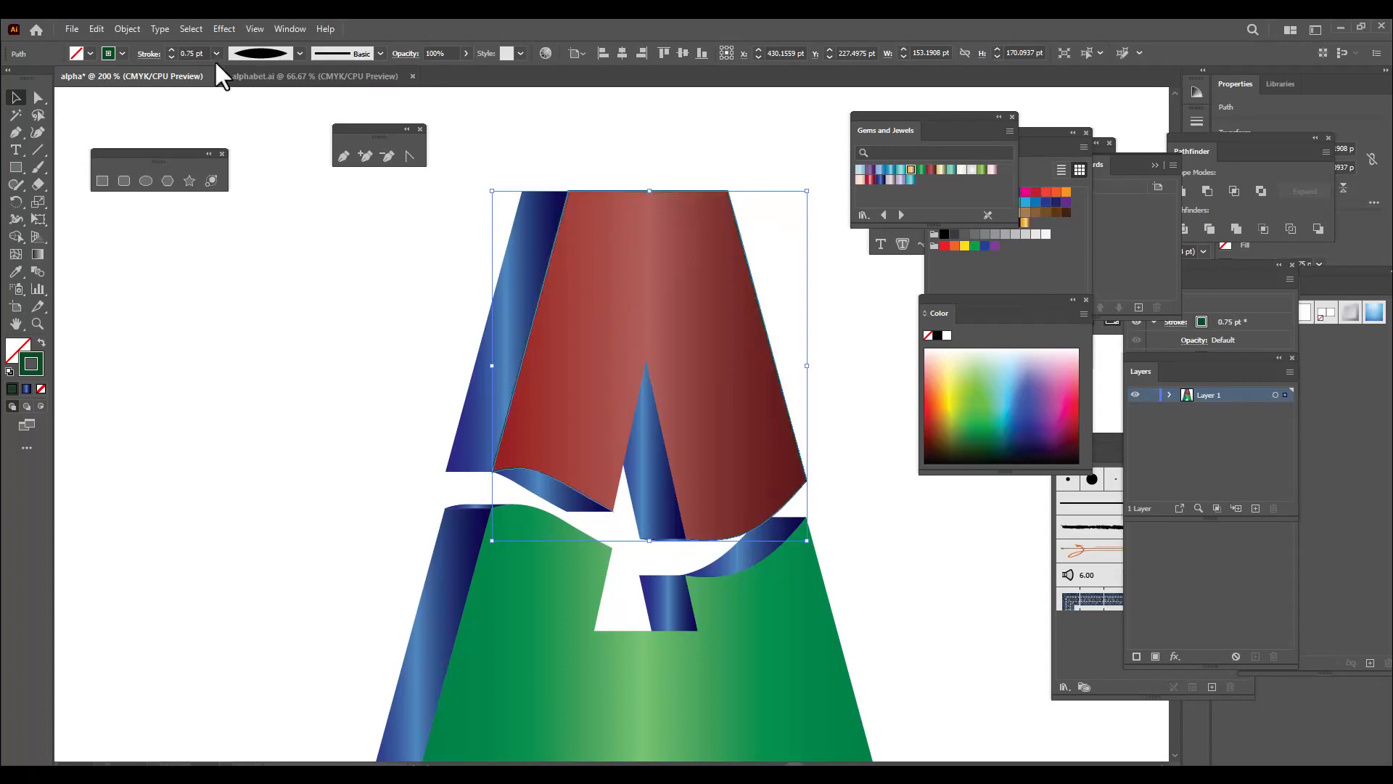
click(659, 143)
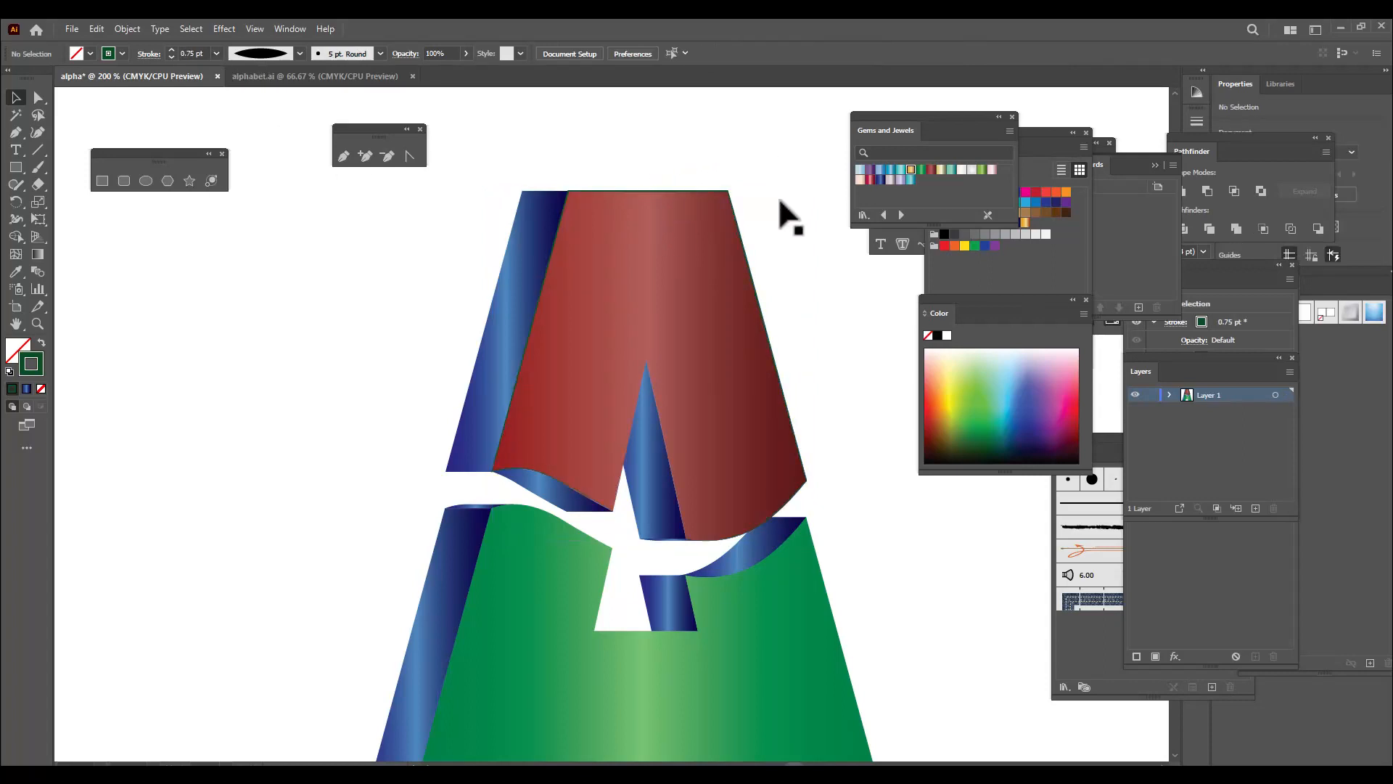
Set the stroke weight of the red face's outline to 1 pt and deselect it
click(722, 244)
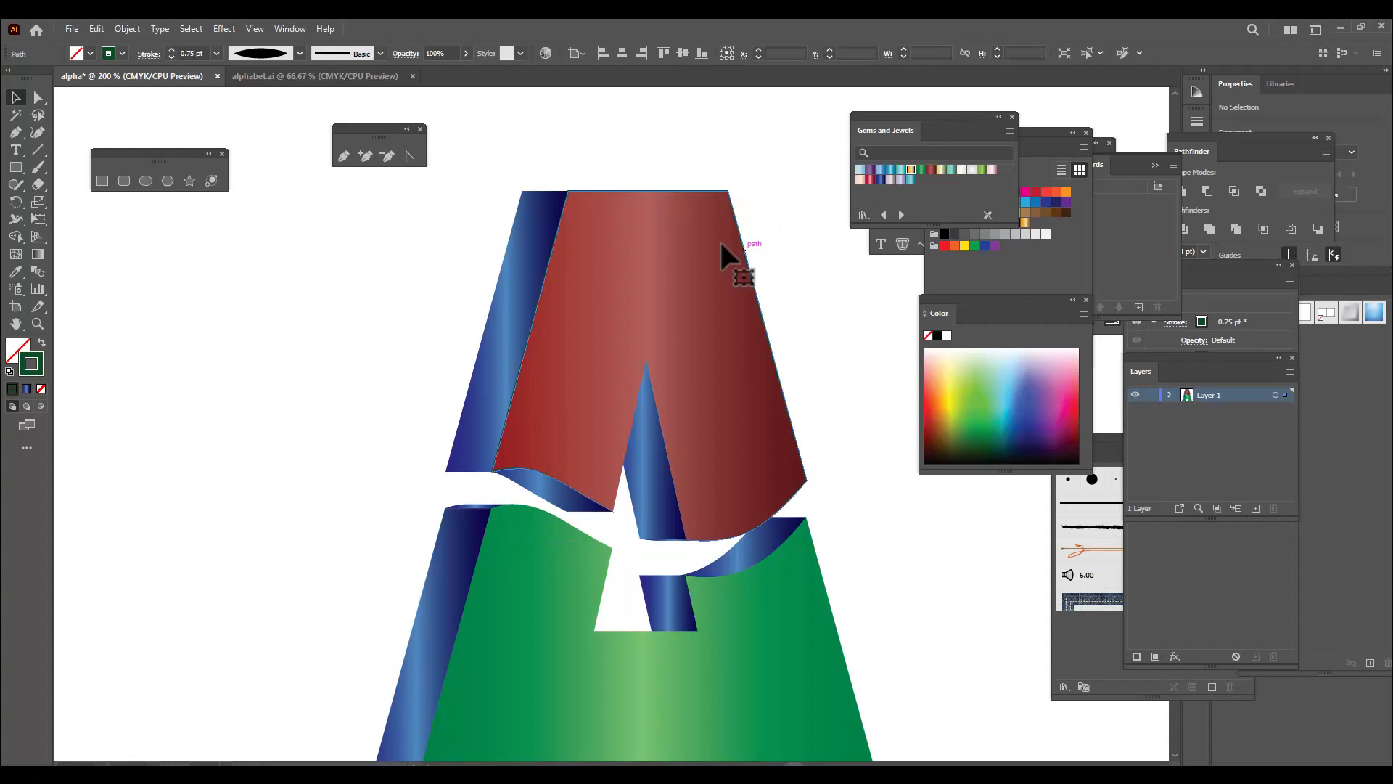
click(216, 53)
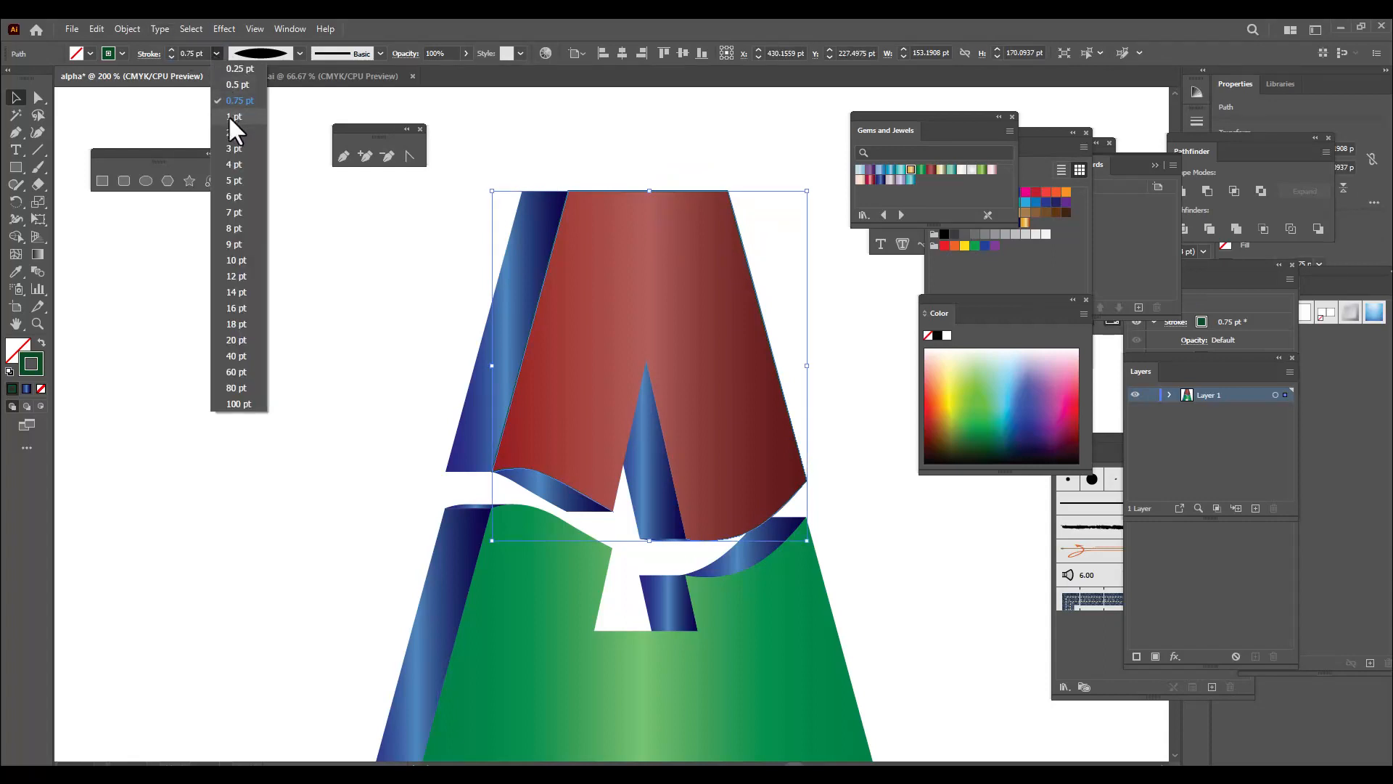
click(234, 118)
click(334, 312)
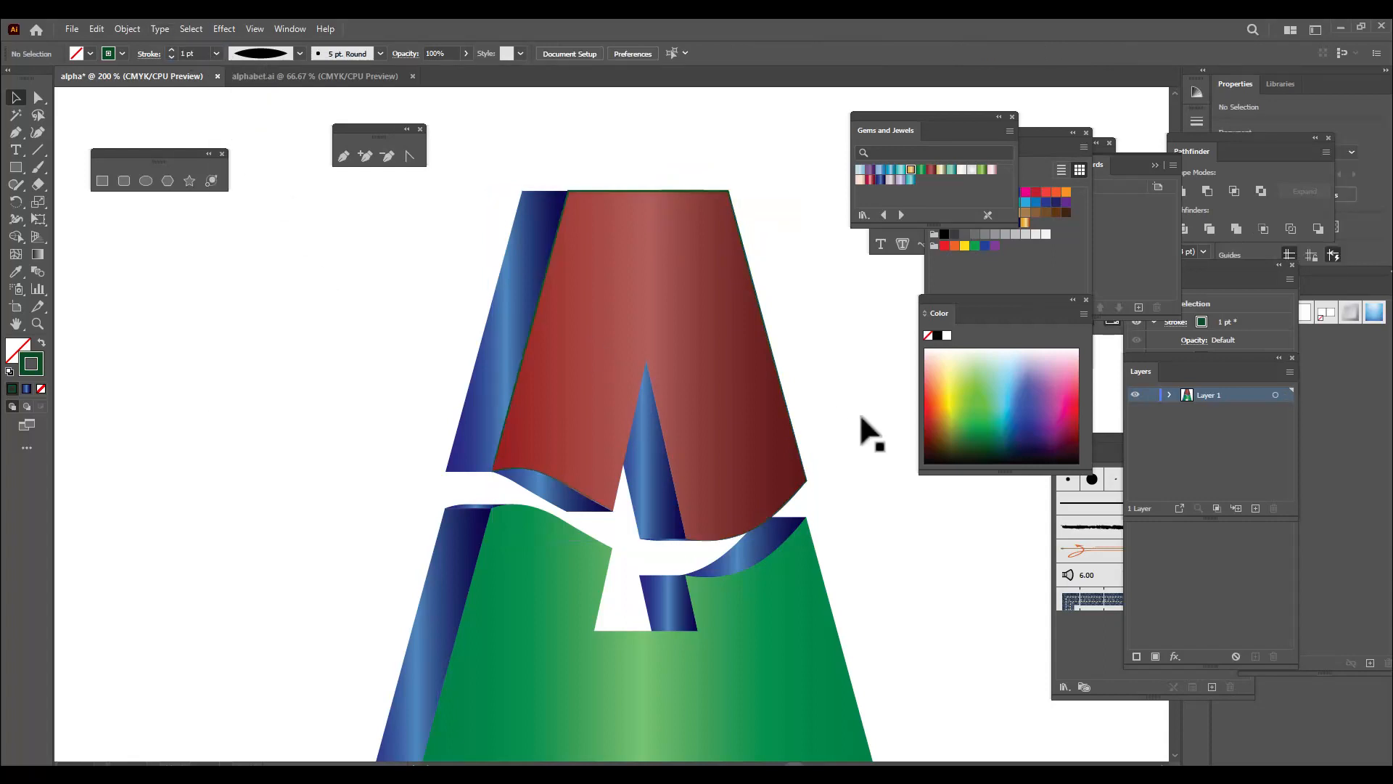
Apply the gold gradient from the Gems and Jewels library to the red face's outline stroke
click(764, 320)
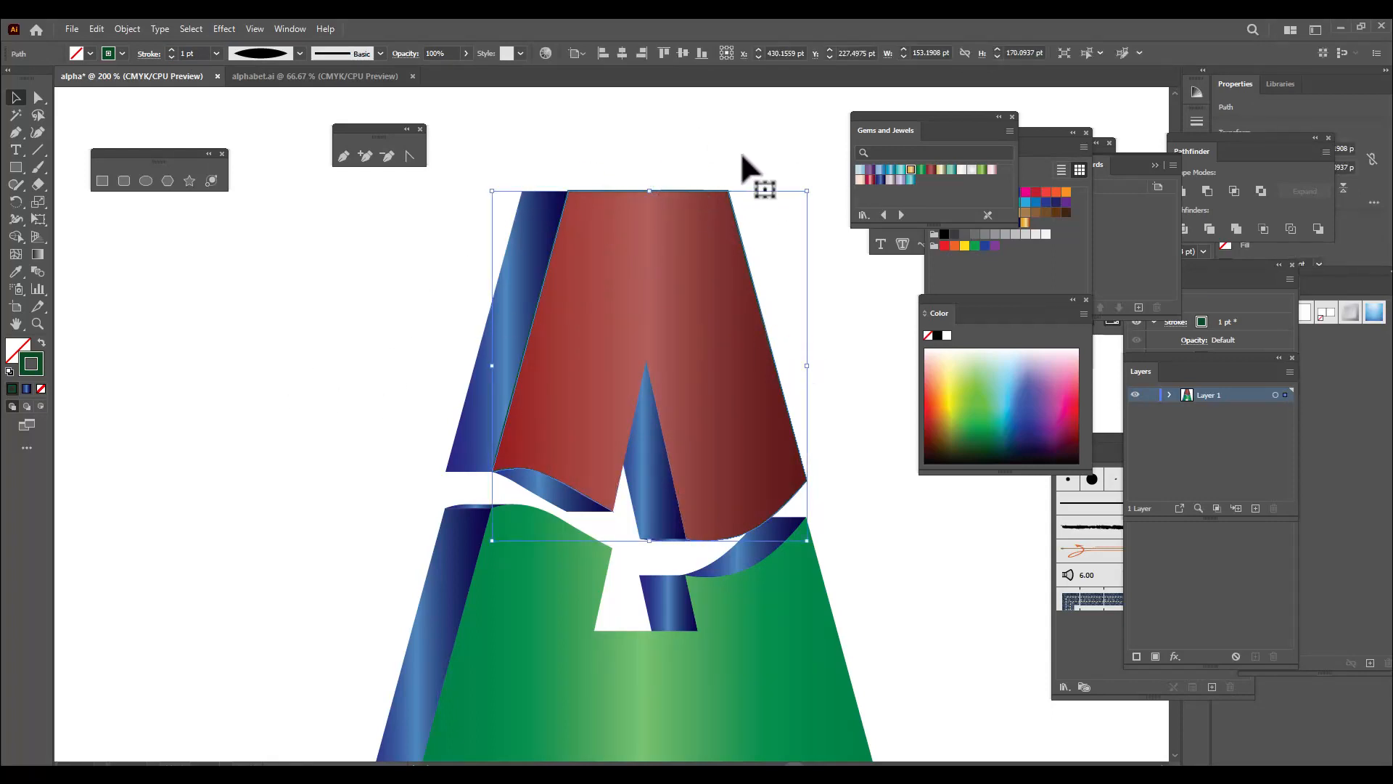
drag(879, 127, 849, 123)
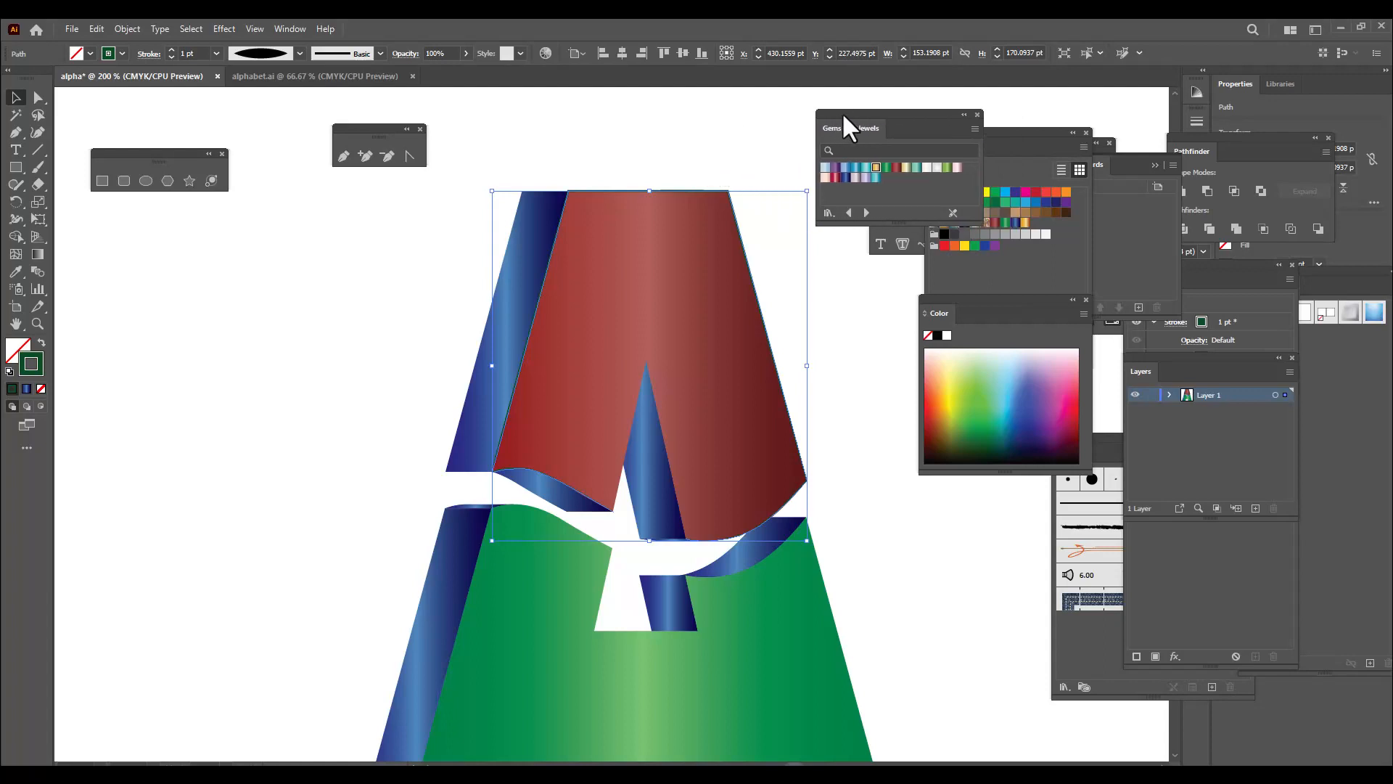
click(881, 166)
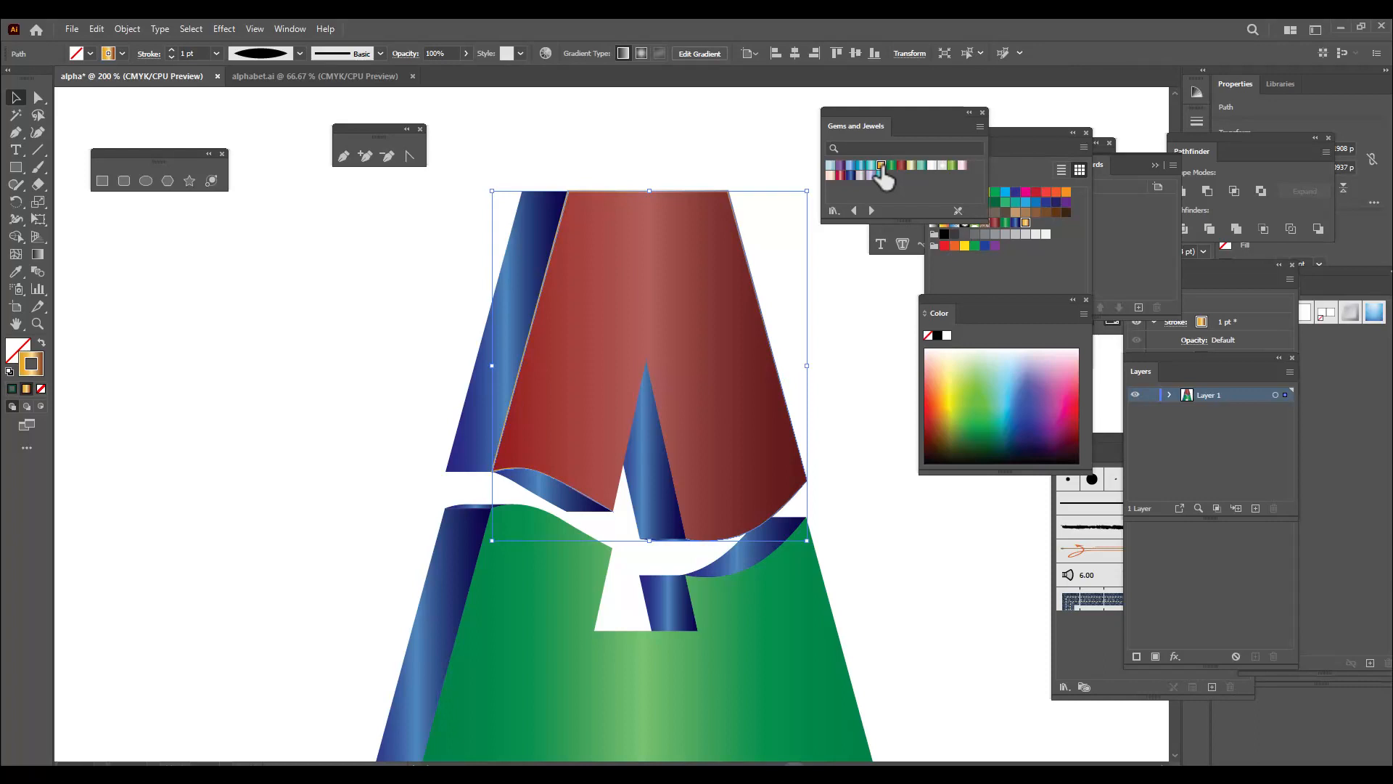
click(732, 143)
scroll(759, 193, down, 2)
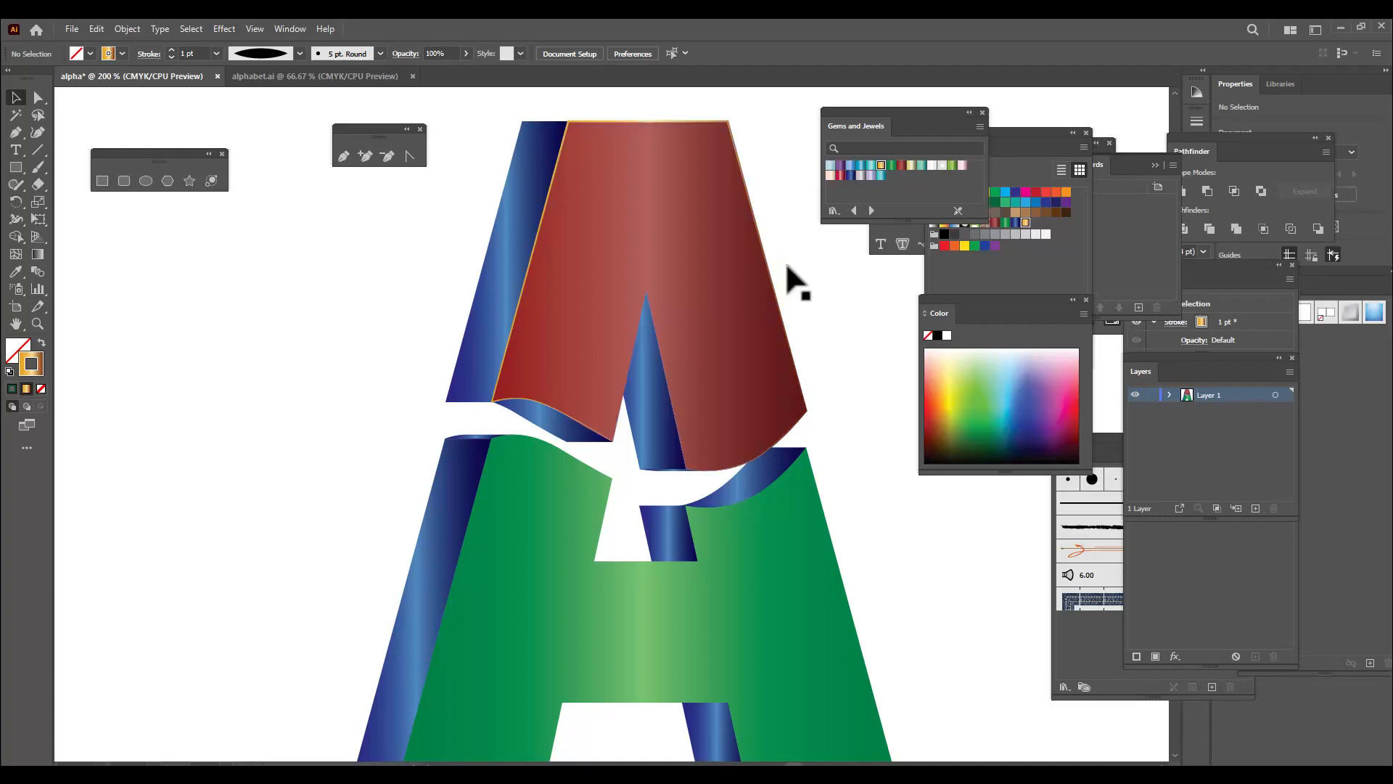
scroll(787, 279, down, 3)
scroll(871, 385, down, 3)
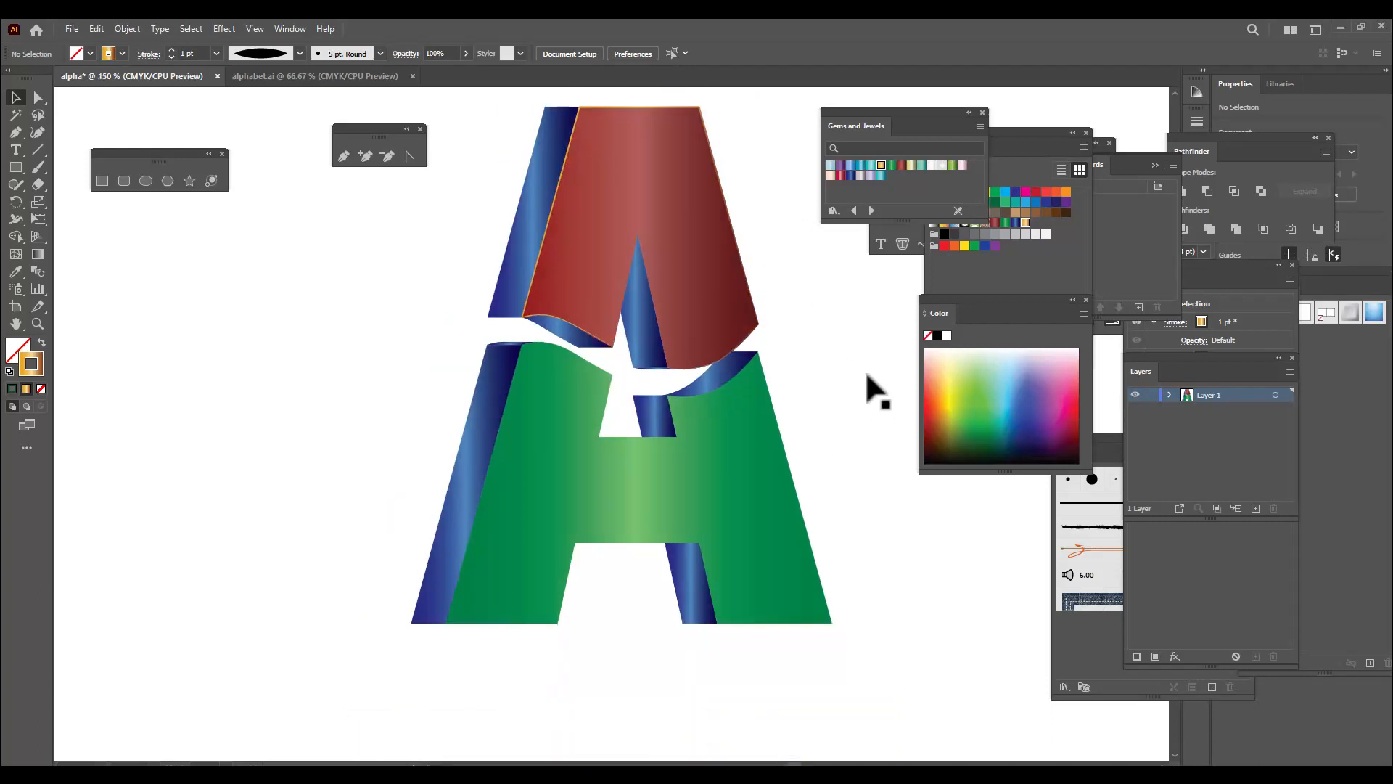
scroll(851, 369, up, 1)
key(ctrl+minus)
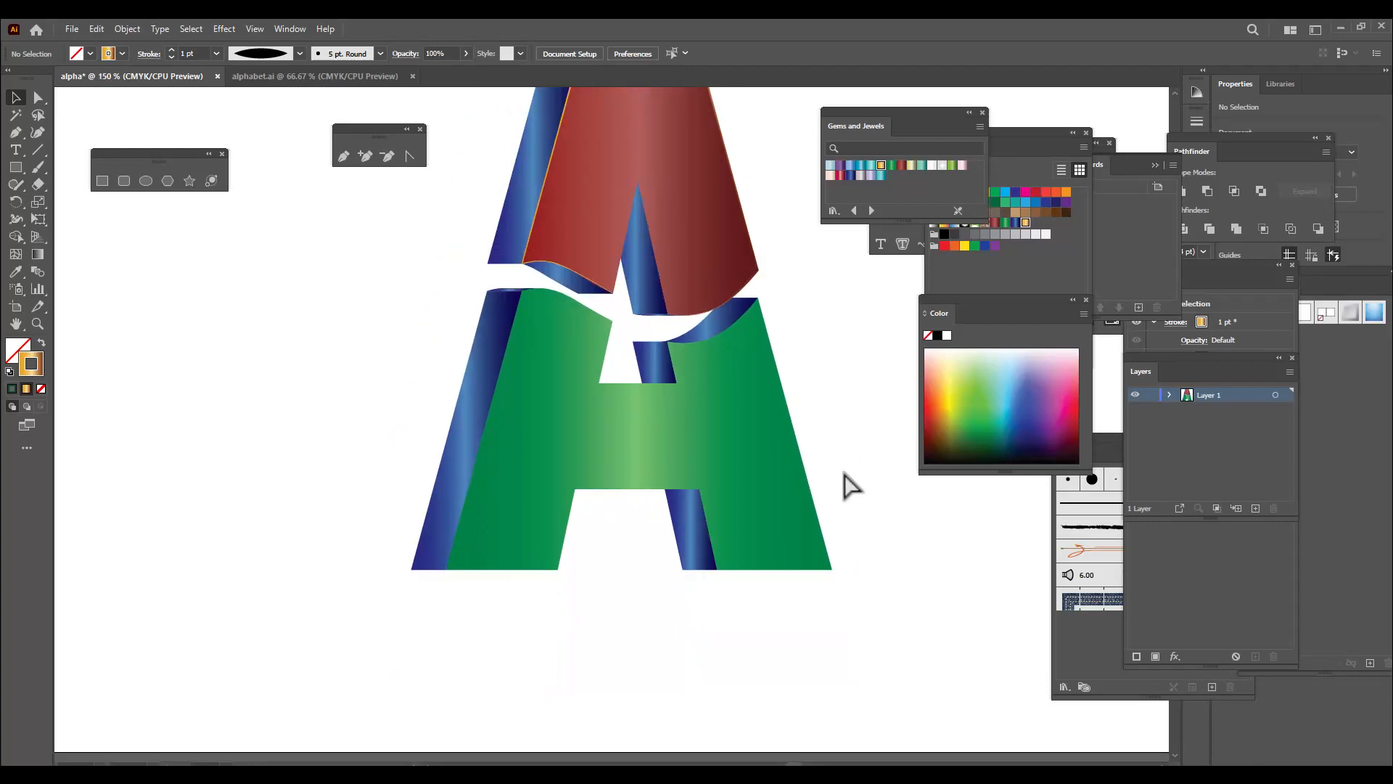
Start an outline path with the Pen tool along the green face's left wavy top edge and down its outer left side
click(342, 157)
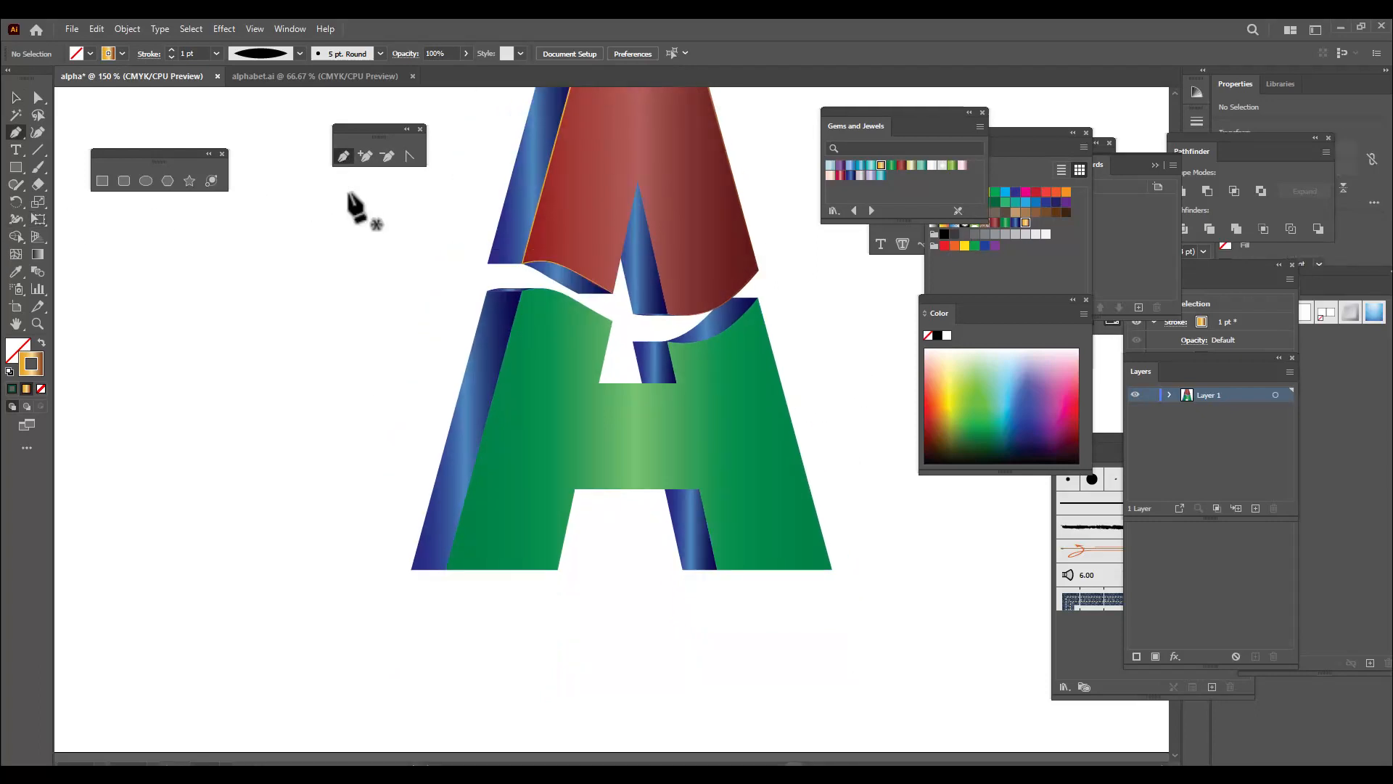
click(611, 320)
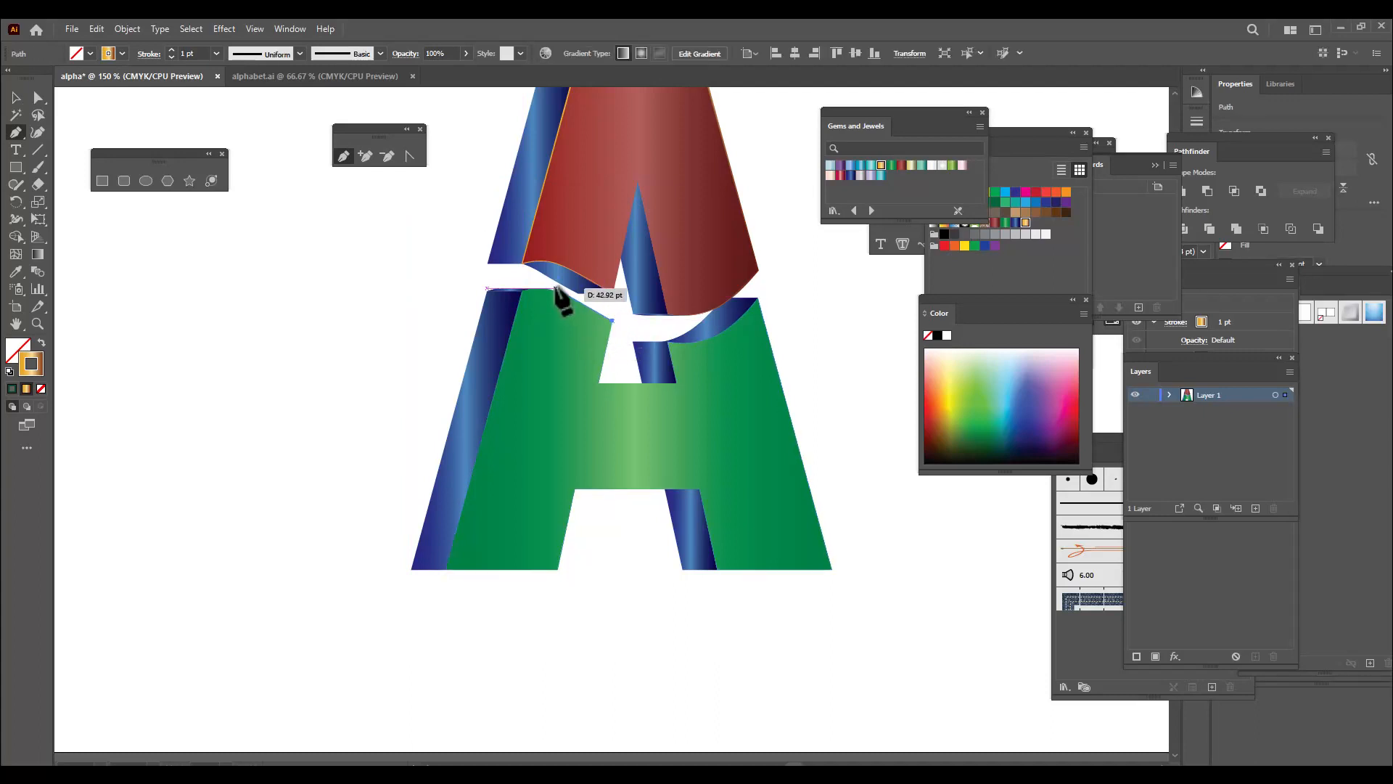
click(559, 290)
drag(559, 292, 548, 289)
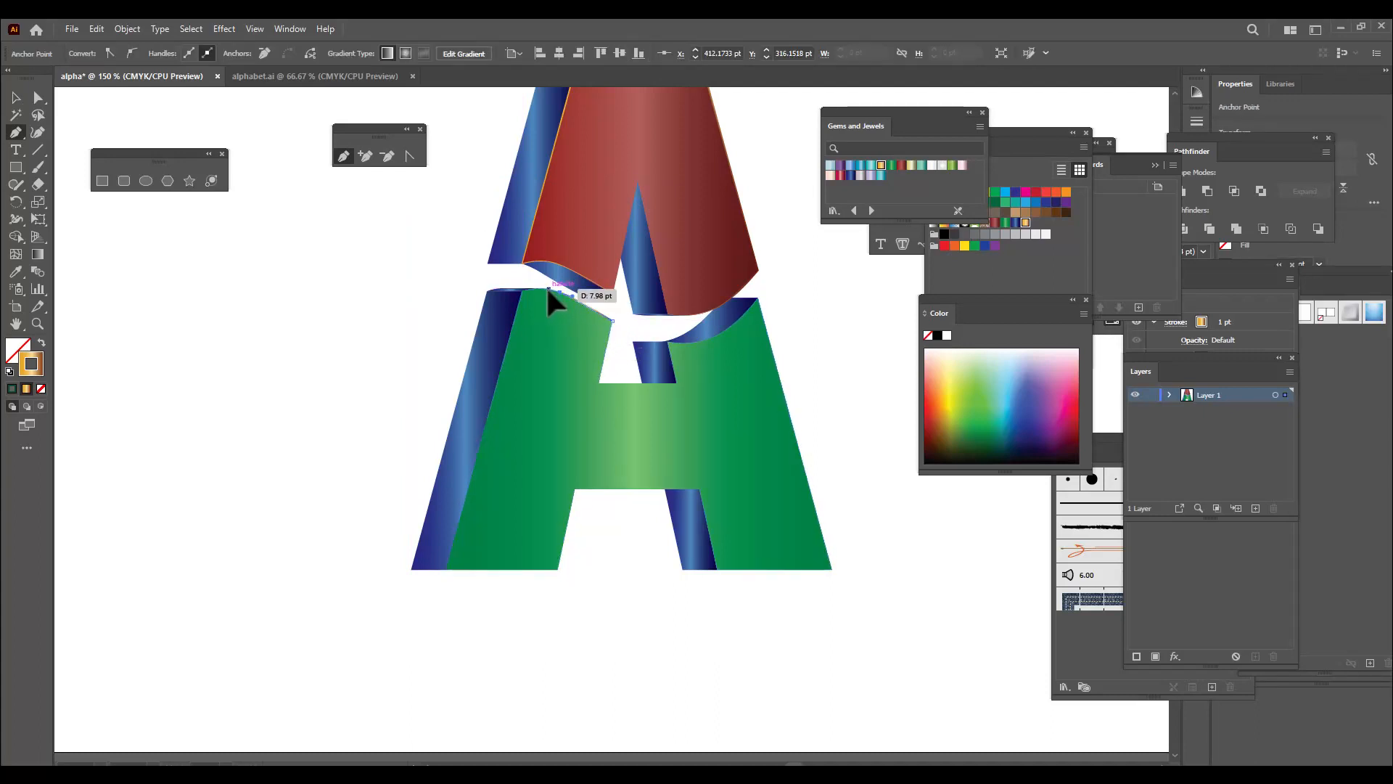
click(522, 289)
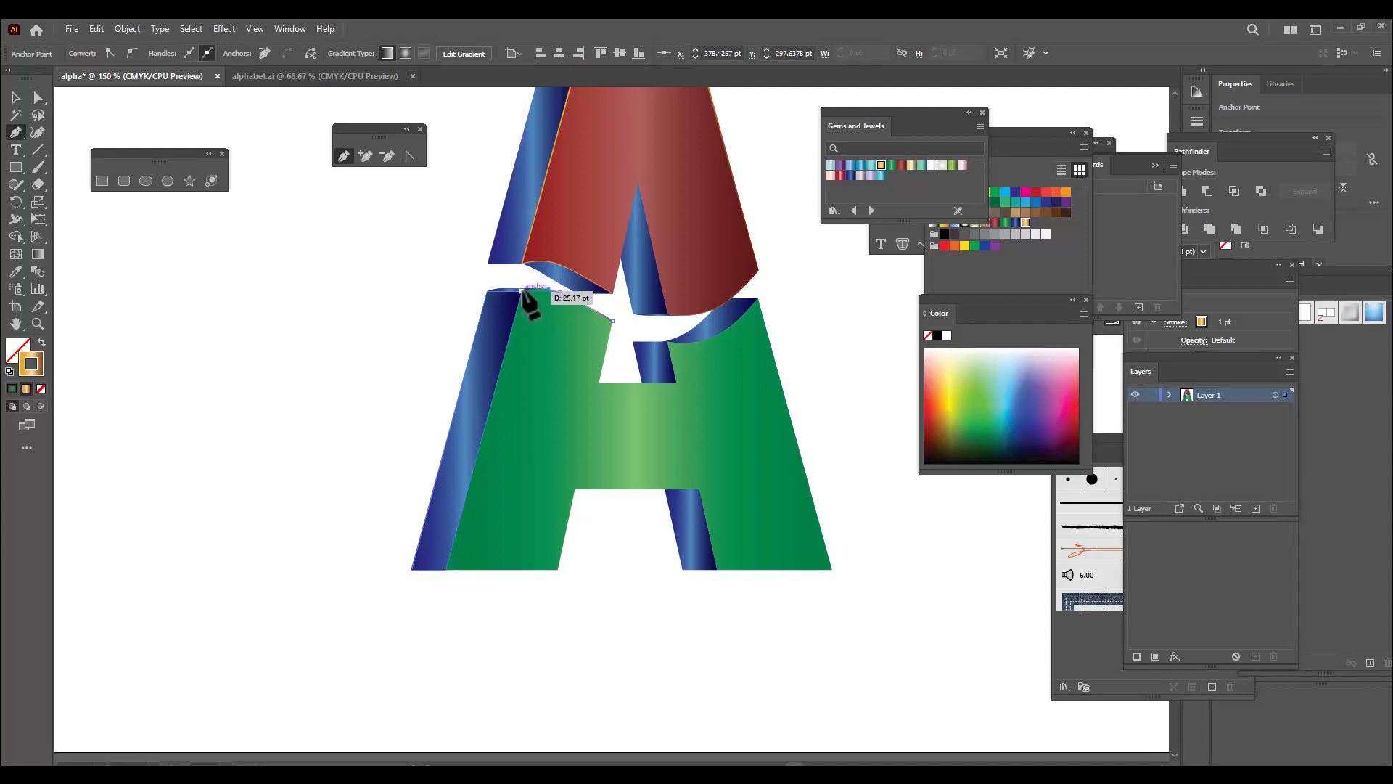
click(444, 569)
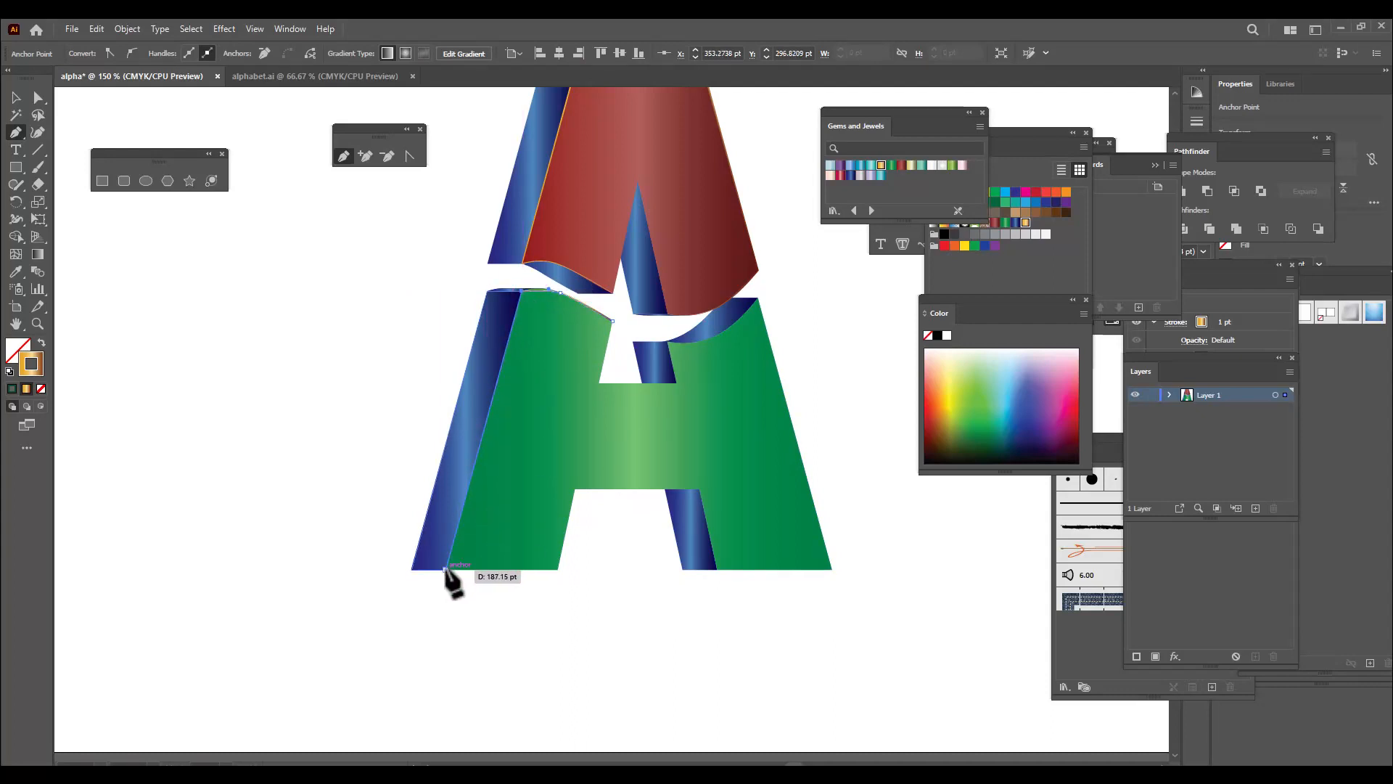
Continue the path around the green face's feet and leg opening, up its outer right side and along the right wavy edge to the inner corner
click(558, 569)
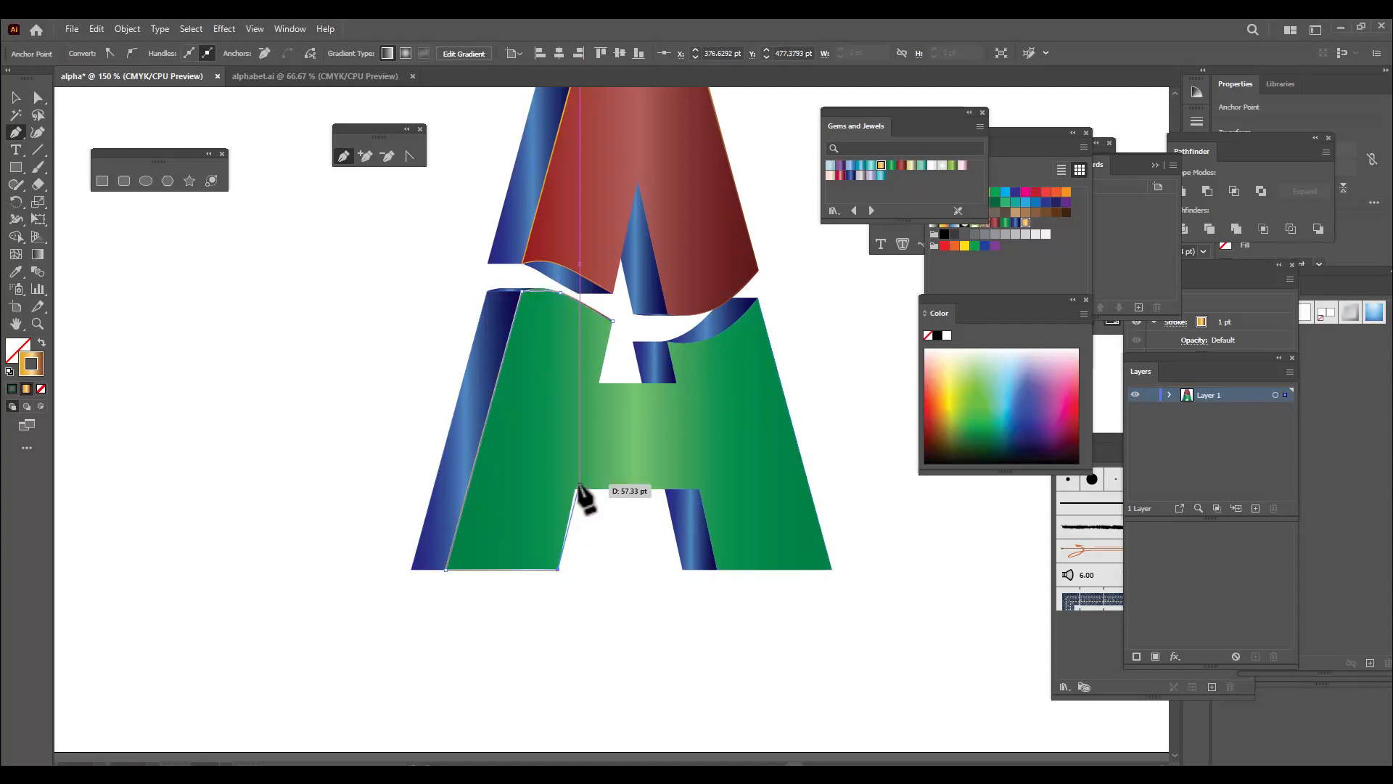
click(575, 489)
click(699, 489)
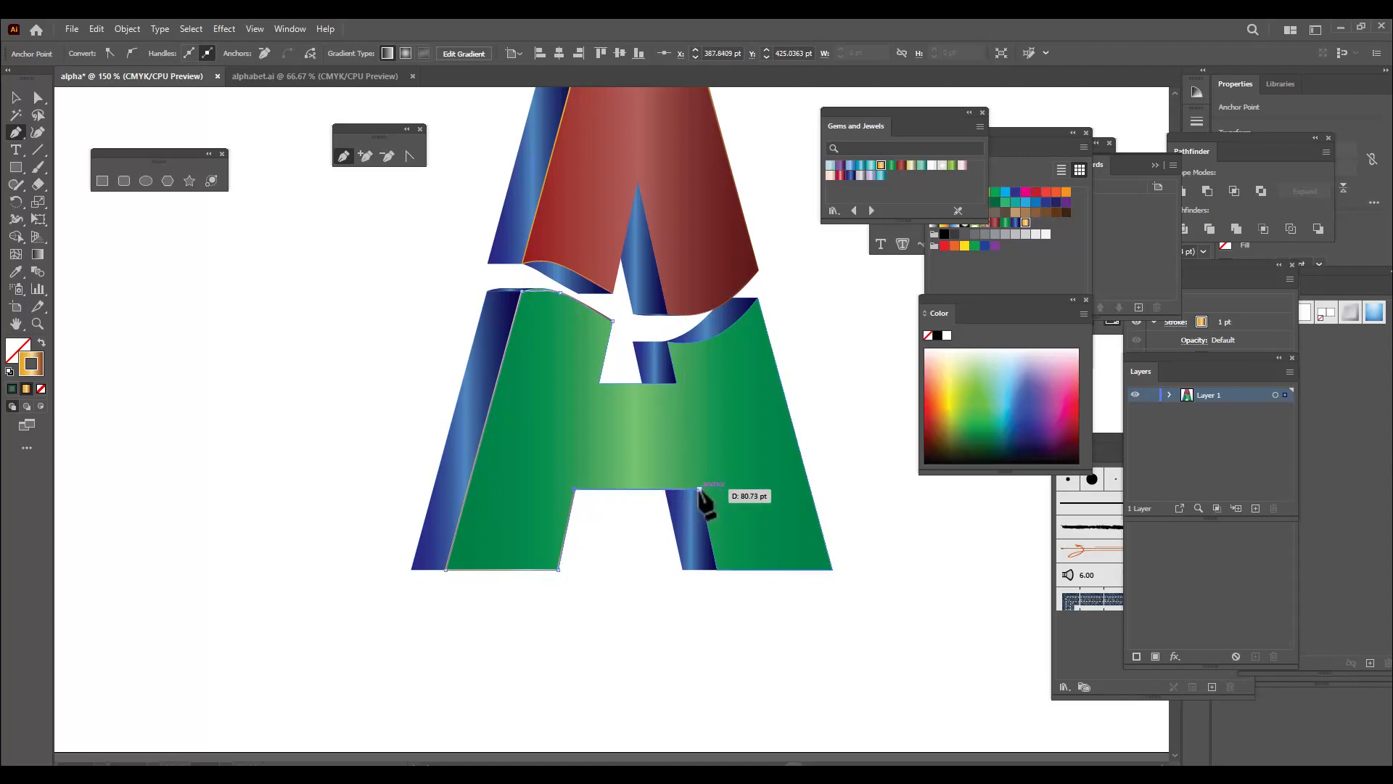
click(717, 569)
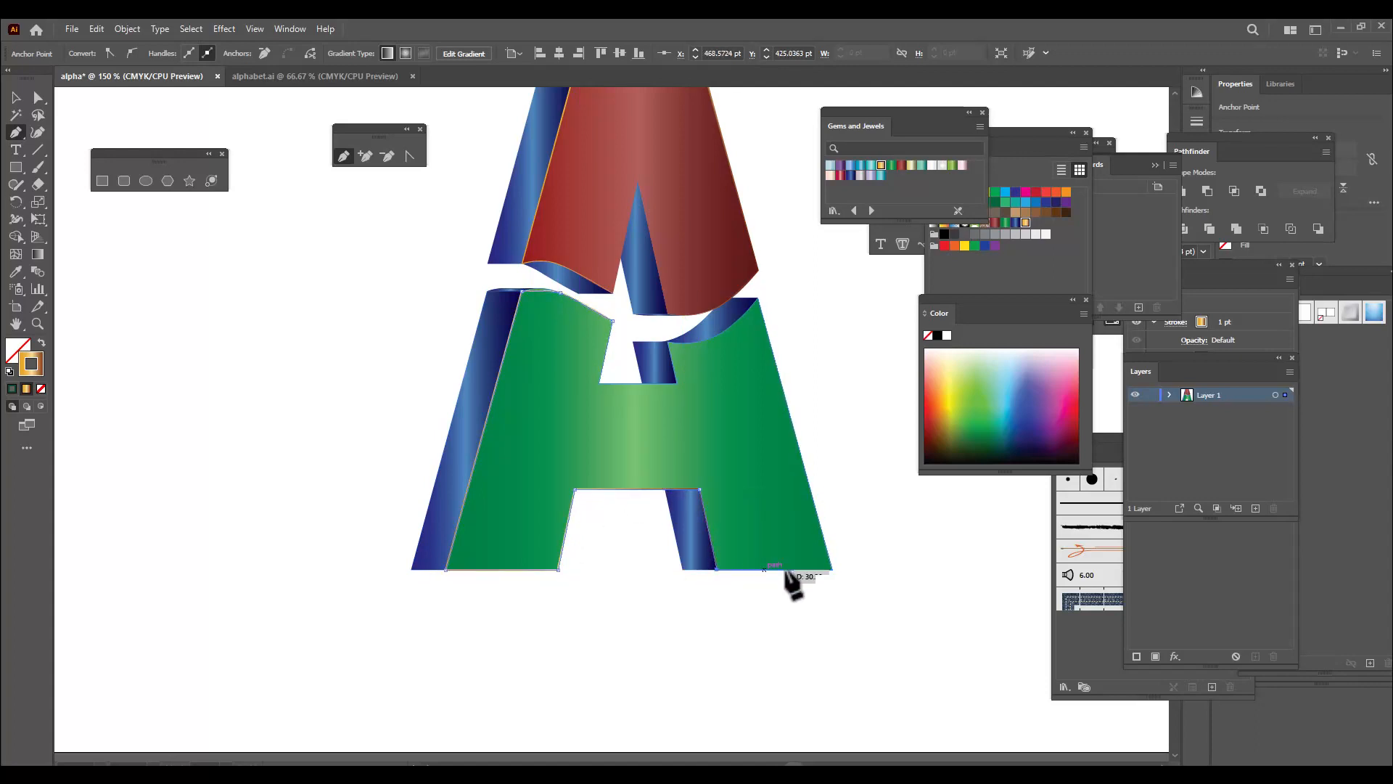
click(832, 569)
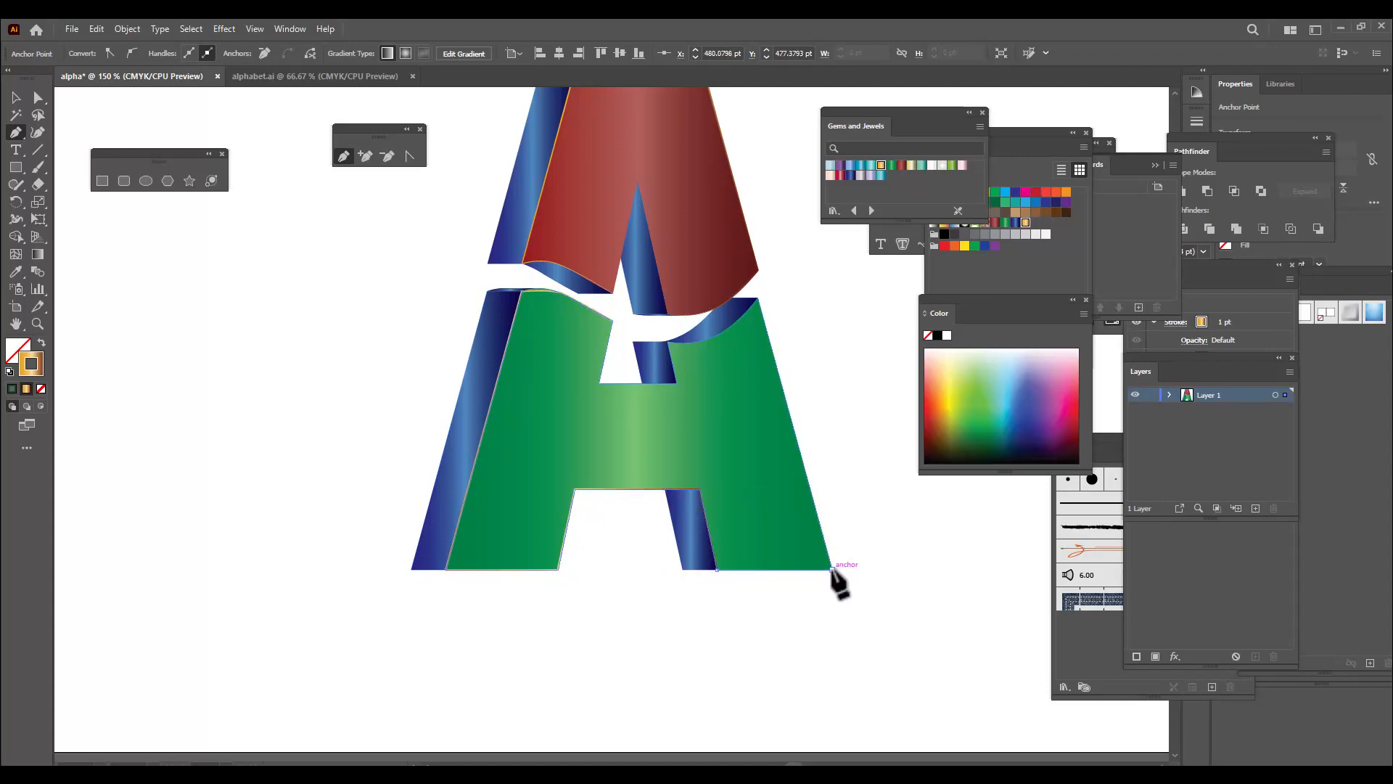
click(756, 298)
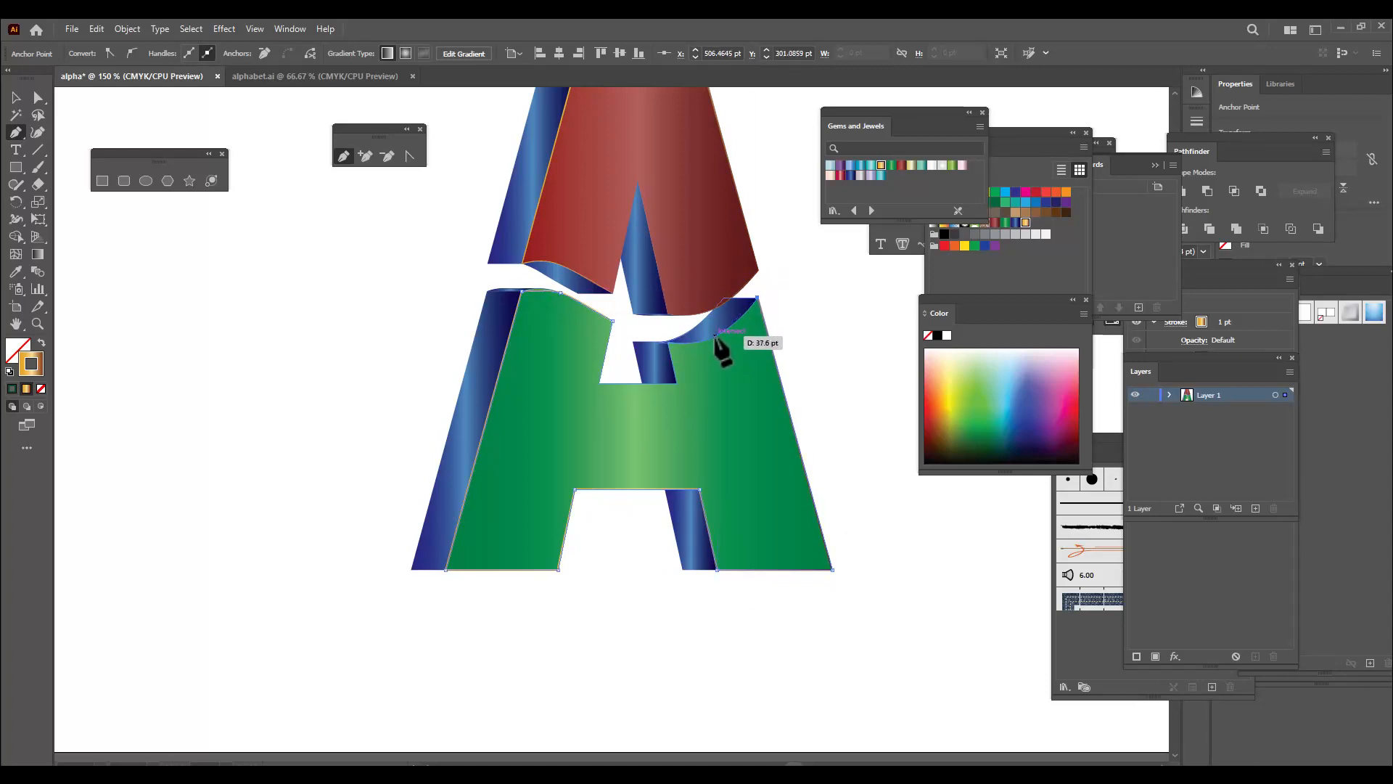
drag(716, 336, 701, 342)
click(666, 341)
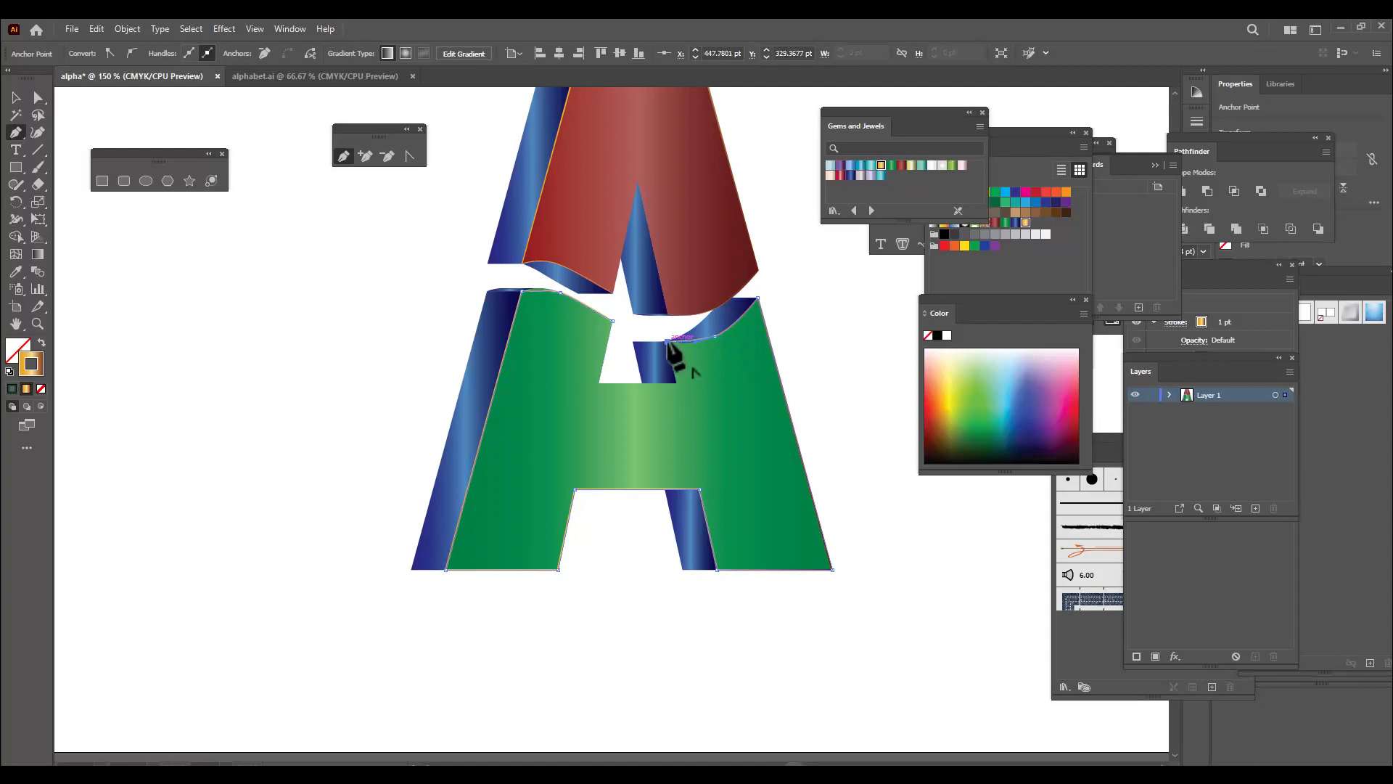
Reshape the outline's right curve with the Direct Selection tool so it follows the green face's wavy edge
click(40, 100)
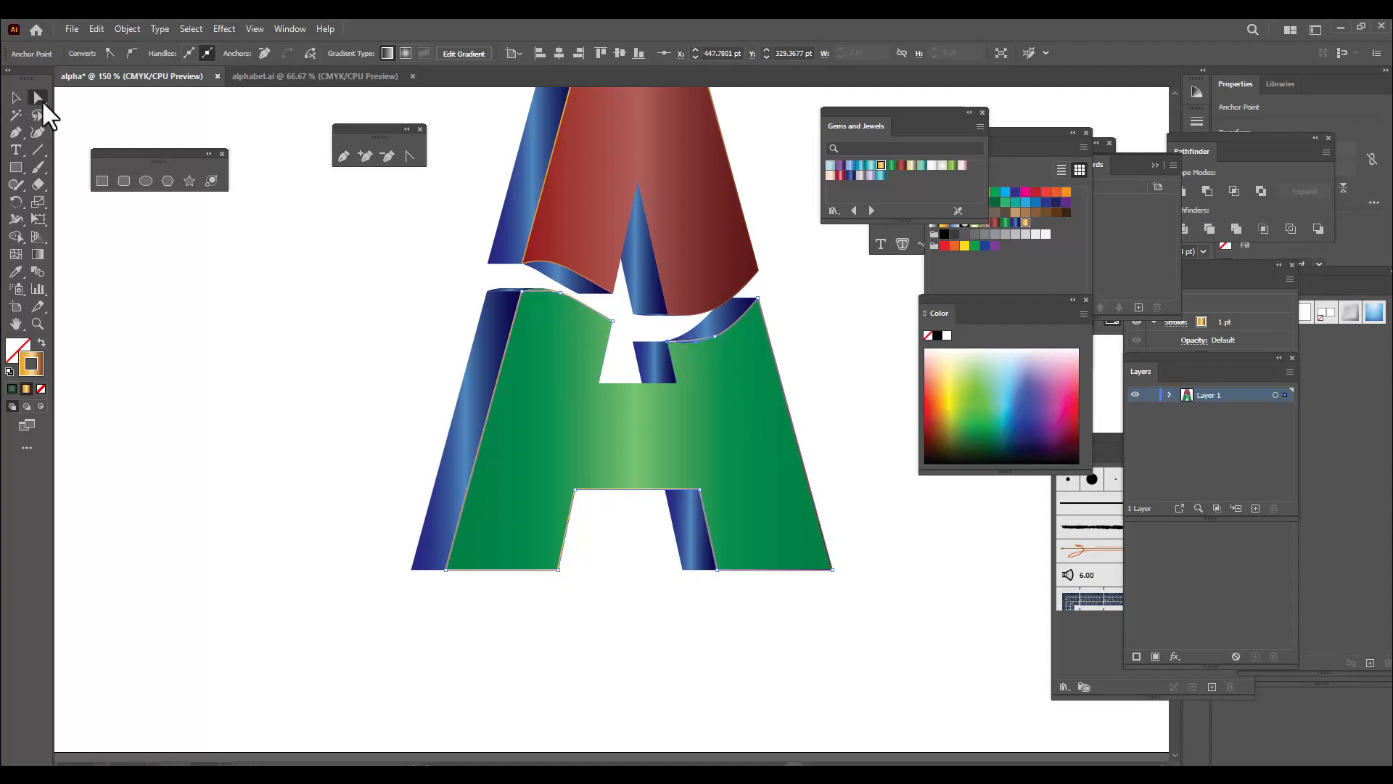
scroll(795, 292, up, 1)
alt+scroll(790, 288, up, 4)
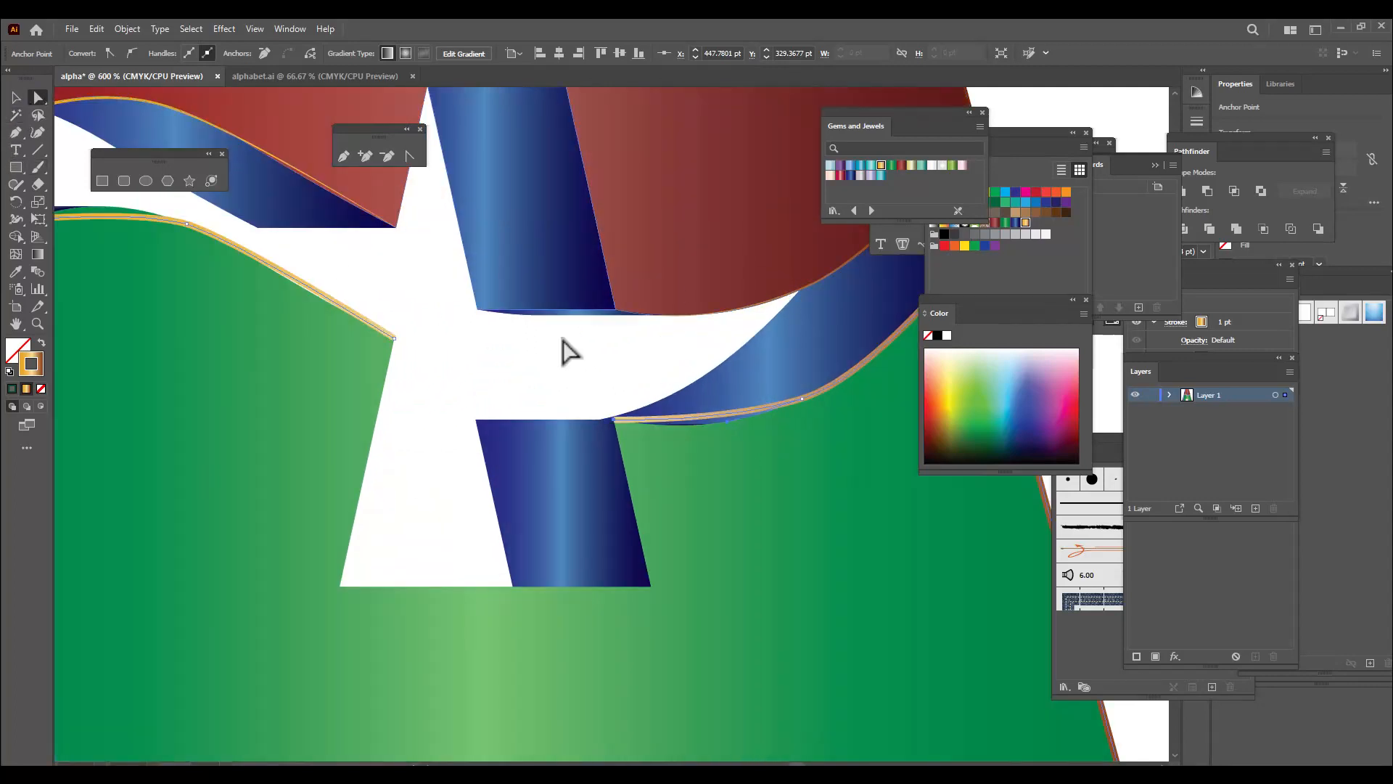
click(613, 421)
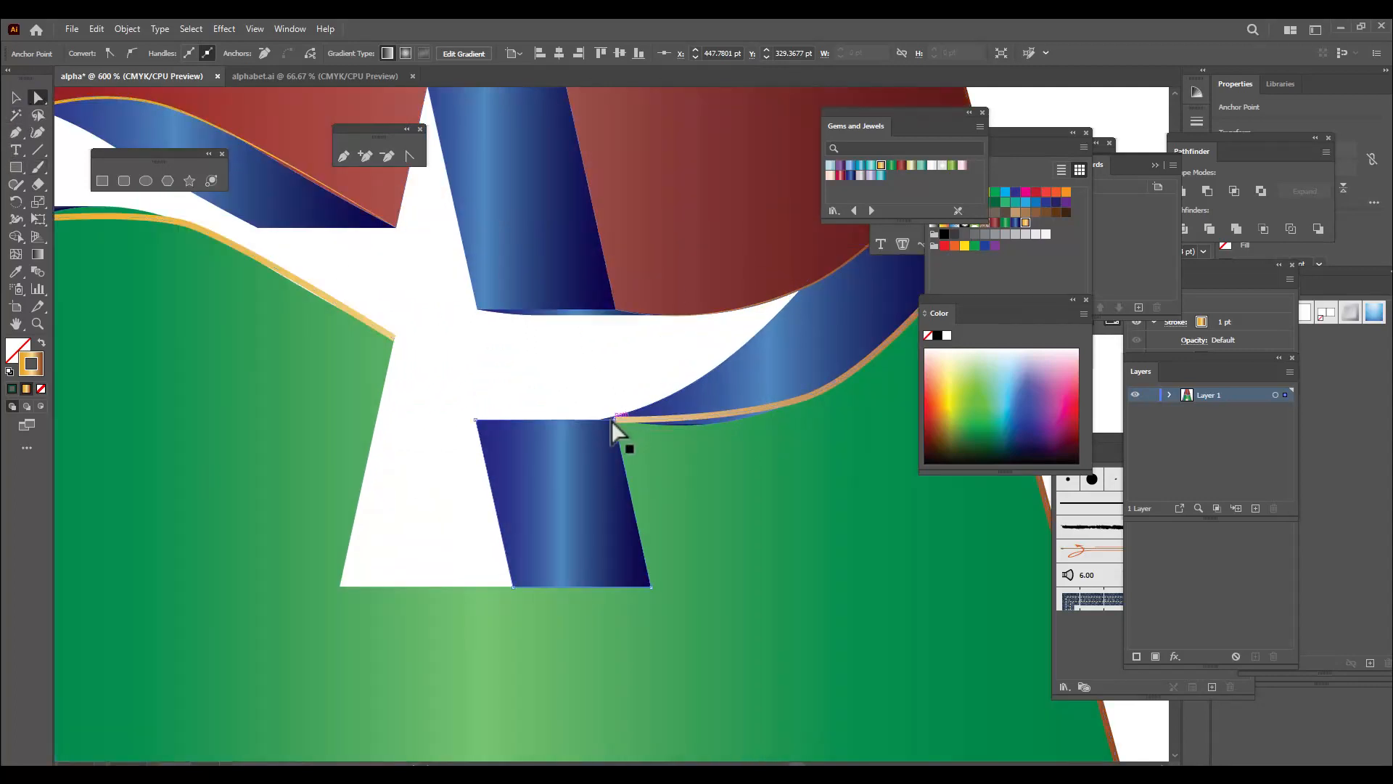
click(819, 392)
click(801, 402)
drag(727, 423, 695, 433)
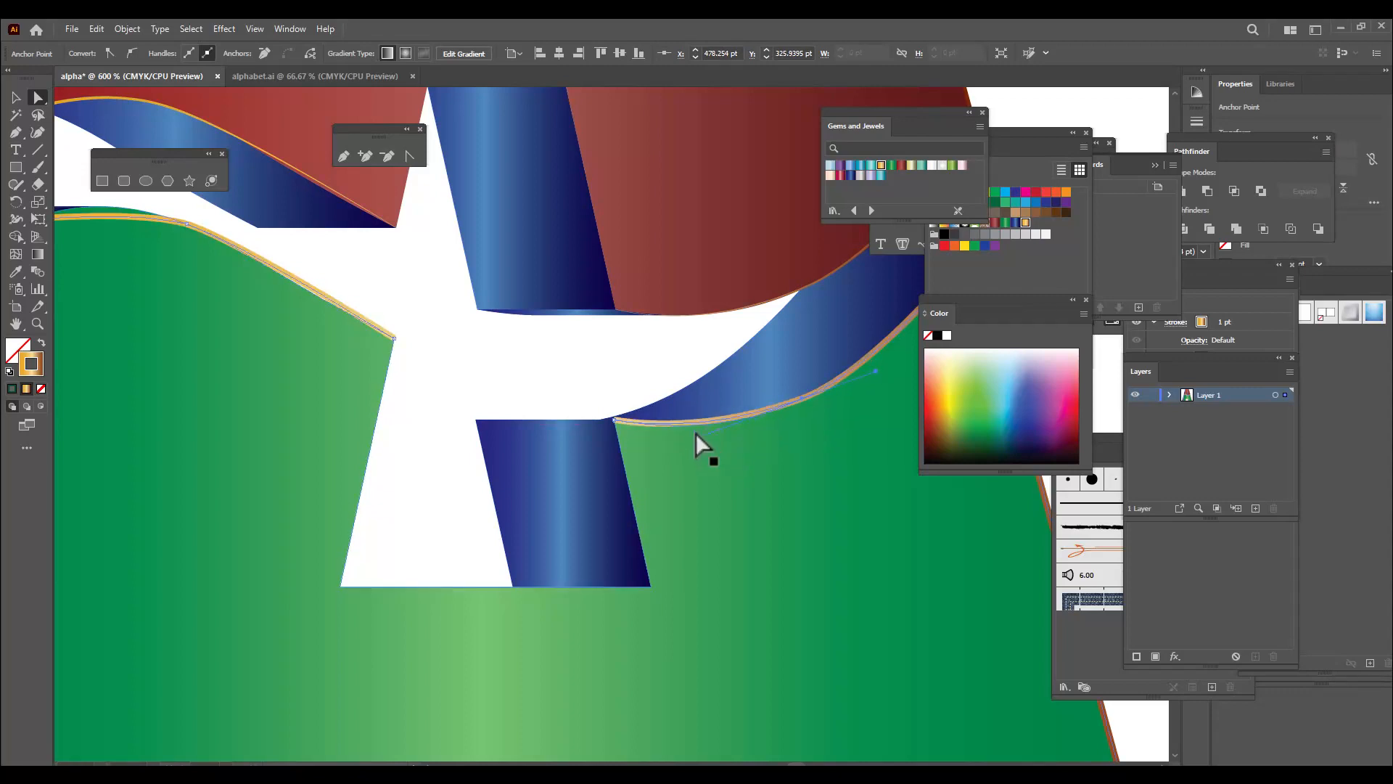
Adjust both handles of the outline's left curve point to match the green face's rounded upper-left edge
key(ctrl+minus)
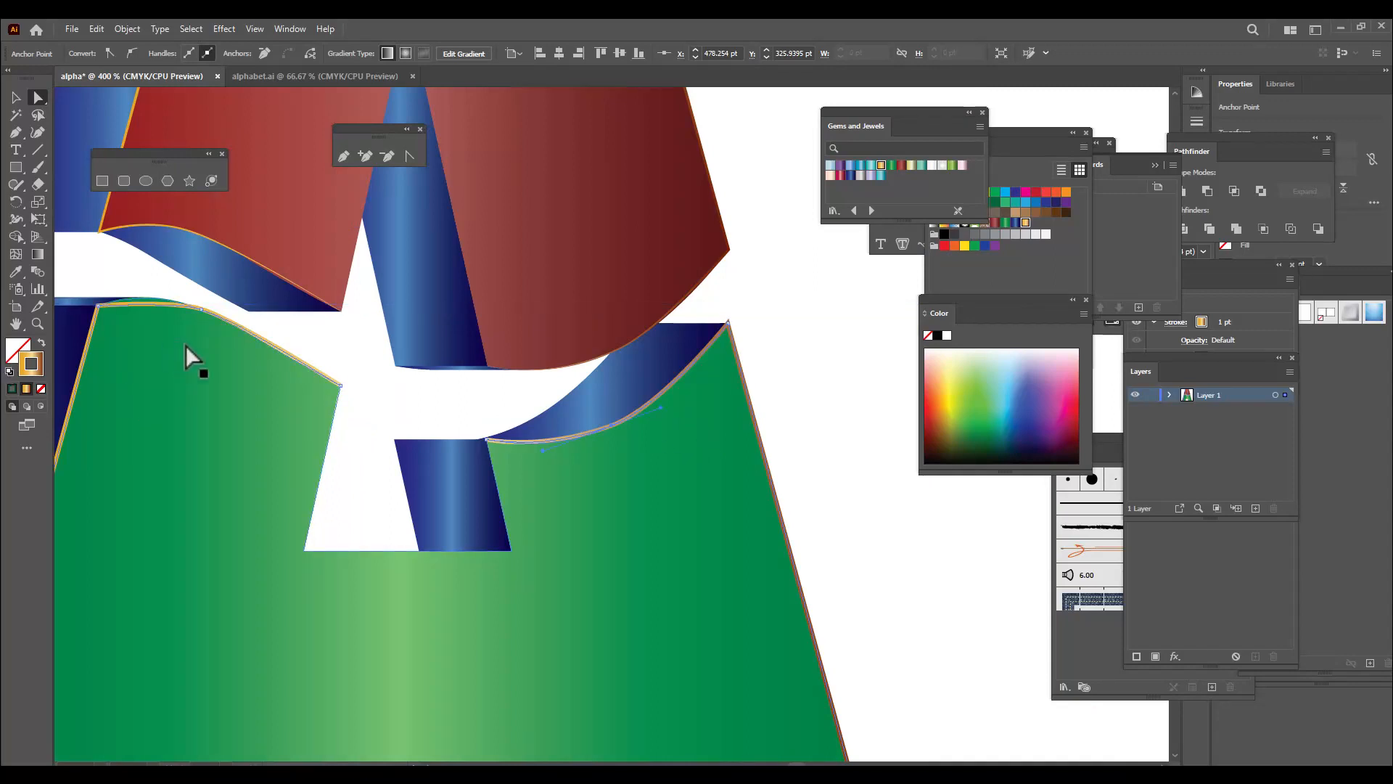
click(202, 316)
key(ctrl+plus)
key(ctrl+plus)
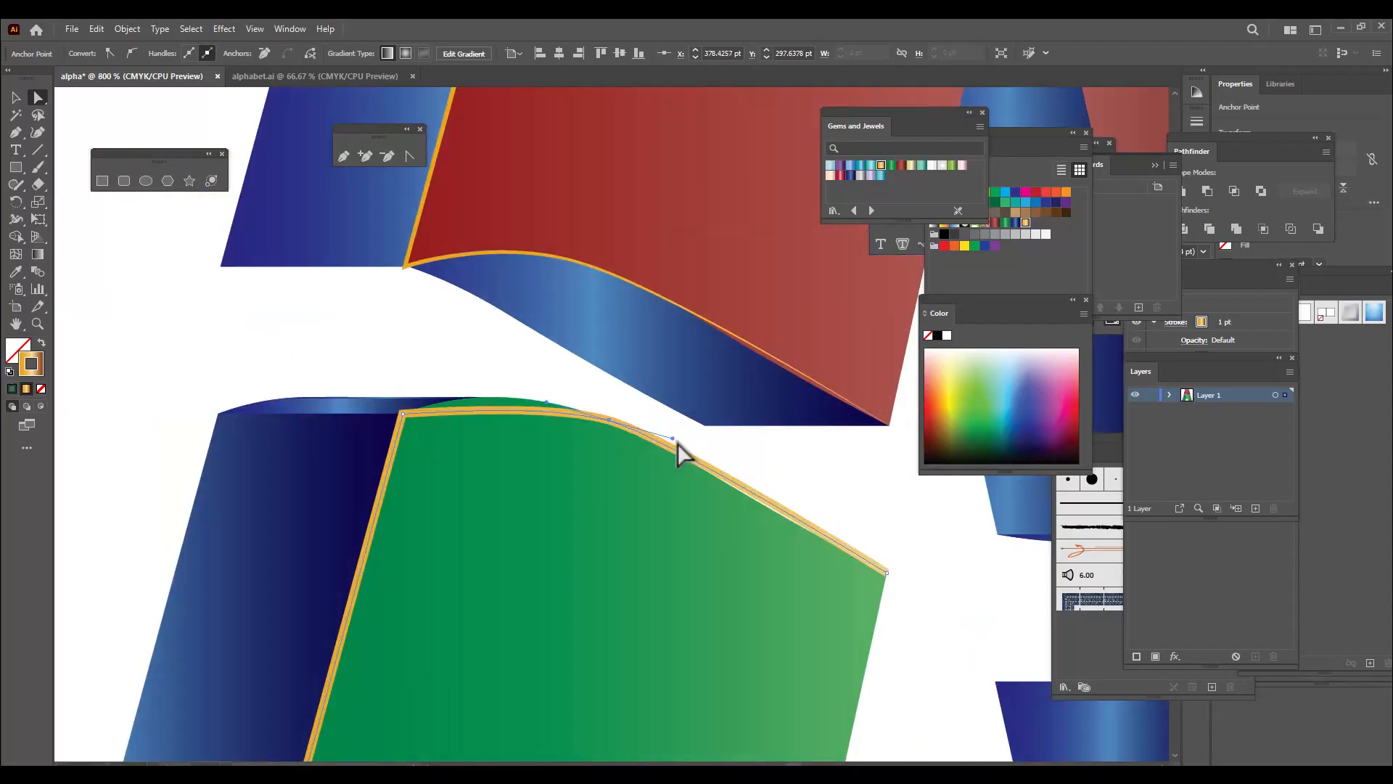
drag(672, 438, 673, 448)
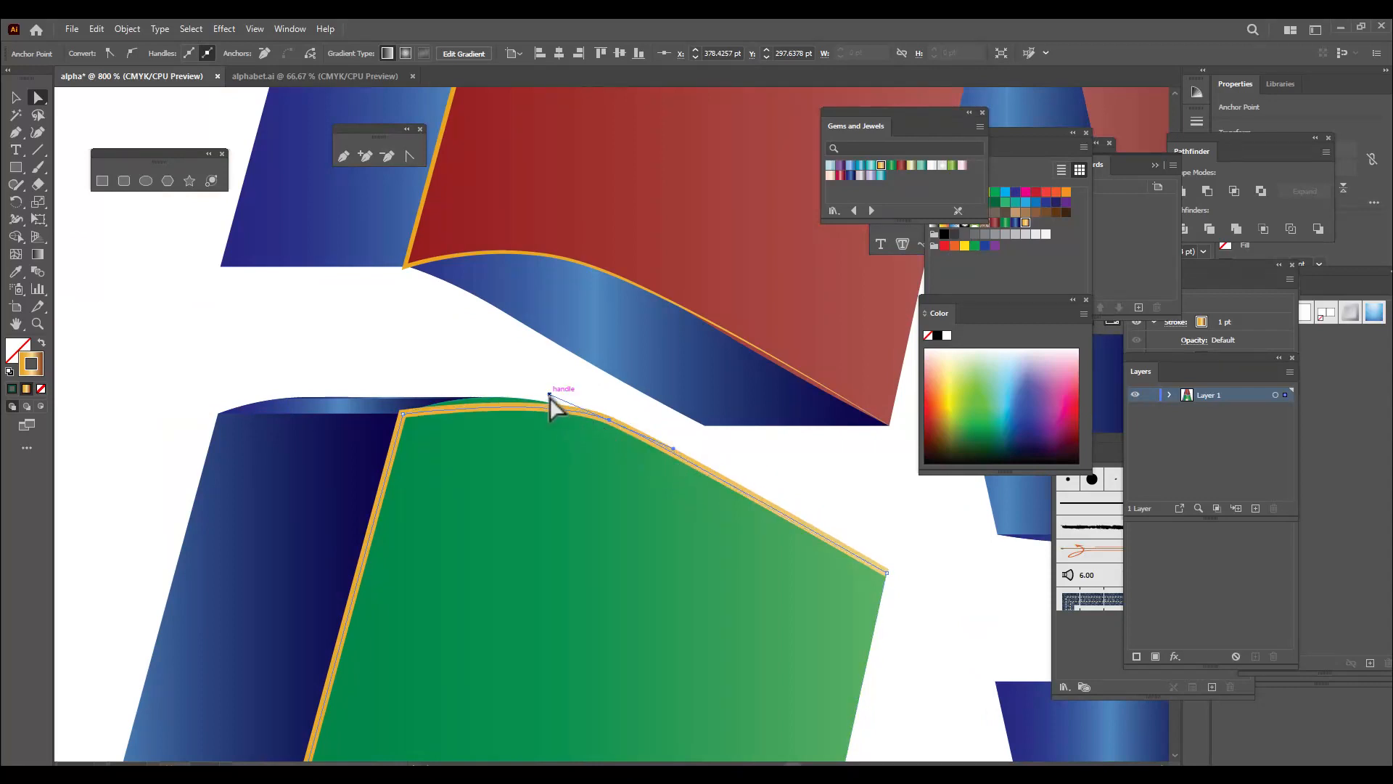
drag(549, 394, 519, 377)
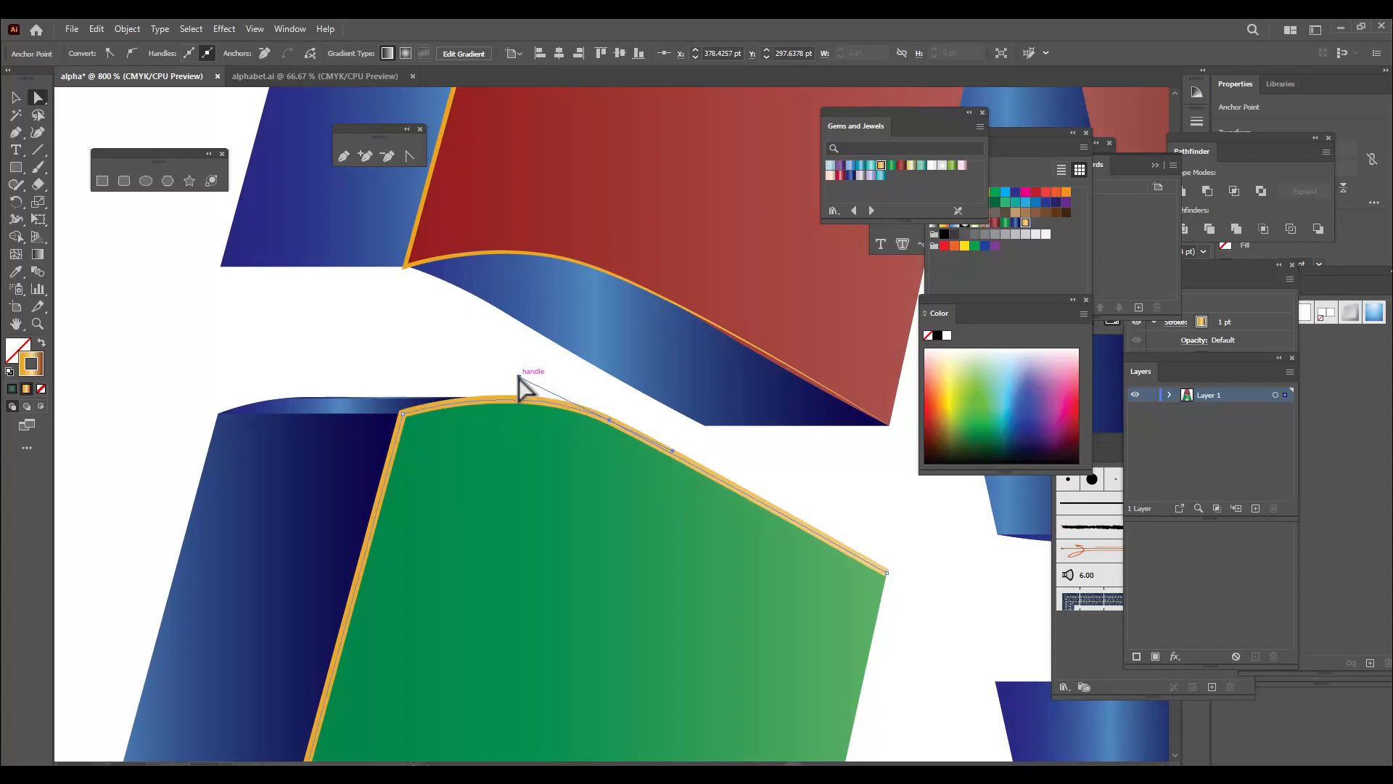
Apply Width Profile 1 to the stroke of the green face's traced outline and deselect it
key(ctrl+minus)
key(ctrl+minus)
key(ctrl+minus)
key(ctrl+minus)
key(ctrl+minus)
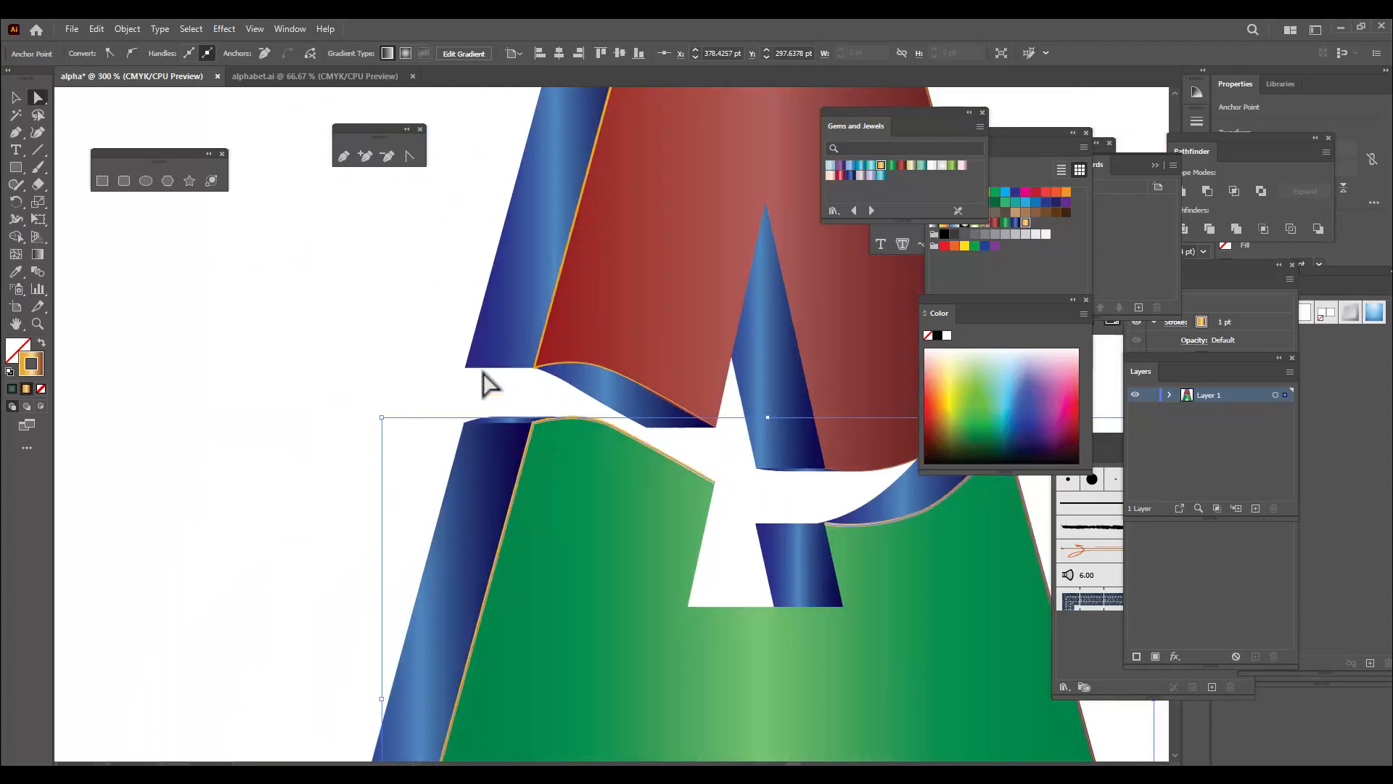
scroll(474, 340, down, 1)
click(16, 99)
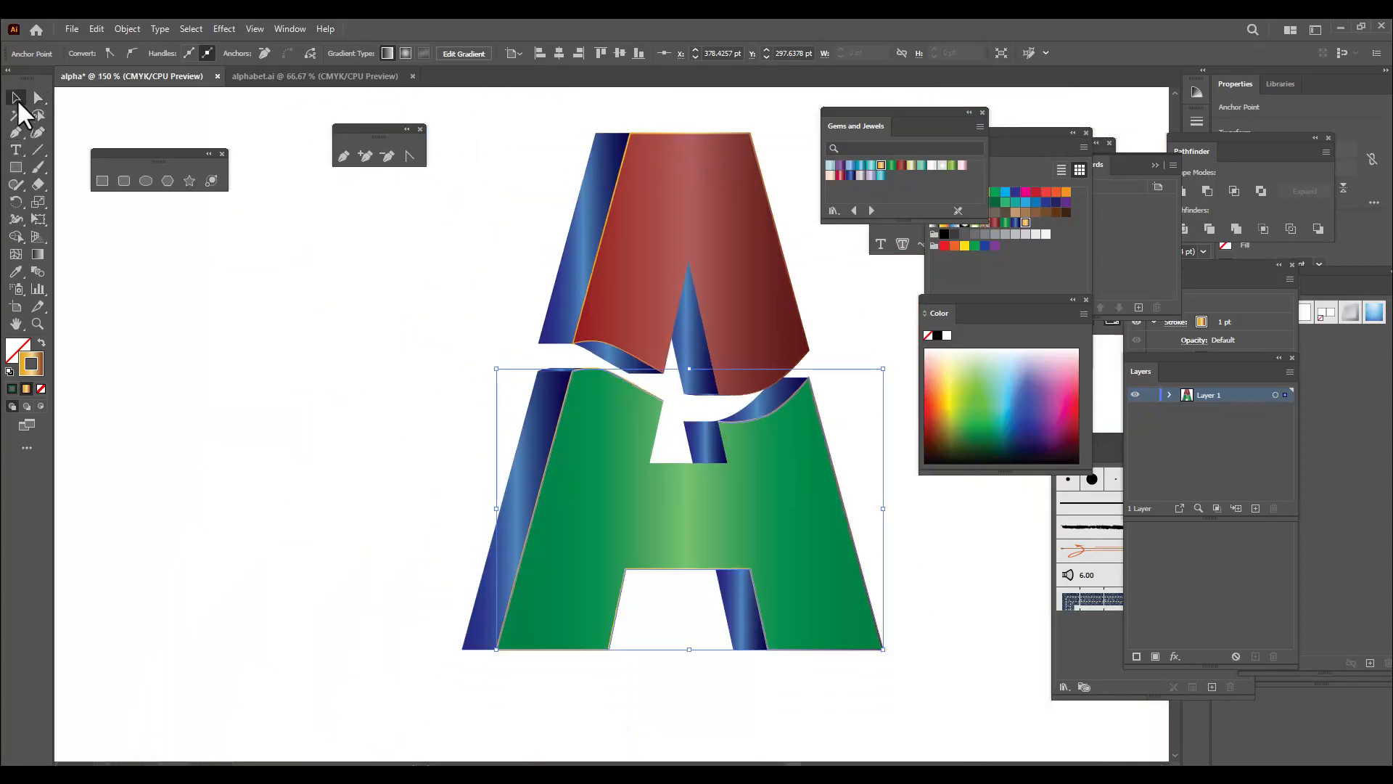
click(391, 305)
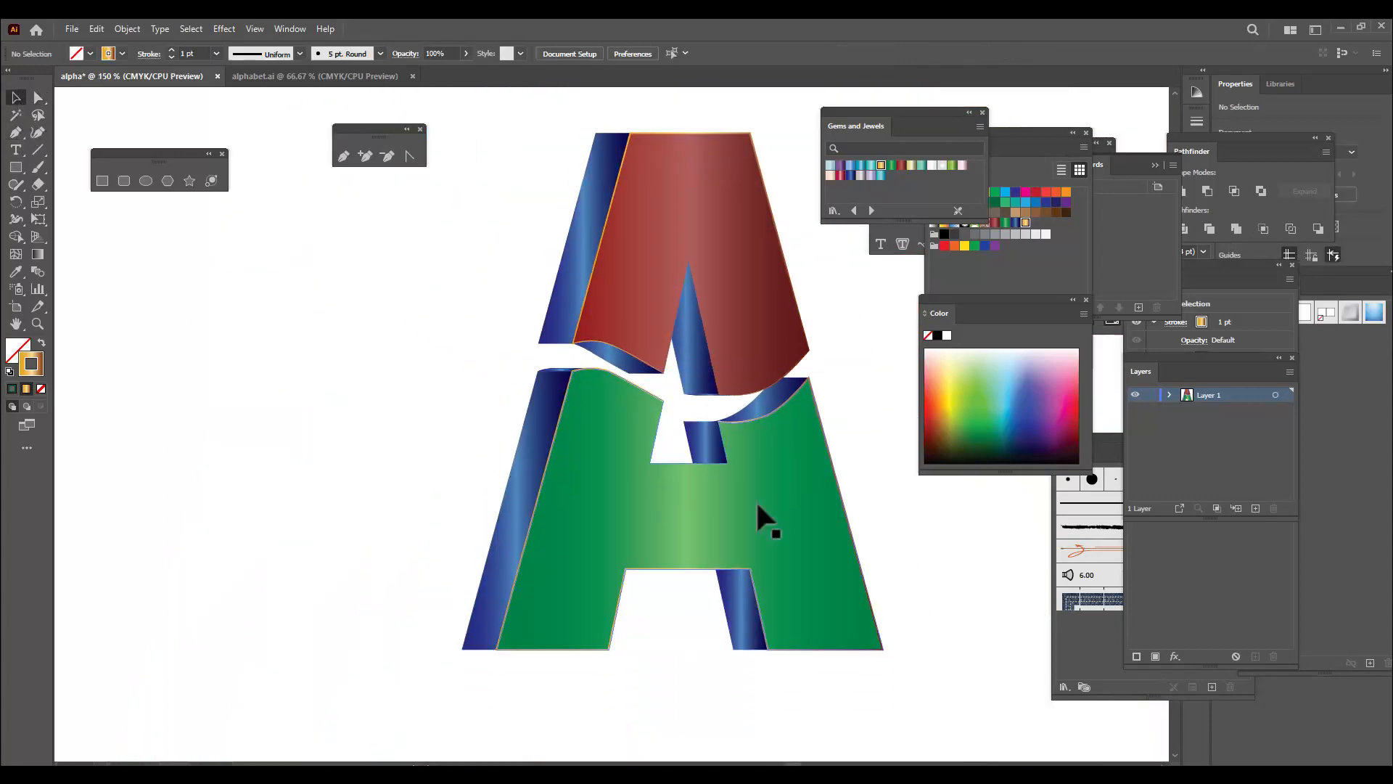
click(844, 492)
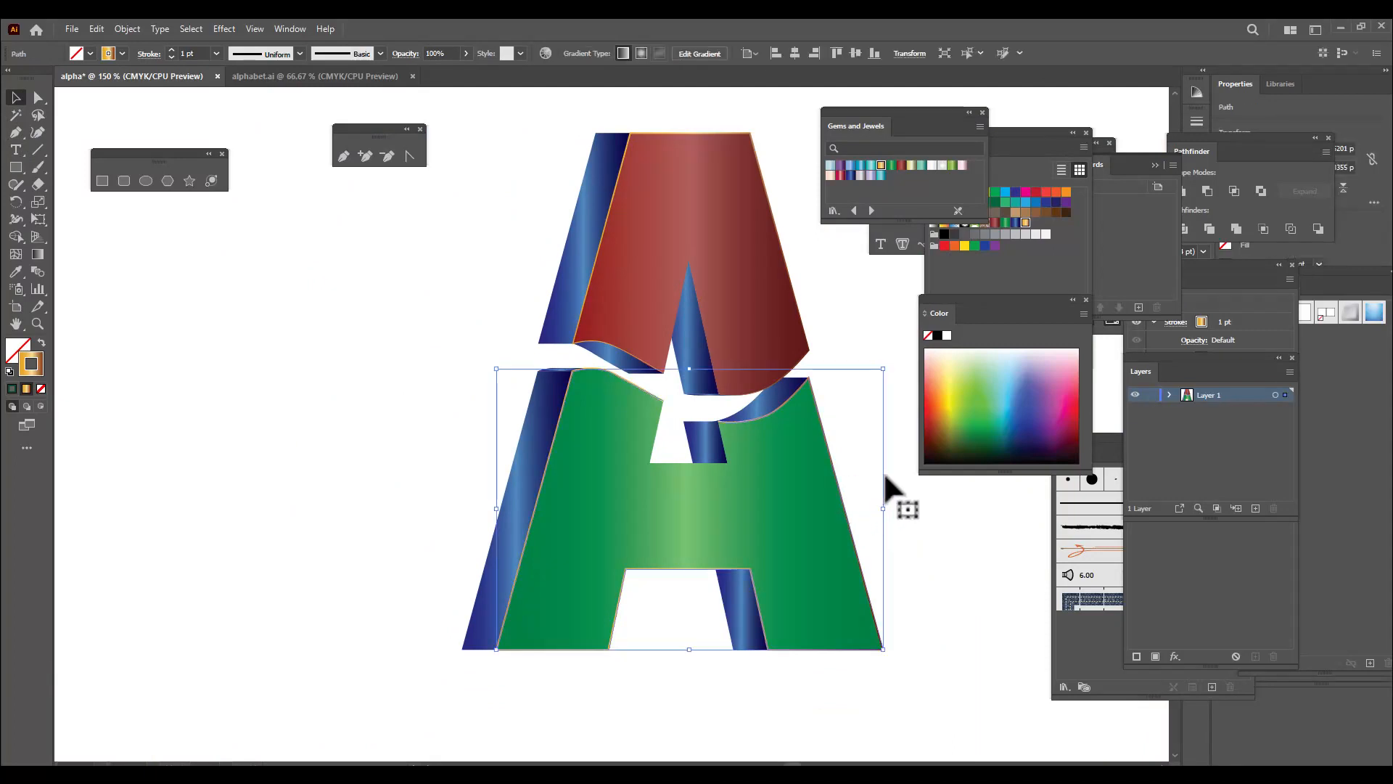
click(299, 54)
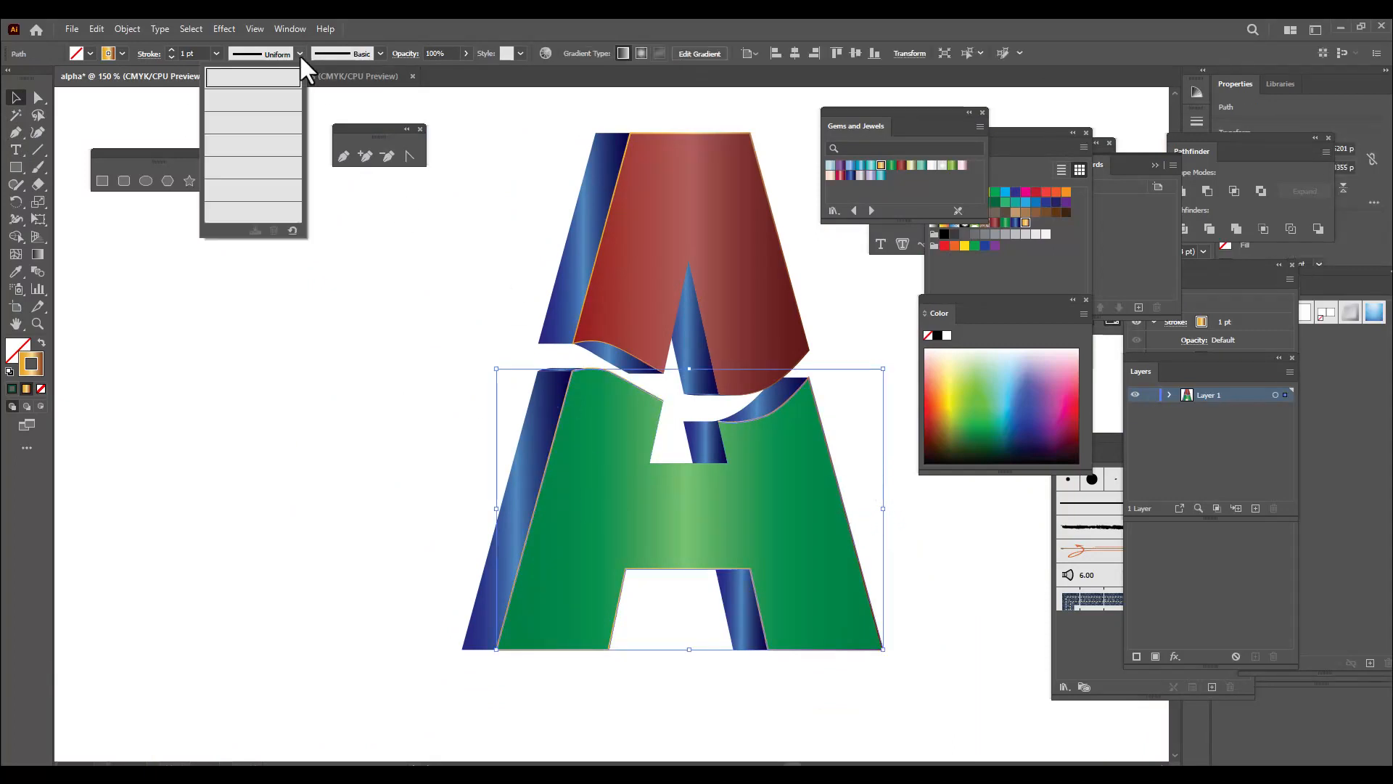
click(250, 113)
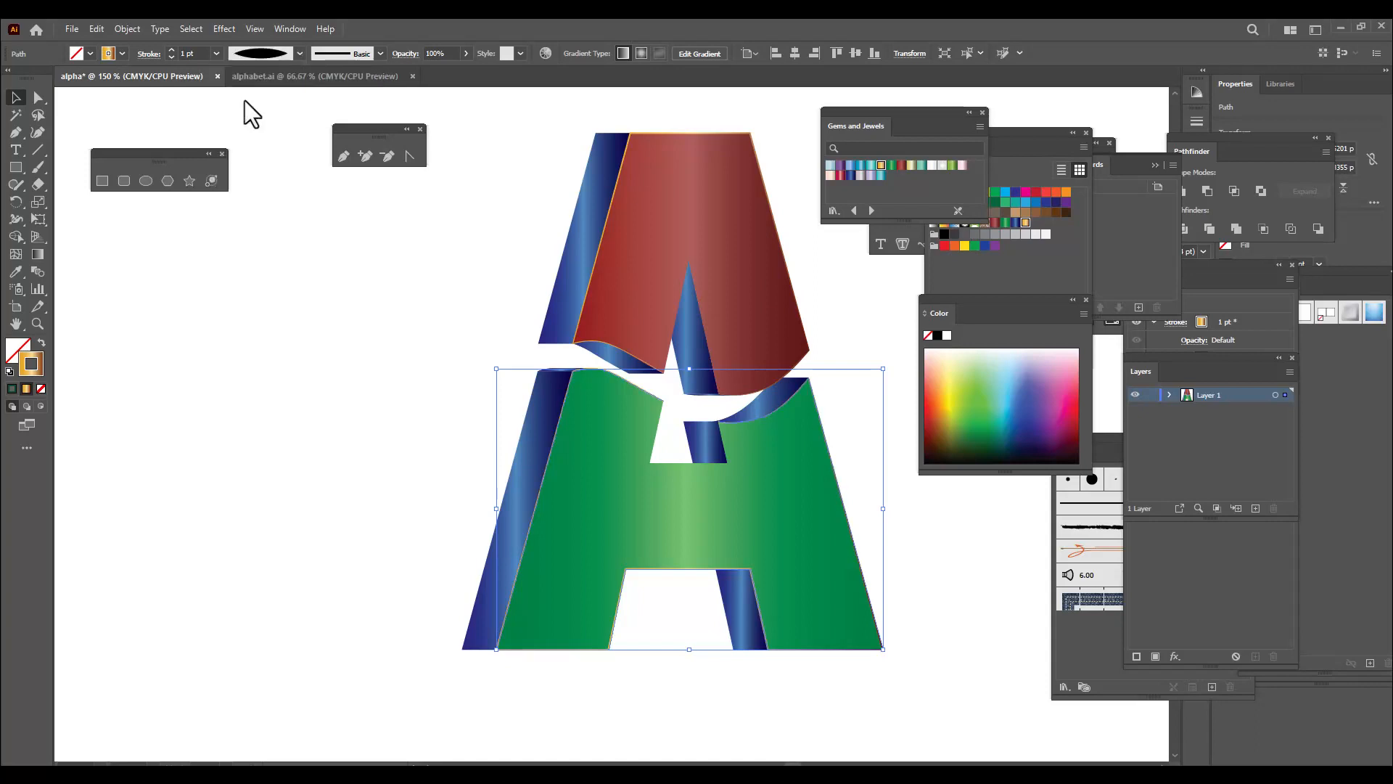
click(225, 301)
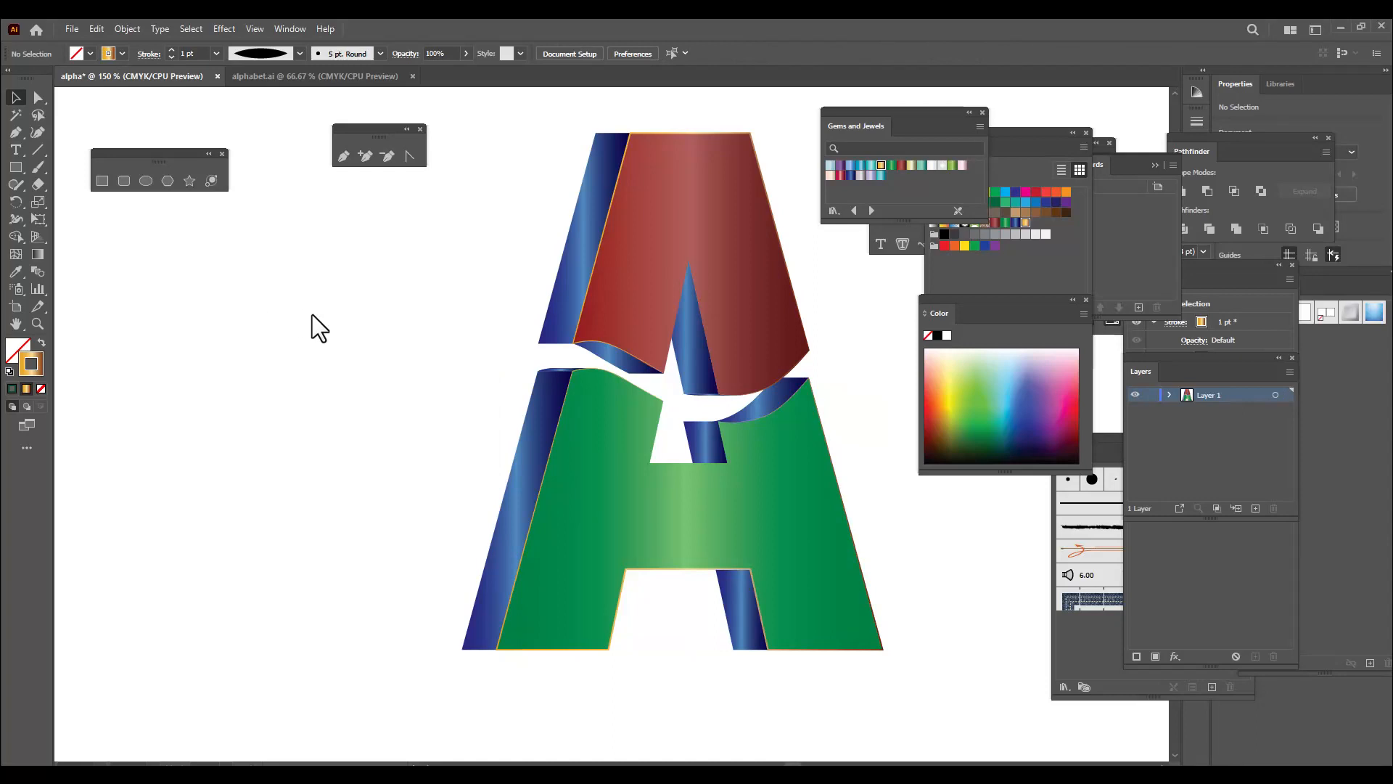
Move the floating Gems and Jewels, type tools, Swatches, Color and Symbols panels away from the artboard
key(ctrl+minus)
key(ctrl+minus)
key(ctrl+plus)
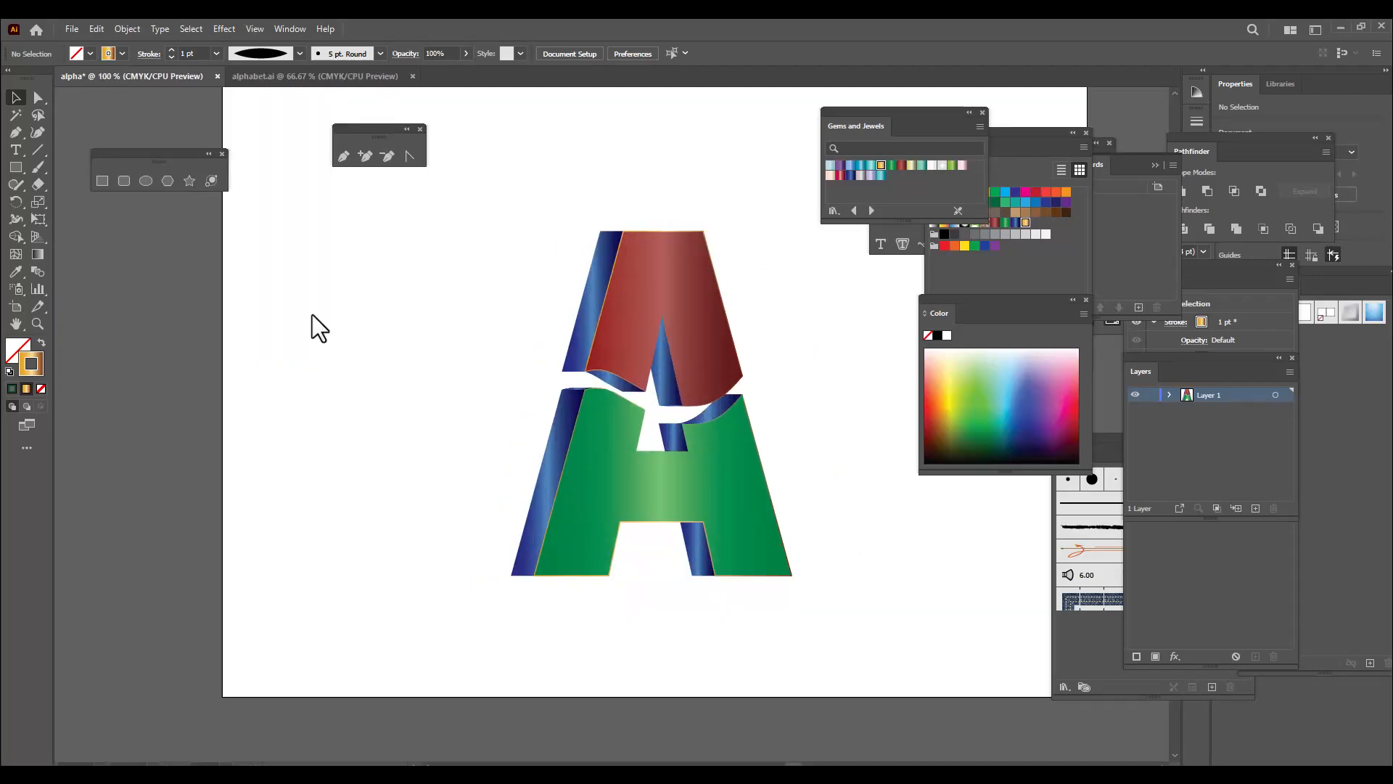
drag(911, 124, 1036, 125)
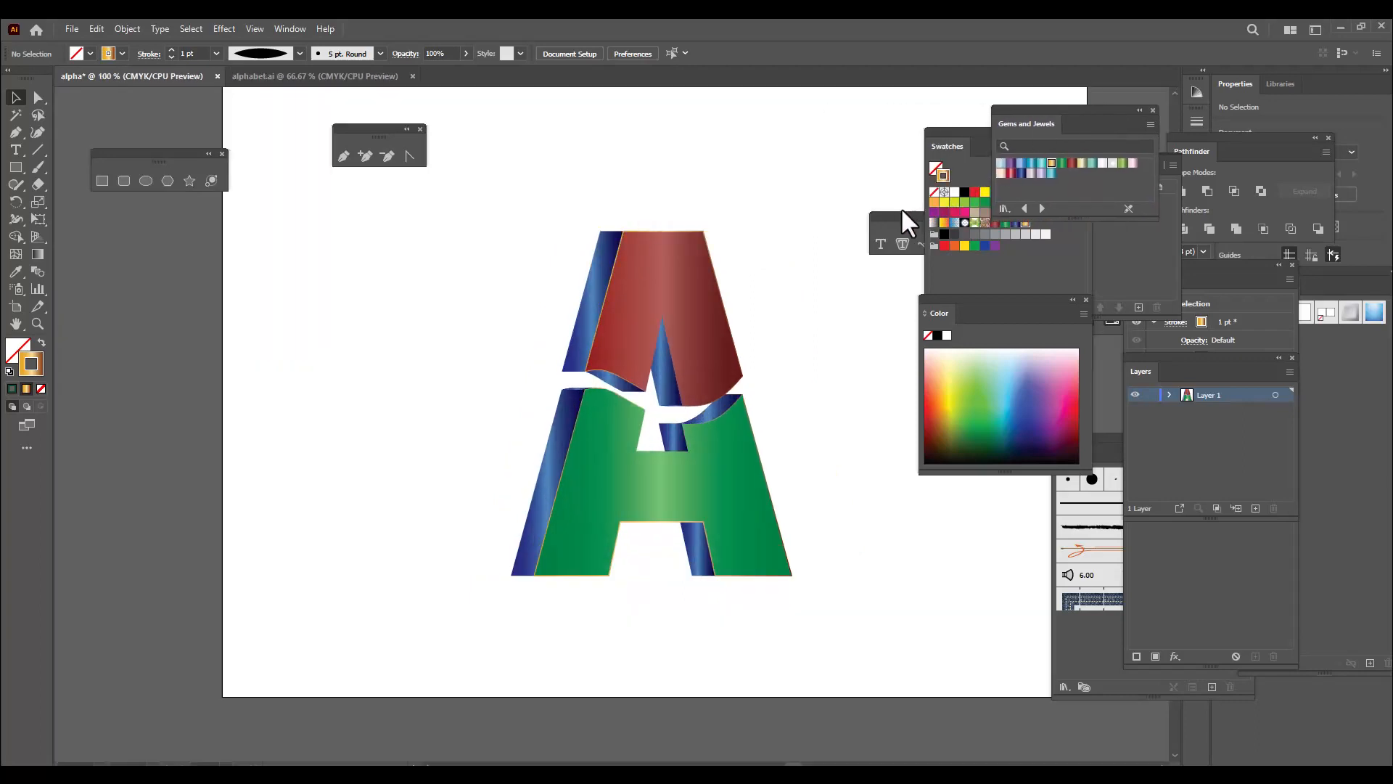
drag(901, 211, 1051, 198)
drag(956, 133, 1102, 125)
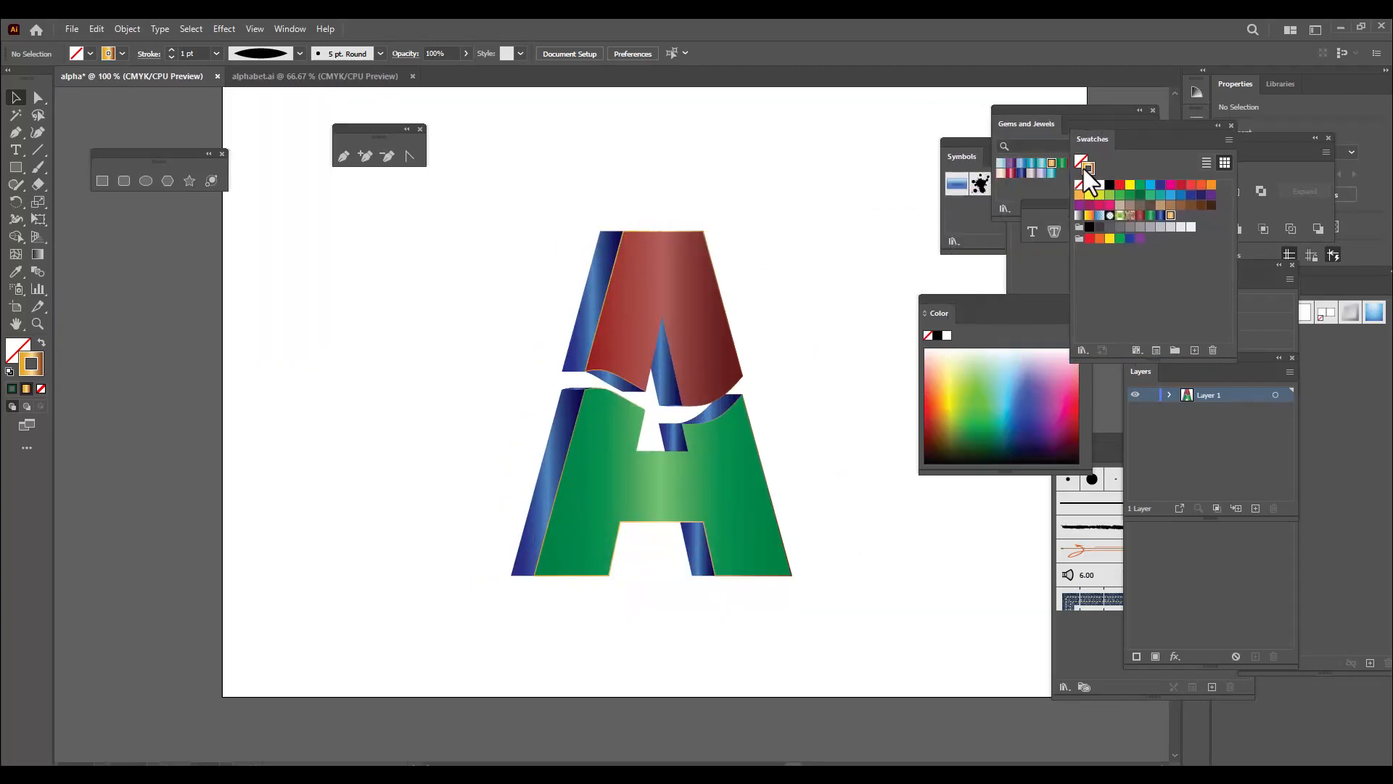
drag(956, 294, 1109, 277)
drag(973, 144, 1123, 145)
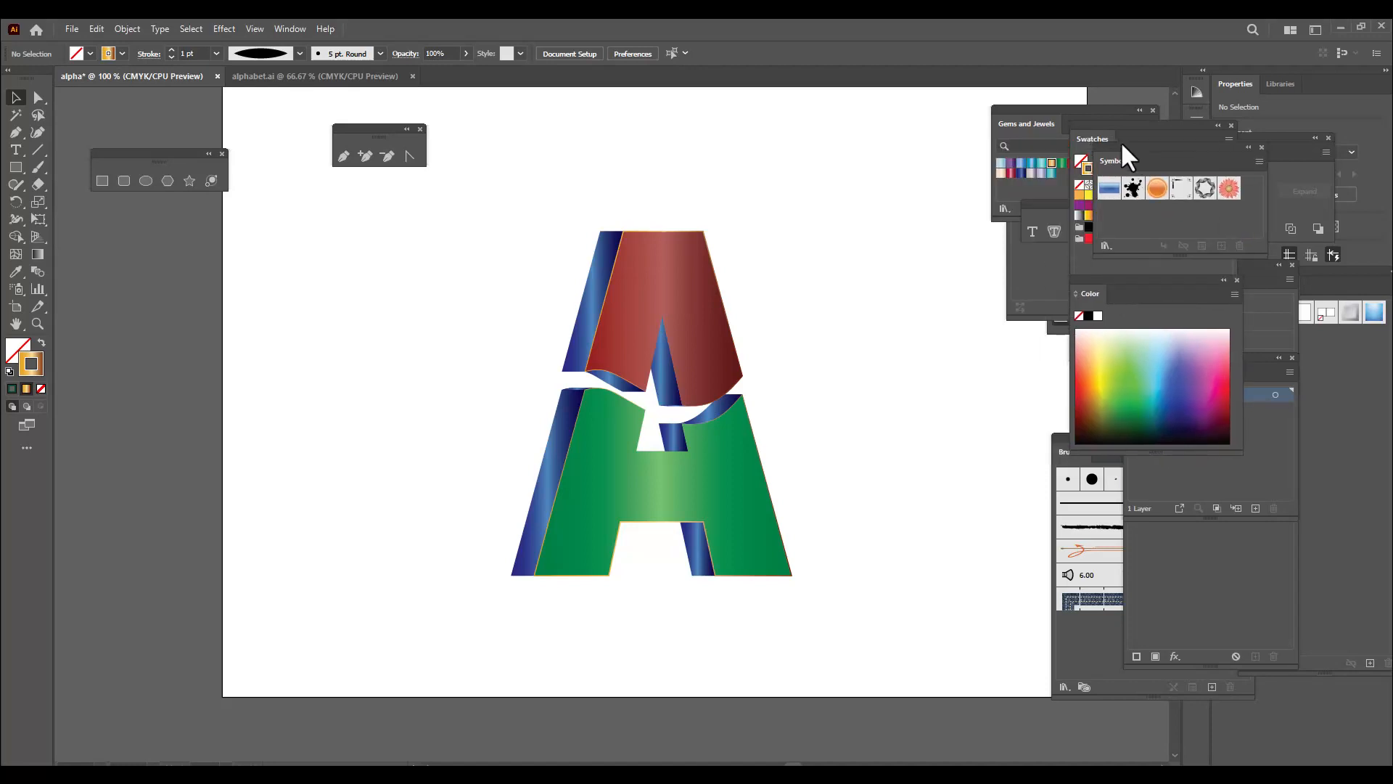
drag(1036, 111, 1211, 126)
Place the bgtraditional pattern image from the Desktop folder as a linked file on the document
key(ctrl+minus)
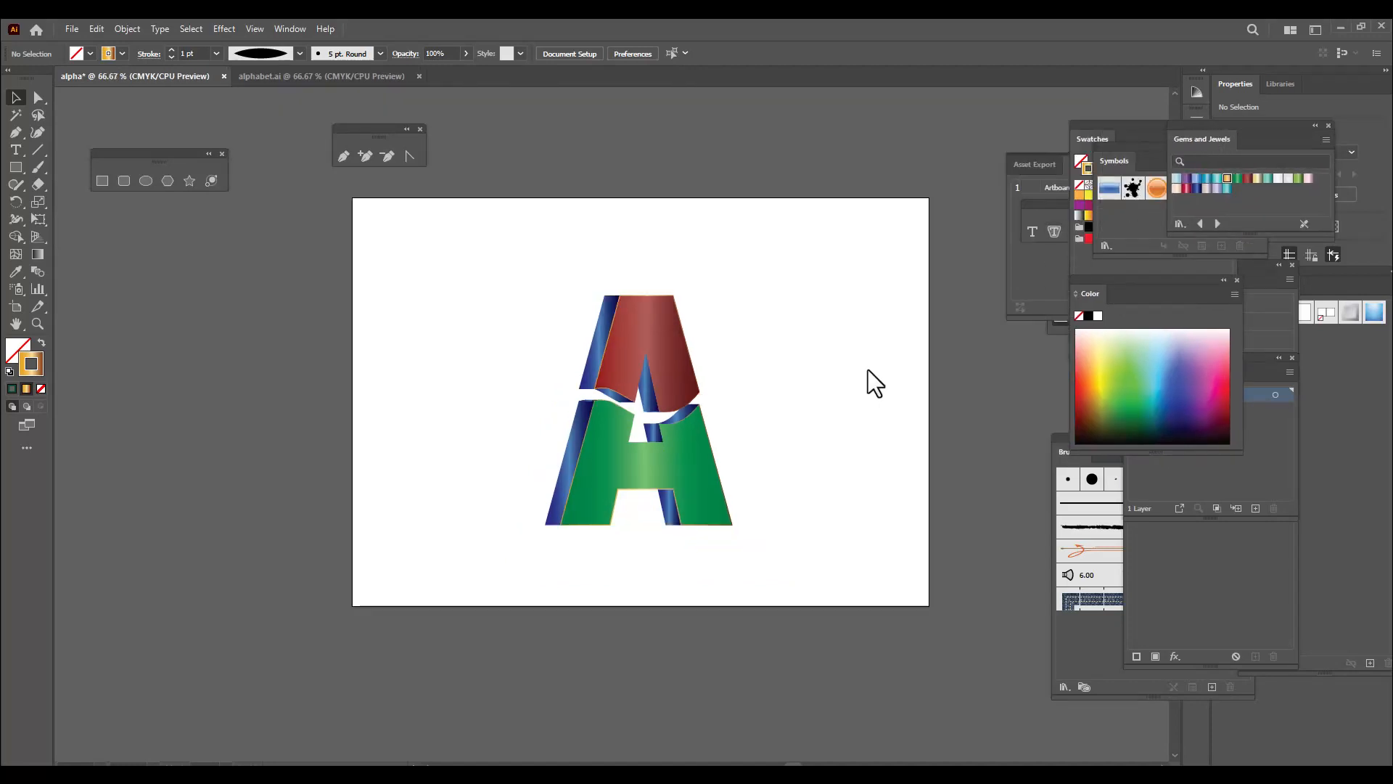
key(ctrl+plus)
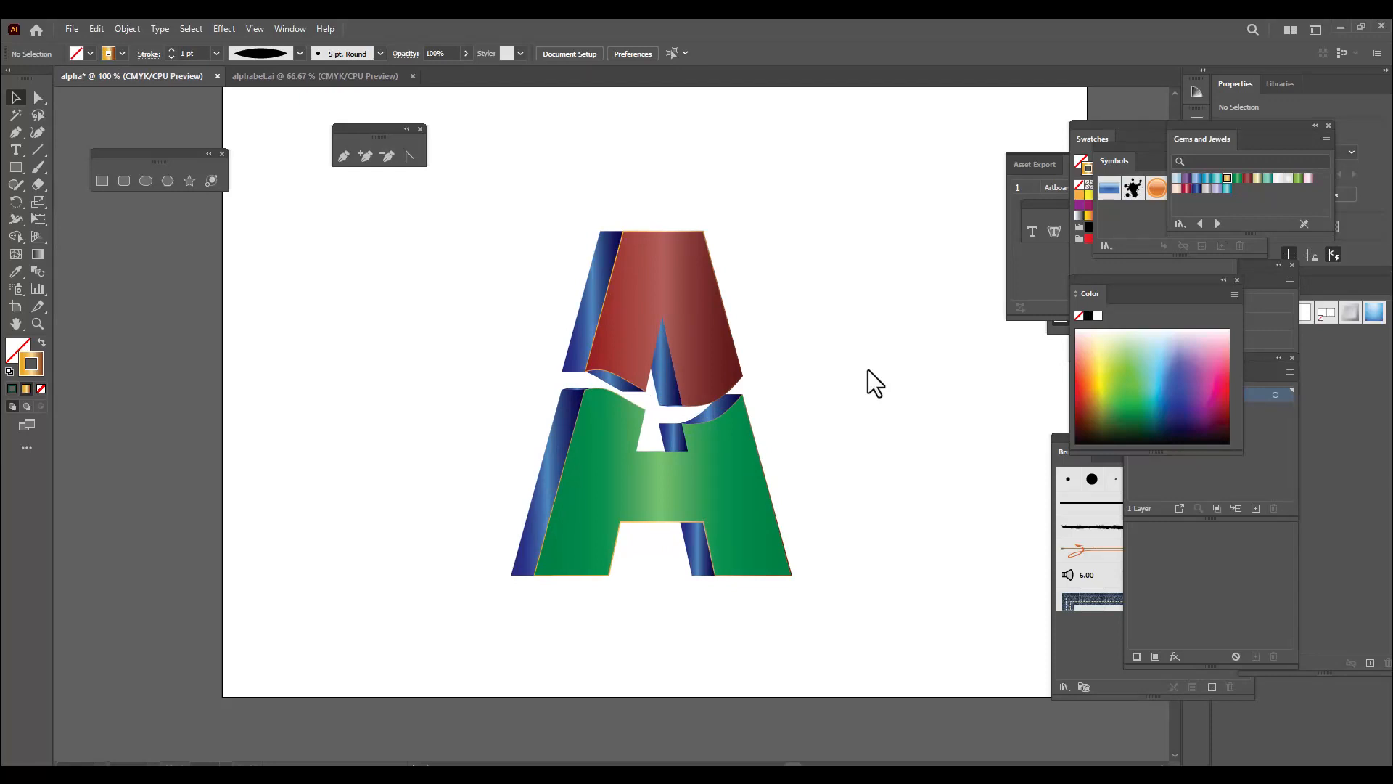
key(ctrl+minus)
click(70, 28)
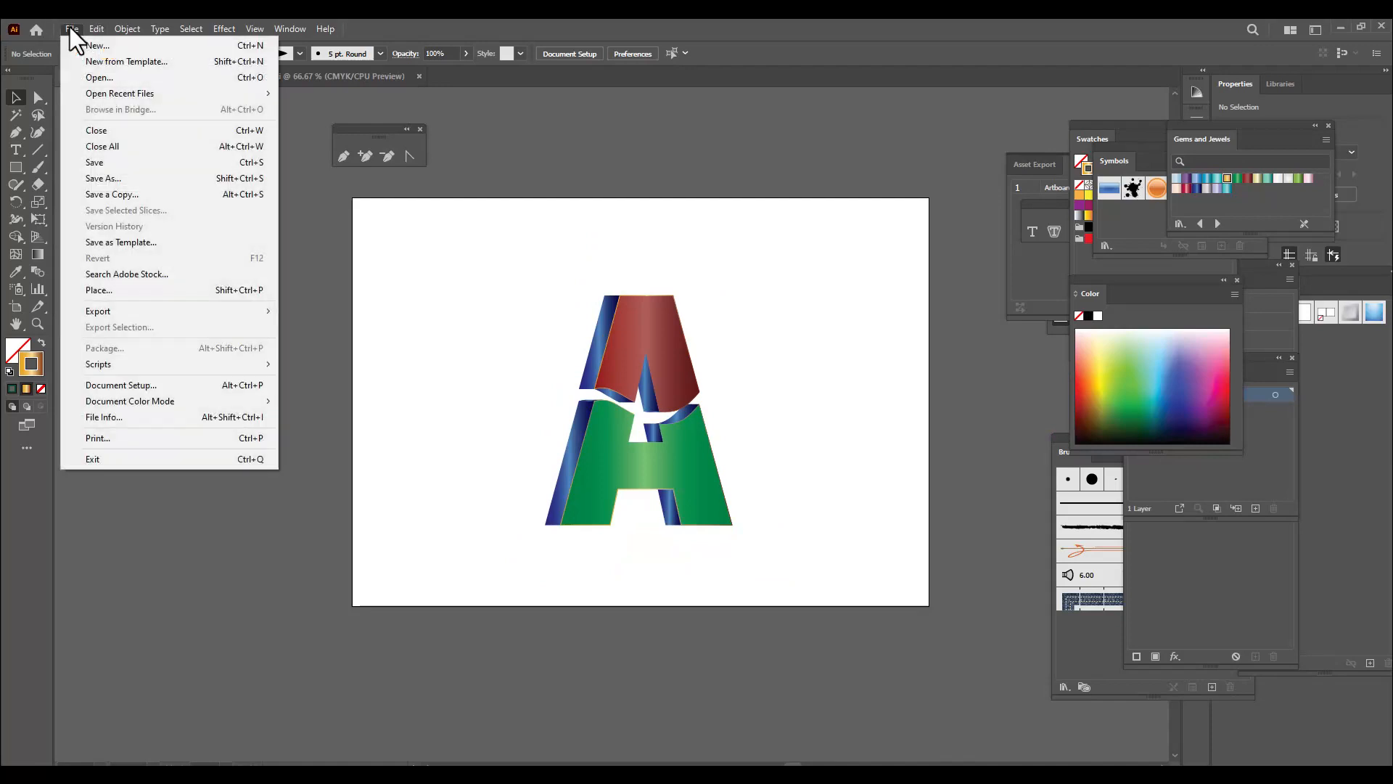
click(125, 290)
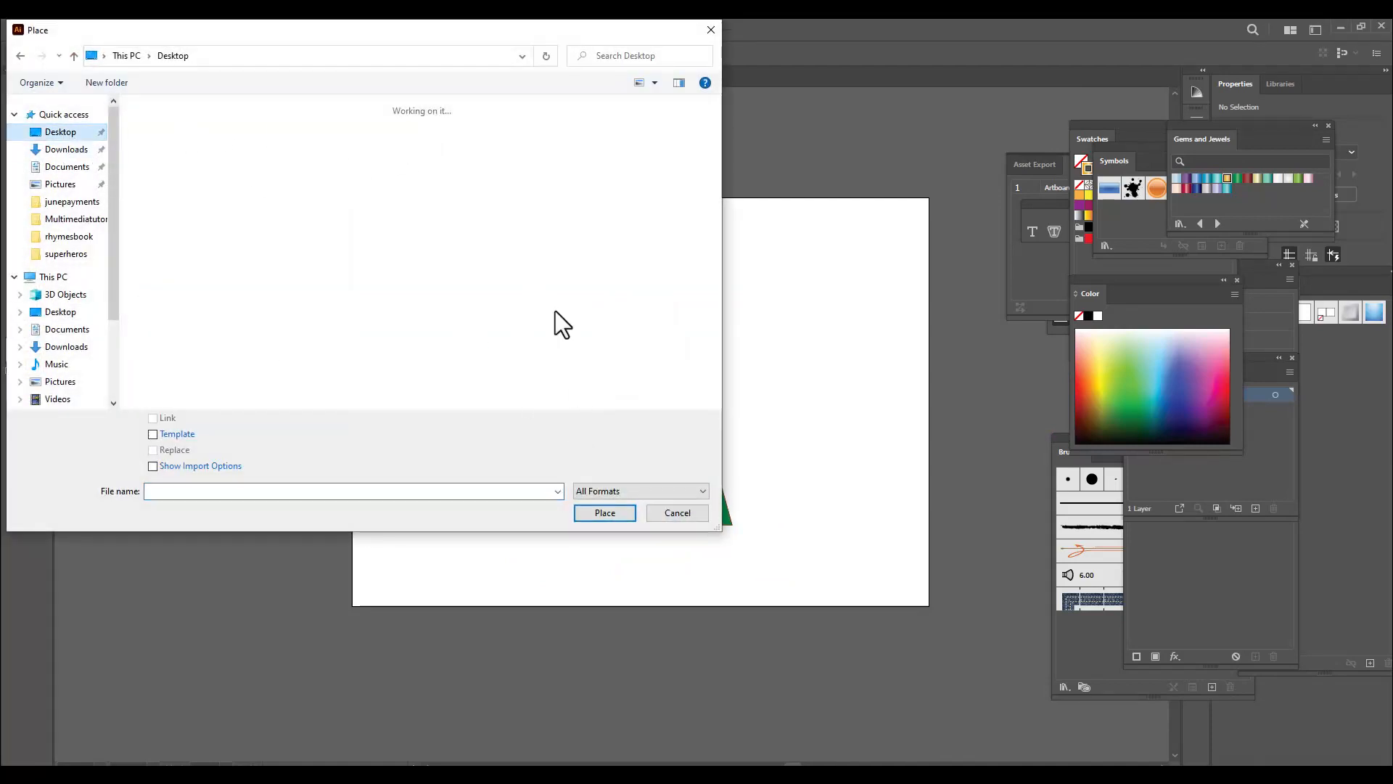
drag(434, 33, 579, 59)
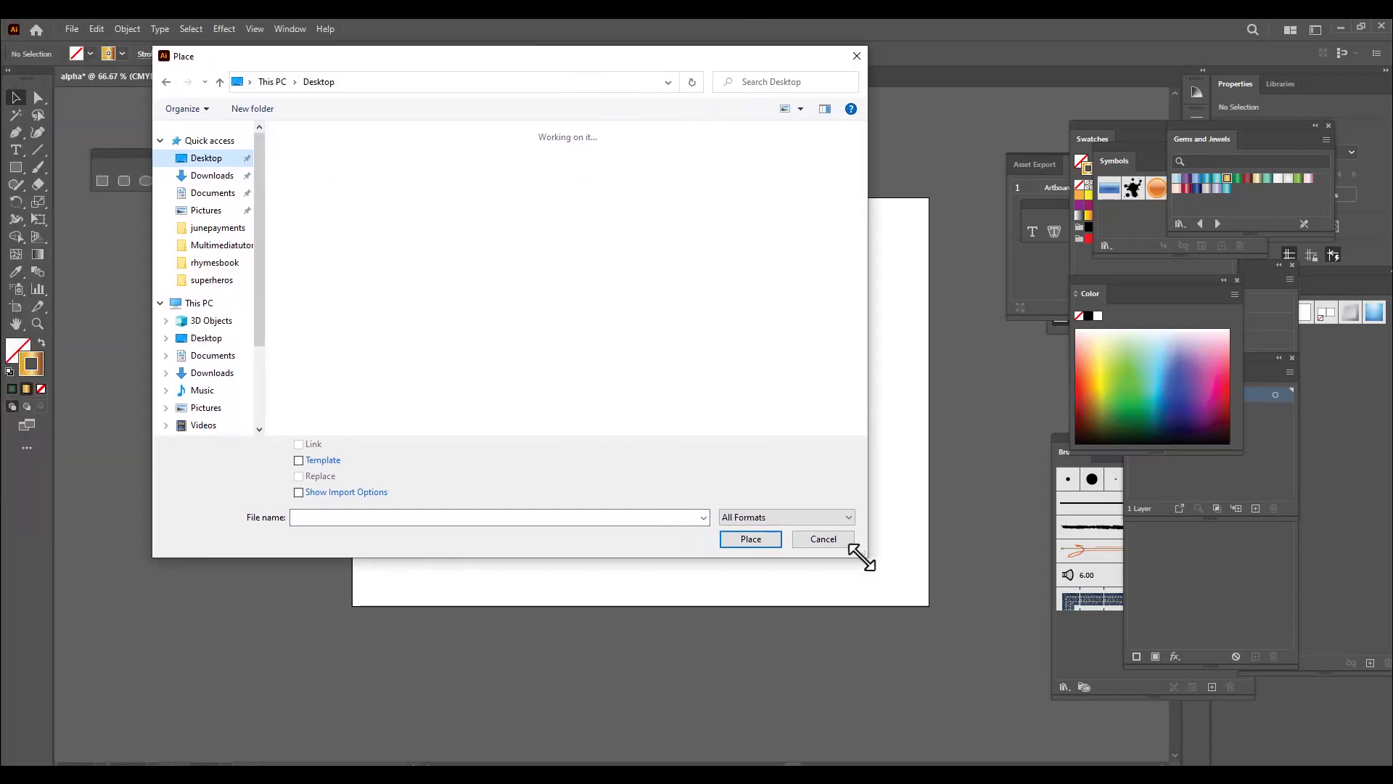
drag(862, 557, 1004, 669)
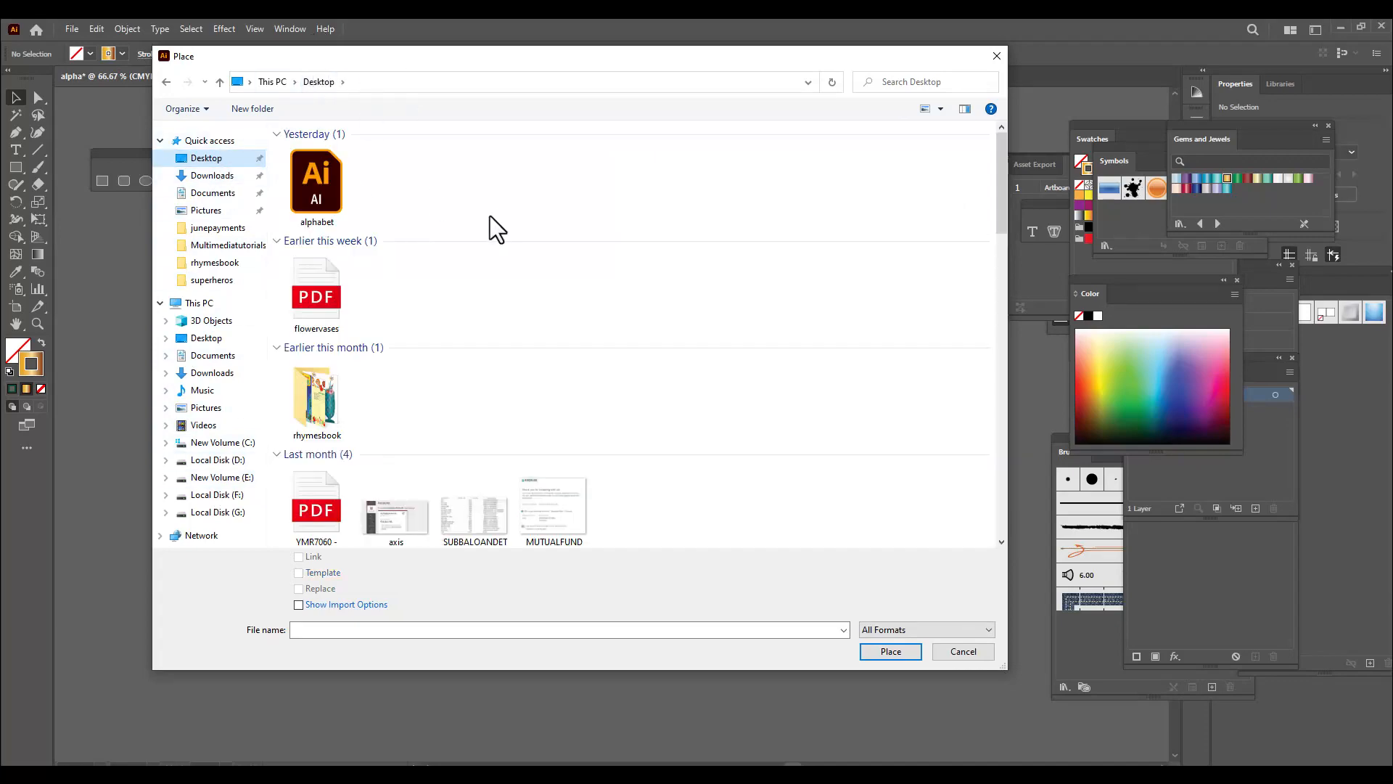
scroll(543, 402, down, 10)
scroll(543, 402, down, 5)
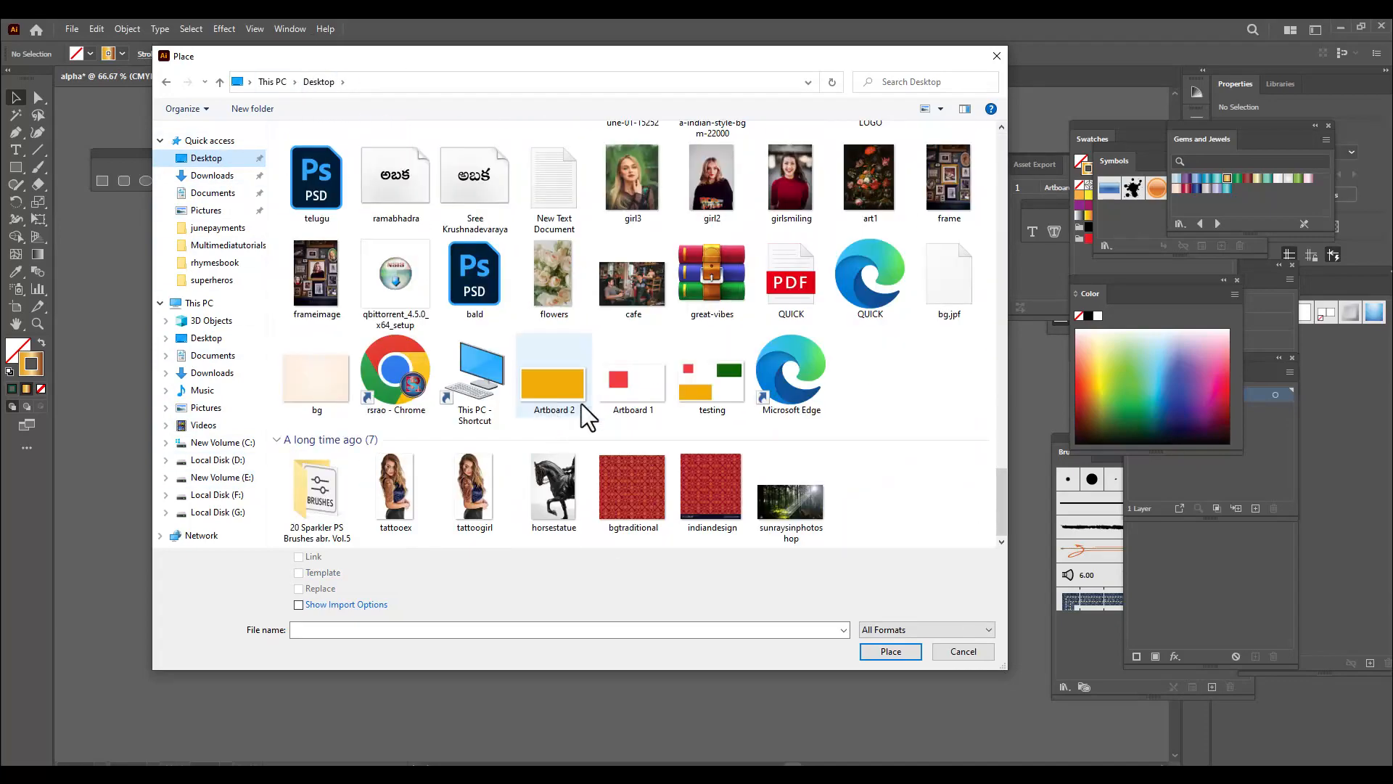
click(649, 490)
click(888, 651)
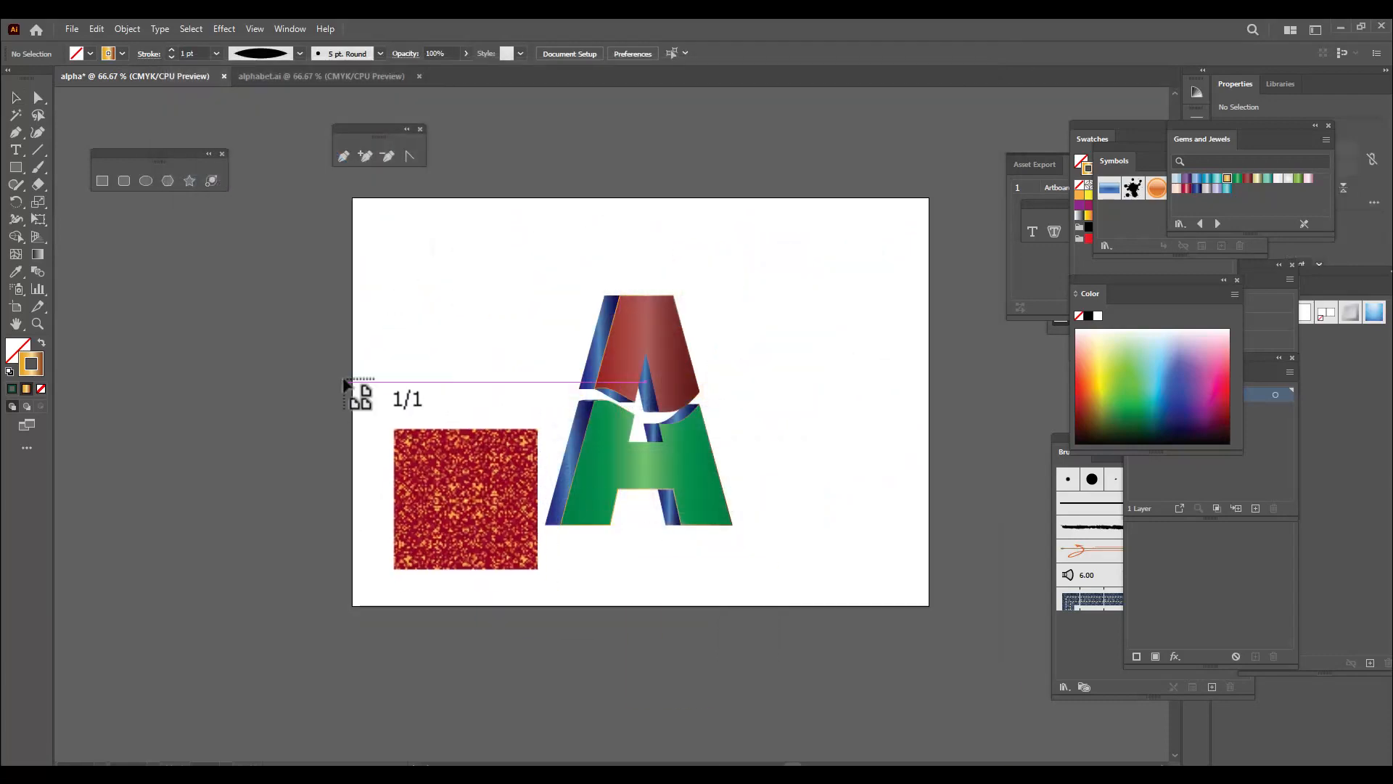
click(333, 362)
Size the placed pattern image to about 309 × 303 pt and position it across the artboard's left edge
drag(410, 419, 832, 315)
drag(920, 259, 939, 233)
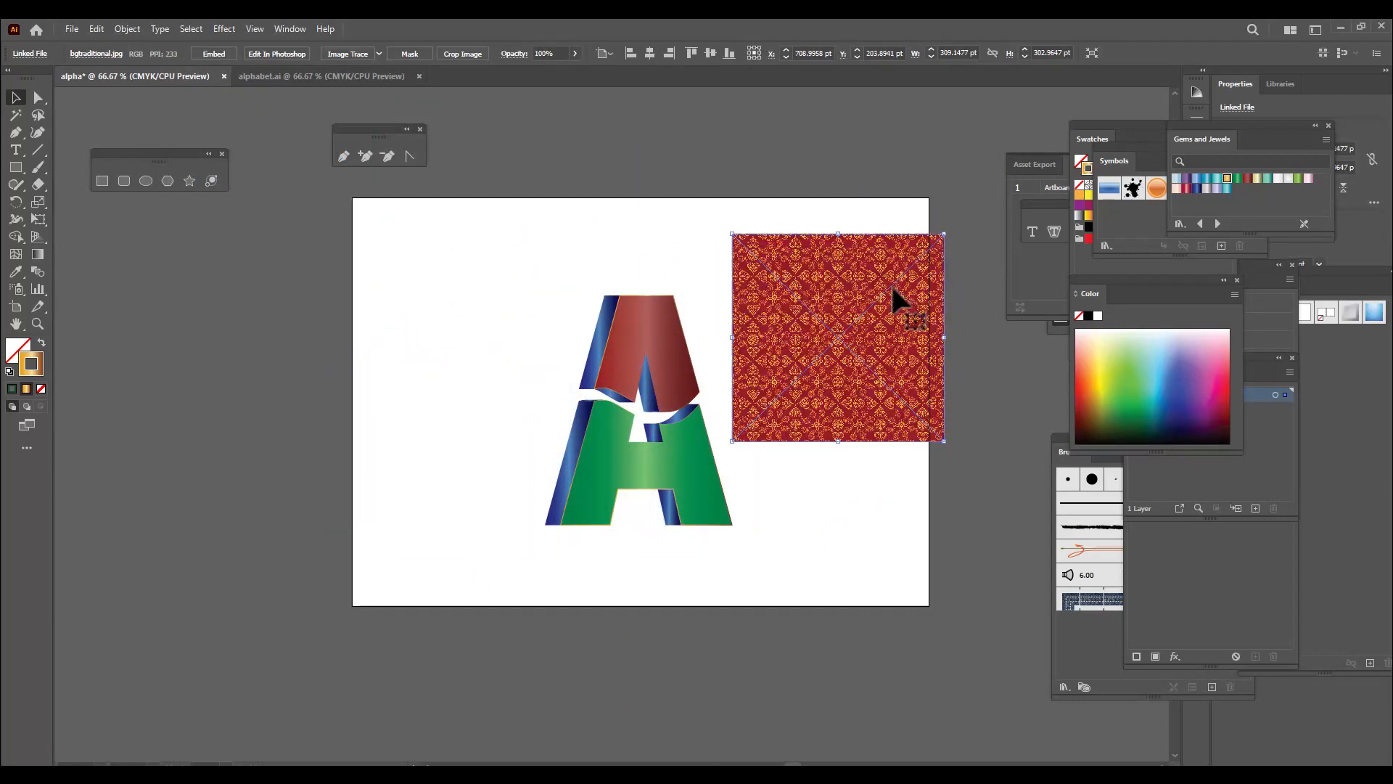
drag(899, 299, 425, 290)
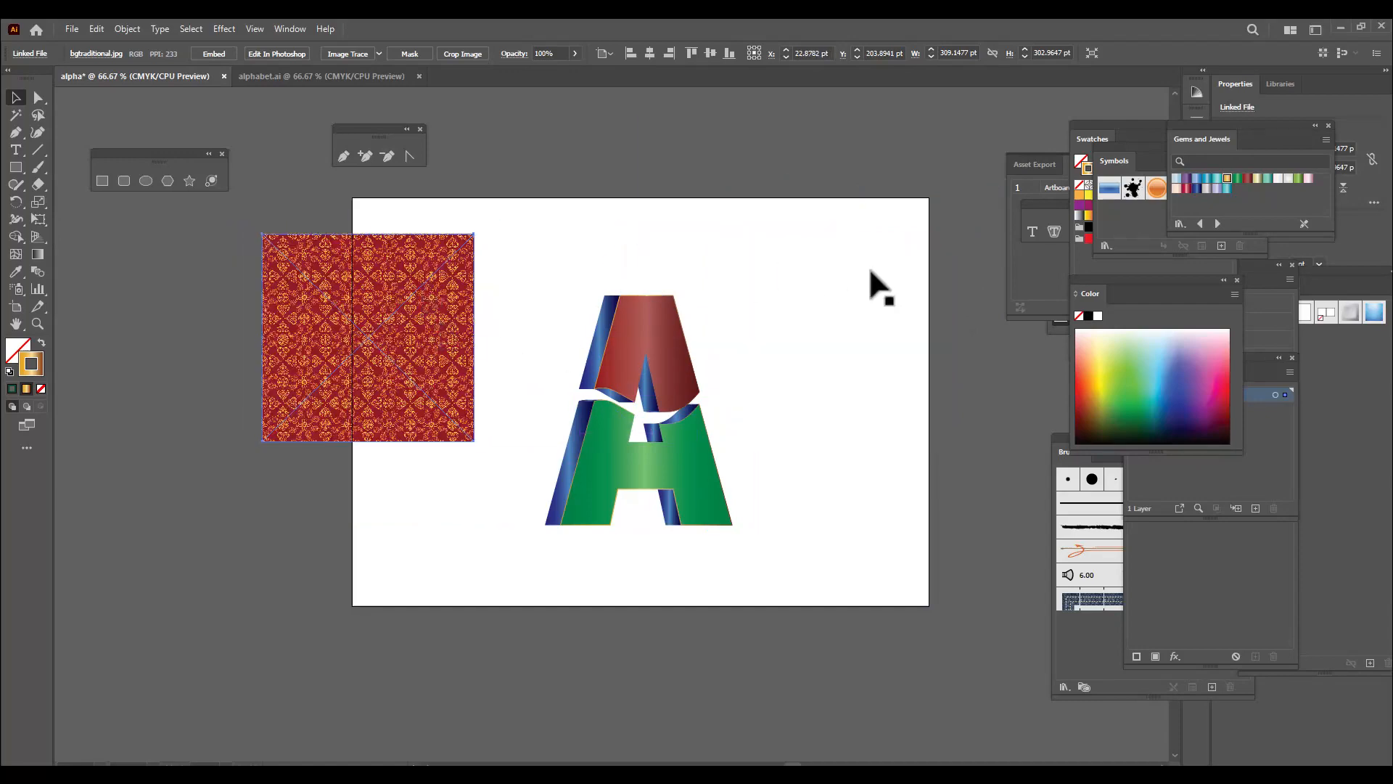
key(ctrl+equal)
key(ctrl+minus)
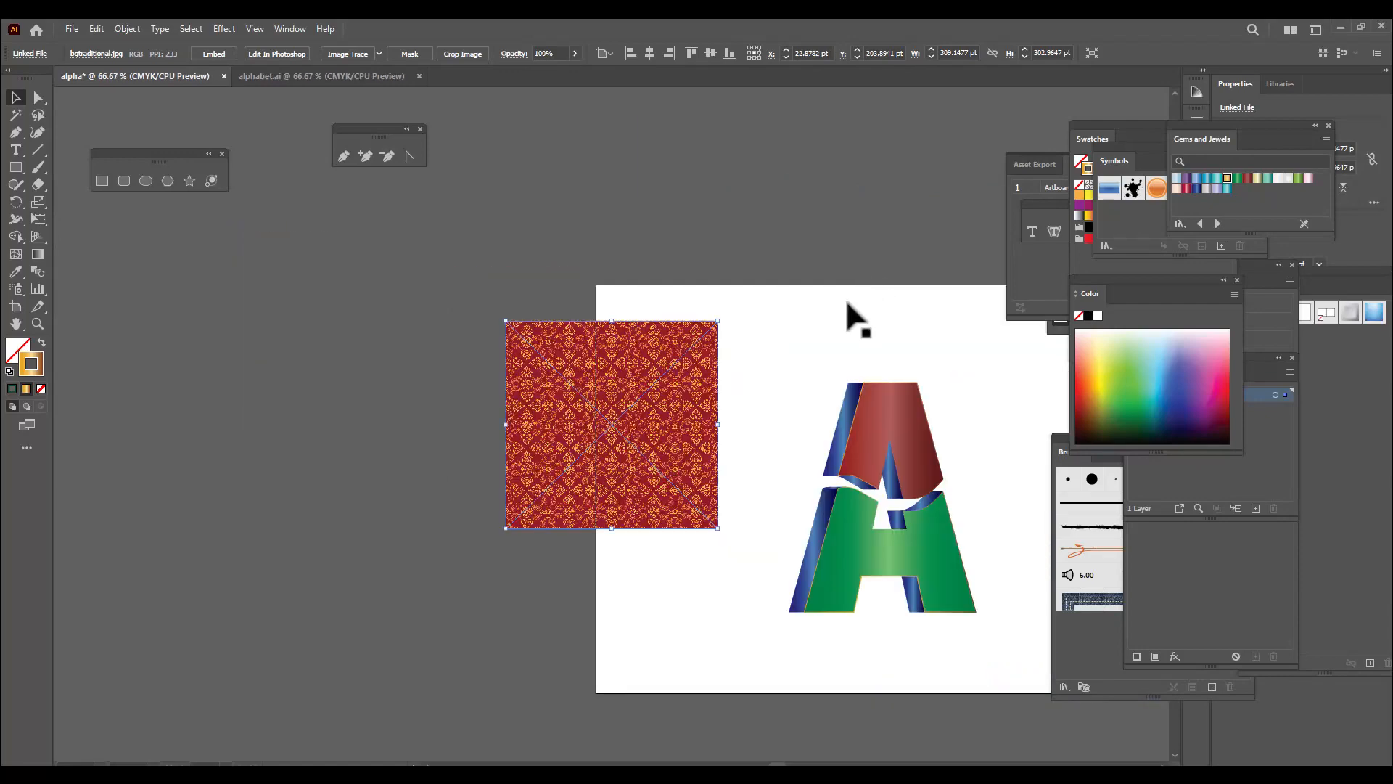
key(h)
drag(730, 366, 529, 322)
key(v)
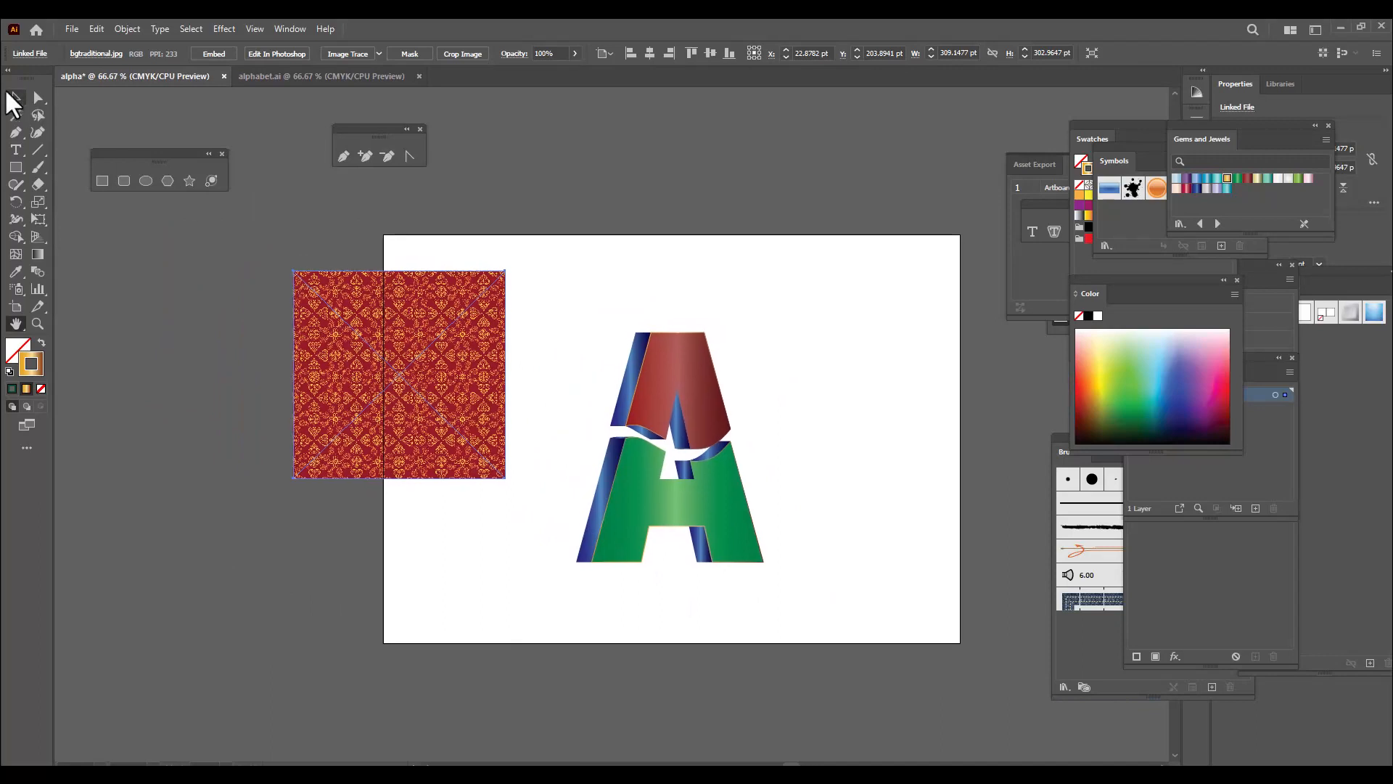
Duplicate the letter's red upper face horizontally to the empty area right of the letter and deselect the copy
key(ctrl+shift+a)
click(698, 376)
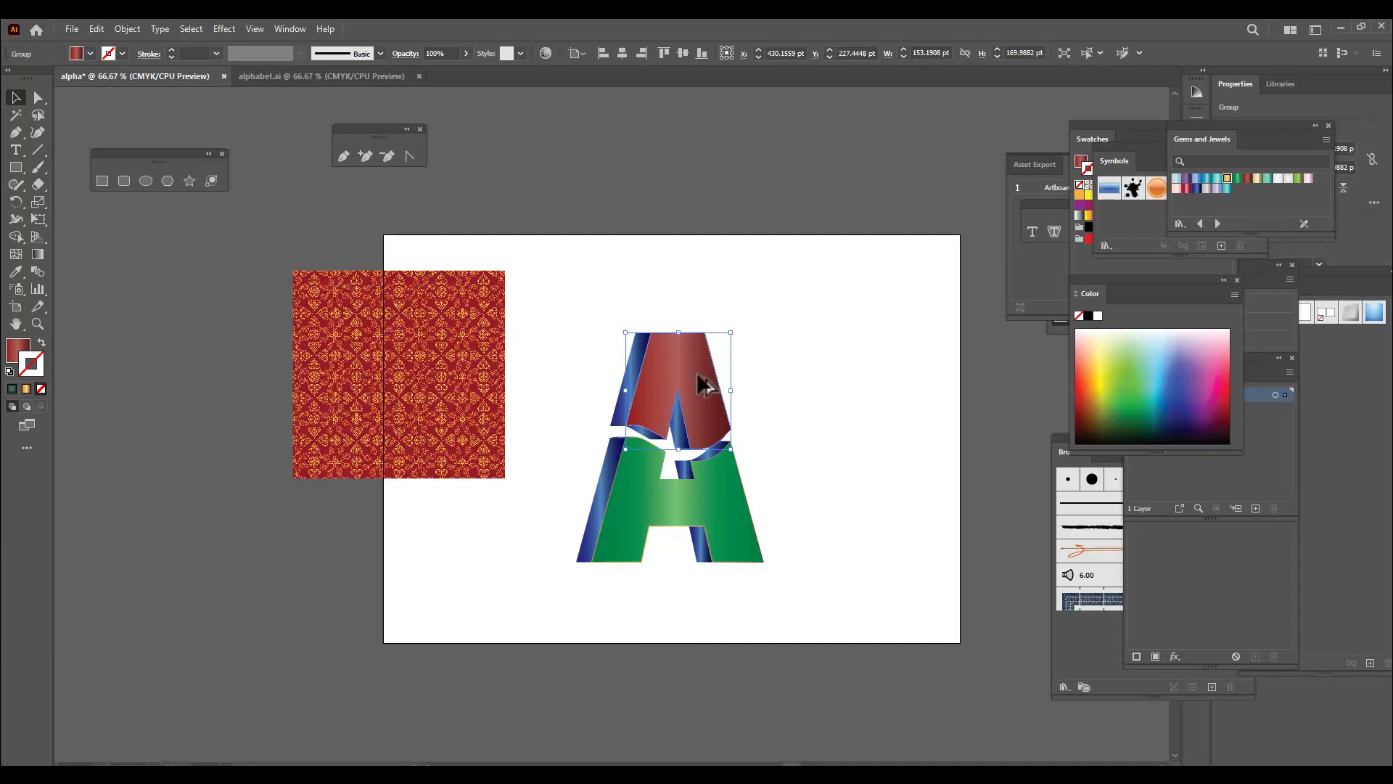
drag(696, 372, 878, 372)
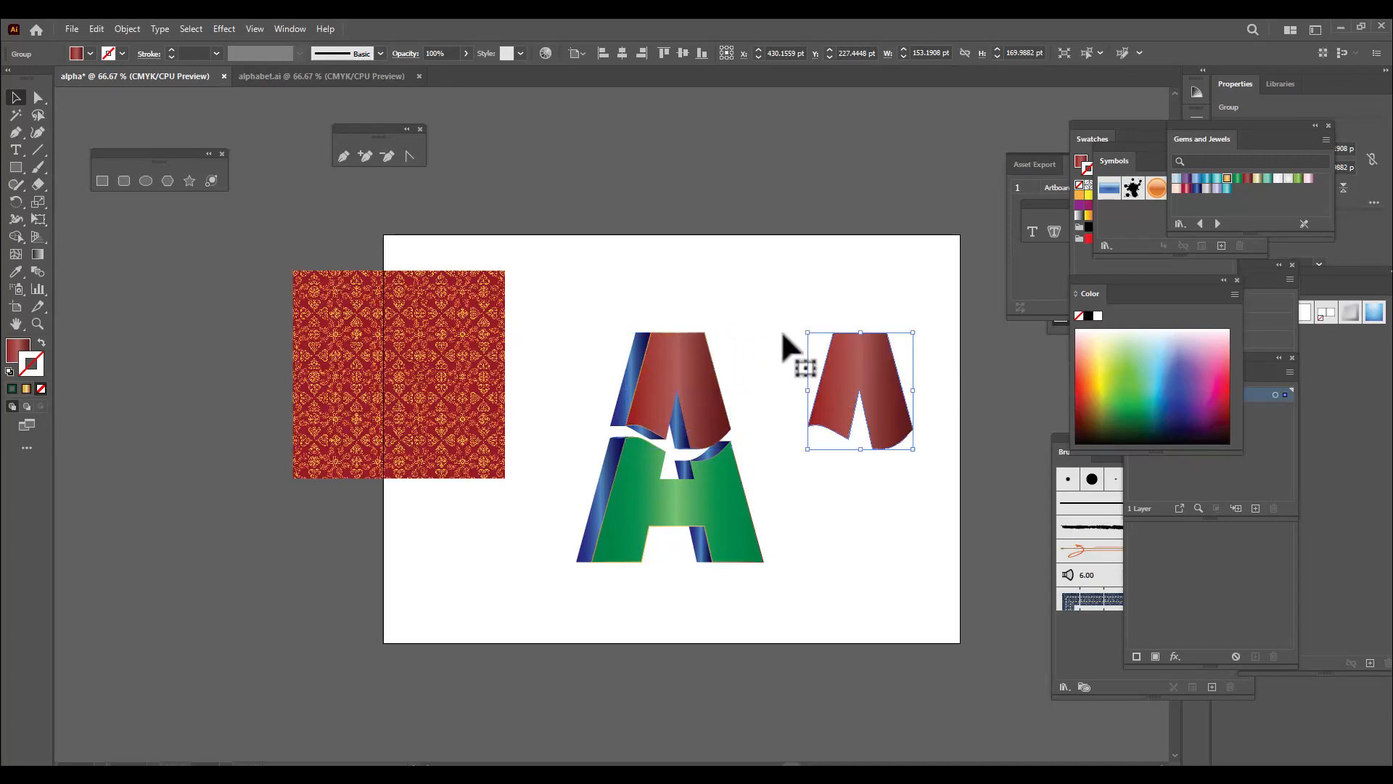
click(780, 211)
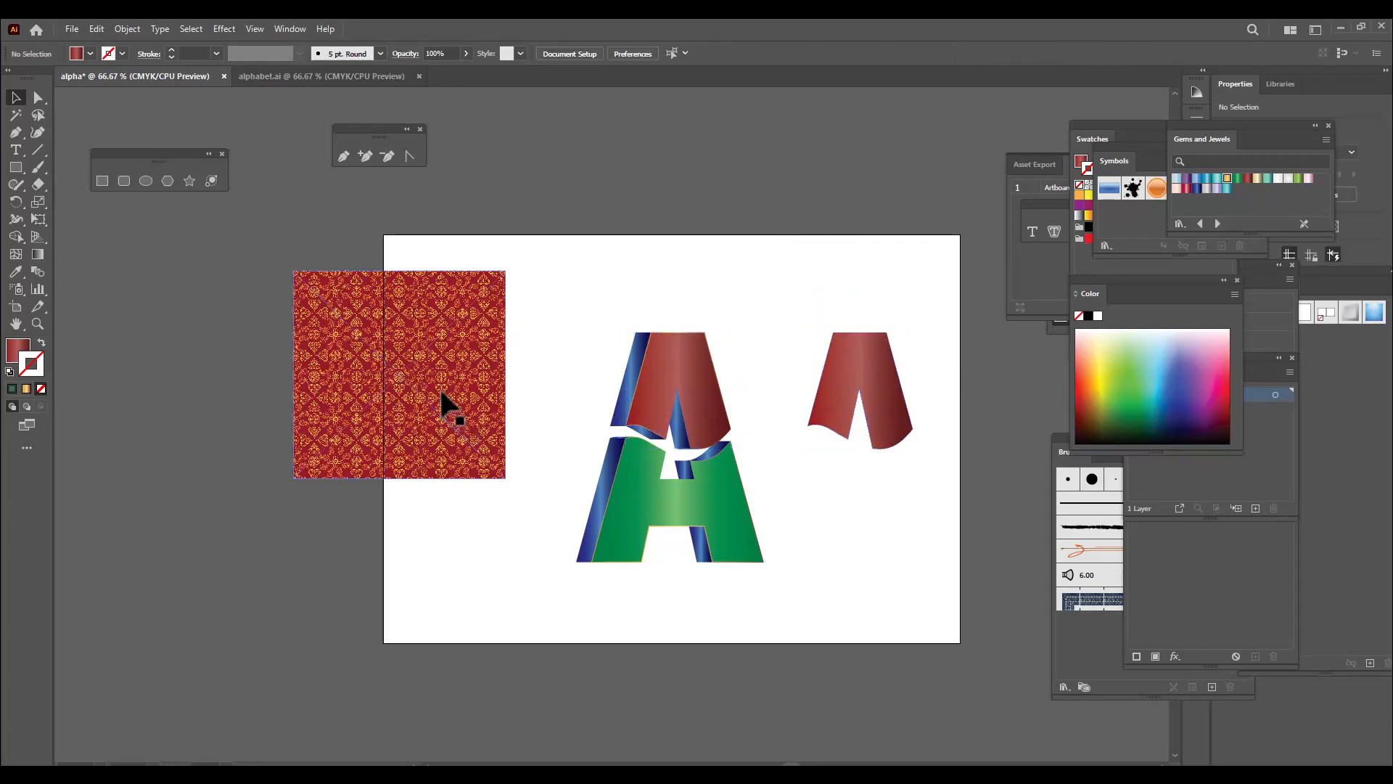
Move the pattern image so it overlaps the lower part of the copied red face, and bring the copy to the front
drag(455, 342, 914, 280)
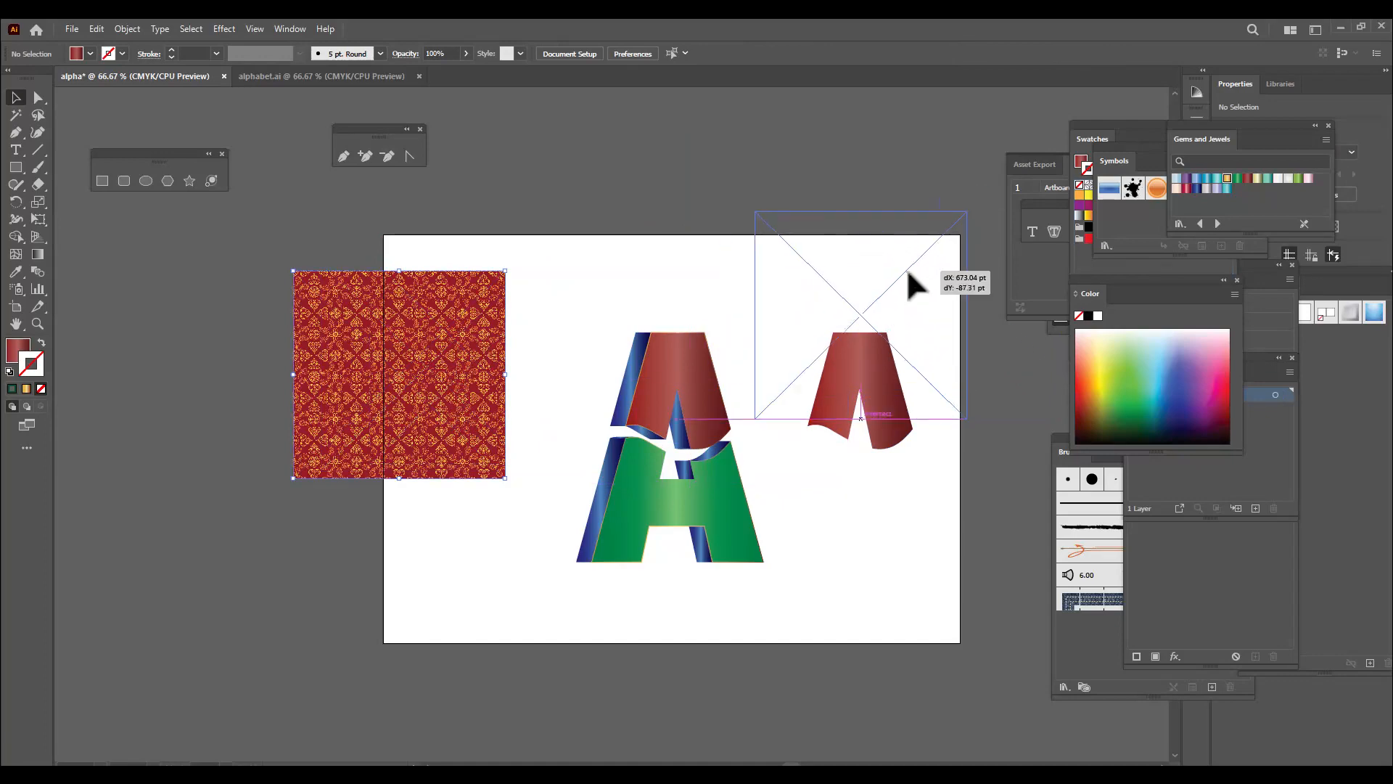
drag(863, 333, 936, 563)
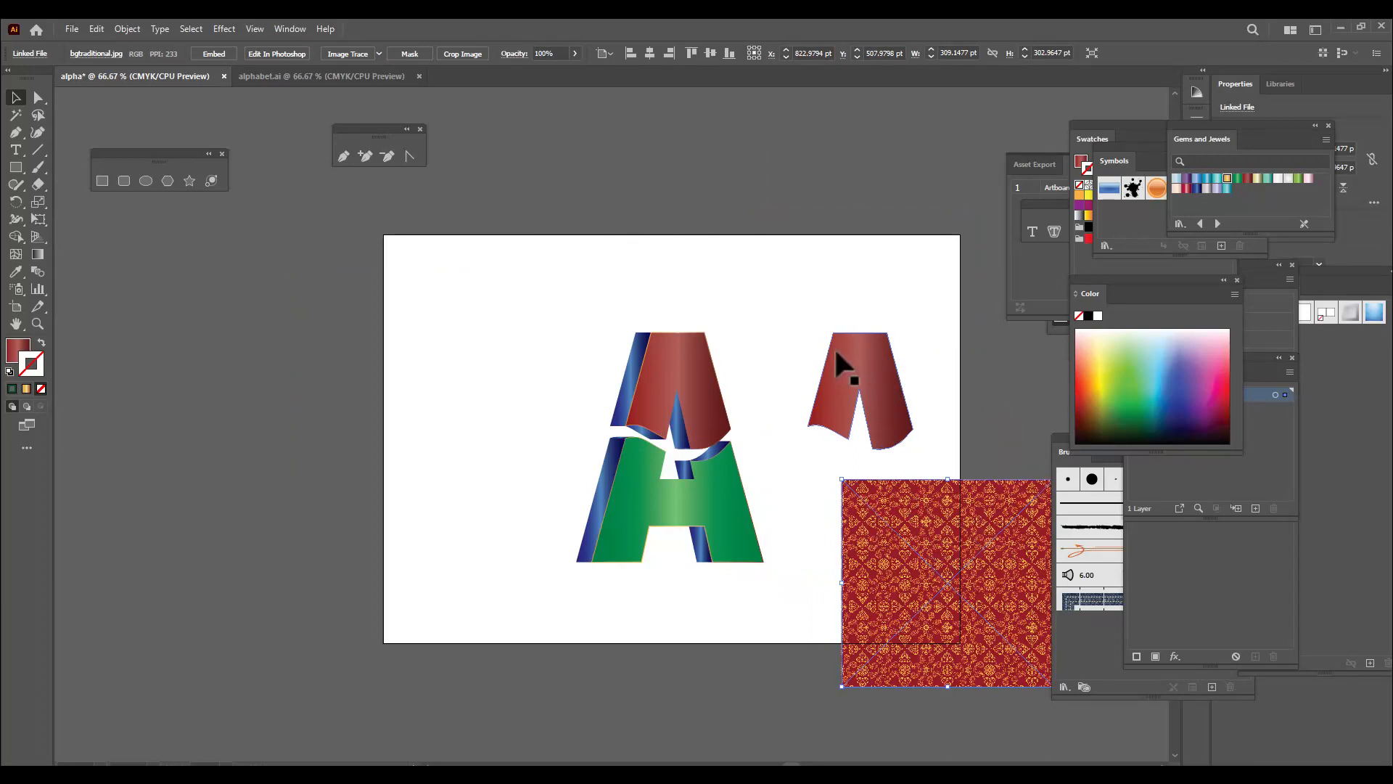
drag(921, 502, 854, 449)
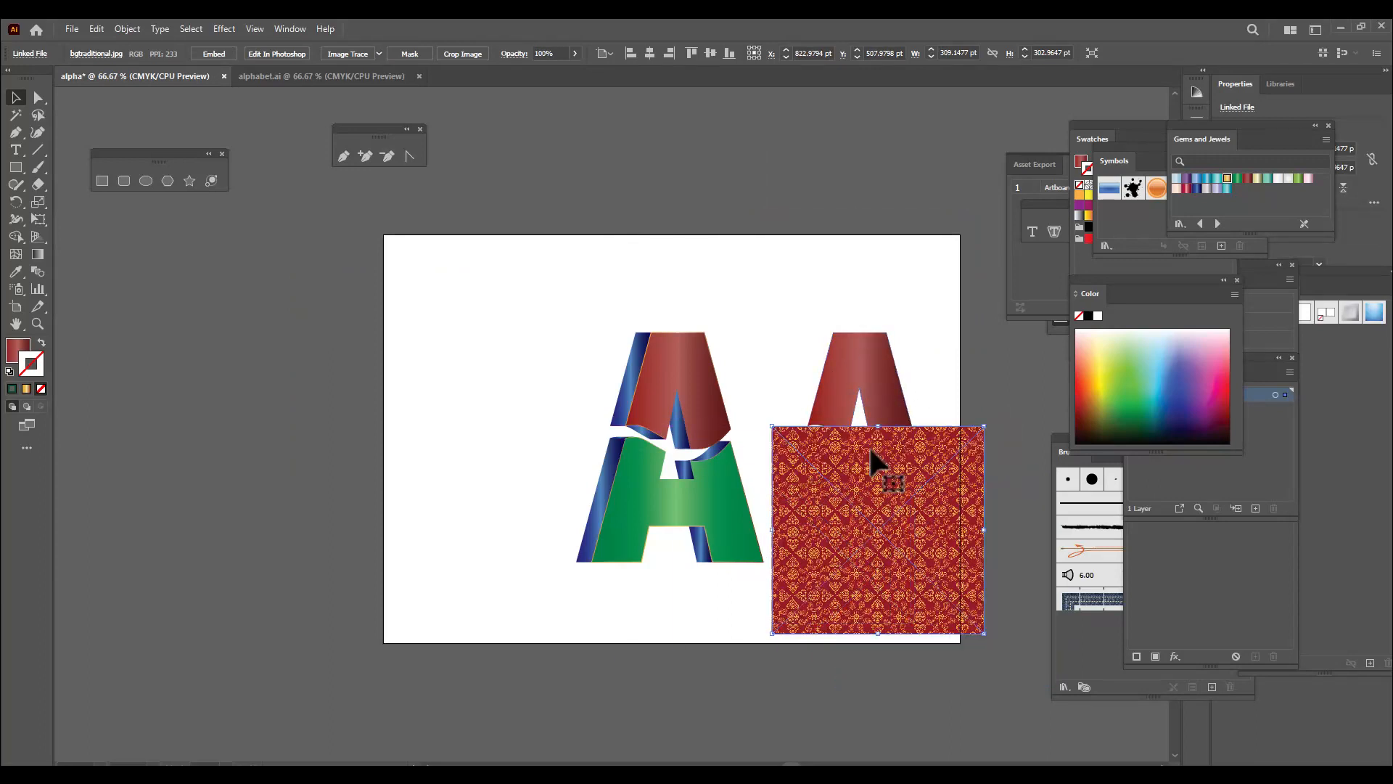
click(877, 380)
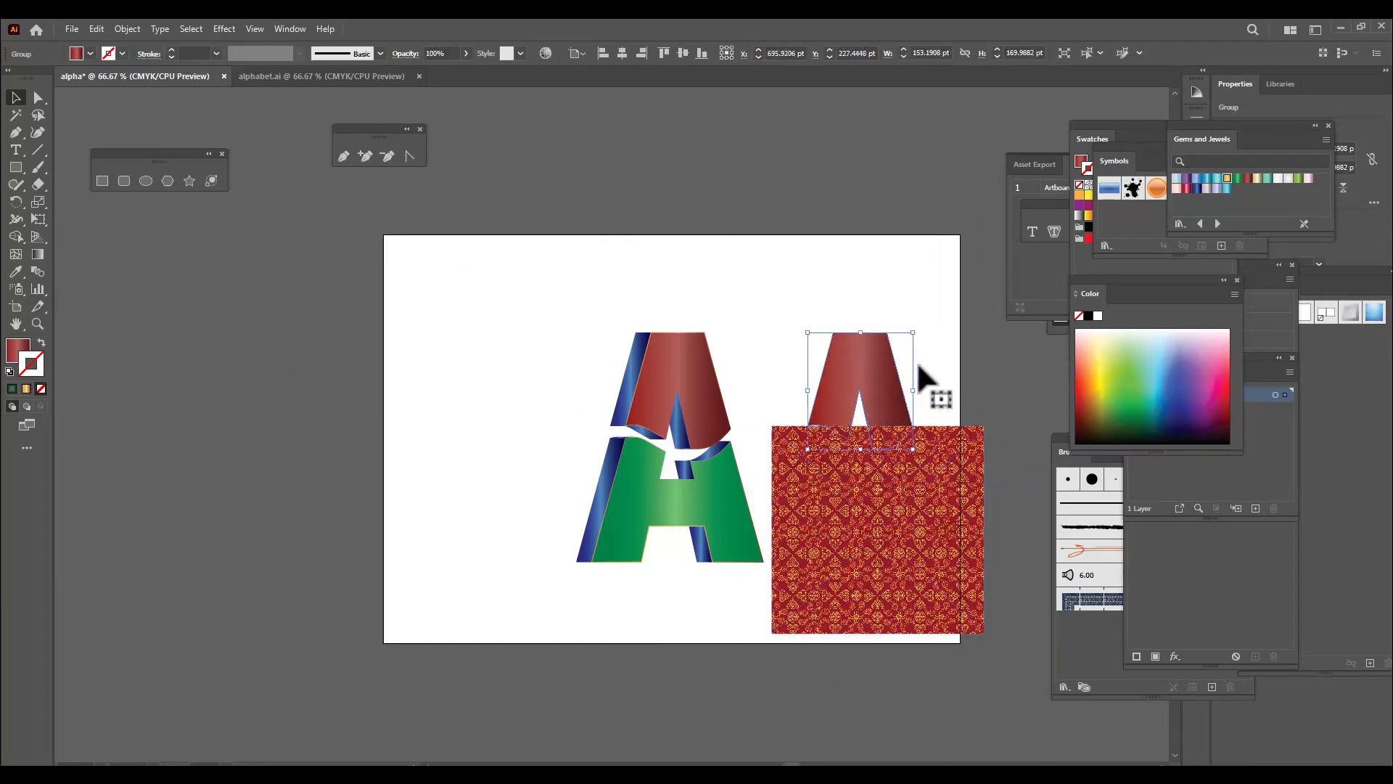
right_click(856, 349)
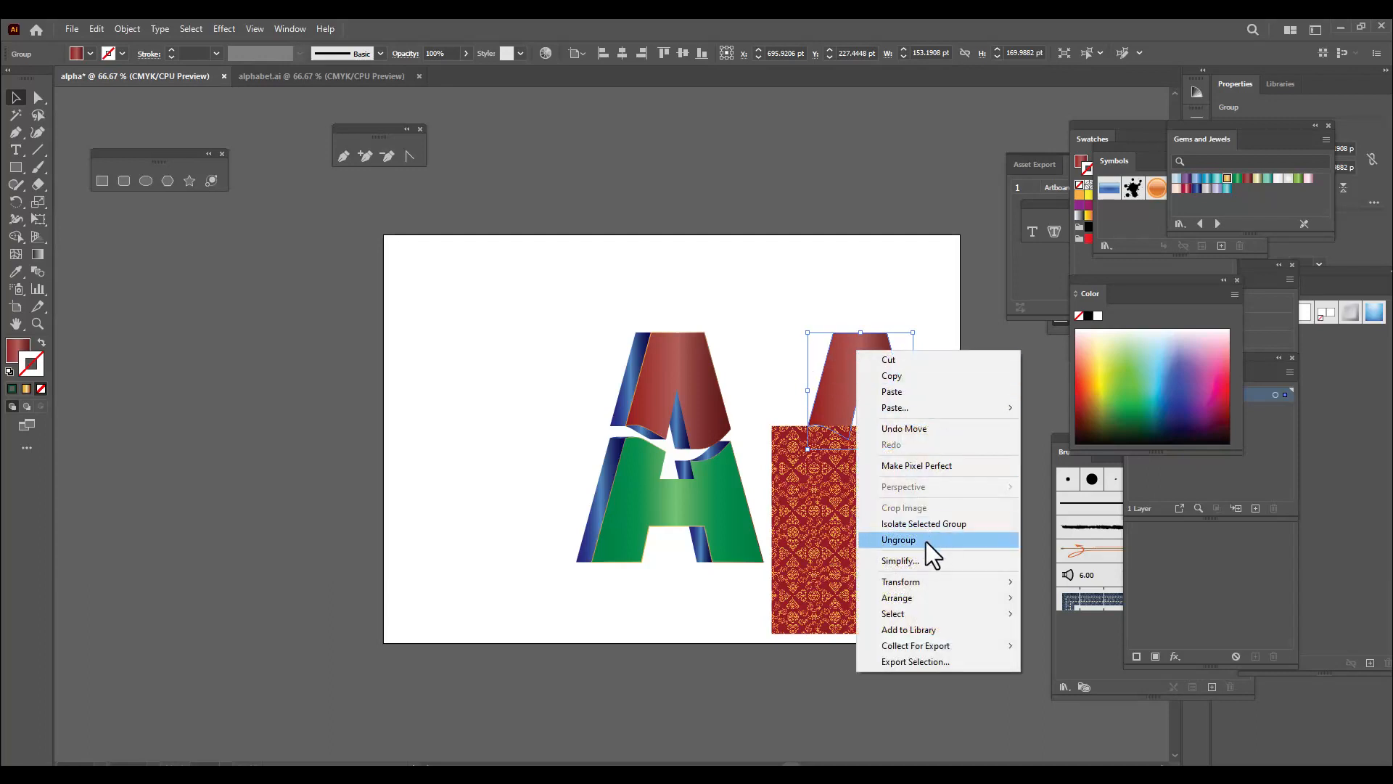
mouse_move(915, 599)
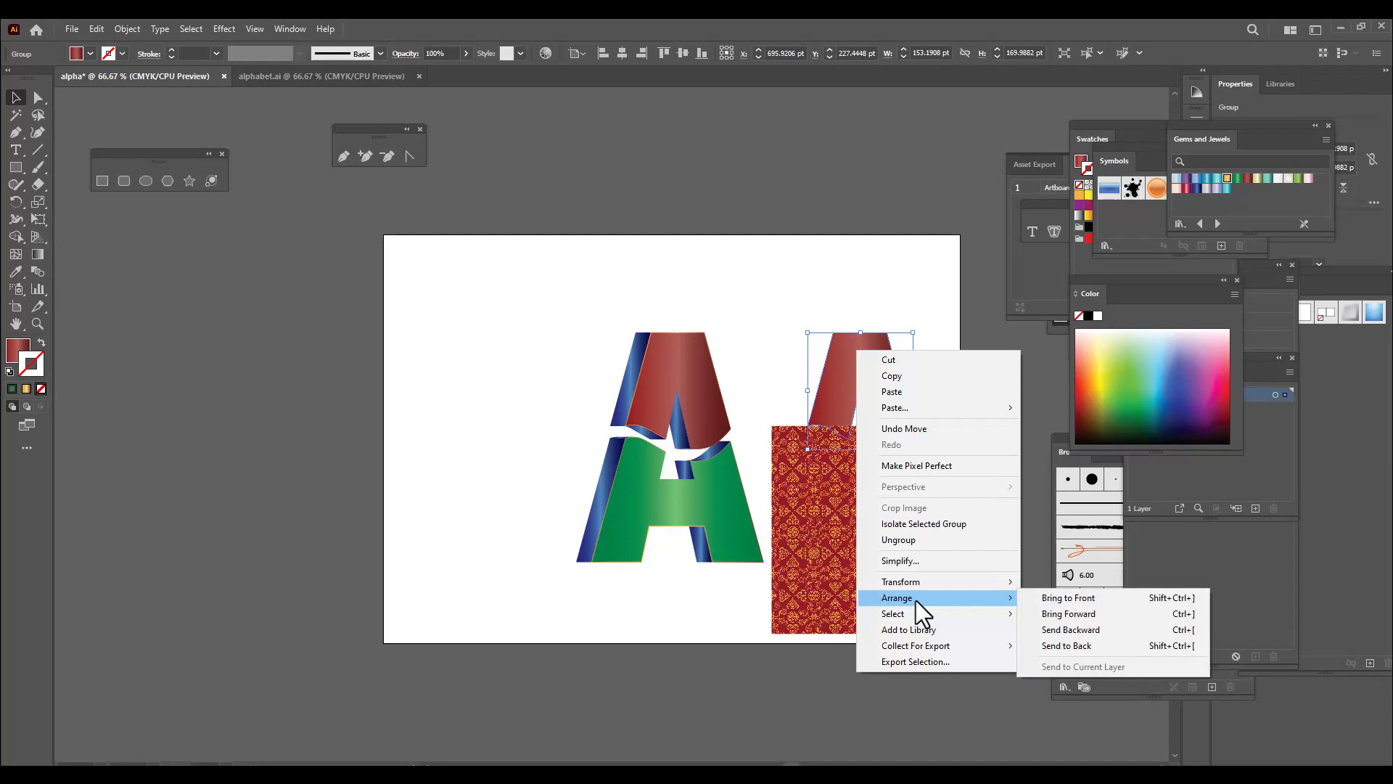
click(1090, 602)
Move the pattern image behind the copied red face and scale it down to about 242 × 237 pt
drag(941, 553, 911, 429)
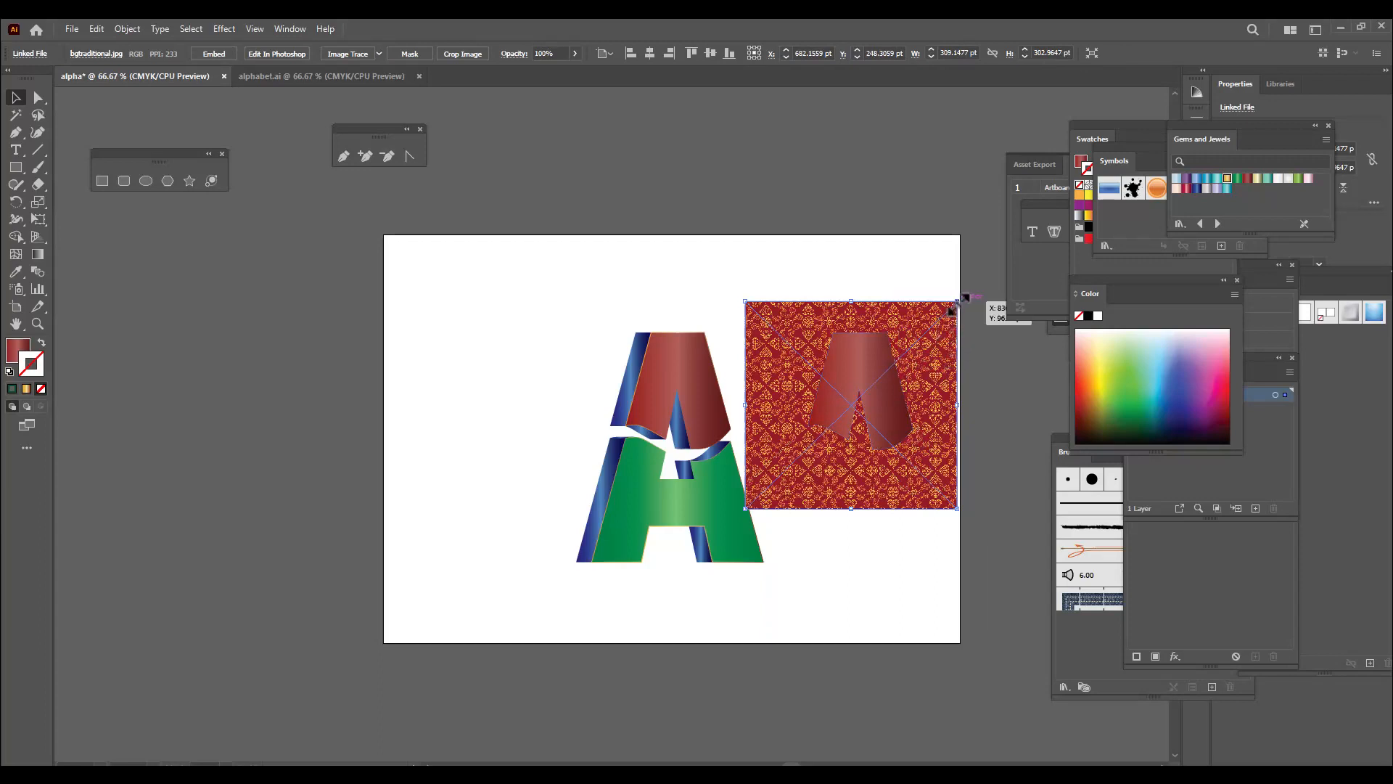
drag(957, 303, 919, 355)
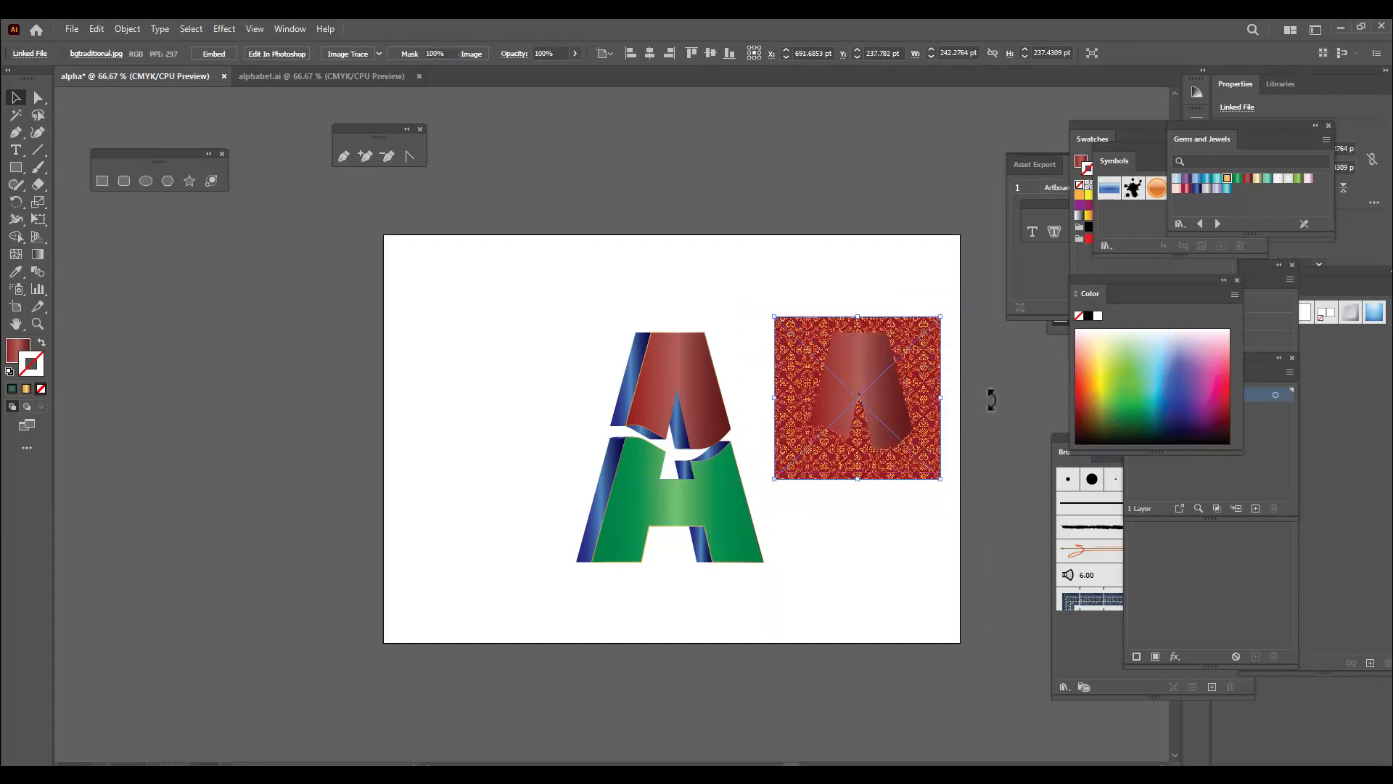
click(992, 396)
Make a clipping mask from the pattern image and the copied red face
click(922, 349)
shift+click(862, 353)
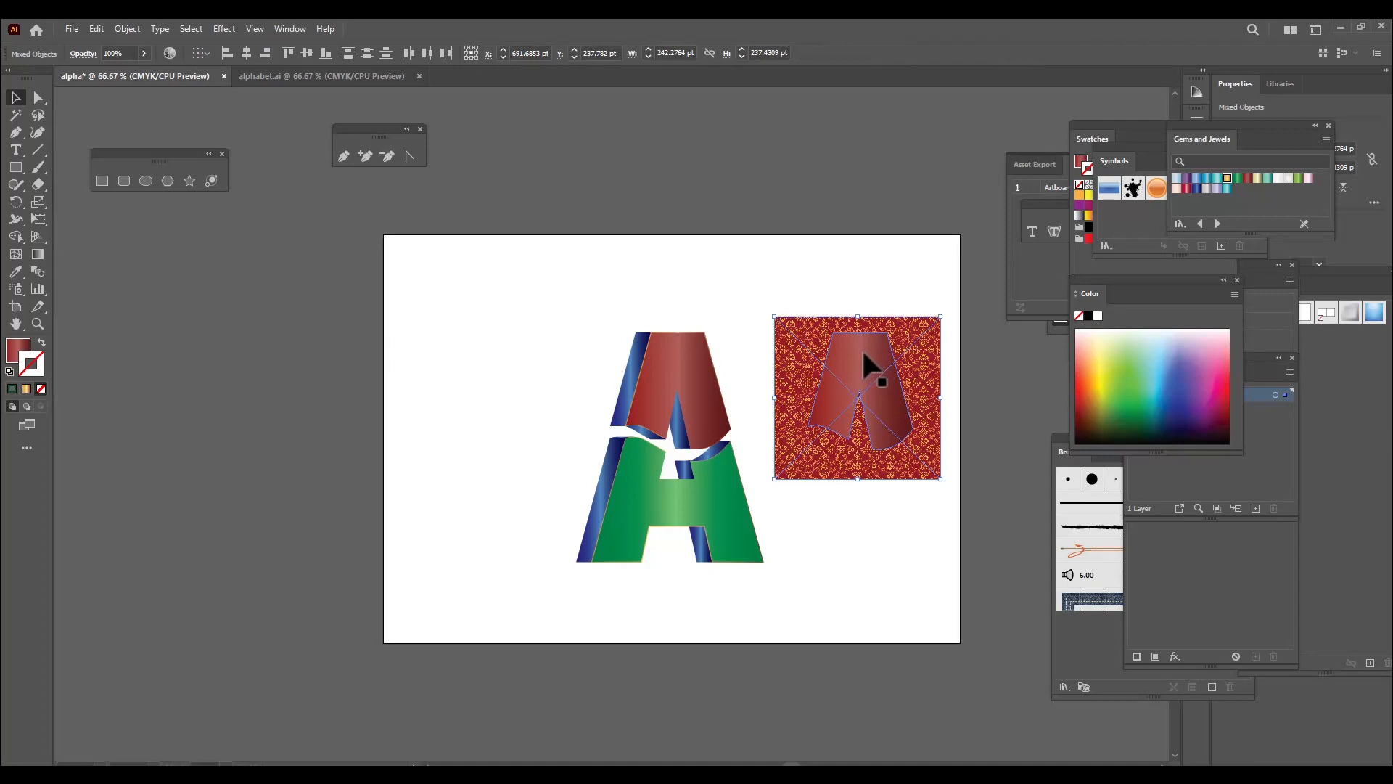
right_click(864, 352)
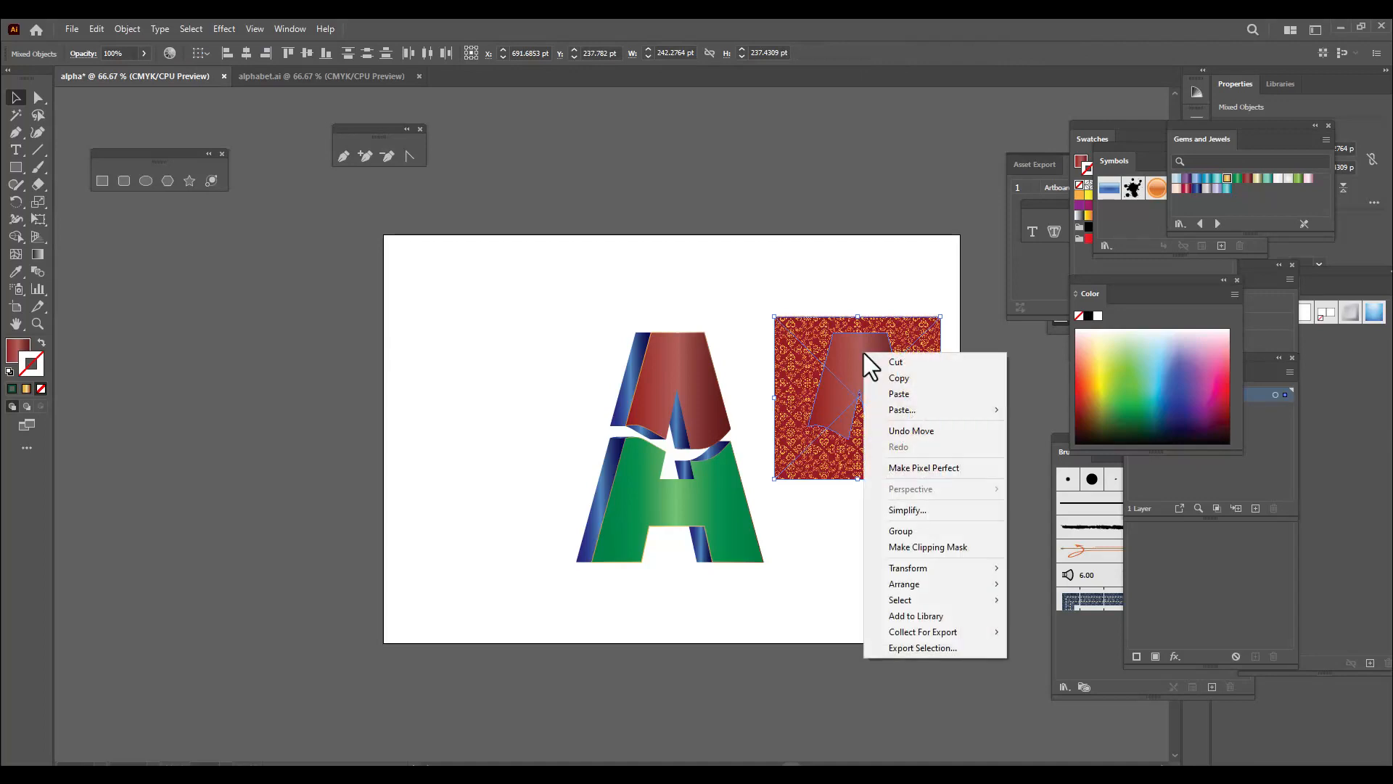
click(976, 551)
click(920, 542)
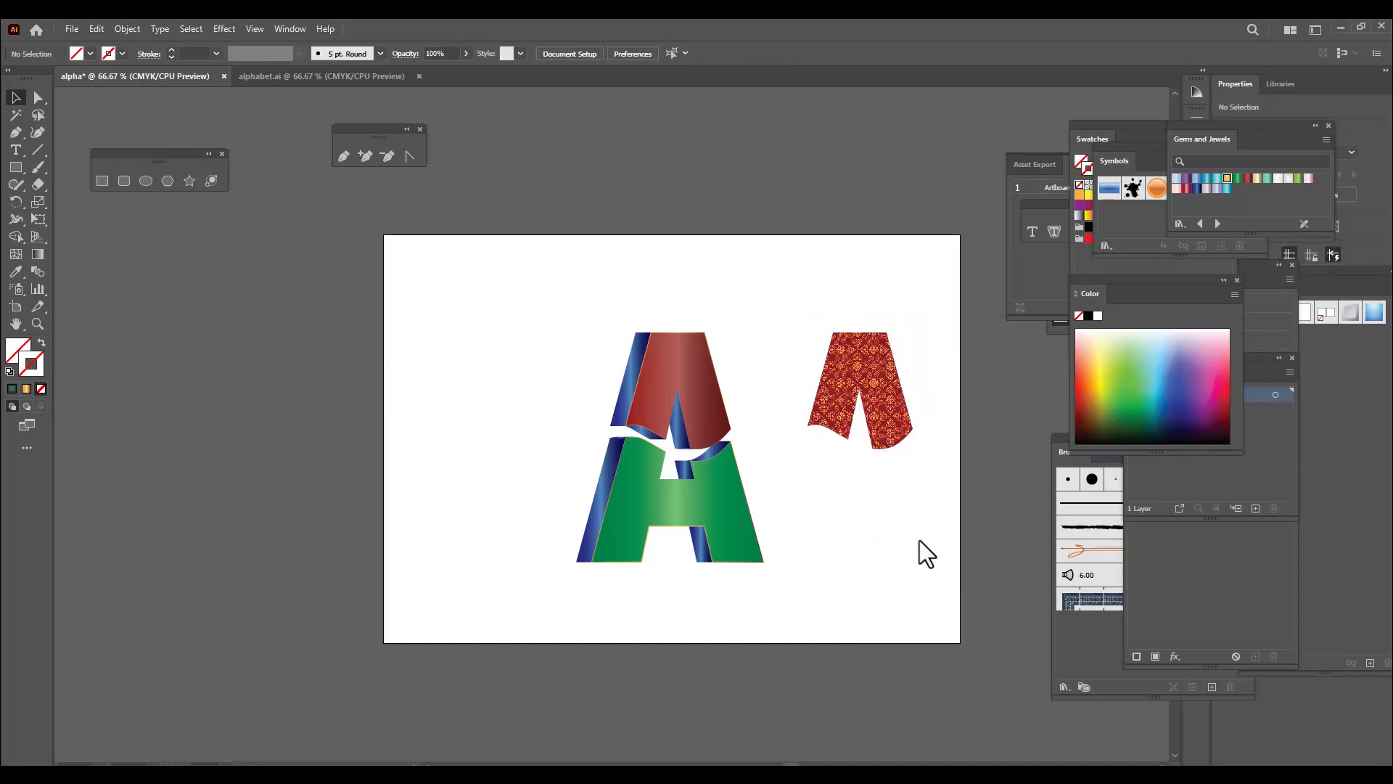
Move the clipped pattern exactly onto the letter's original red upper face and deselect it
click(892, 391)
drag(890, 390, 708, 389)
key(ctrl+plus)
key(ctrl+plus)
key(ctrl+plus)
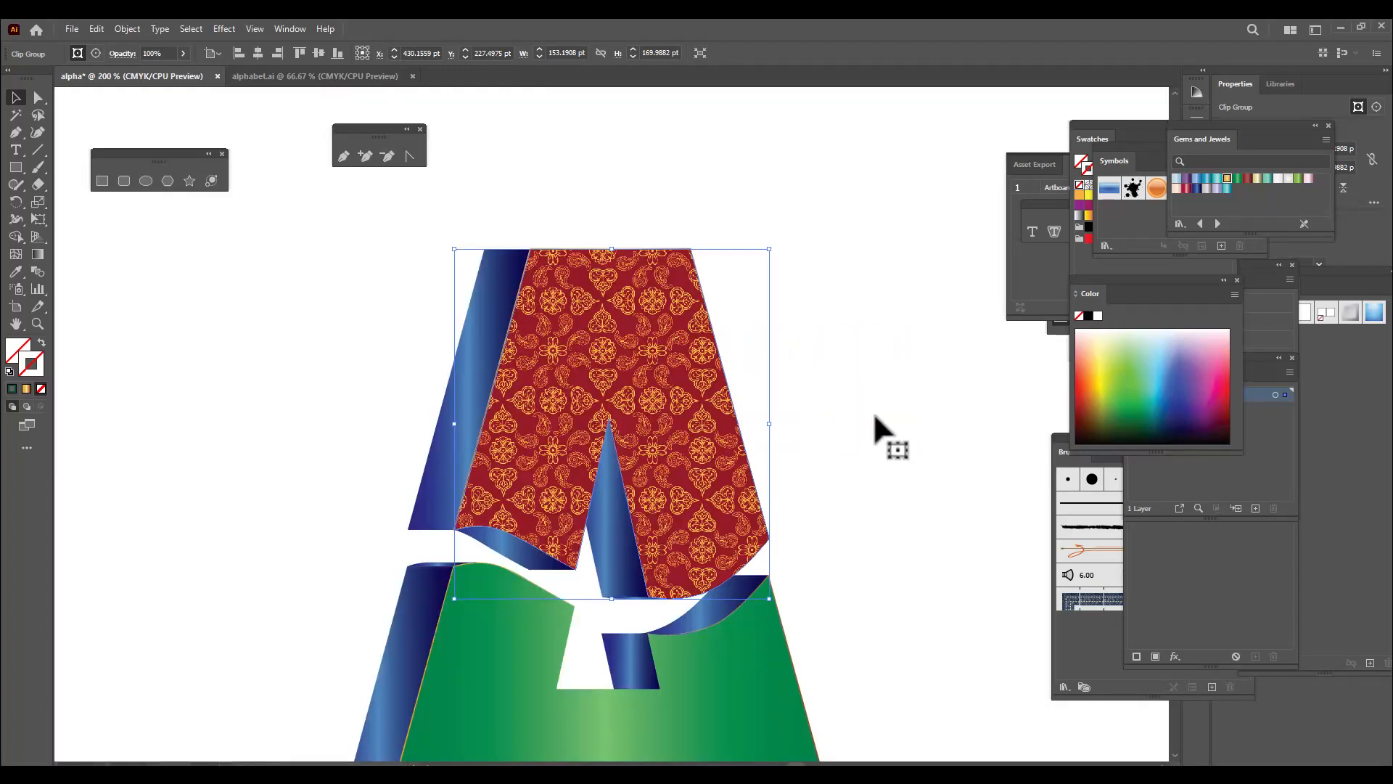
click(786, 379)
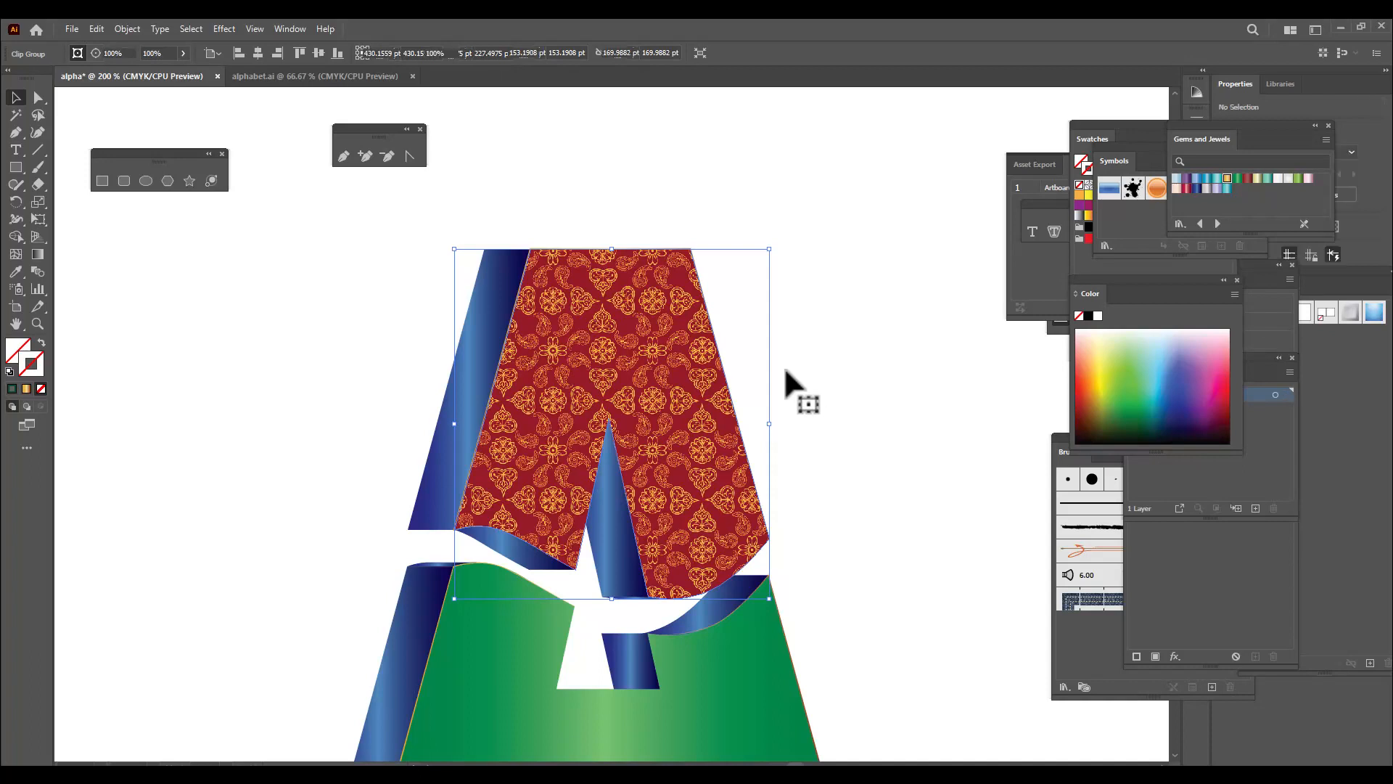
Set the clipped pattern's blending mode to Soft Light and deselect it
click(666, 404)
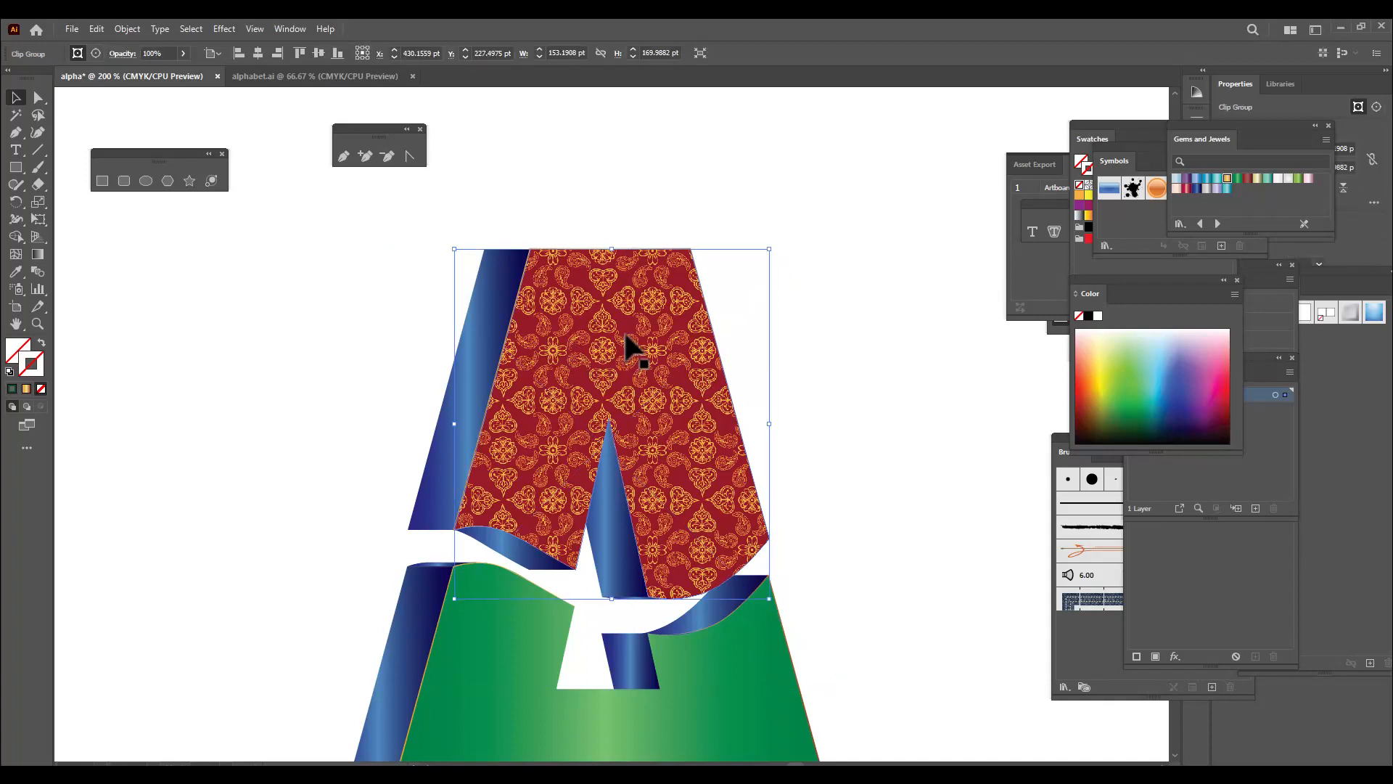
click(123, 55)
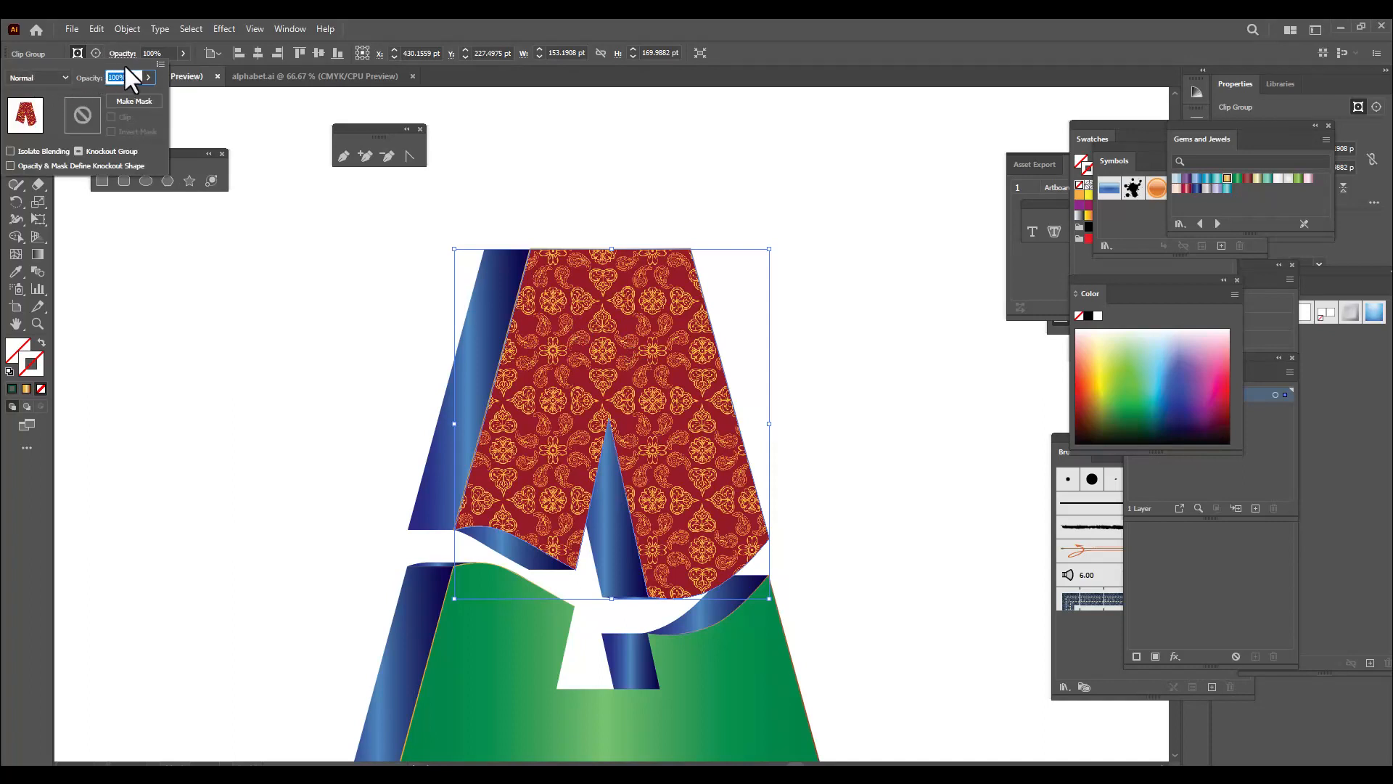
click(48, 78)
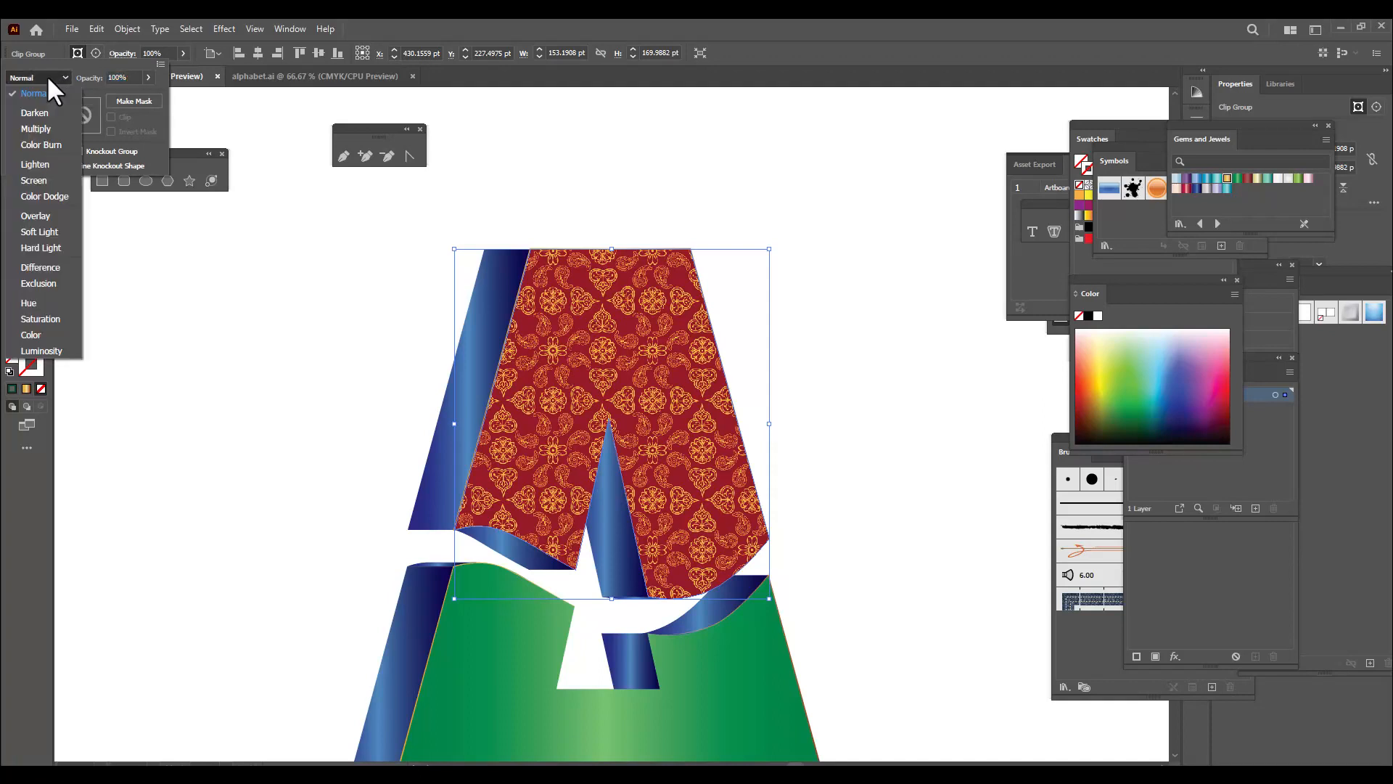
click(55, 232)
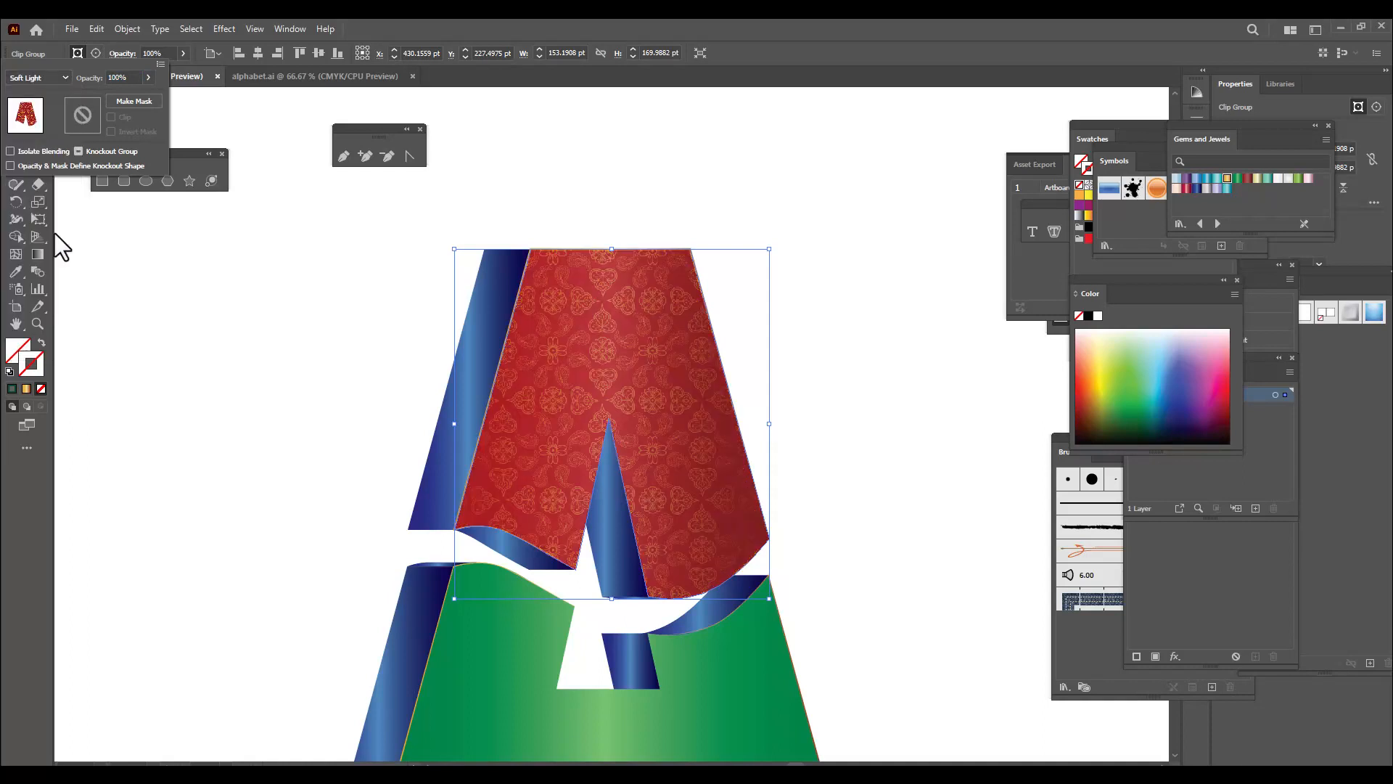
click(366, 368)
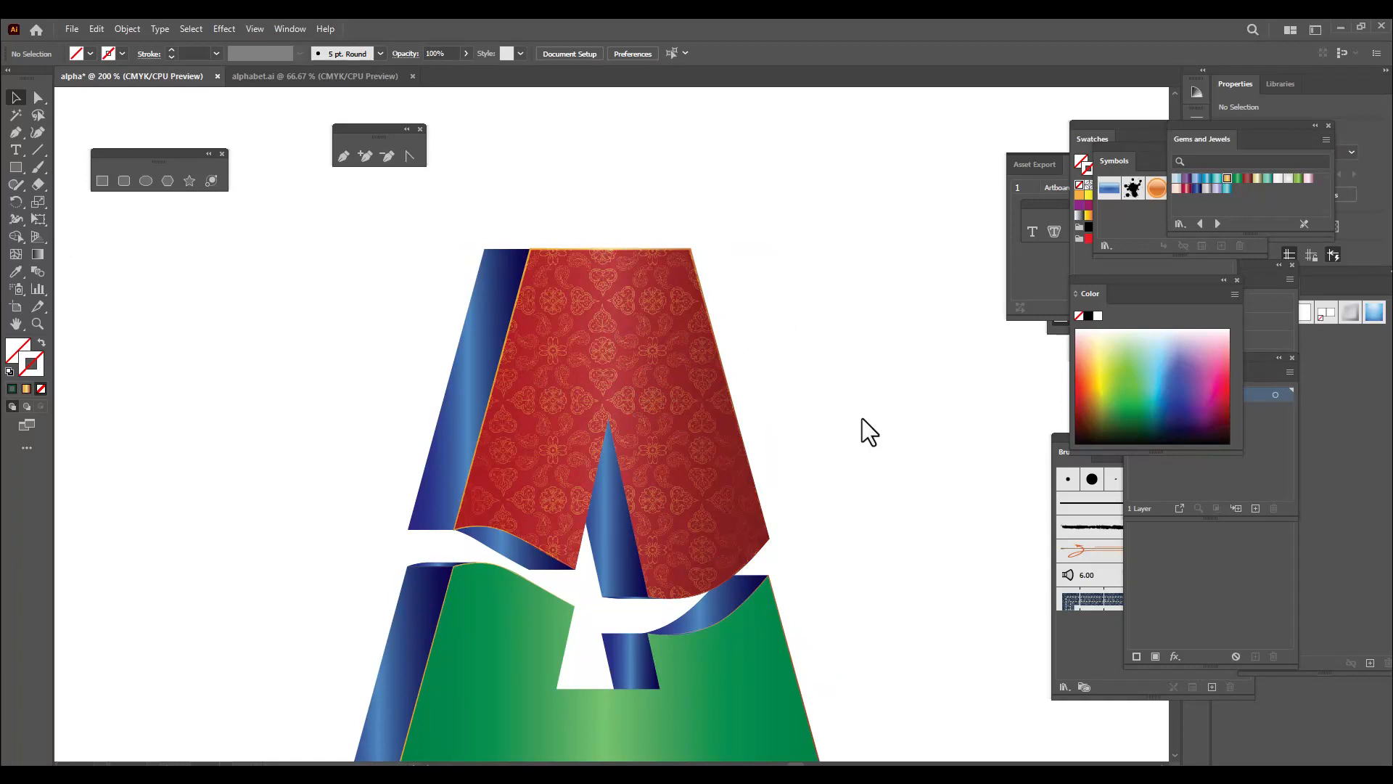
Place the bgtraditional pattern image as a linked file and move it beside the letter, then deselect it
key(ctrl+minus)
key(ctrl+minus)
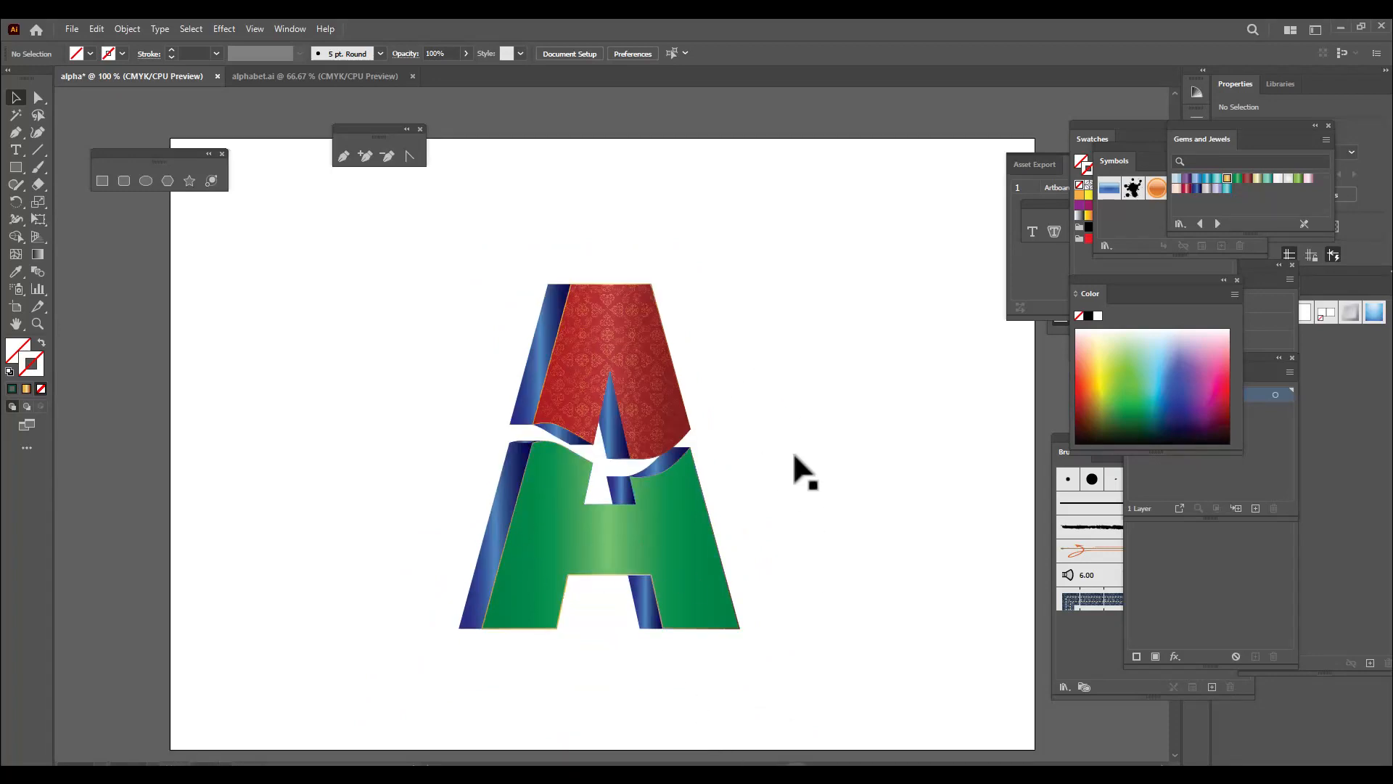
click(72, 29)
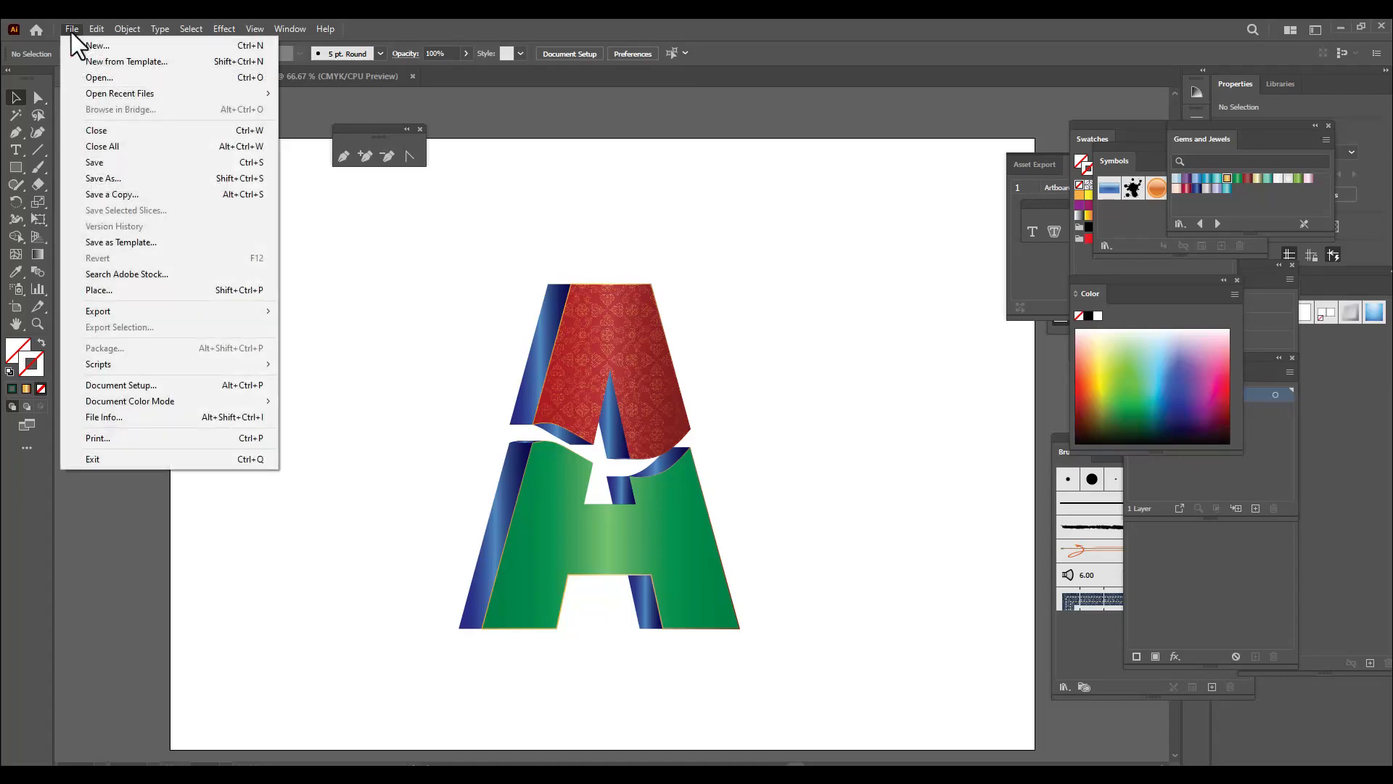
click(145, 293)
scroll(489, 349, down, 5)
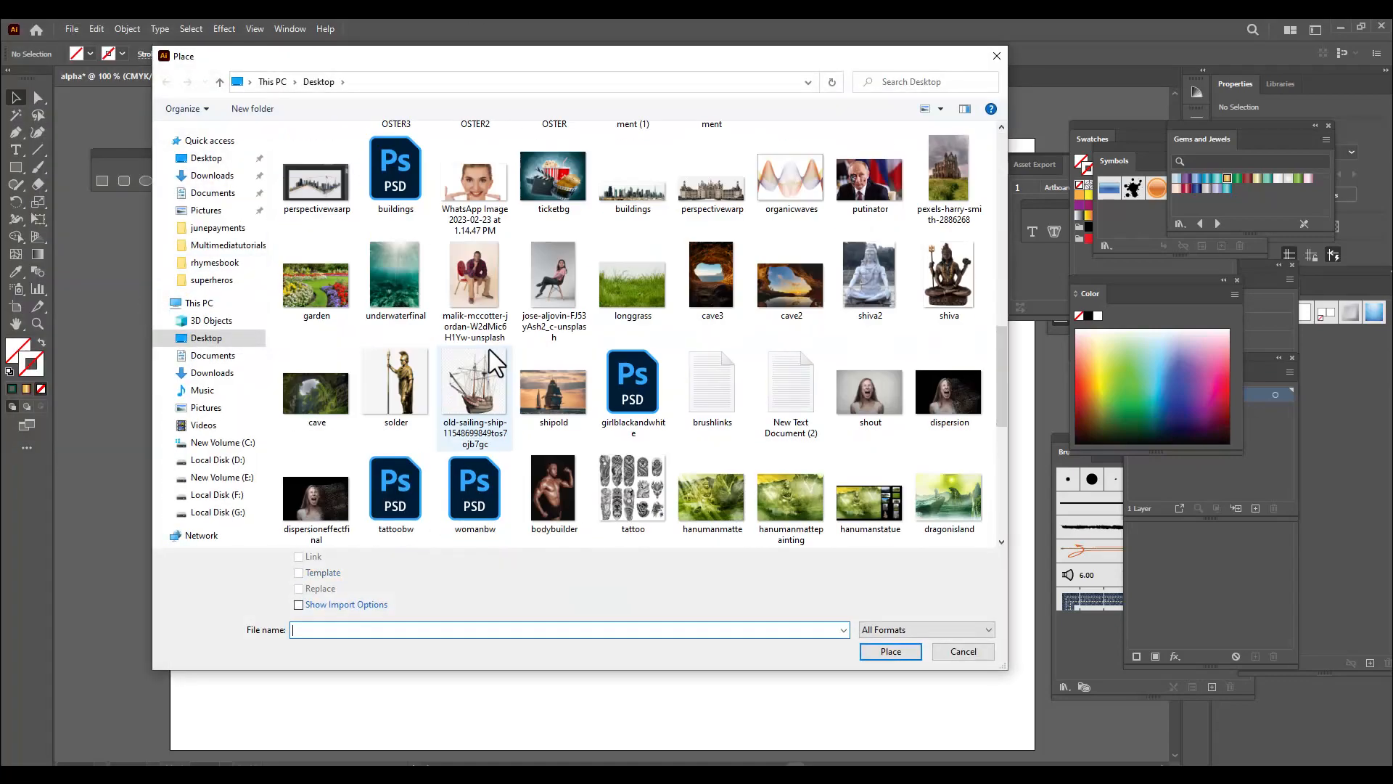
scroll(489, 350, down, 10)
click(607, 501)
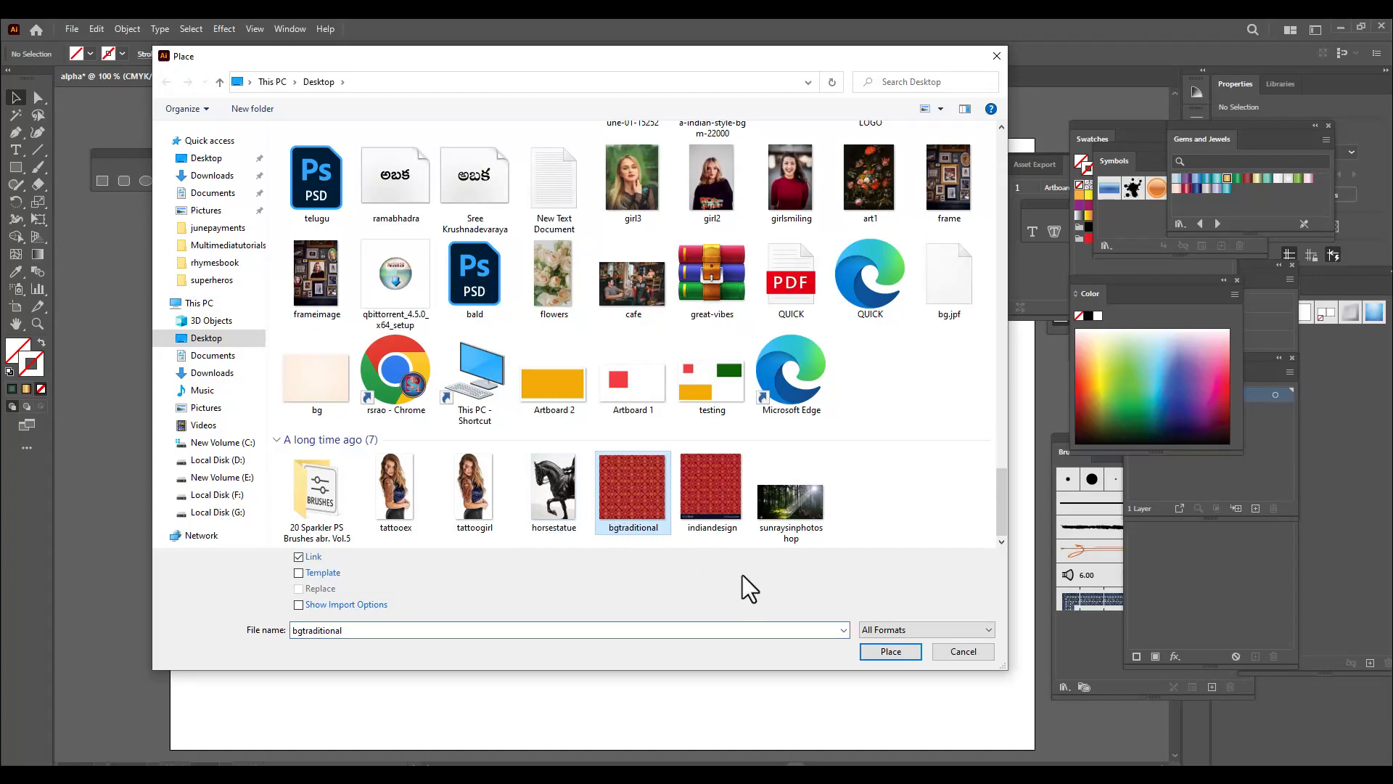
click(891, 651)
click(823, 561)
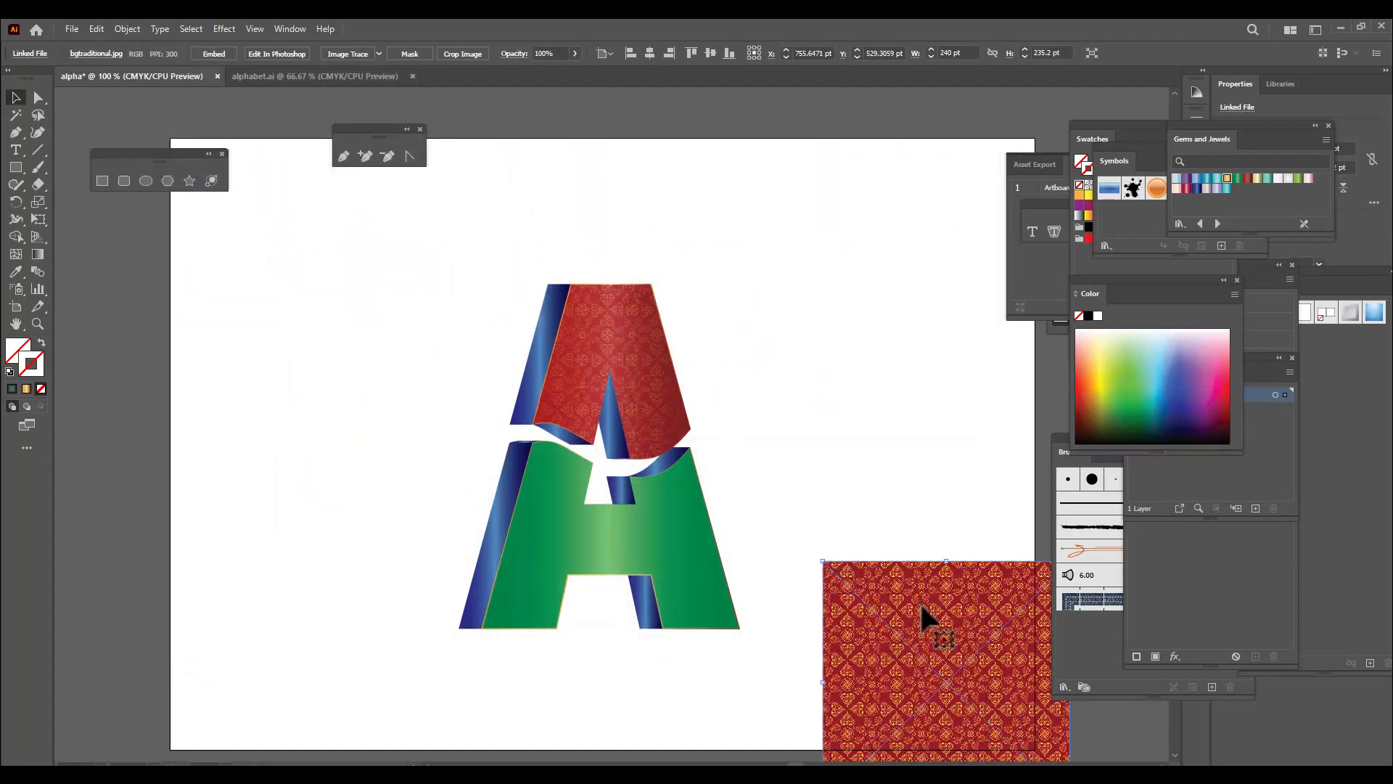
drag(923, 609, 182, 381)
click(834, 508)
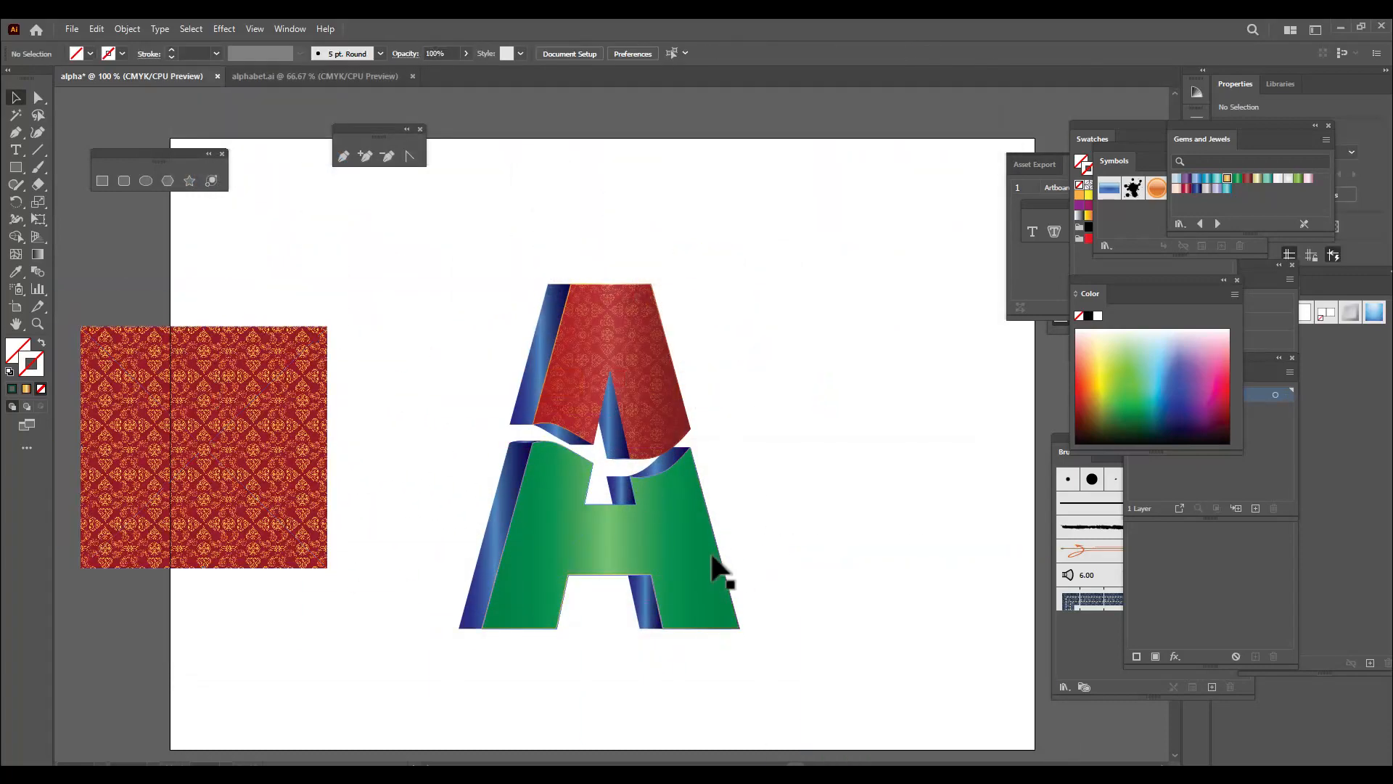
Duplicate the green lower face beside the letter and move the pattern image onto the copy, enlarged to about 270 × 265 pt
click(711, 557)
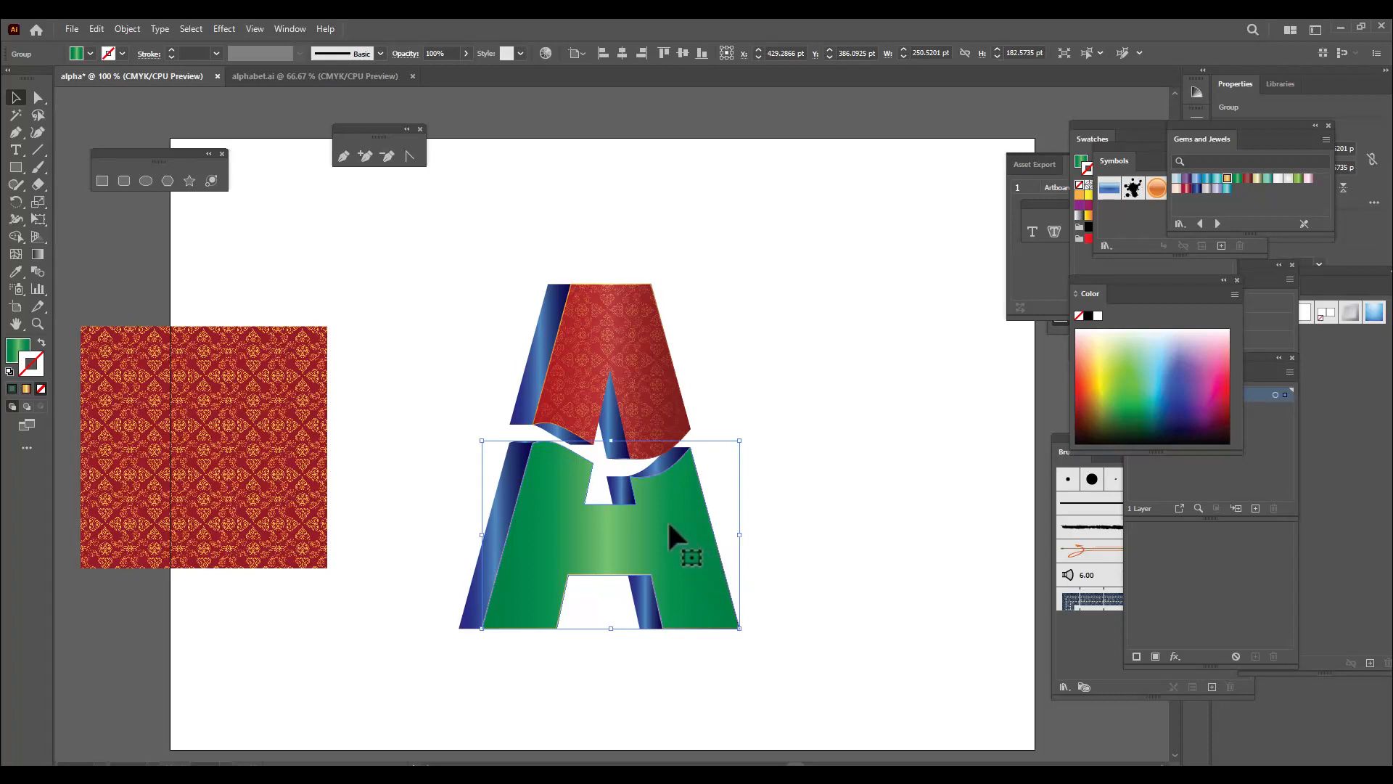
drag(672, 521, 958, 482)
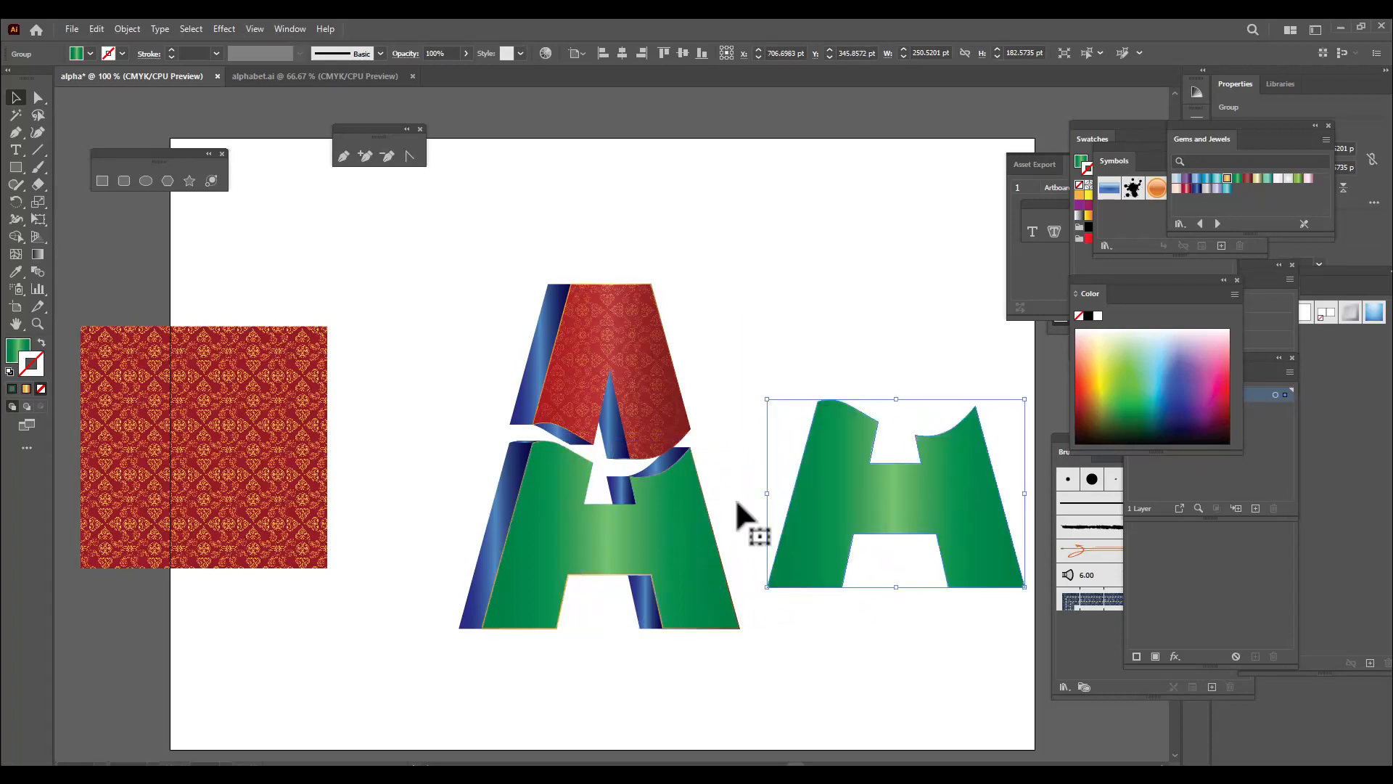
click(262, 458)
drag(212, 393, 893, 453)
drag(1010, 386, 1026, 368)
drag(917, 445, 926, 531)
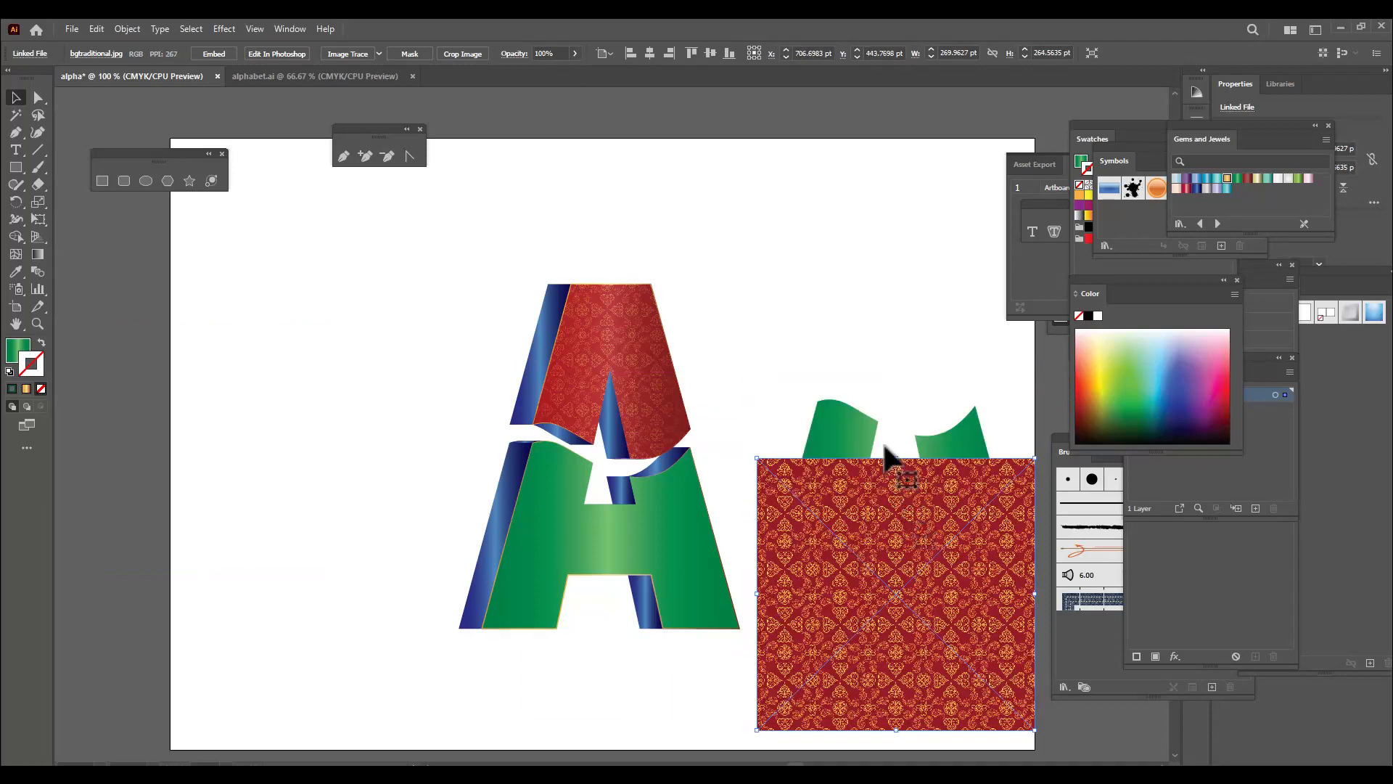
Bring the copied green face to the front and move the pattern image so it lies behind the whole face
click(842, 426)
right_click(838, 428)
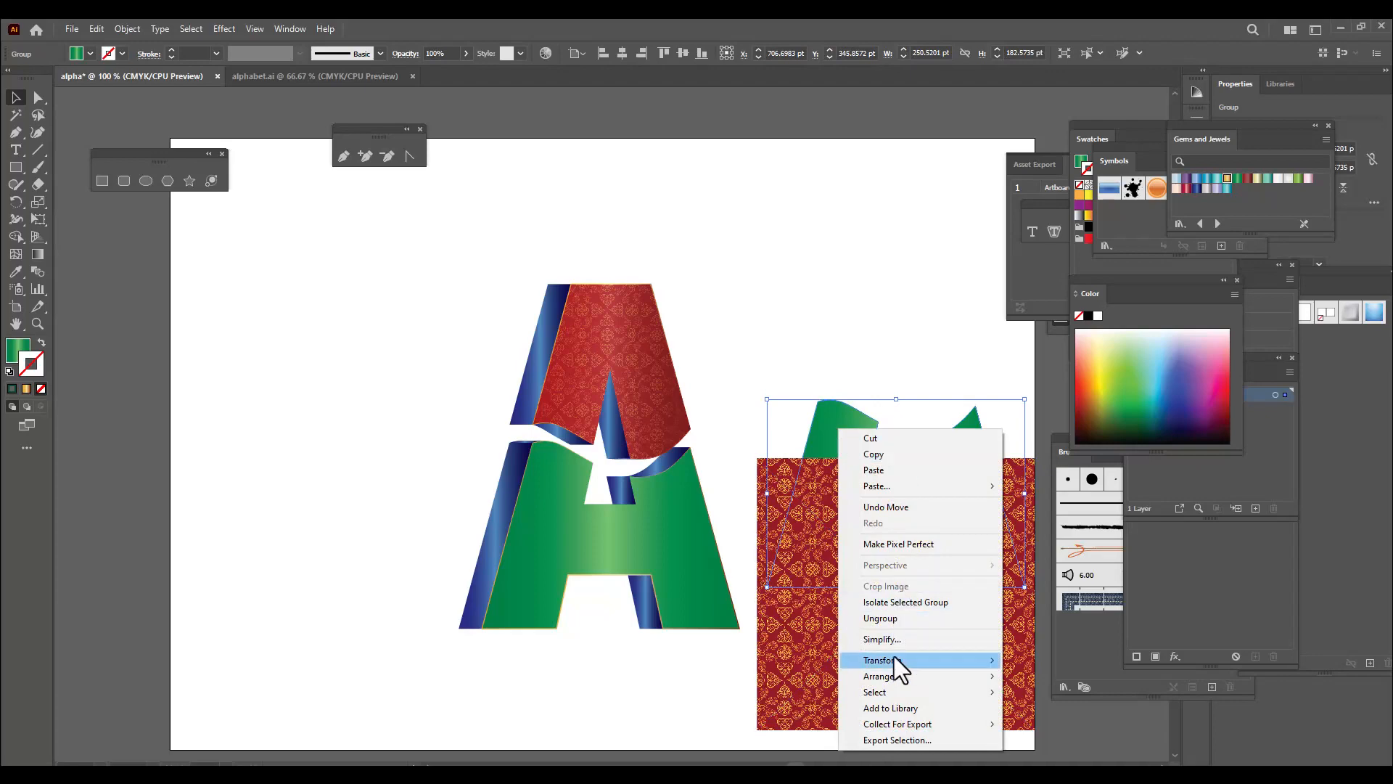
mouse_move(900, 677)
click(1027, 676)
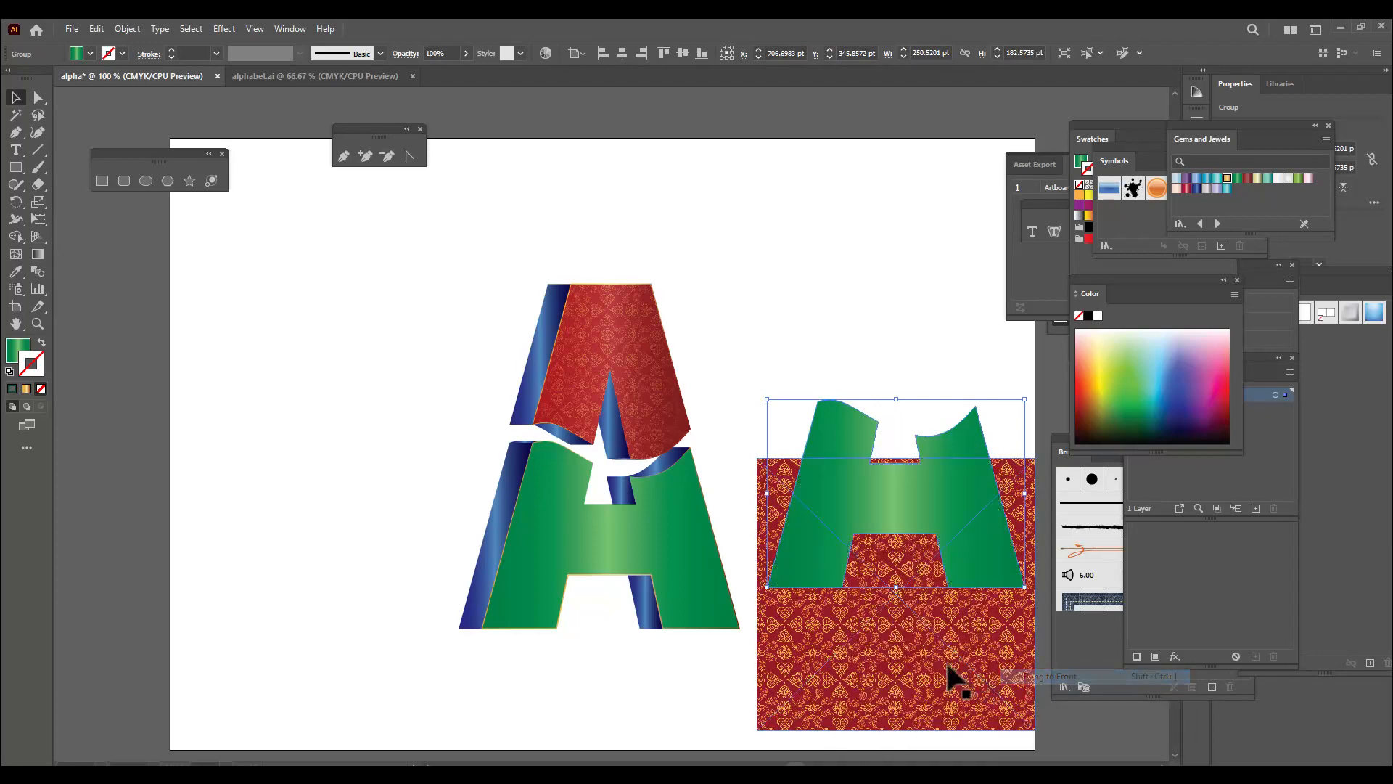
drag(919, 665, 907, 490)
click(847, 323)
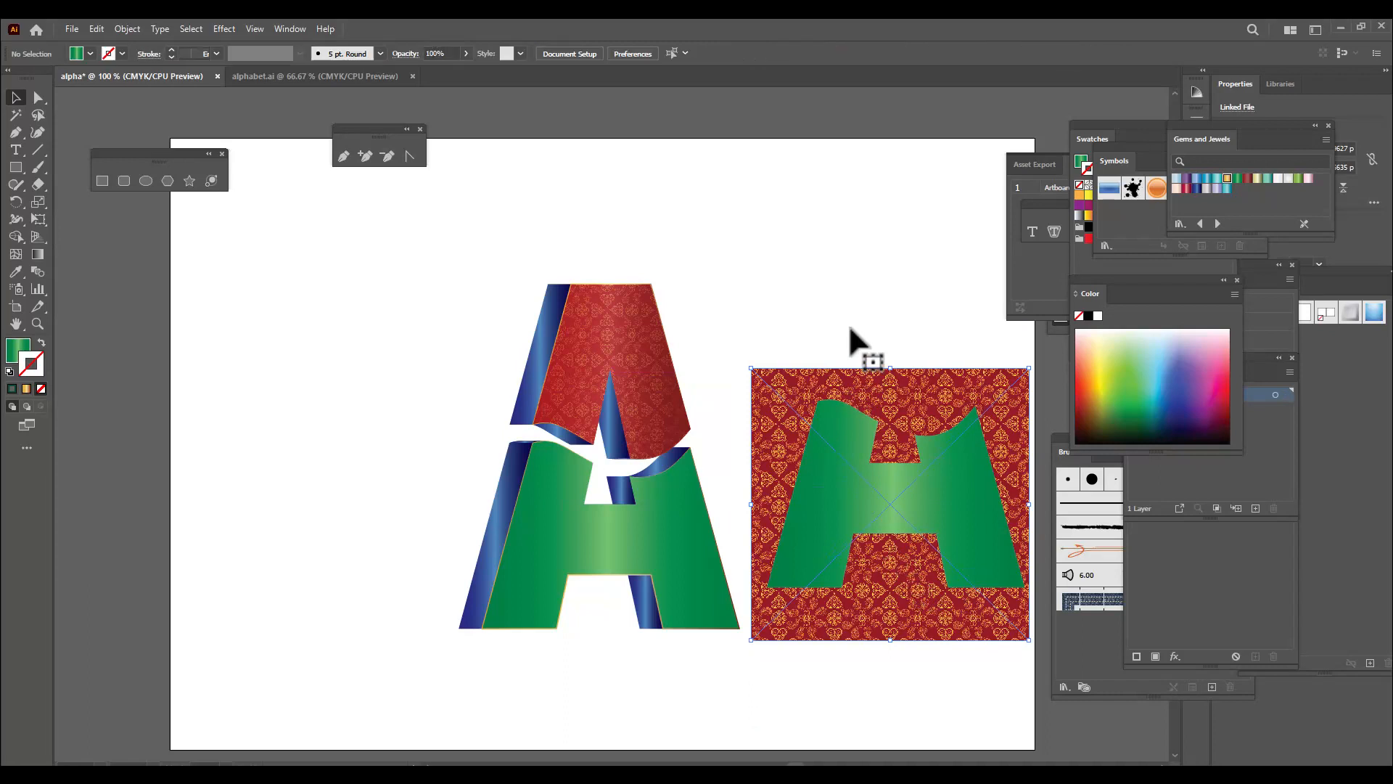
Make a clipping mask from the pattern image and the copied green face
click(868, 398)
shift+click(839, 423)
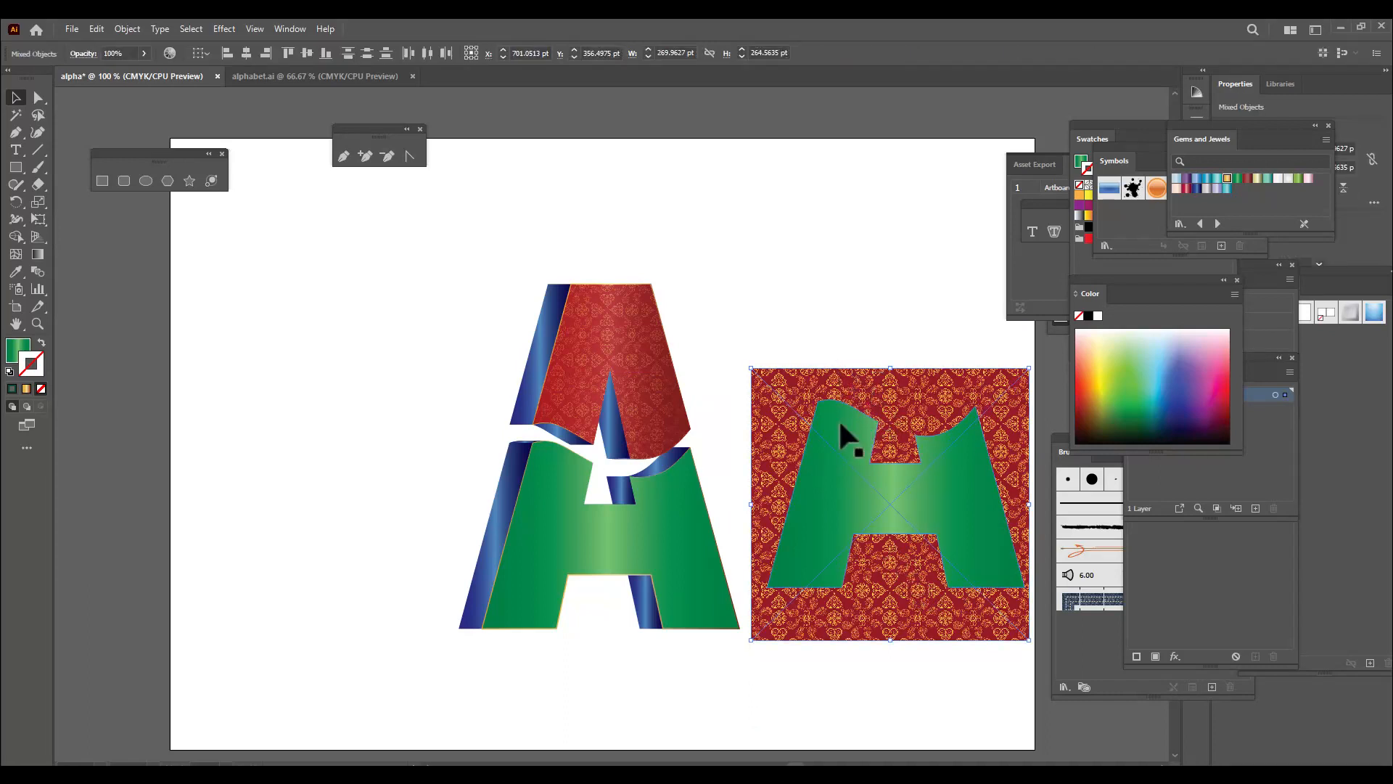
right_click(839, 436)
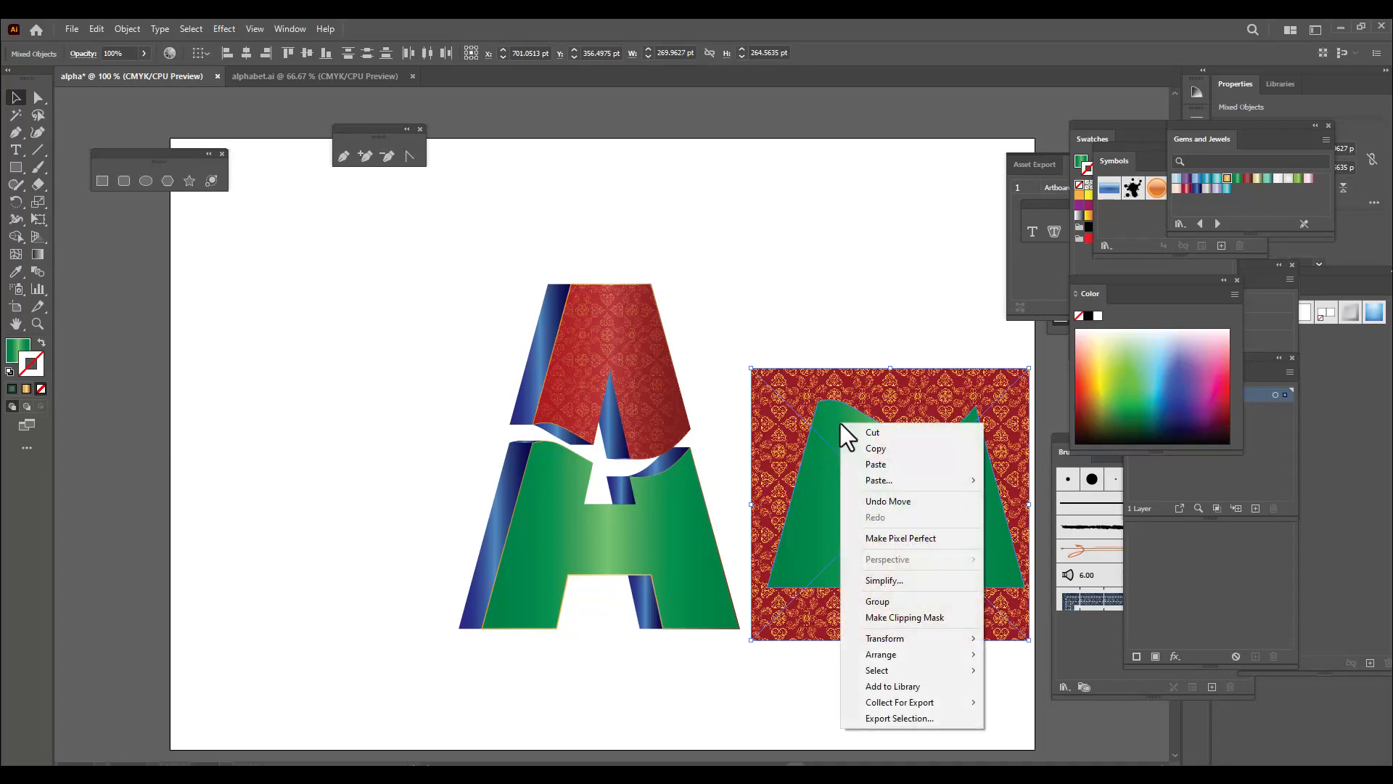
click(938, 618)
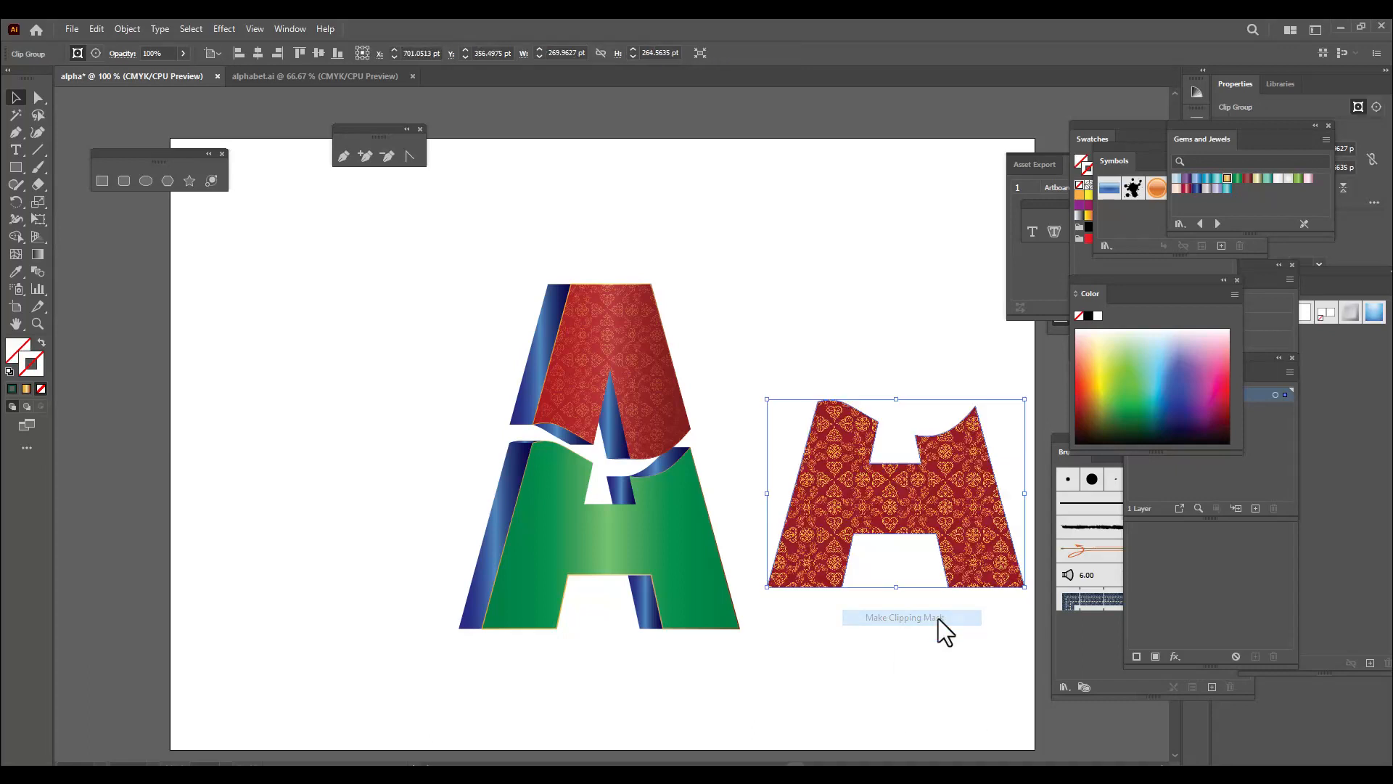
click(893, 577)
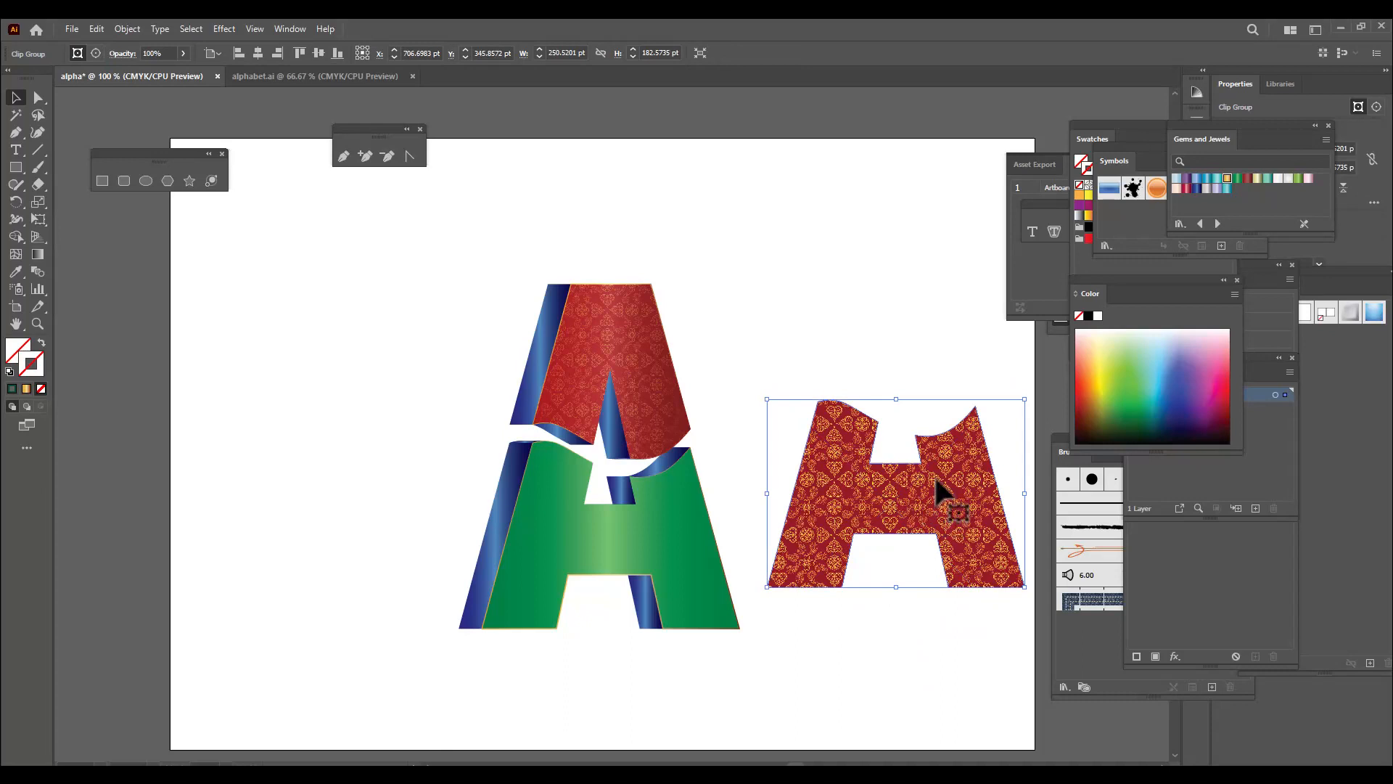
Move the clipped pattern exactly onto the letter's green lower face and set its blending mode to Soft Light
drag(931, 496, 651, 524)
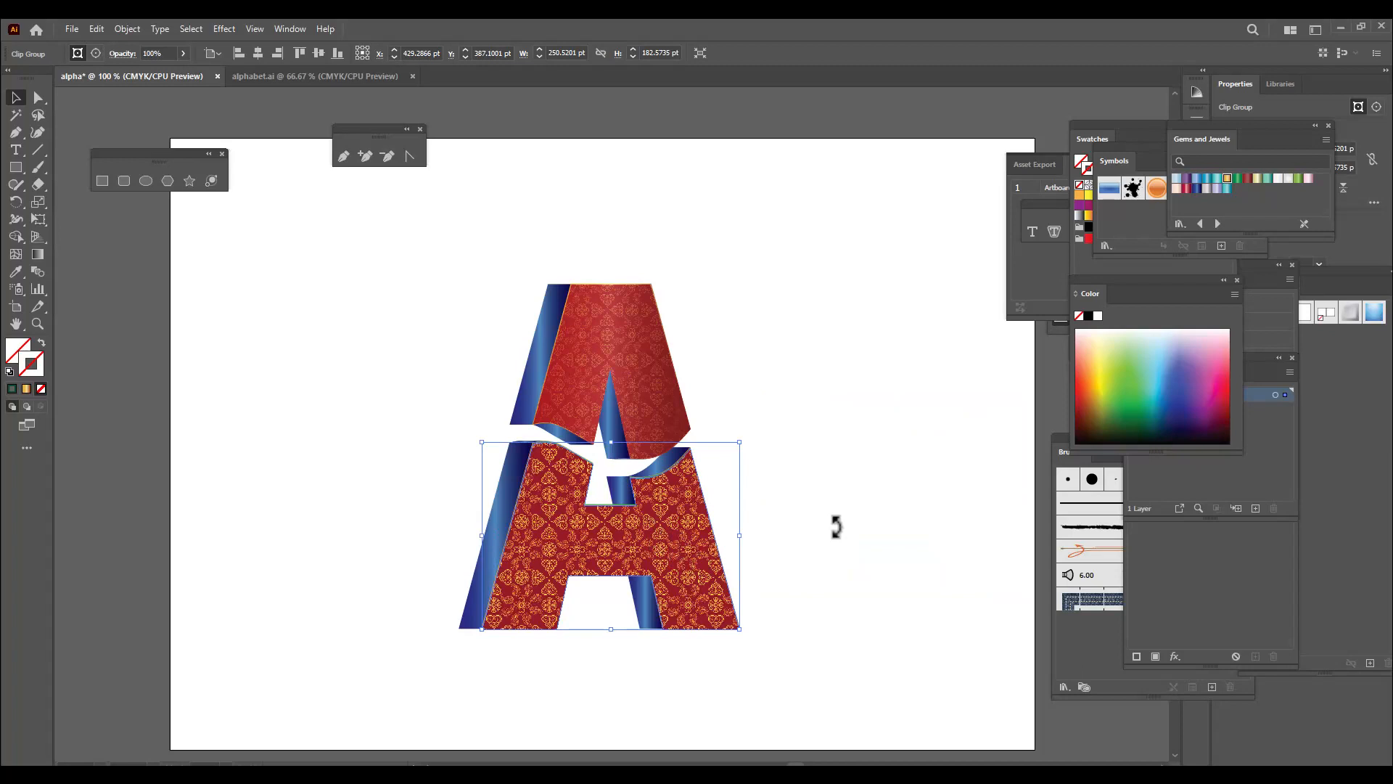
click(125, 56)
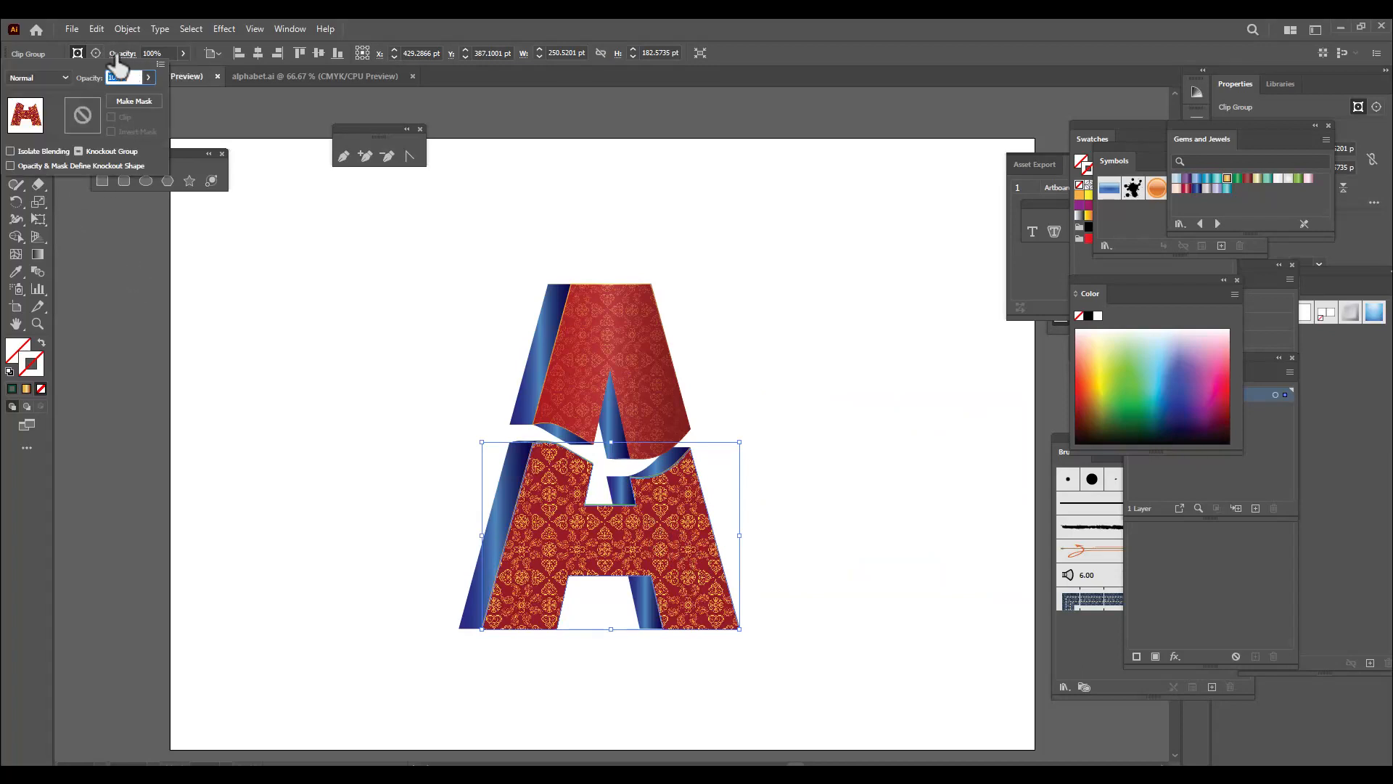
click(48, 88)
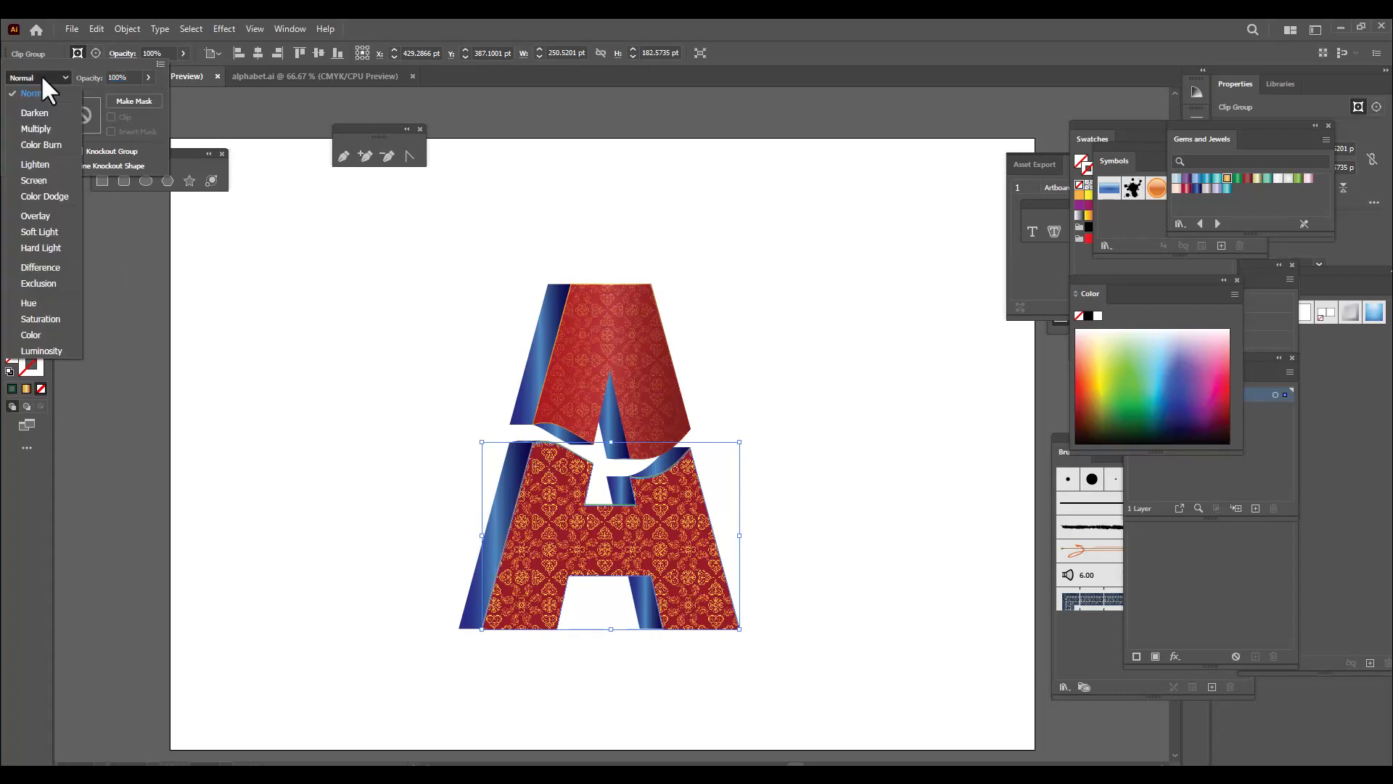
click(49, 233)
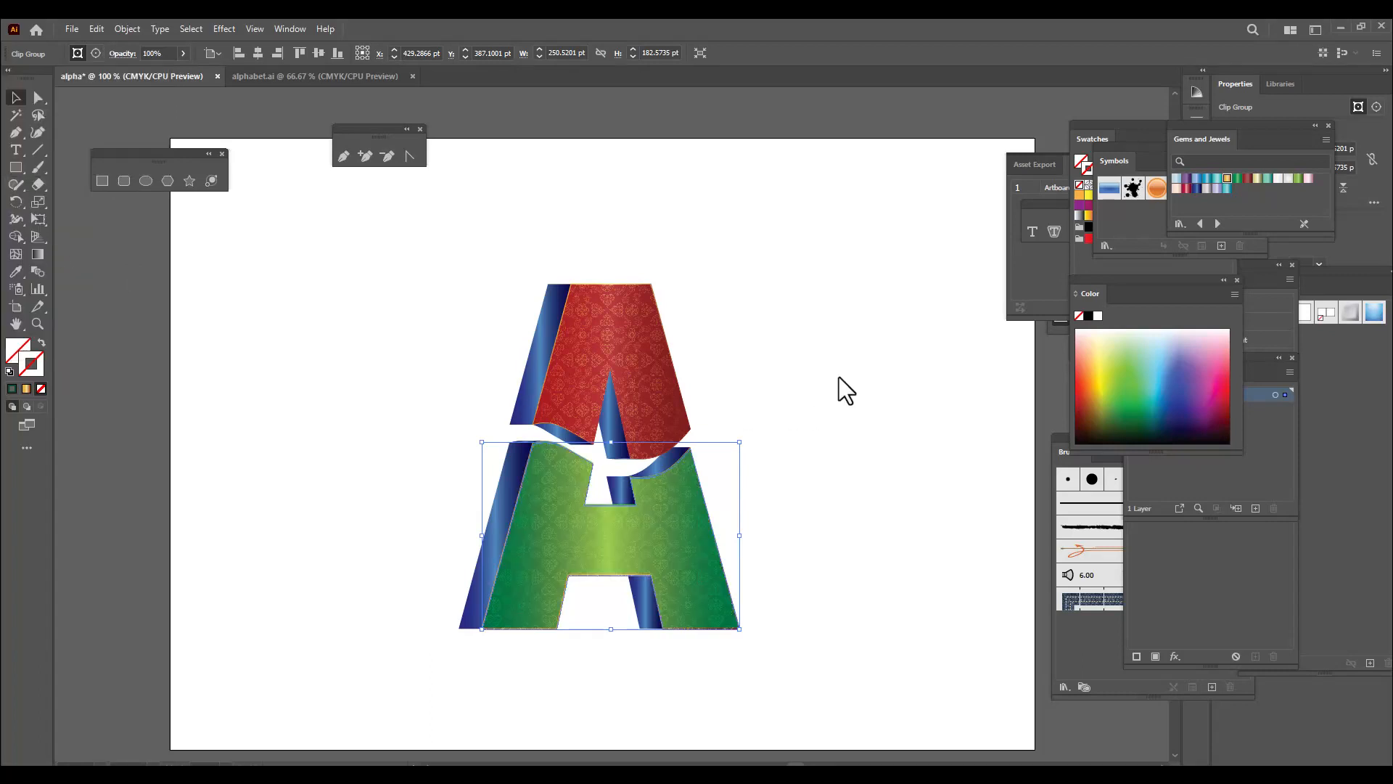
click(825, 443)
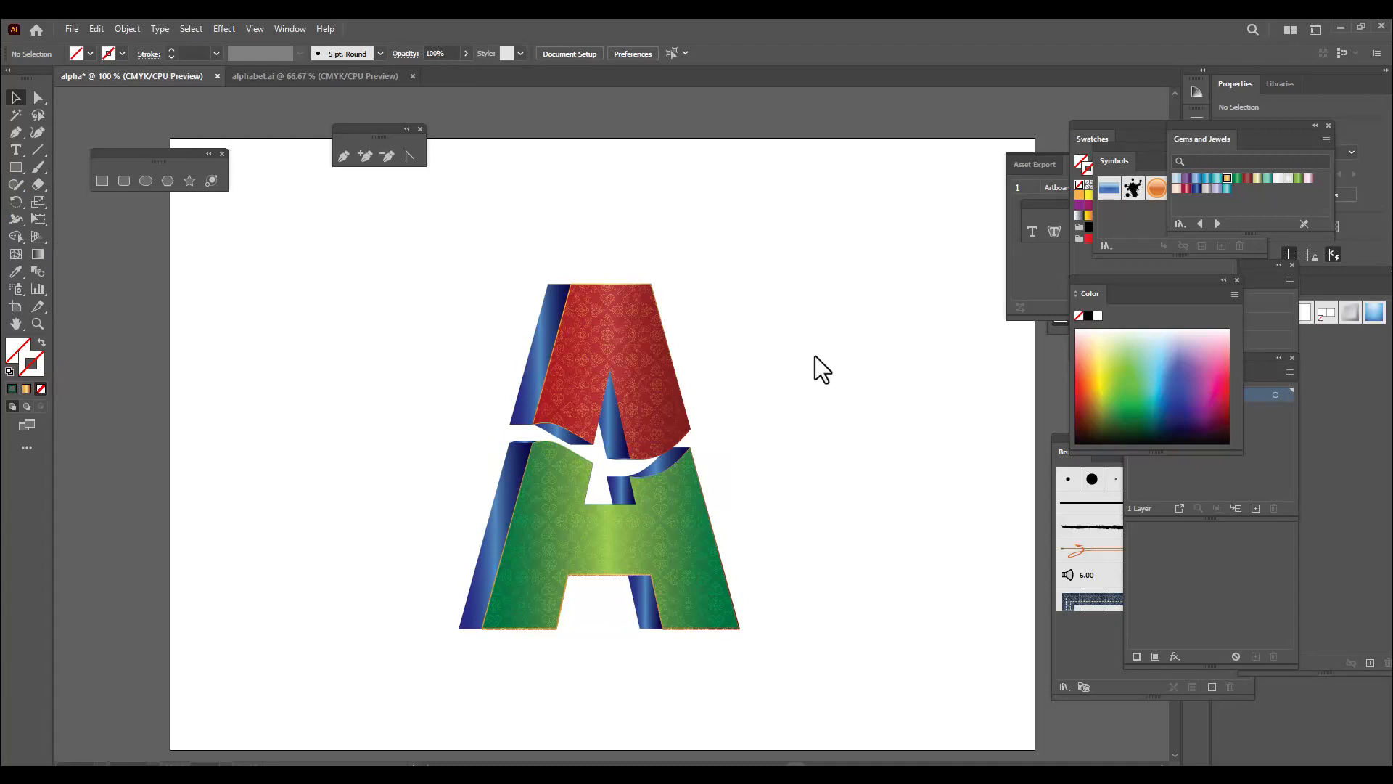
Group all parts of the letter, scale the group down proportionally and move it to the right half of the artboard
scroll(816, 356, down, 1)
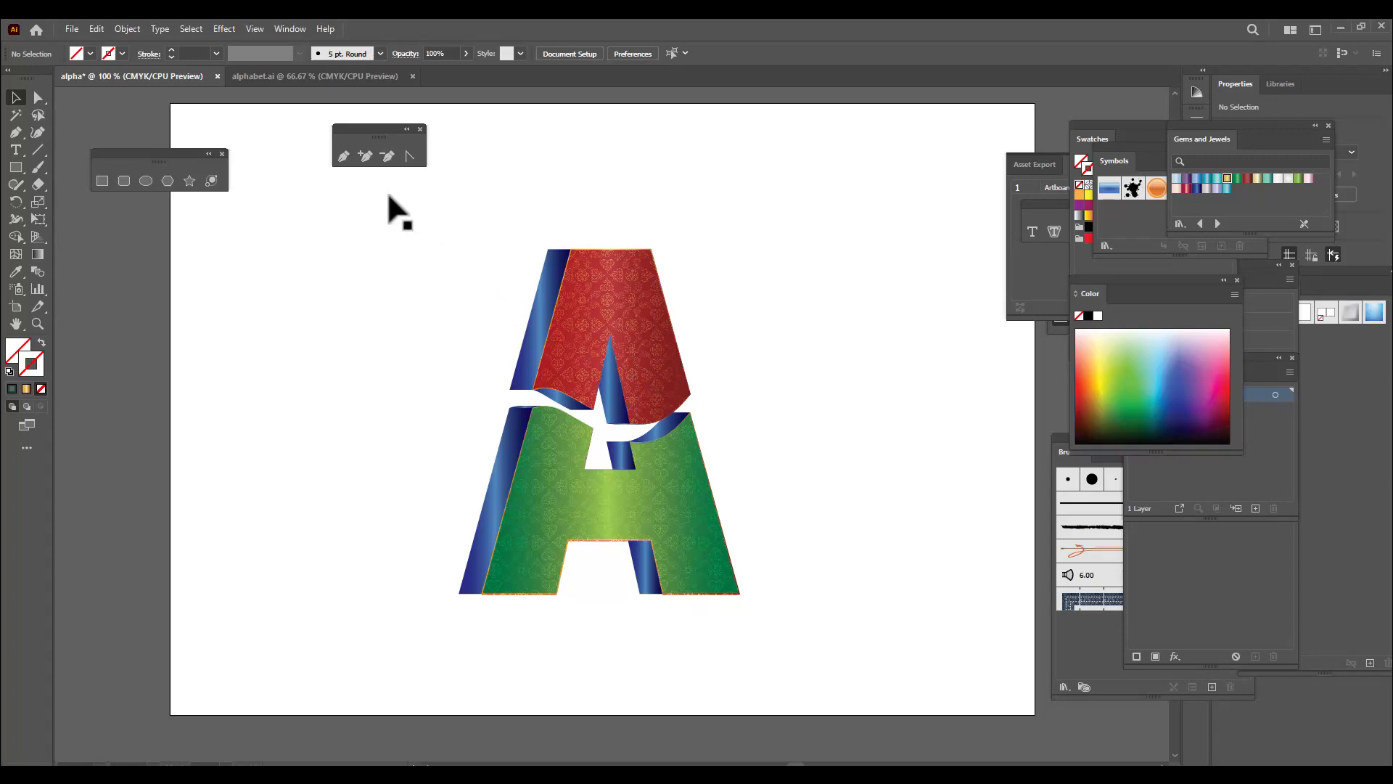
drag(388, 195, 855, 683)
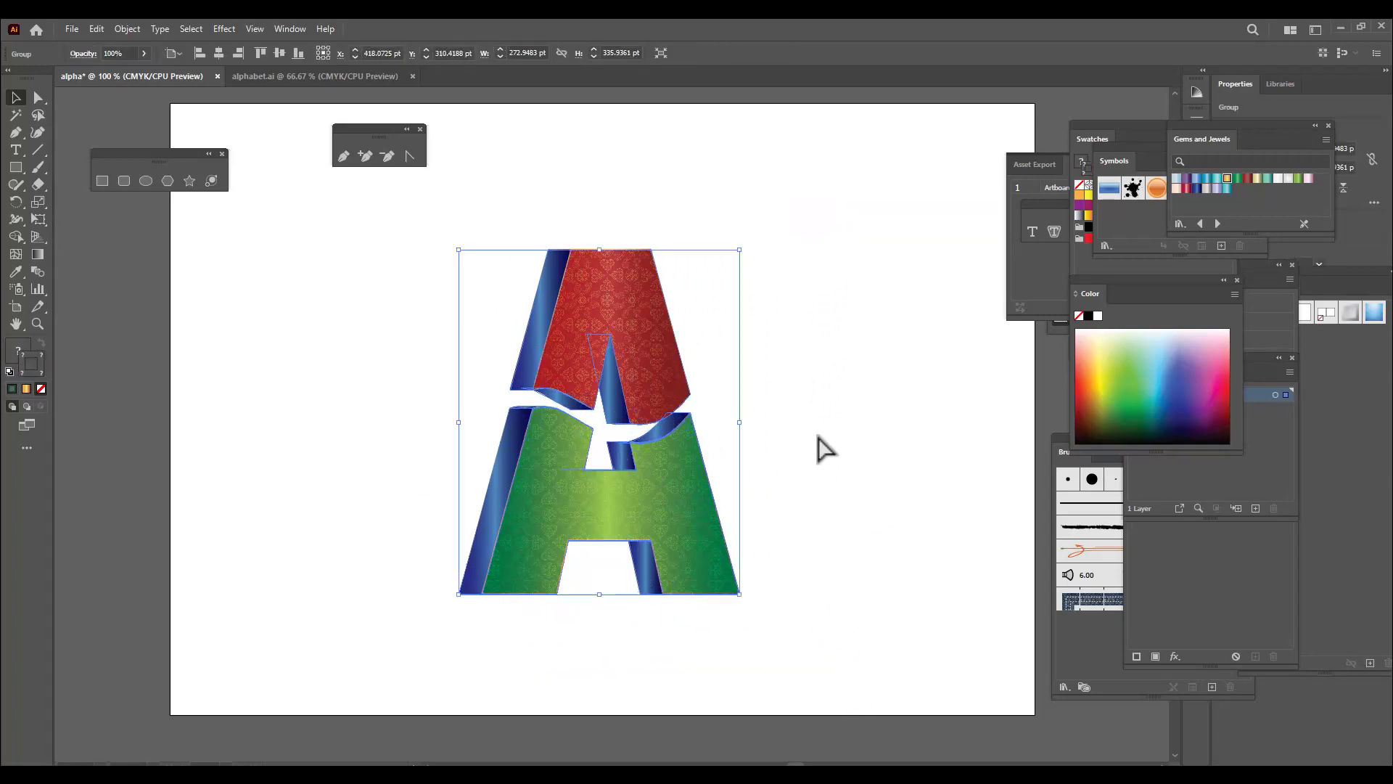
drag(677, 486, 727, 433)
drag(794, 207, 765, 227)
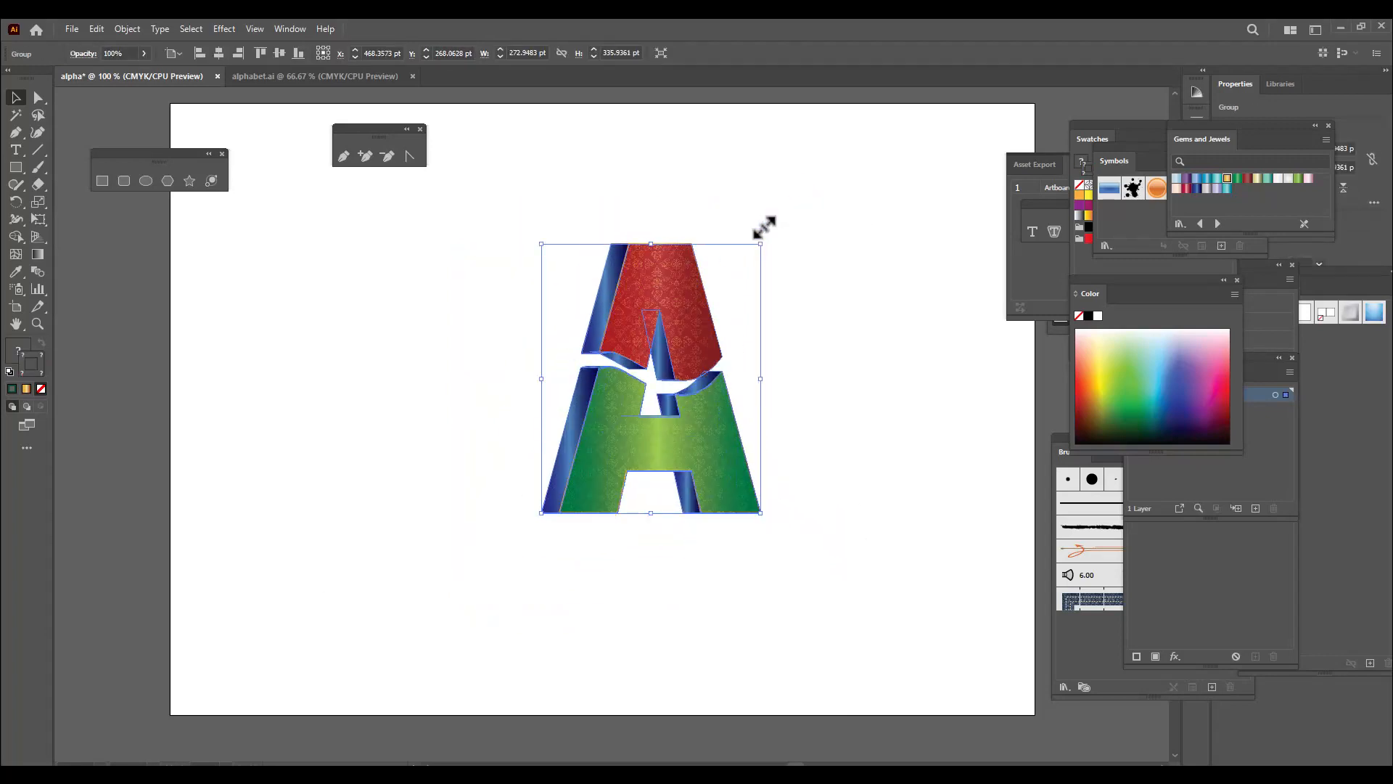
drag(681, 325, 751, 327)
click(530, 571)
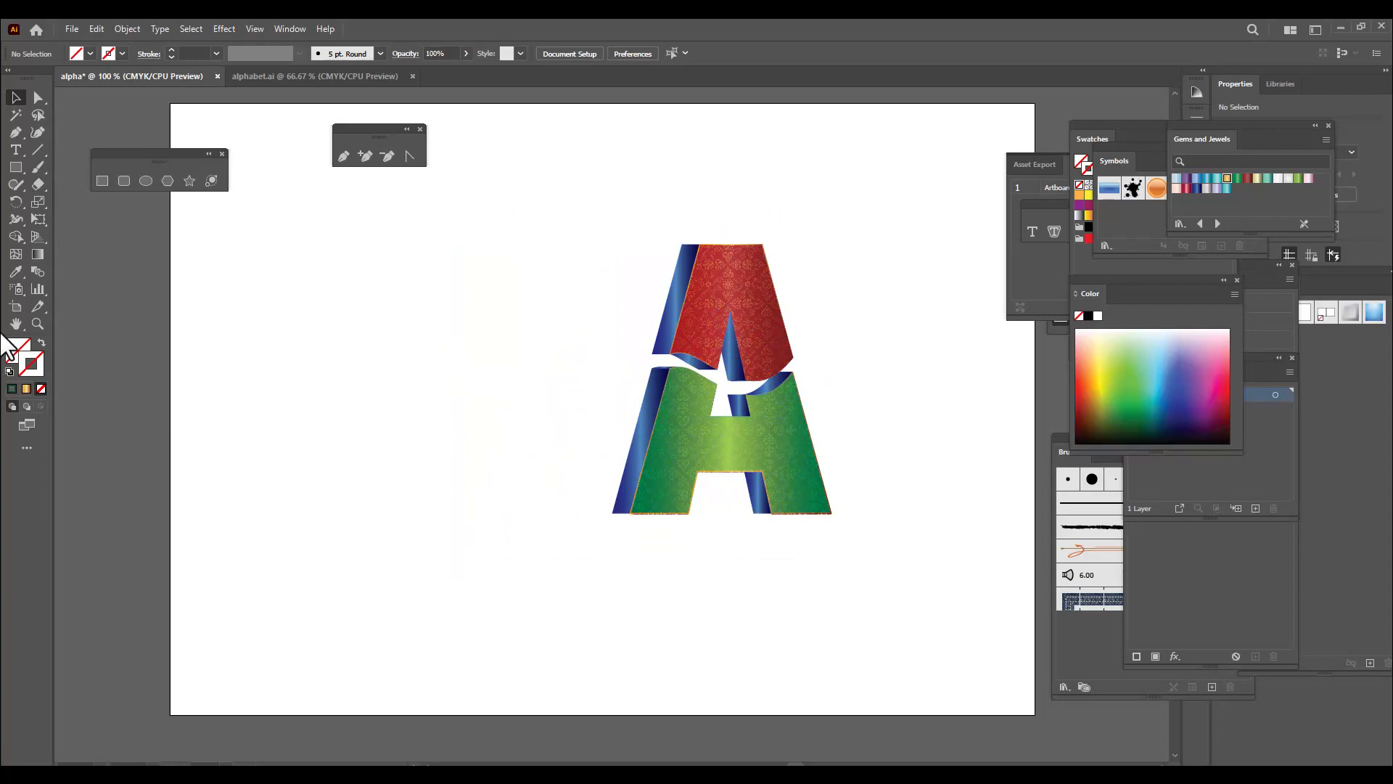
Draw a circle about 291 pt in diameter beside the letter and fill it with the gold gradient
scroll(102, 312, down, 1)
click(145, 180)
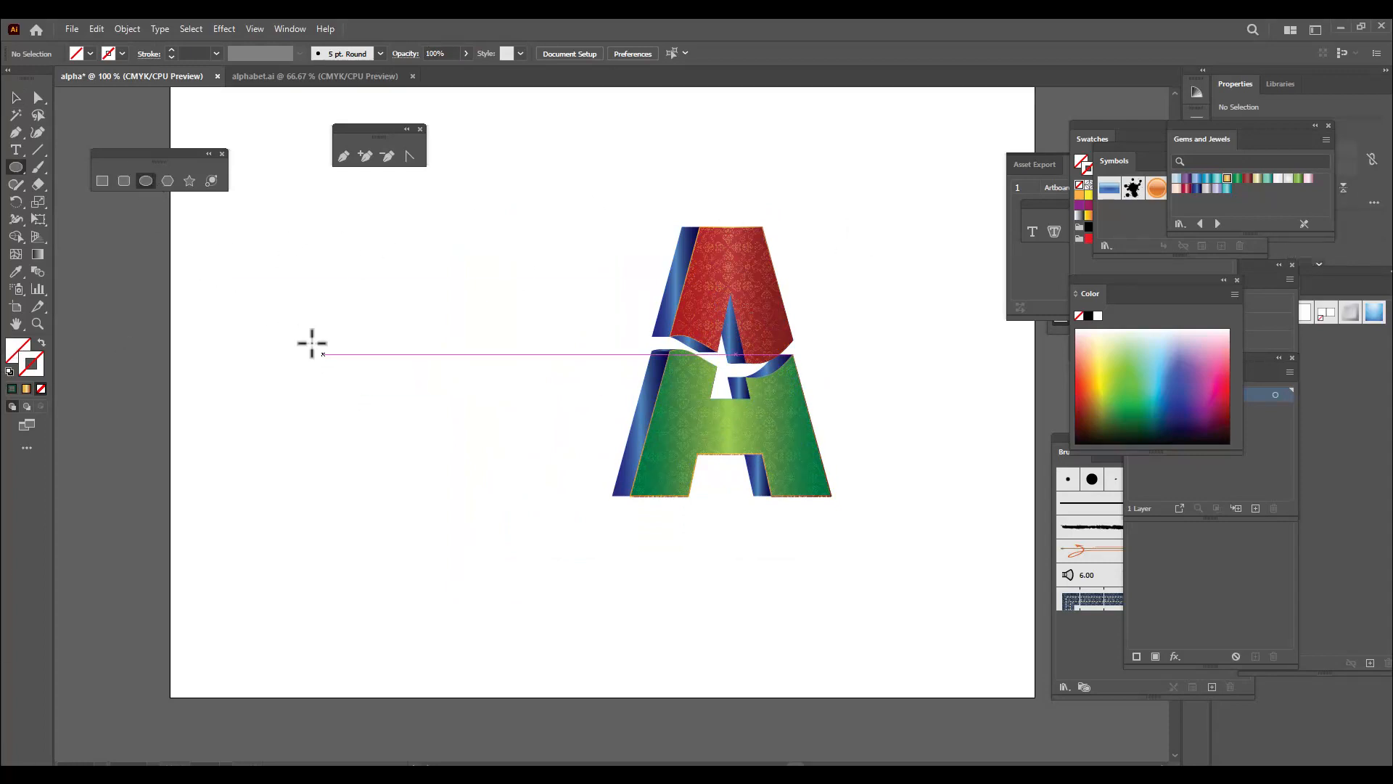
drag(241, 213, 537, 509)
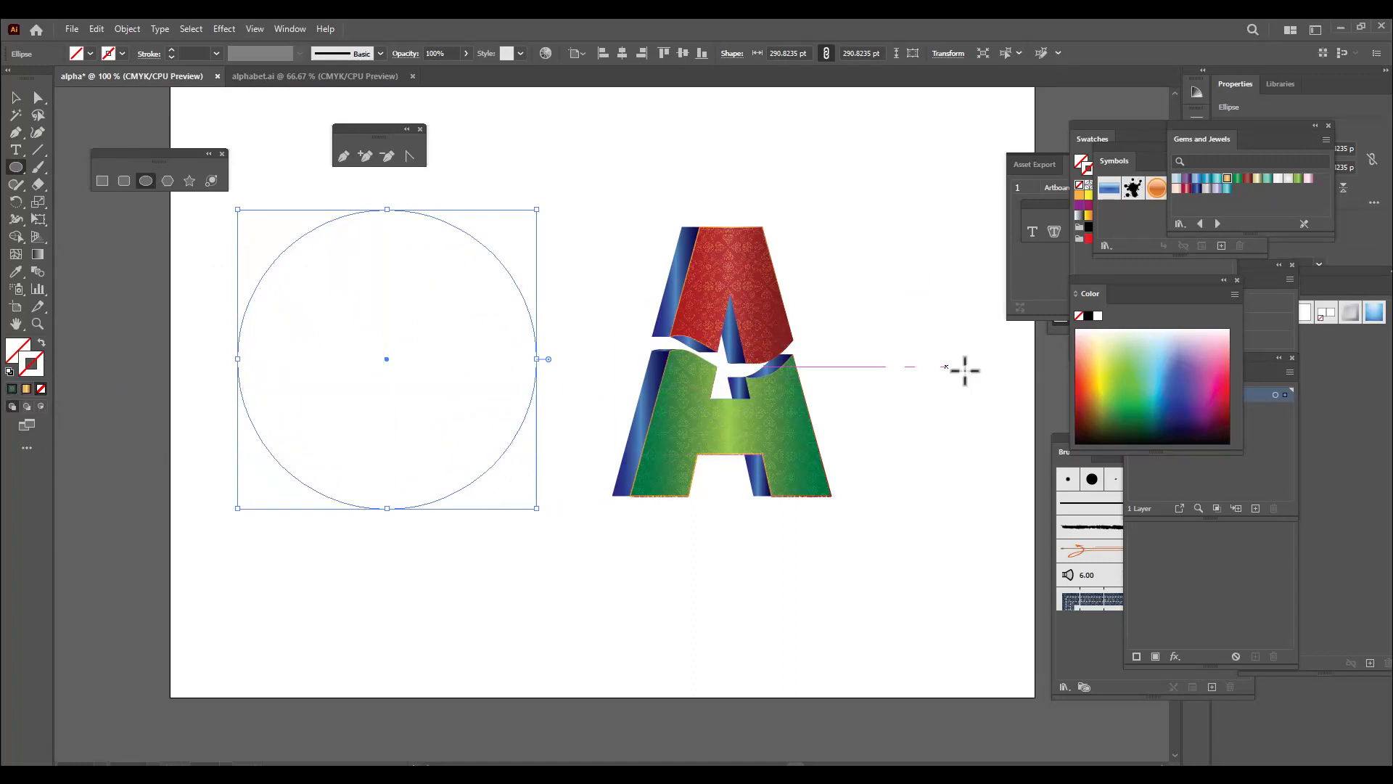
click(26, 390)
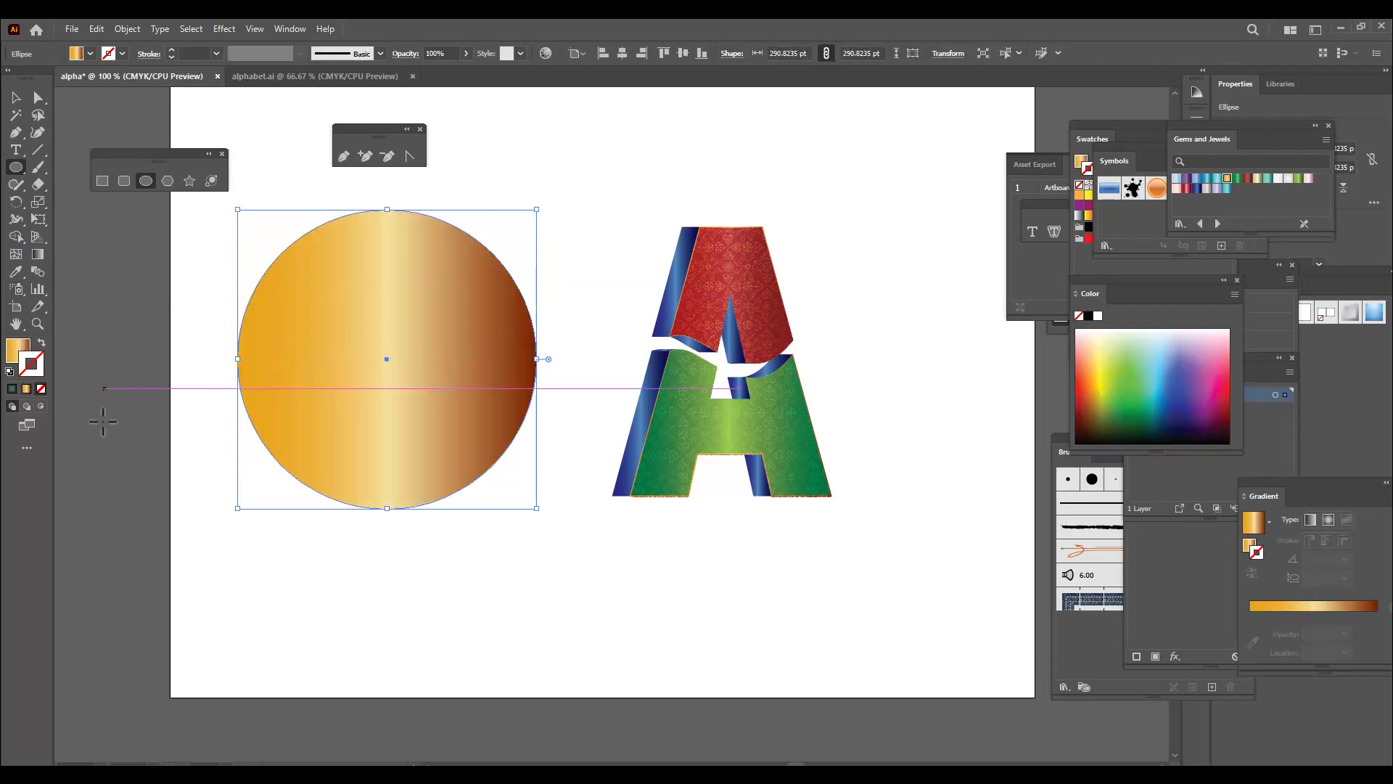
click(16, 98)
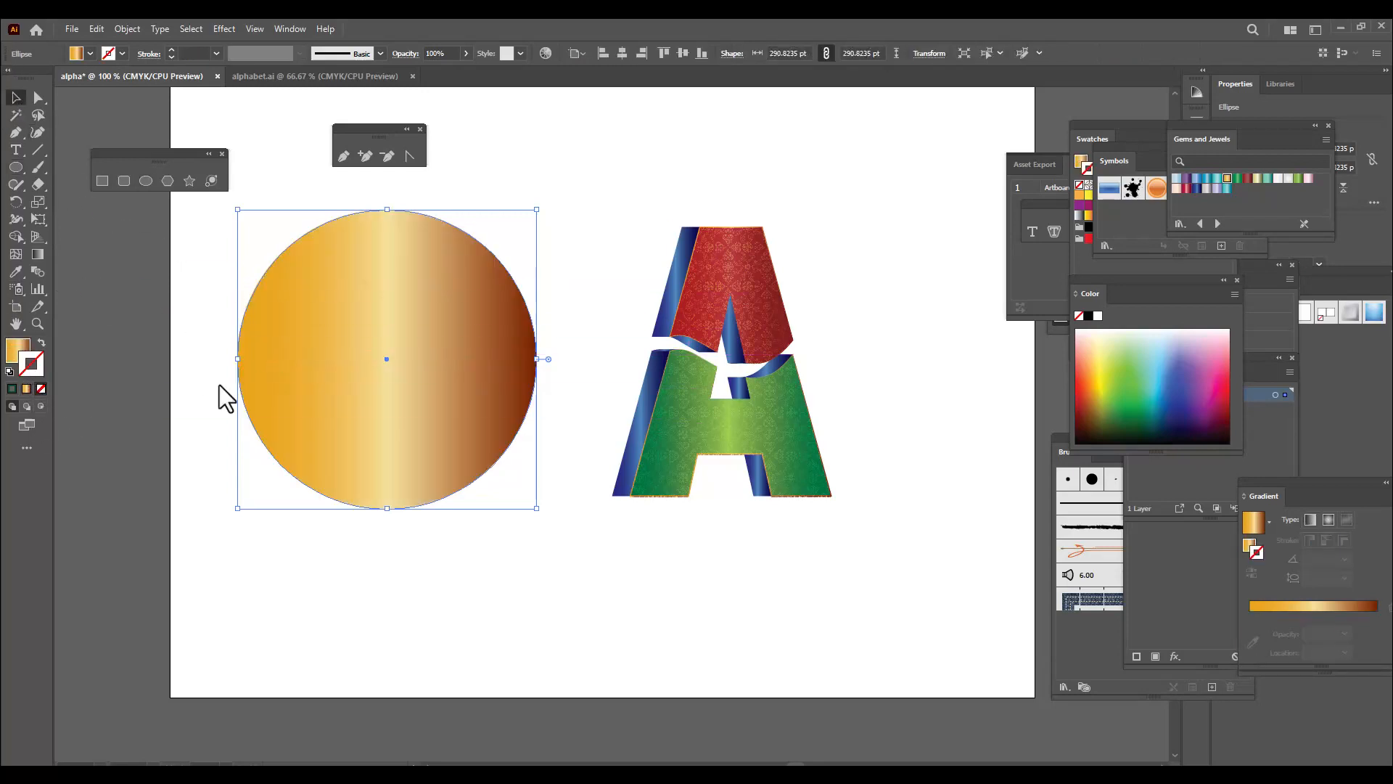
Duplicate the gold circle, keeping one near the artboard's upper edge and moving the other to the artboard's left edge
click(513, 457)
drag(367, 371, 275, 495)
drag(388, 448, 554, 205)
click(834, 178)
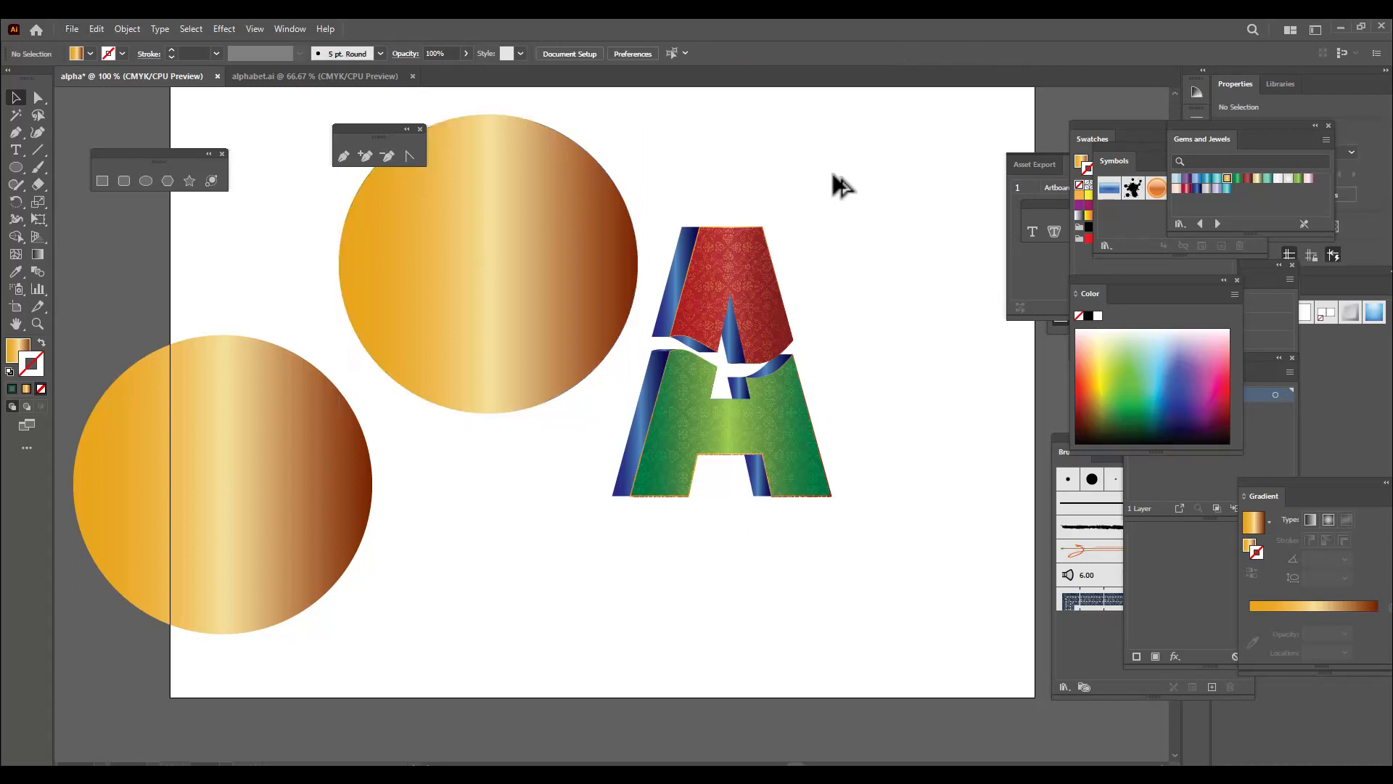
key(ctrl+minus)
drag(387, 389, 273, 396)
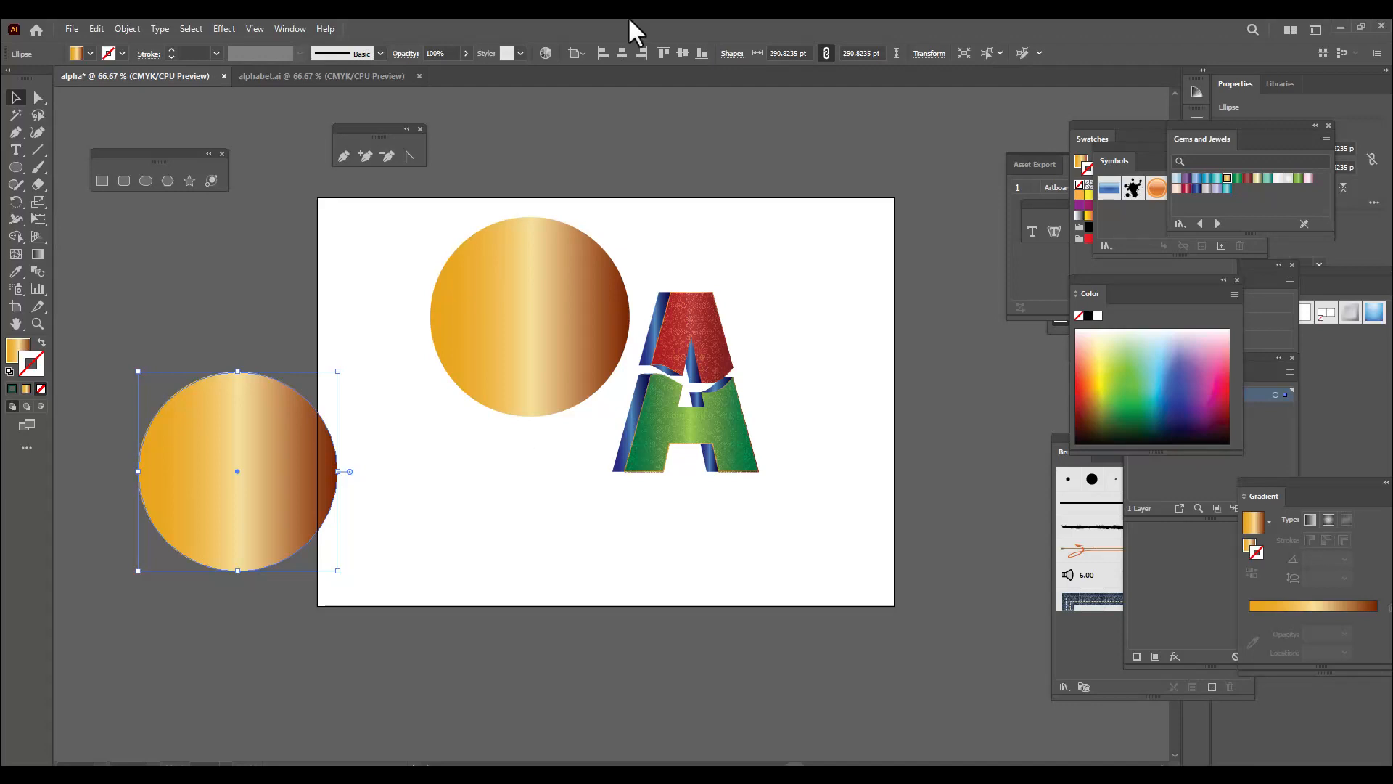
Place the bgtraditional pattern image as a linked file and position it on the artboard between the circles and the letter
click(75, 28)
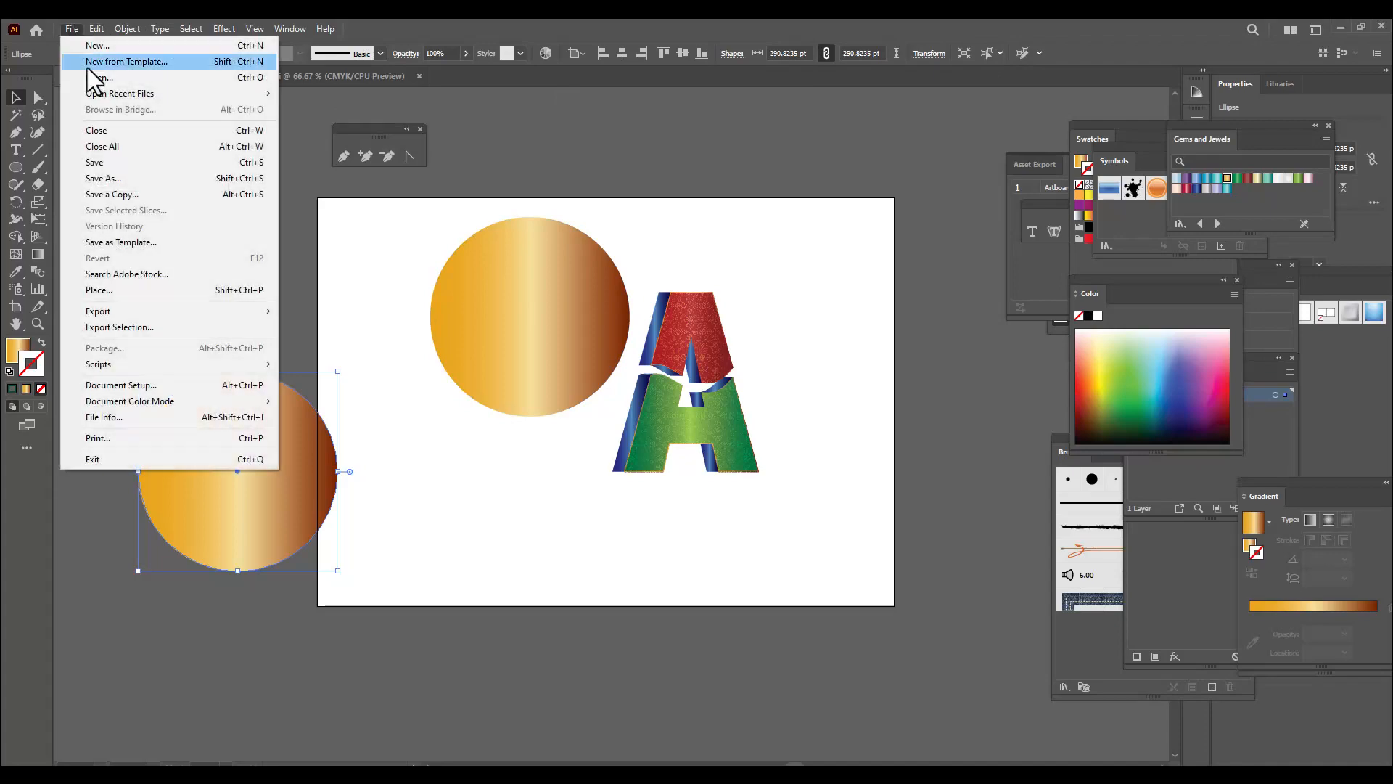
click(124, 290)
scroll(595, 347, down, 15)
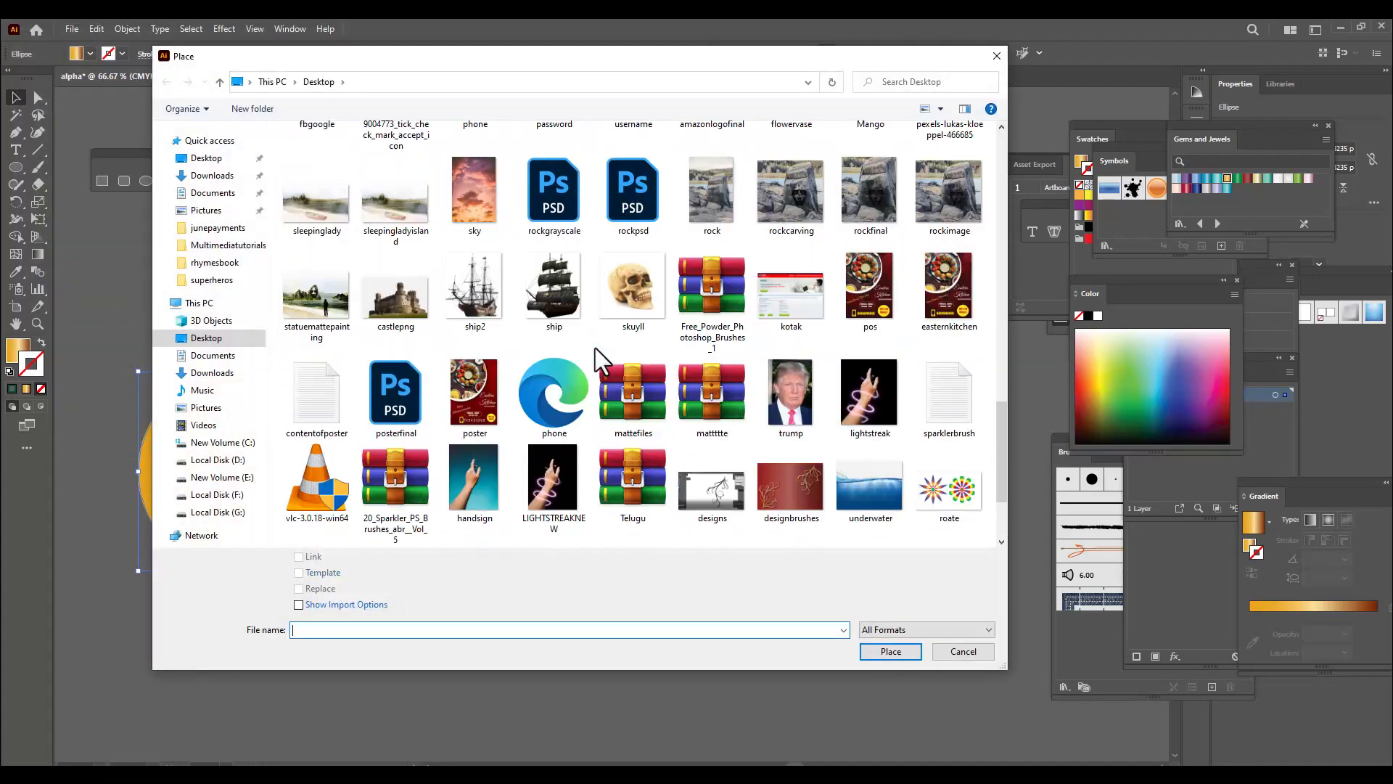
click(634, 501)
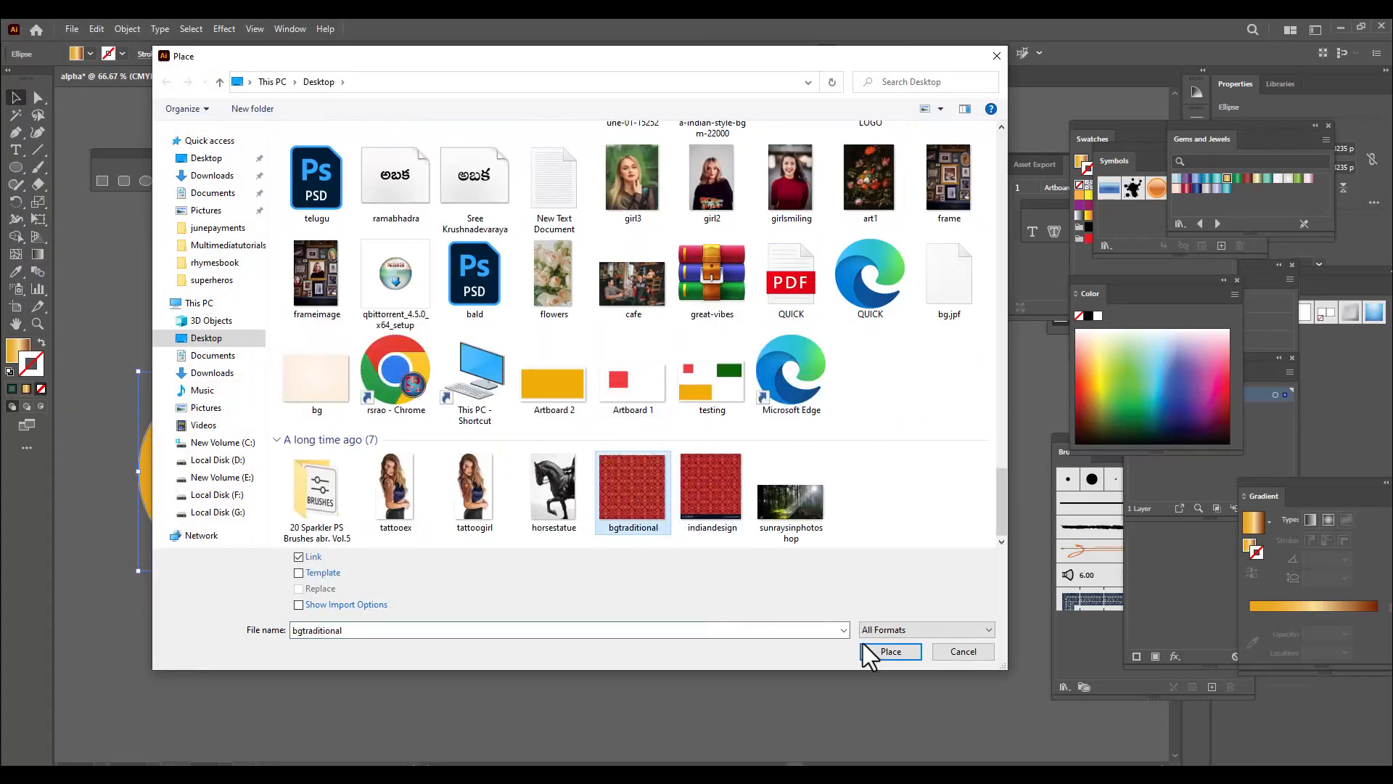
click(871, 651)
click(560, 539)
drag(643, 577, 451, 430)
Give the upper circle a radial White, Black gradient fill with no stroke and reposition it above the pattern image
drag(518, 281, 435, 246)
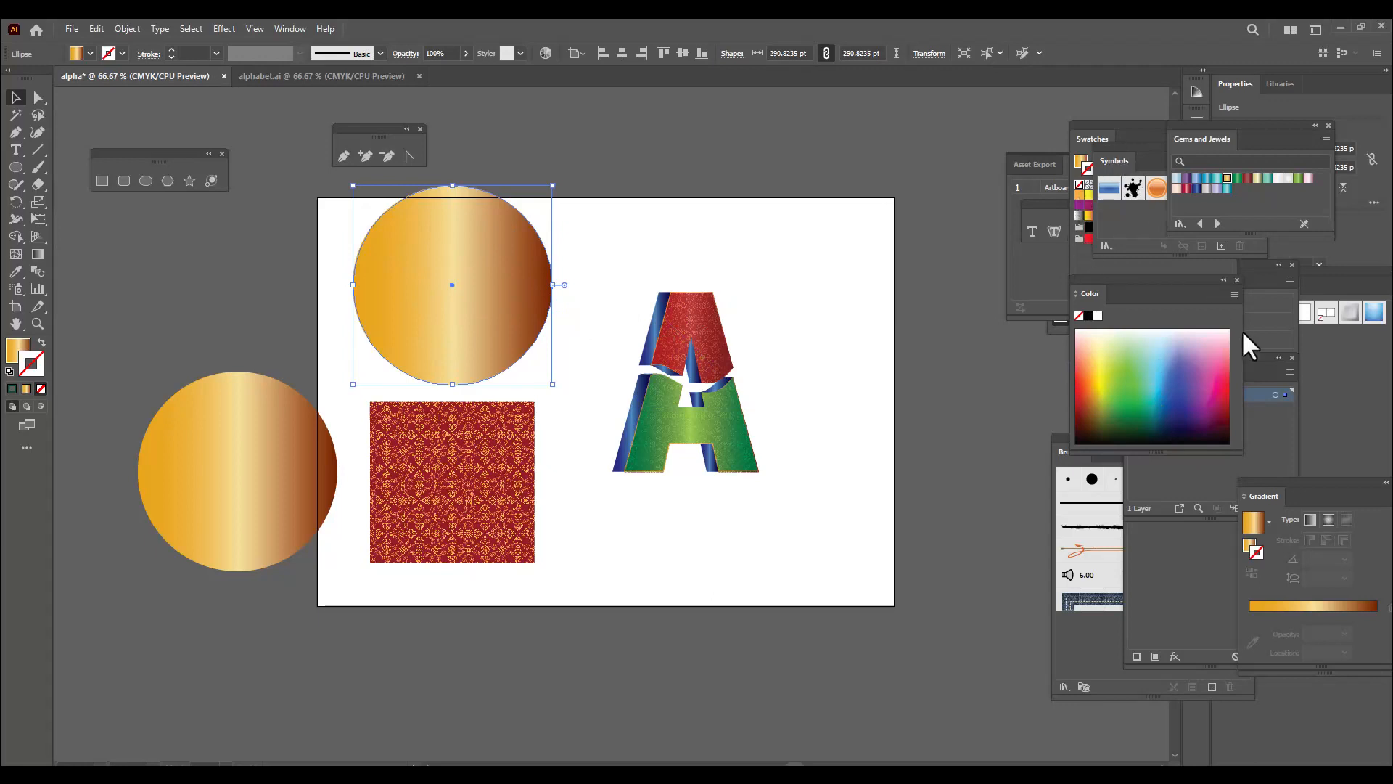
drag(1312, 494, 897, 133)
click(853, 165)
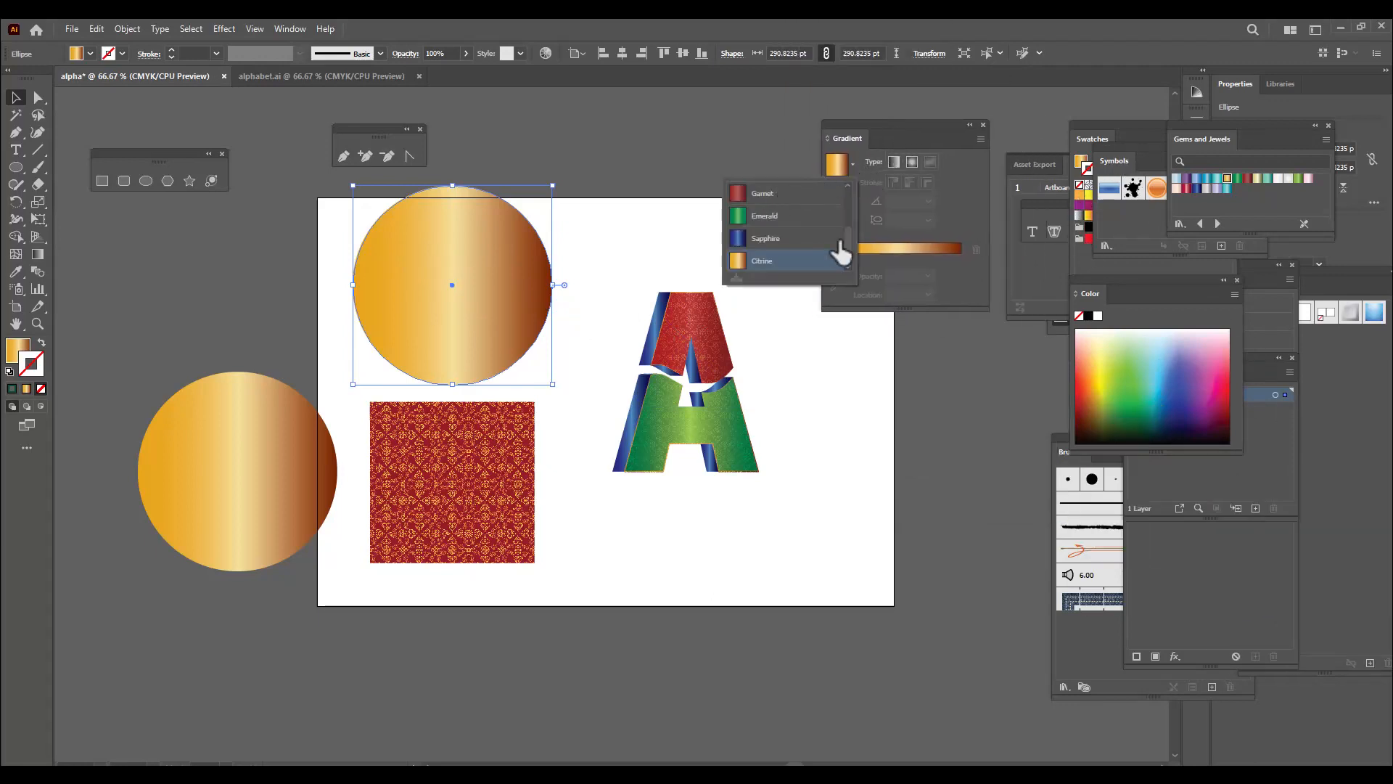
drag(848, 250, 846, 203)
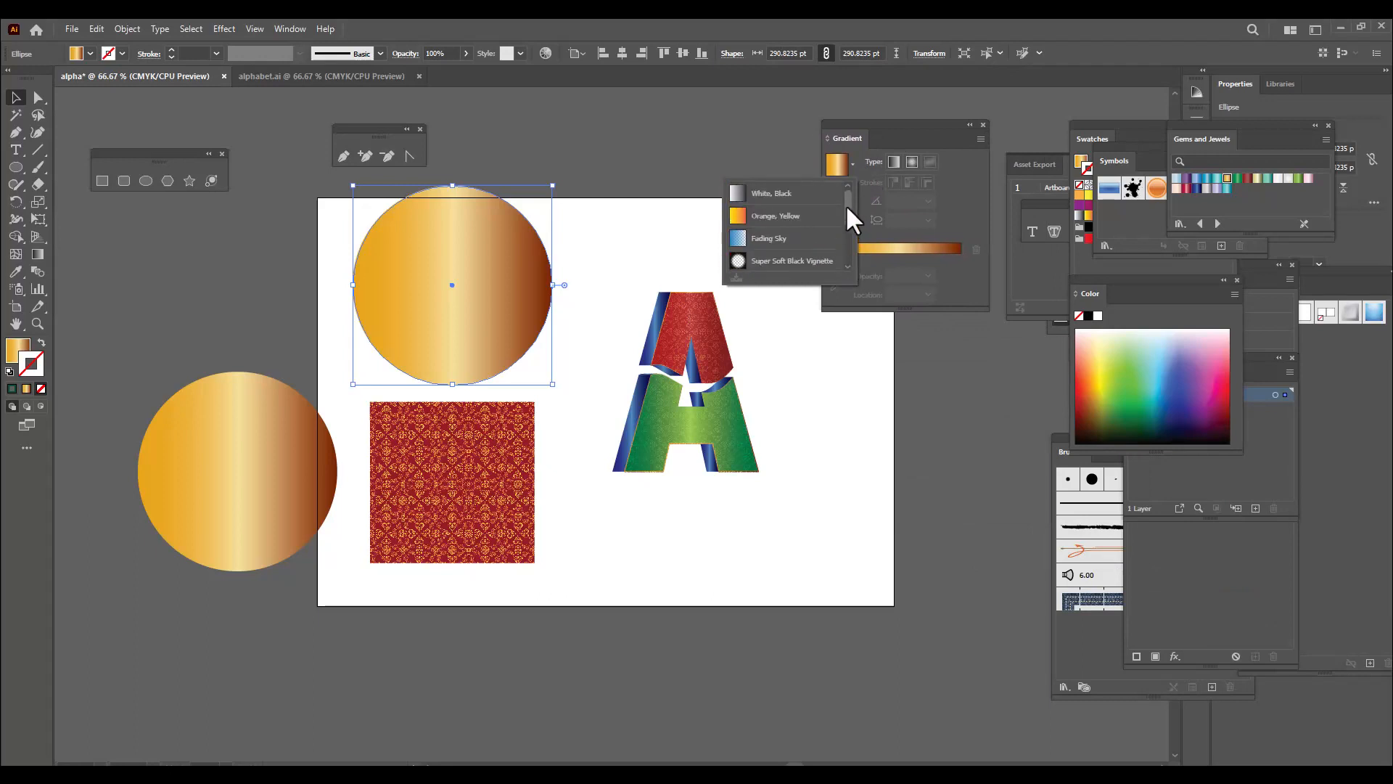
click(776, 195)
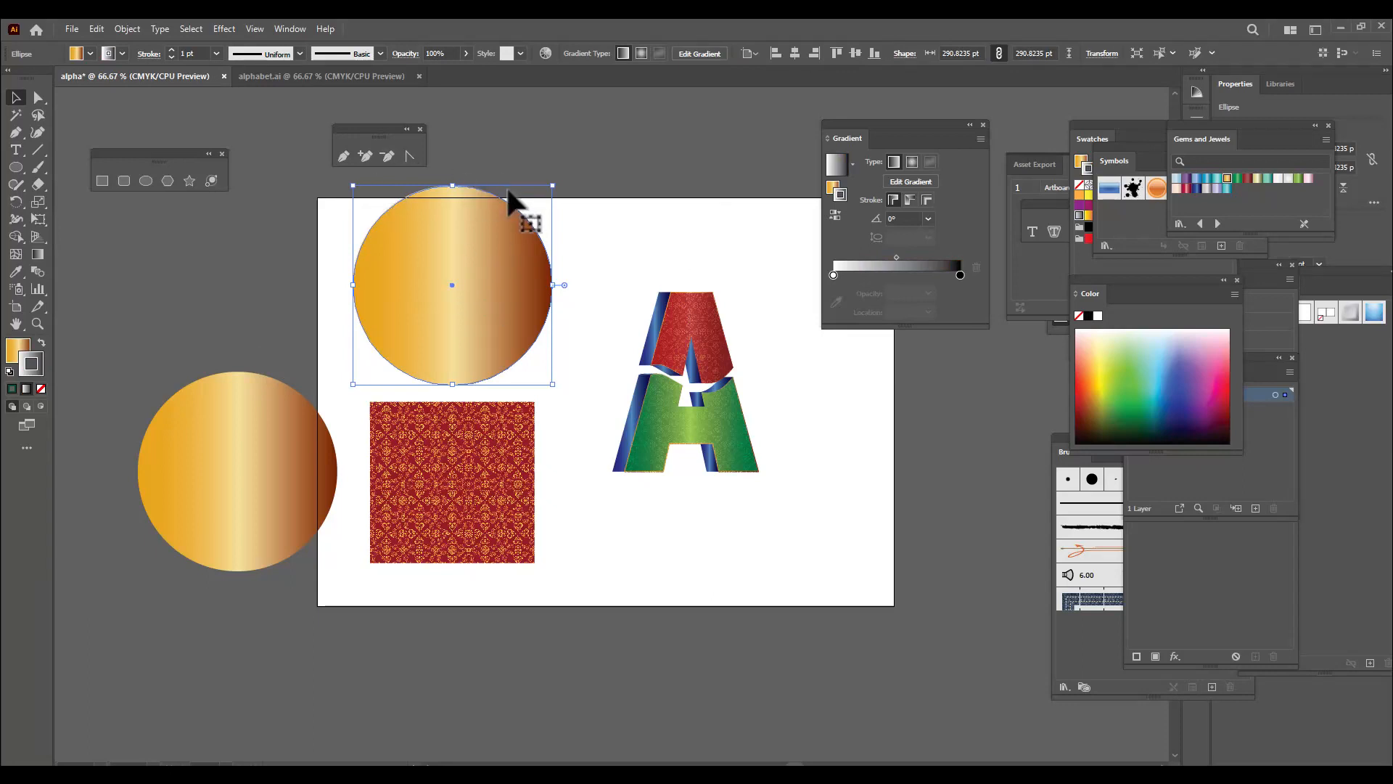
key(shift+x)
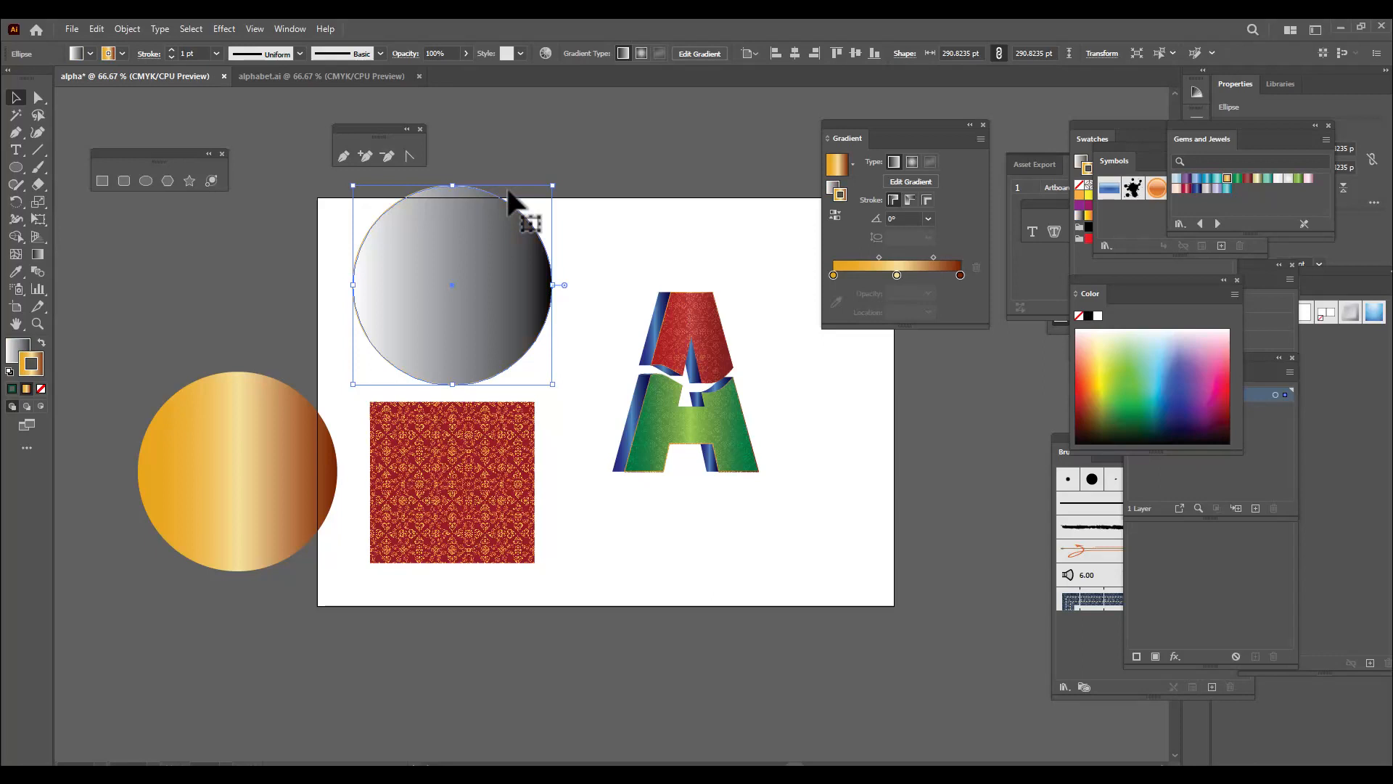
click(40, 389)
drag(479, 242, 538, 242)
click(912, 161)
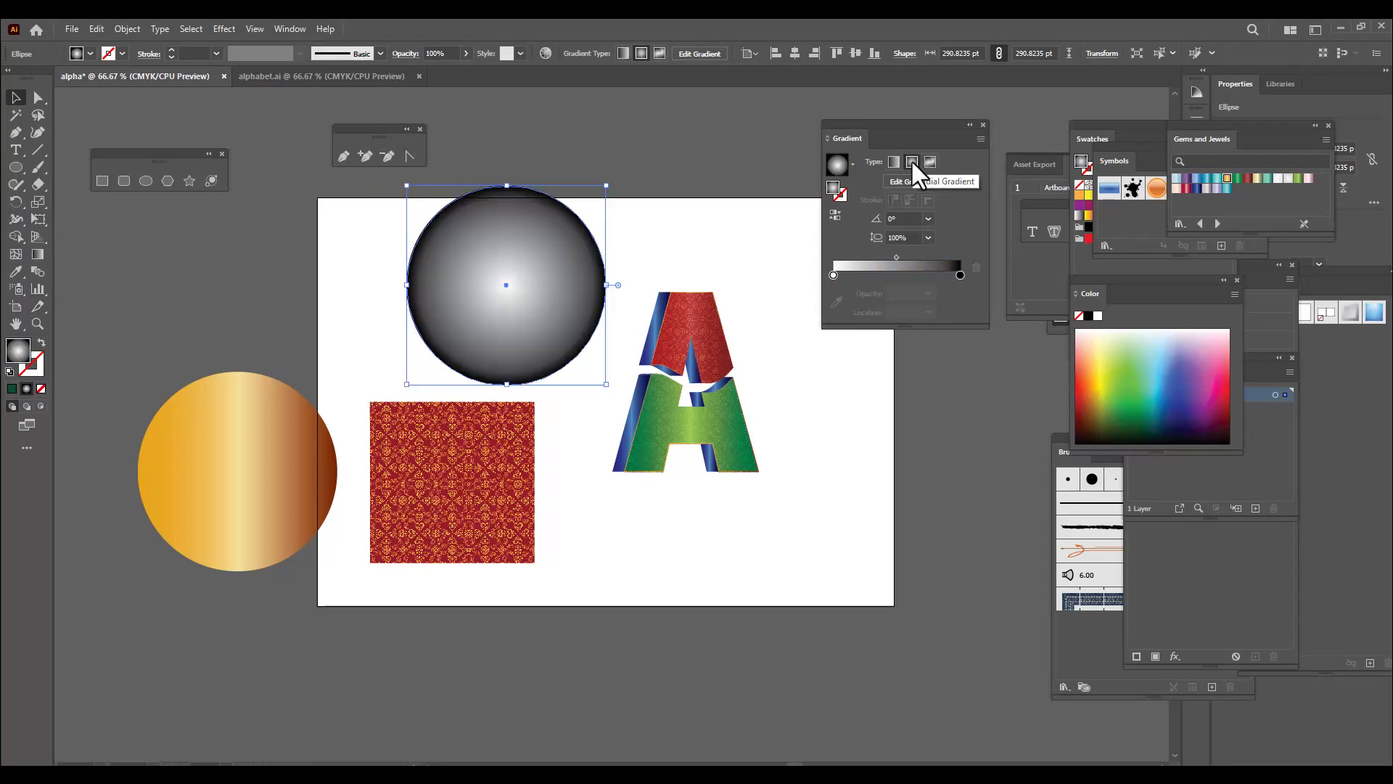
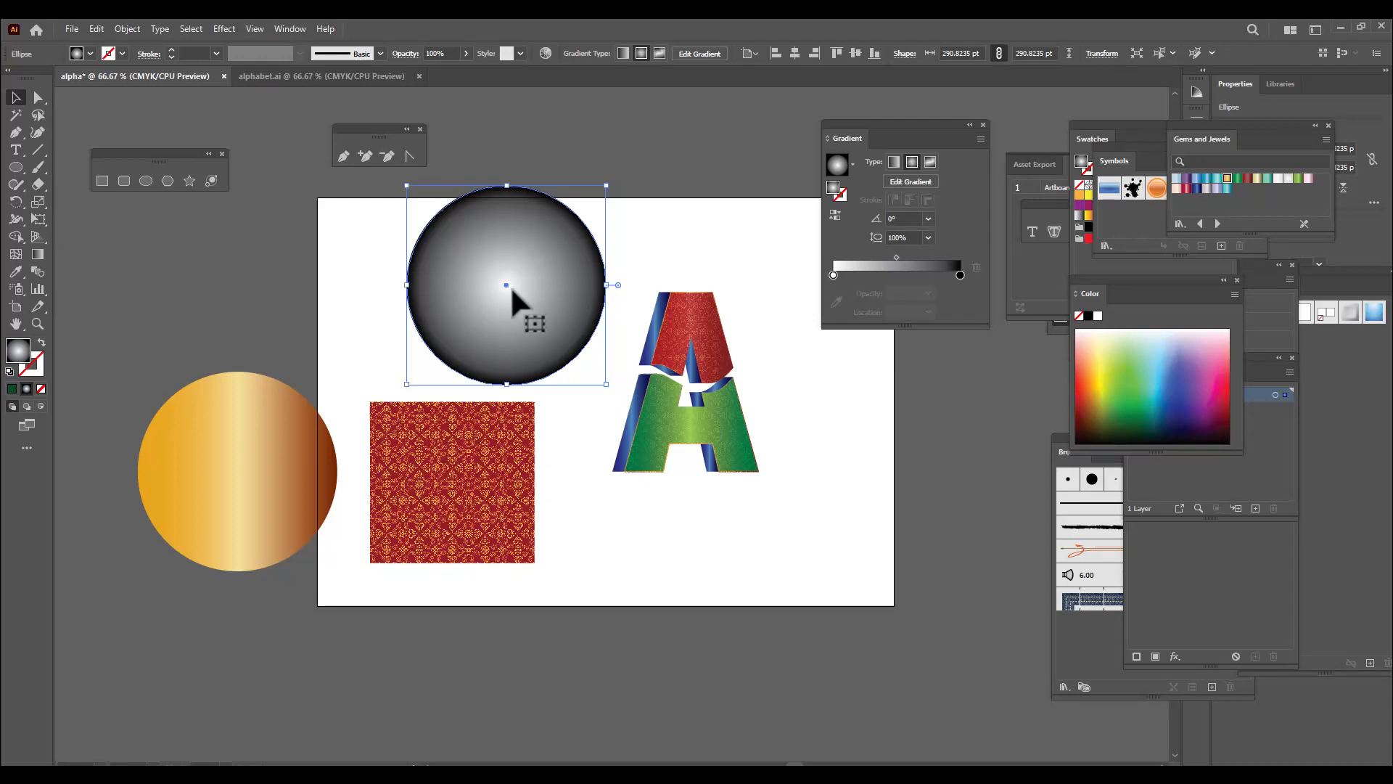
Adjust the upper circle's radial gradient, moving the black stop inward to about 63% and the white stop slightly outward from the centre
key(g)
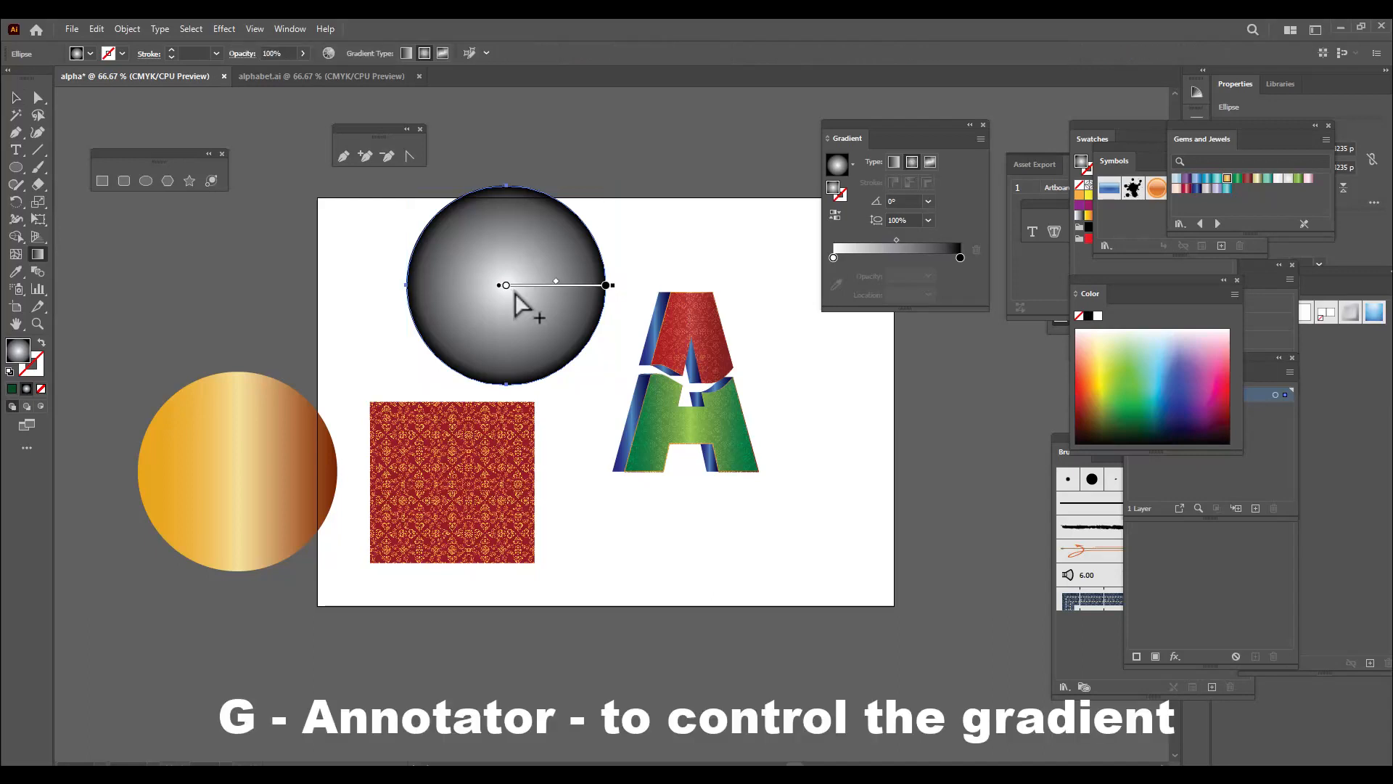
click(604, 285)
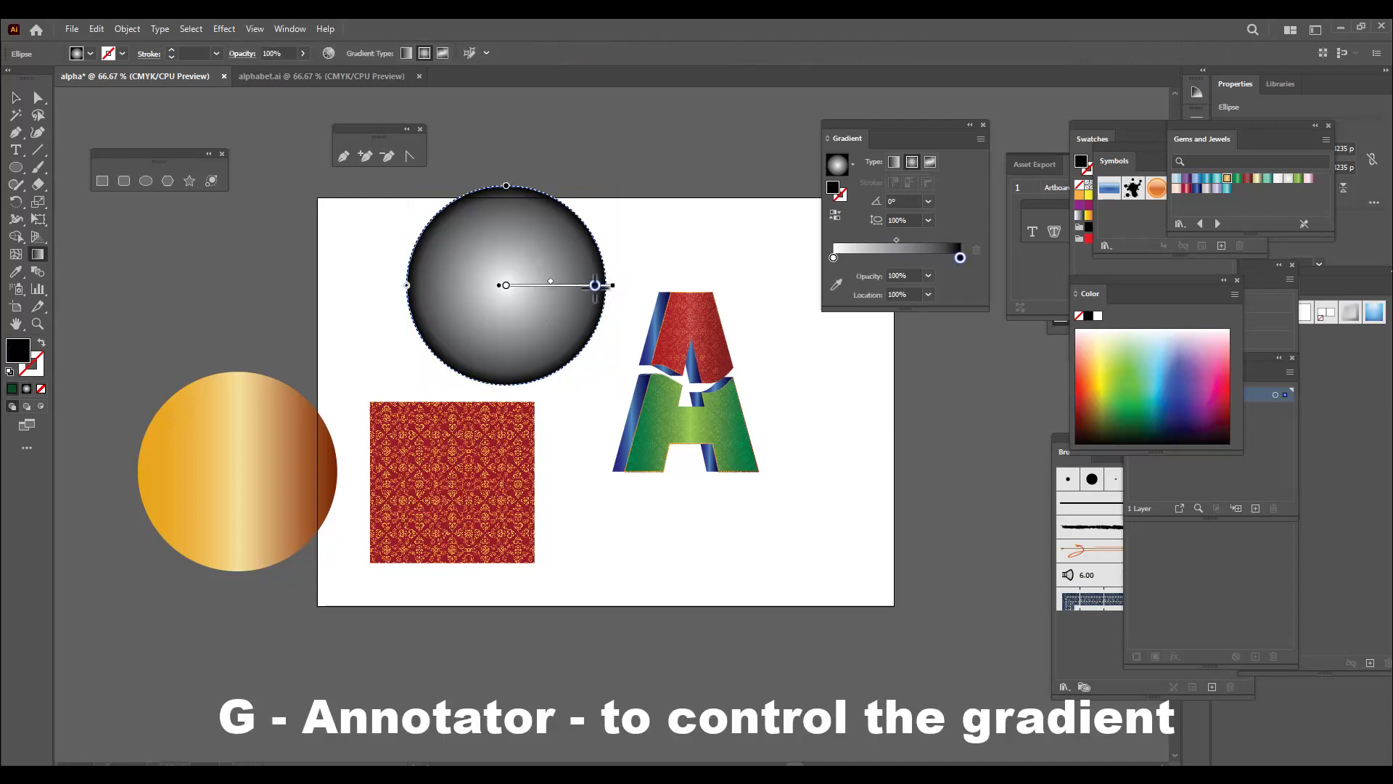
drag(605, 285, 575, 285)
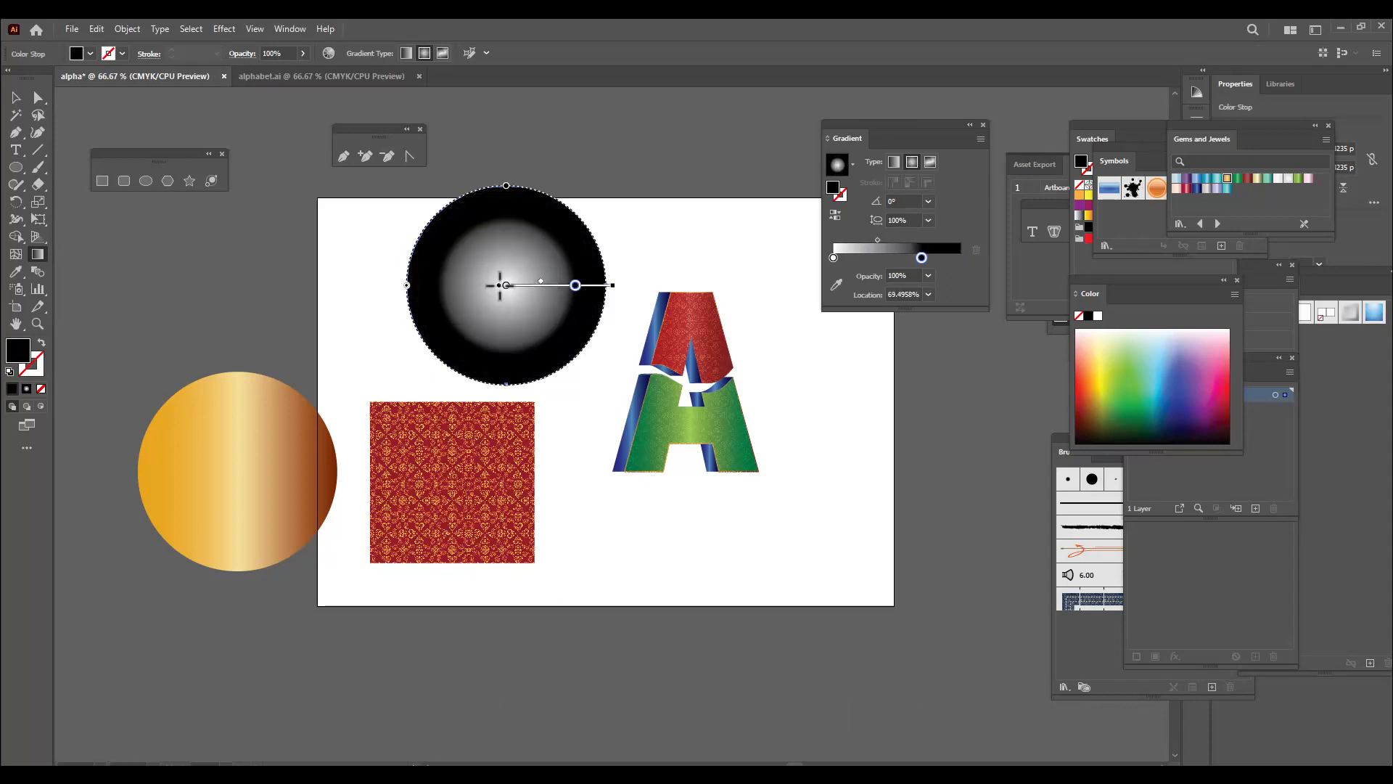
drag(506, 285, 569, 285)
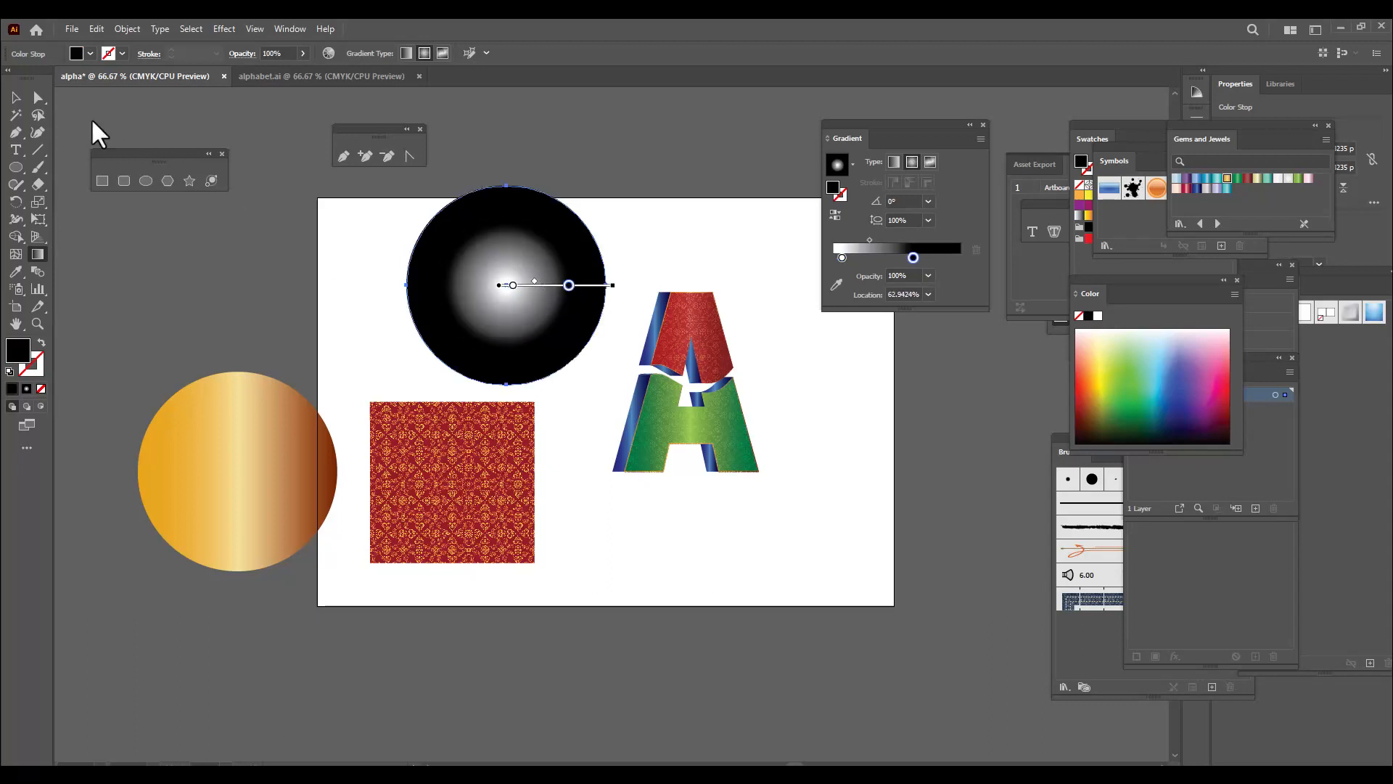
click(21, 100)
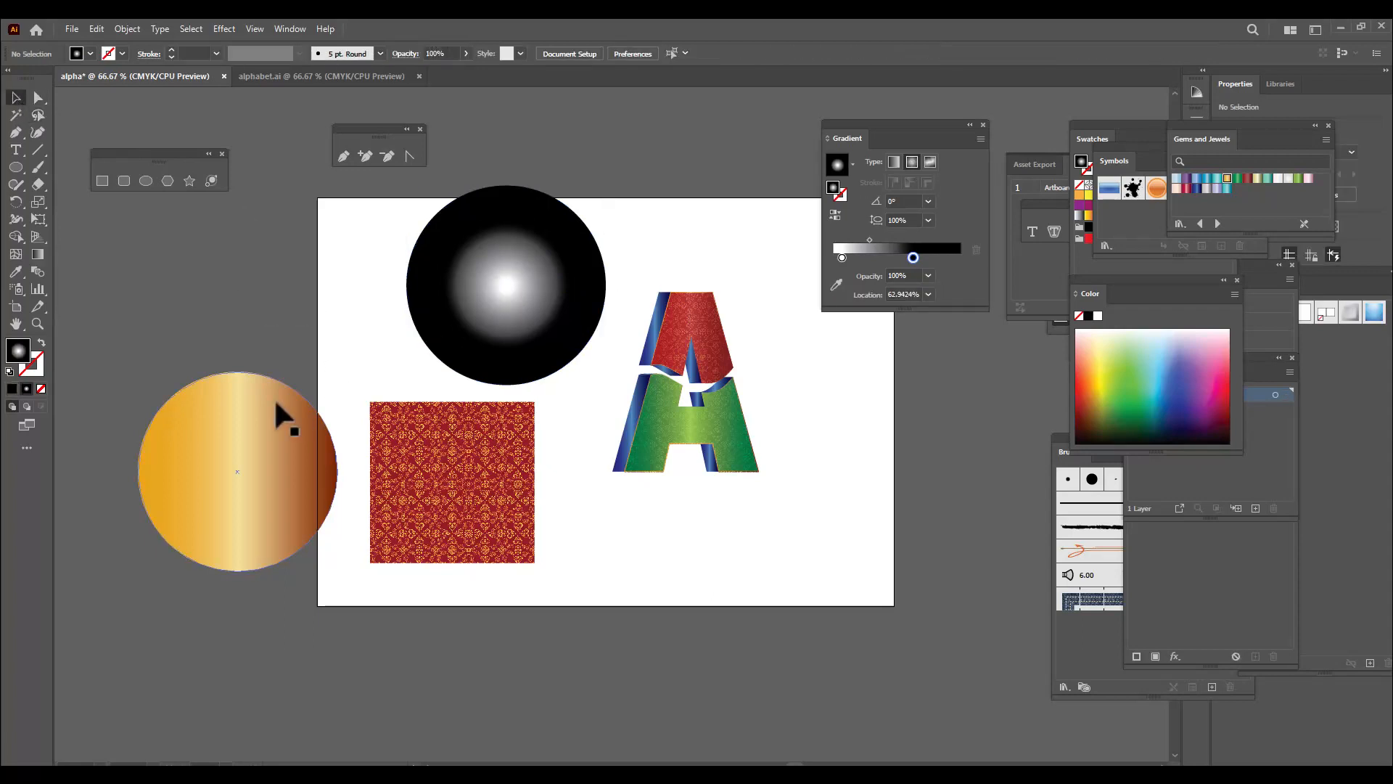
Move the gold and radial gradient circles clear of the pattern image and enlarge the image to about 368 × 361 pt
click(247, 424)
drag(241, 427, 256, 263)
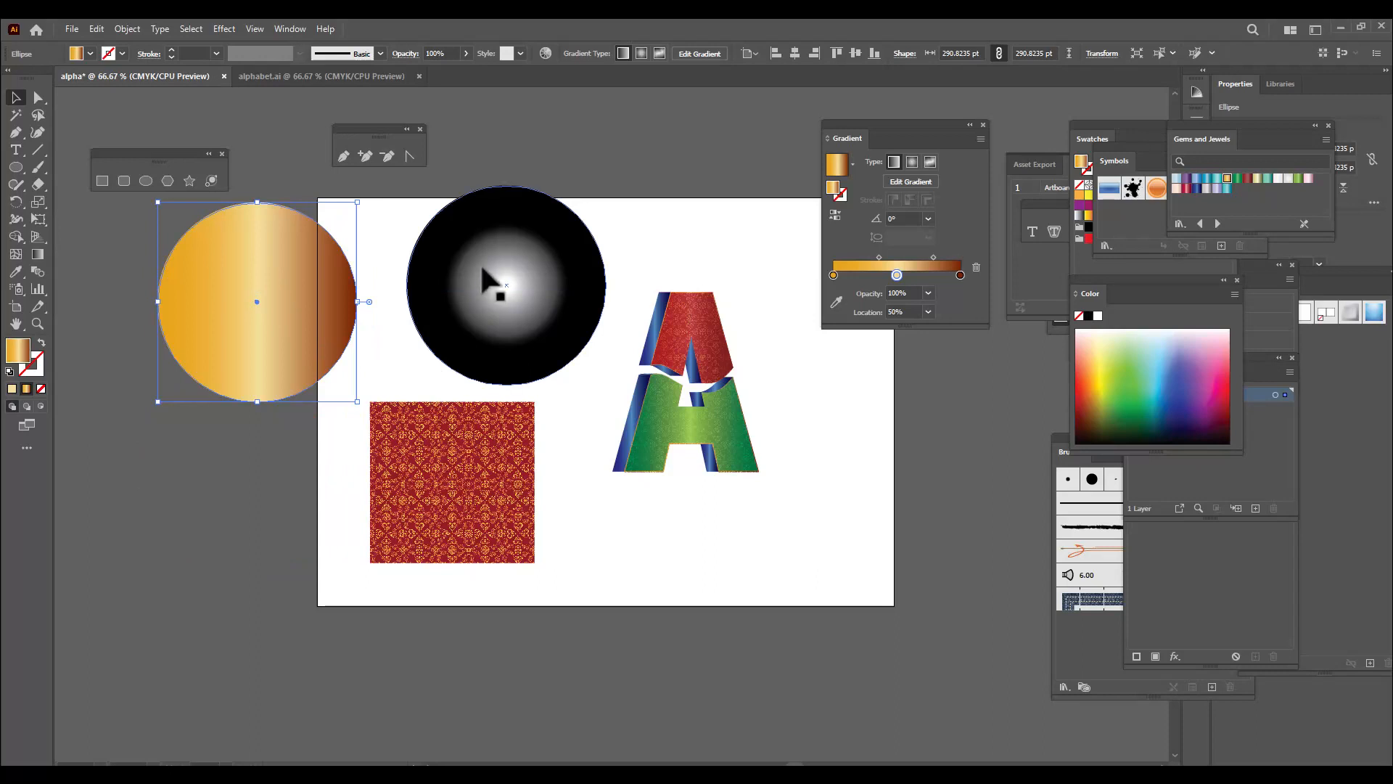
drag(483, 267, 659, 161)
click(435, 502)
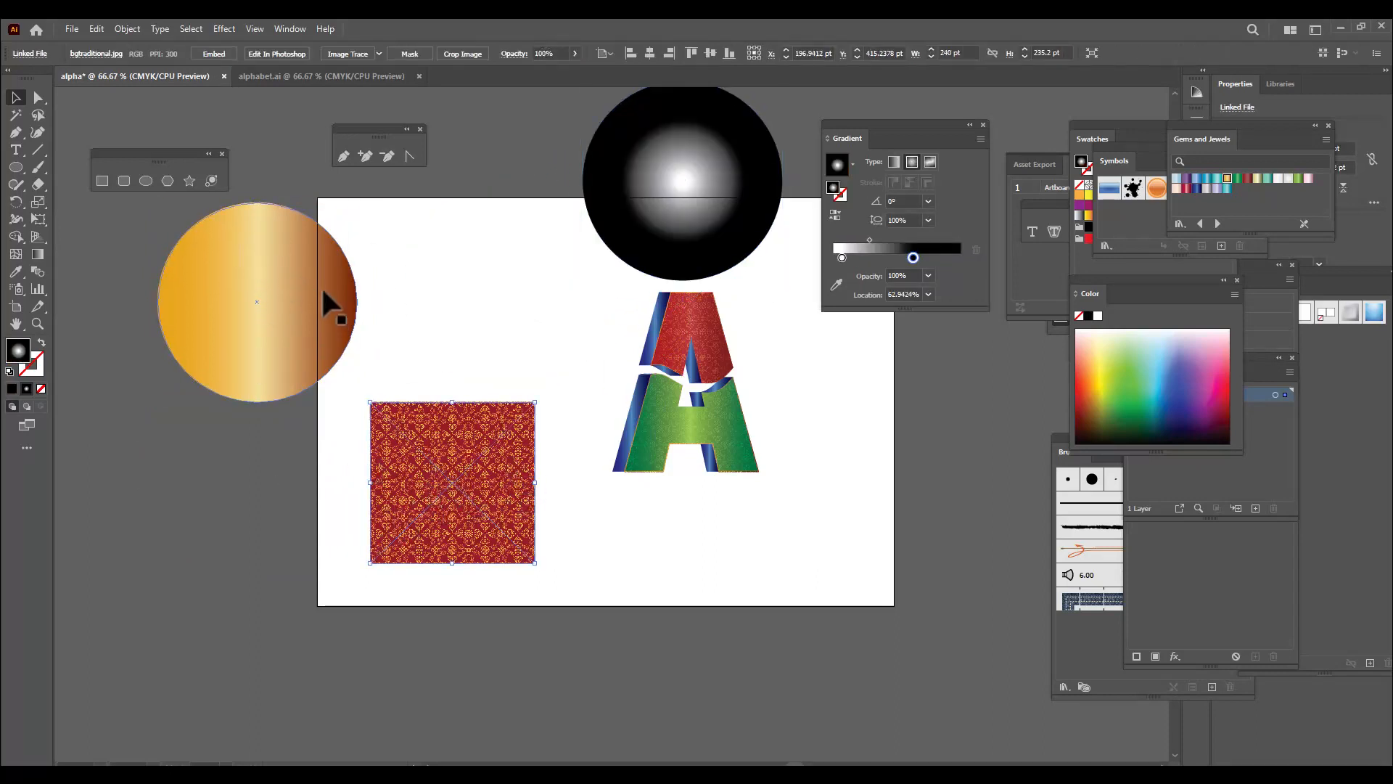
drag(270, 282, 346, 282)
drag(507, 489, 444, 523)
drag(471, 436, 515, 394)
Bring the gold circle to the front and centre it over the pattern image
click(361, 317)
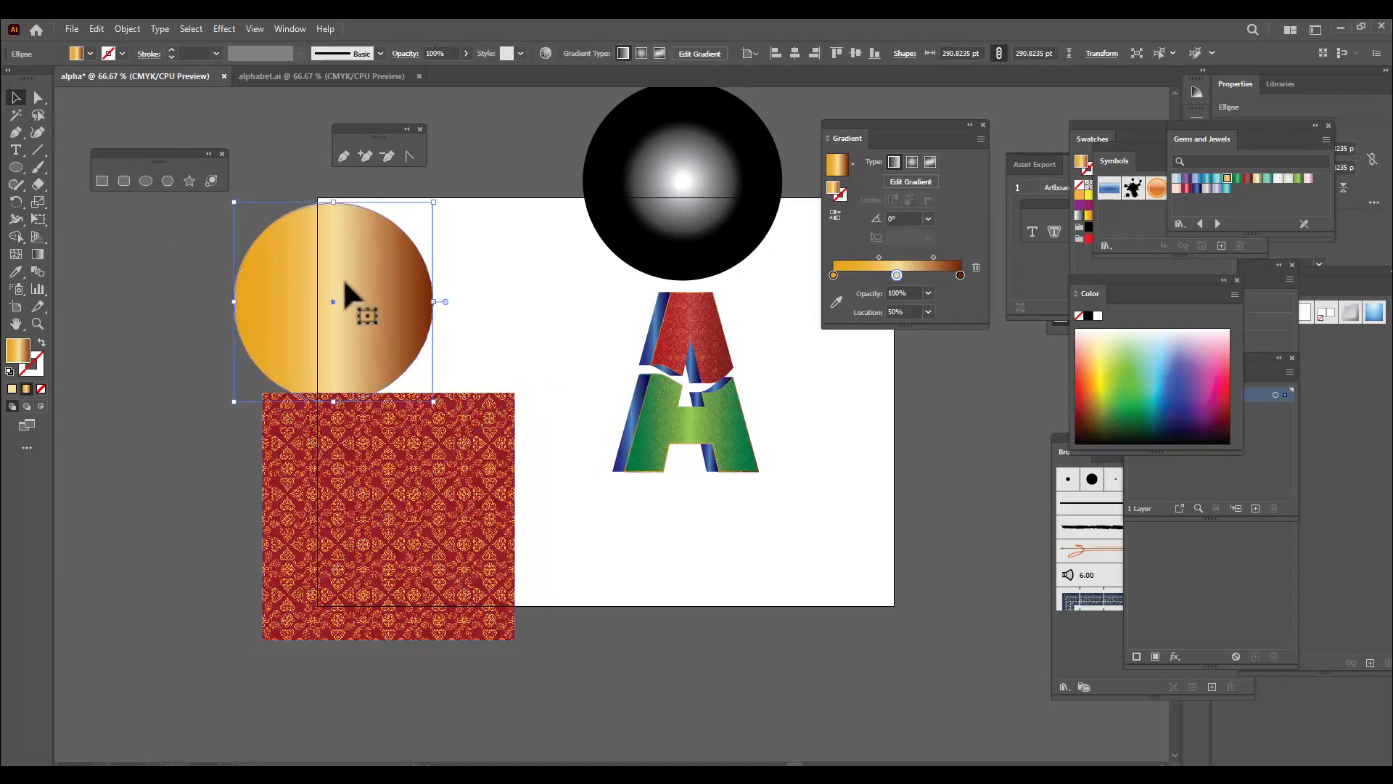
drag(344, 280, 395, 354)
right_click(389, 370)
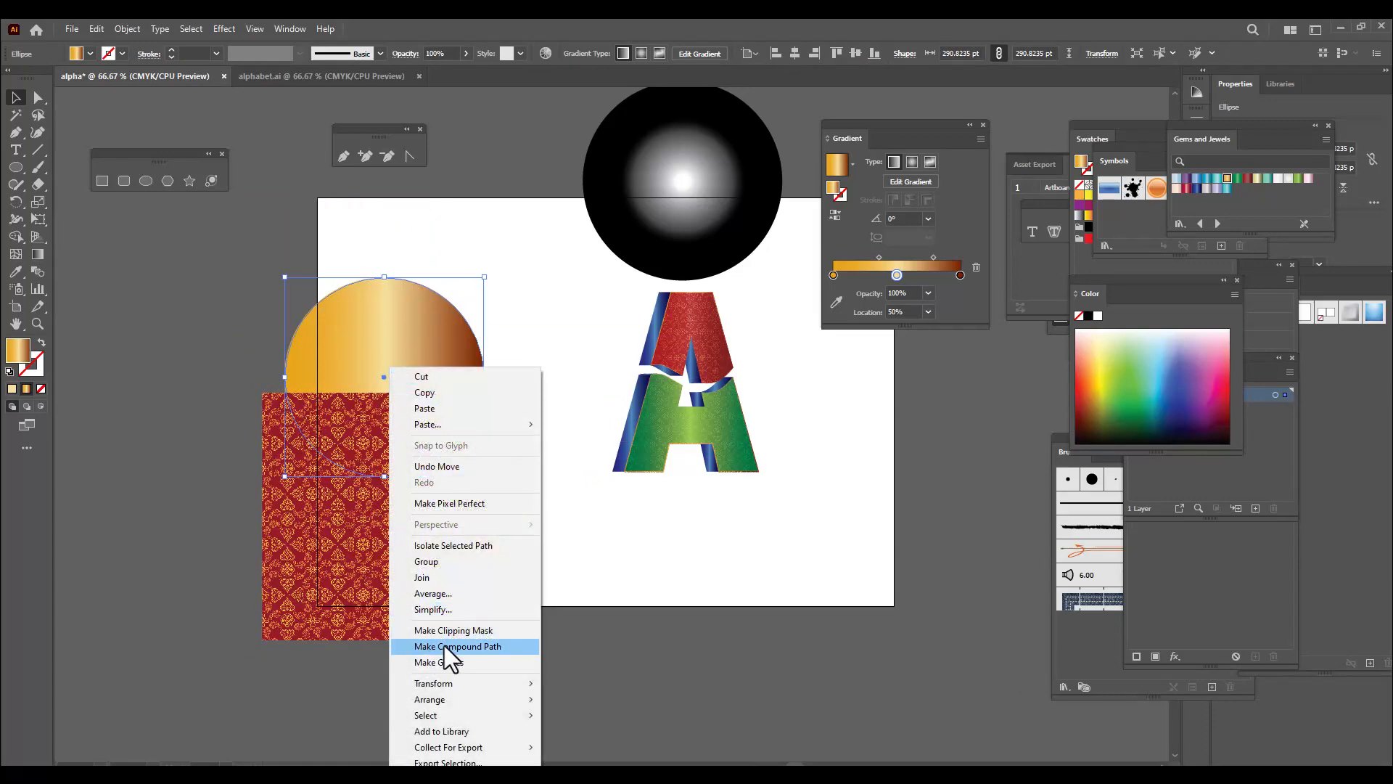
mouse_move(471, 701)
click(599, 692)
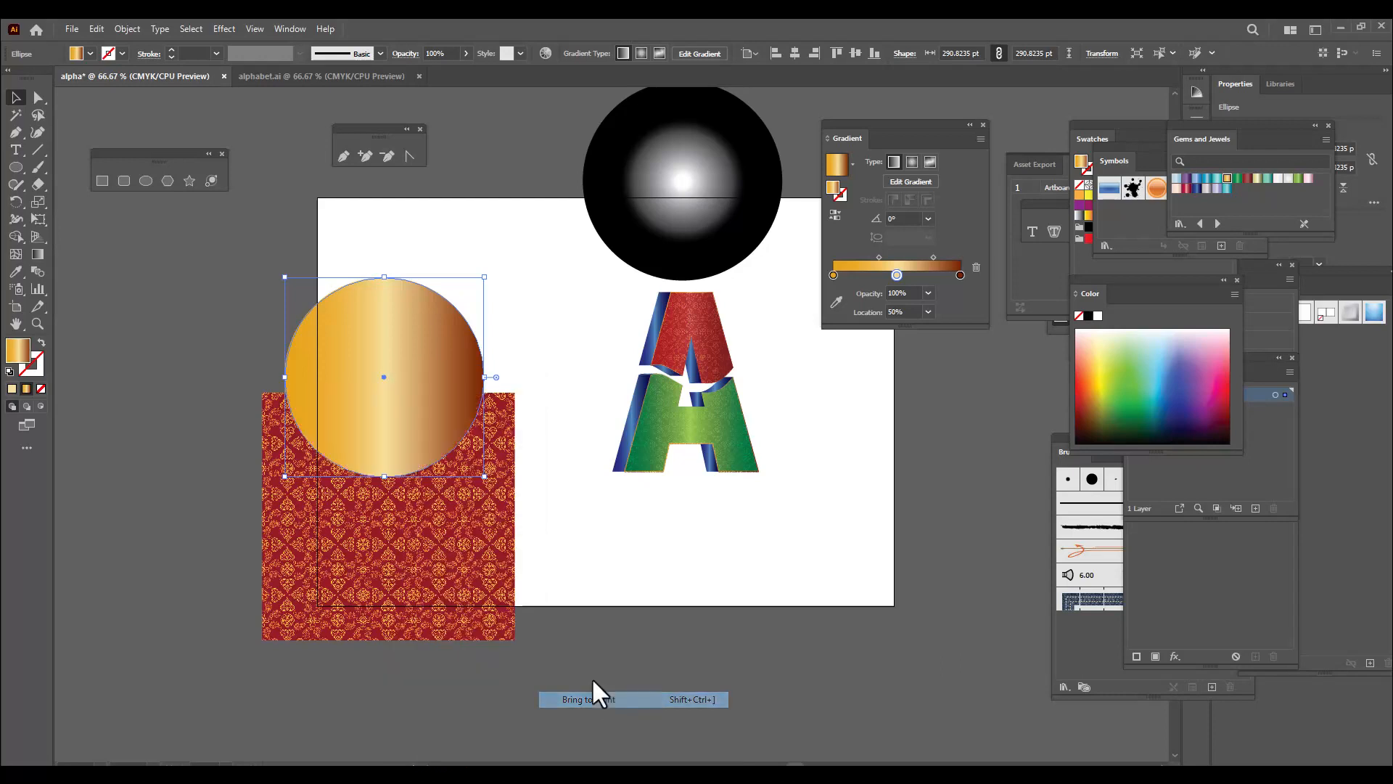
drag(402, 350, 407, 490)
Clip the pattern image to the gold circle with a clipping mask
click(468, 412)
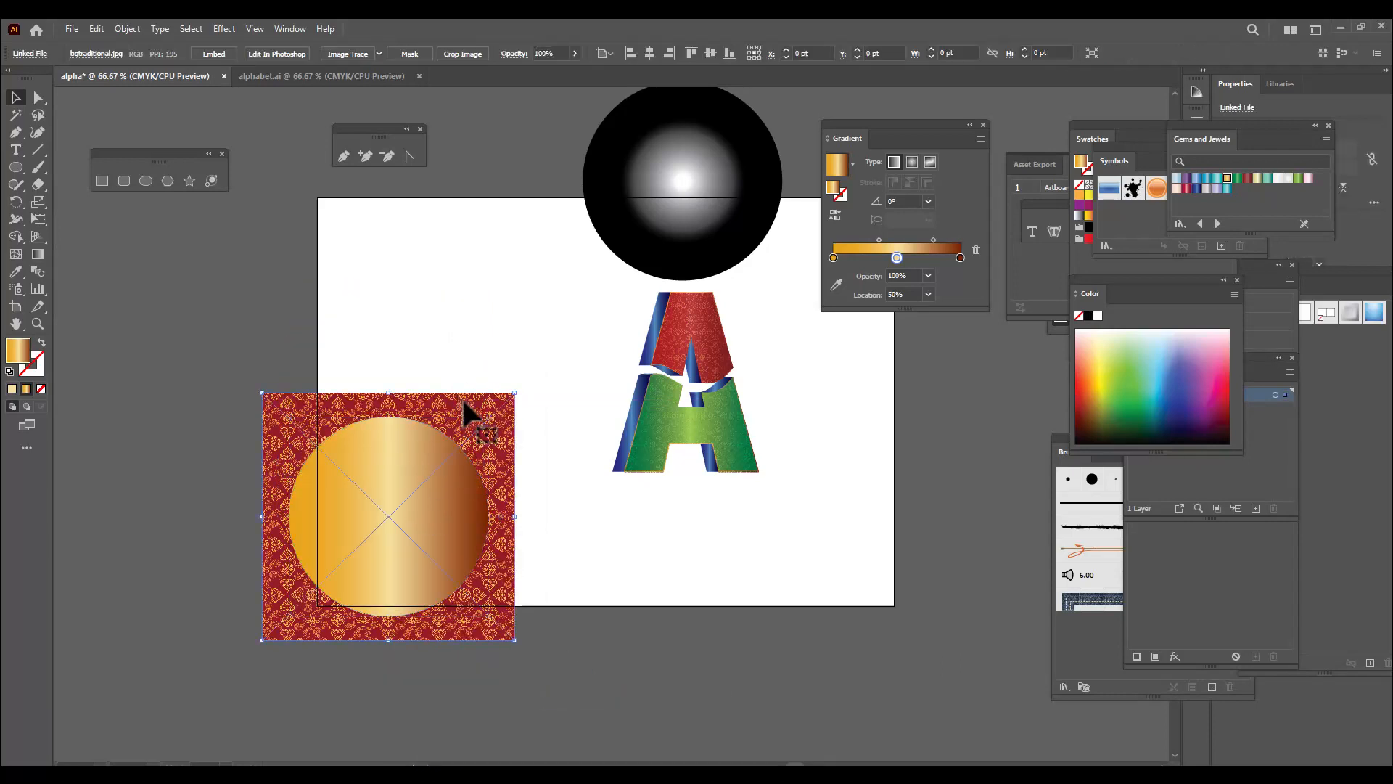
shift+click(419, 454)
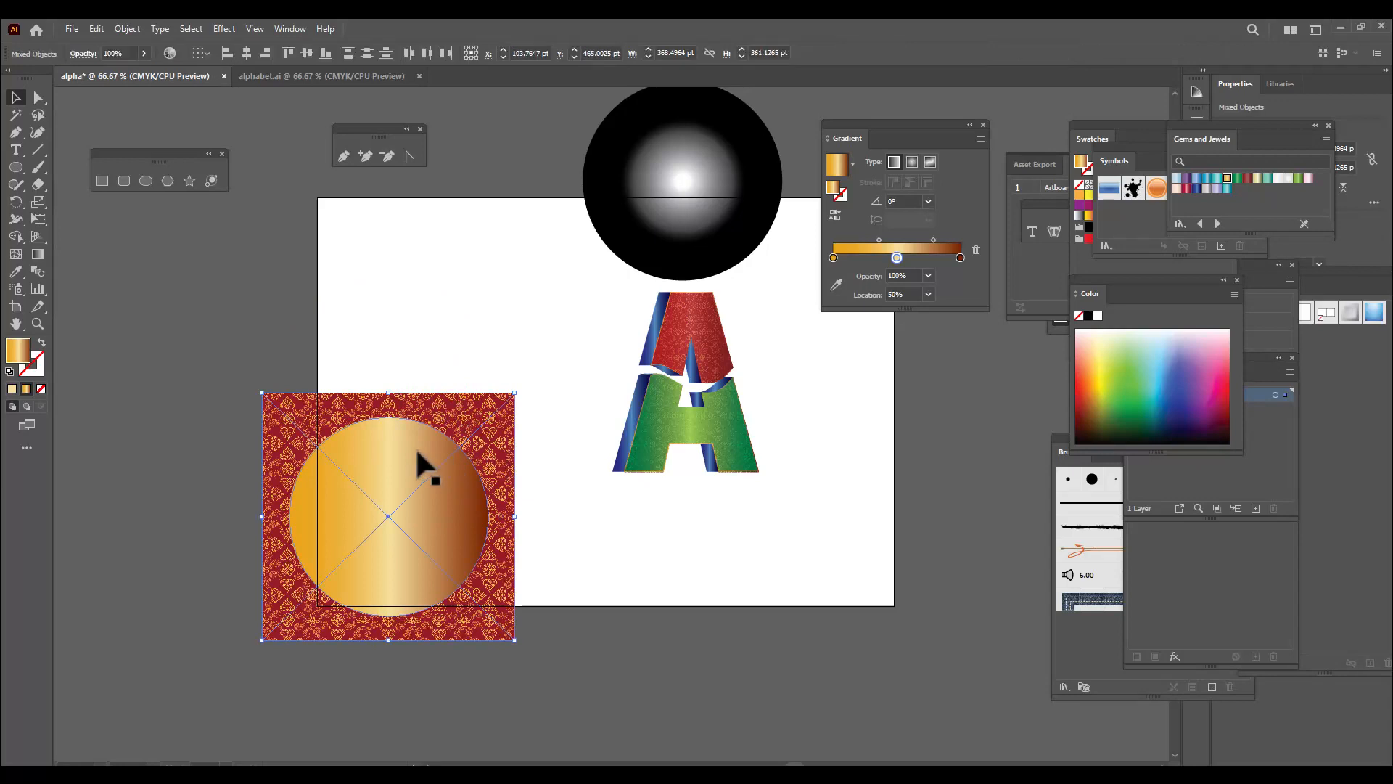
right_click(419, 452)
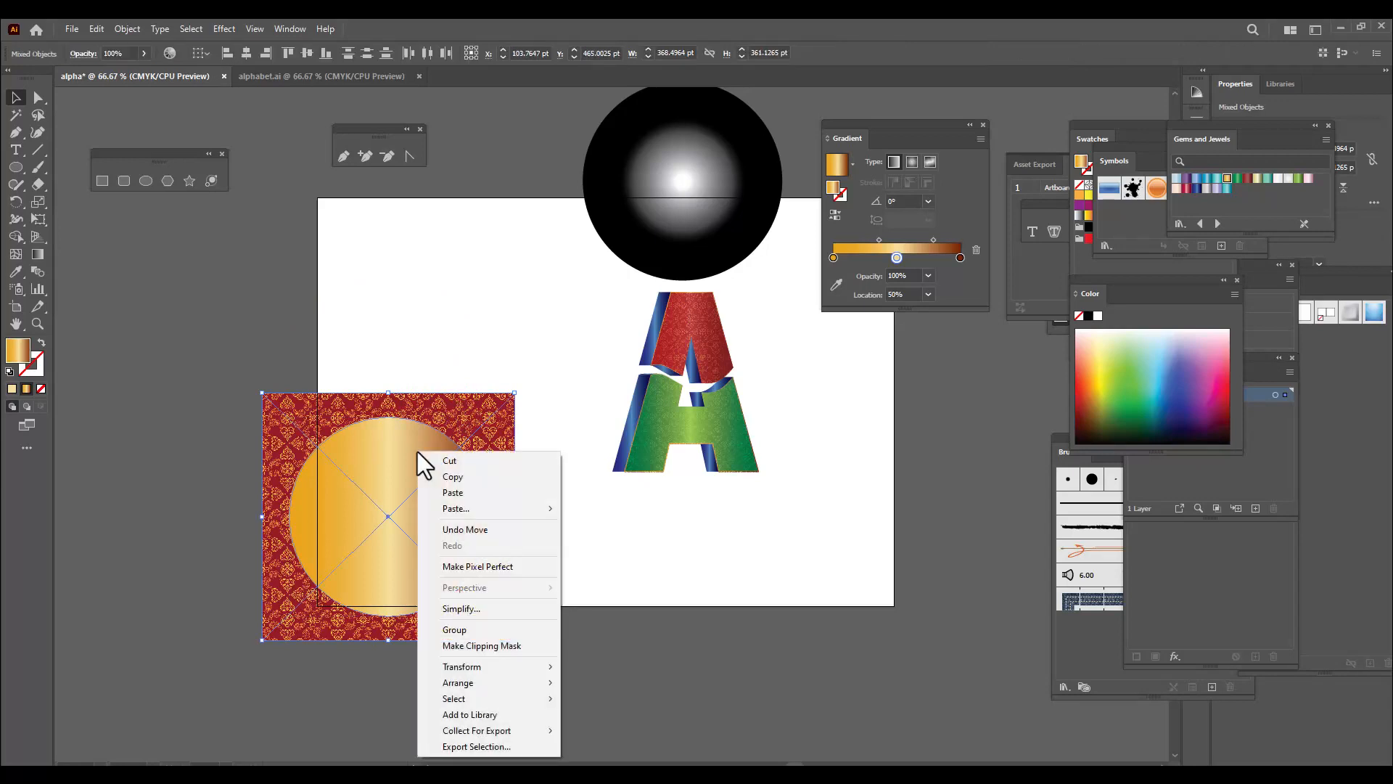
click(515, 651)
click(558, 569)
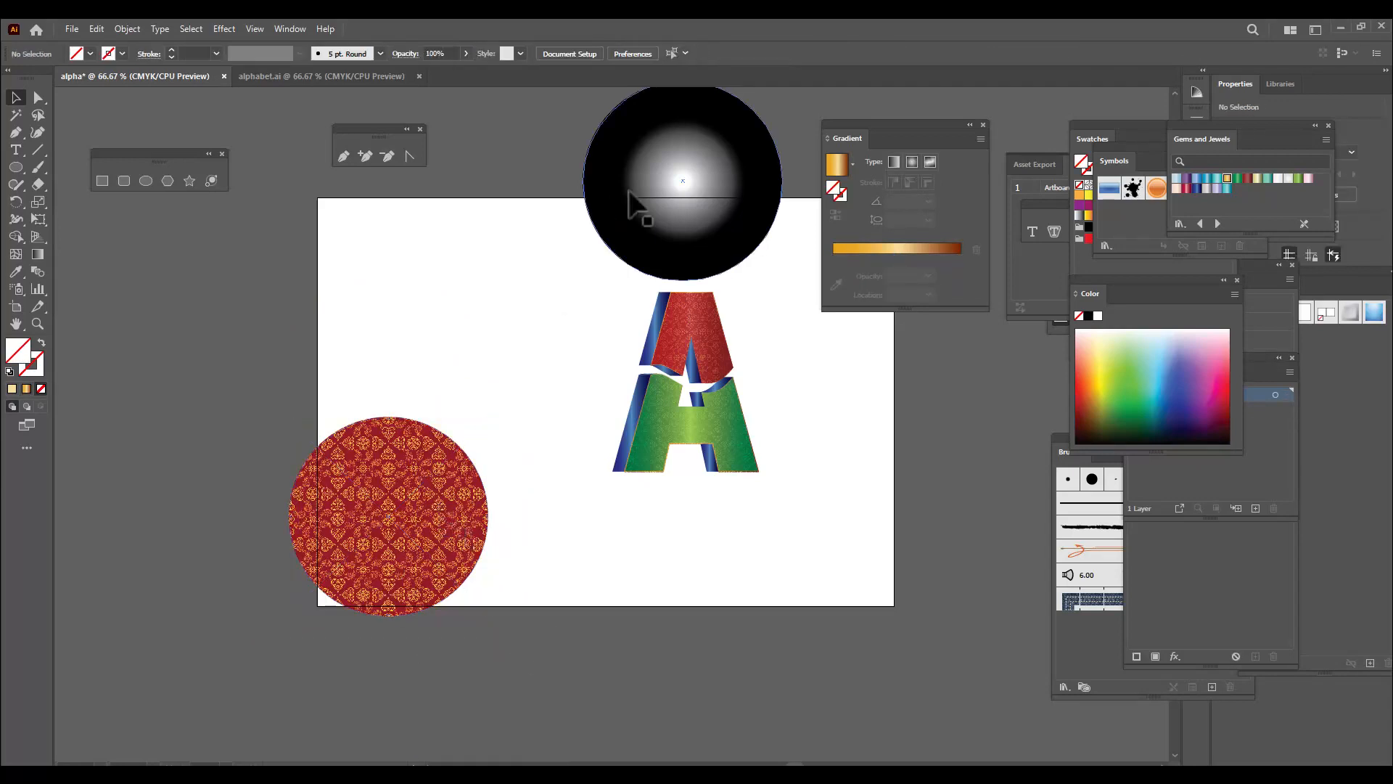
Align the black-and-white radial gradient circle over the patterned circle and bring it to the front
drag(629, 197, 384, 323)
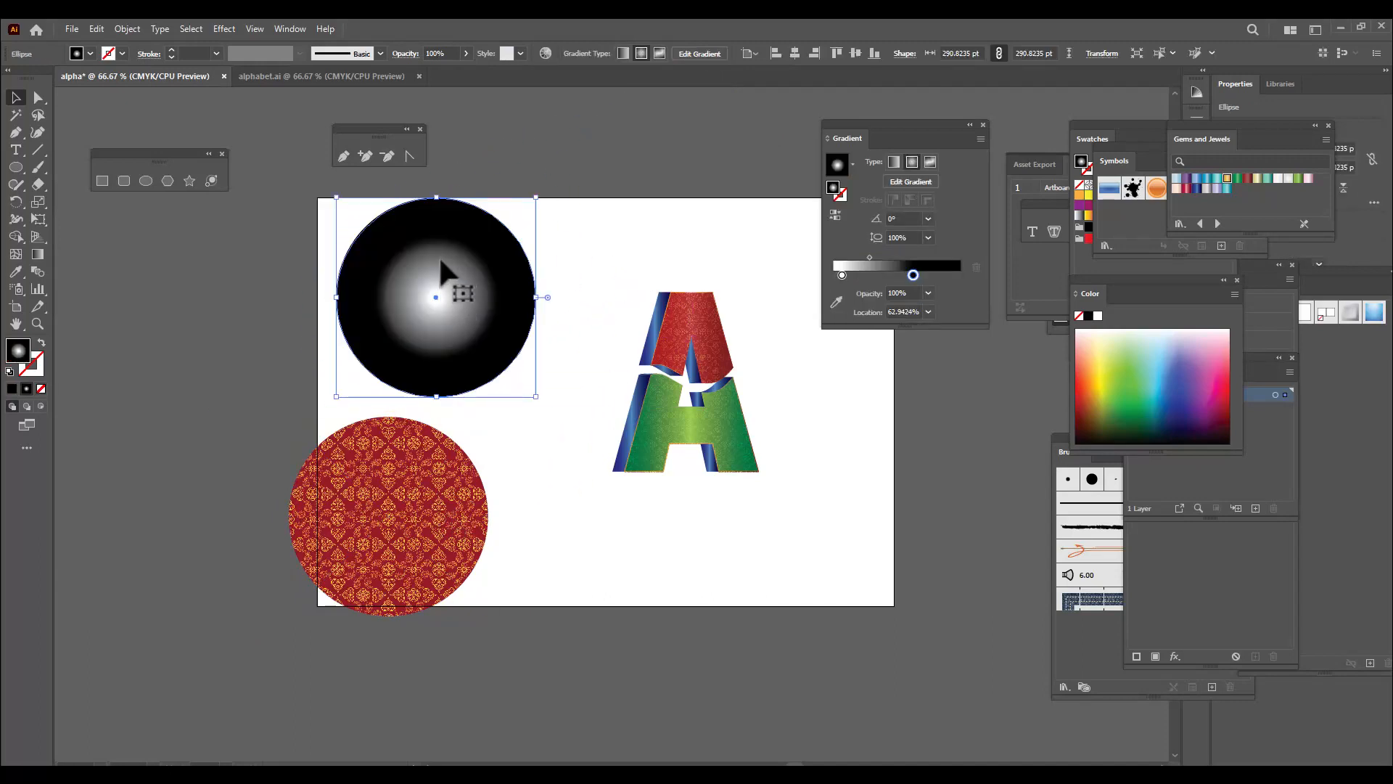
drag(438, 255, 392, 475)
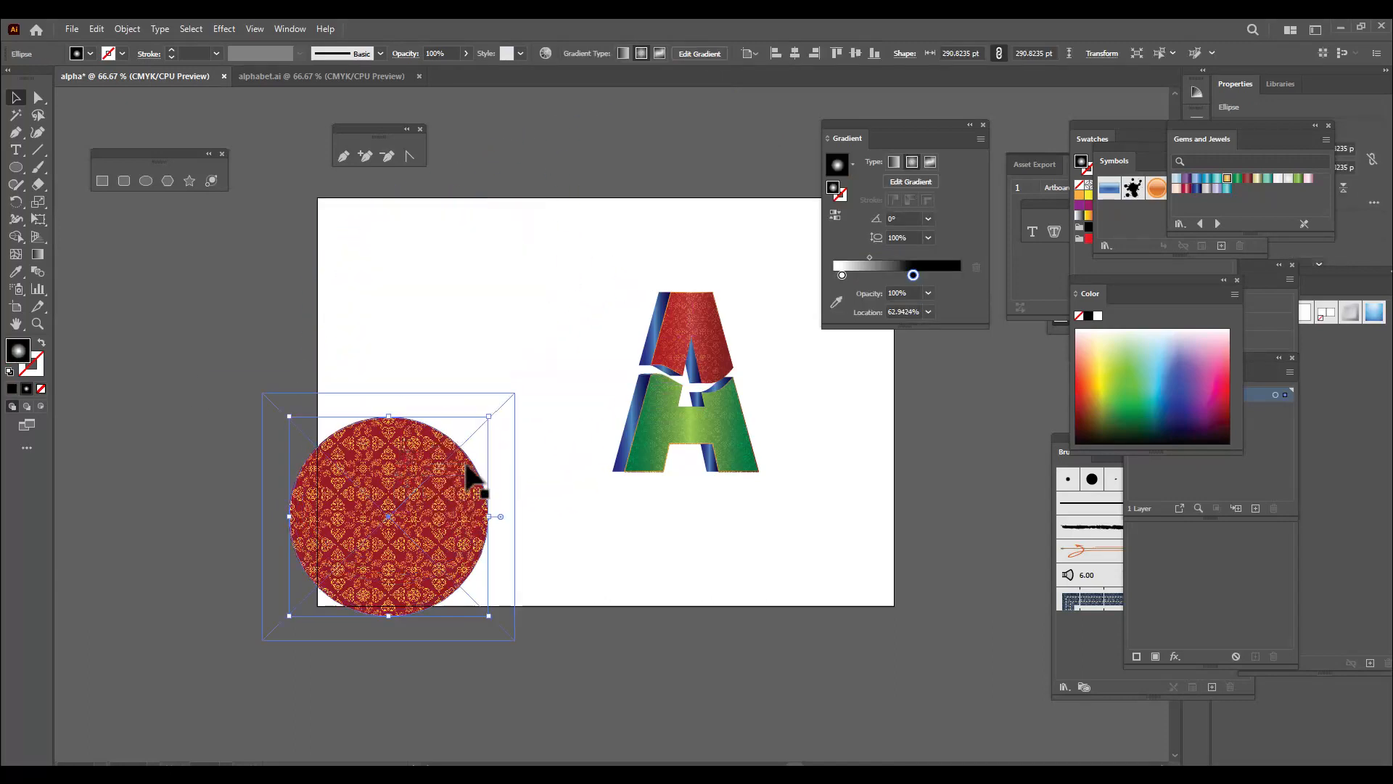
right_click(387, 519)
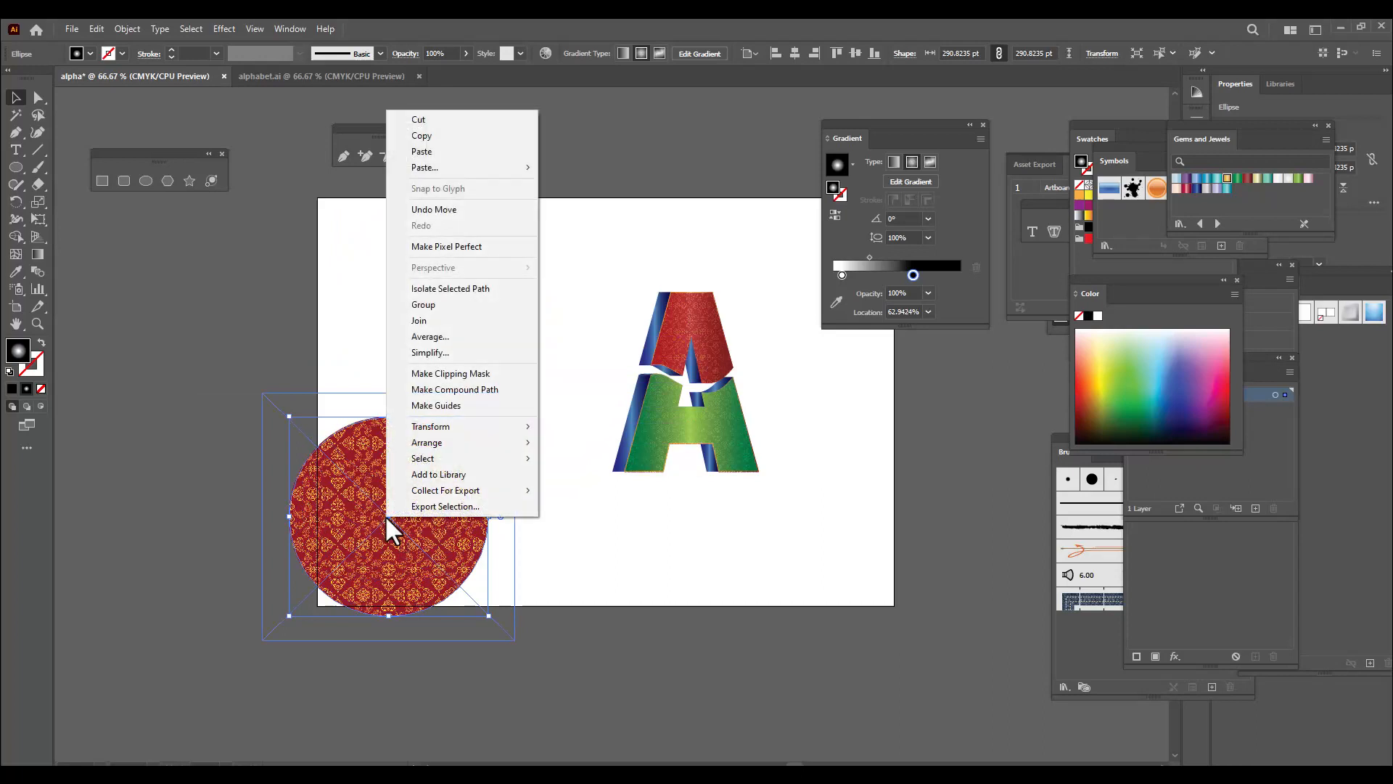
mouse_move(433, 443)
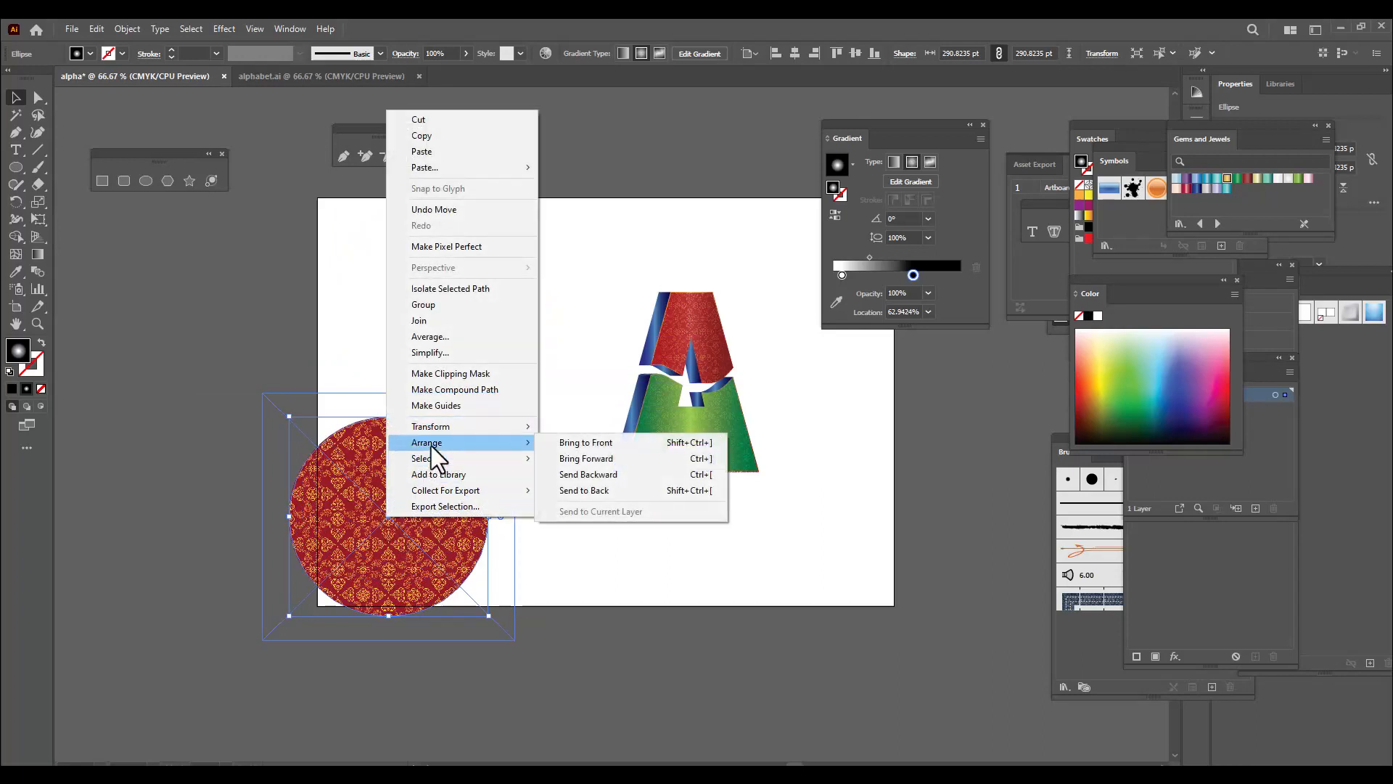
click(627, 443)
click(259, 438)
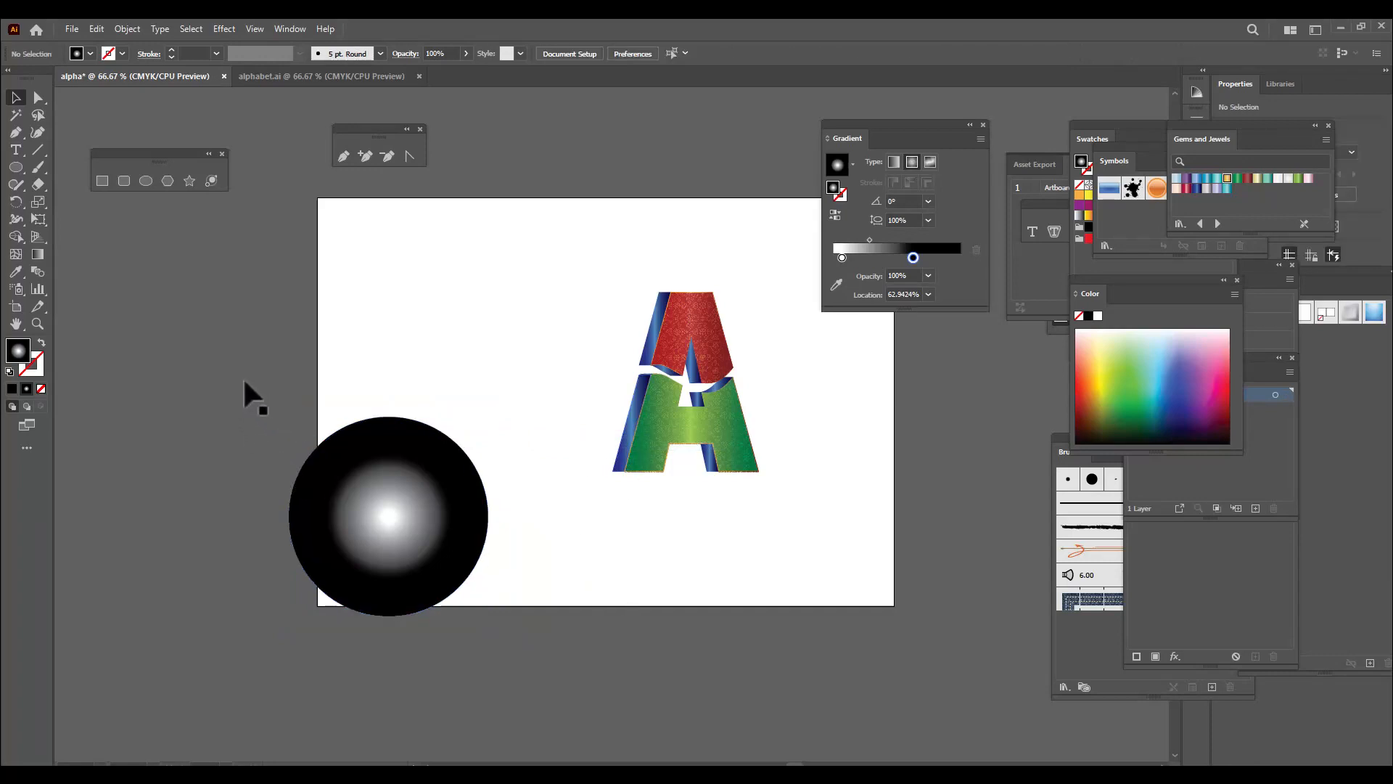
Make an opacity mask from the radial gradient circle and the patterned circle beneath it
drag(237, 378, 526, 668)
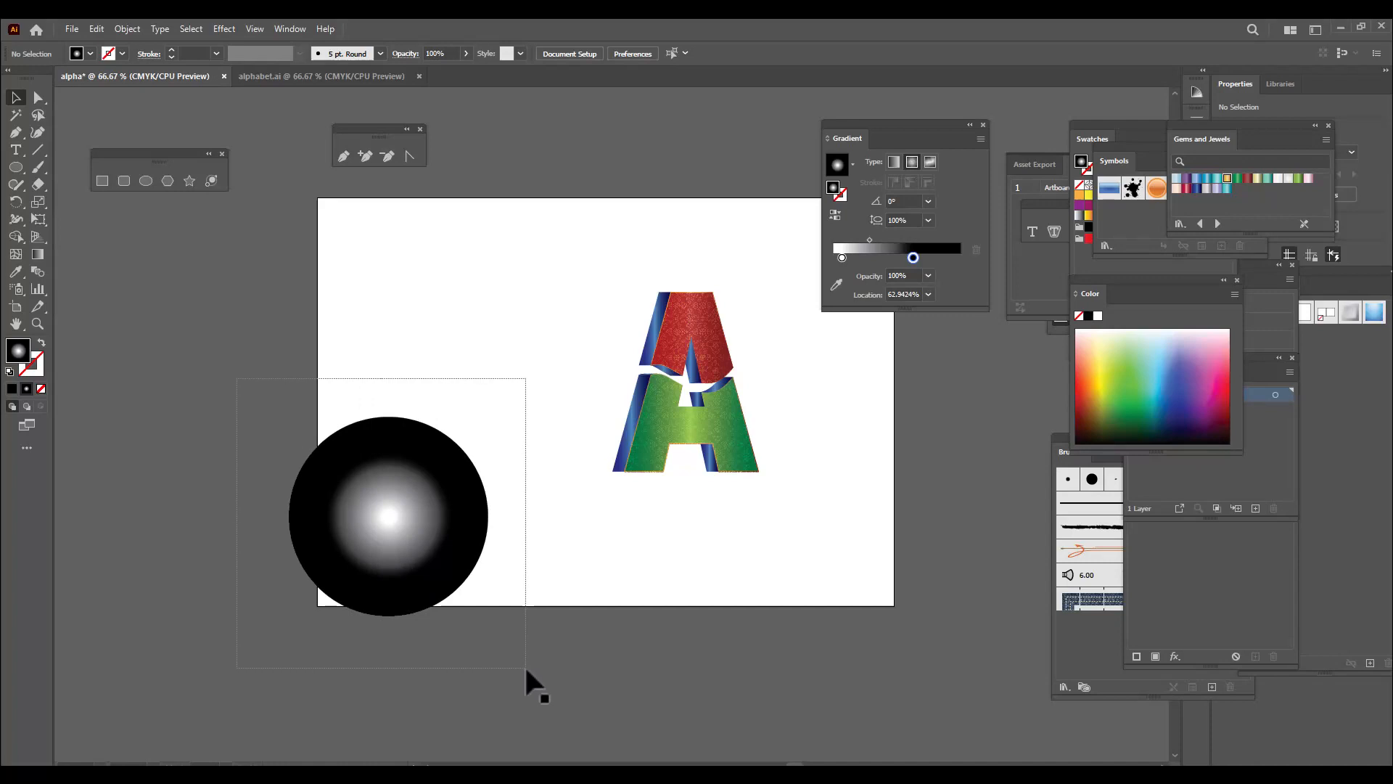
drag(524, 664, 524, 664)
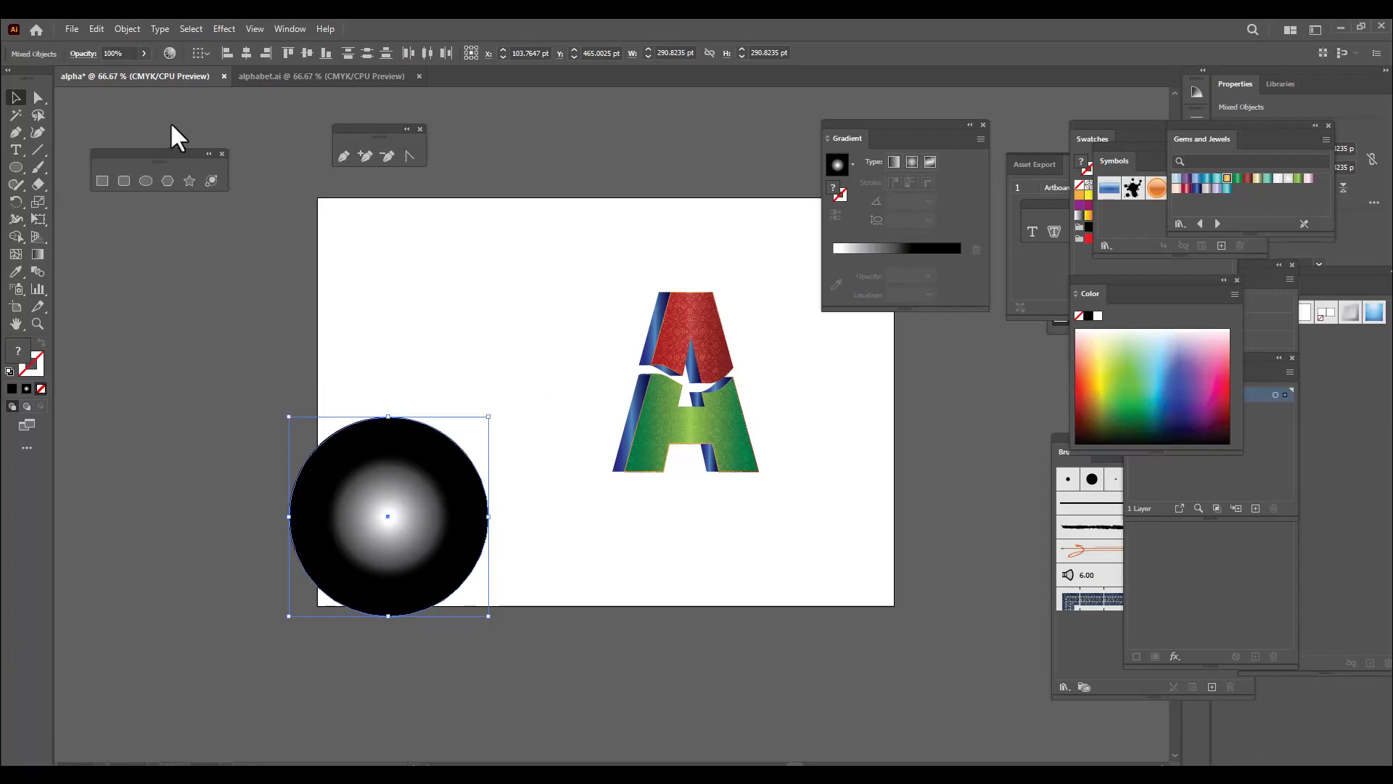
click(88, 56)
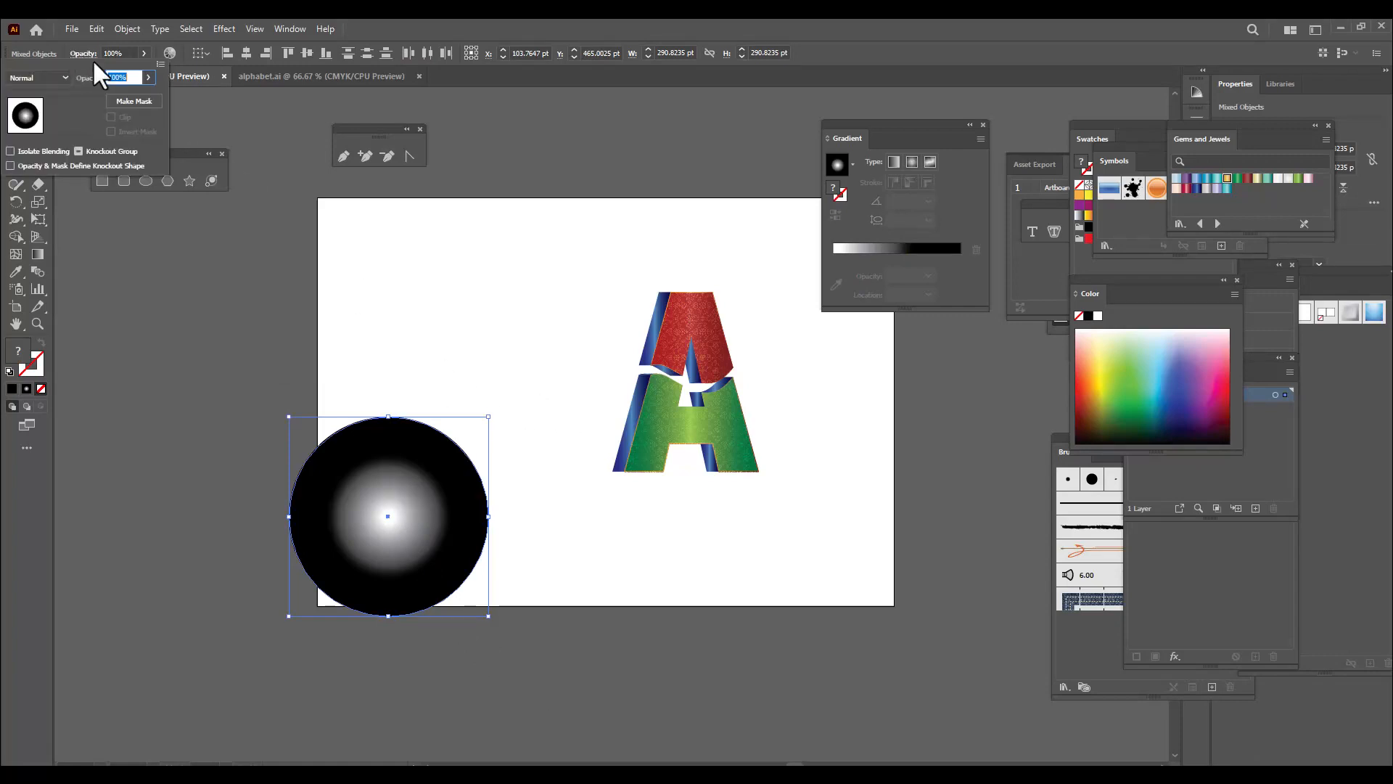
click(161, 64)
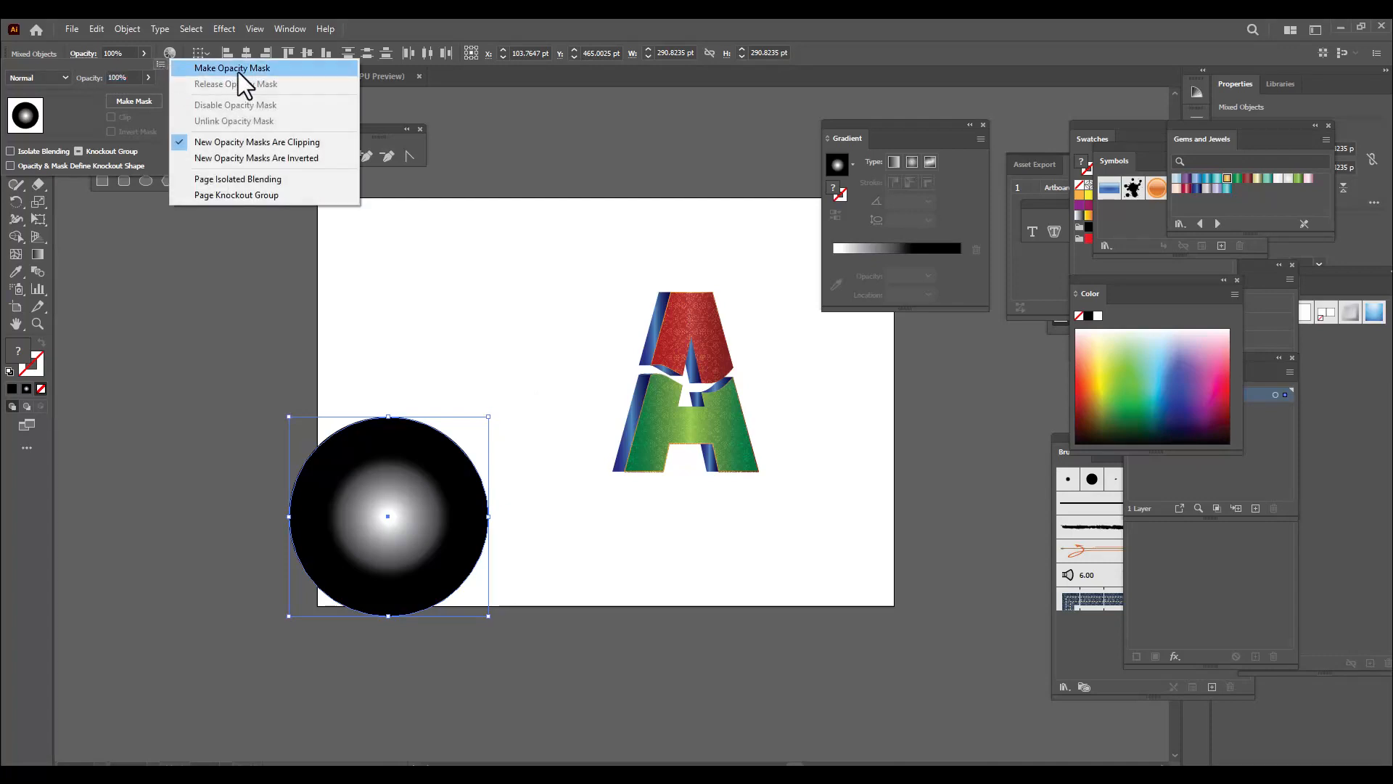
click(287, 68)
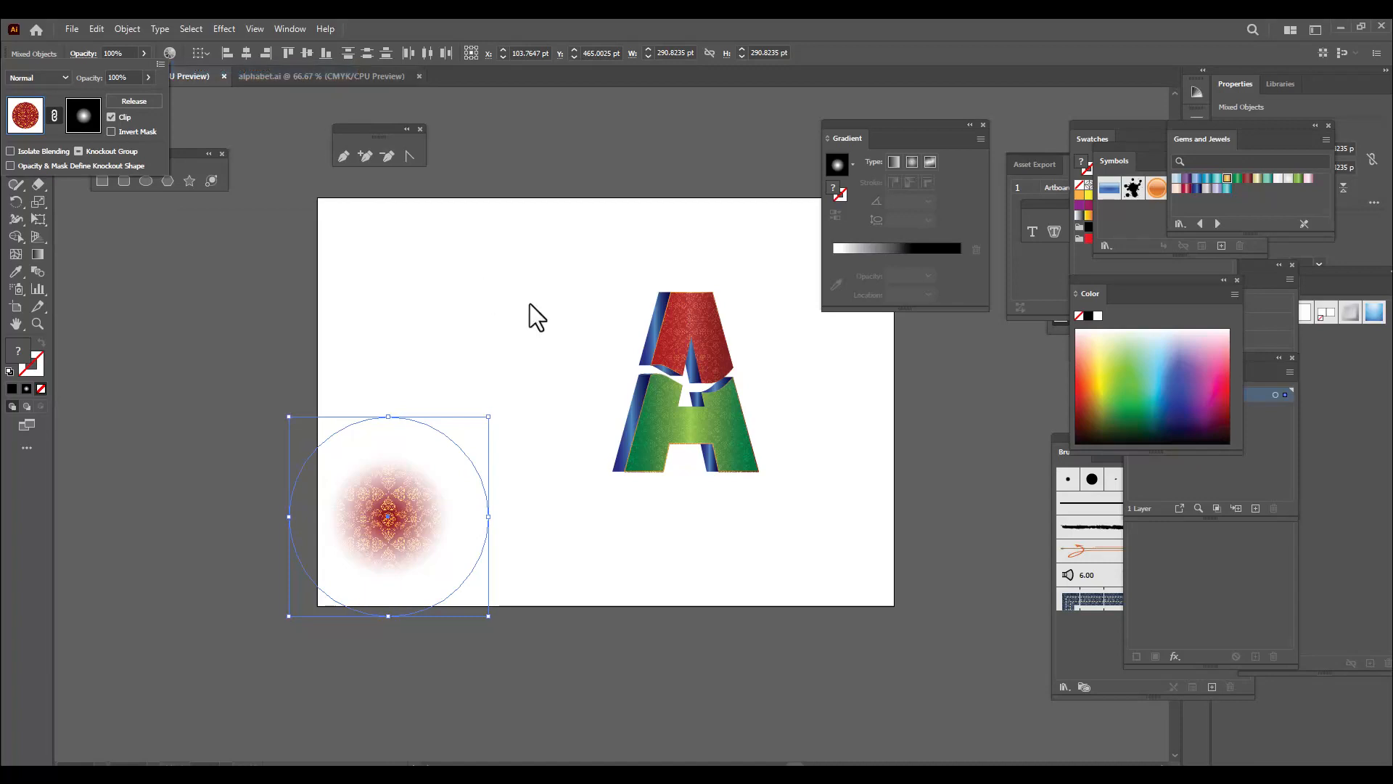
click(481, 327)
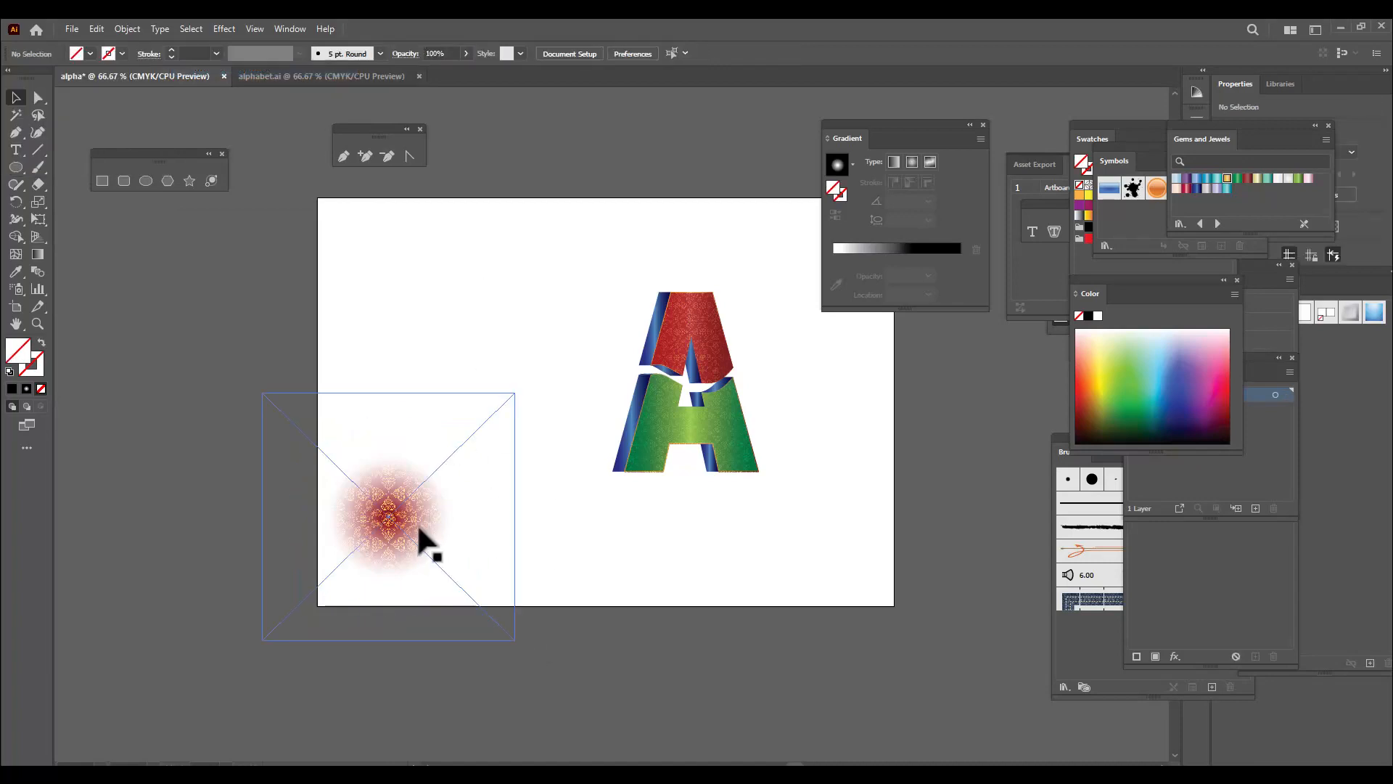
Enlarge the faded patterned circle to about 435 pt in diameter and position it beside the letter
drag(394, 491, 439, 410)
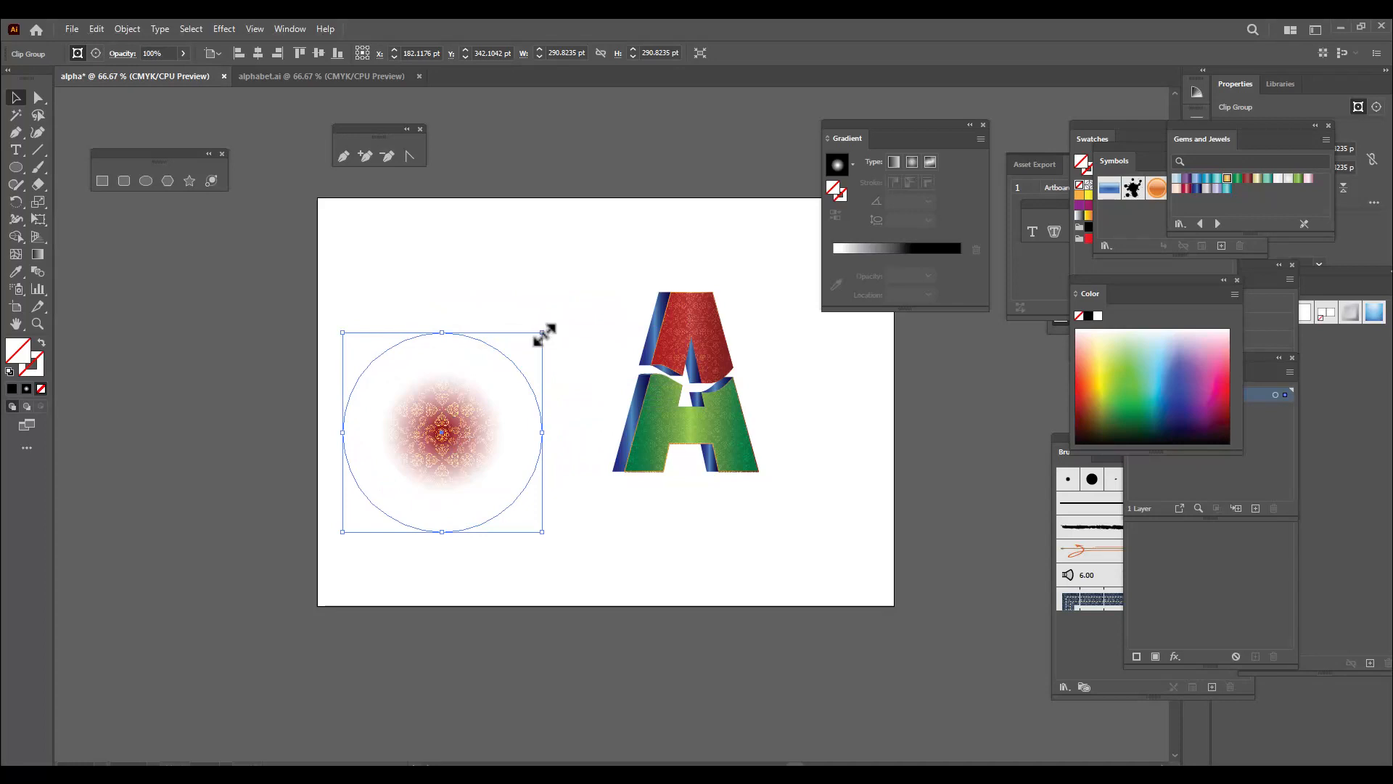
drag(544, 335, 591, 283)
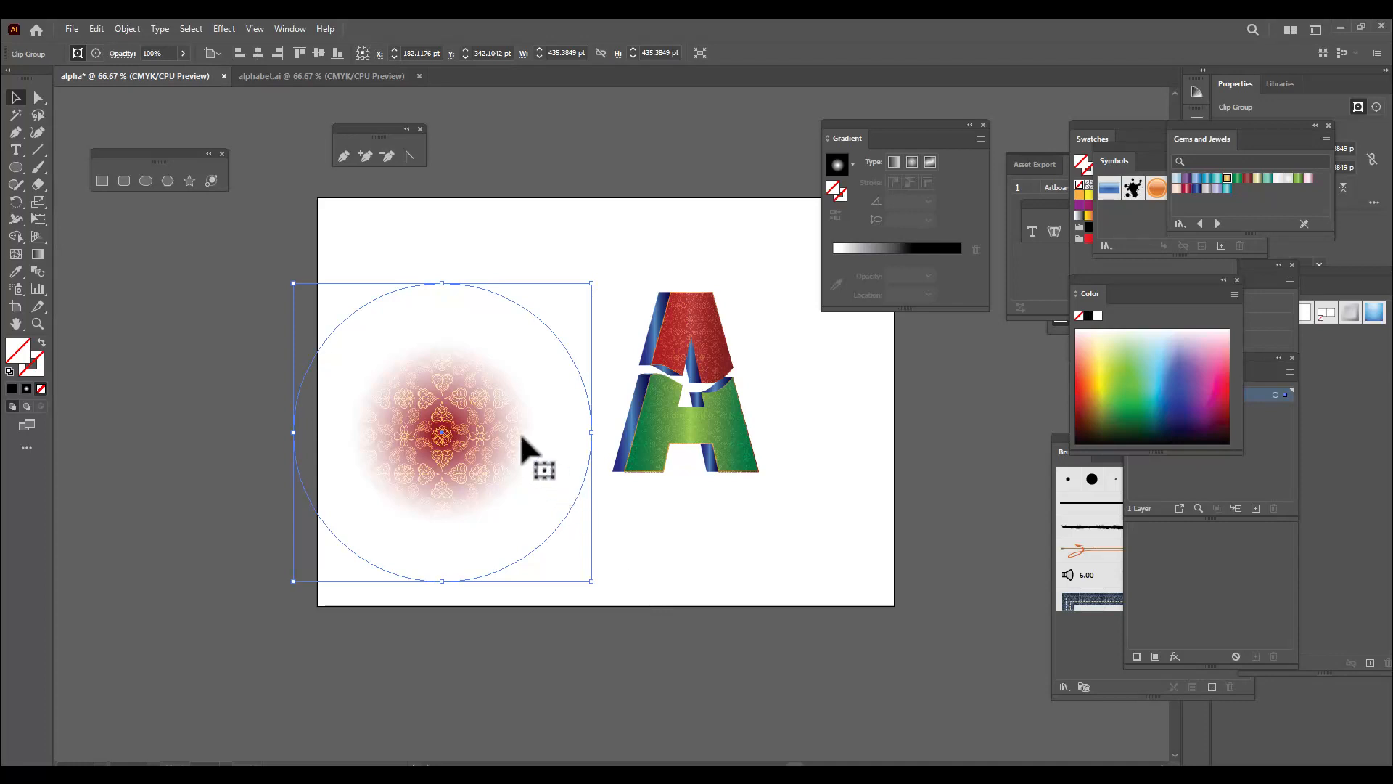
drag(485, 411, 507, 392)
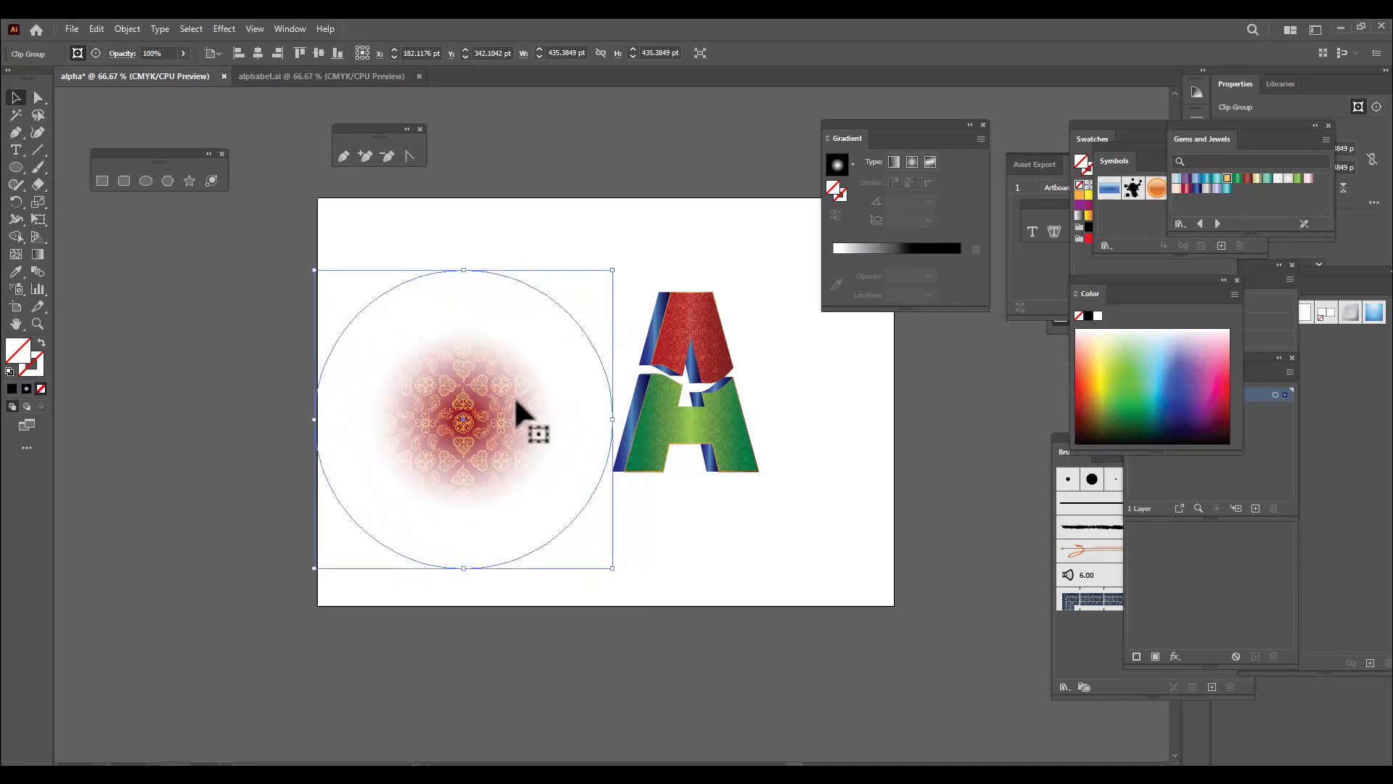
Send the faded patterned circle to the back and place it behind the letter A
right_click(505, 387)
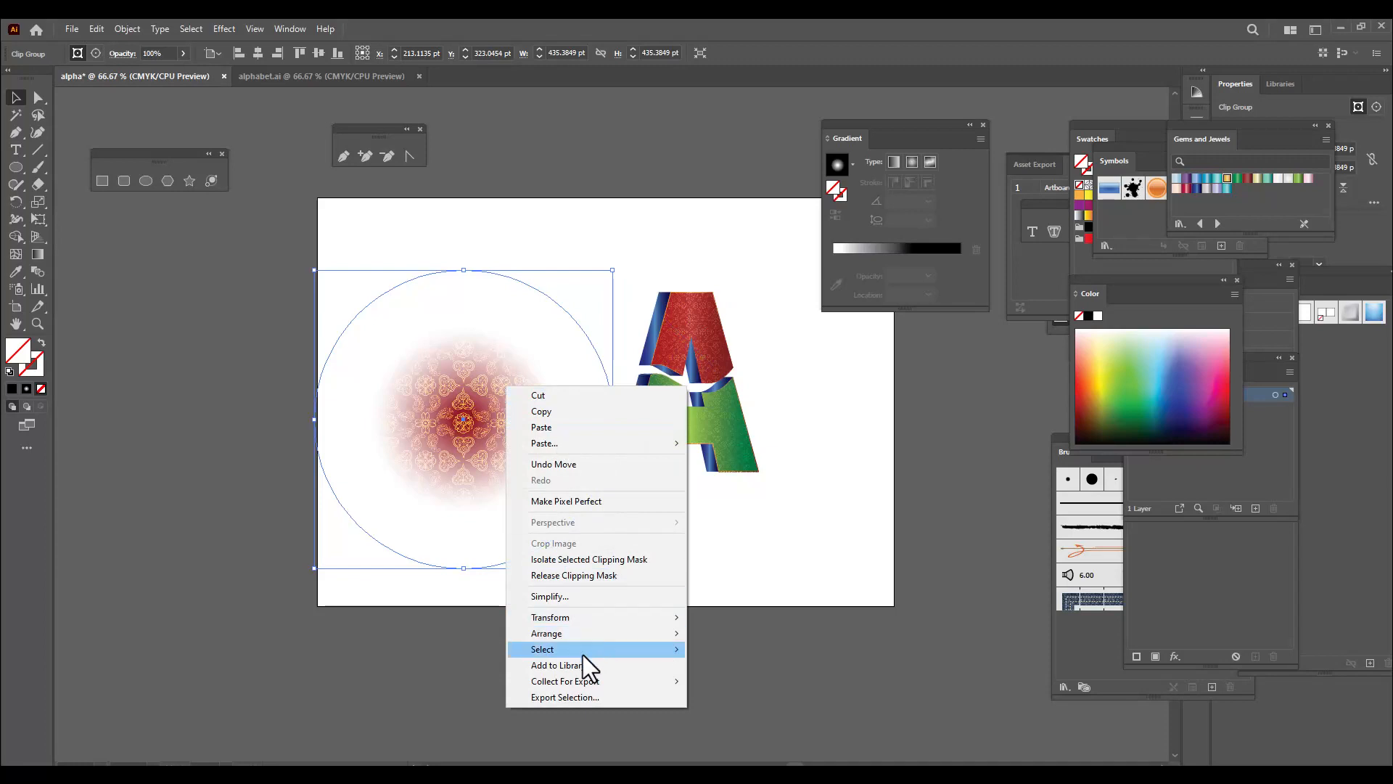
mouse_move(587, 636)
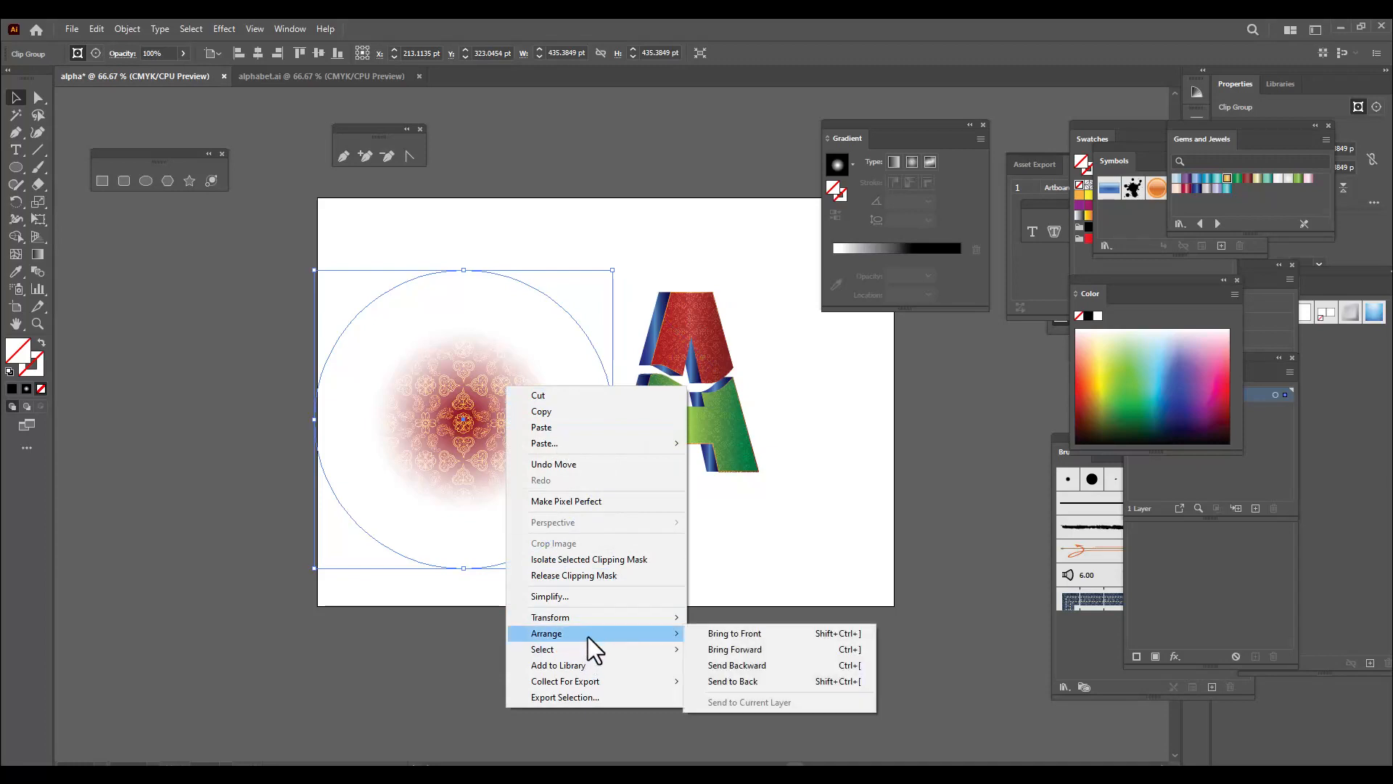
click(769, 685)
drag(551, 429, 708, 382)
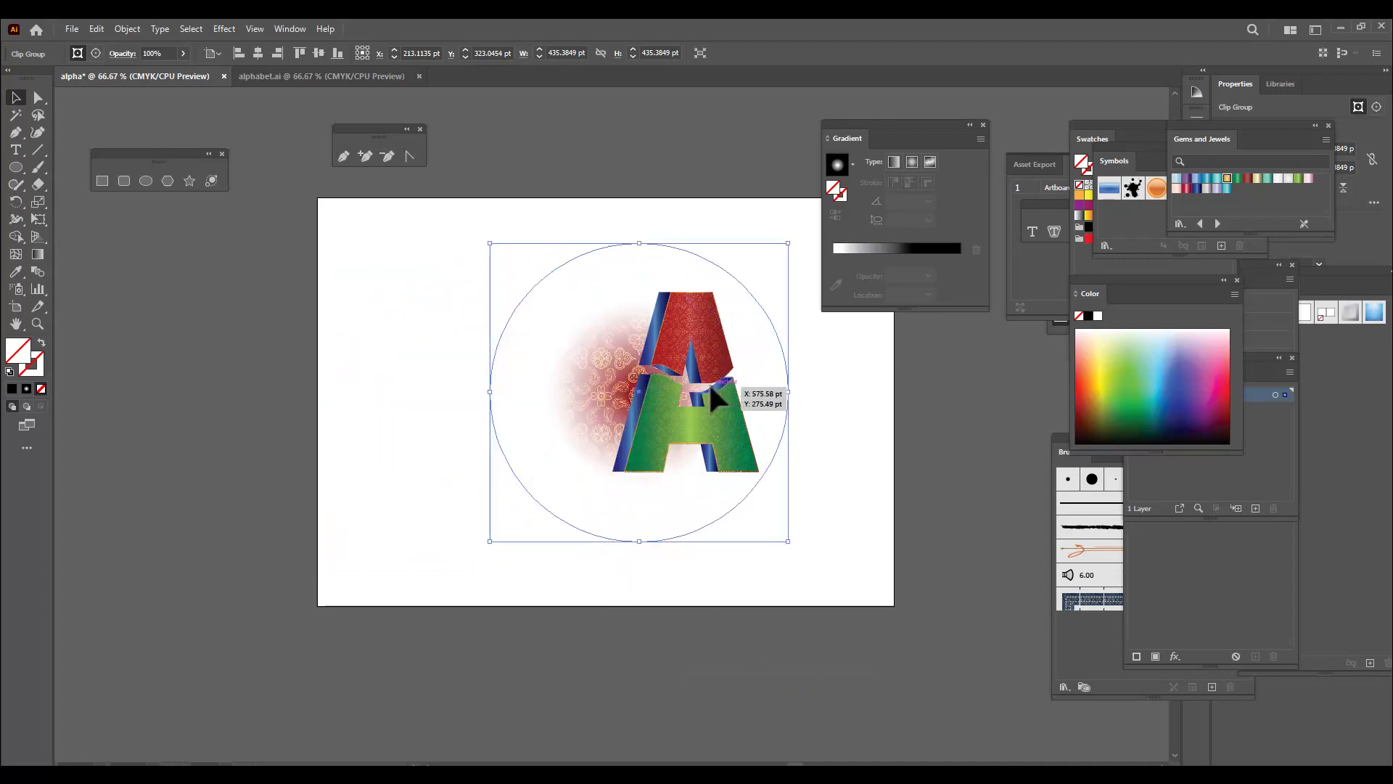
Enlarge the faded patterned circle further around its centre so it spreads out behind the letter
click(678, 365)
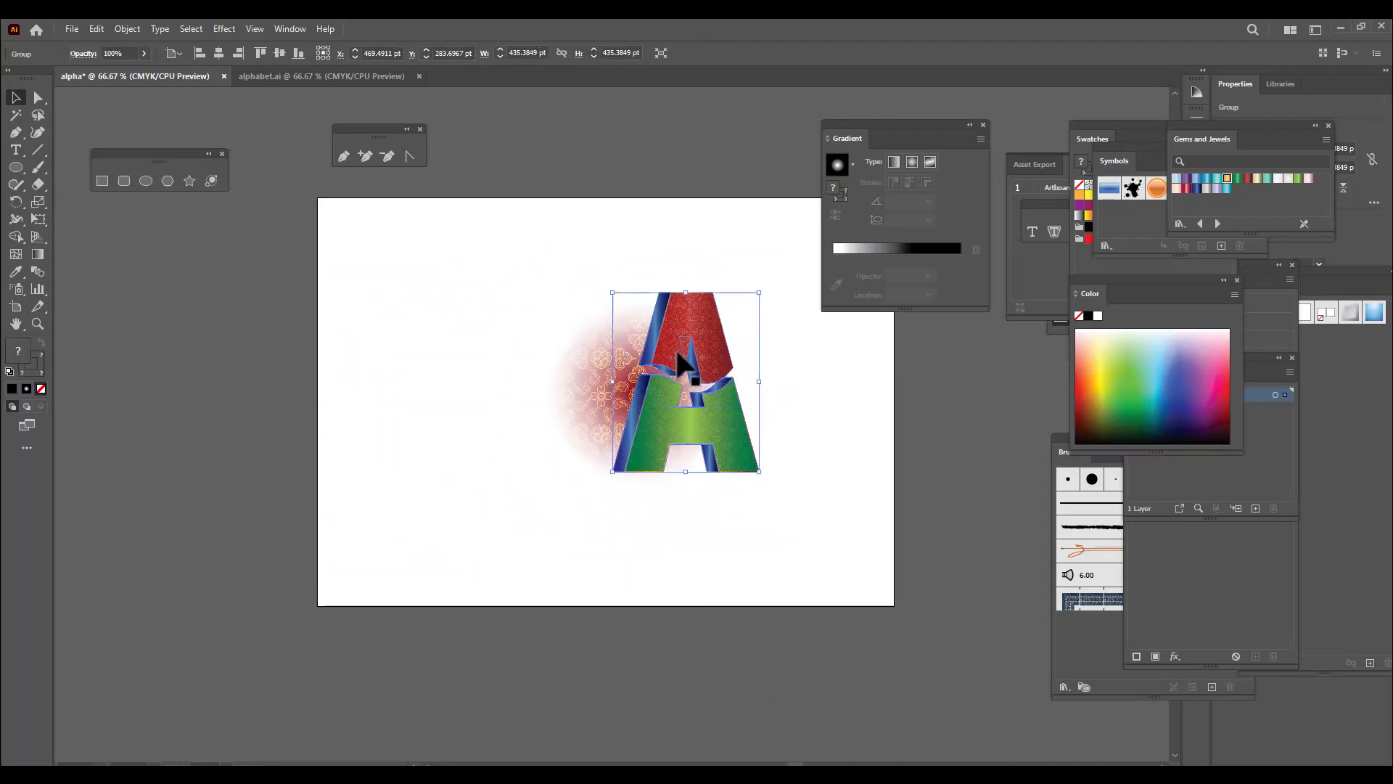
click(580, 369)
drag(789, 243, 826, 200)
click(684, 151)
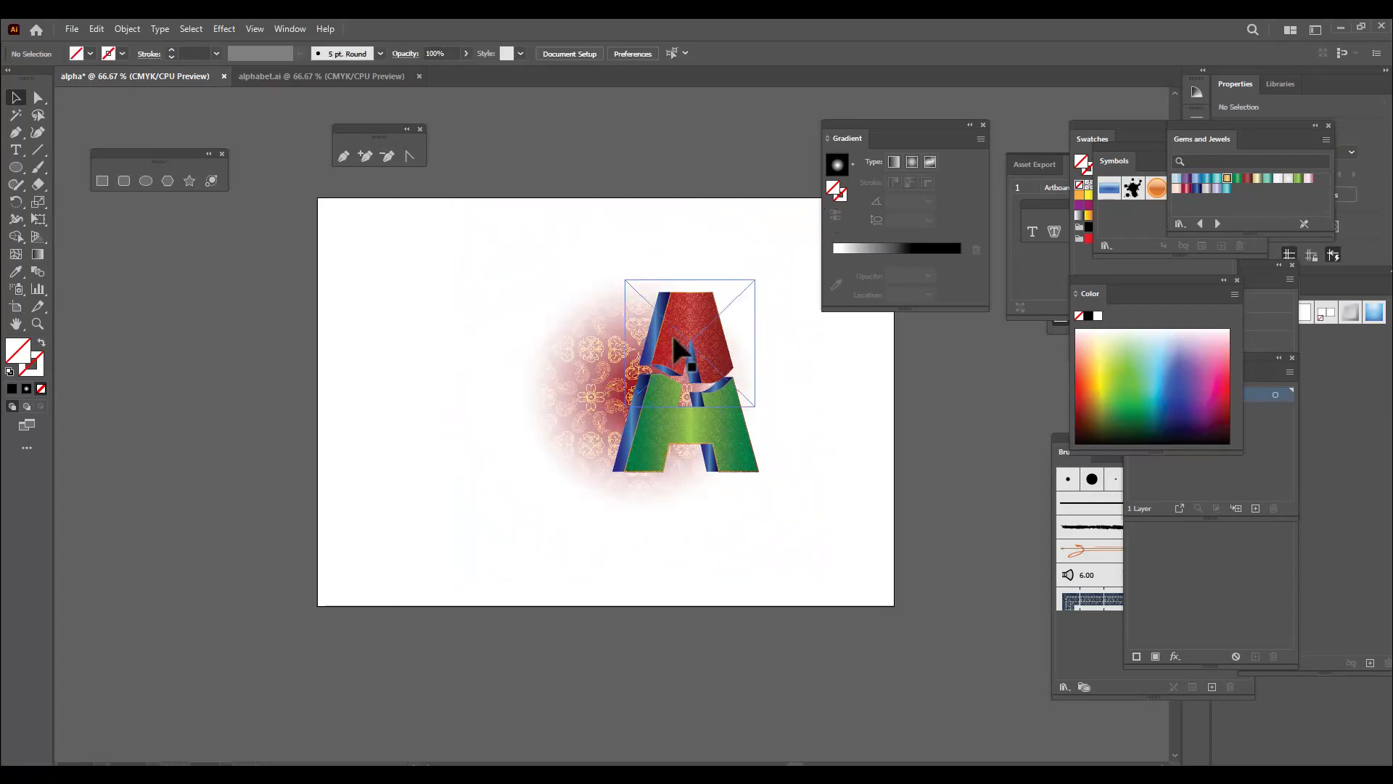
Move the letter A onto the middle of the faded pattern and scale it down to about 138 × 170 pt
click(682, 356)
drag(712, 383, 651, 370)
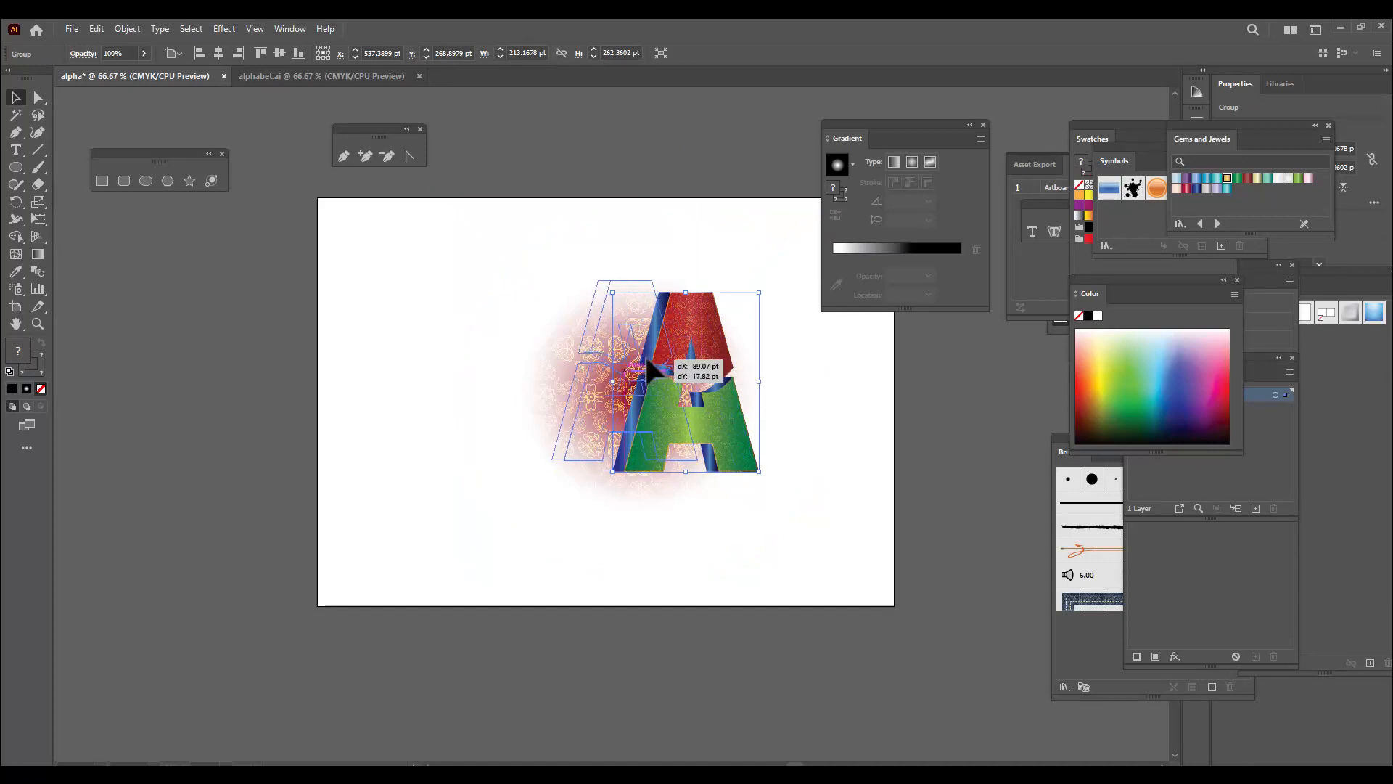
drag(698, 280, 672, 311)
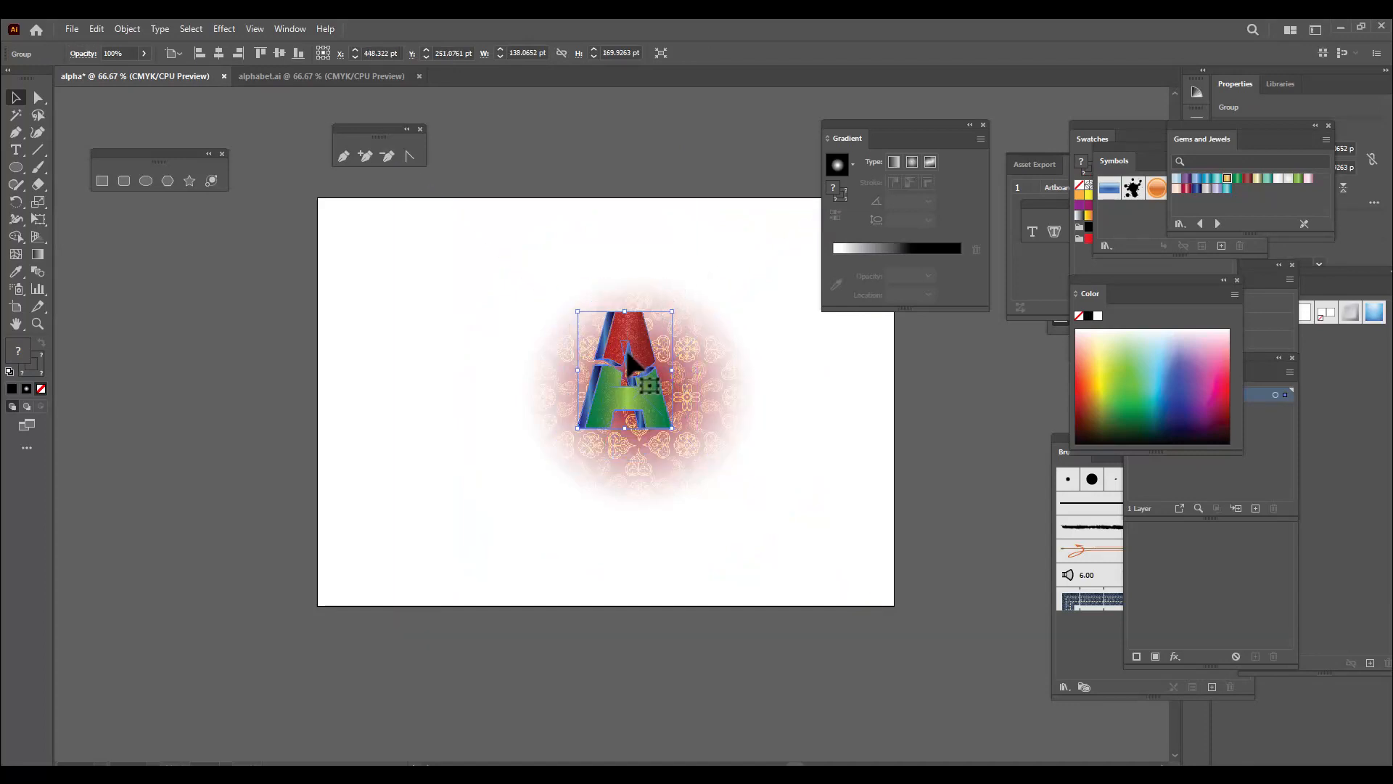
Centre the letter A on the faded pattern and scale it up to about 157 × 194 pt
drag(627, 351, 662, 388)
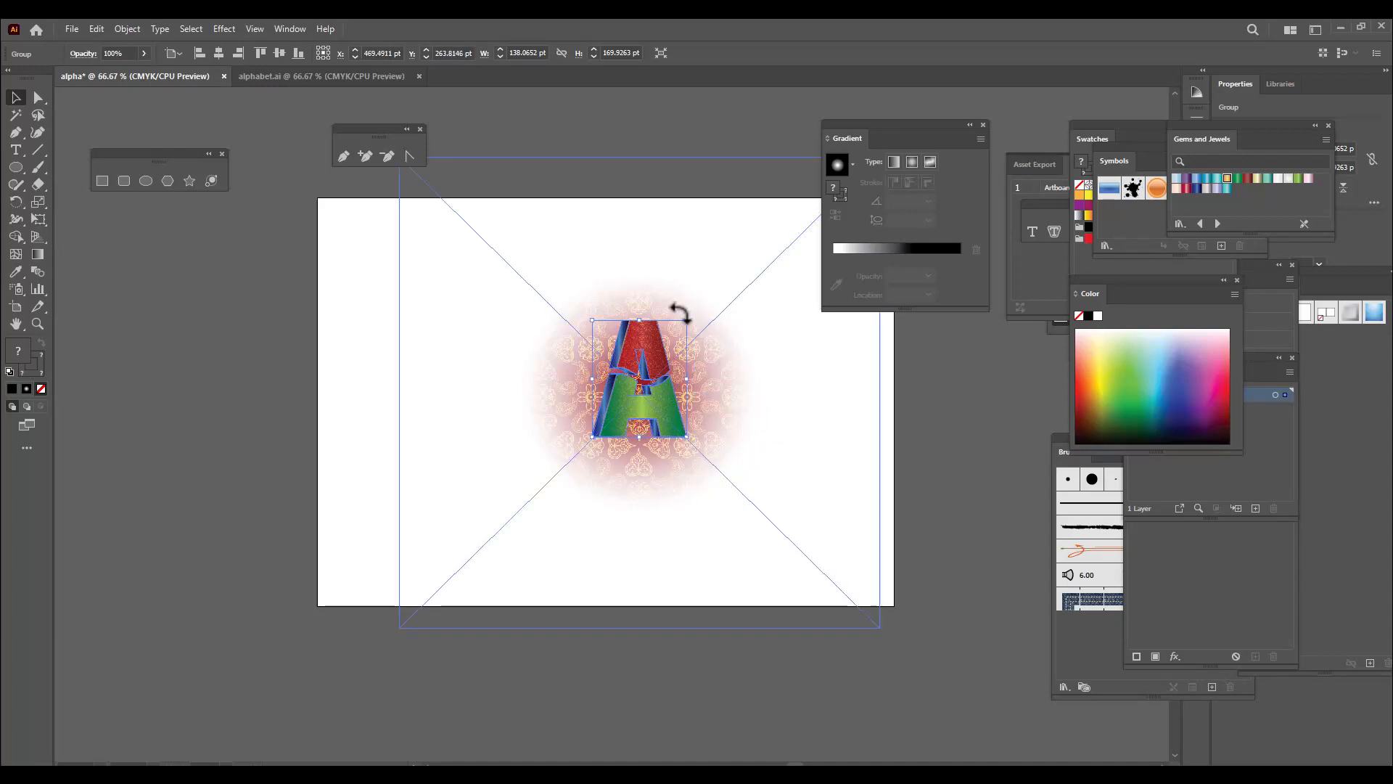
drag(688, 318, 694, 312)
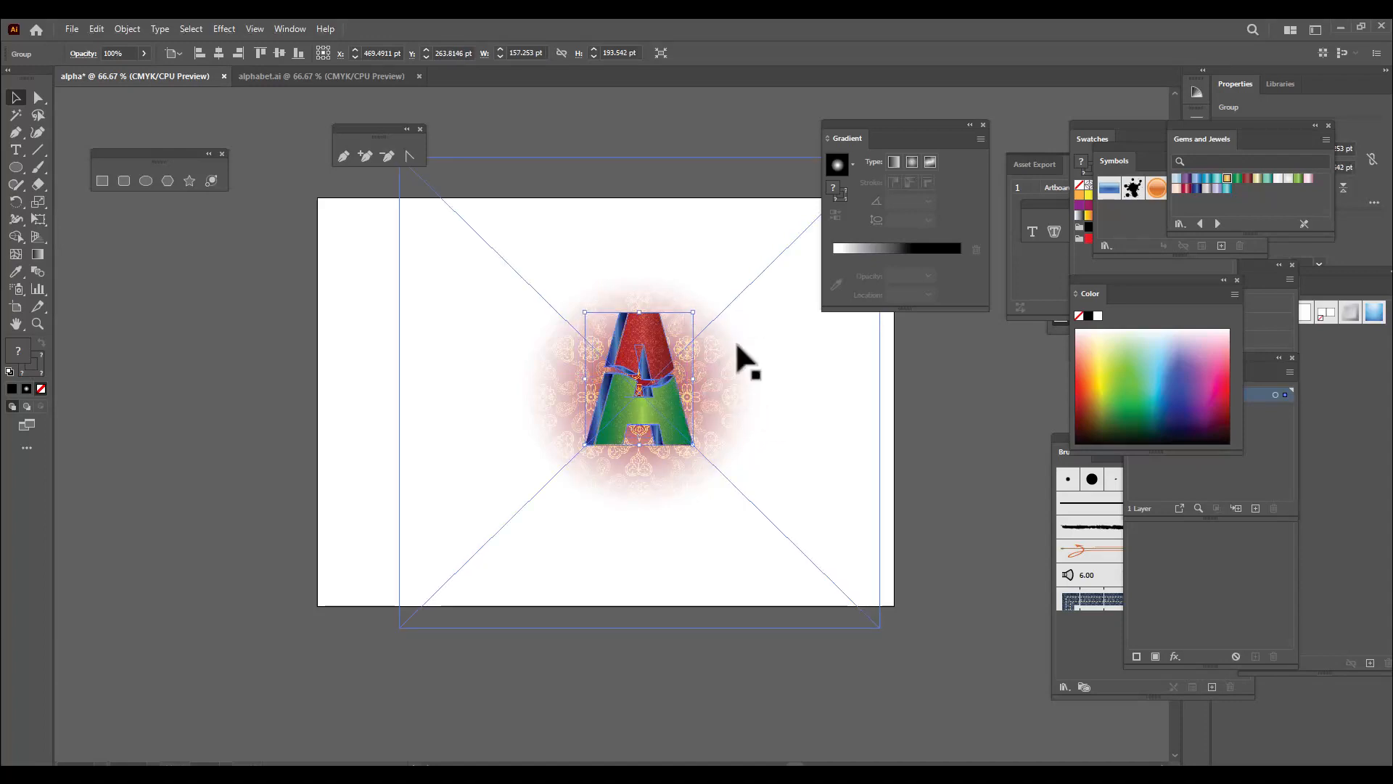
click(951, 488)
Draw a circle about 357 pt in diameter overlapping the artboard's left edge, clear of the letter
drag(854, 123, 958, 124)
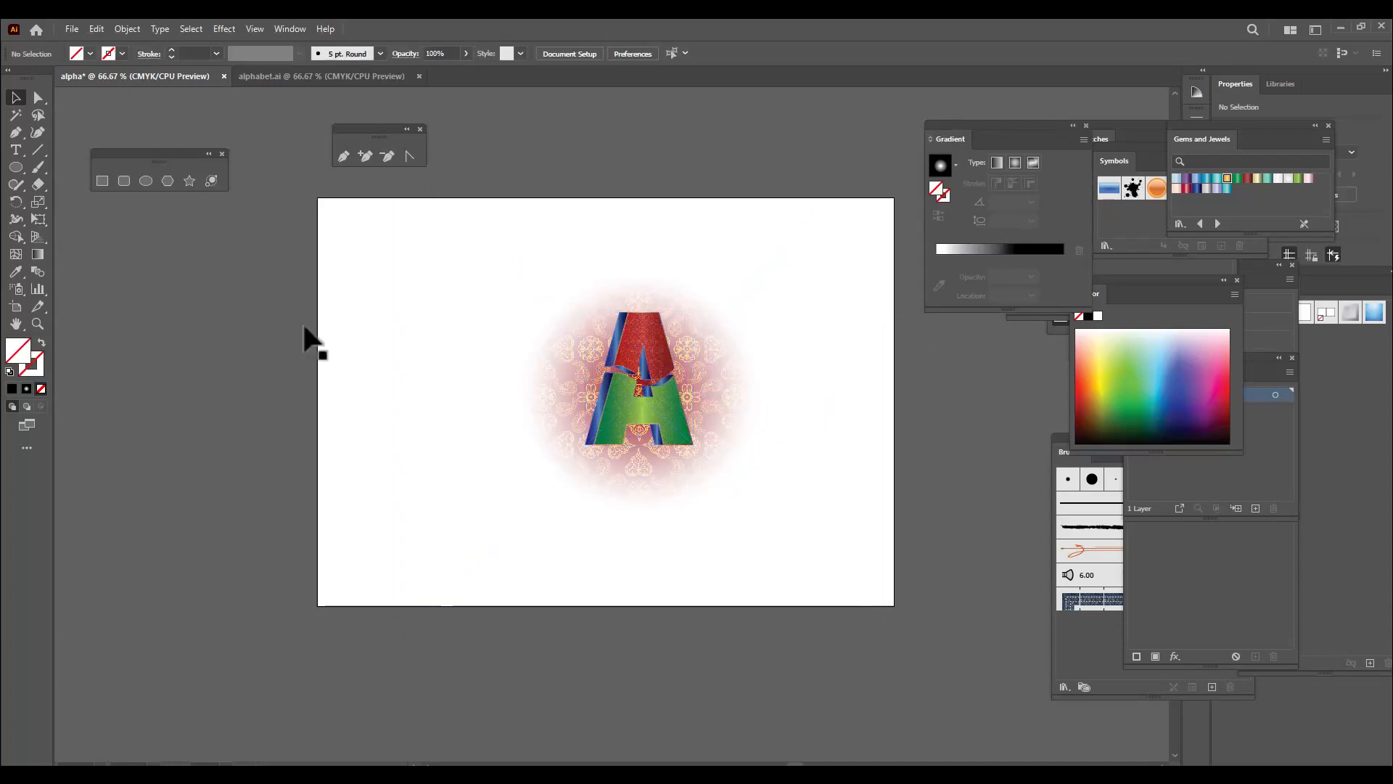
click(145, 180)
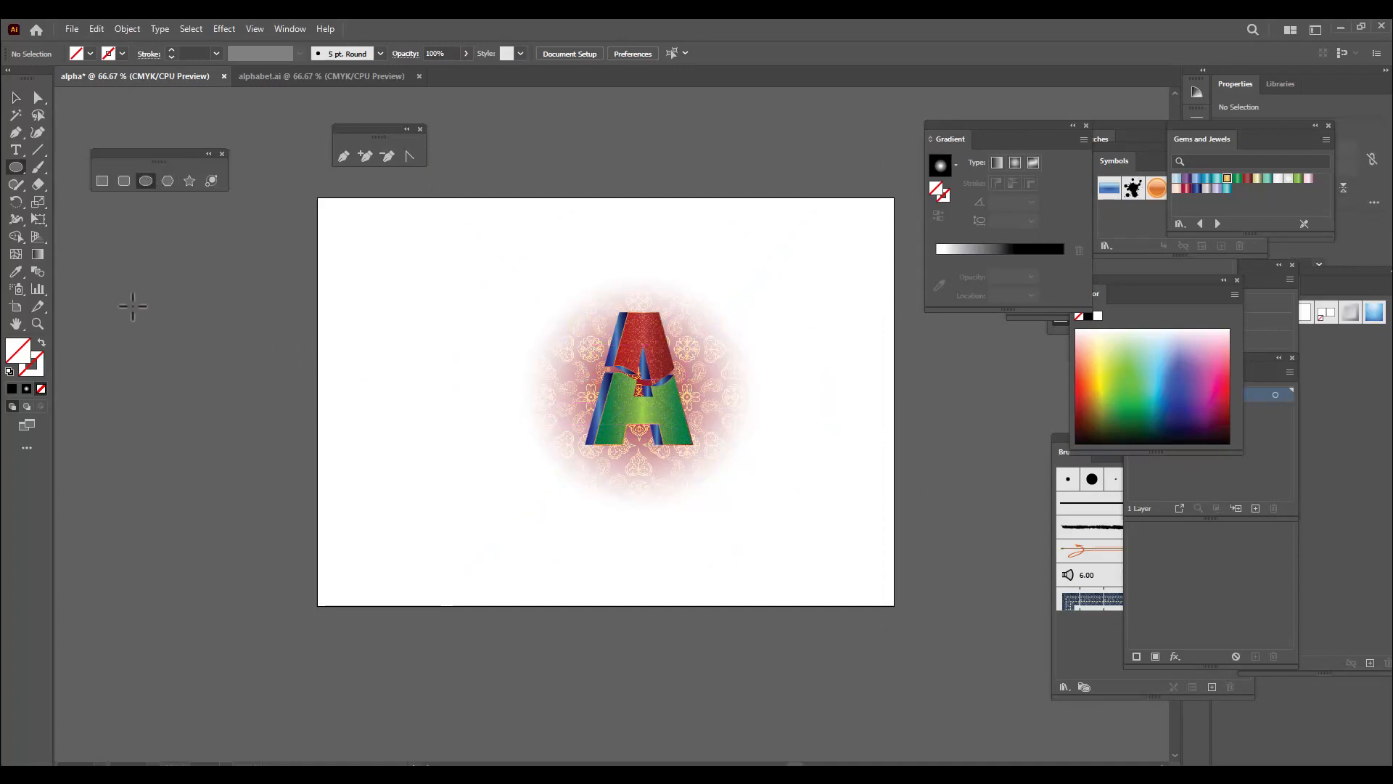
drag(121, 299, 366, 502)
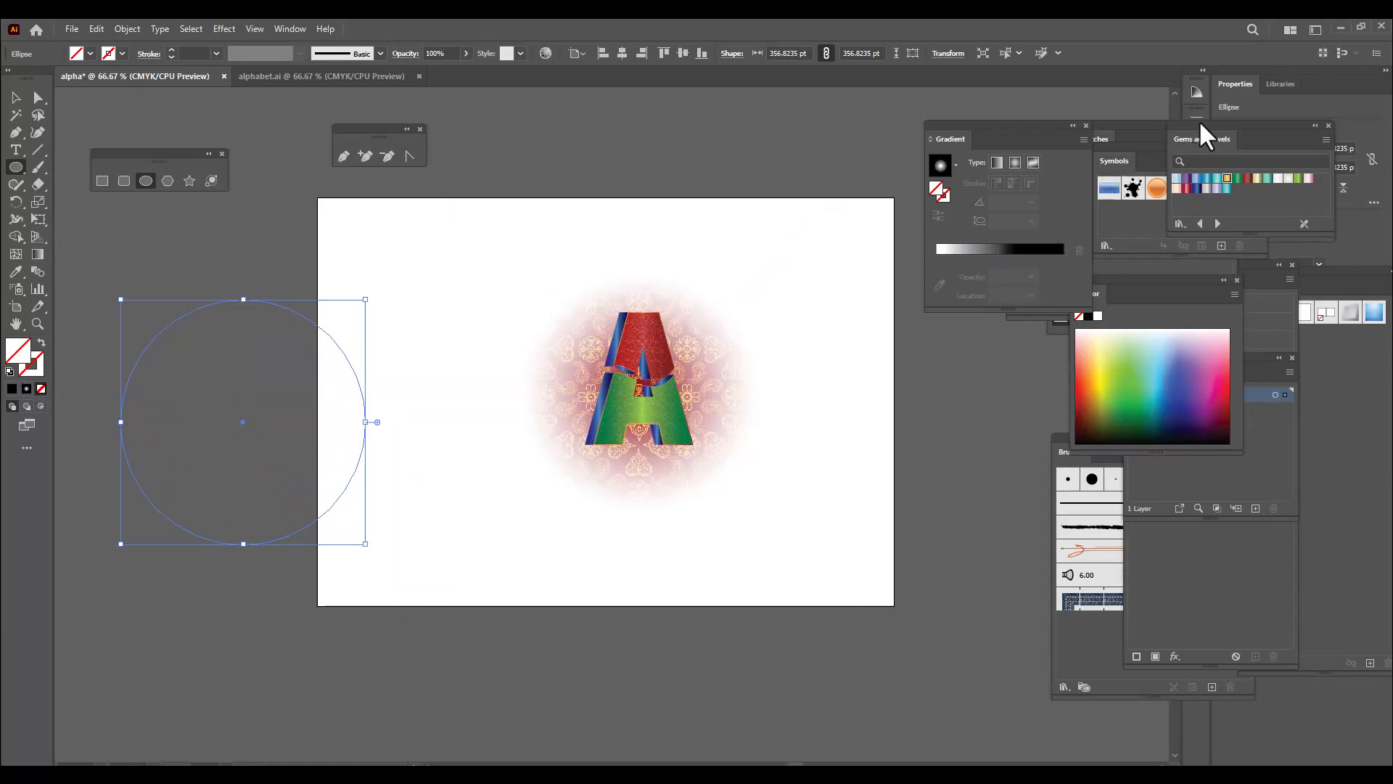
Load the Metals gradient library and fill the new circle with its first gold gradient
drag(1208, 133, 916, 219)
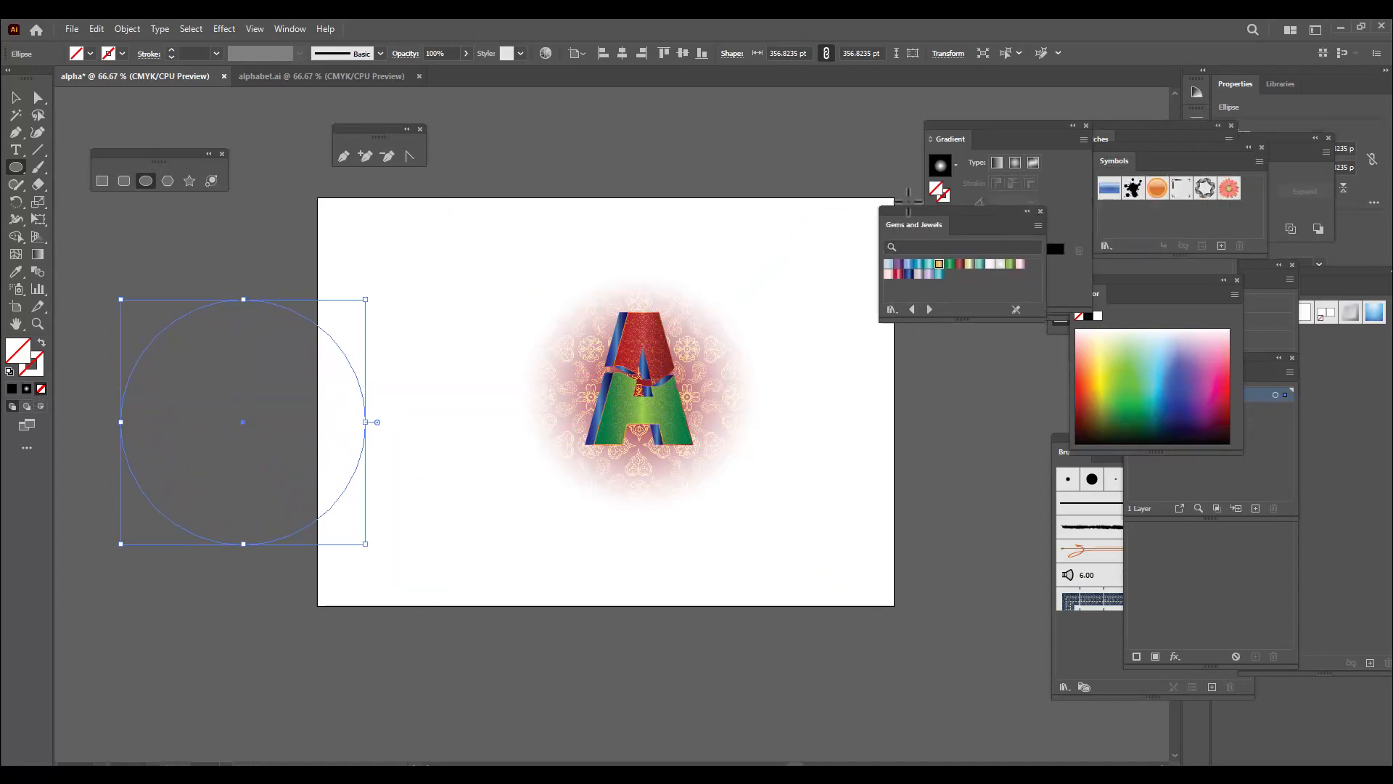
click(892, 310)
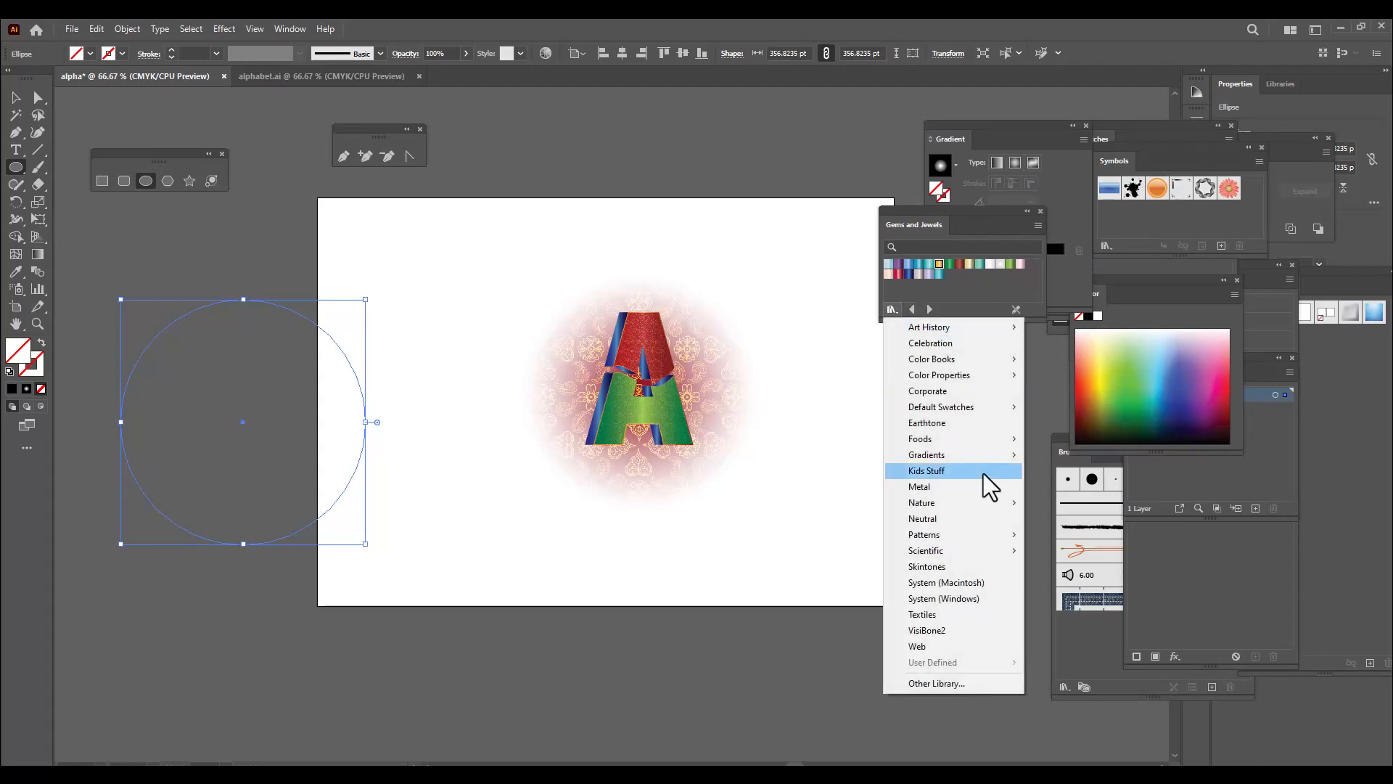
mouse_move(972, 464)
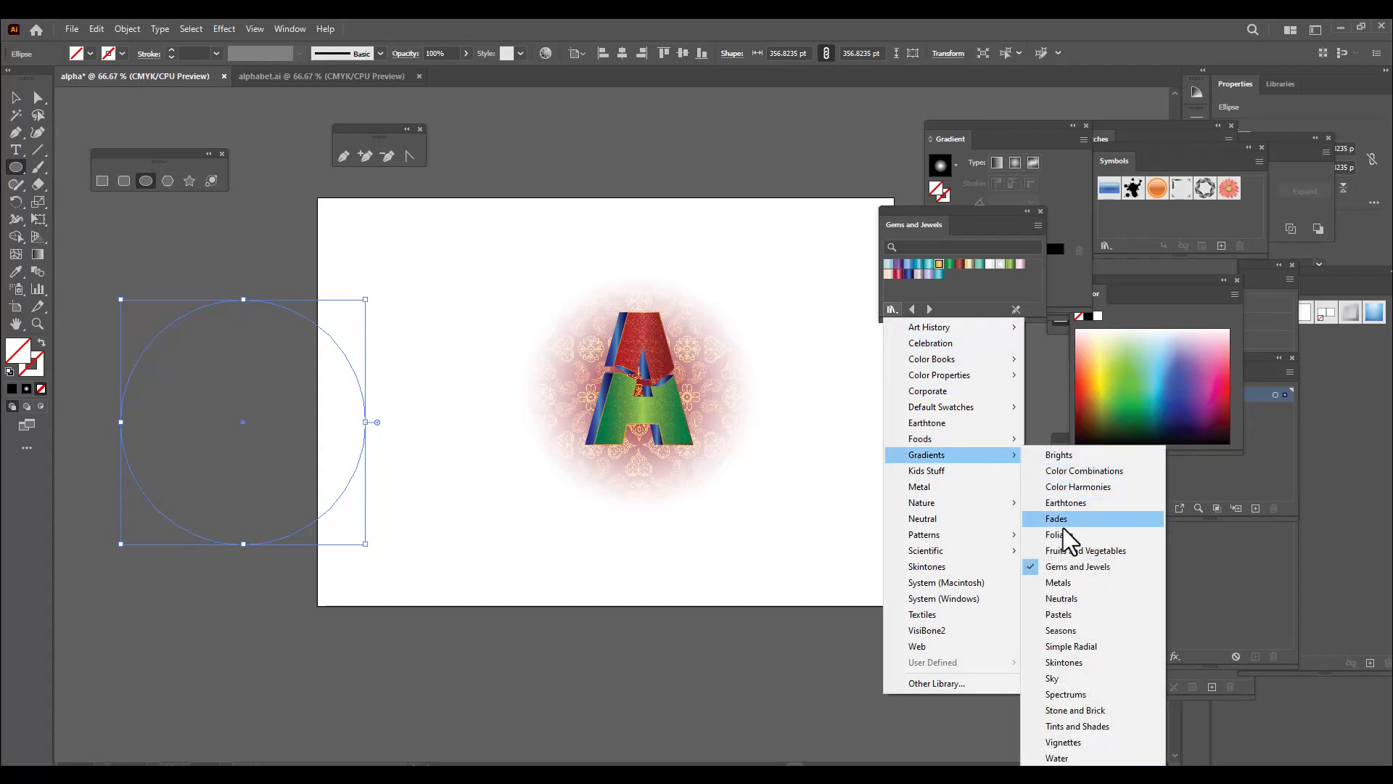
click(1060, 582)
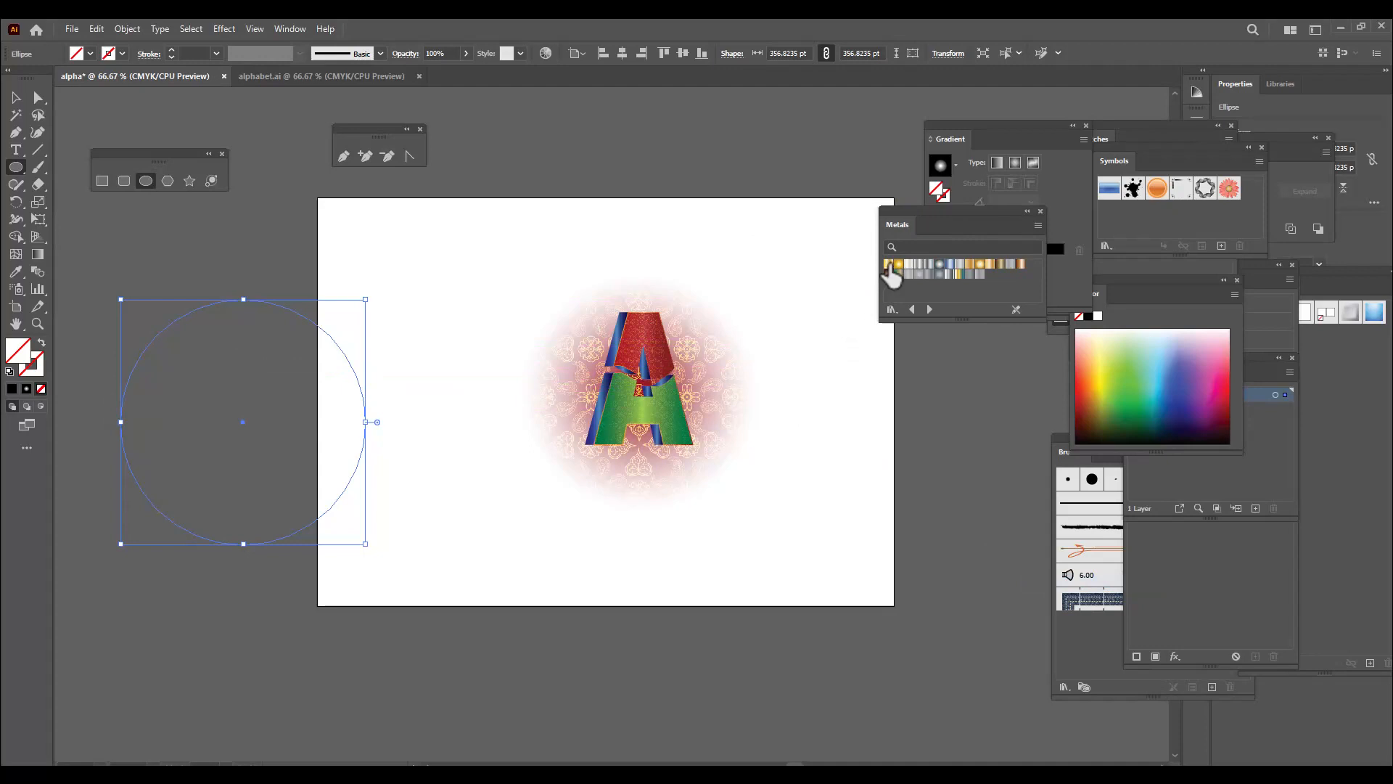
click(888, 266)
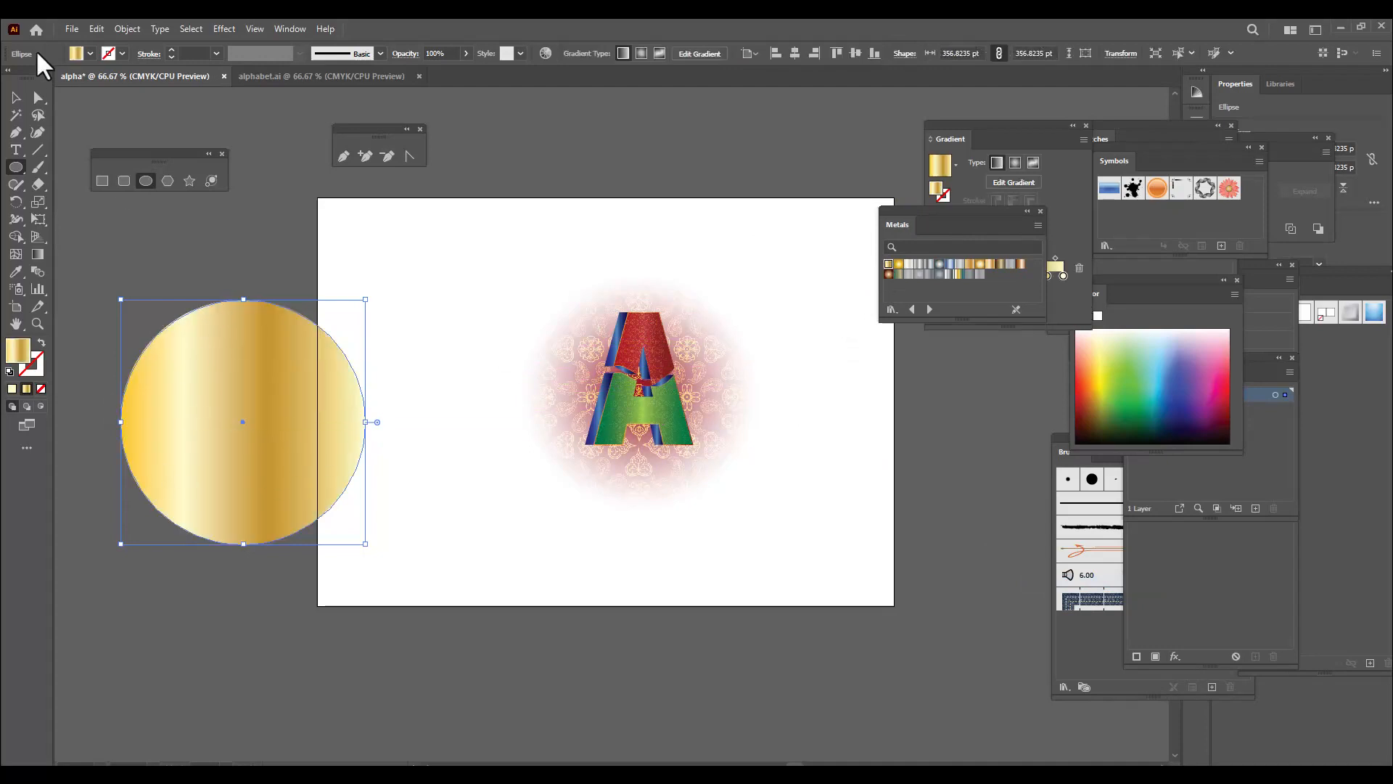
click(15, 97)
click(391, 245)
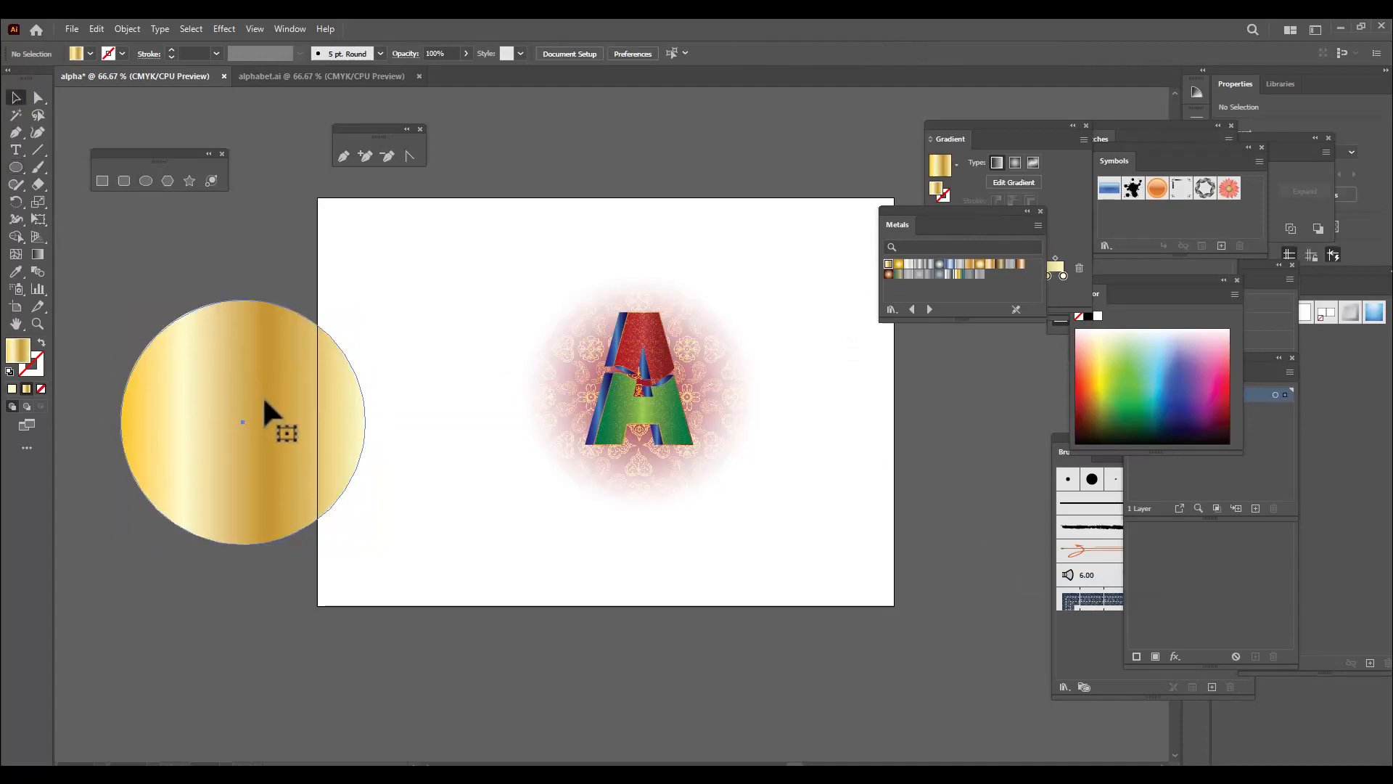
Move the gold circle over the letter A and send it to the back
click(262, 395)
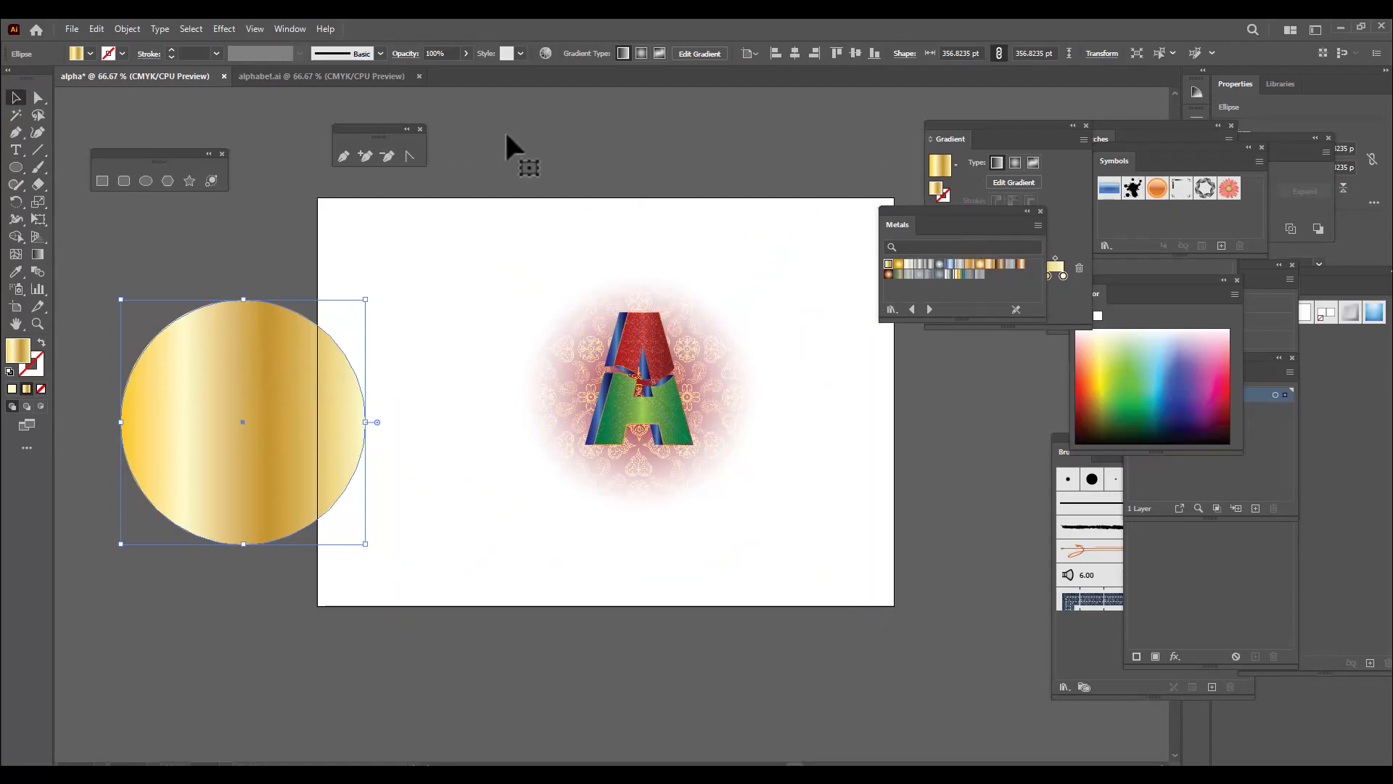
click(528, 130)
click(263, 340)
drag(260, 348, 645, 319)
right_click(682, 324)
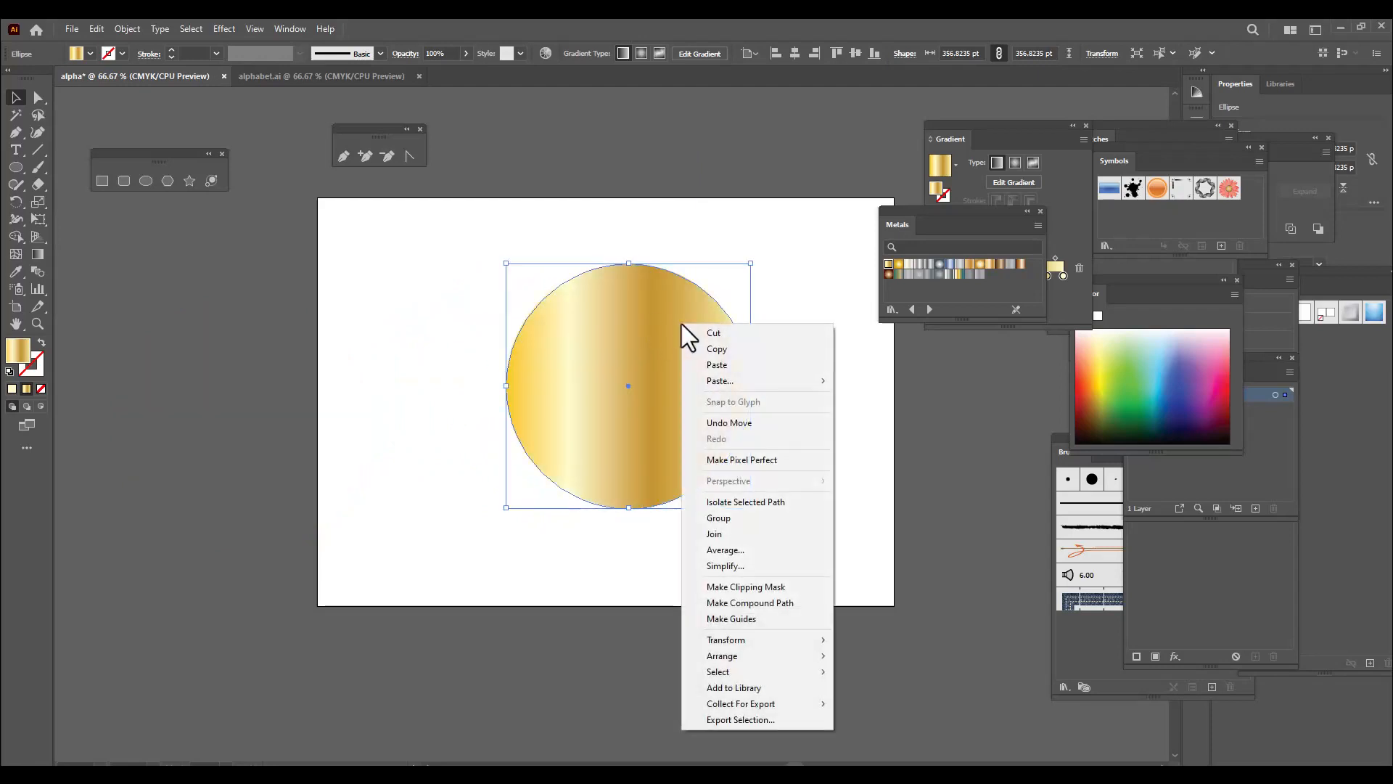
mouse_move(747, 656)
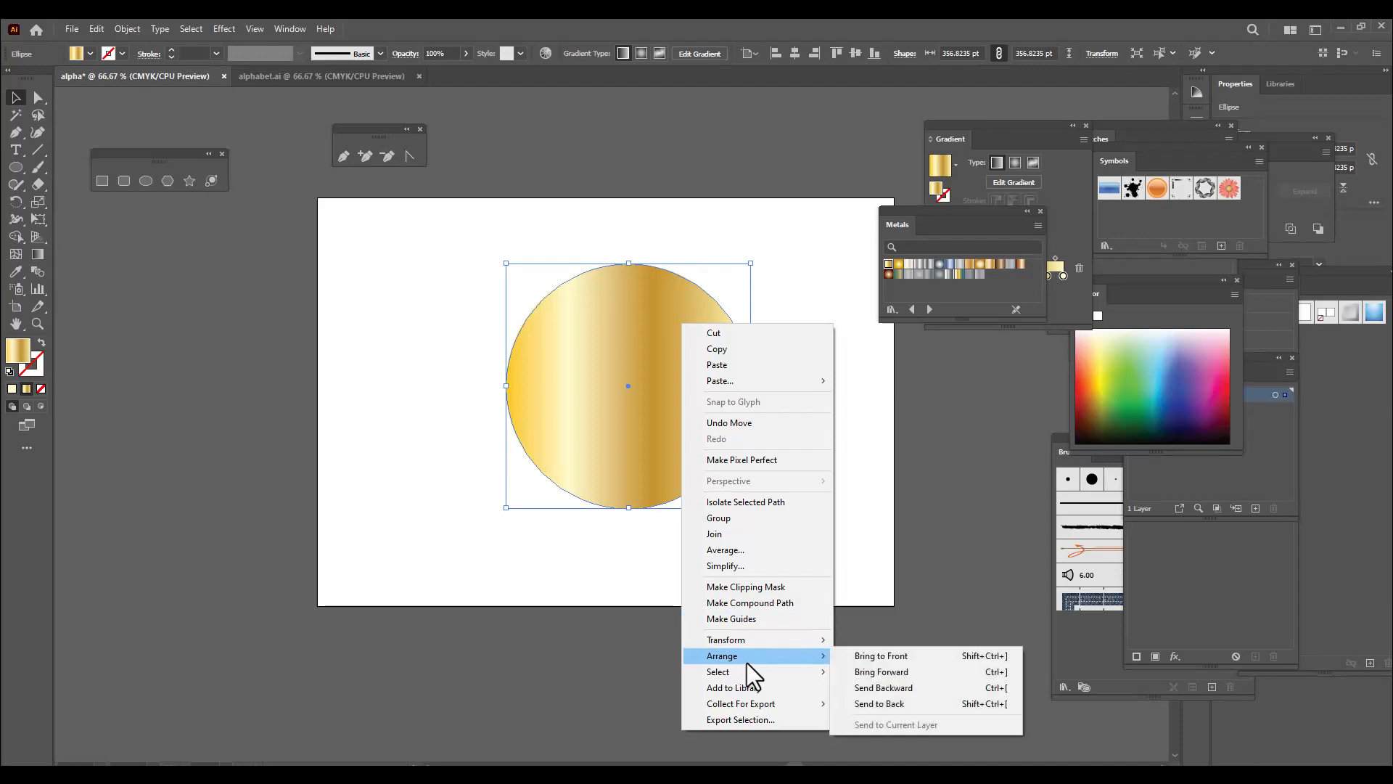
click(908, 703)
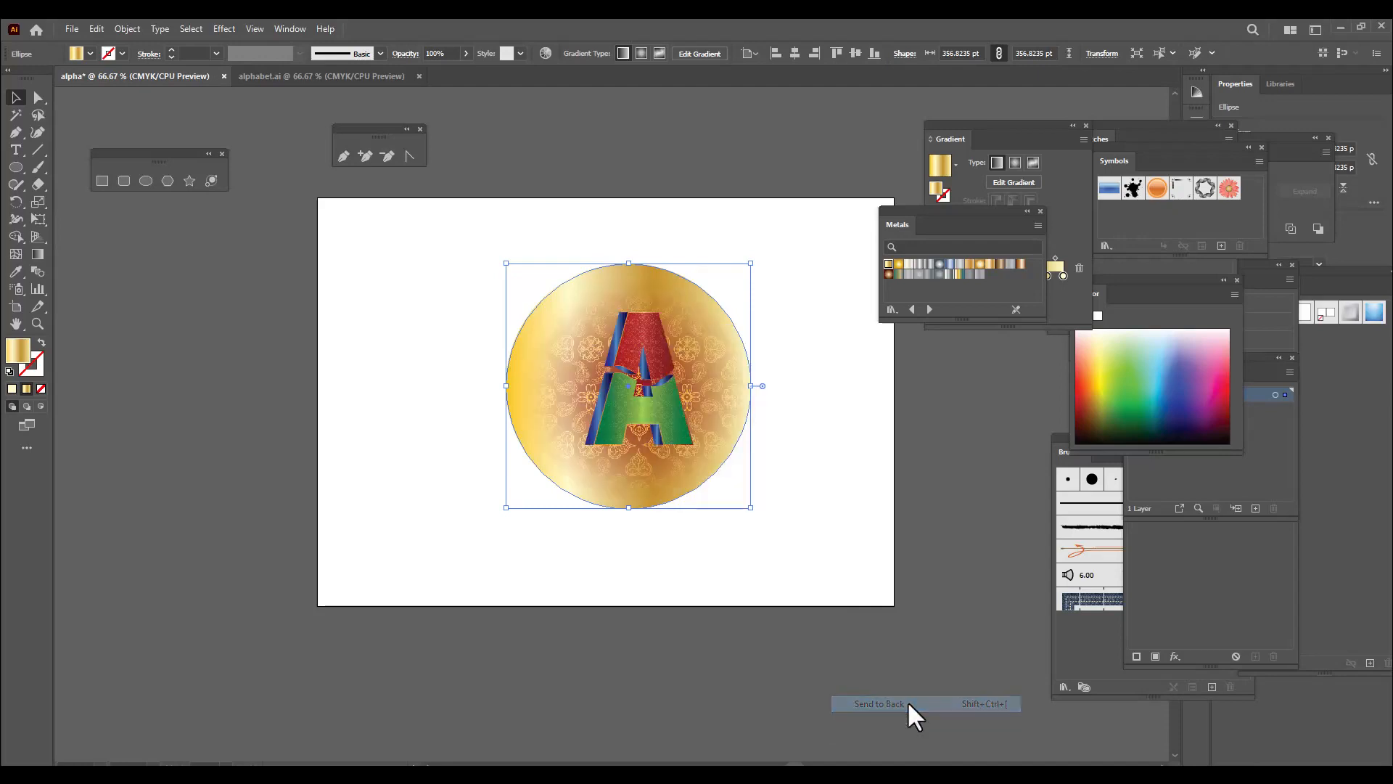
click(846, 420)
Reposition the faded patterned circle over the gold circle, slightly left of the letter's centre
click(724, 359)
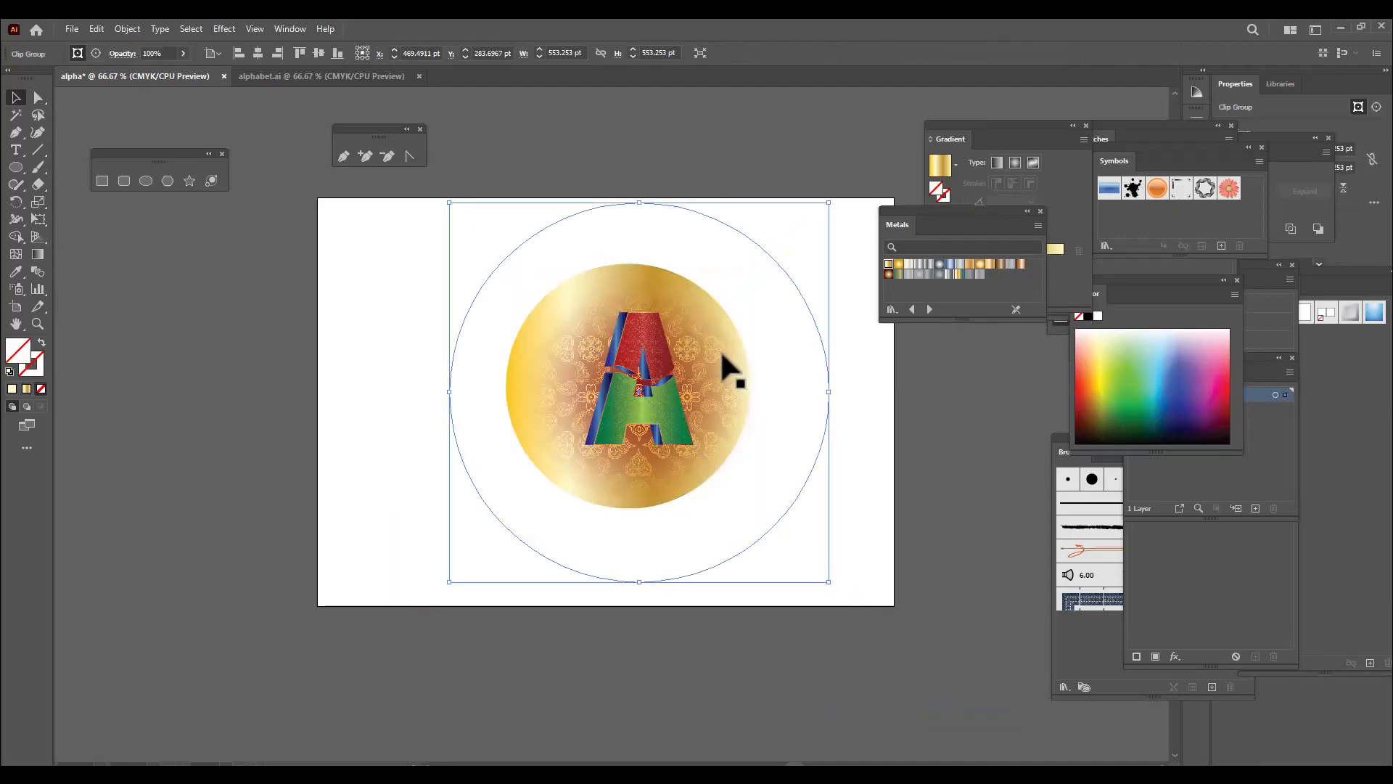
click(660, 142)
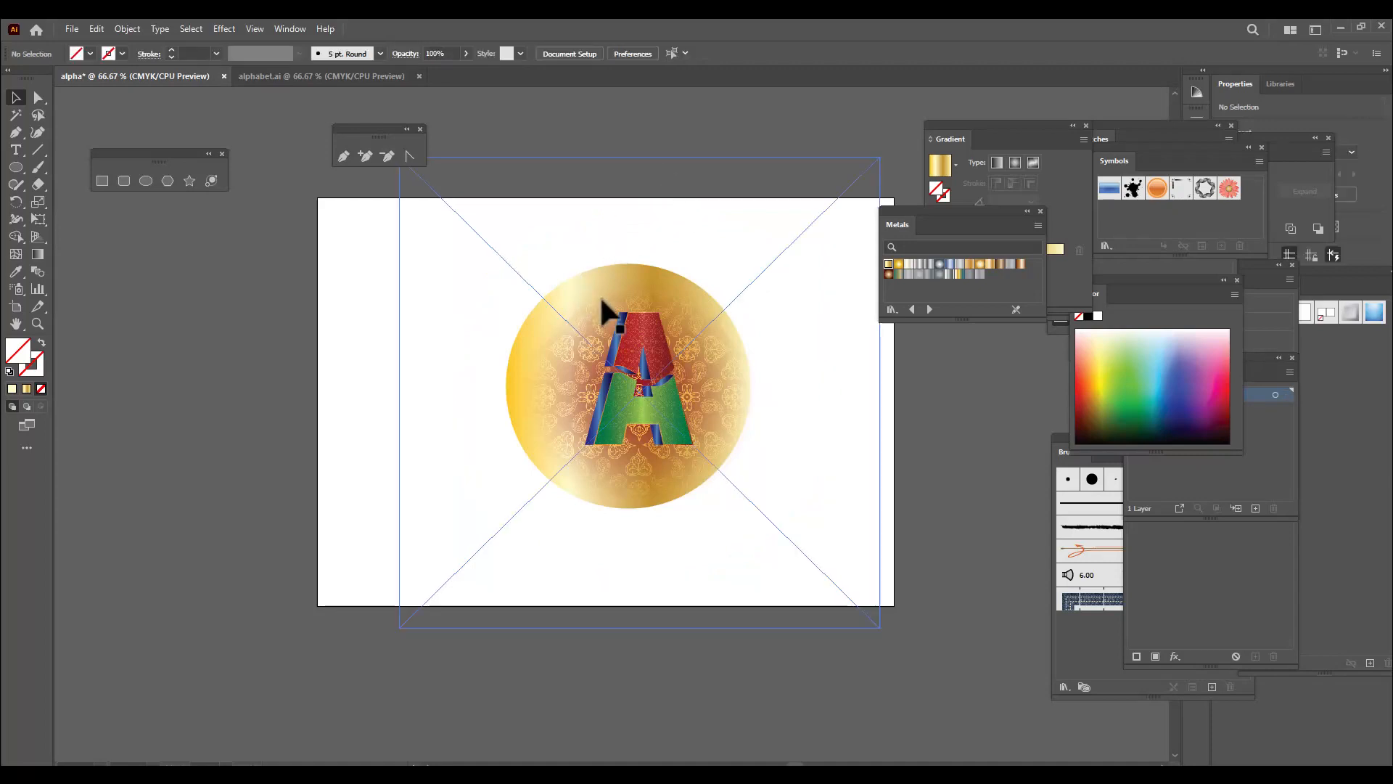
click(603, 486)
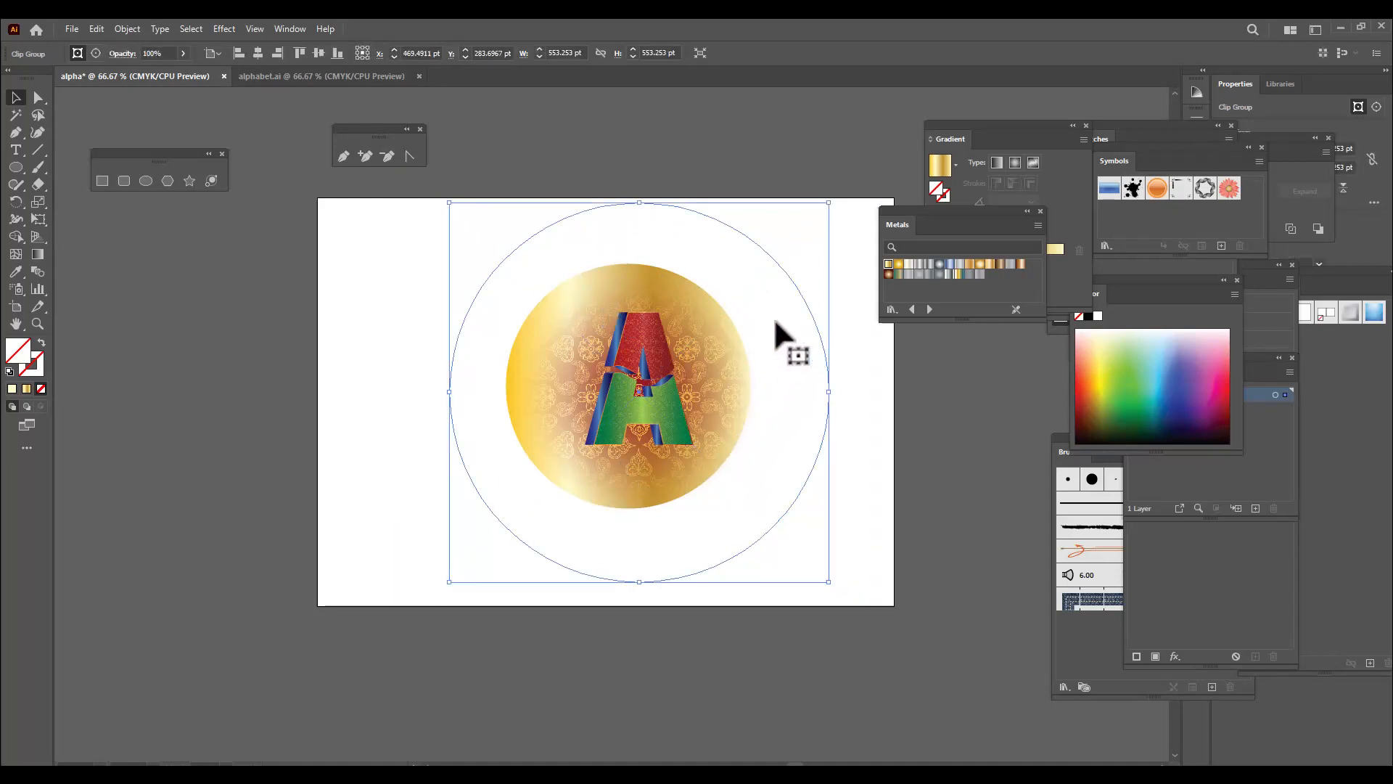
drag(745, 234, 481, 265)
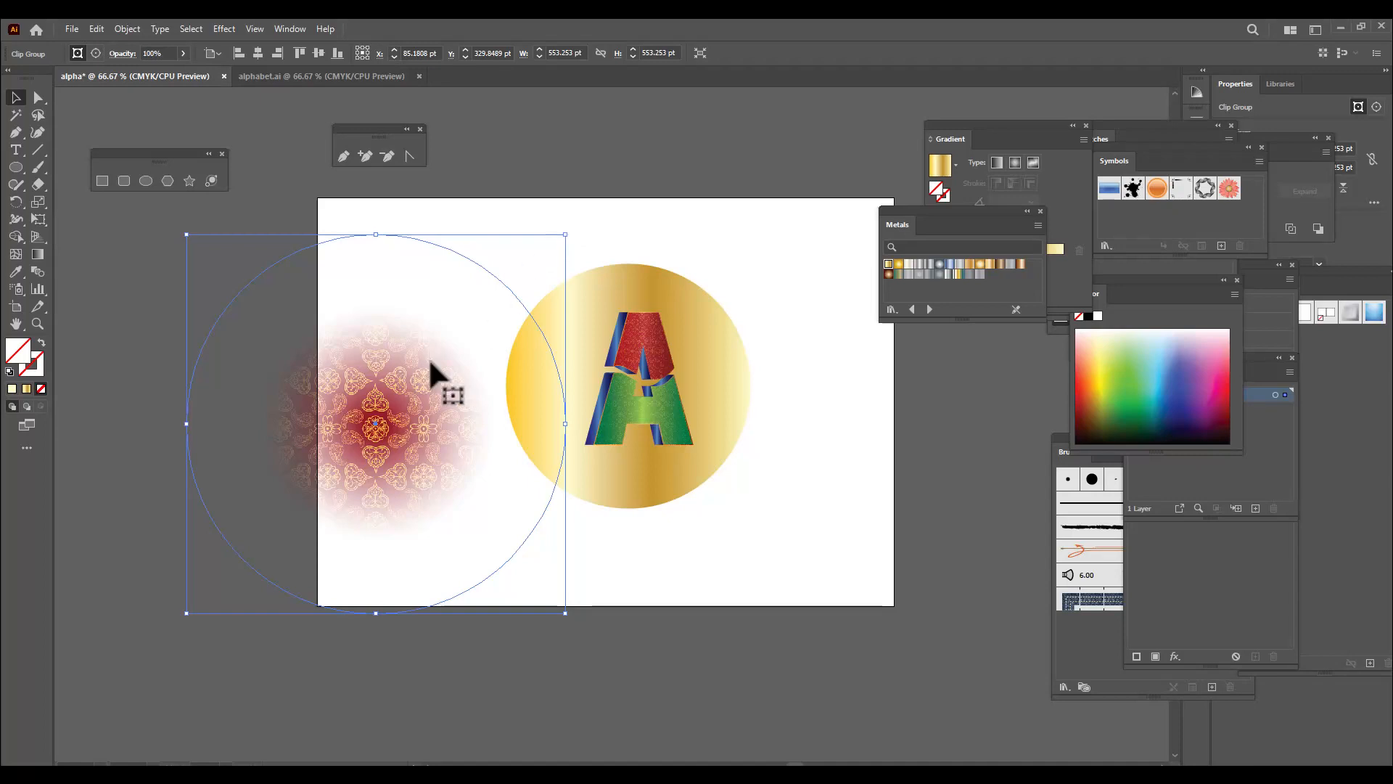
drag(476, 367, 648, 341)
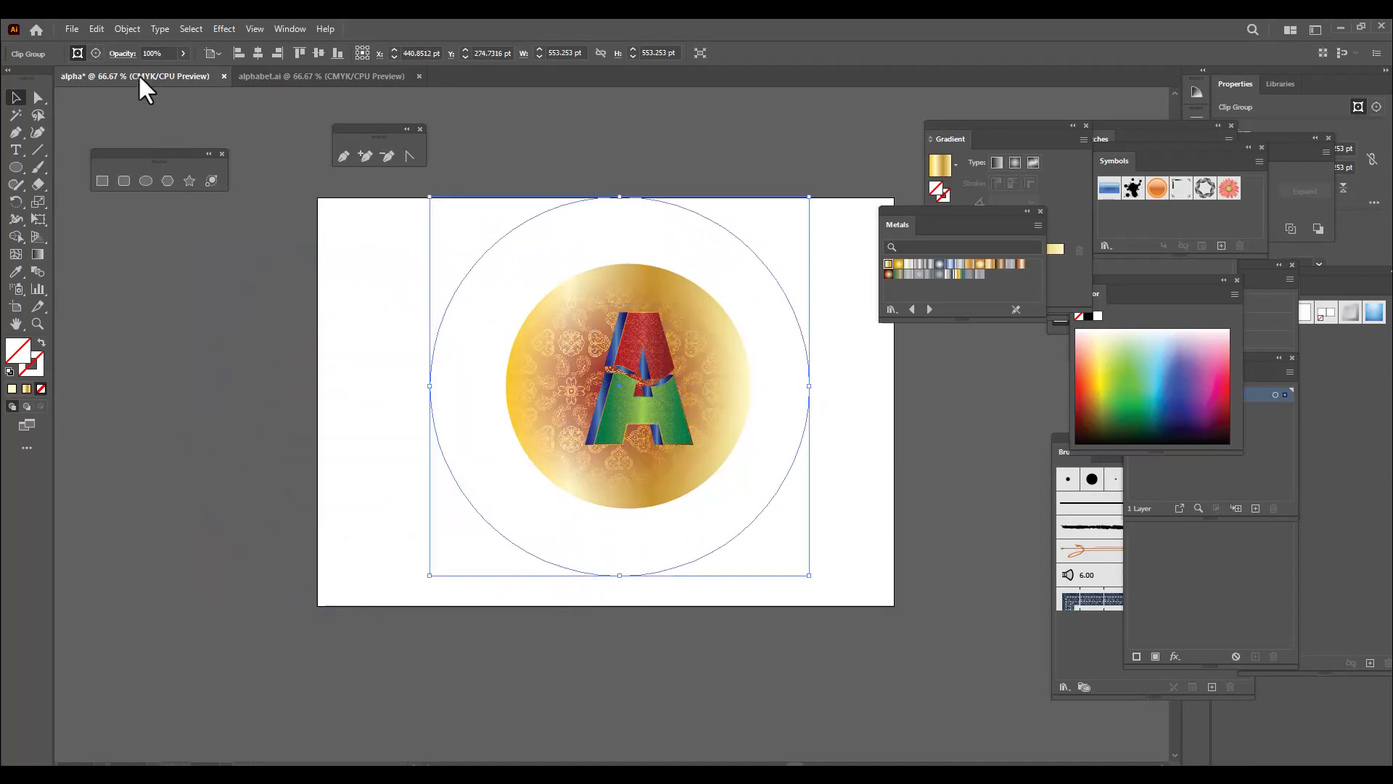
Try the Soft Light, Overlay and Hard Light blend modes on the faded patterned circle
click(124, 53)
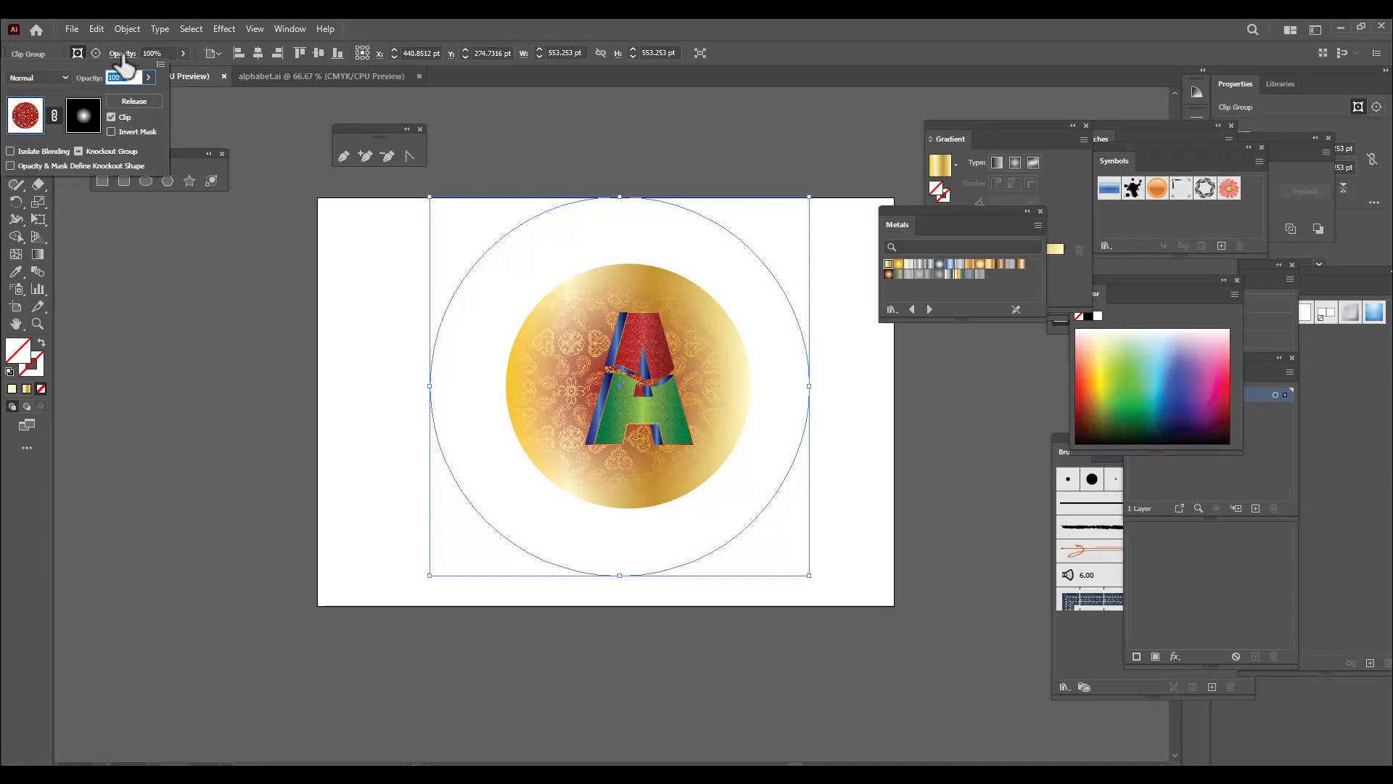
click(56, 77)
click(45, 232)
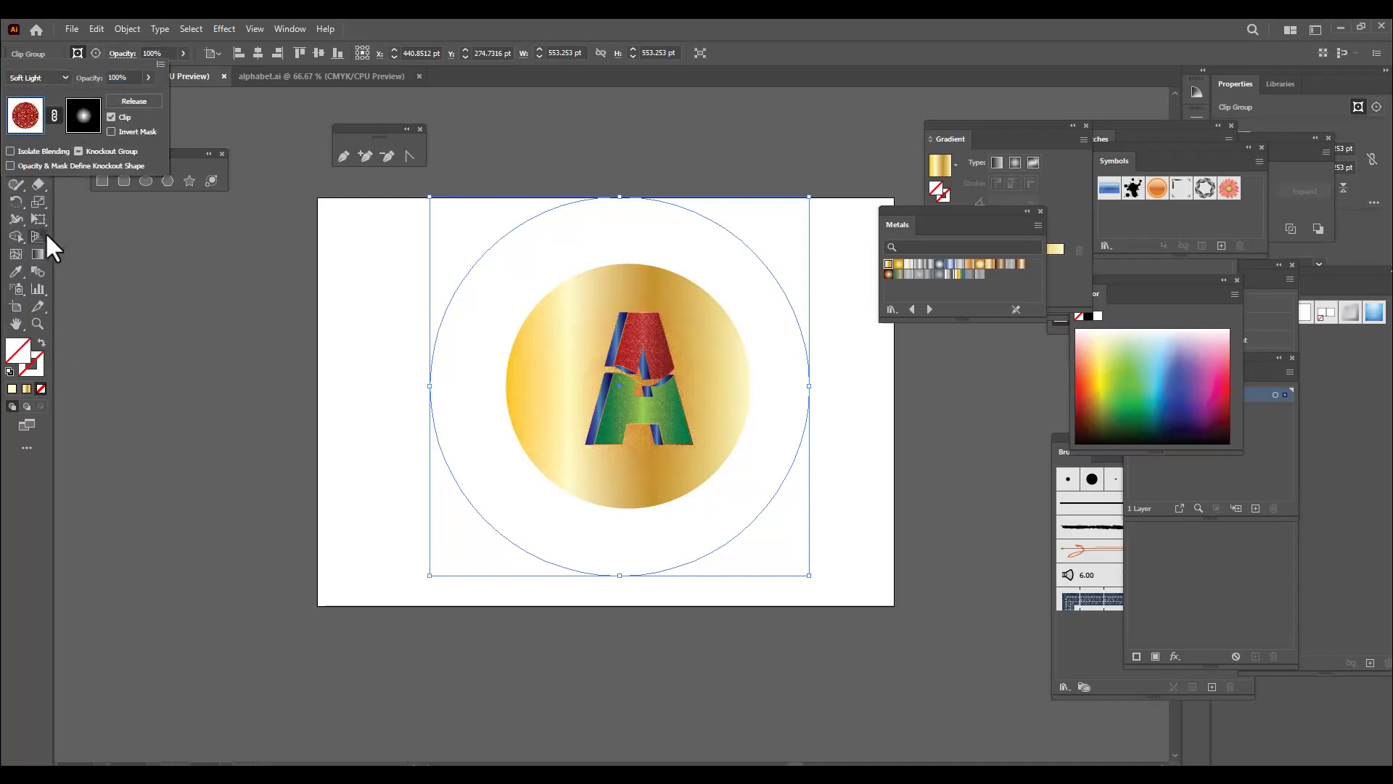
click(35, 78)
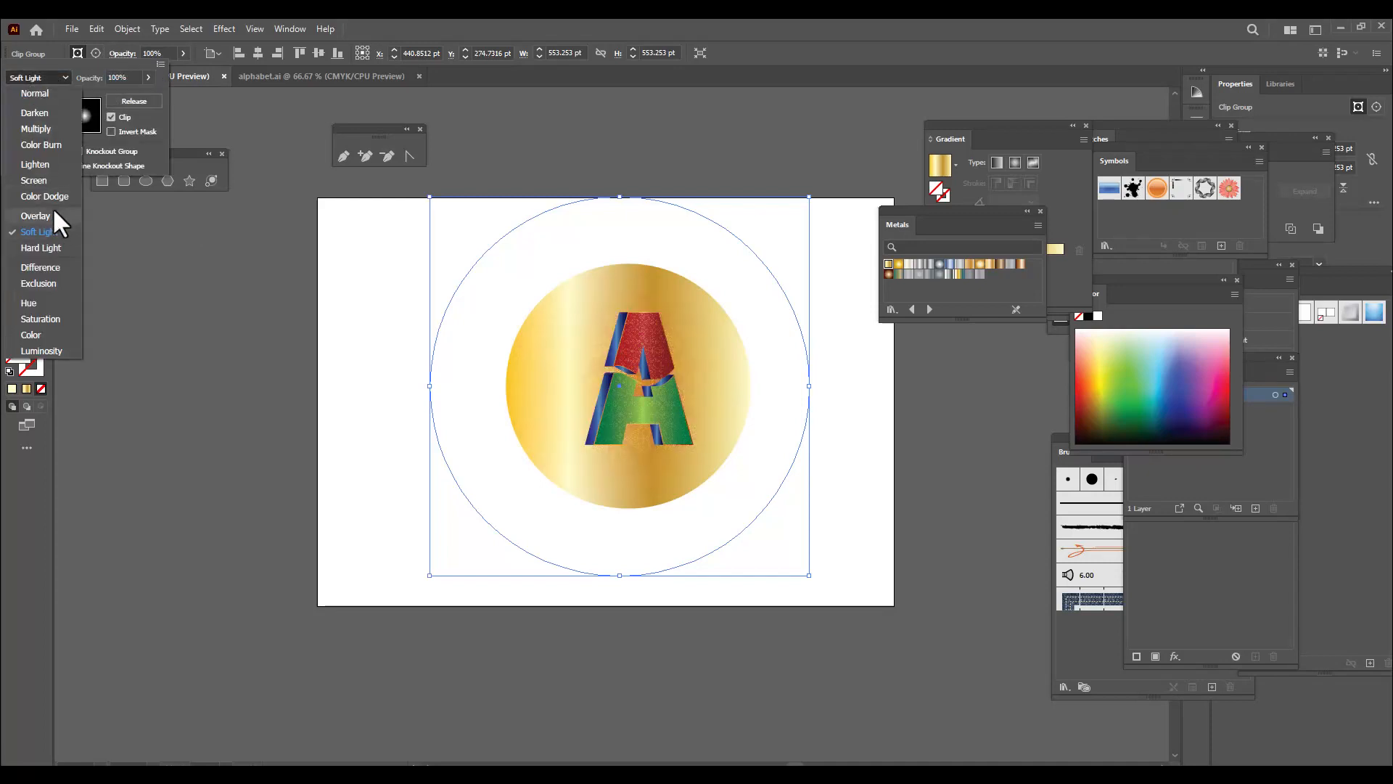
click(36, 216)
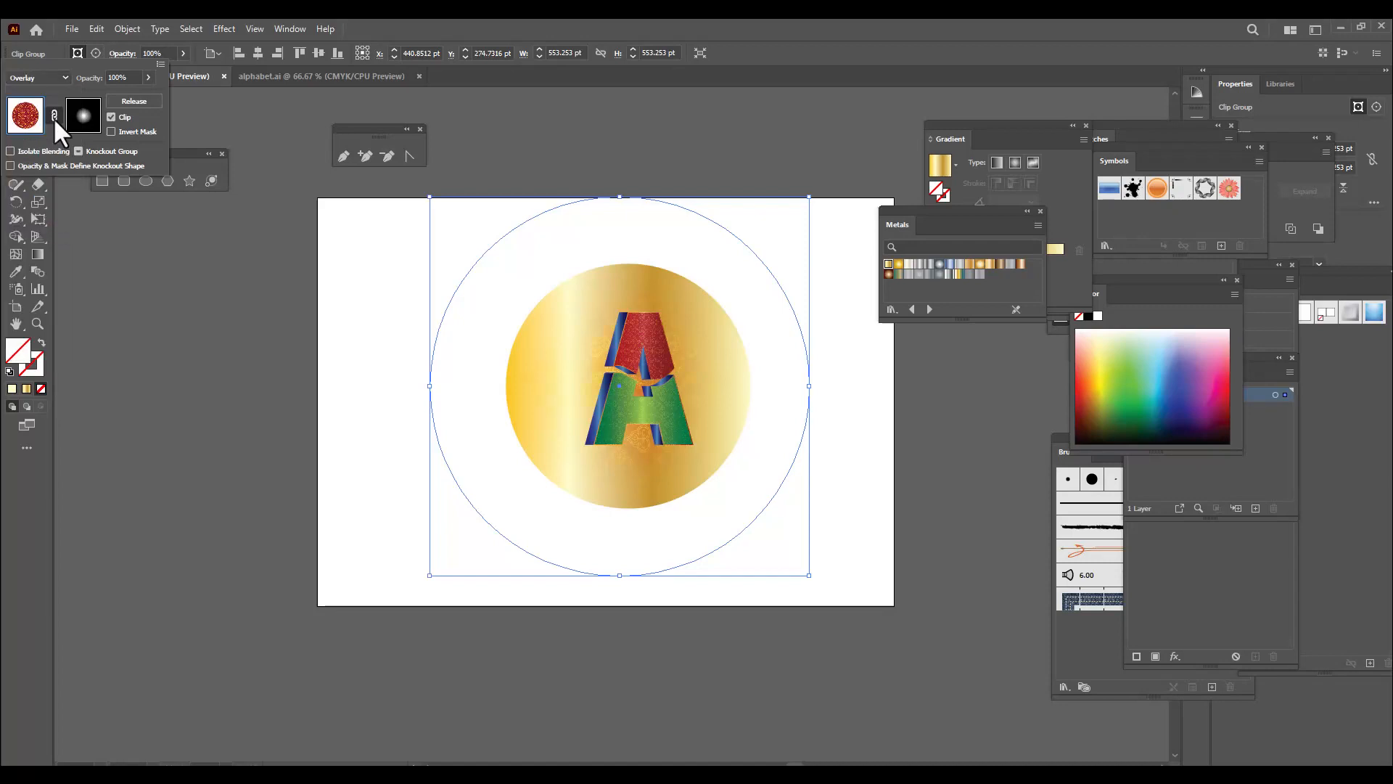
click(40, 78)
click(63, 250)
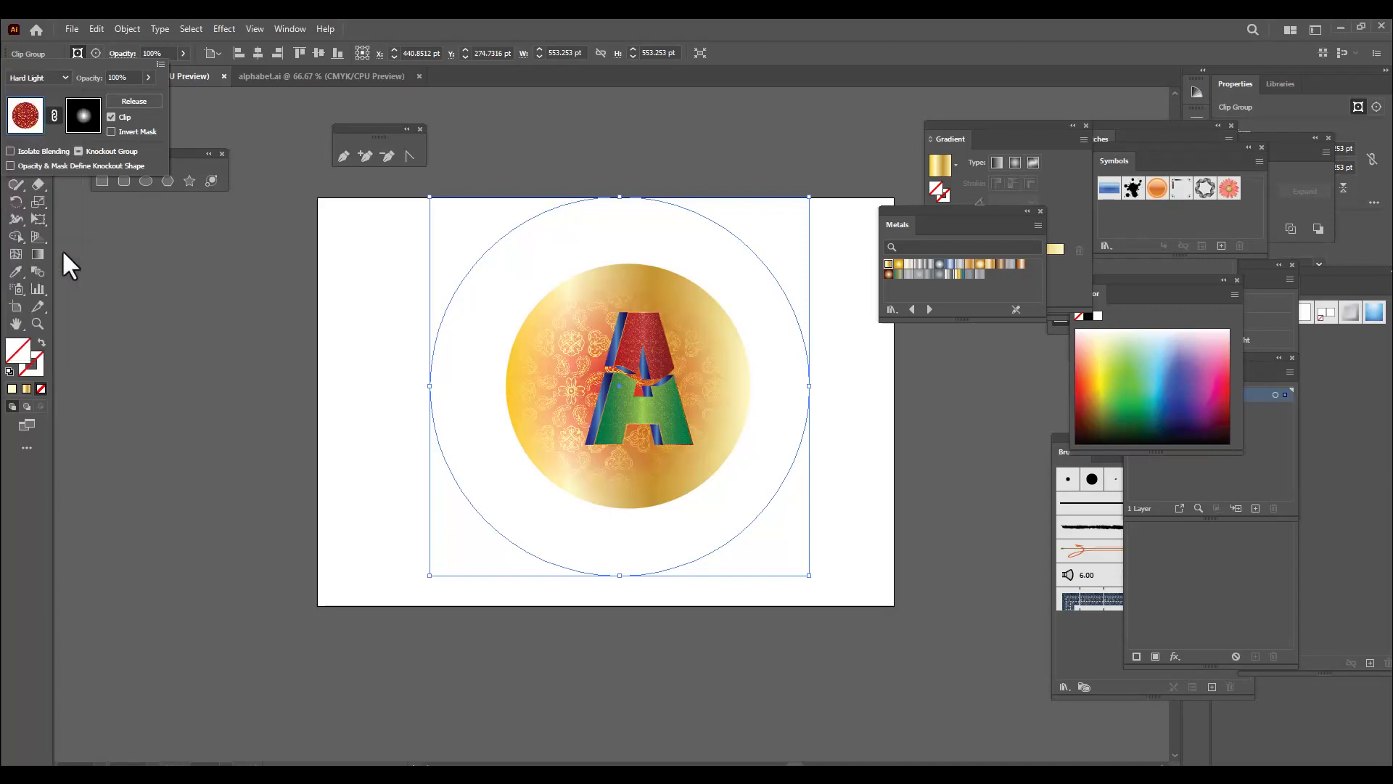
Set the faded patterned circle's blend mode to Multiply and its opacity to 52%
click(40, 78)
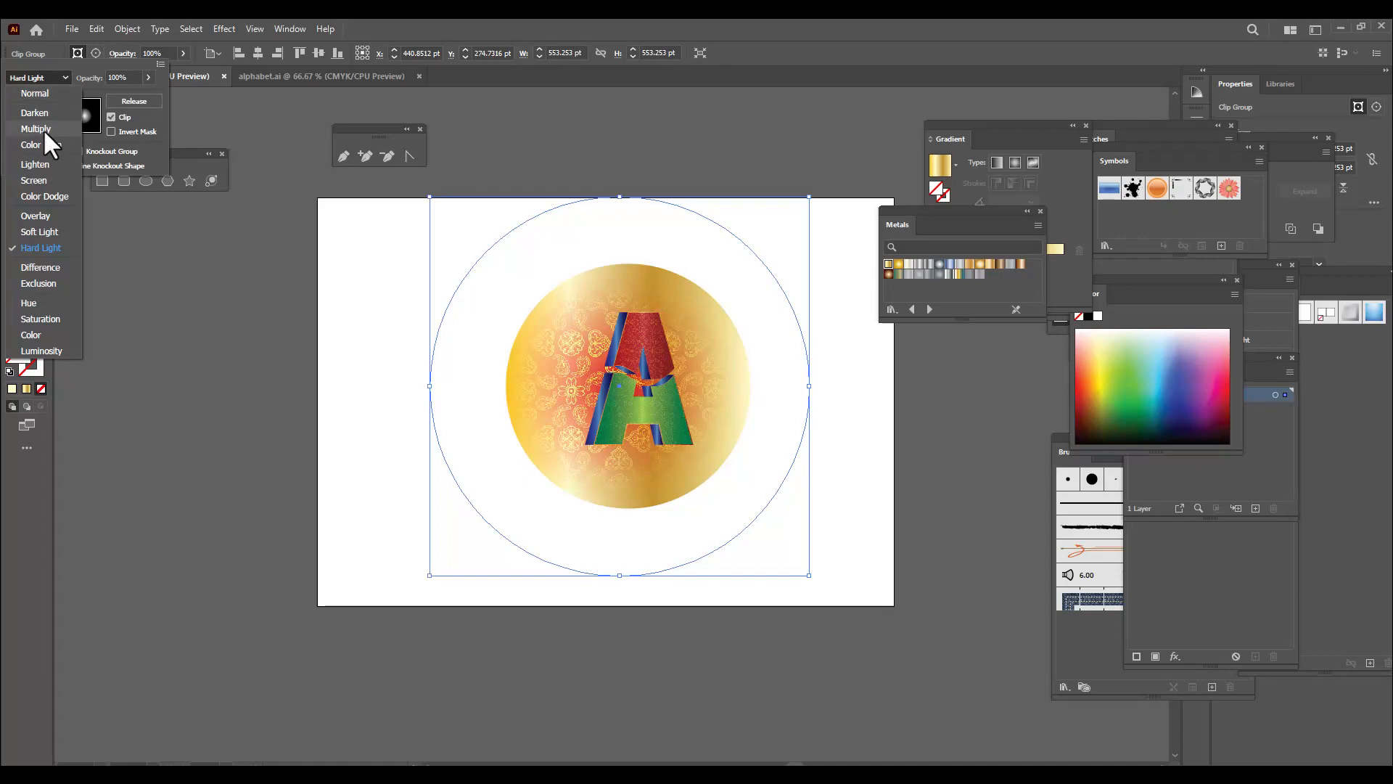
click(42, 129)
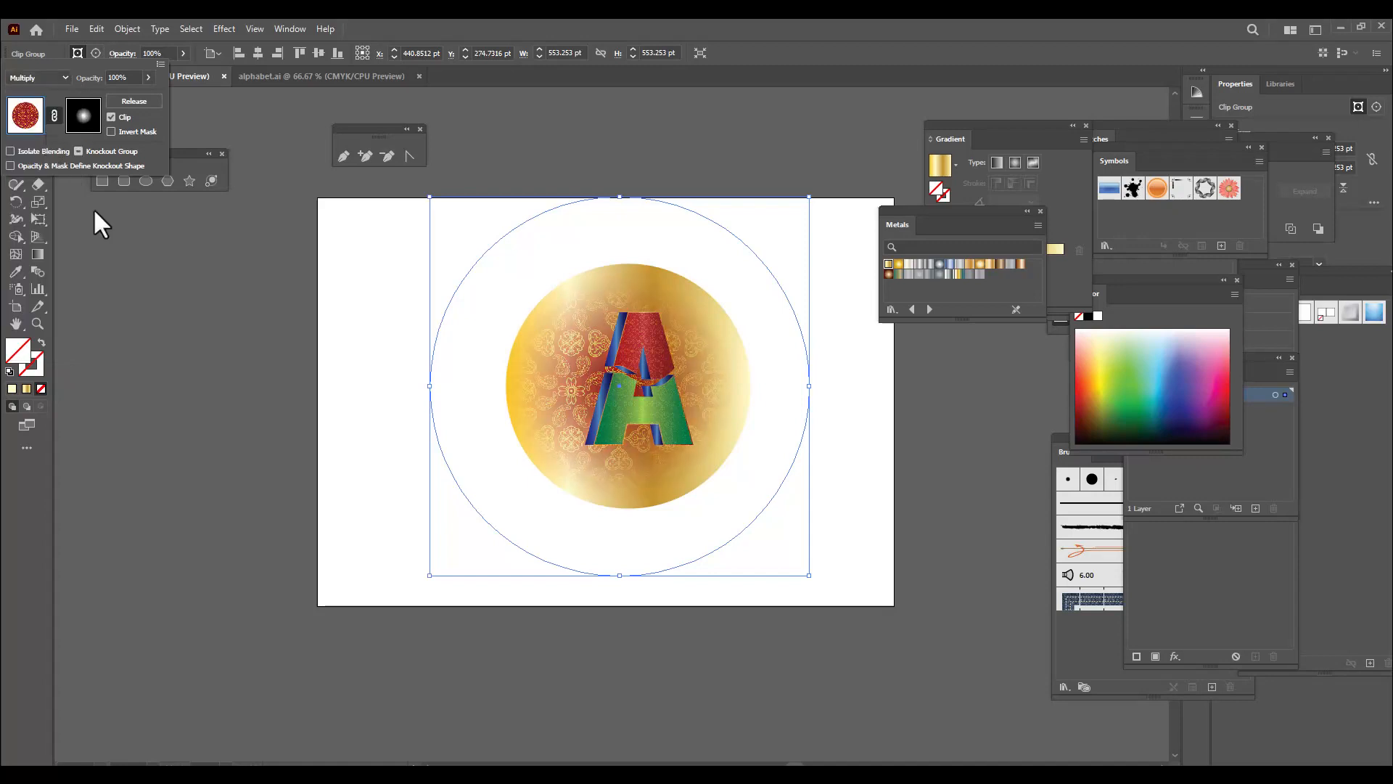
click(181, 52)
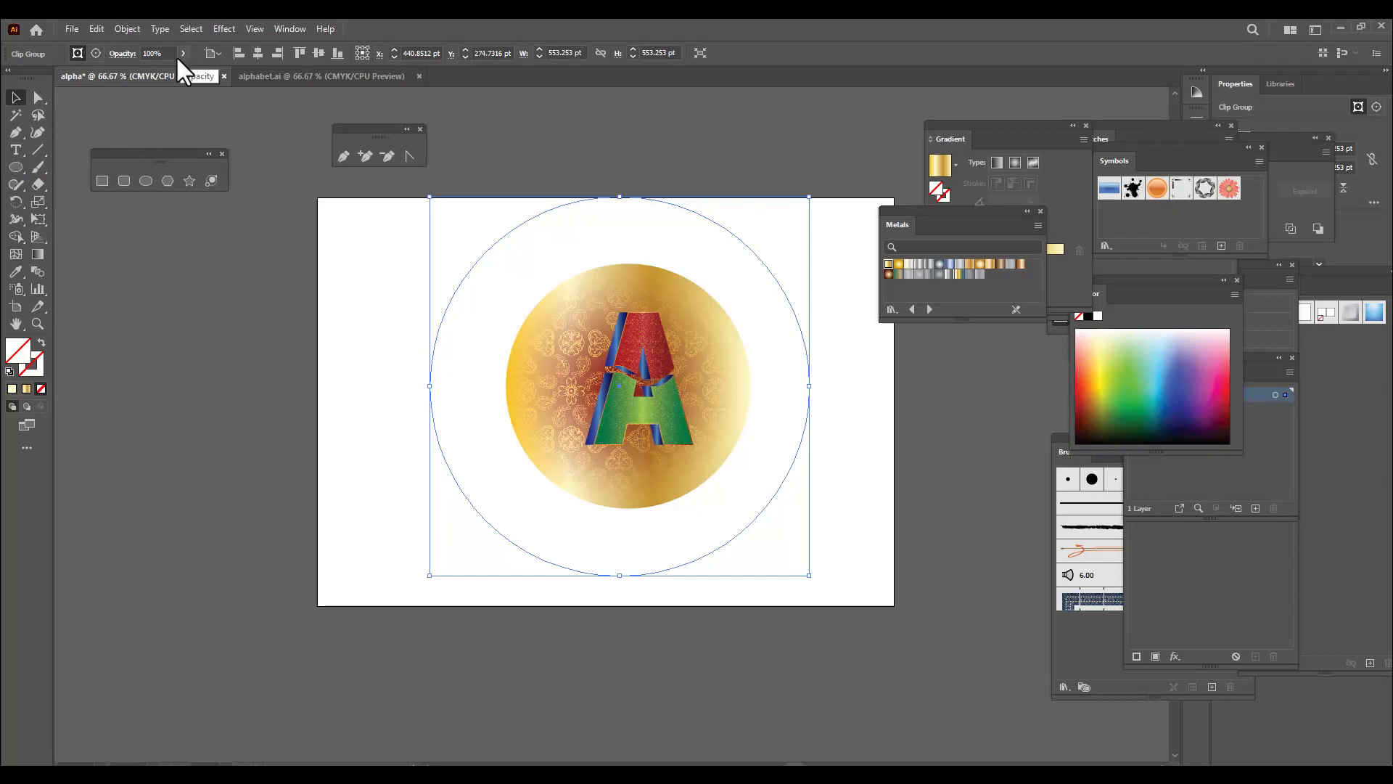
click(182, 53)
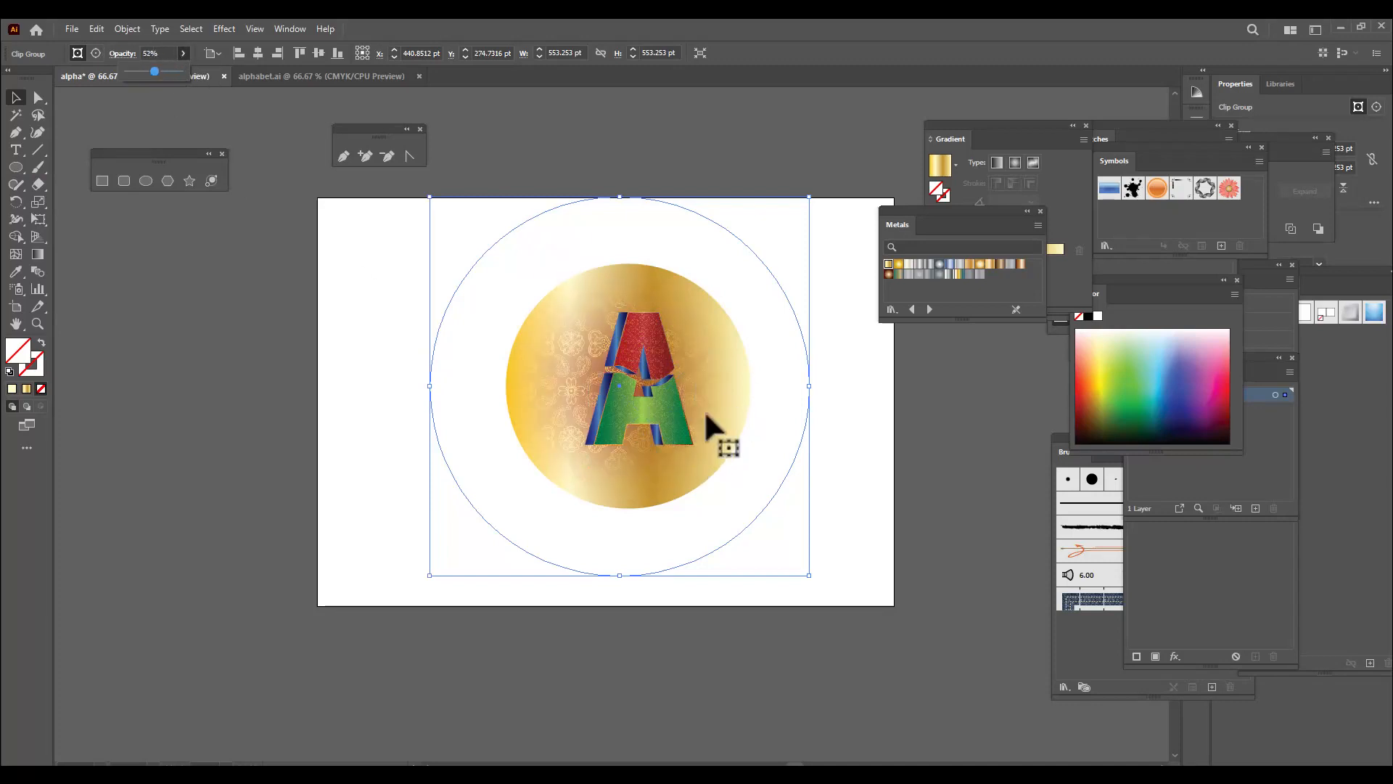
click(834, 308)
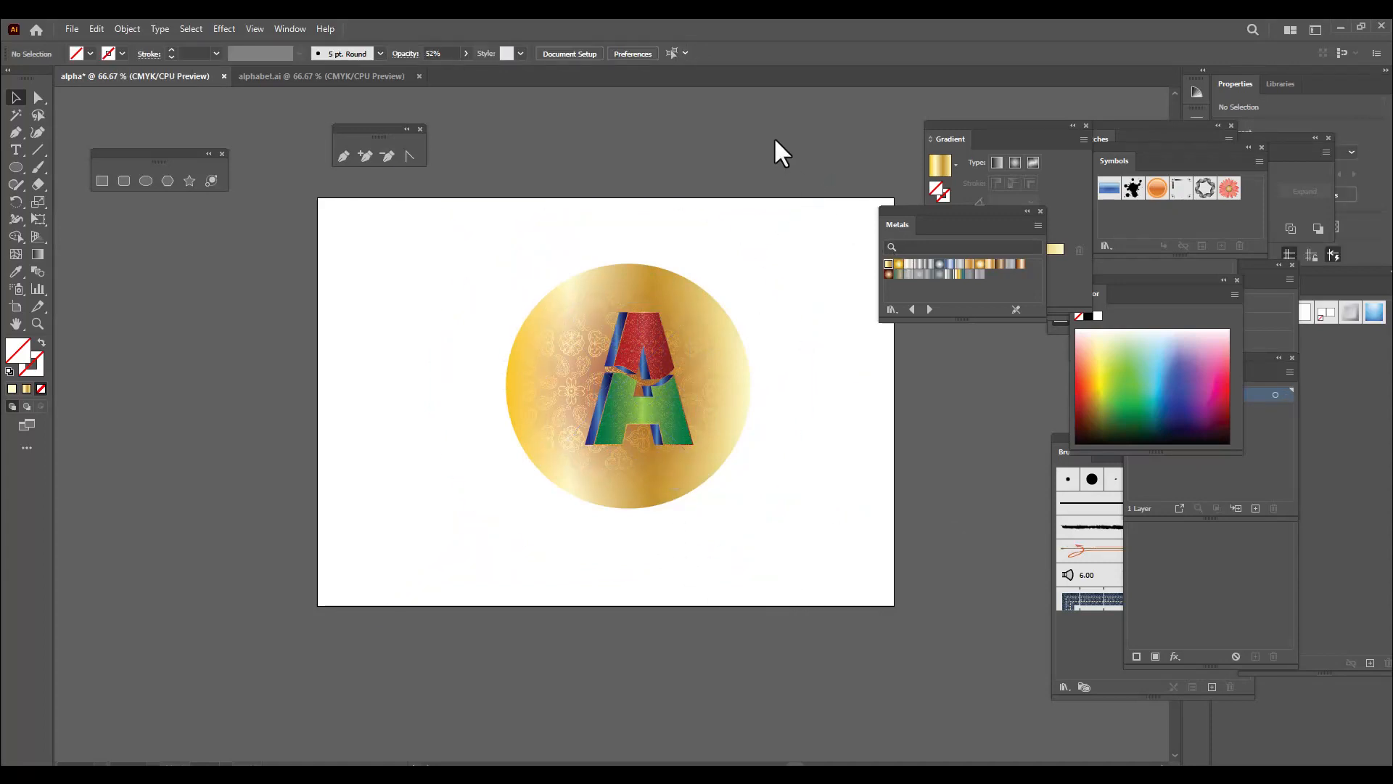
Add a new layer above the artwork and transfer the letter A onto it by cutting and pasting
click(640, 390)
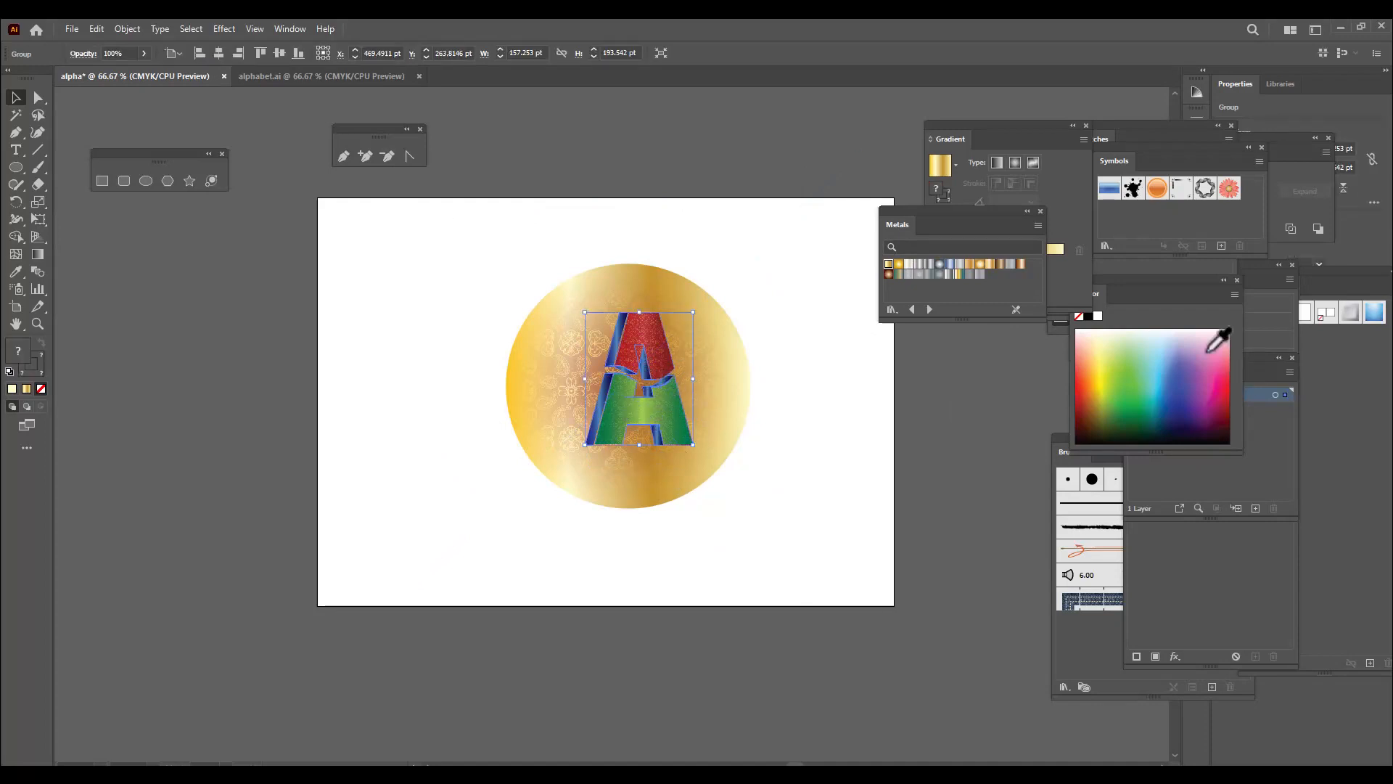
drag(1156, 288, 960, 506)
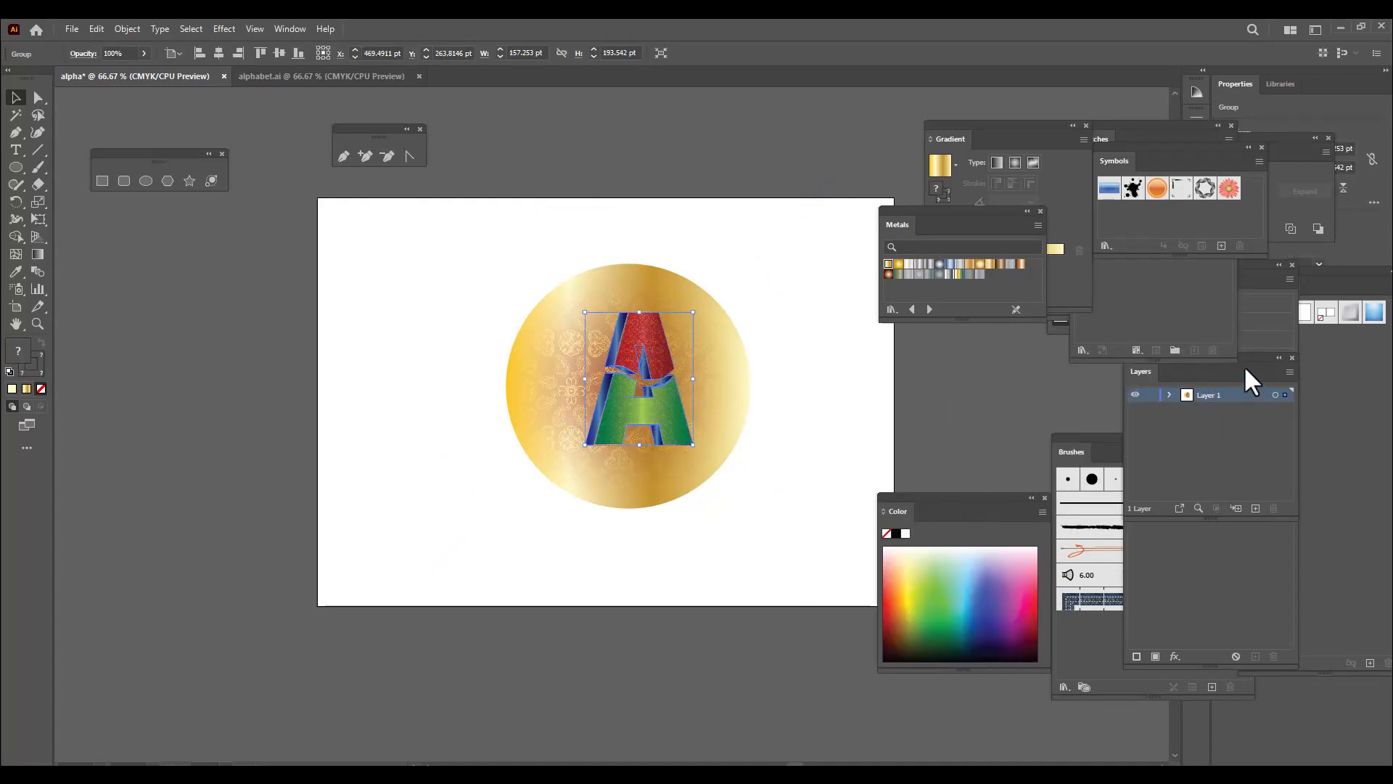
click(1244, 364)
drag(1226, 367, 990, 353)
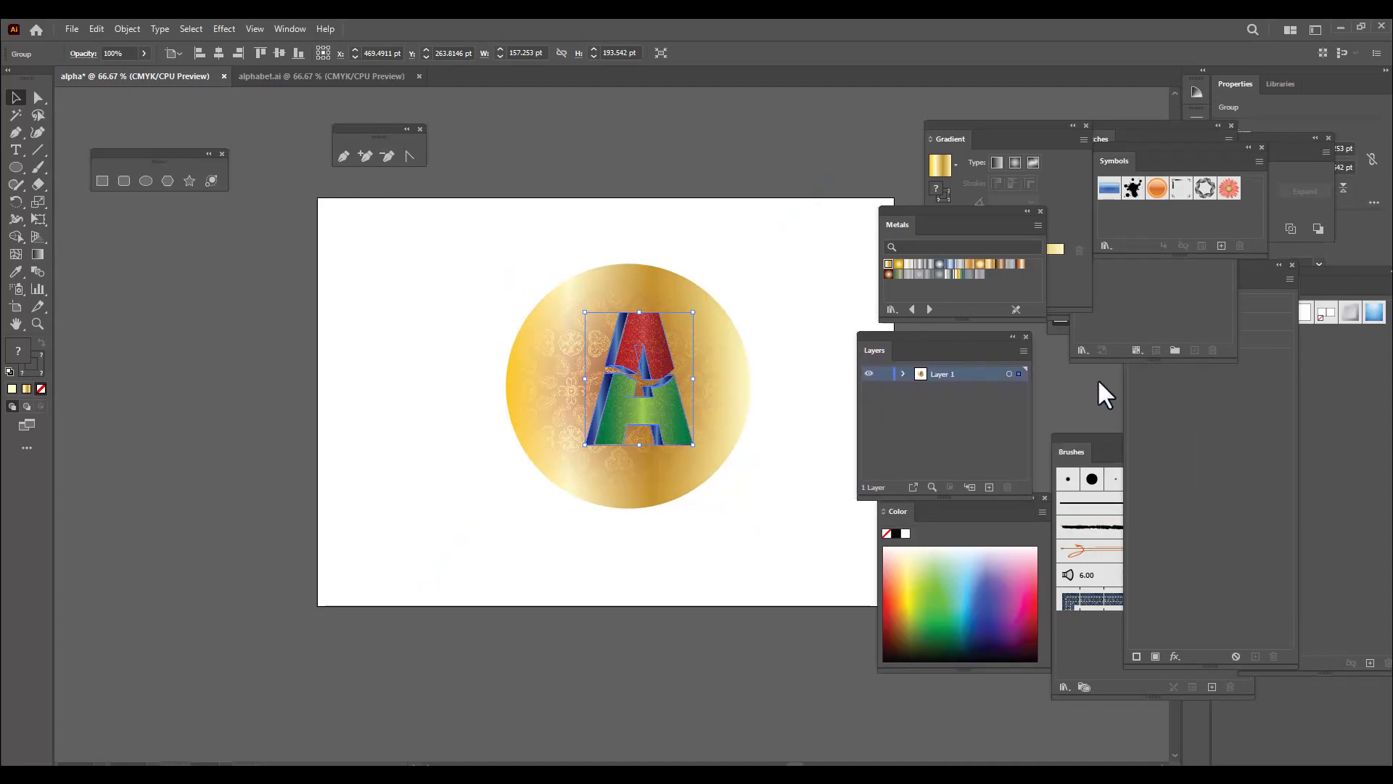
click(989, 487)
key(ctrl+x)
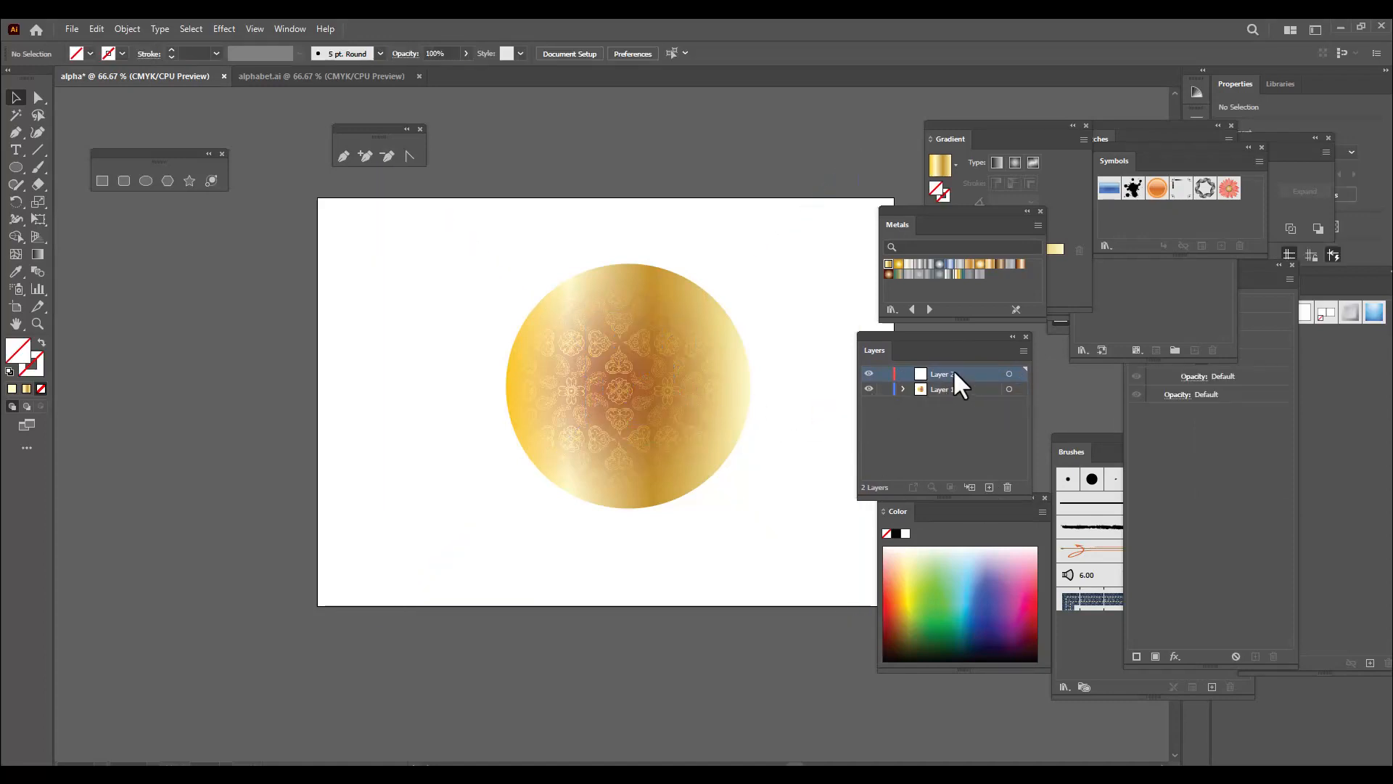
key(ctrl+v)
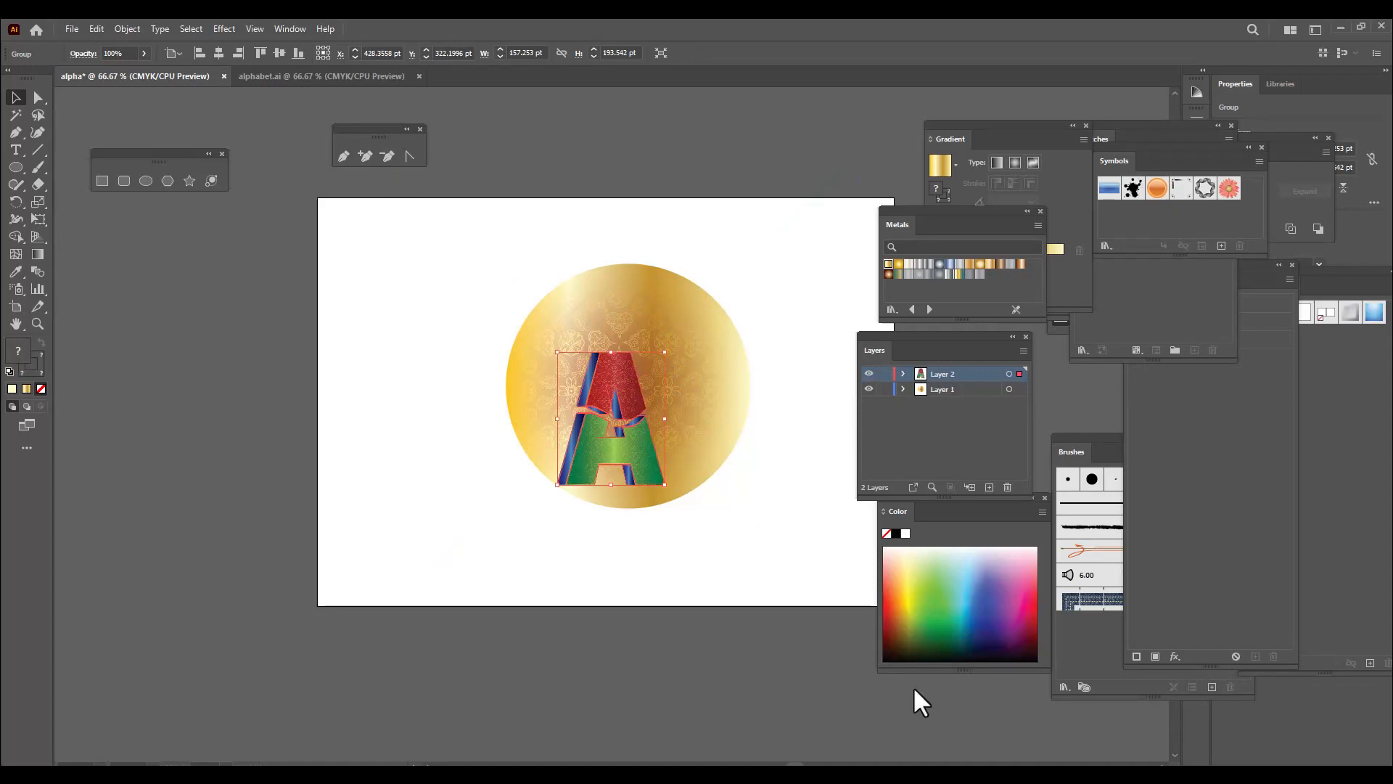
Centre the letter A on the gold circle, lock Layer 1, and scale the letter to about 174 by 214 pt
drag(653, 464, 659, 419)
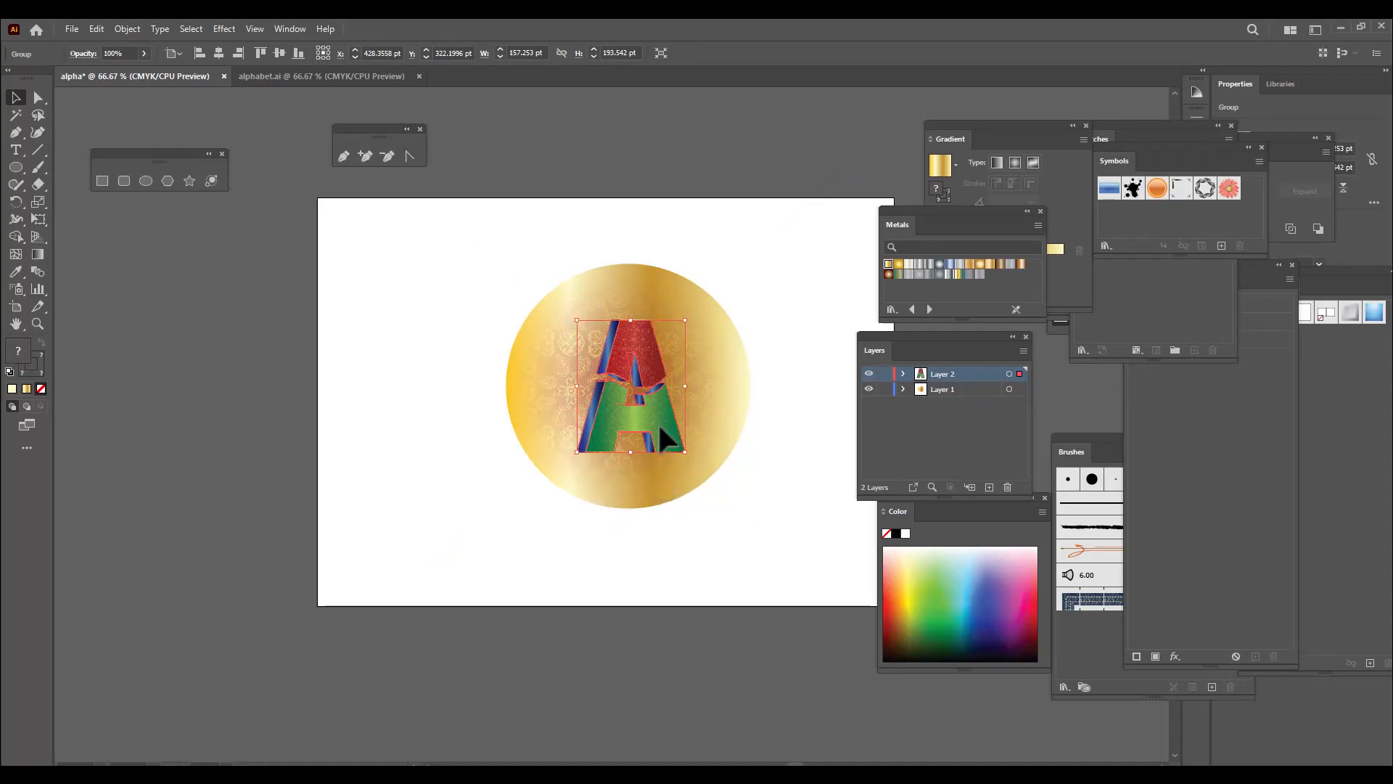
click(883, 390)
drag(685, 319, 695, 308)
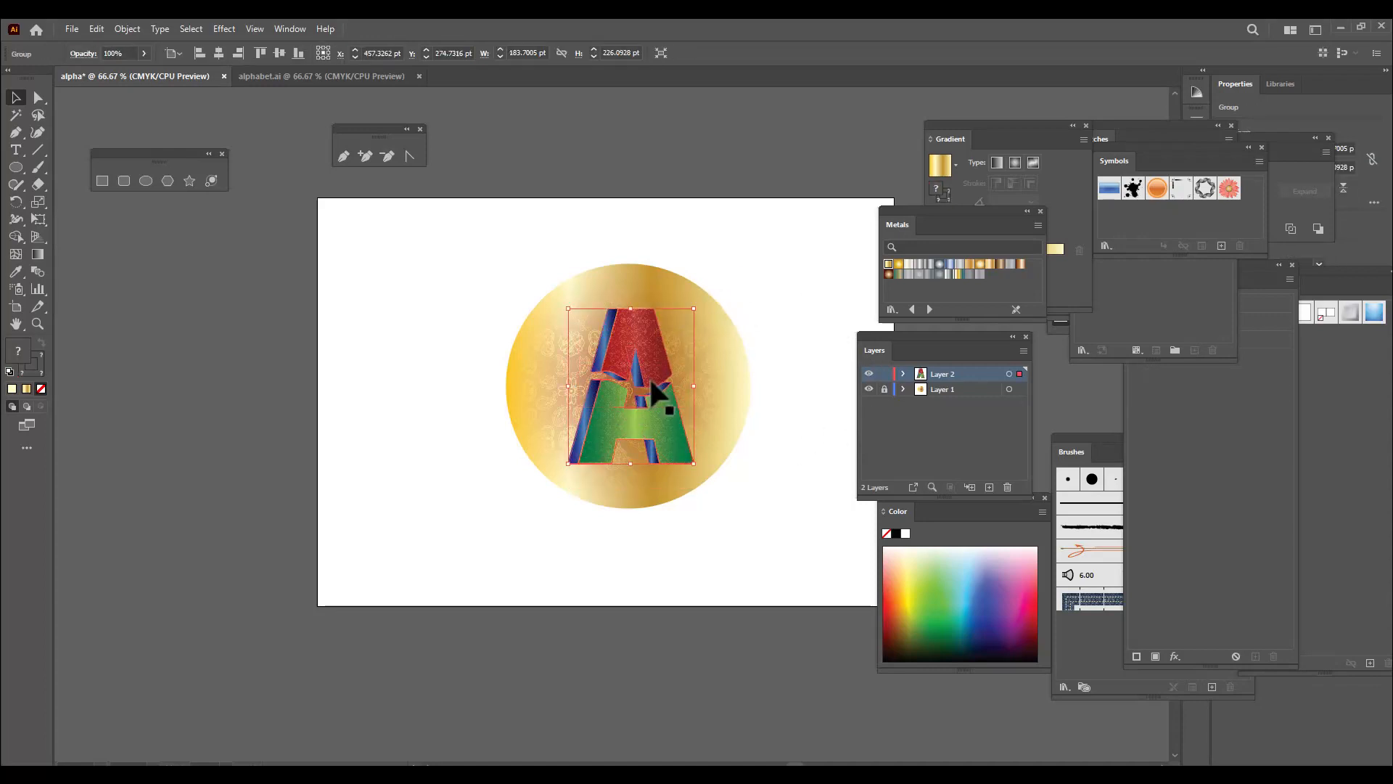
key(ctrl+equal)
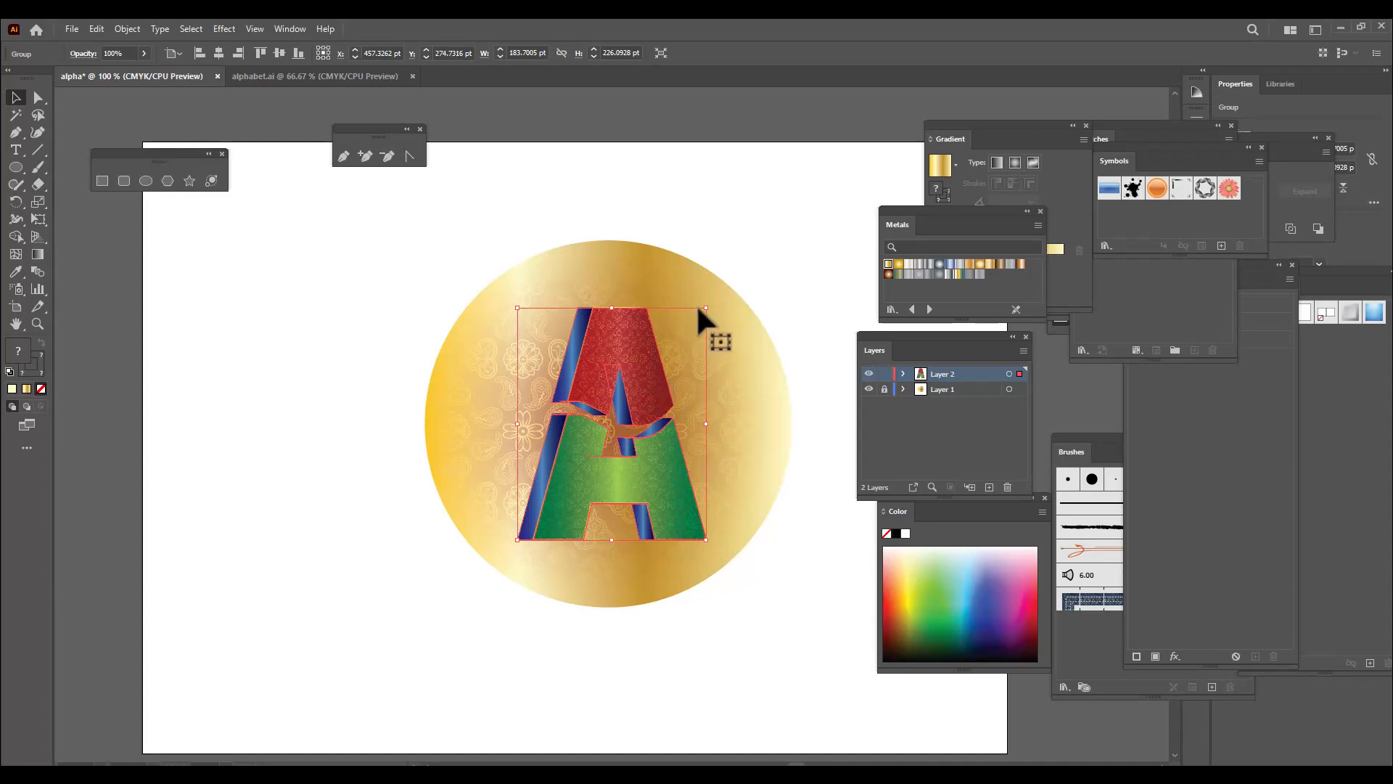
drag(709, 309, 700, 315)
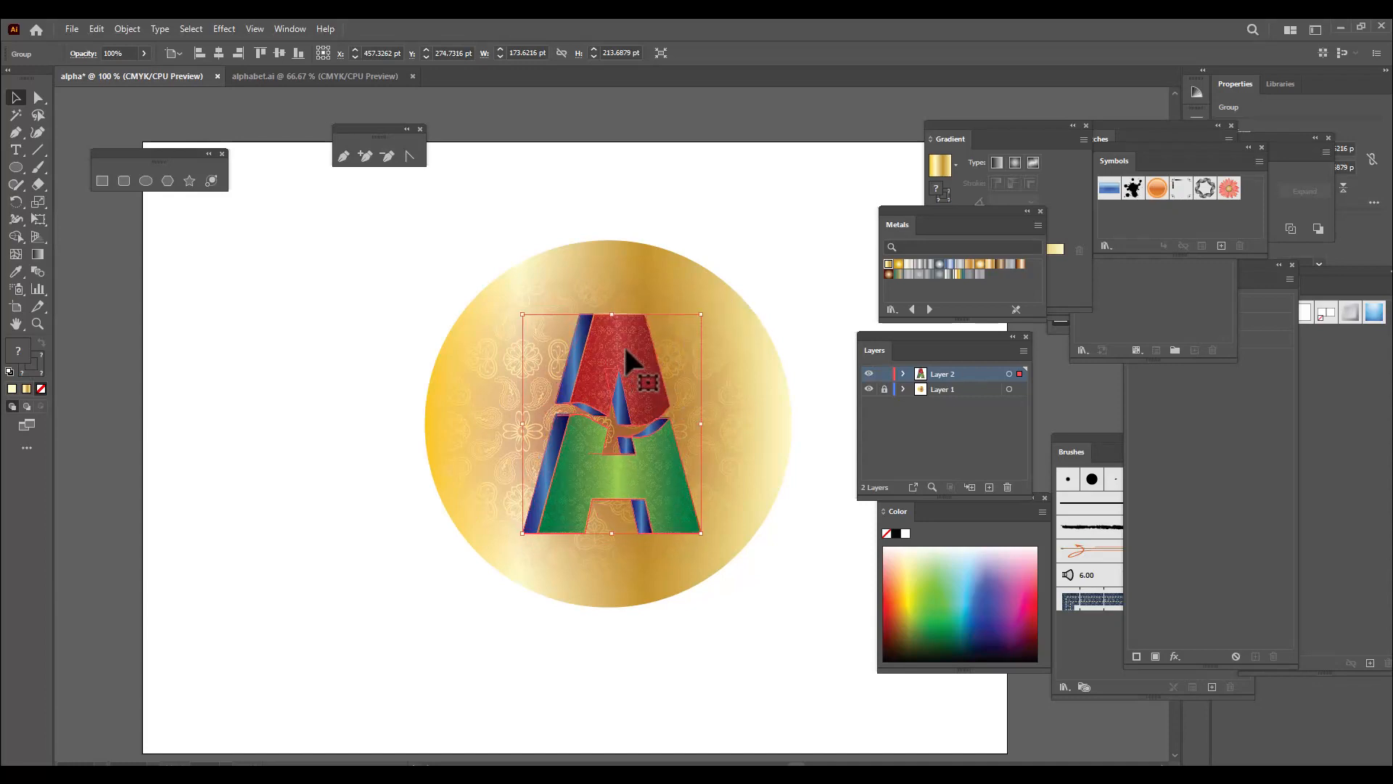
drag(624, 344, 629, 342)
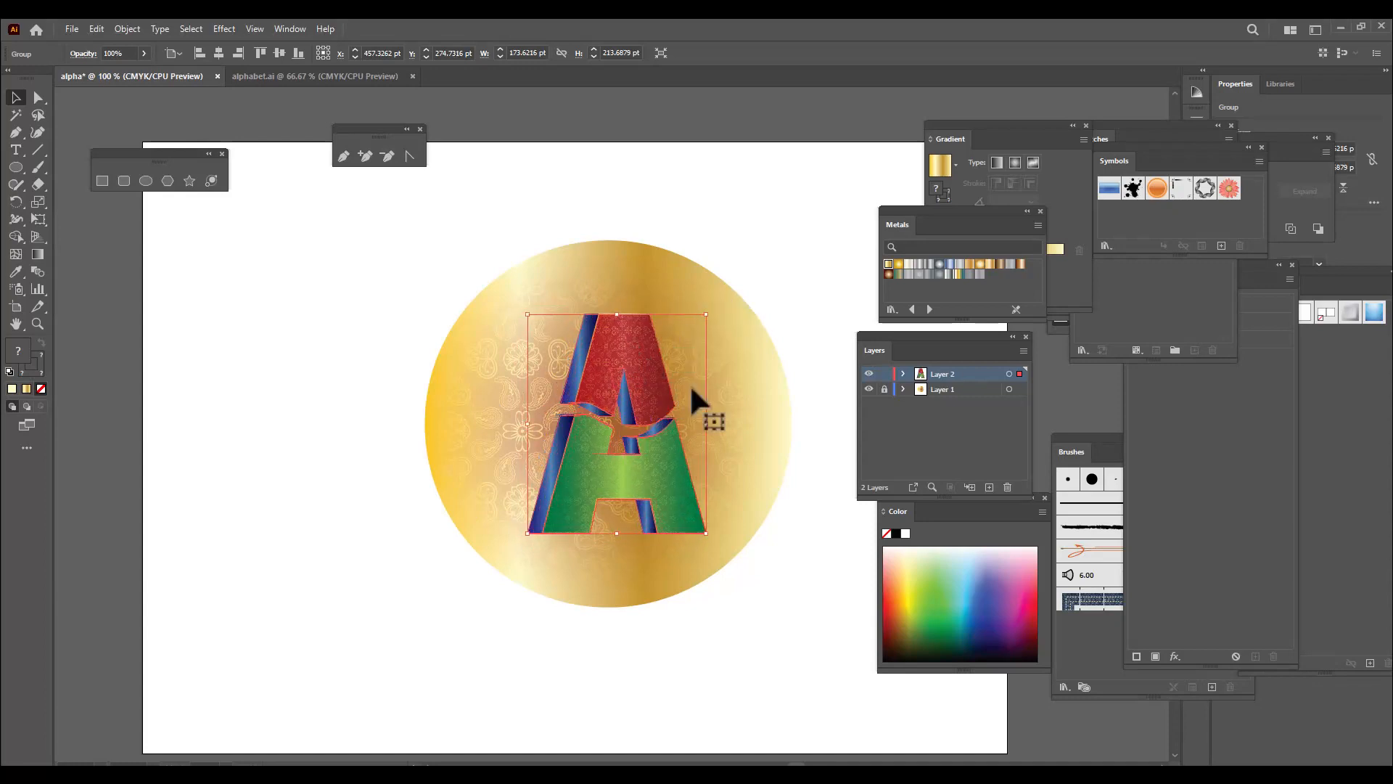
Apply a black Multiply drop shadow to the letter A at 75% opacity, with X offset 0 pt, Y offset 7 pt and blur 5 pt
click(220, 29)
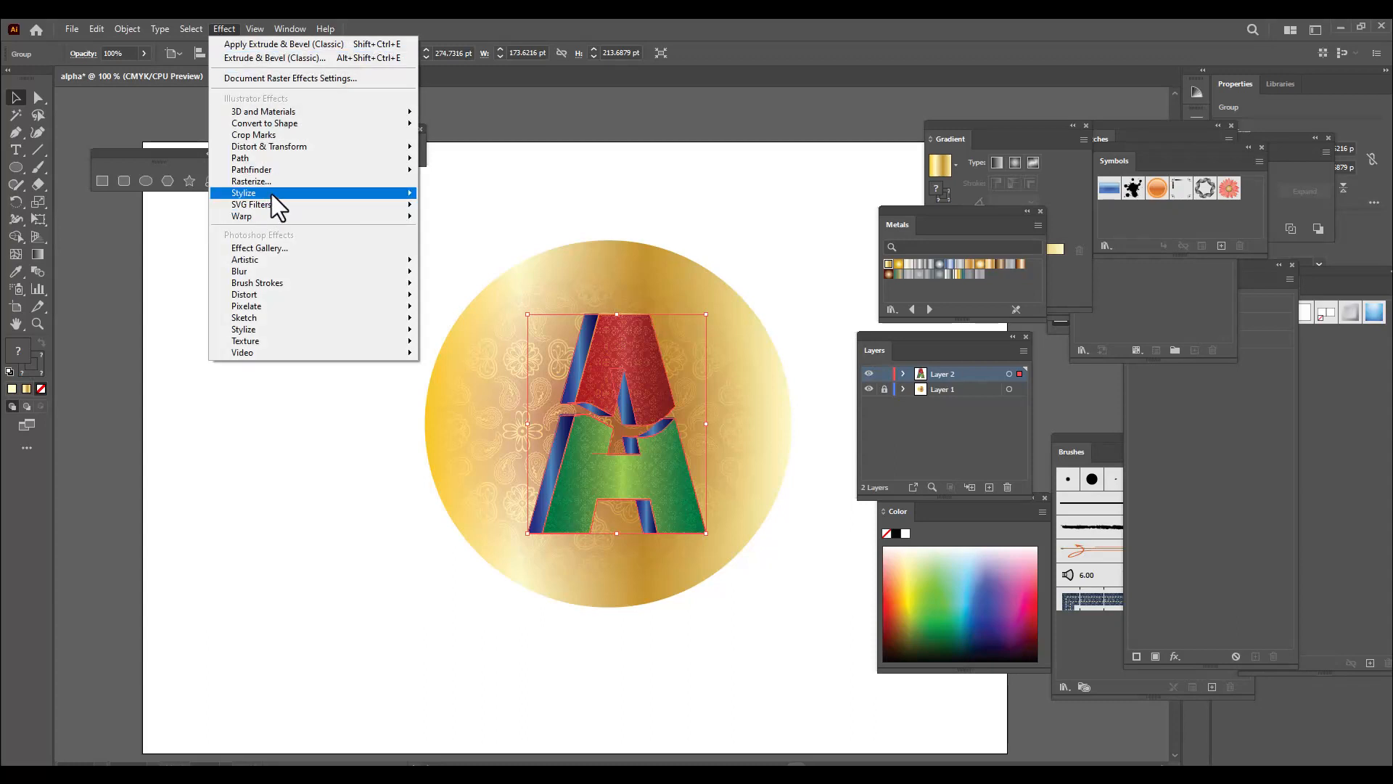
mouse_move(271, 193)
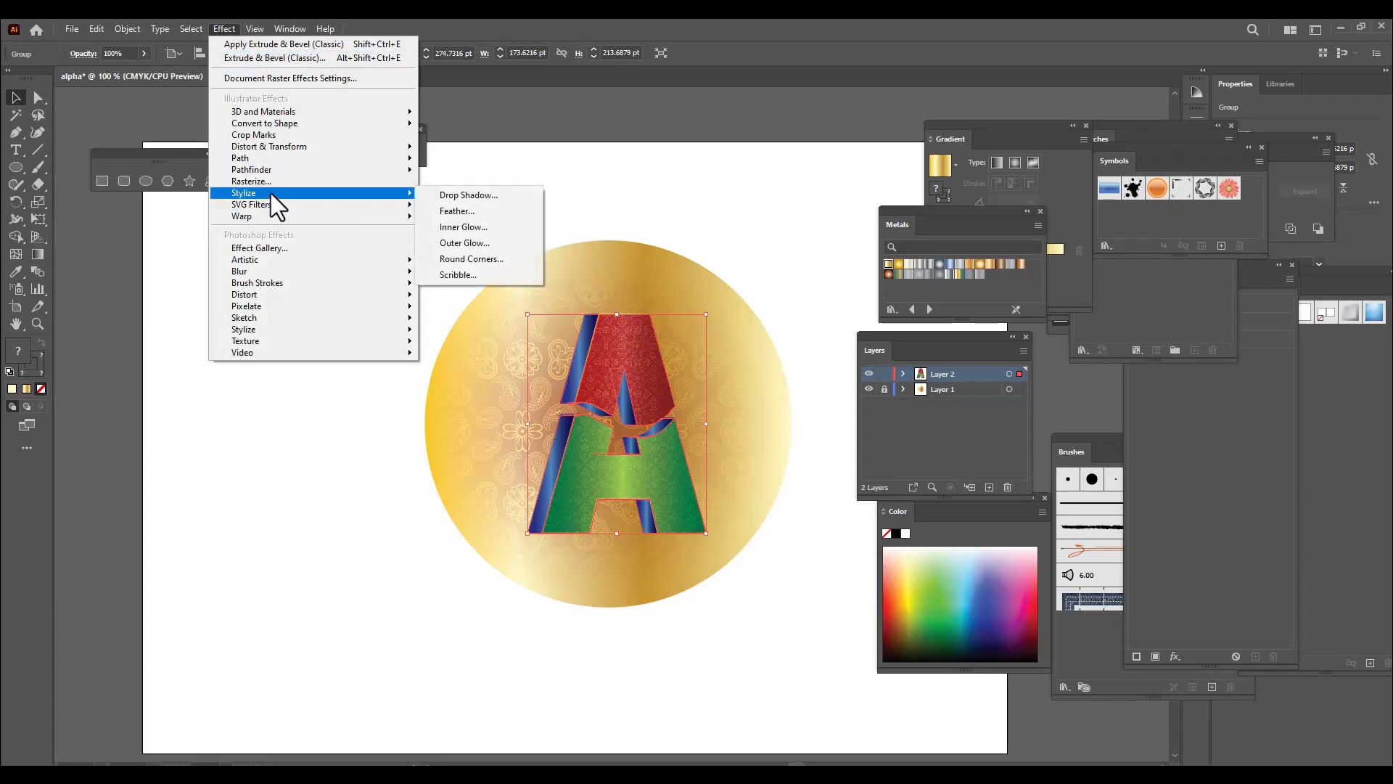
click(481, 195)
drag(700, 71, 783, 70)
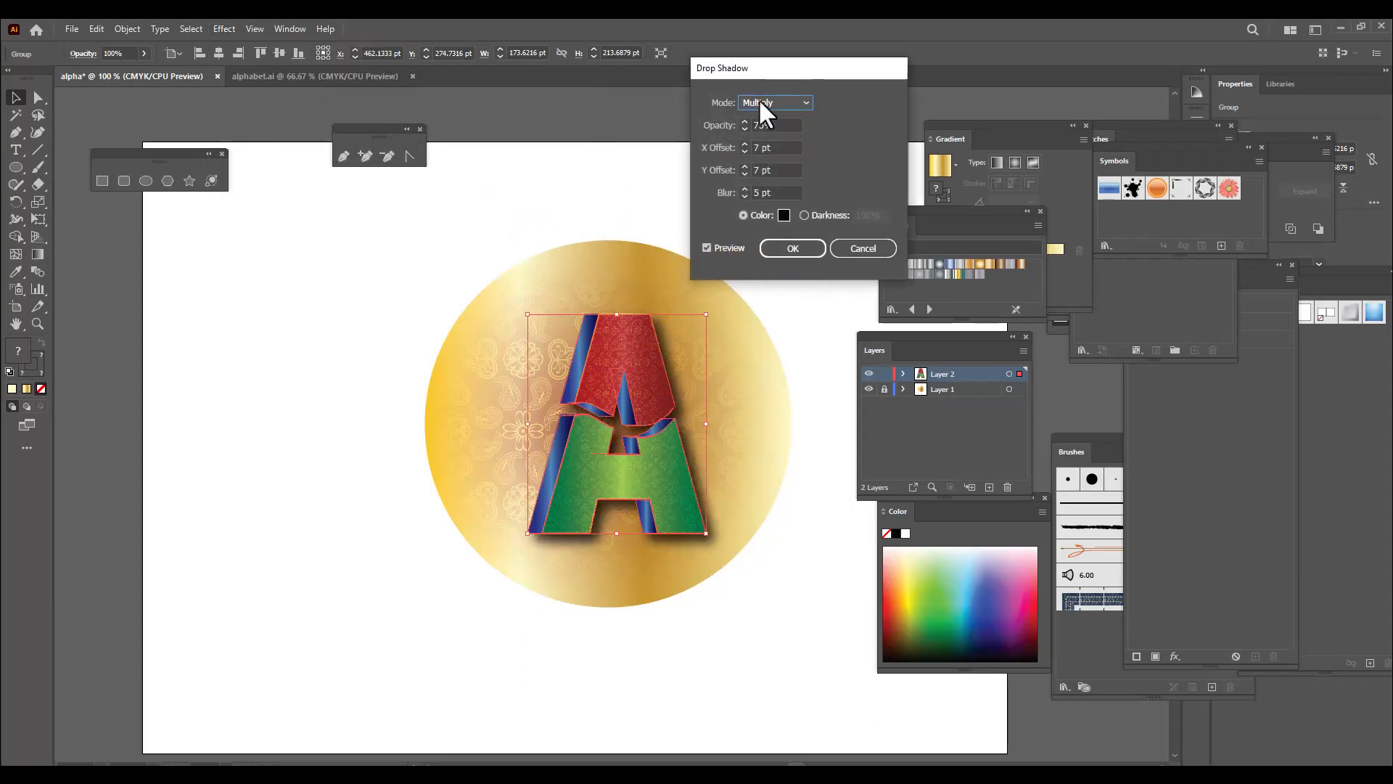
click(754, 147)
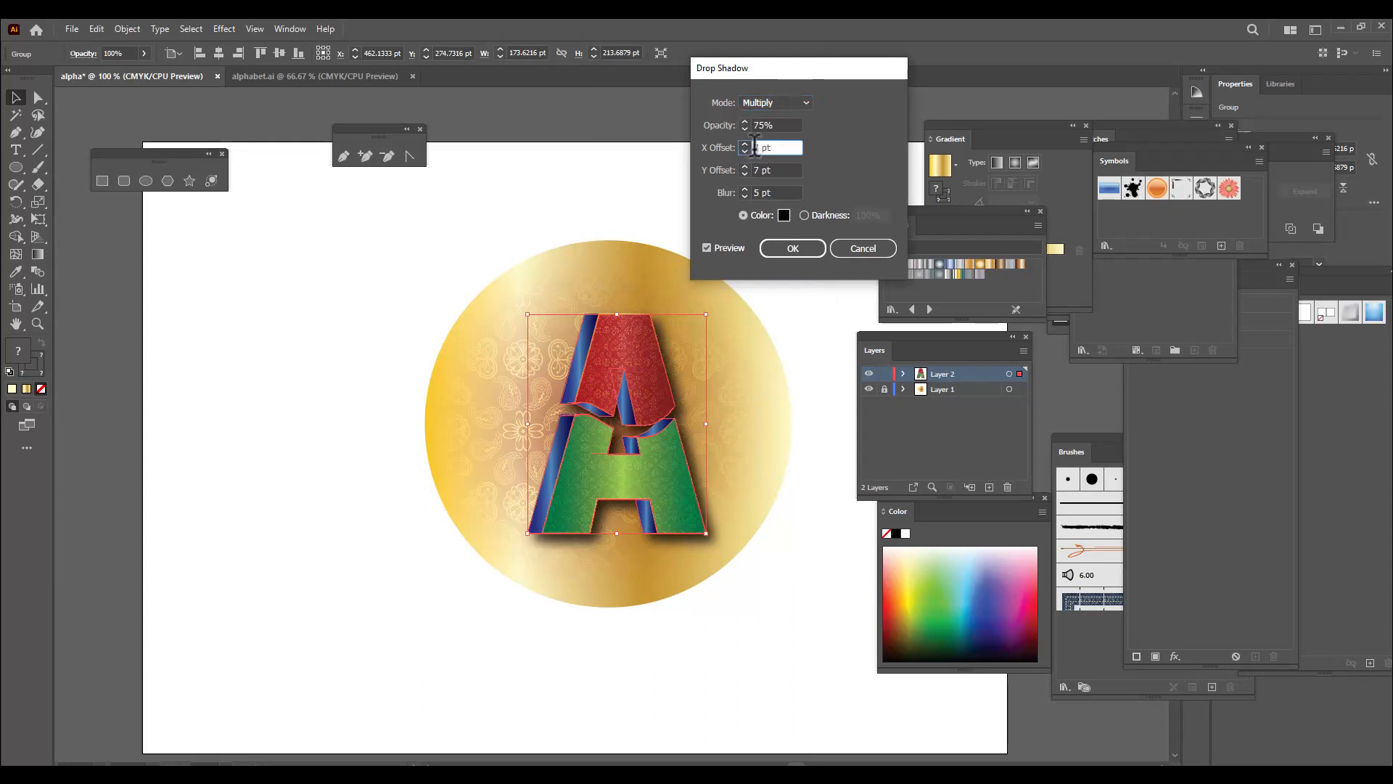
key(Down)
key(Down)
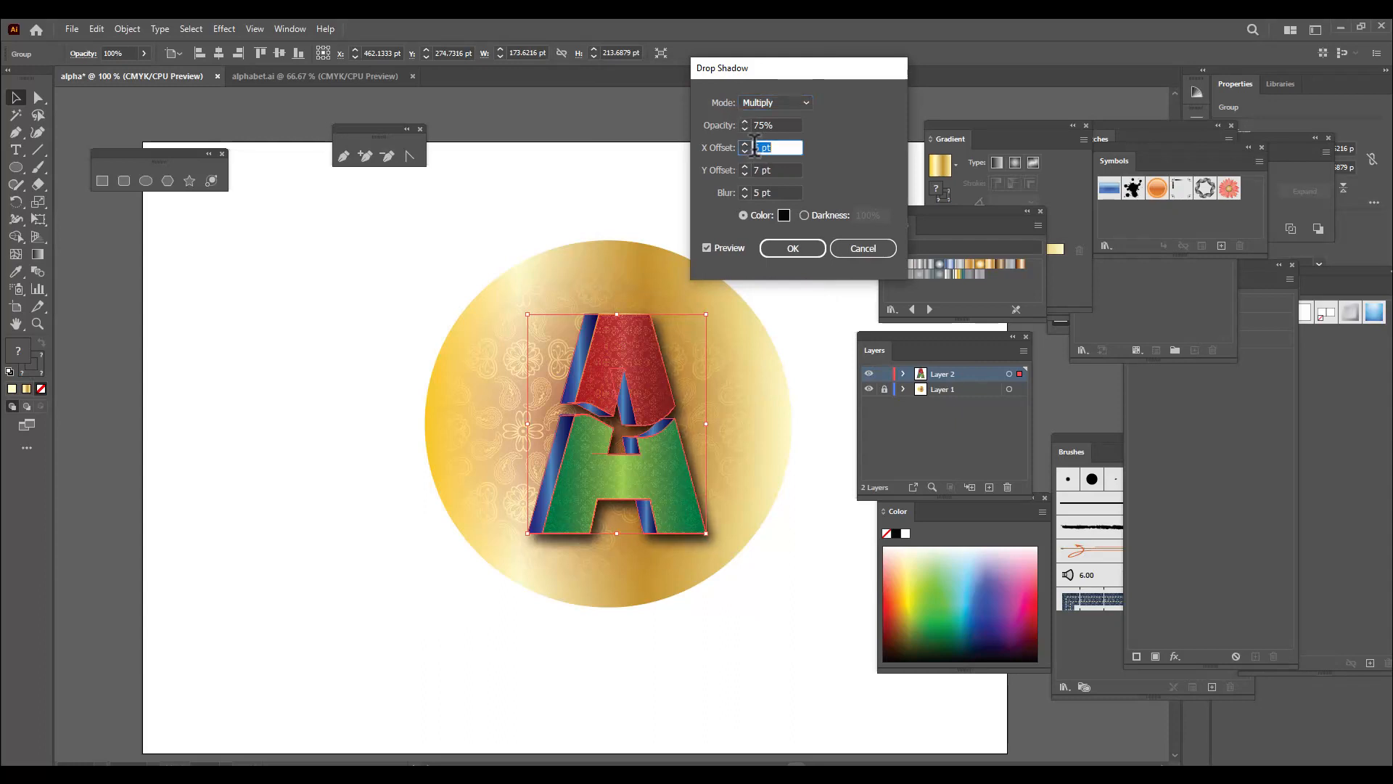
key(Down)
key(Down)
key(Down)
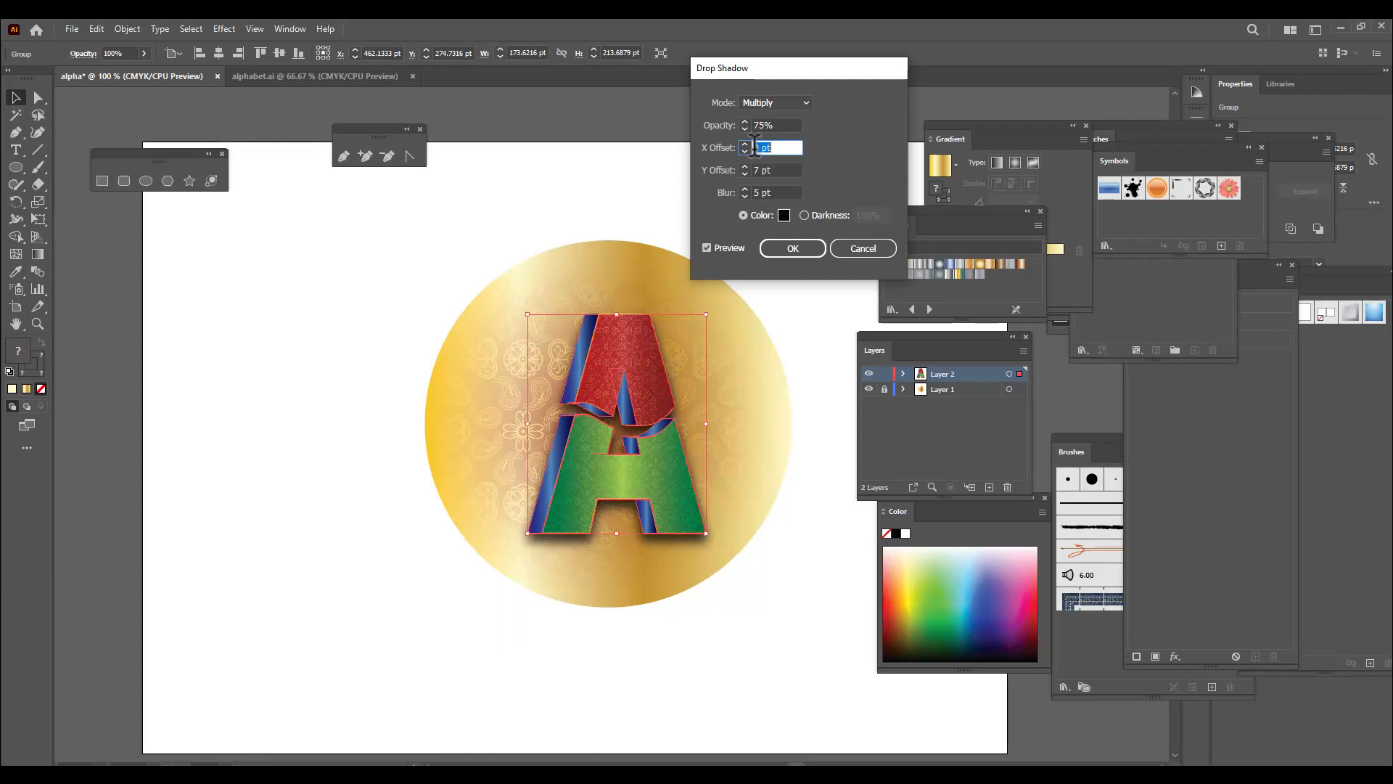
key(Down)
key(Down)
drag(753, 71, 833, 65)
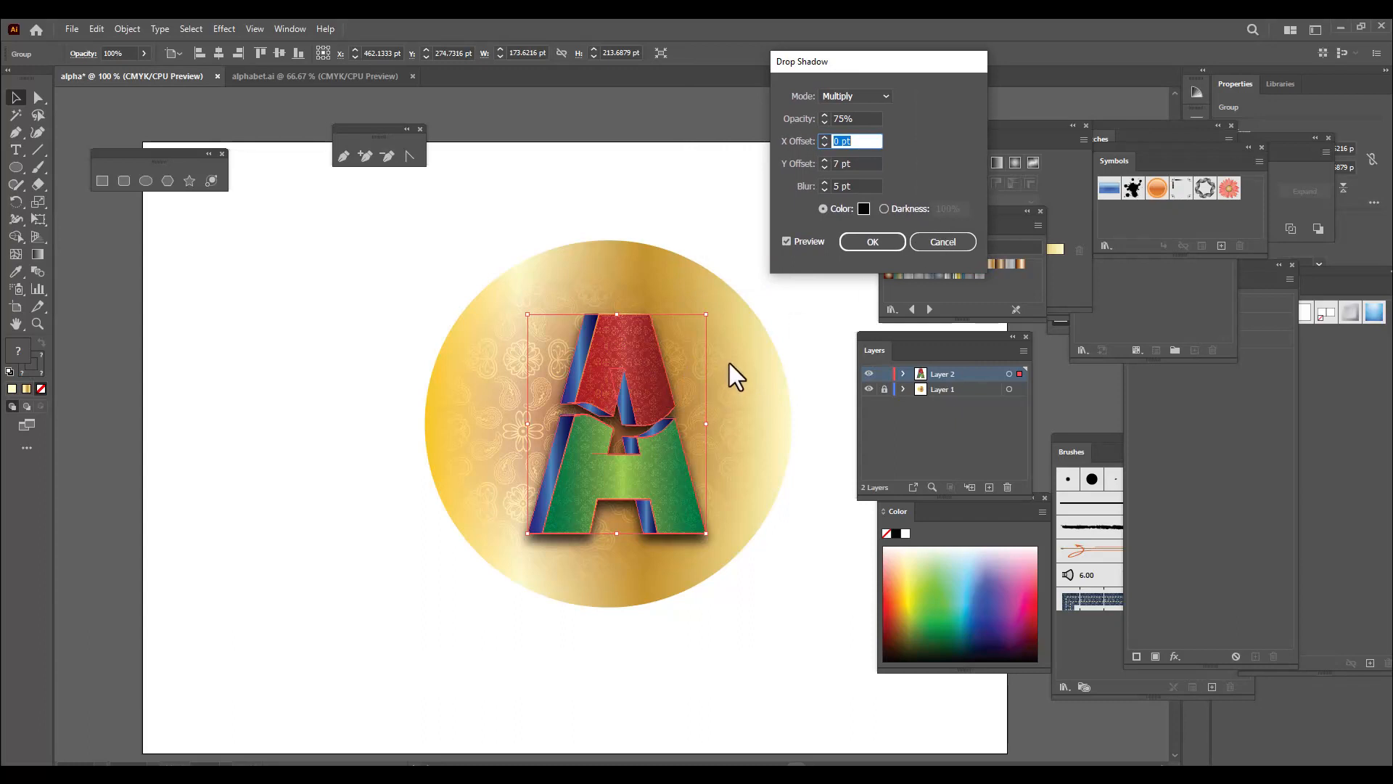
click(872, 242)
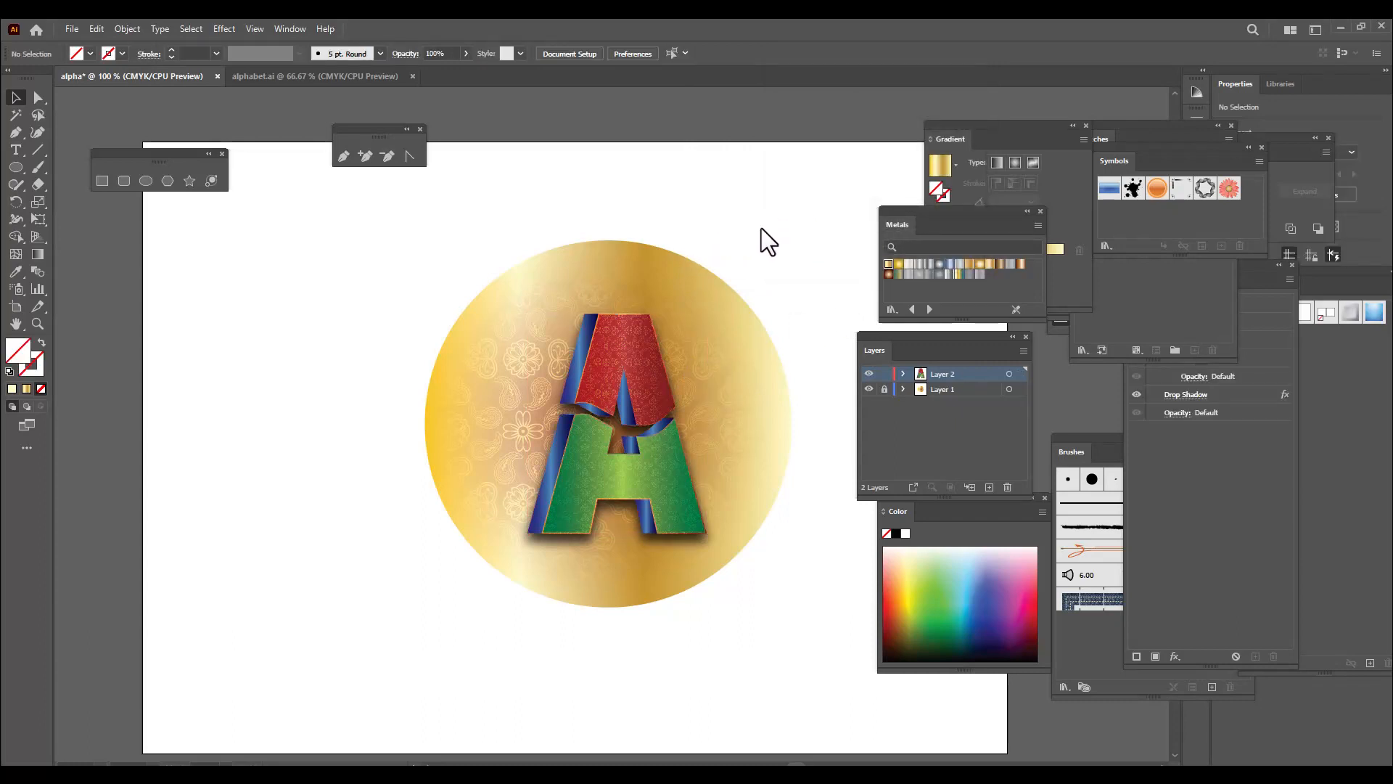
Draw a small circle about 25 pt wide on the blank artboard area beside the gold circle
drag(889, 214, 959, 201)
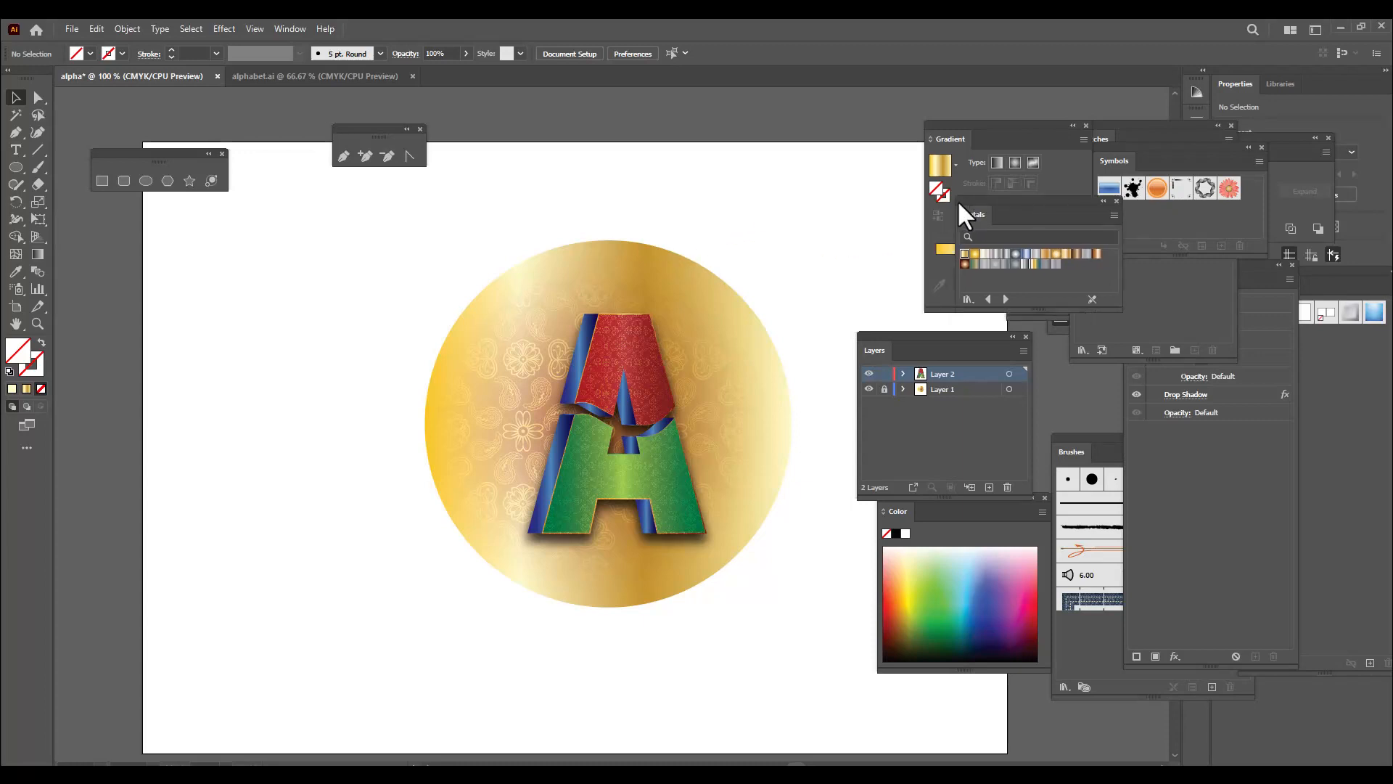
drag(897, 336, 971, 327)
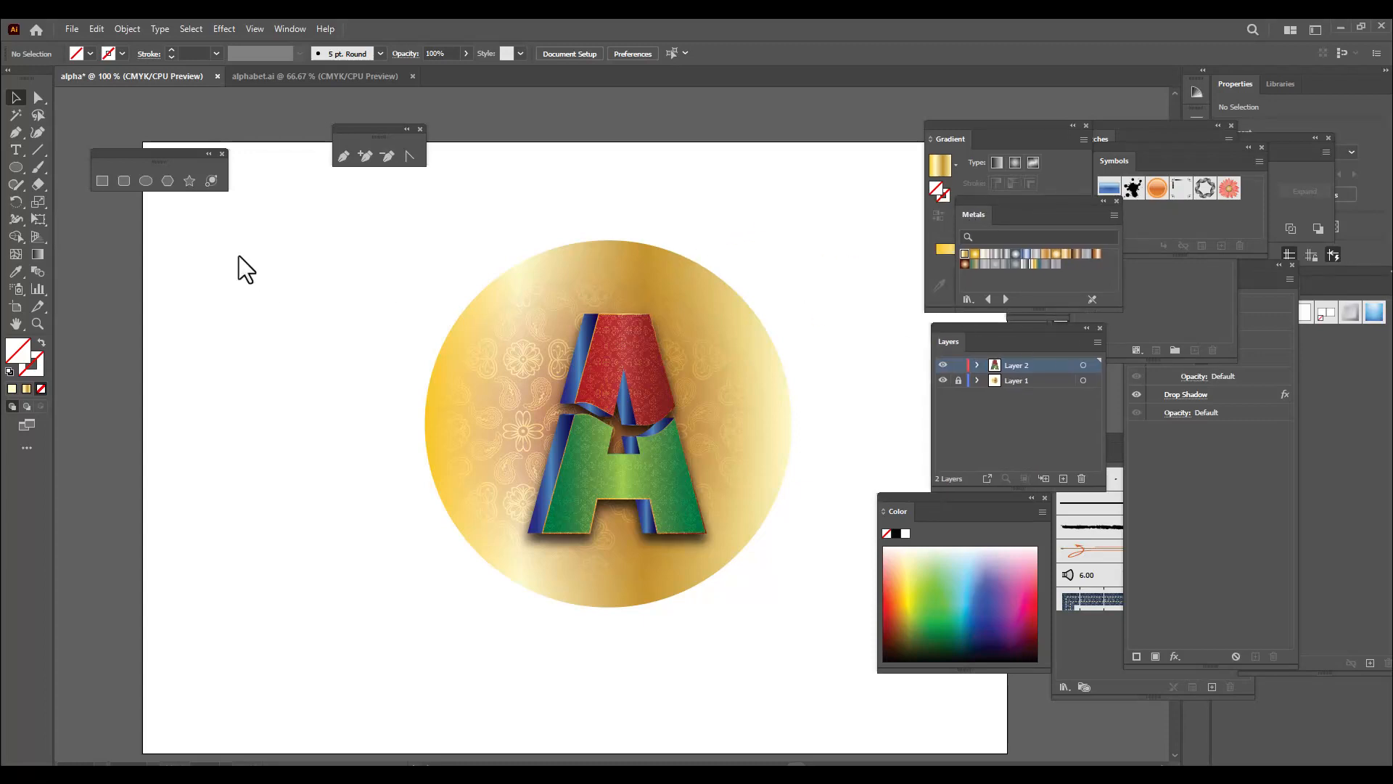
click(146, 181)
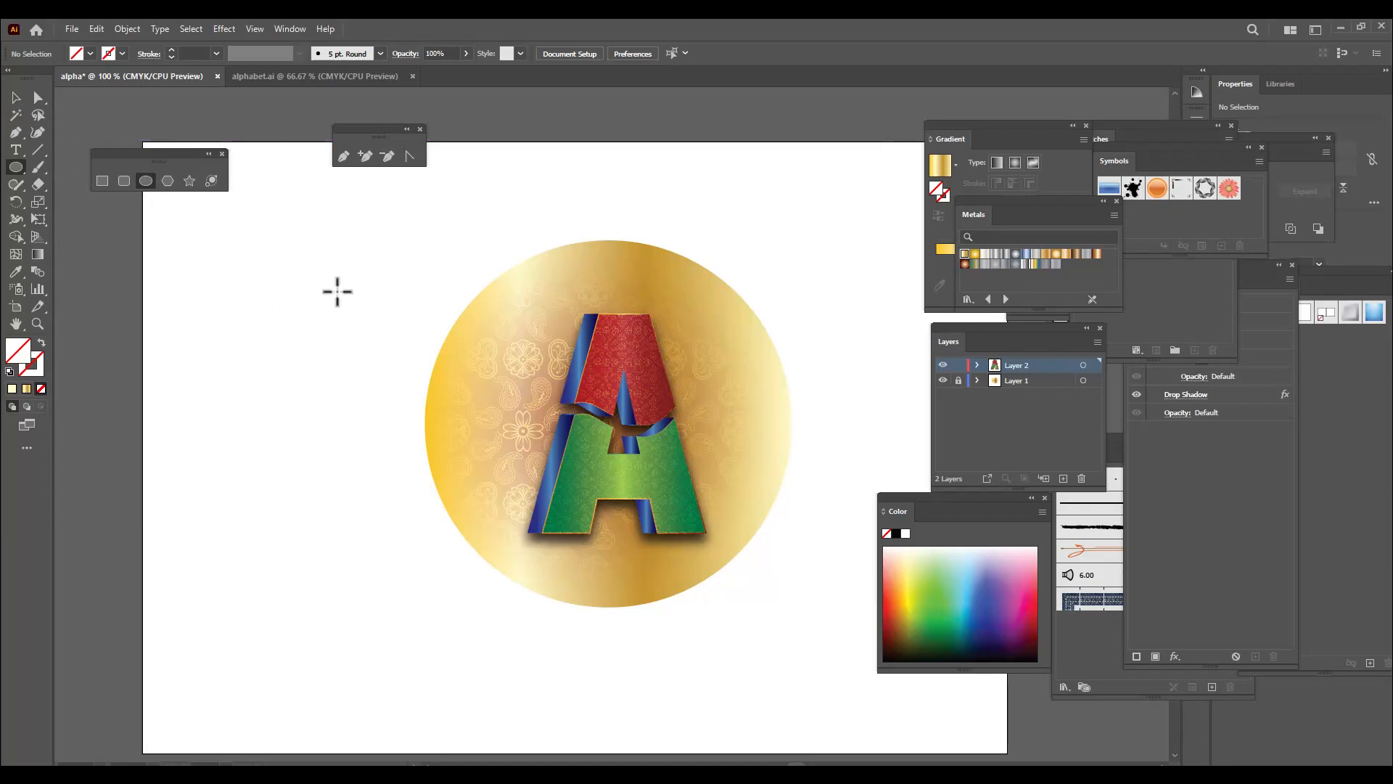
drag(261, 281, 286, 307)
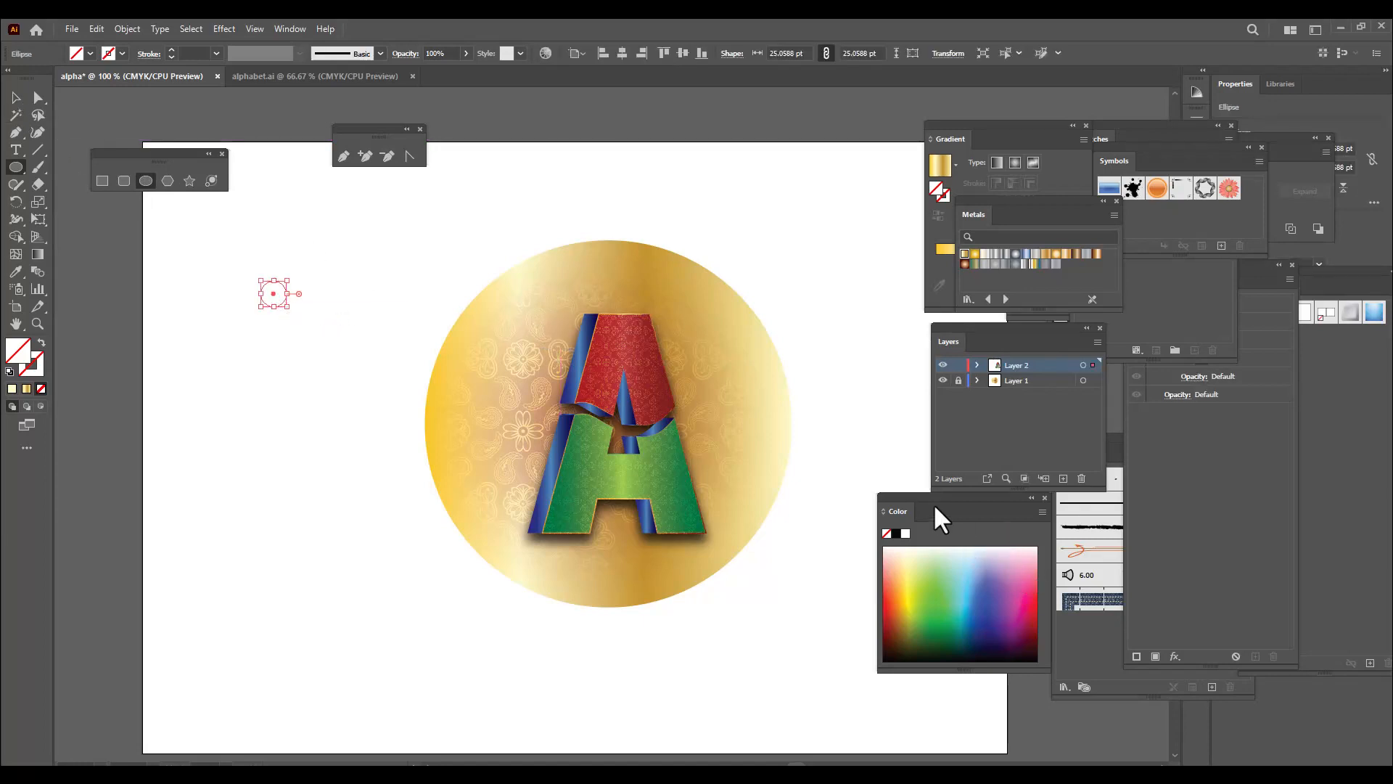
Fill the small circle with a radial gradient from light blue at the centre to dark blue, with the midpoint at 54.46%
drag(922, 506, 898, 505)
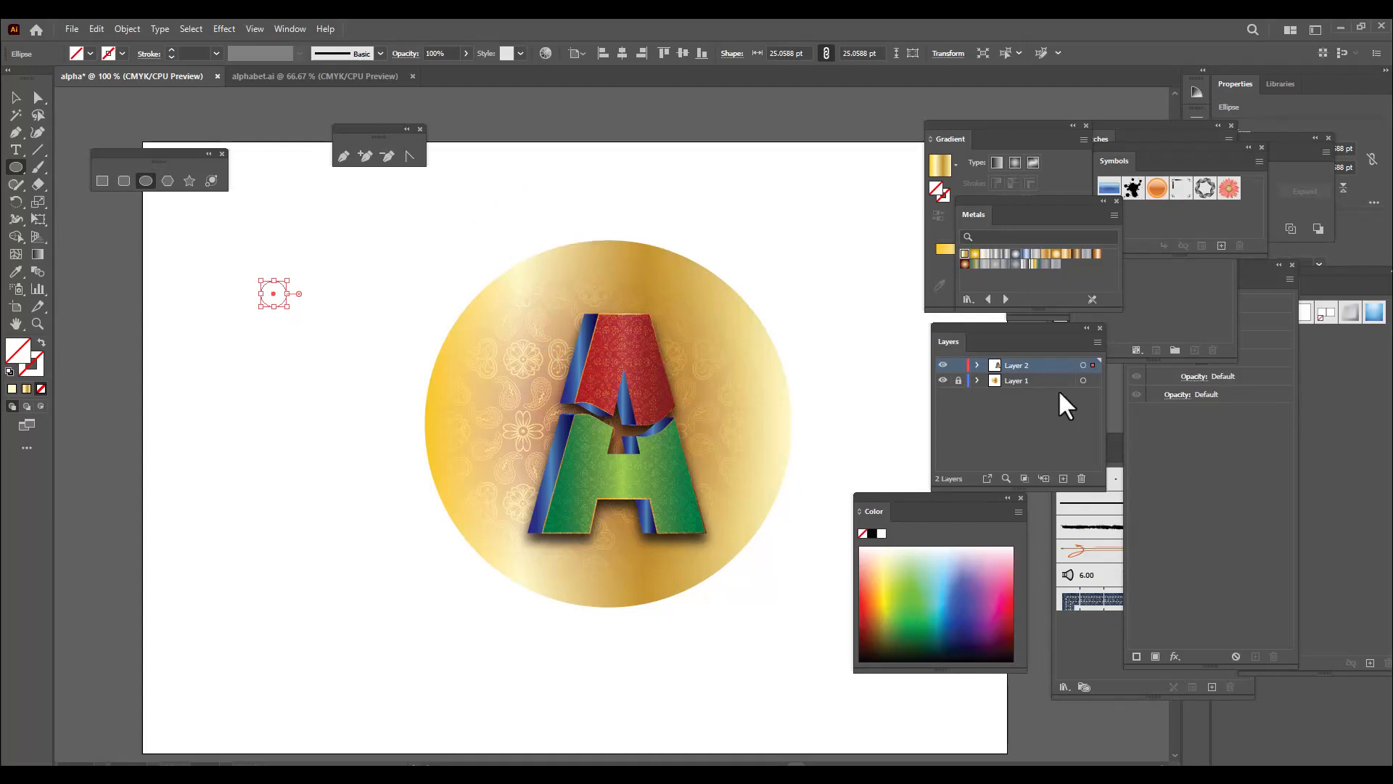
drag(977, 129, 850, 113)
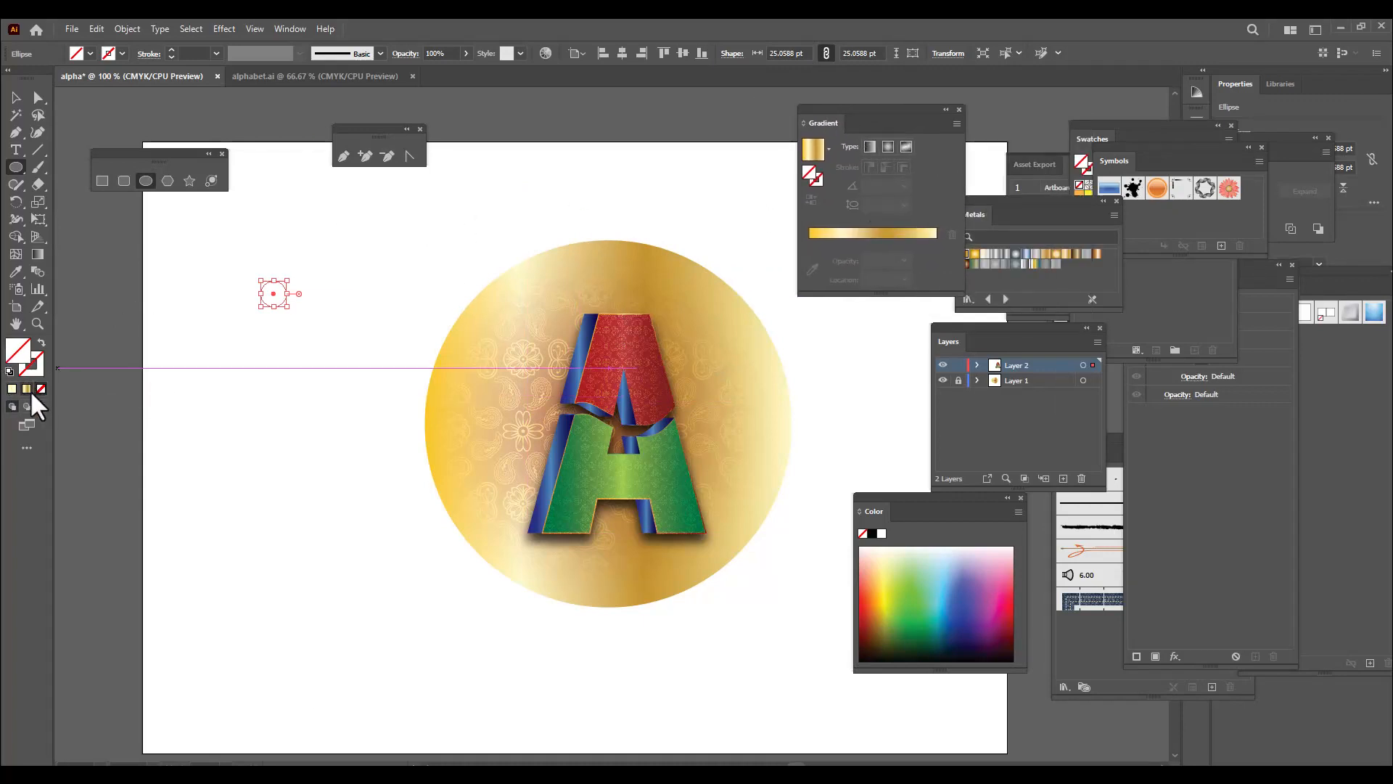
click(12, 388)
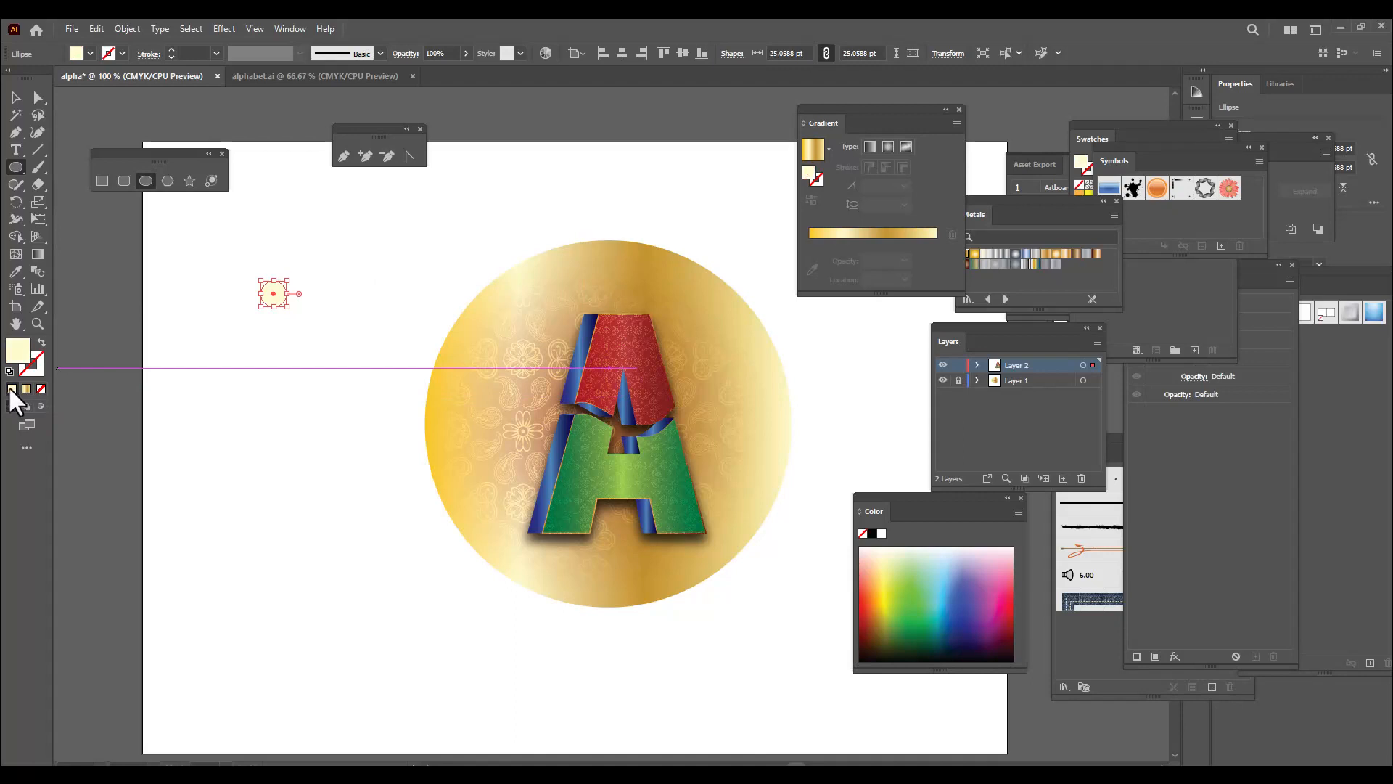
click(828, 147)
click(741, 201)
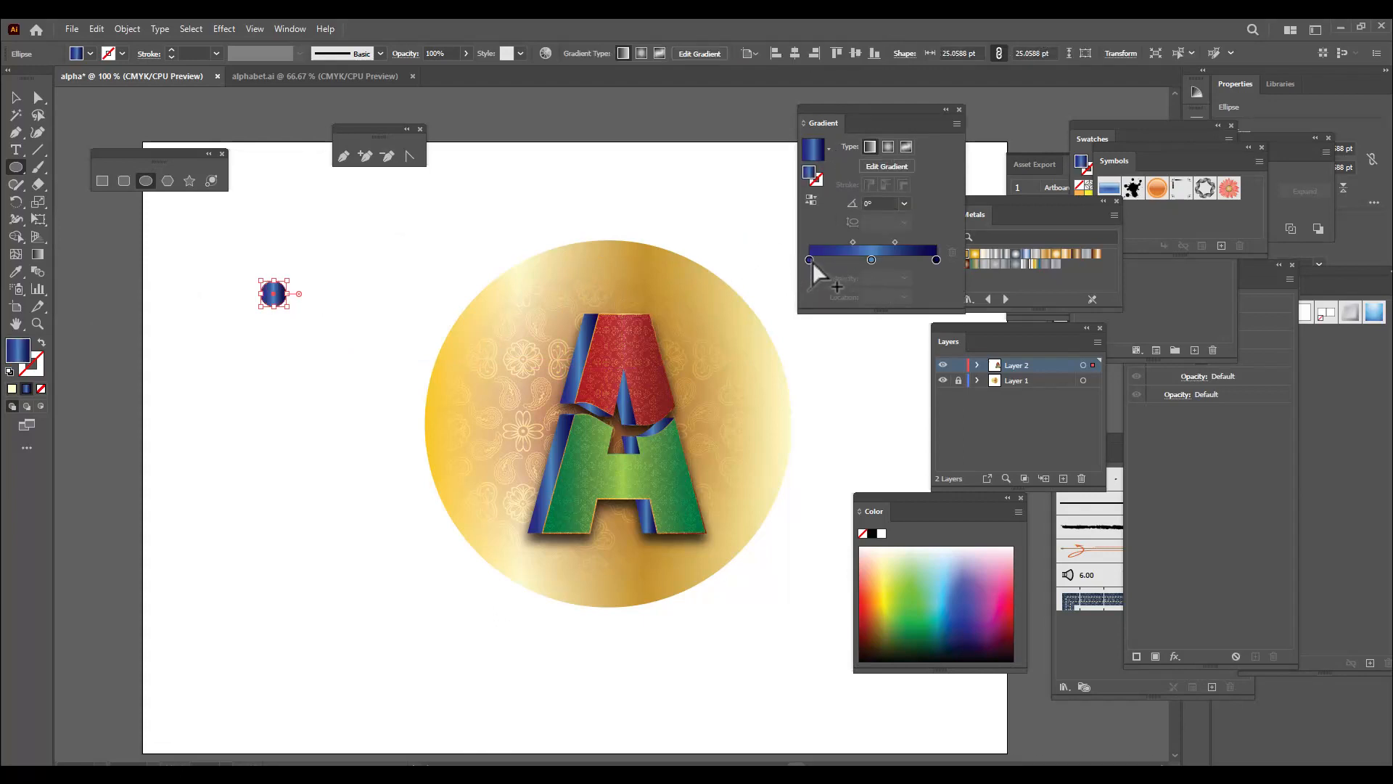
mouse_move(870, 259)
mouse_down()
mouse_move(811, 269)
mouse_move(878, 242)
mouse_up()
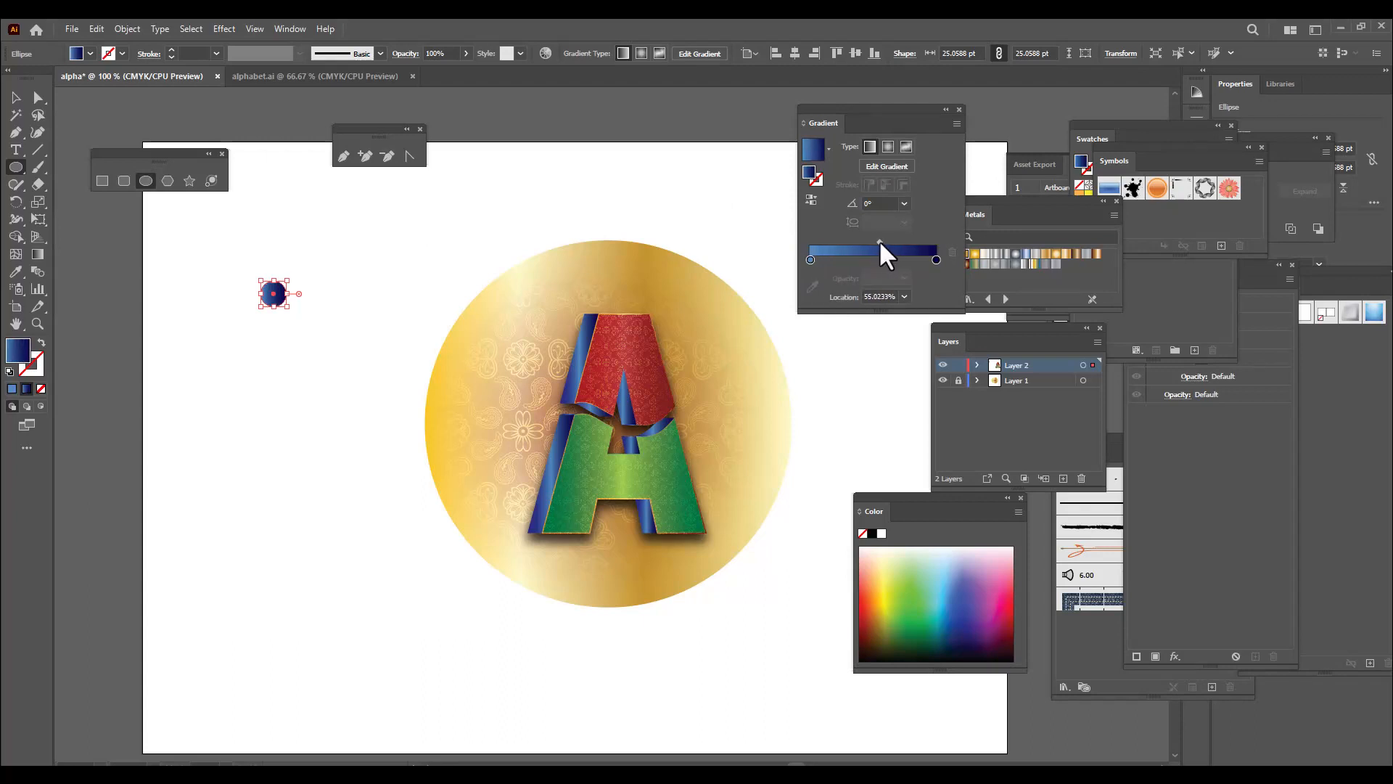
click(886, 147)
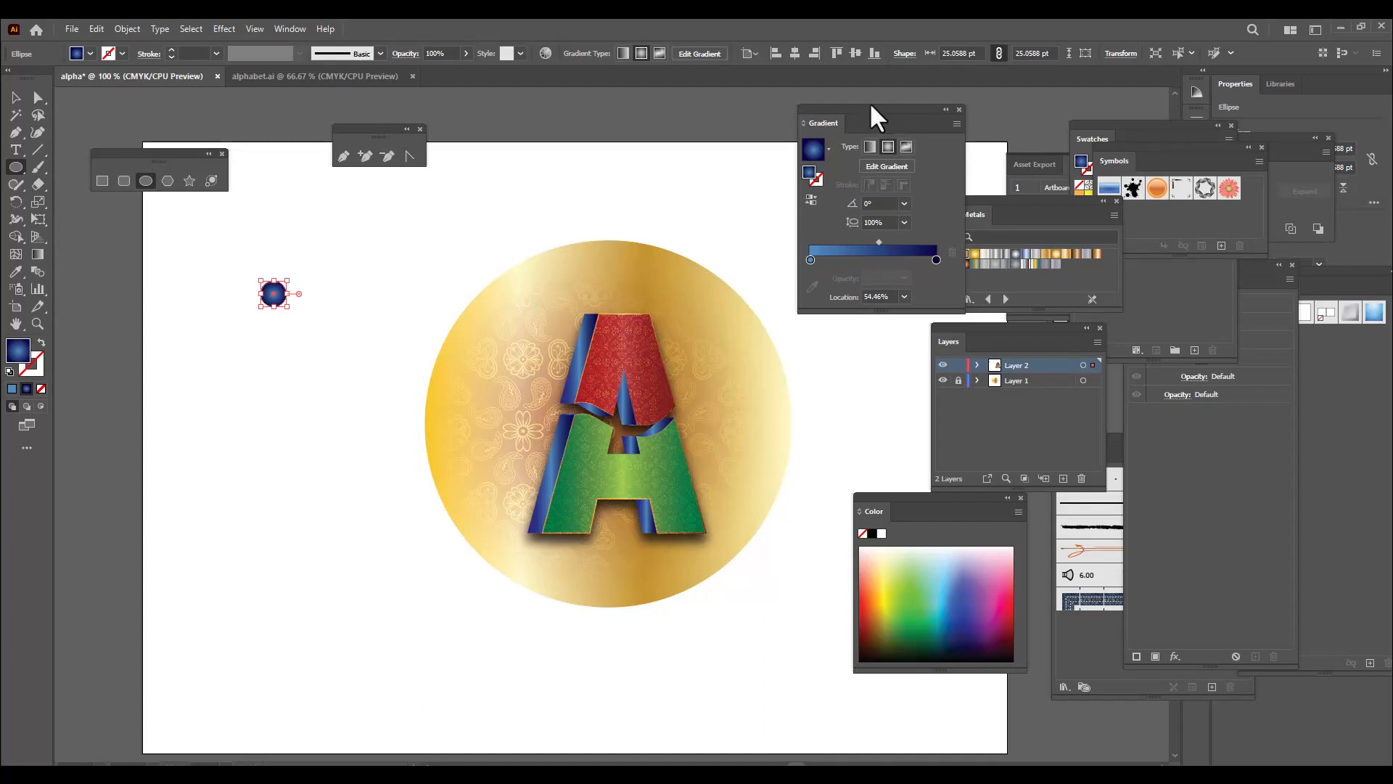
drag(860, 108, 915, 106)
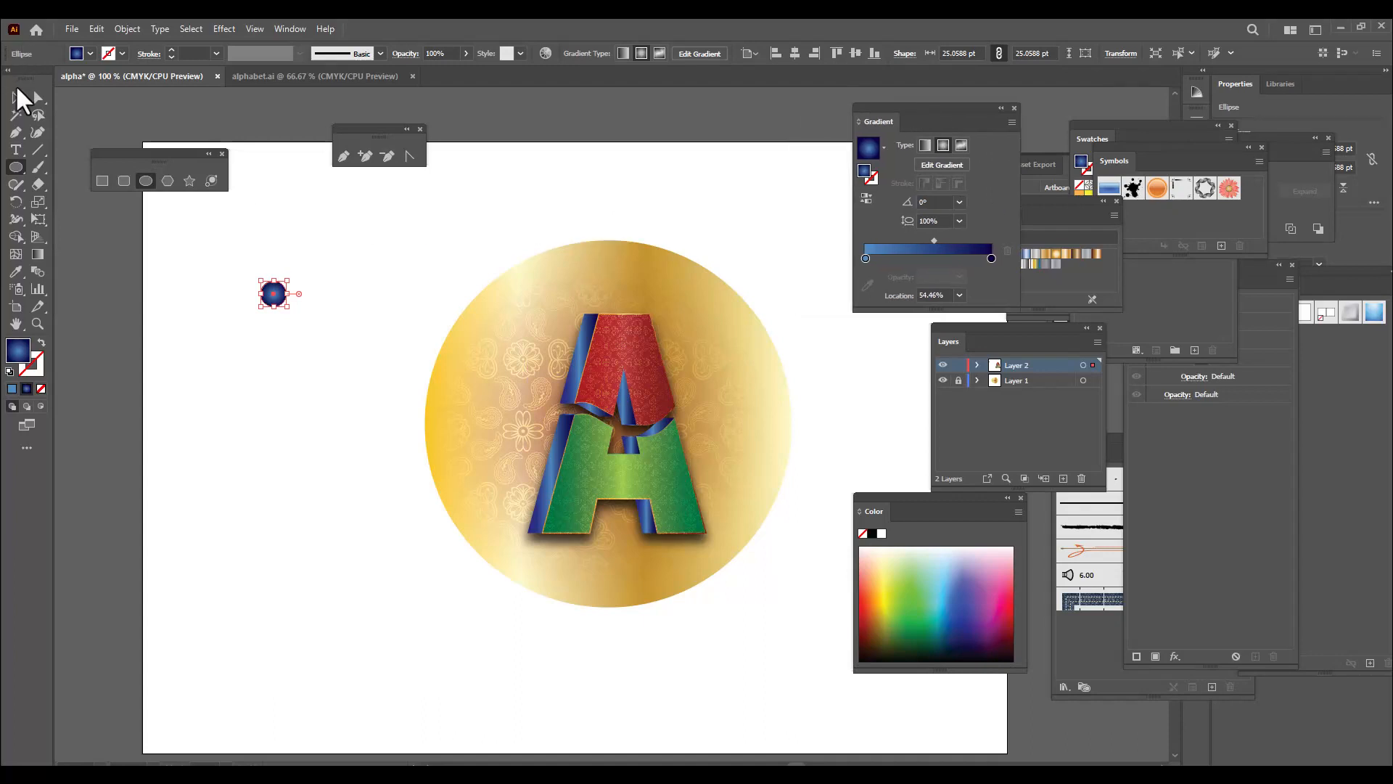
Place the small blue circle just inside the gold circle's top edge, horizontally centred, and shrink it to about 17.7 pt
click(15, 97)
drag(274, 300, 601, 255)
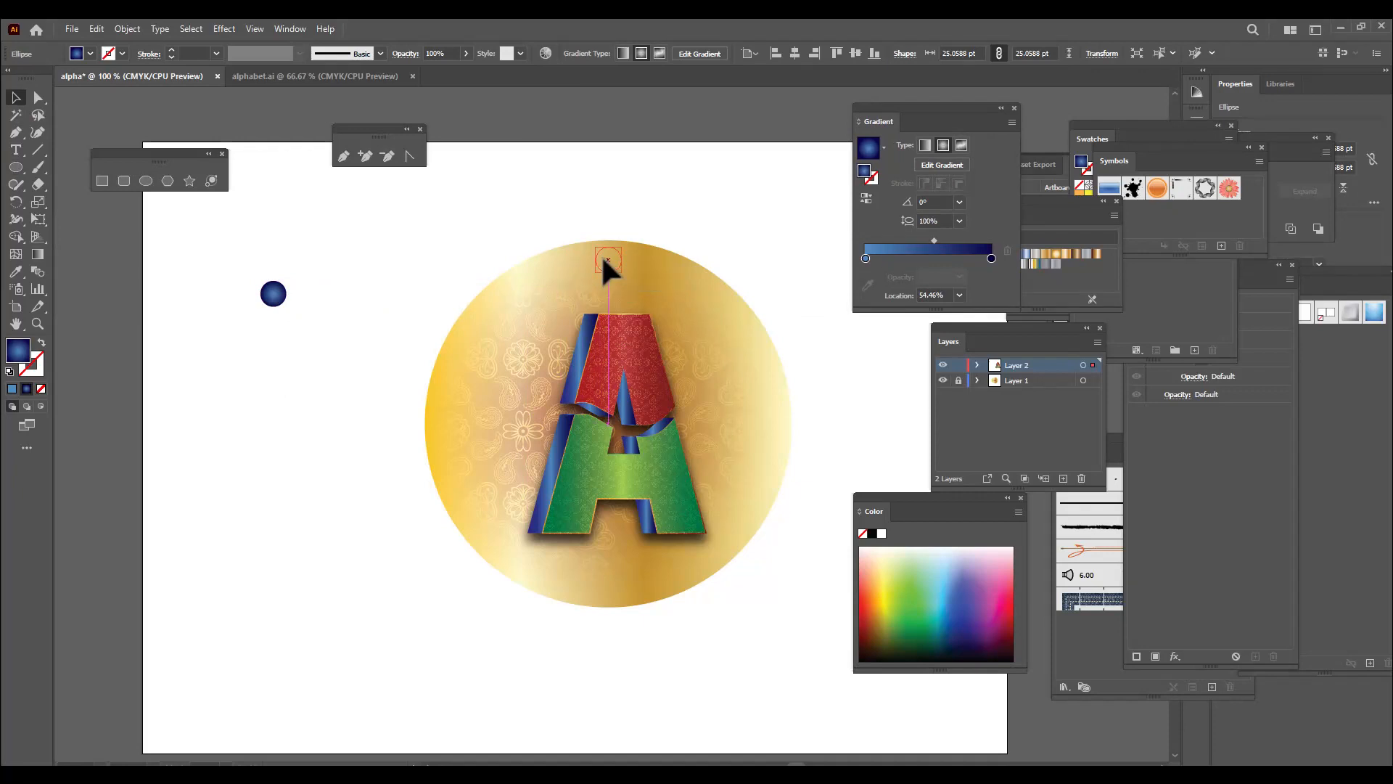
click(640, 211)
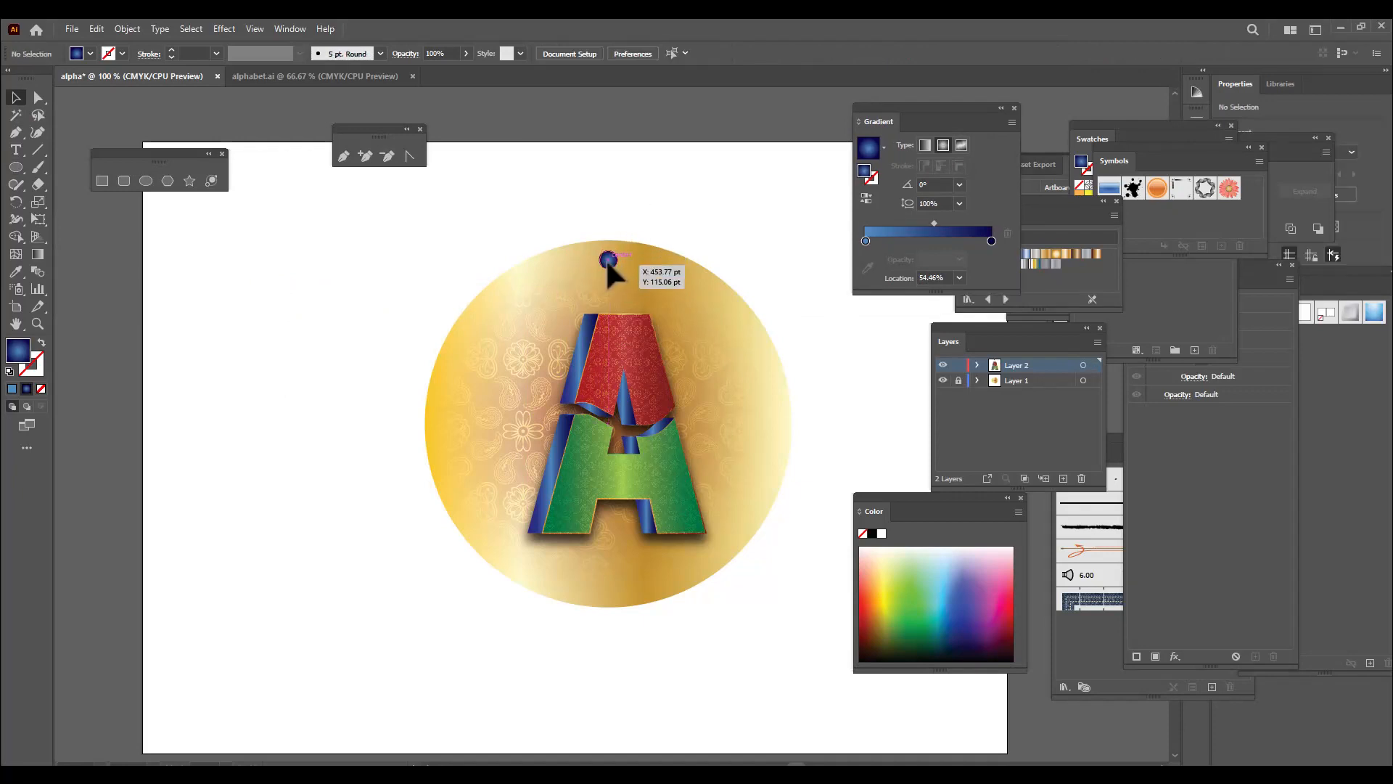
Draw an unfilled circle with the blue gradient as its stroke, centre it on the gold circle and enlarge it to about 317 pt
click(606, 259)
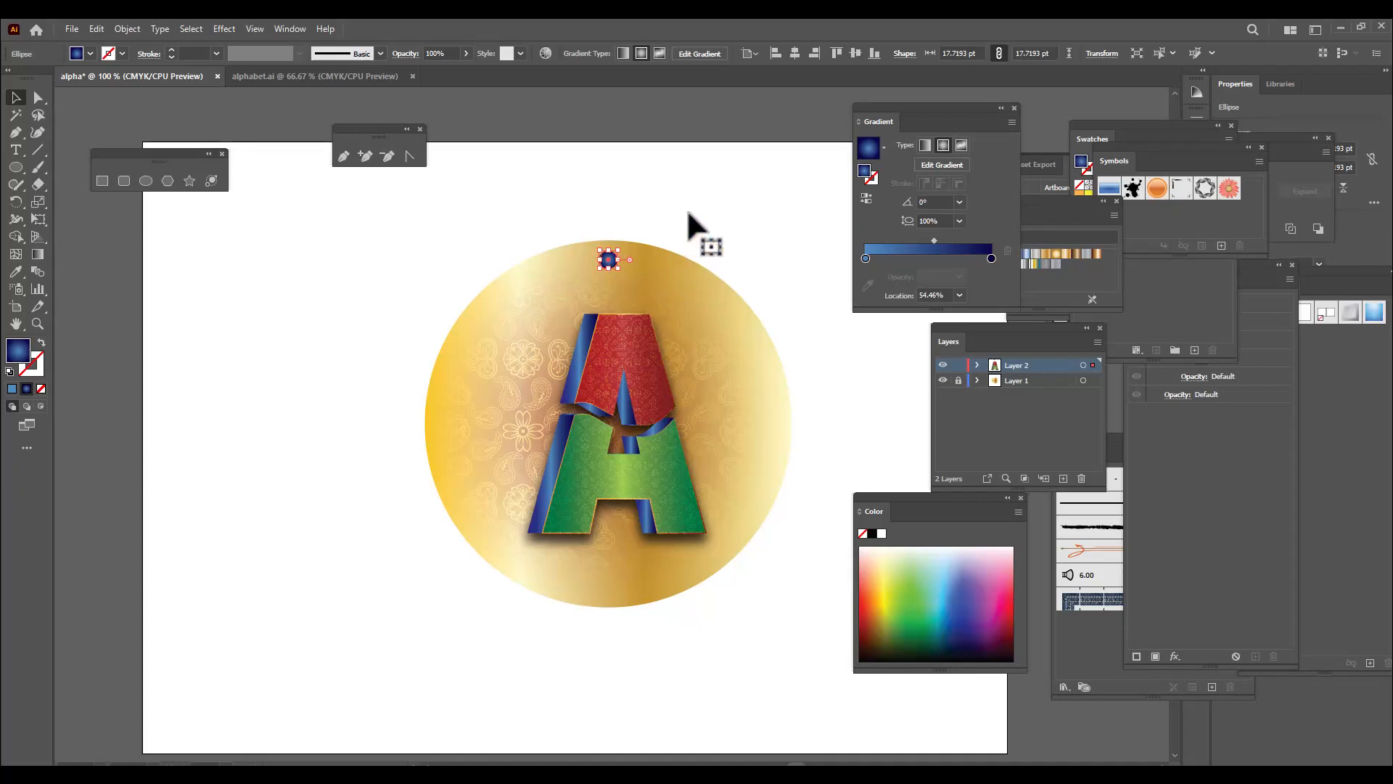
click(146, 179)
drag(160, 290, 413, 542)
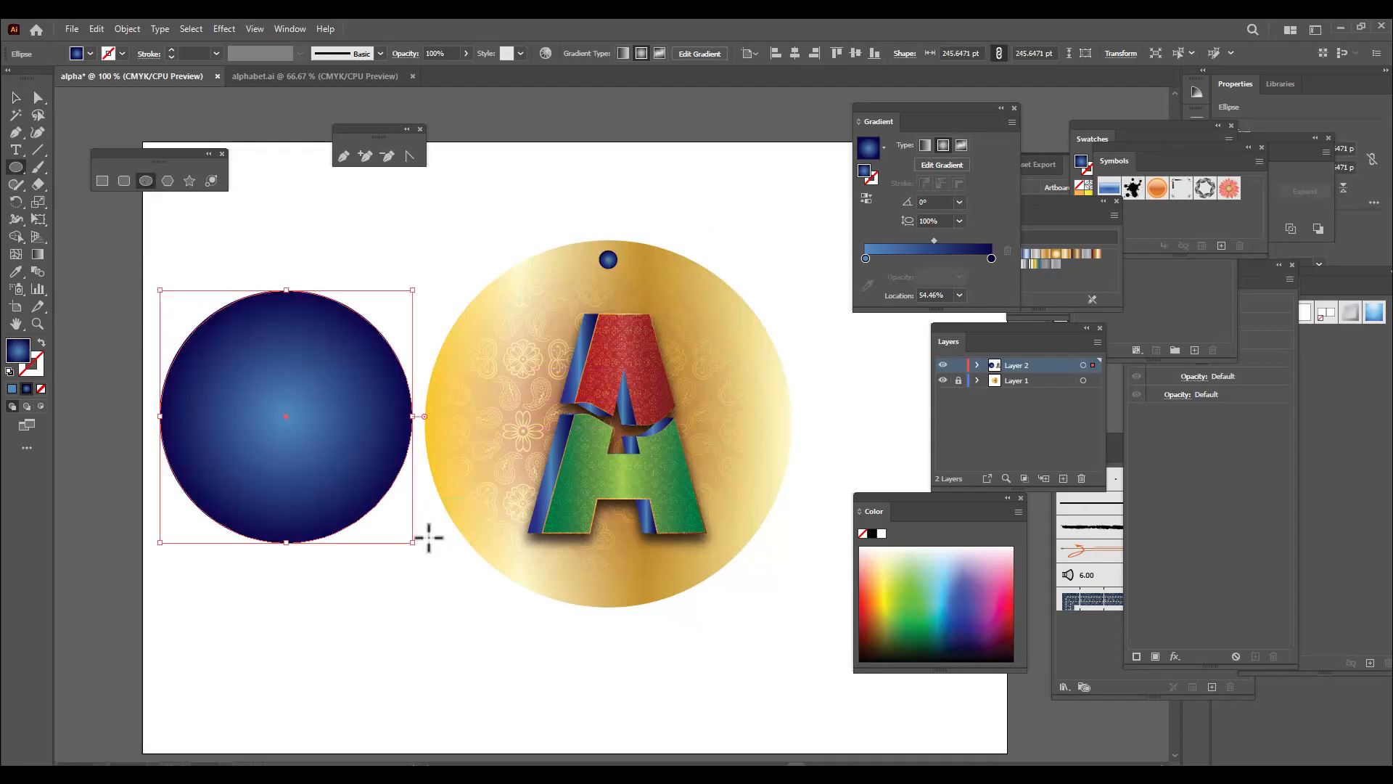
click(42, 342)
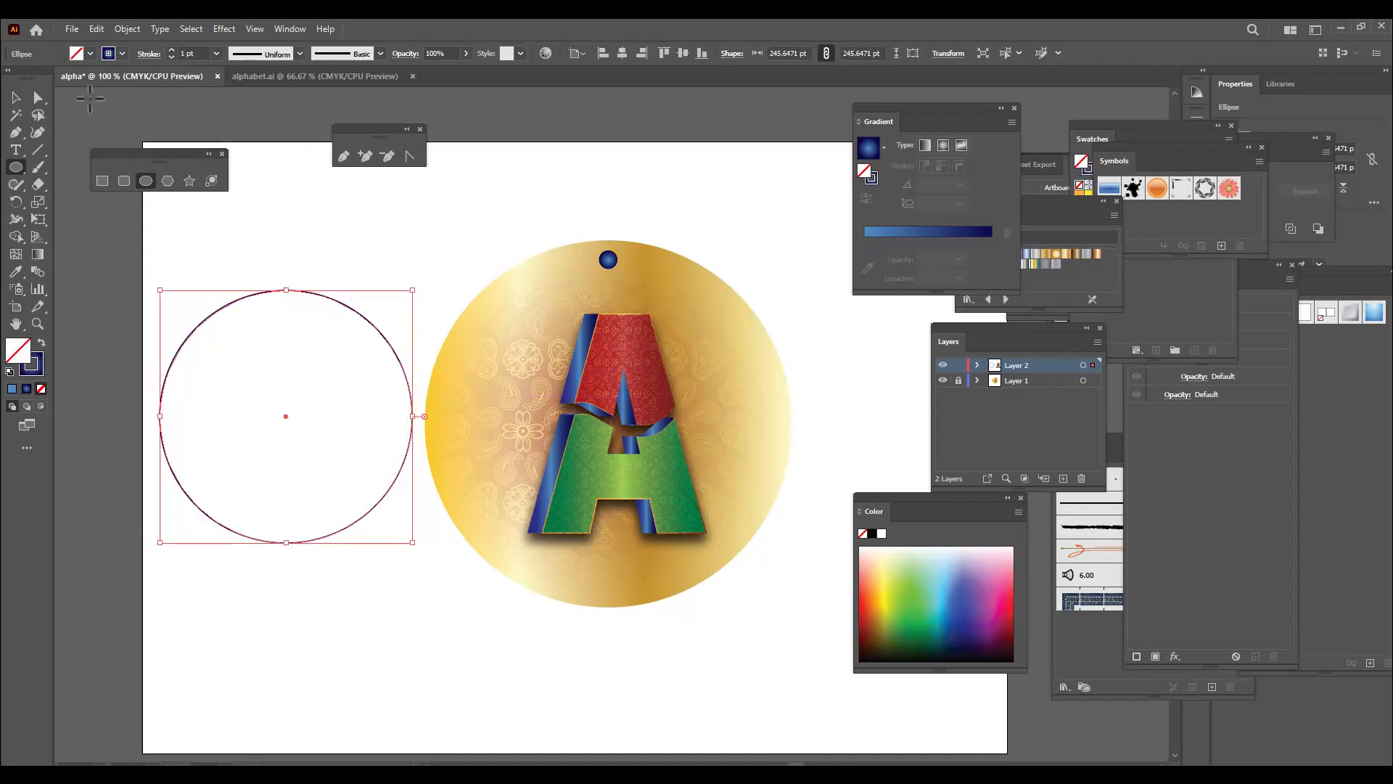
click(13, 97)
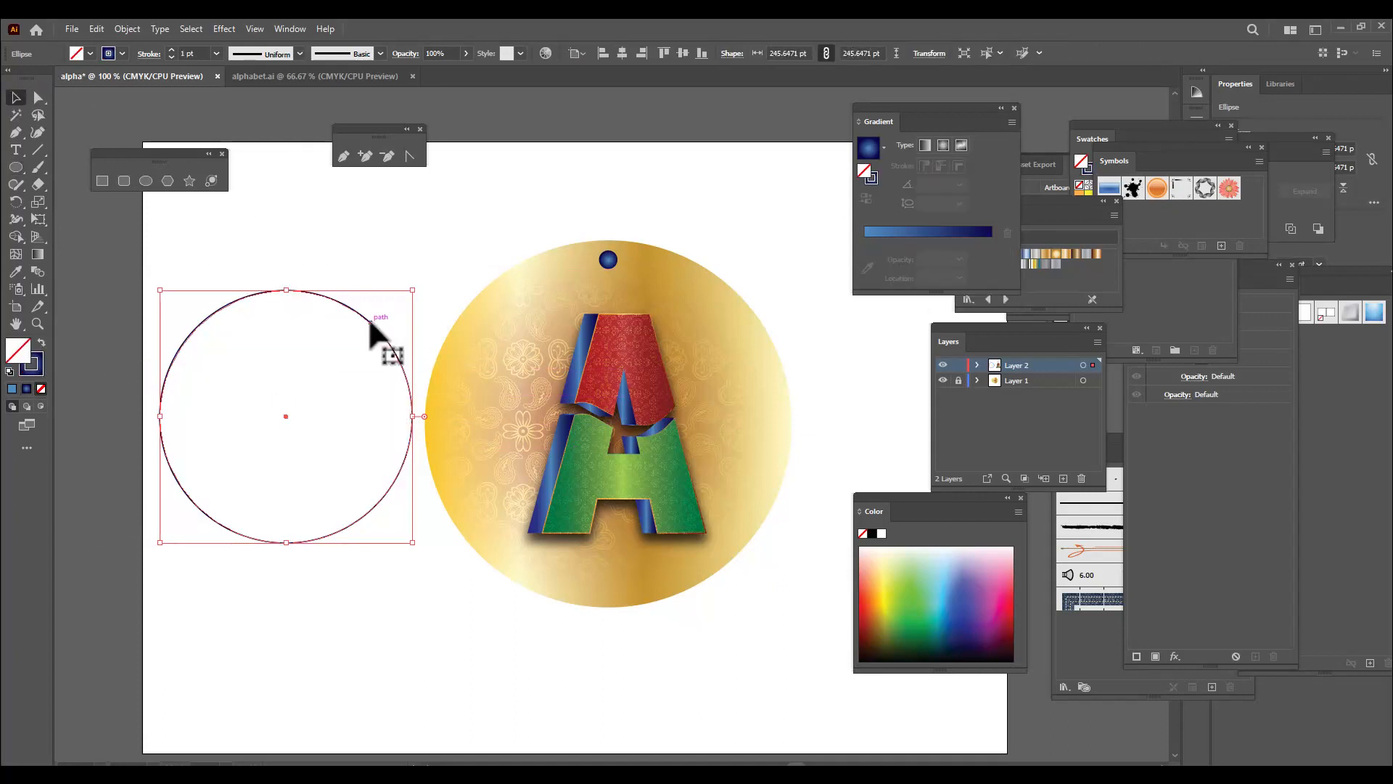
drag(369, 317, 771, 250)
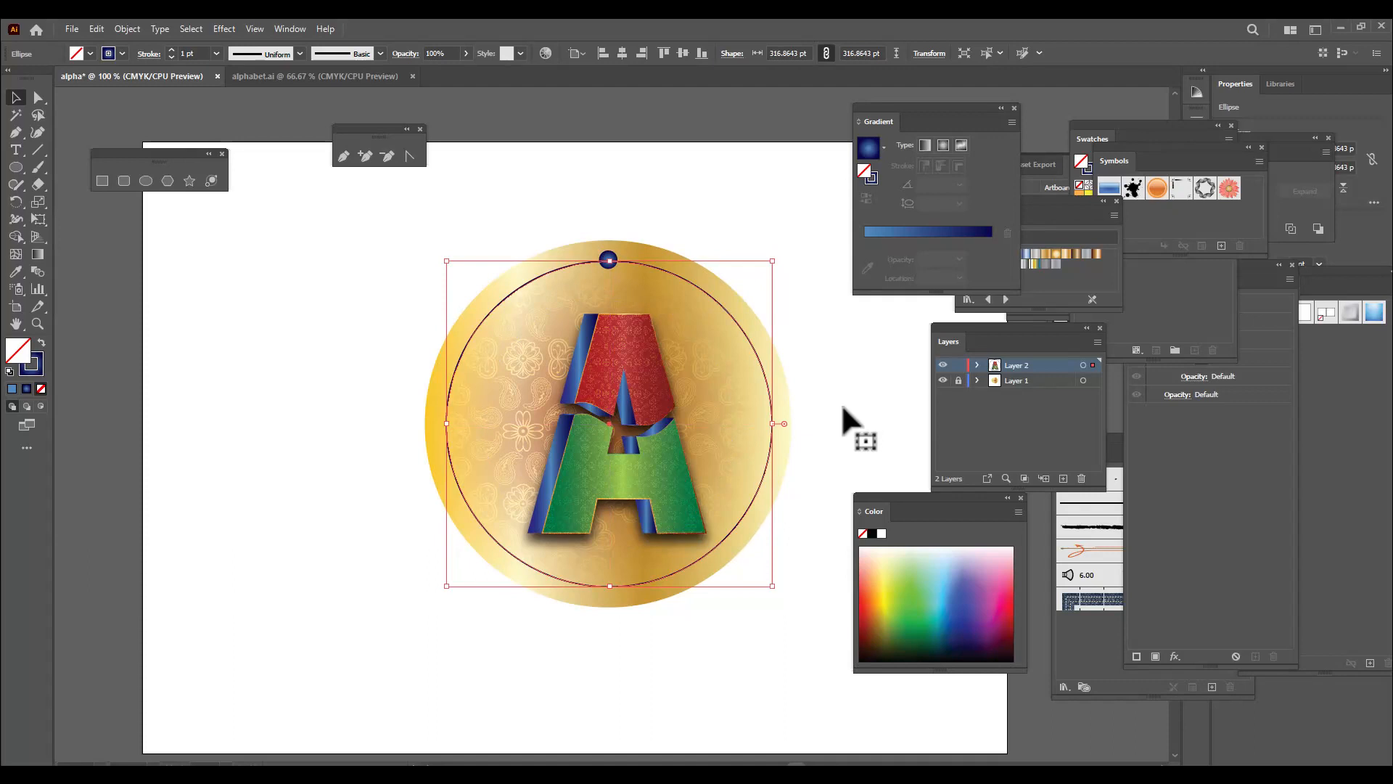
Duplicate the small blue circle and place the copy at the bottom of the ring
click(725, 211)
click(608, 259)
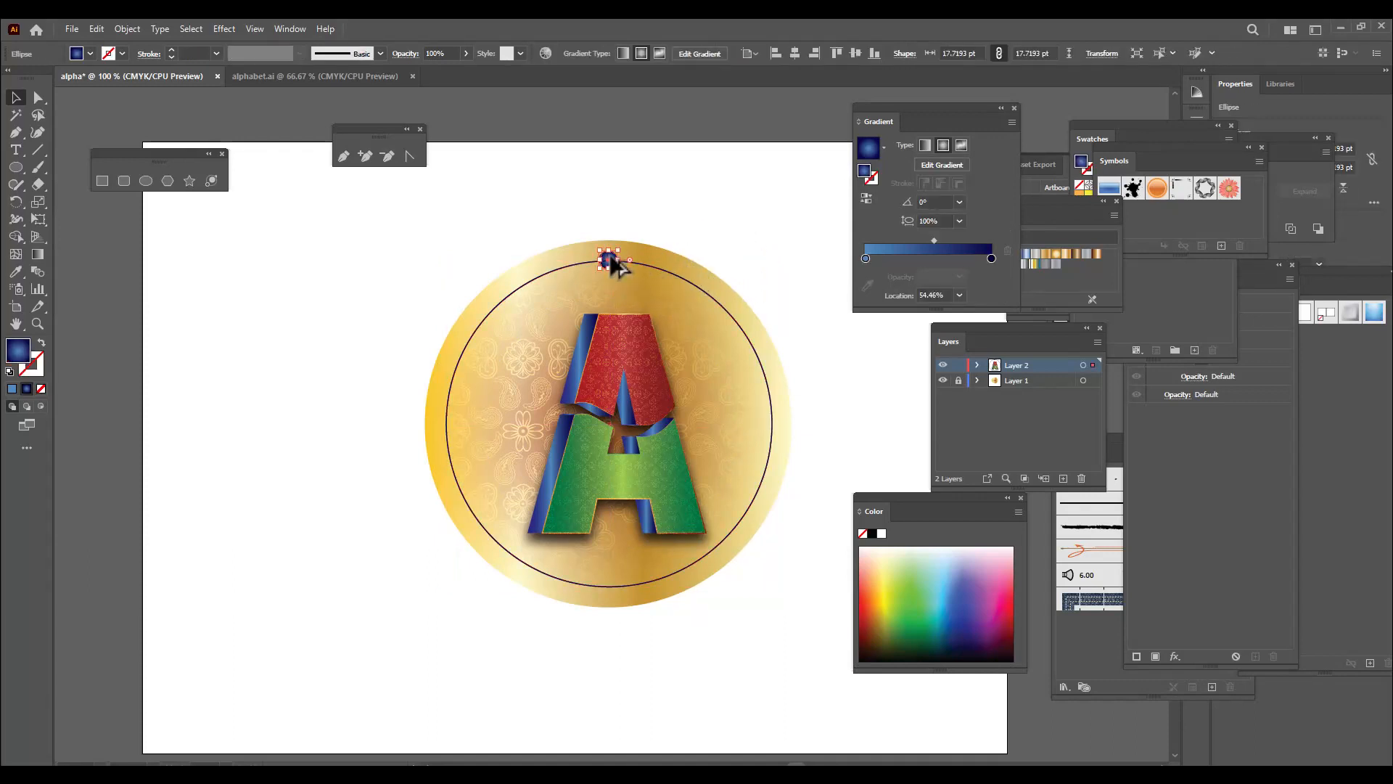
drag(609, 258, 619, 593)
Select both small blue circles and set the blend spacing to Specified Steps with 25 steps
click(611, 263)
shift+click(614, 584)
click(123, 29)
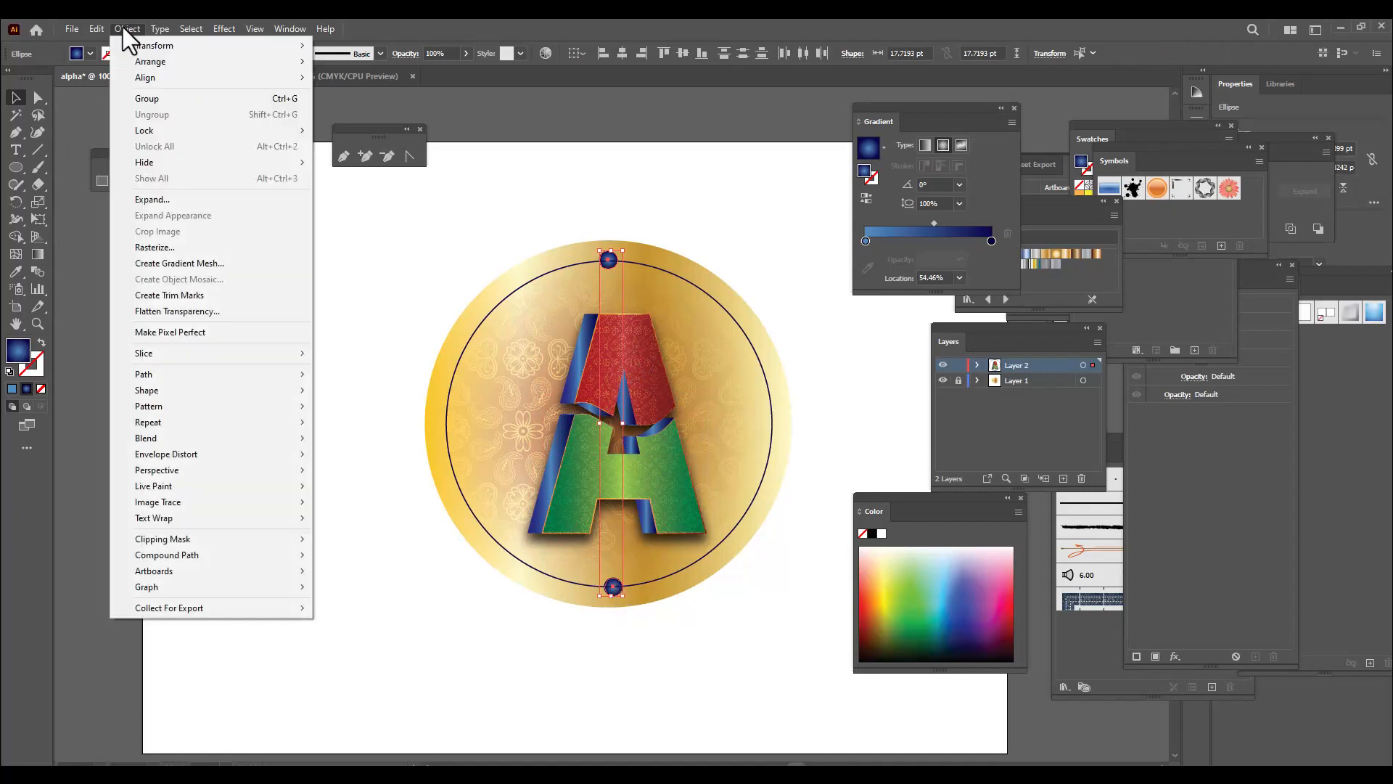
mouse_move(189, 439)
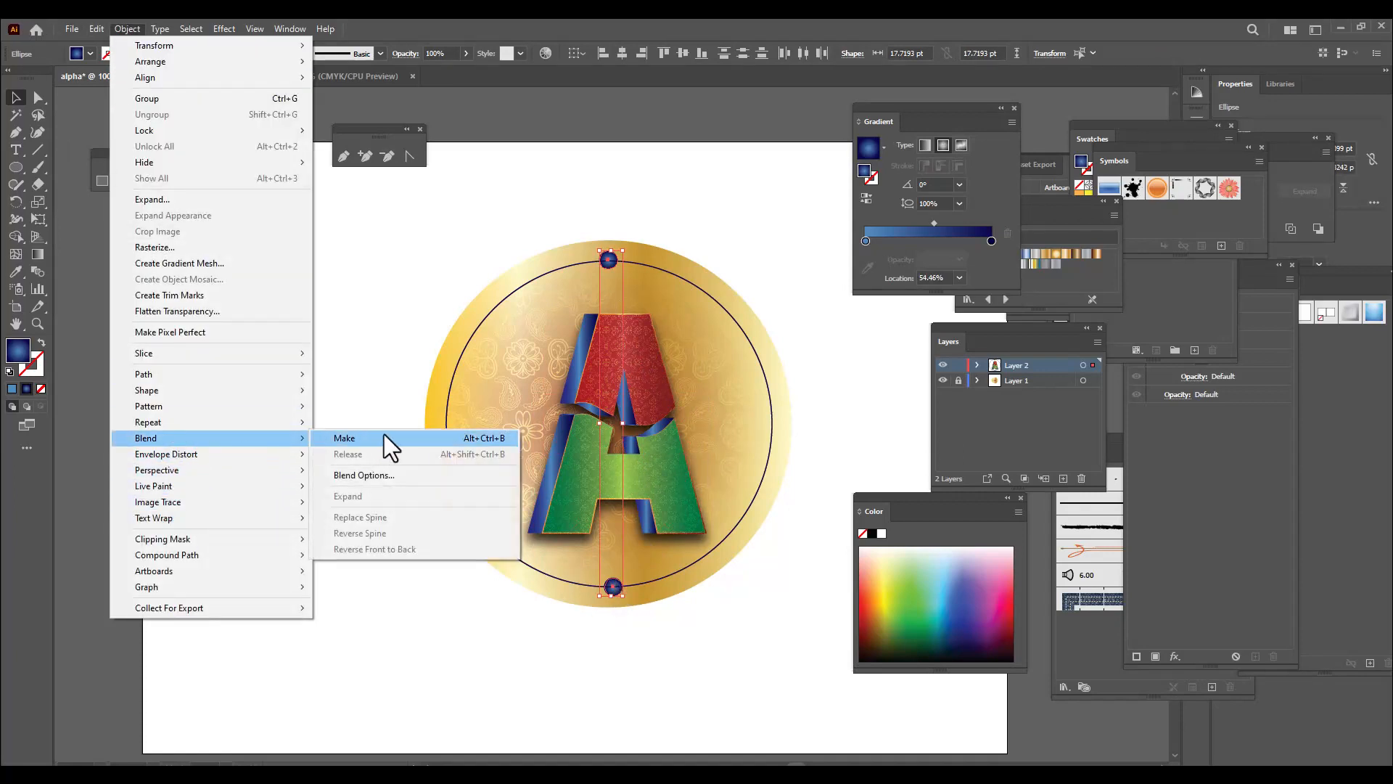
click(402, 476)
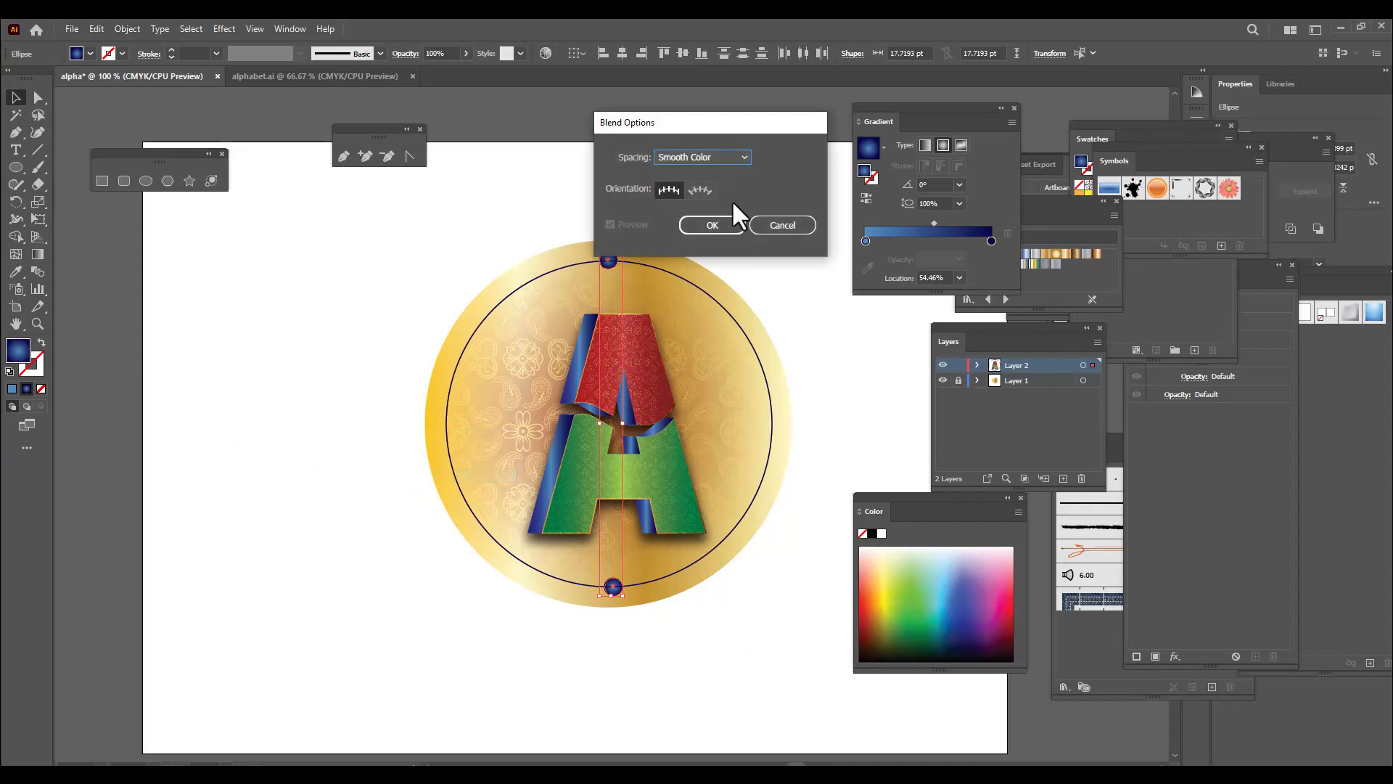
drag(738, 123, 649, 126)
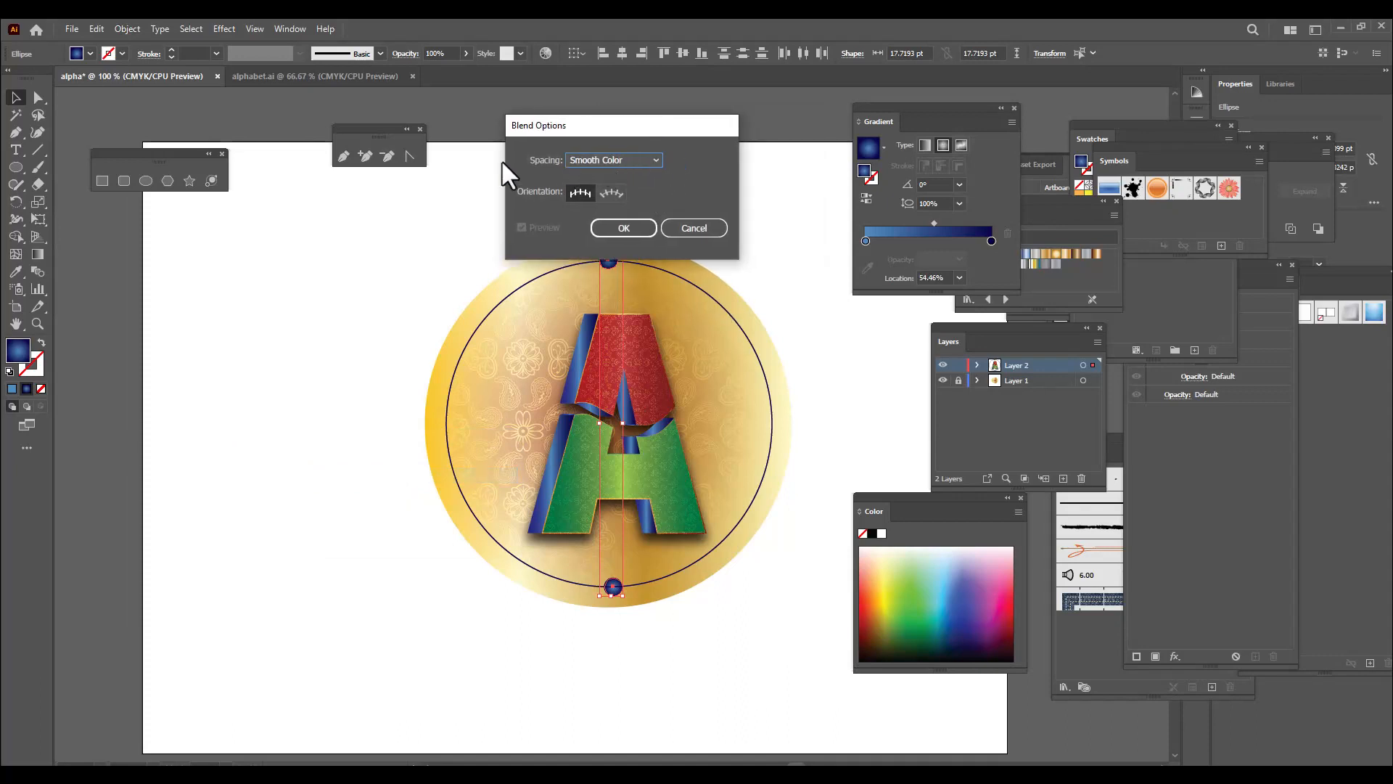
click(607, 160)
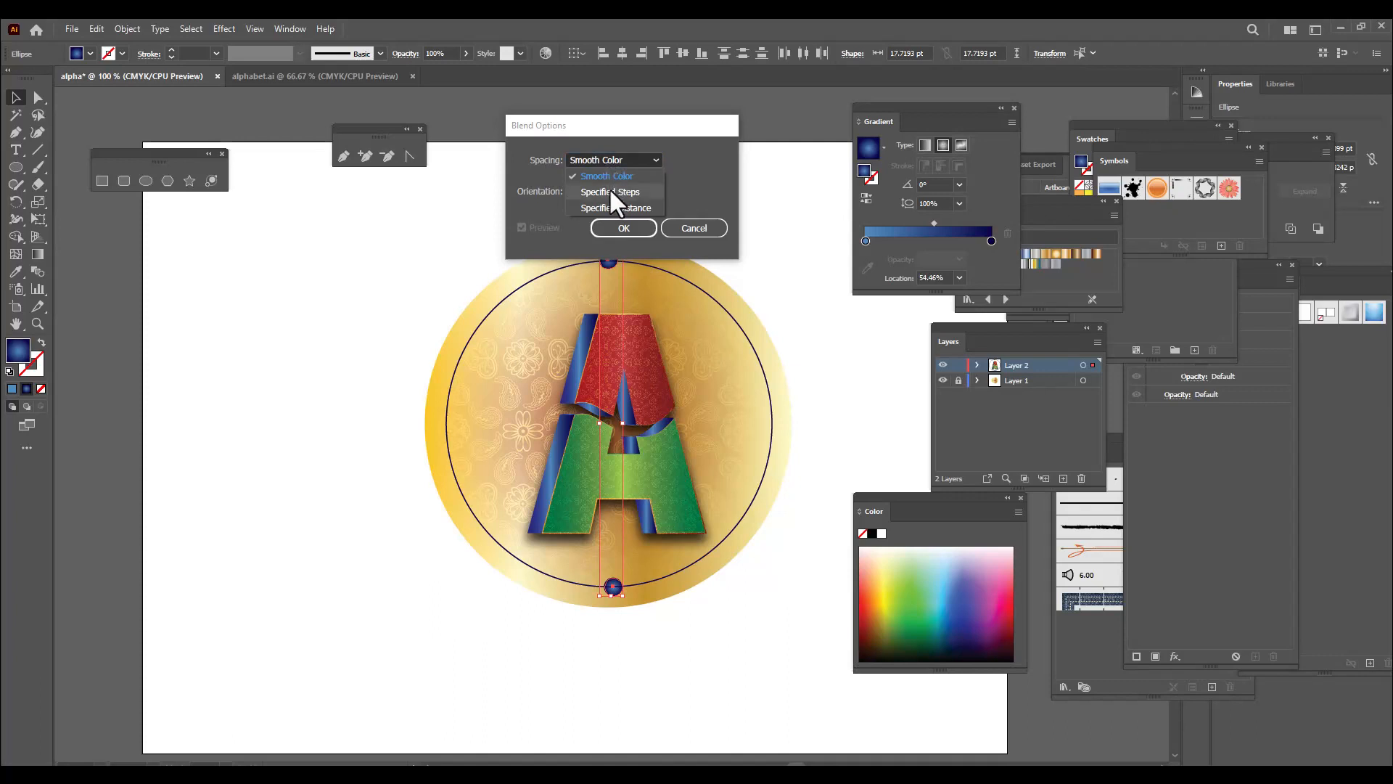
click(608, 191)
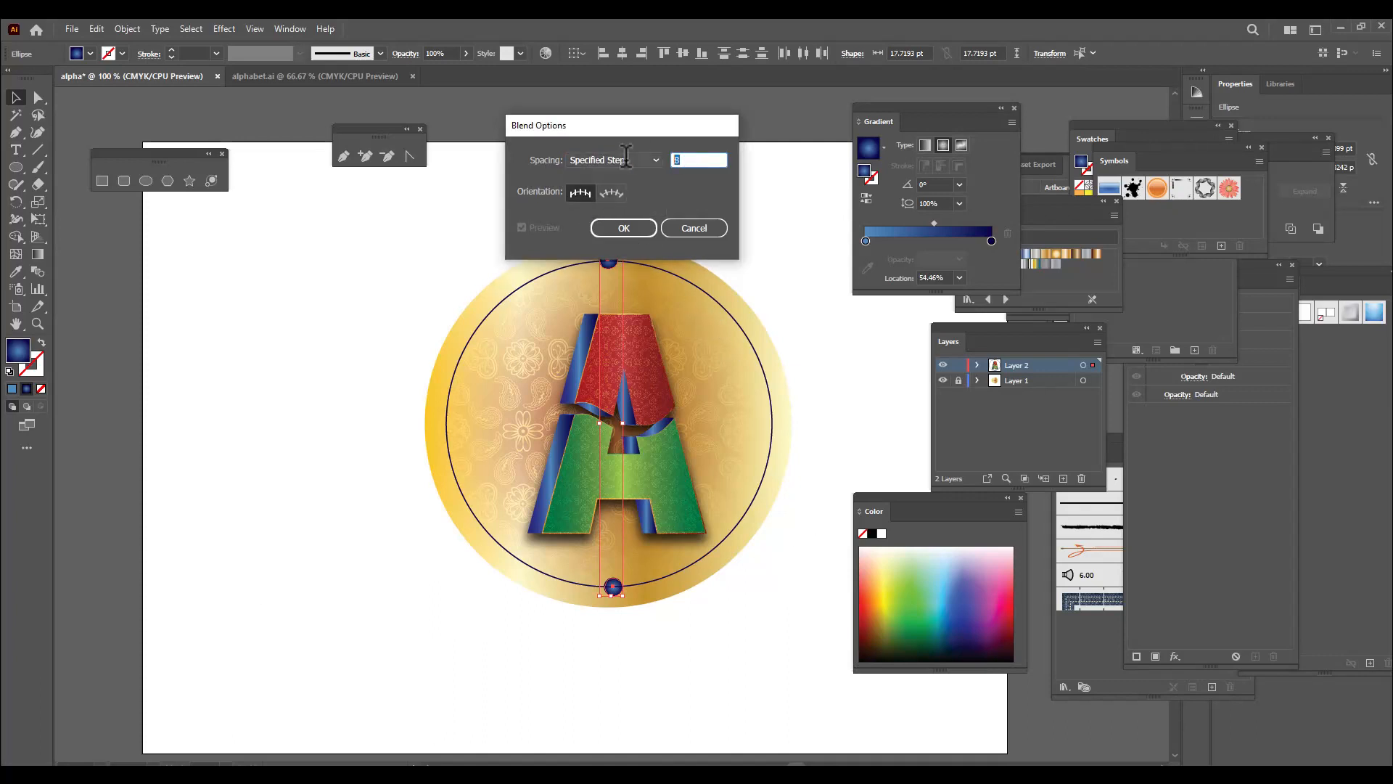
text(25)
click(619, 228)
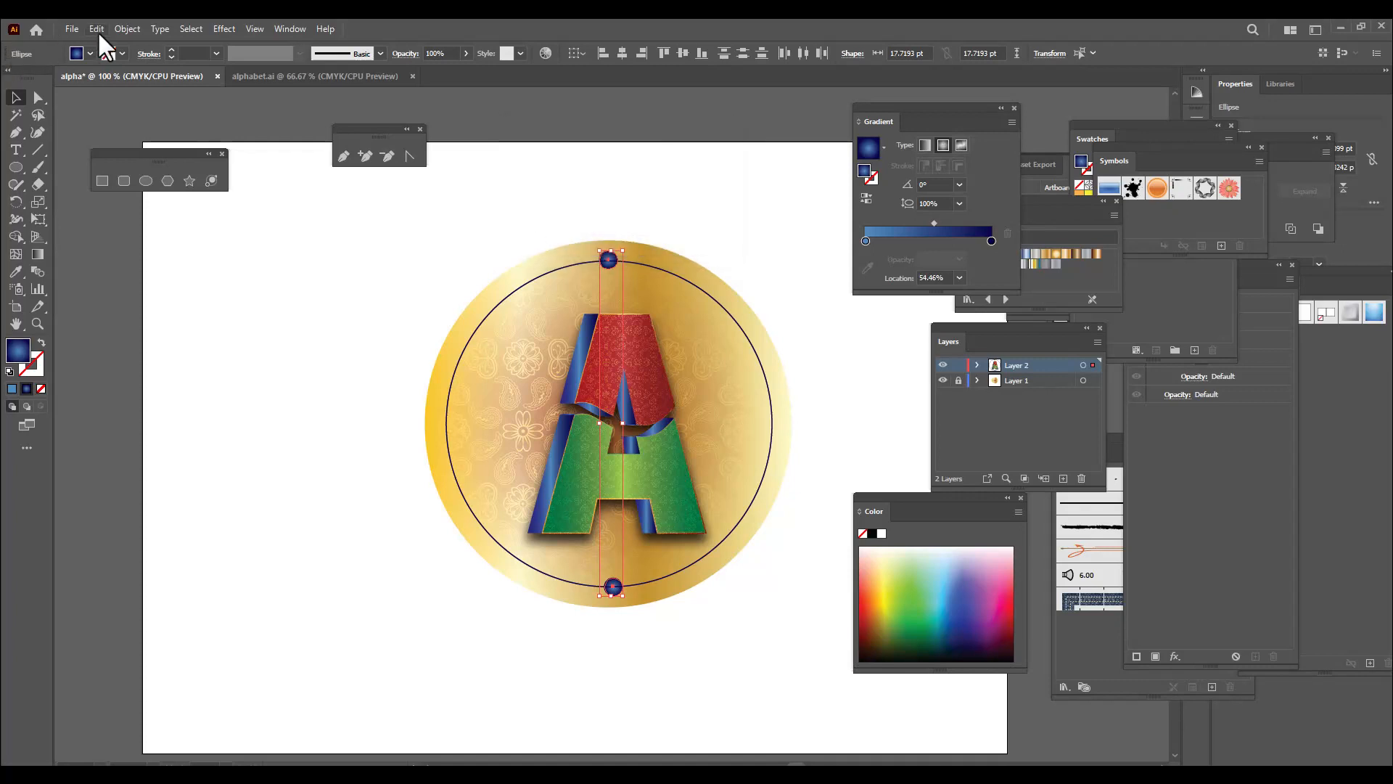
Blend the two small circles and replace the blend's spine with the large ring circle
click(125, 29)
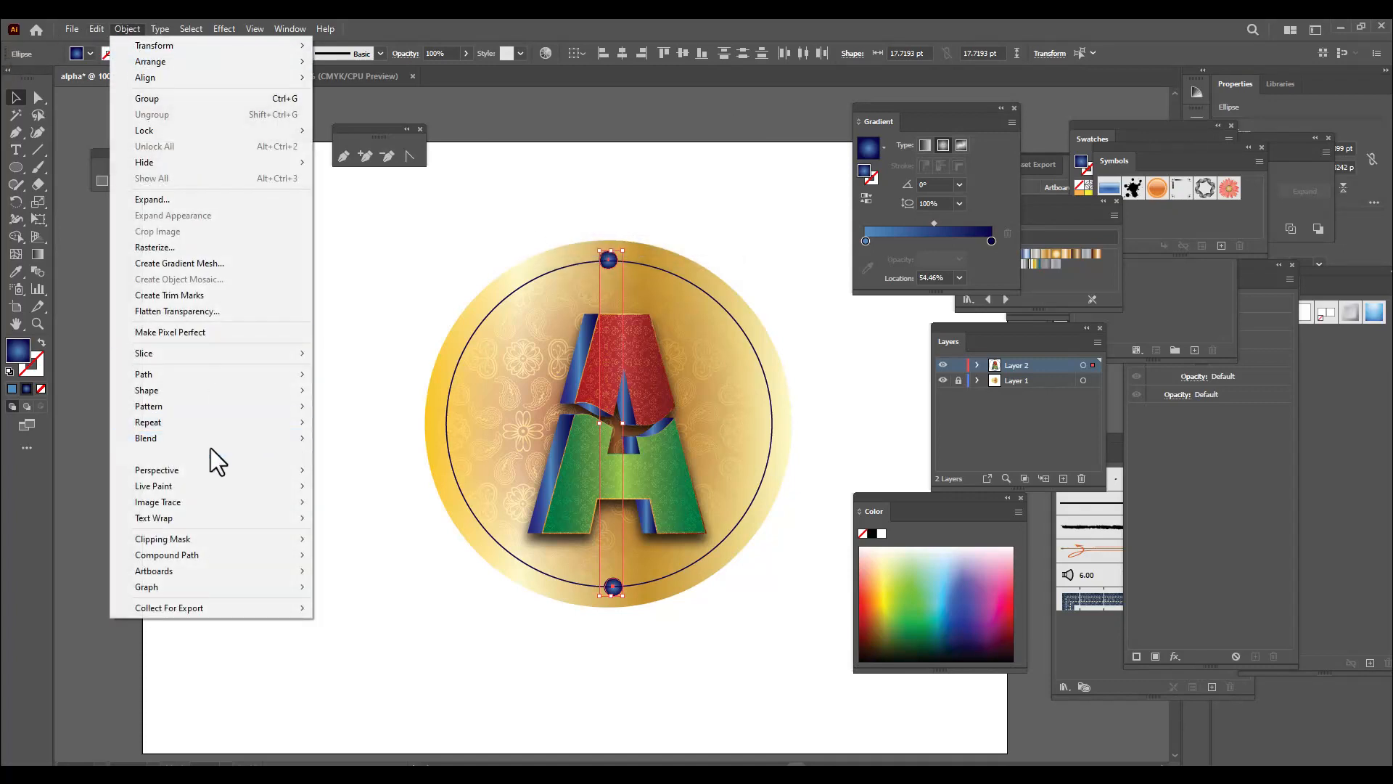
mouse_move(190, 441)
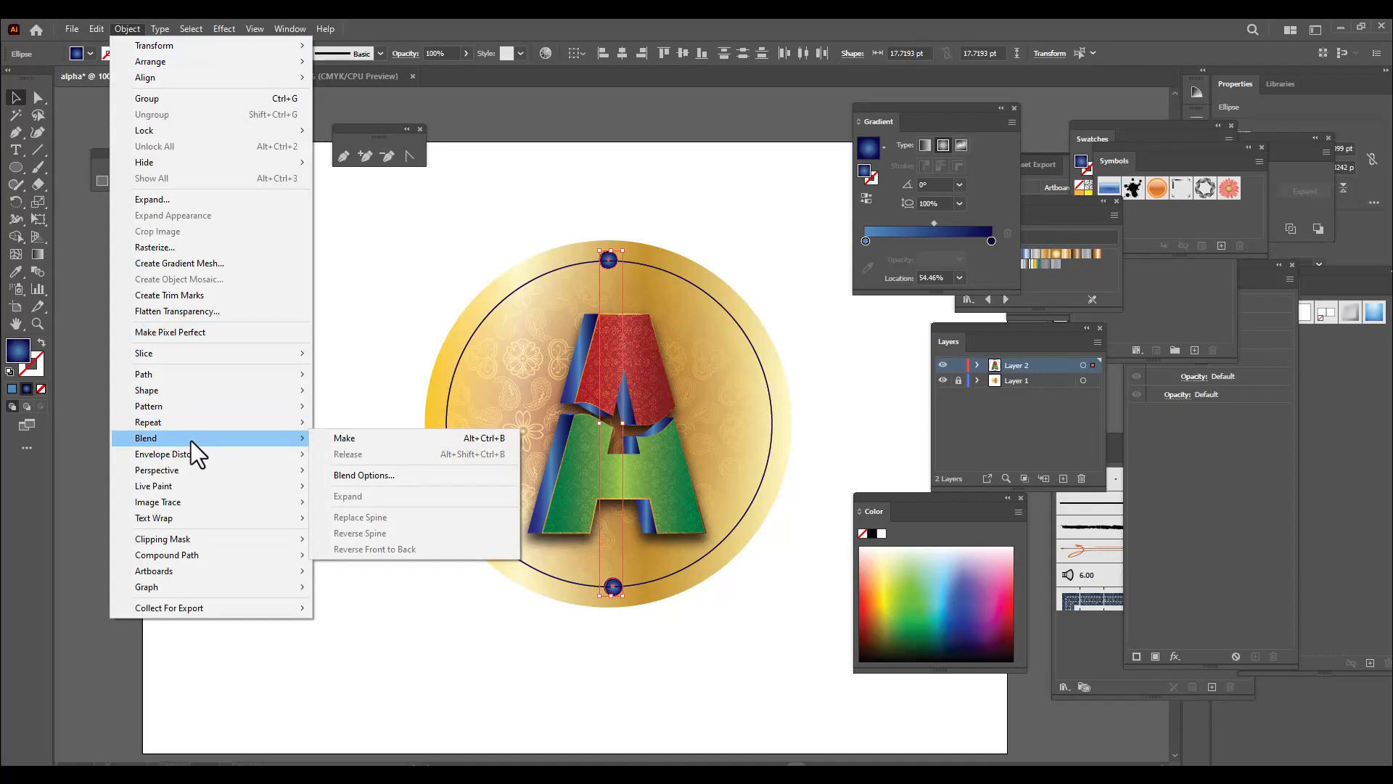
click(386, 439)
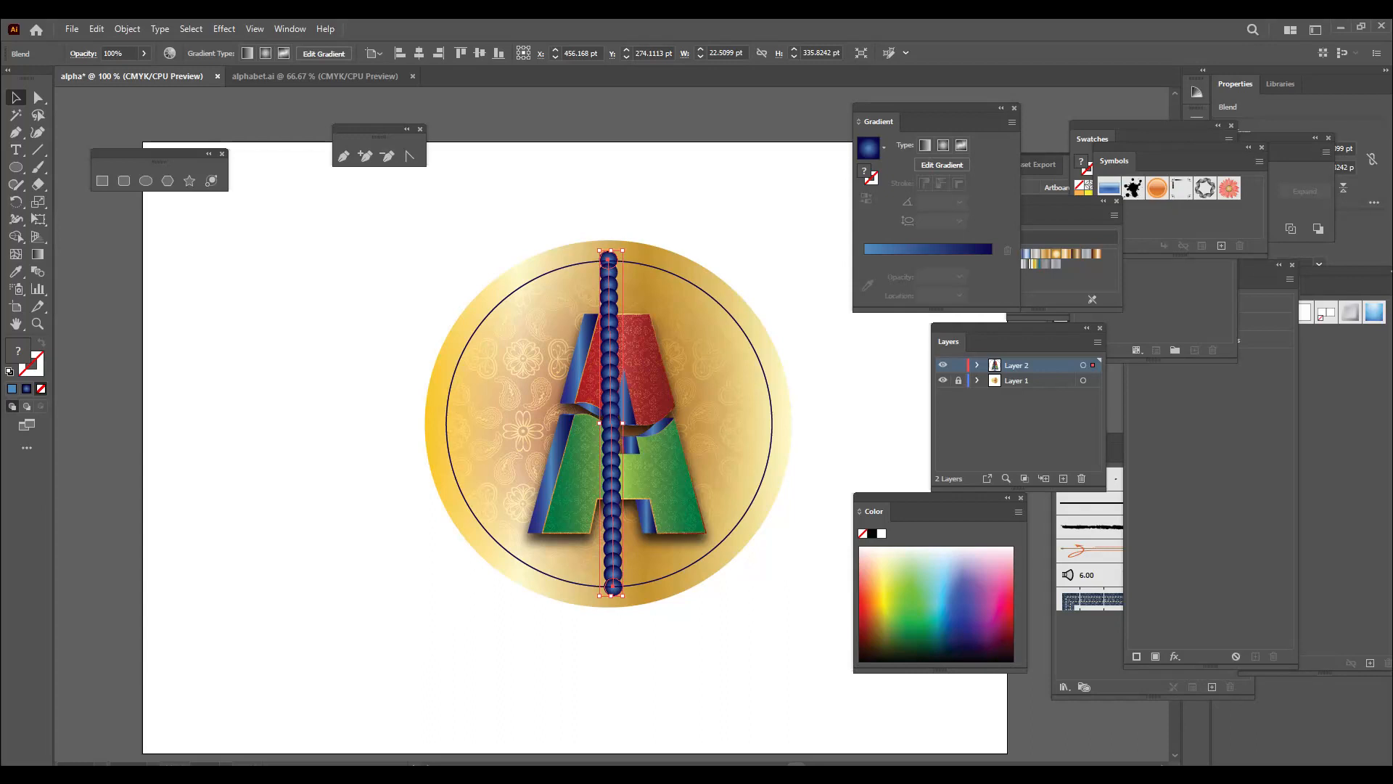
shift+click(765, 385)
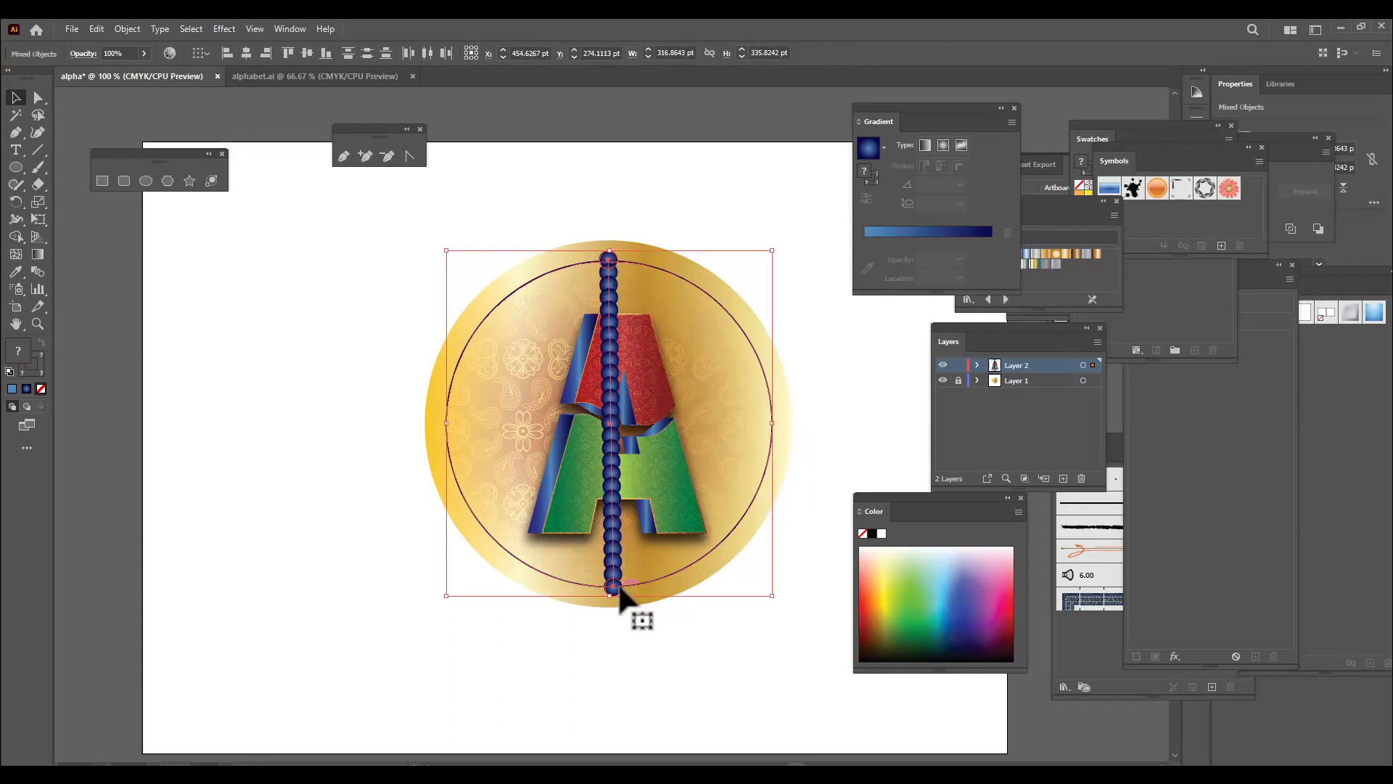
click(123, 29)
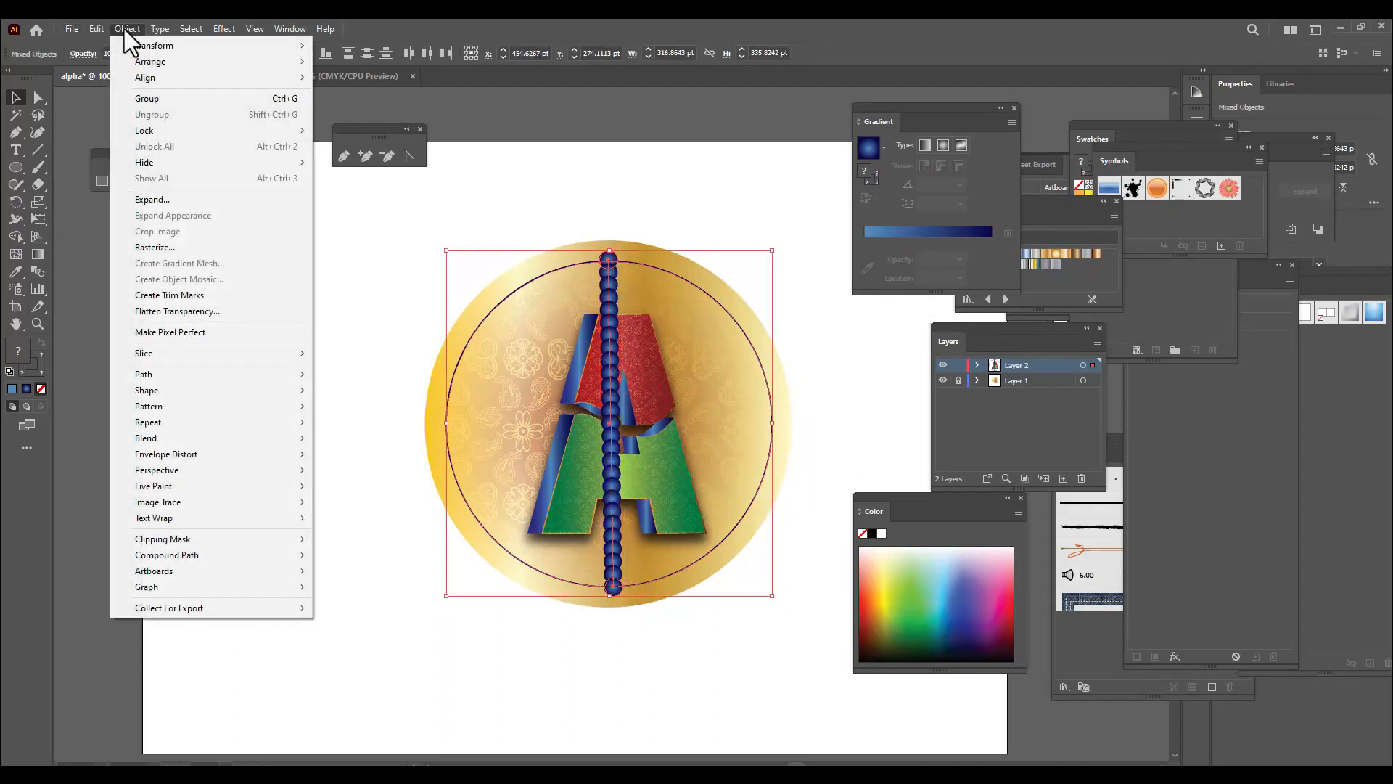
mouse_move(243, 441)
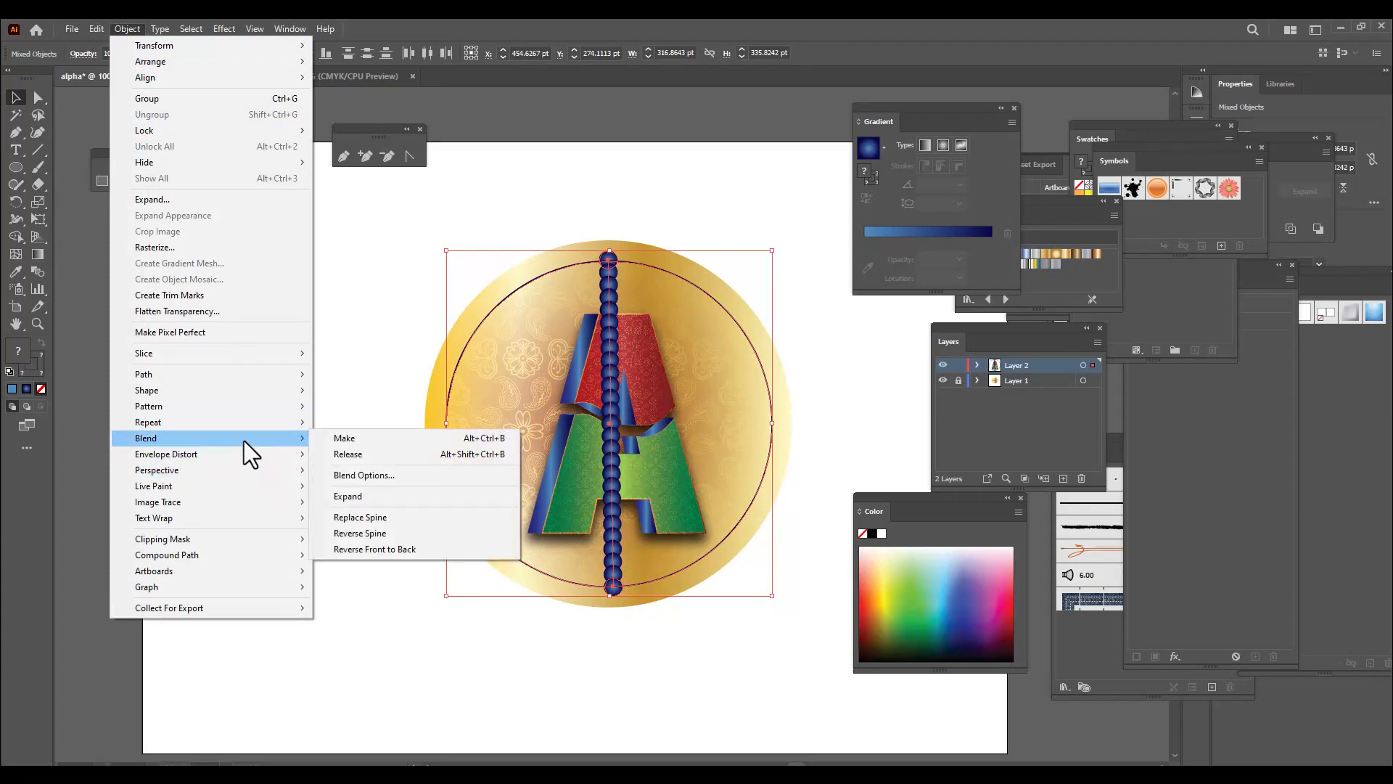
click(390, 517)
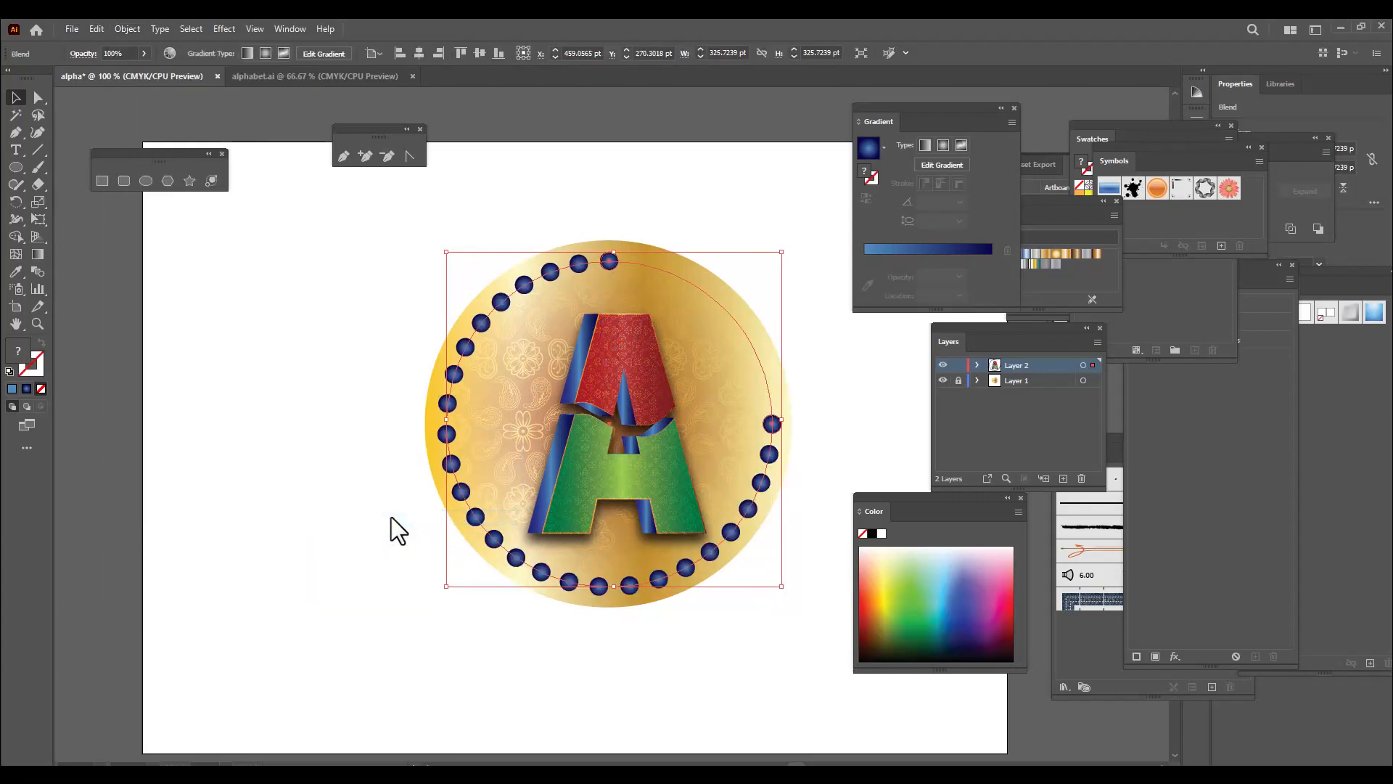
Undo the spine replacement and the blend of the two small circles
click(277, 429)
key(ctrl+z)
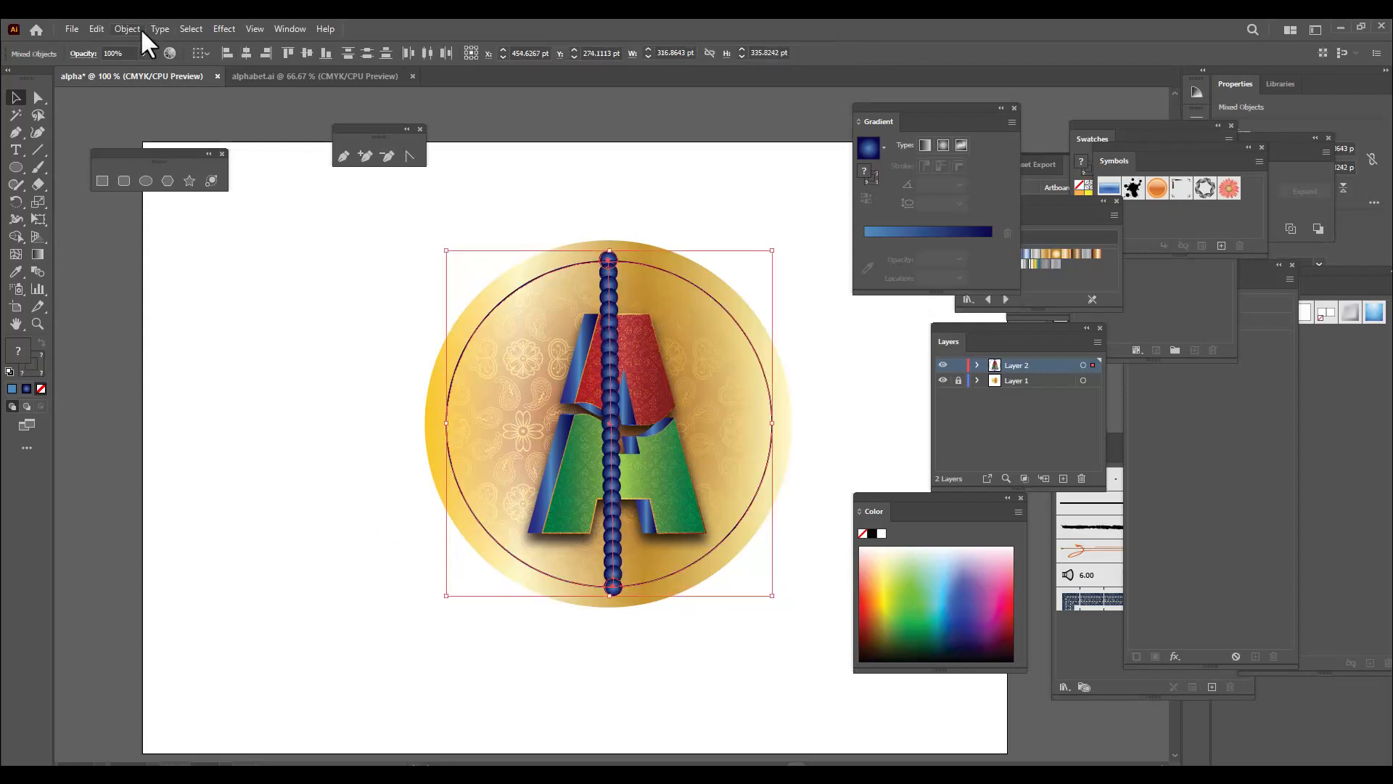
key(ctrl+z)
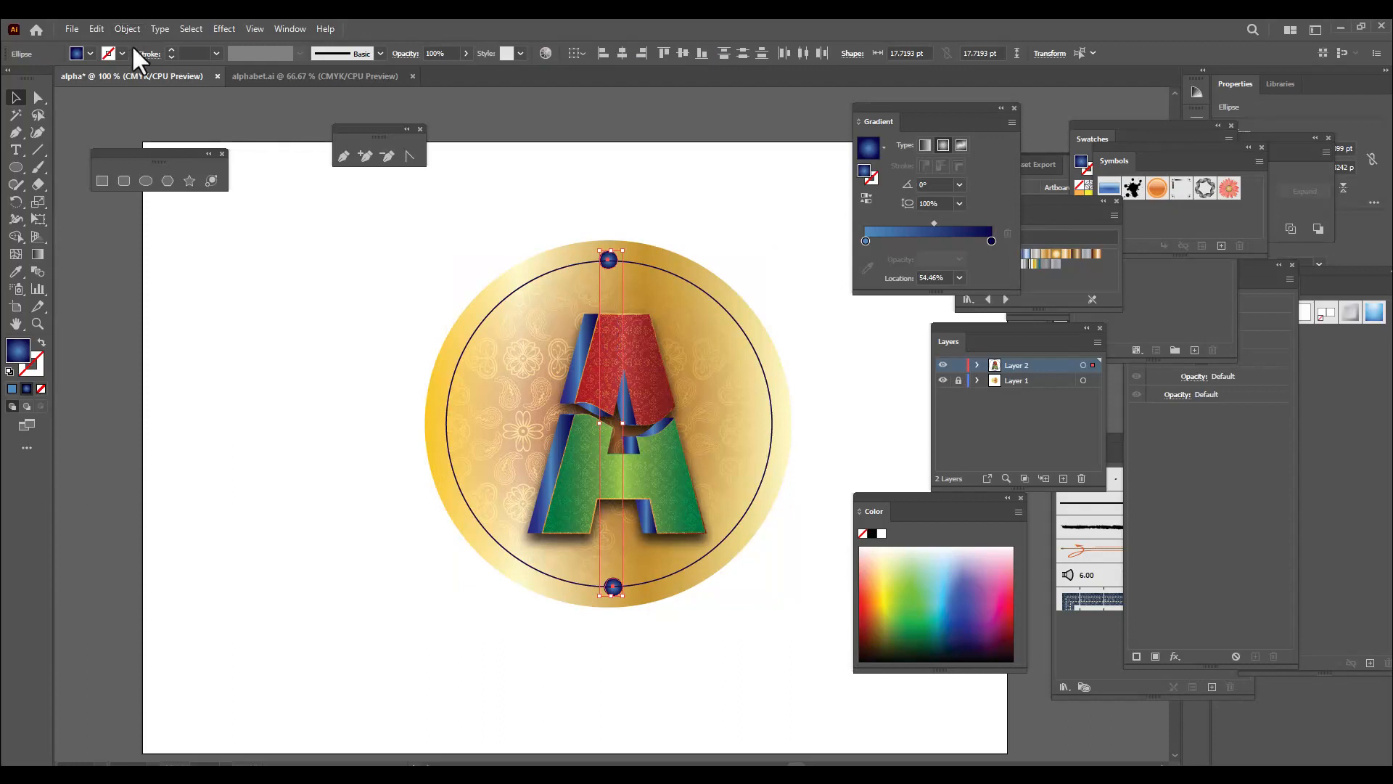
Set the blend's specified steps to 50 and blend the two small blue circles
click(128, 30)
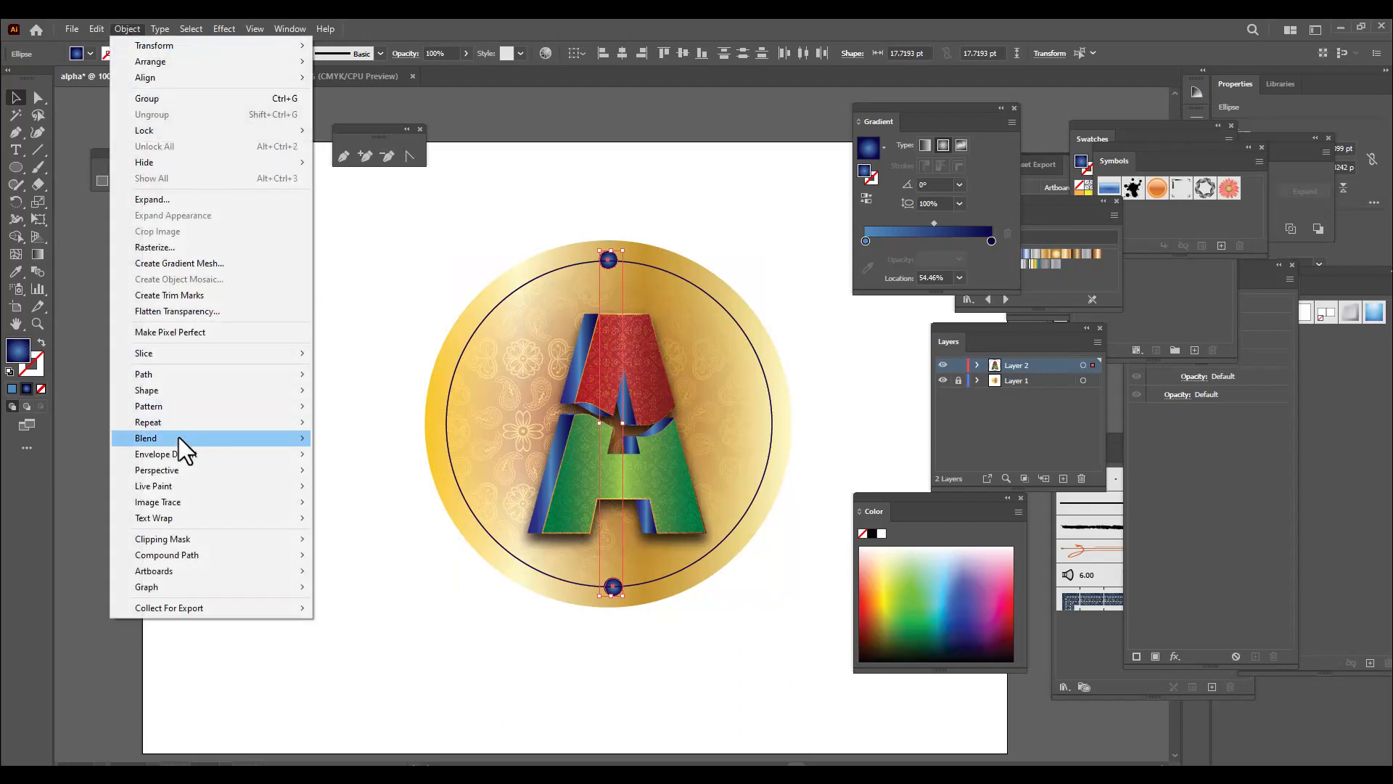
mouse_move(178, 437)
click(456, 476)
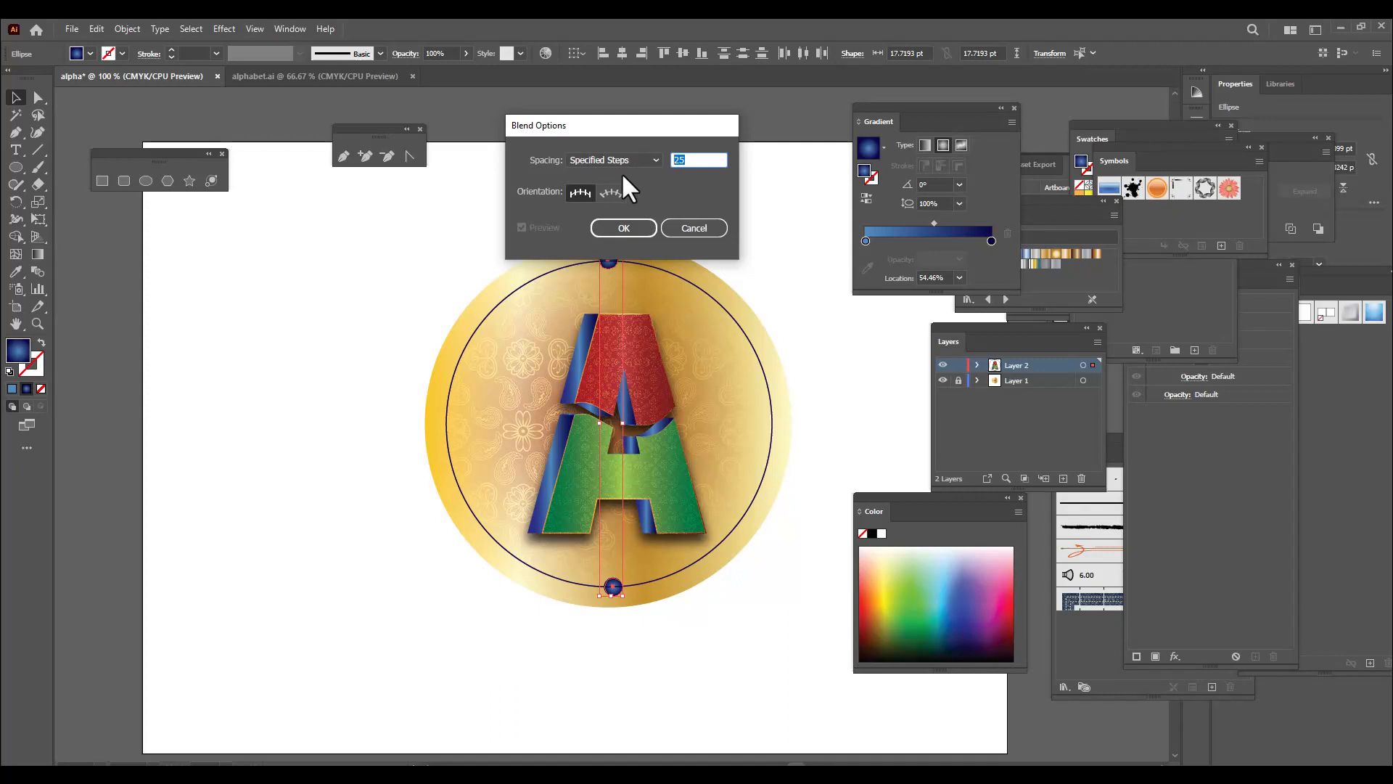
text(5)
click(633, 226)
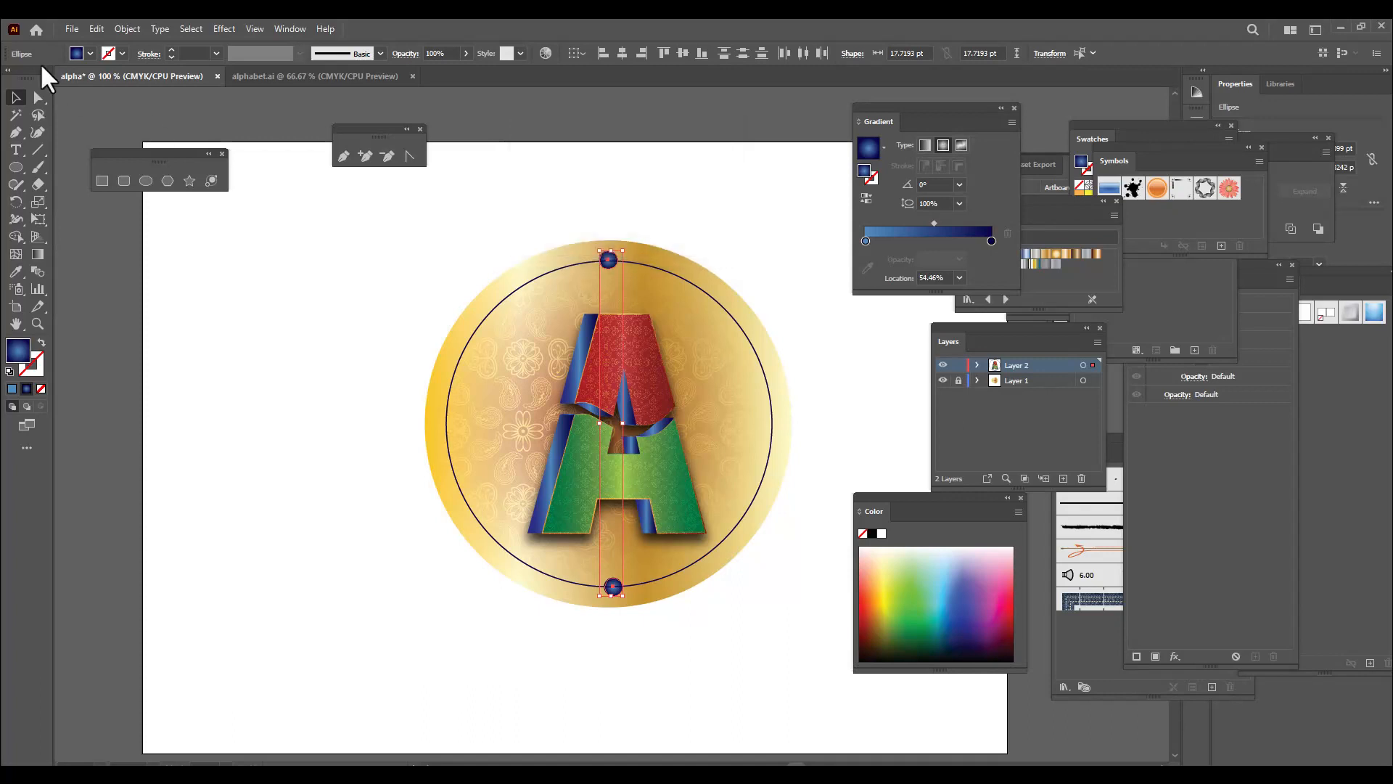
click(123, 29)
mouse_move(177, 438)
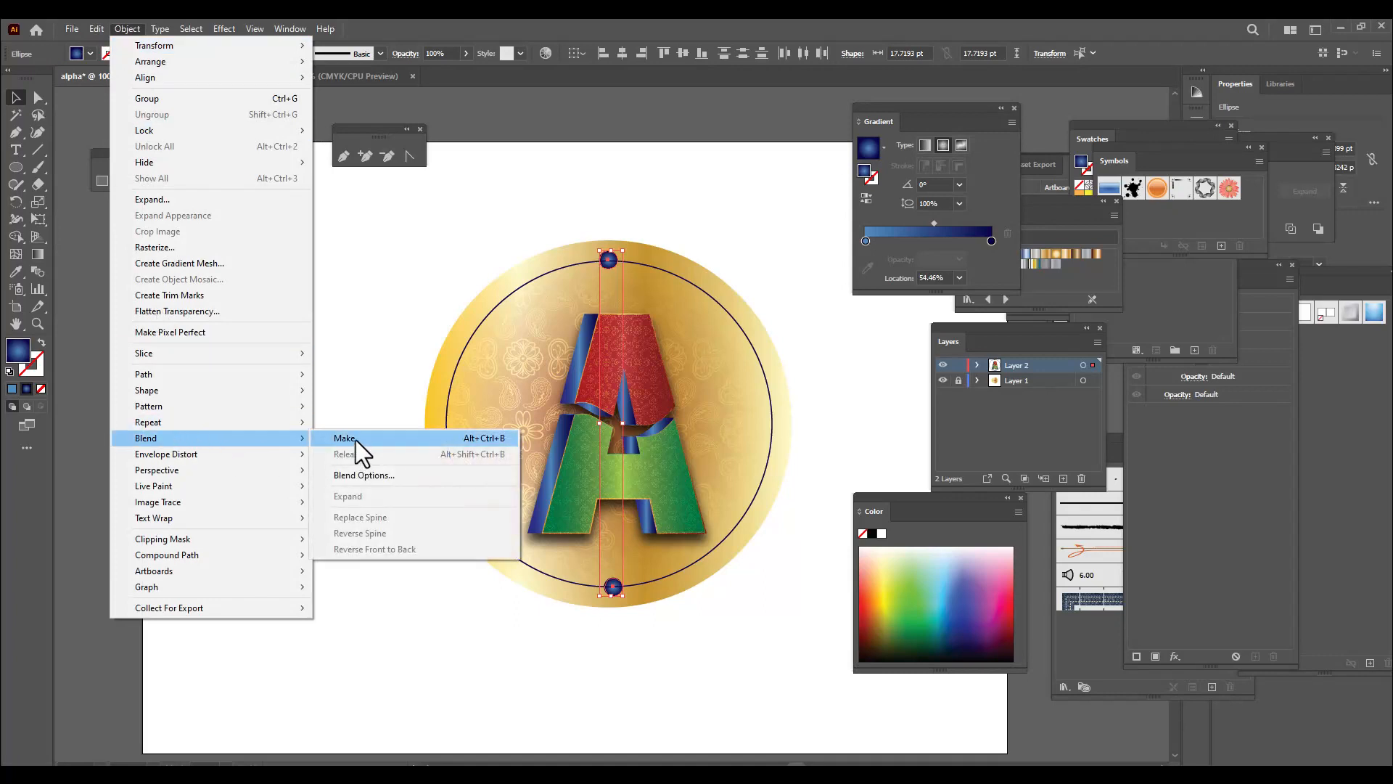
click(355, 439)
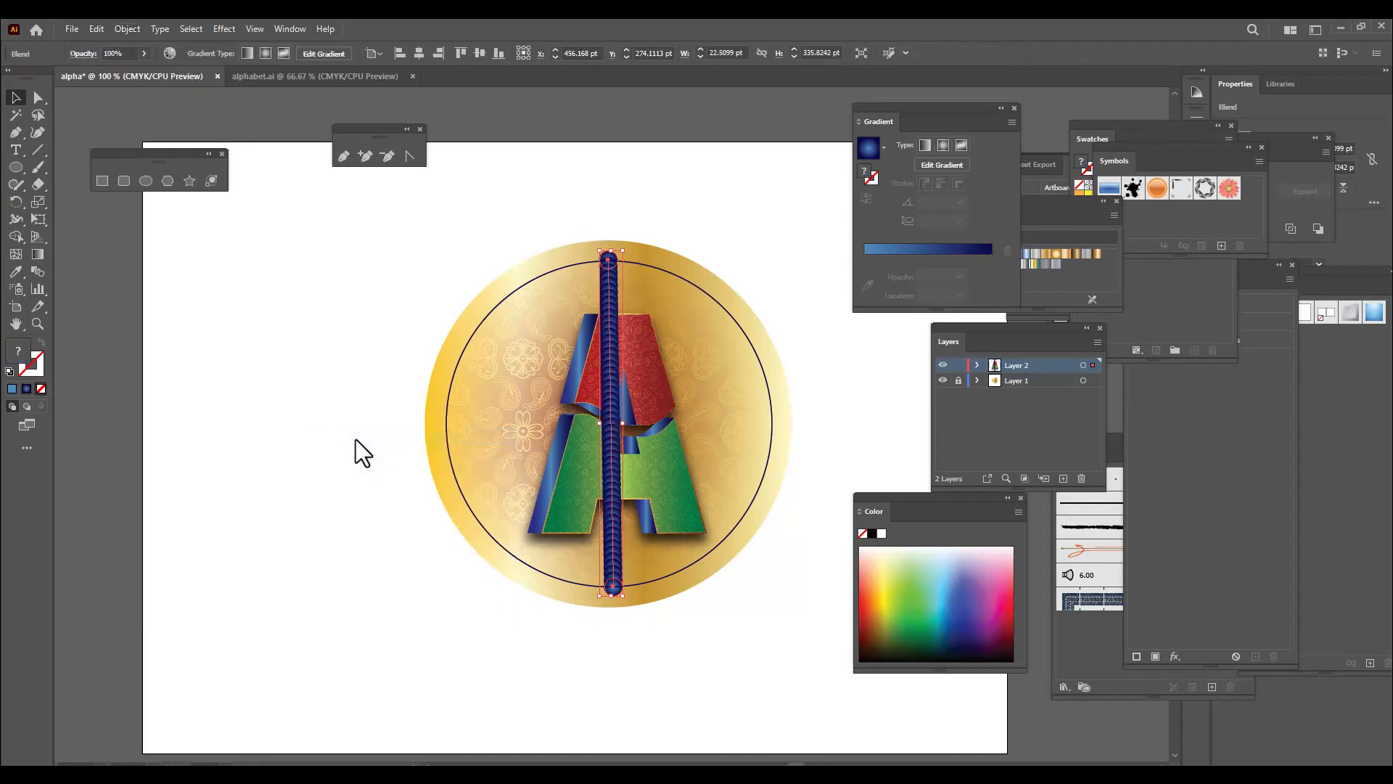
Replace the blend's spine with the large ring circle
shift+click(760, 363)
click(121, 28)
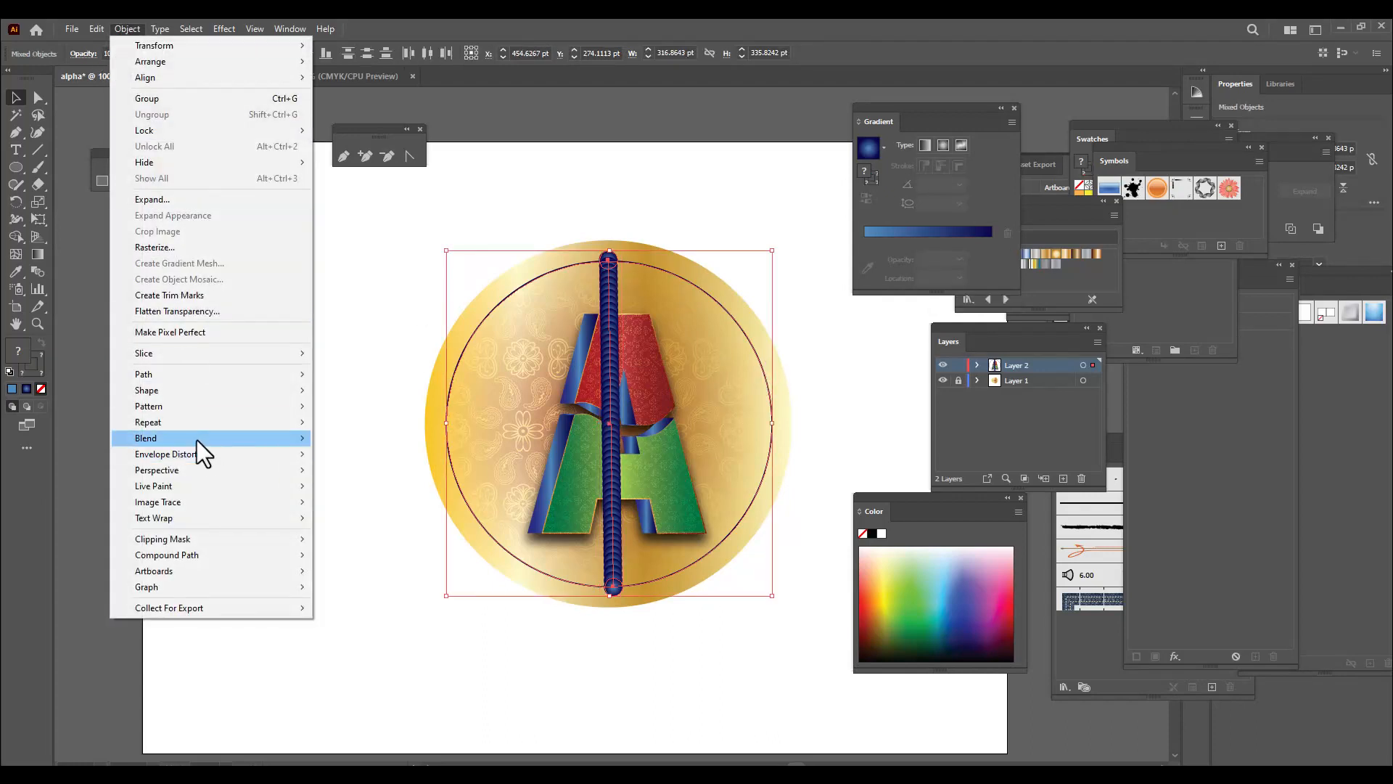
mouse_move(198, 440)
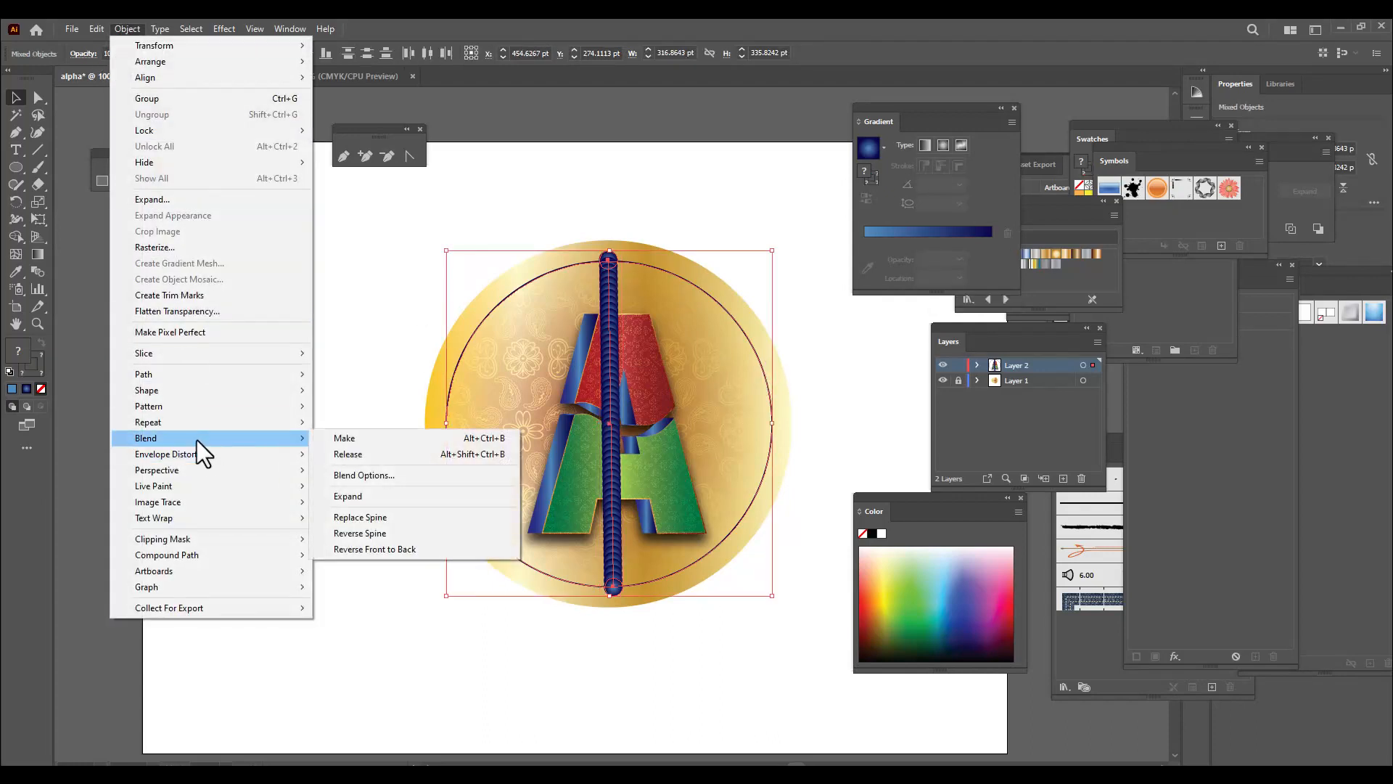
click(389, 516)
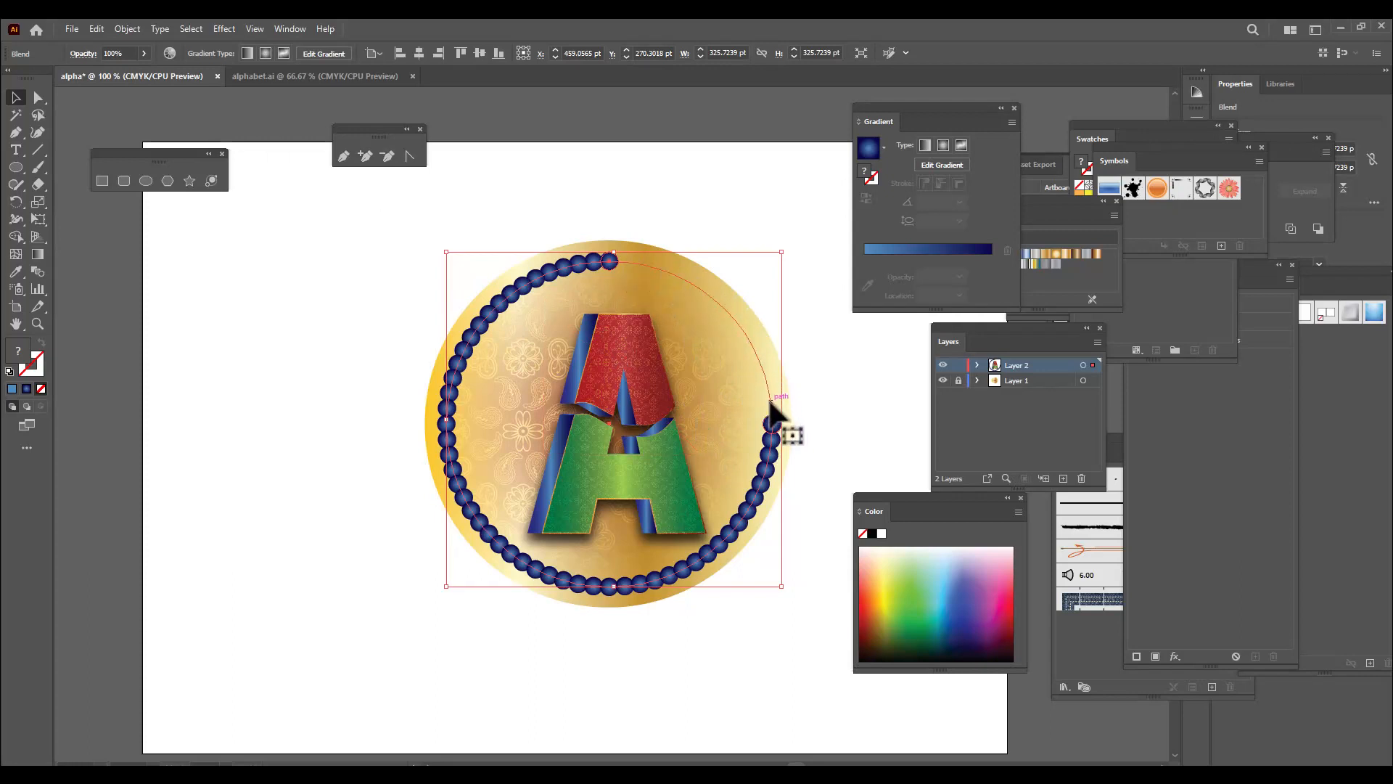
Add an anchor point to the blend's spine just above the ring's rightmost point, spreading the circles around the full ring, and deselect it
click(364, 156)
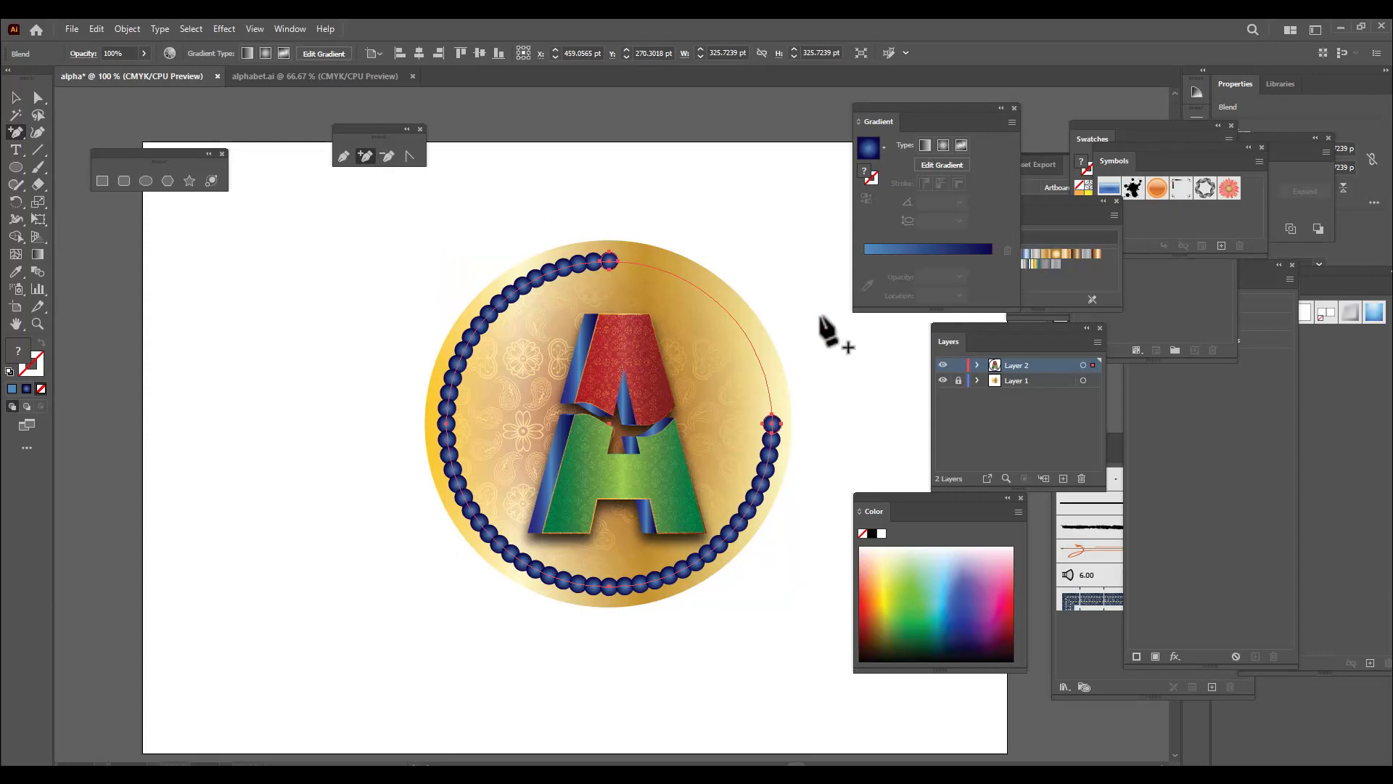
click(770, 397)
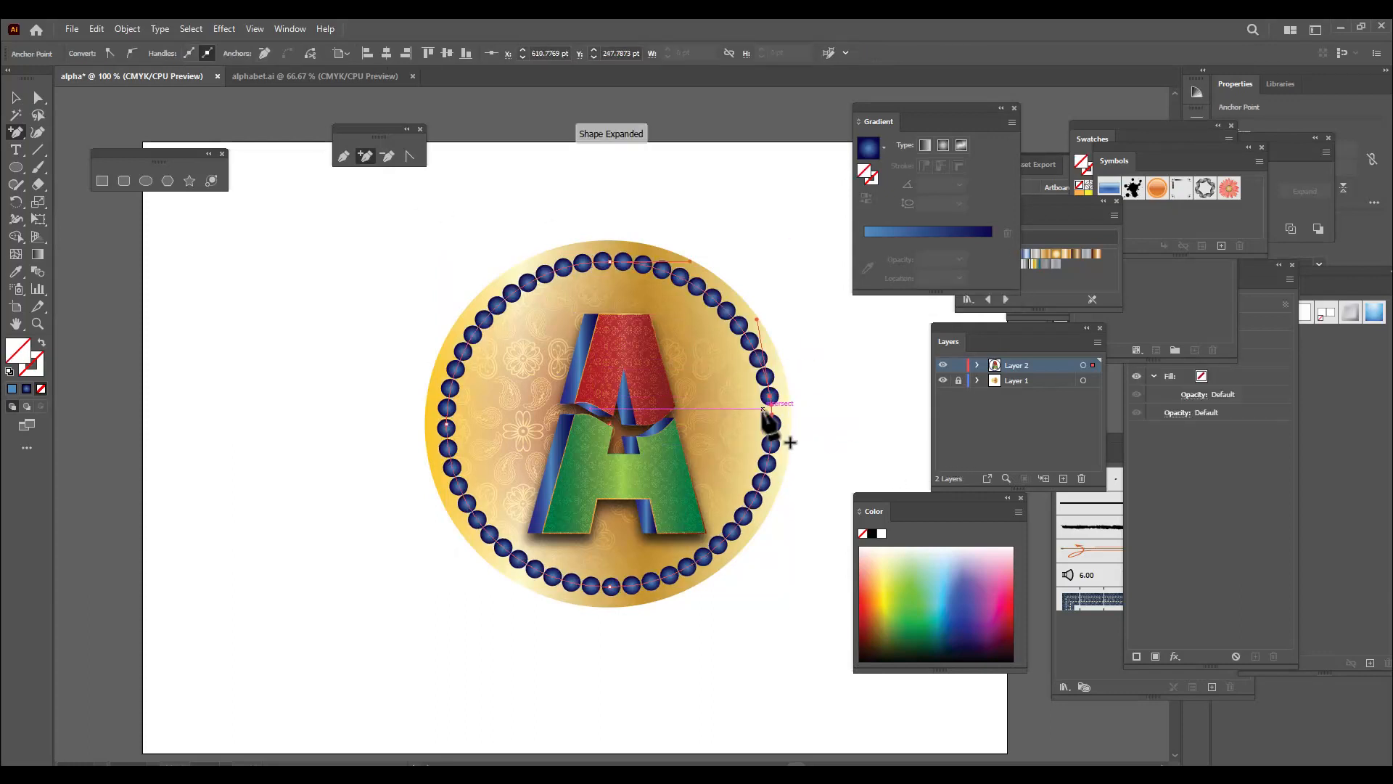
key(ctrl+z)
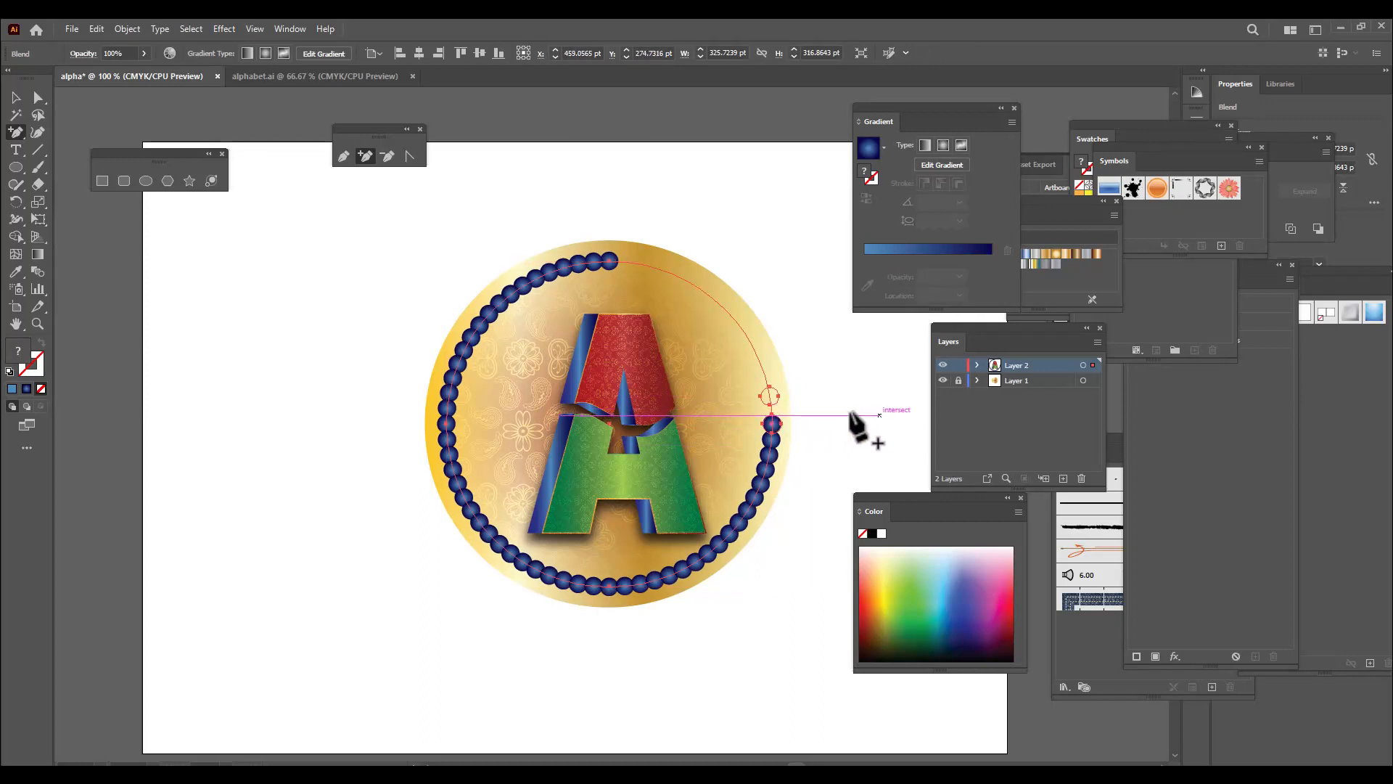
click(770, 398)
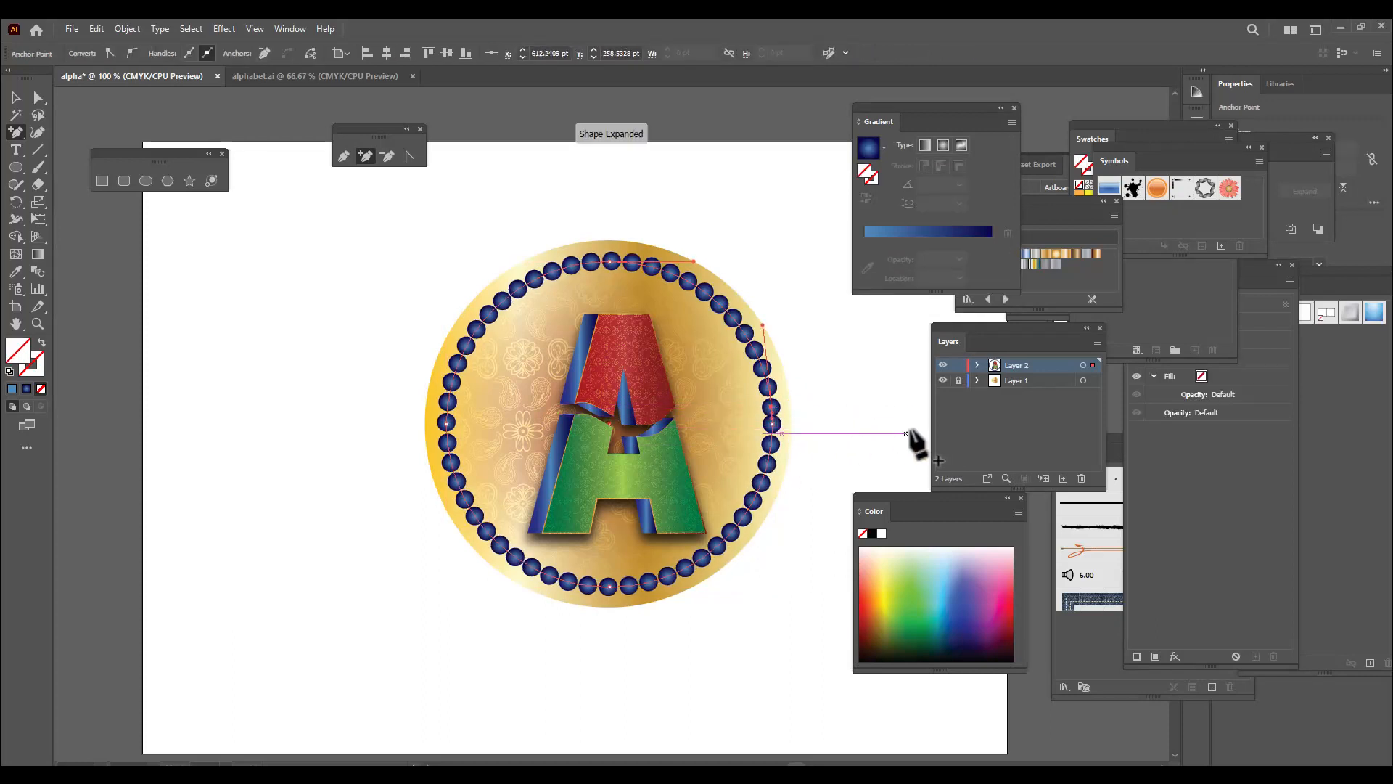
key(ctrl+z)
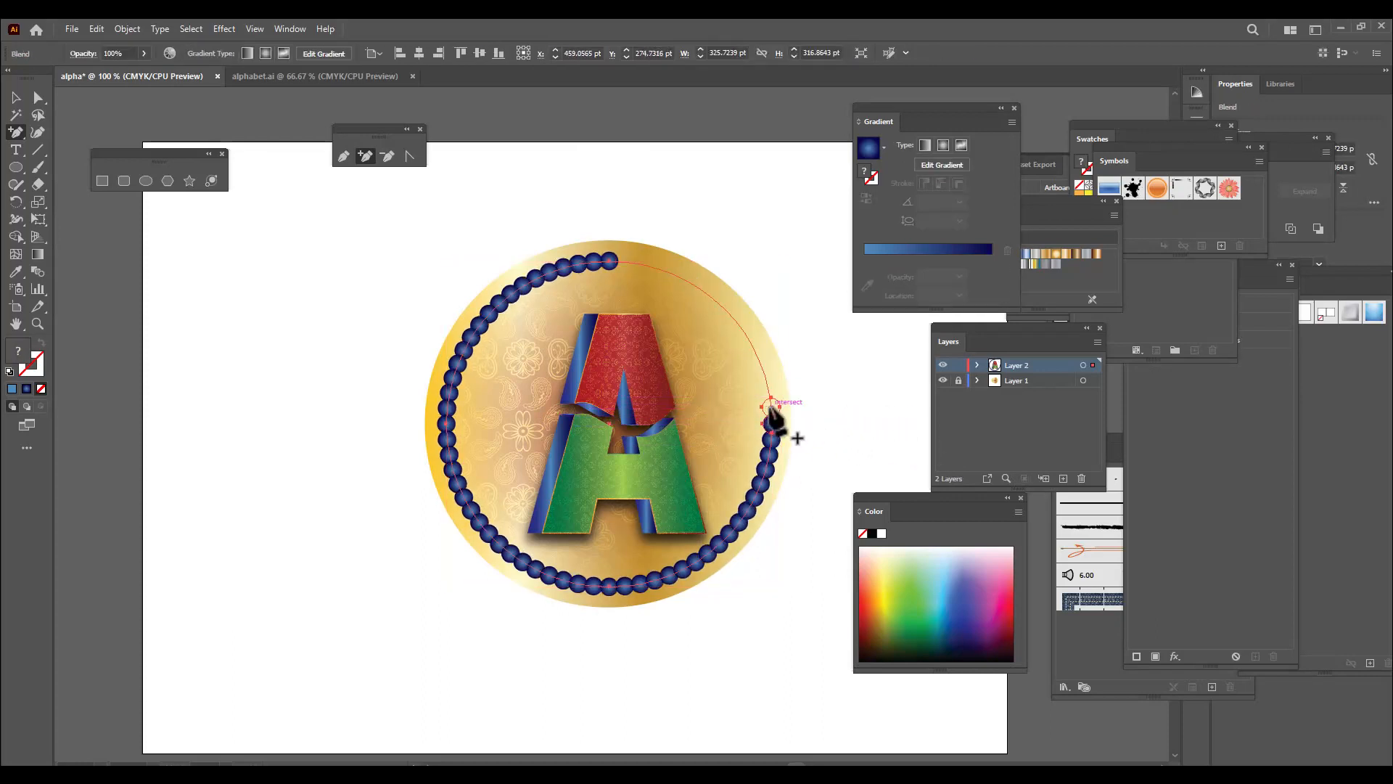
click(770, 400)
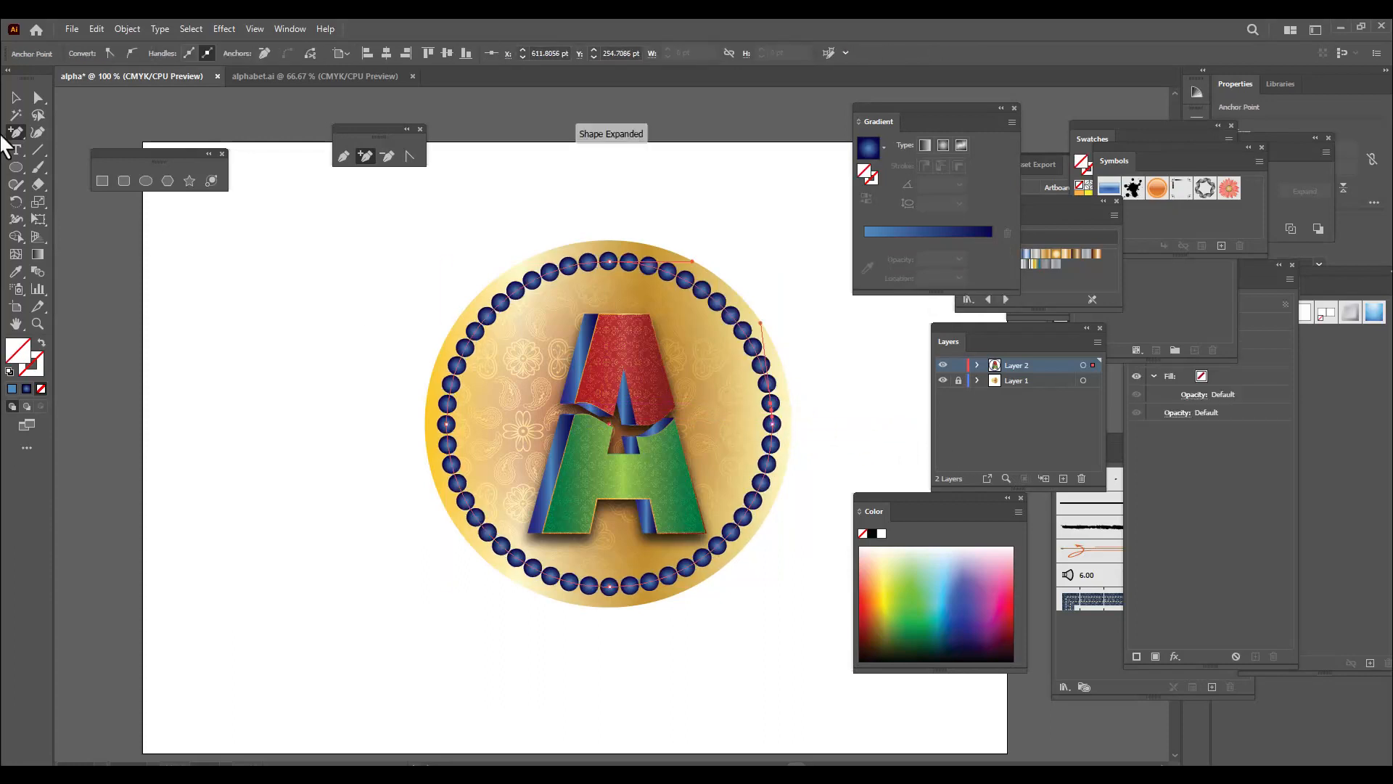
click(16, 98)
click(334, 348)
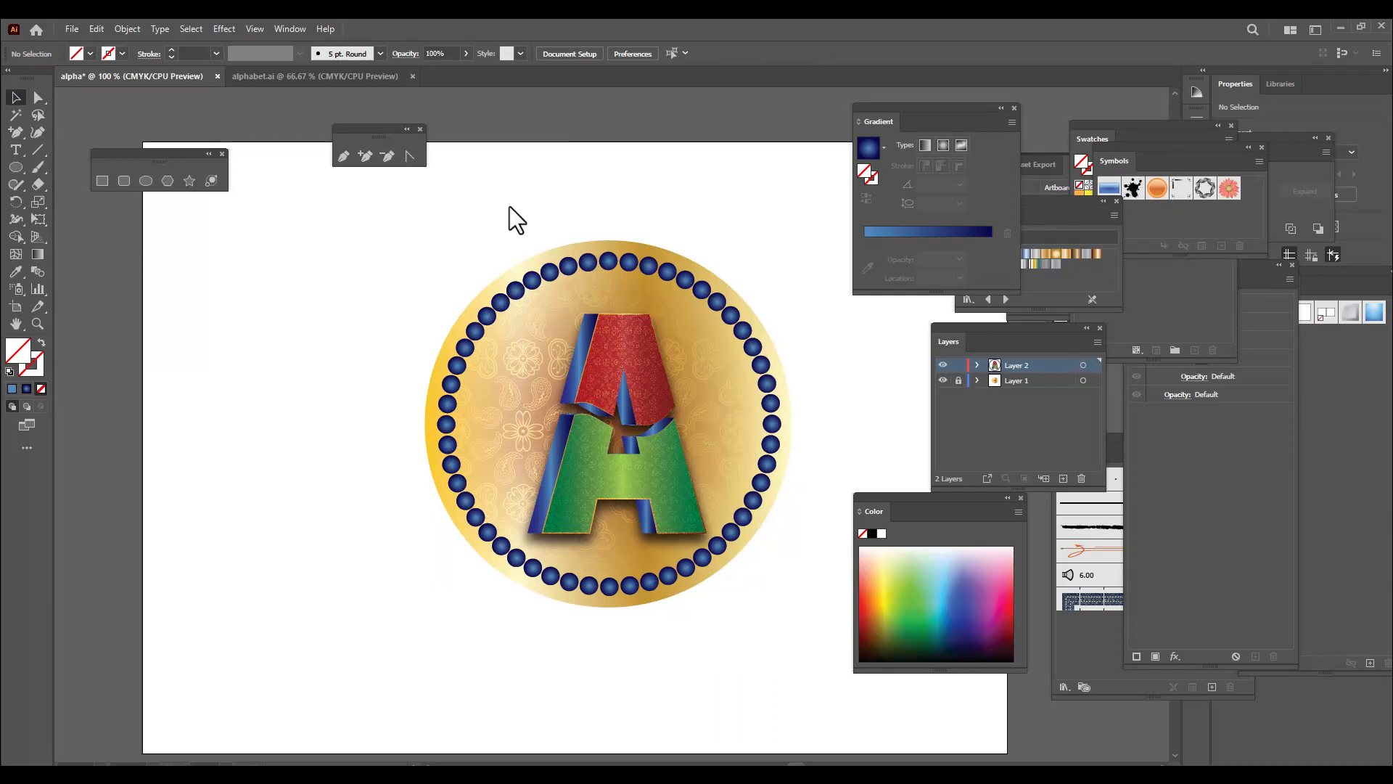
Expand the blended ring of small blue circles with Object and Fill enabled, then deselect and reselect the expanded ring
click(715, 301)
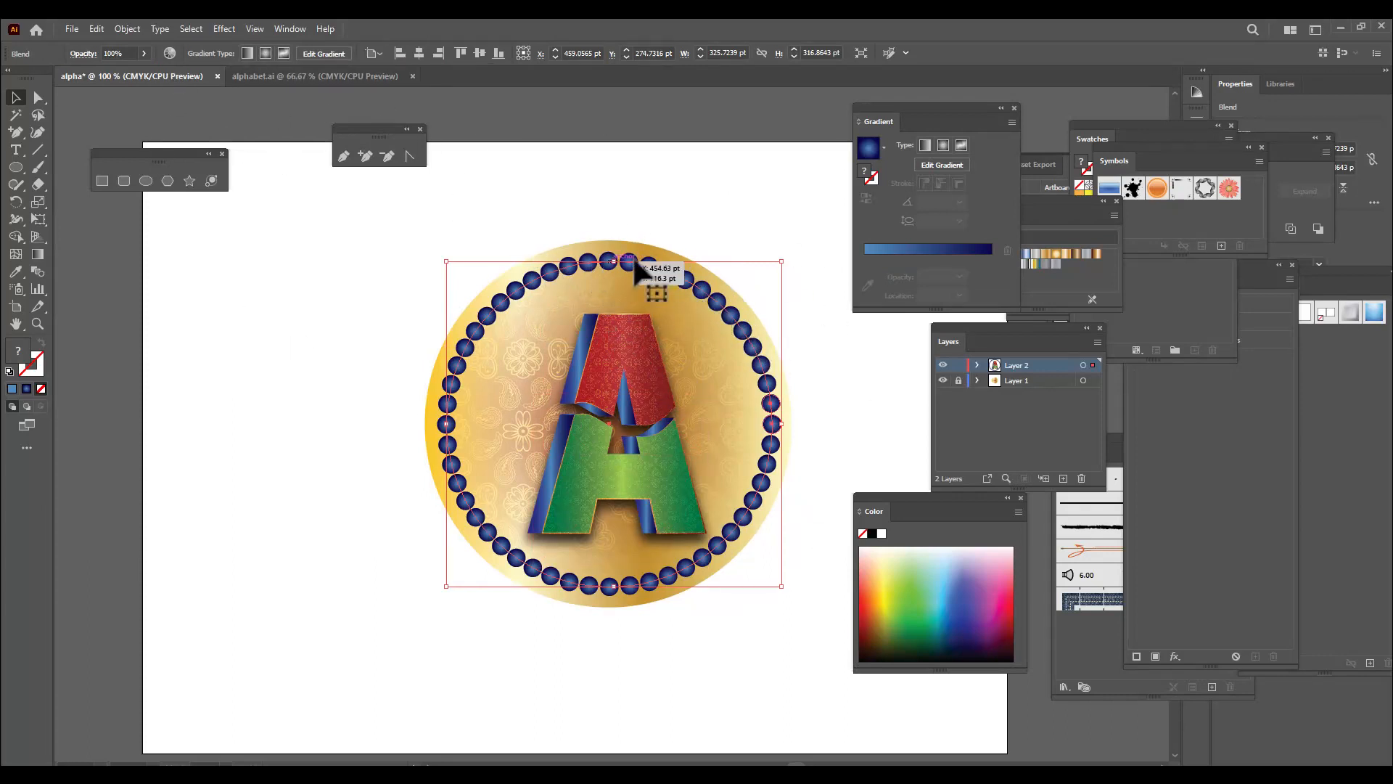
click(128, 28)
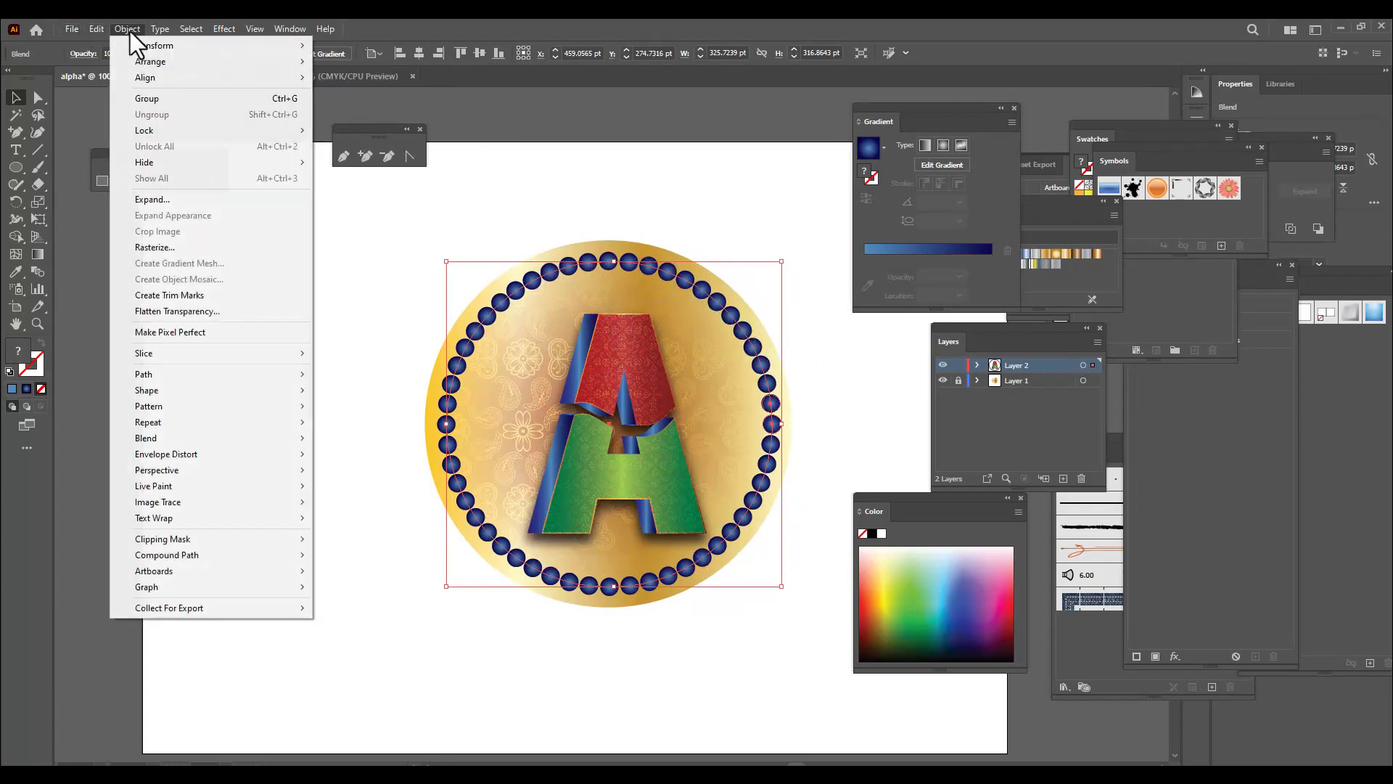
click(165, 198)
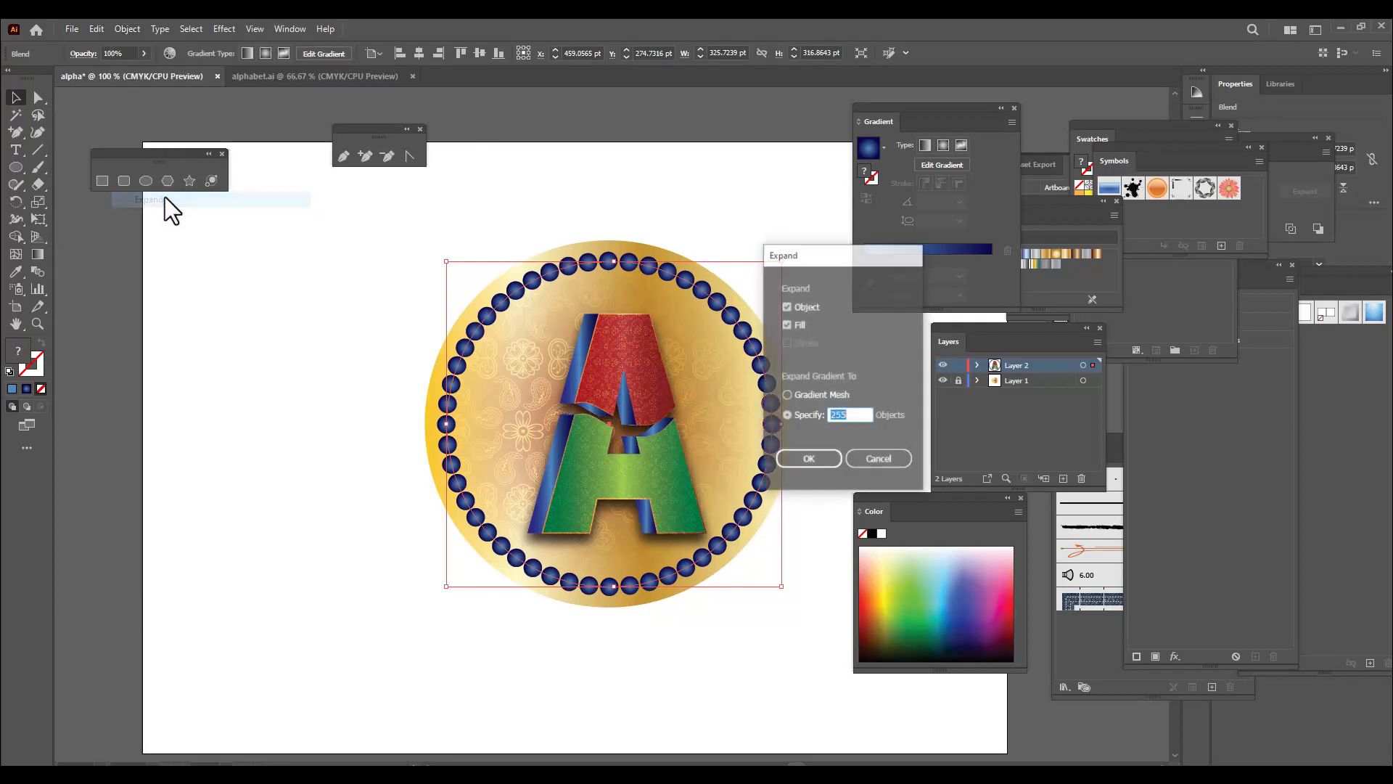
click(805, 450)
click(645, 172)
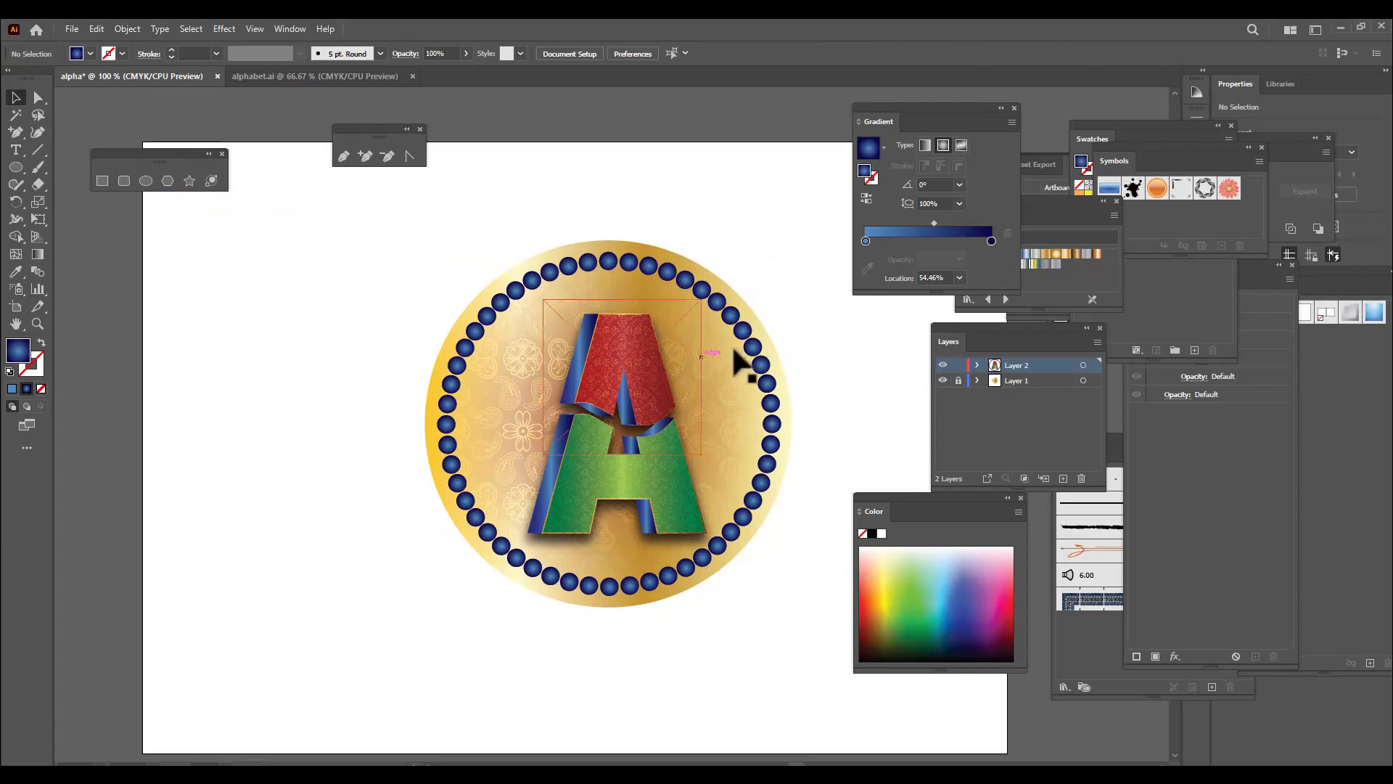
click(756, 358)
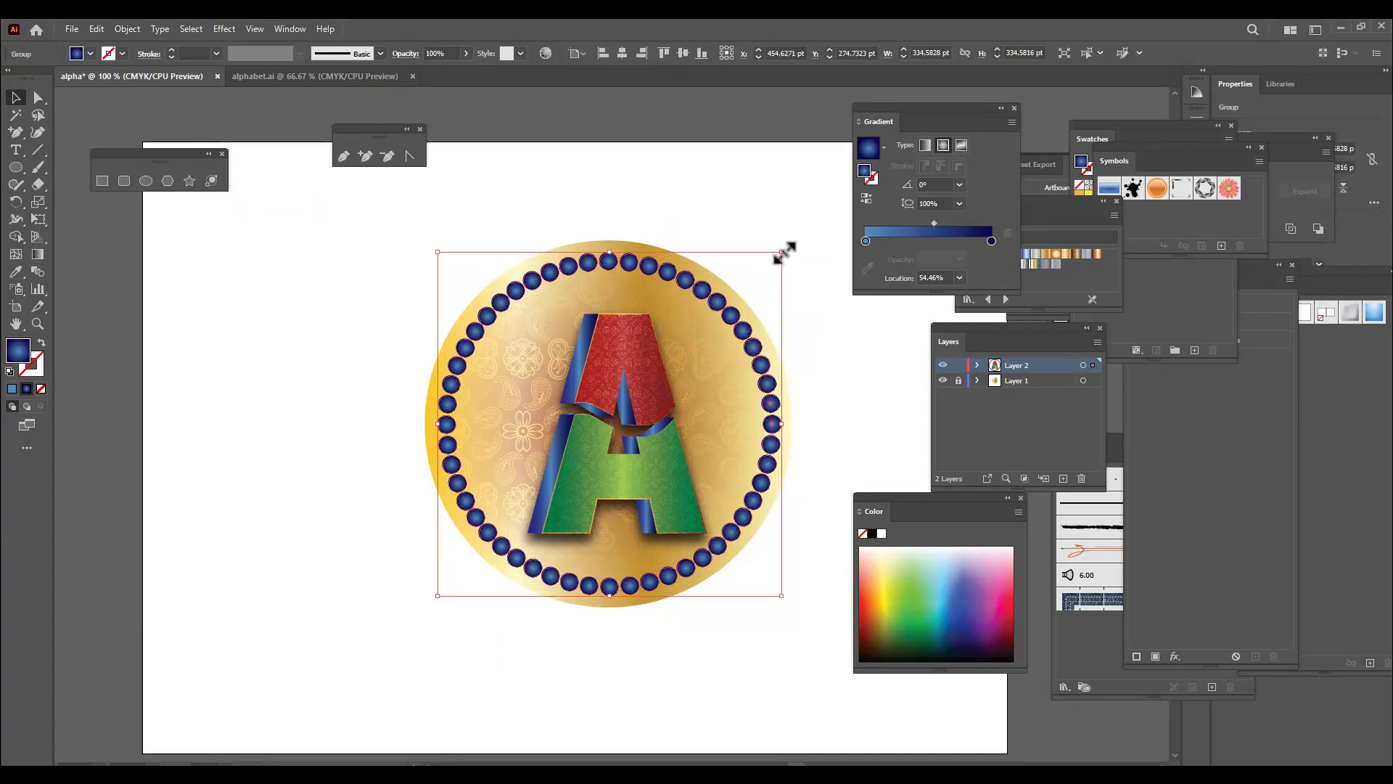
Scale the letter A group down proportionally to about 151 pt wide, recentre it inside the ring, and deselect it
click(685, 374)
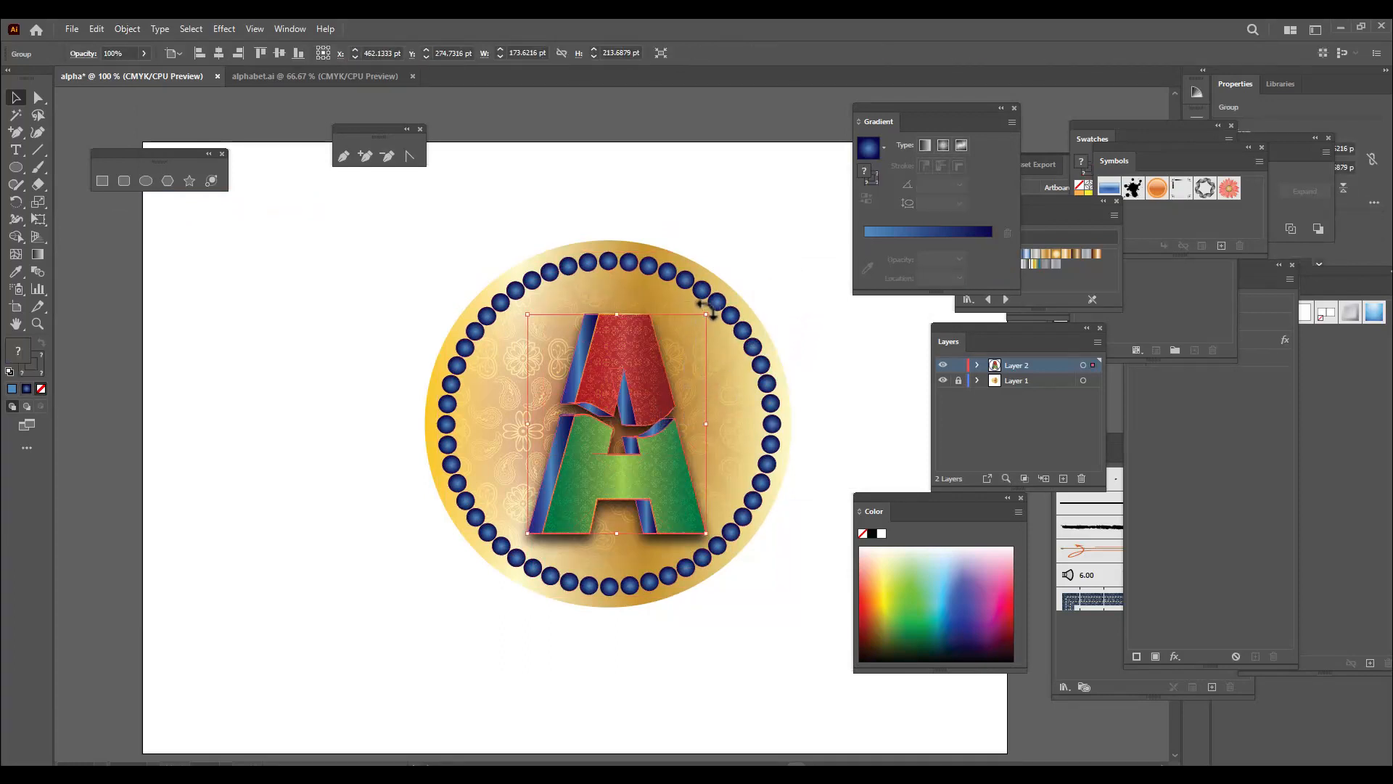
drag(706, 315, 698, 327)
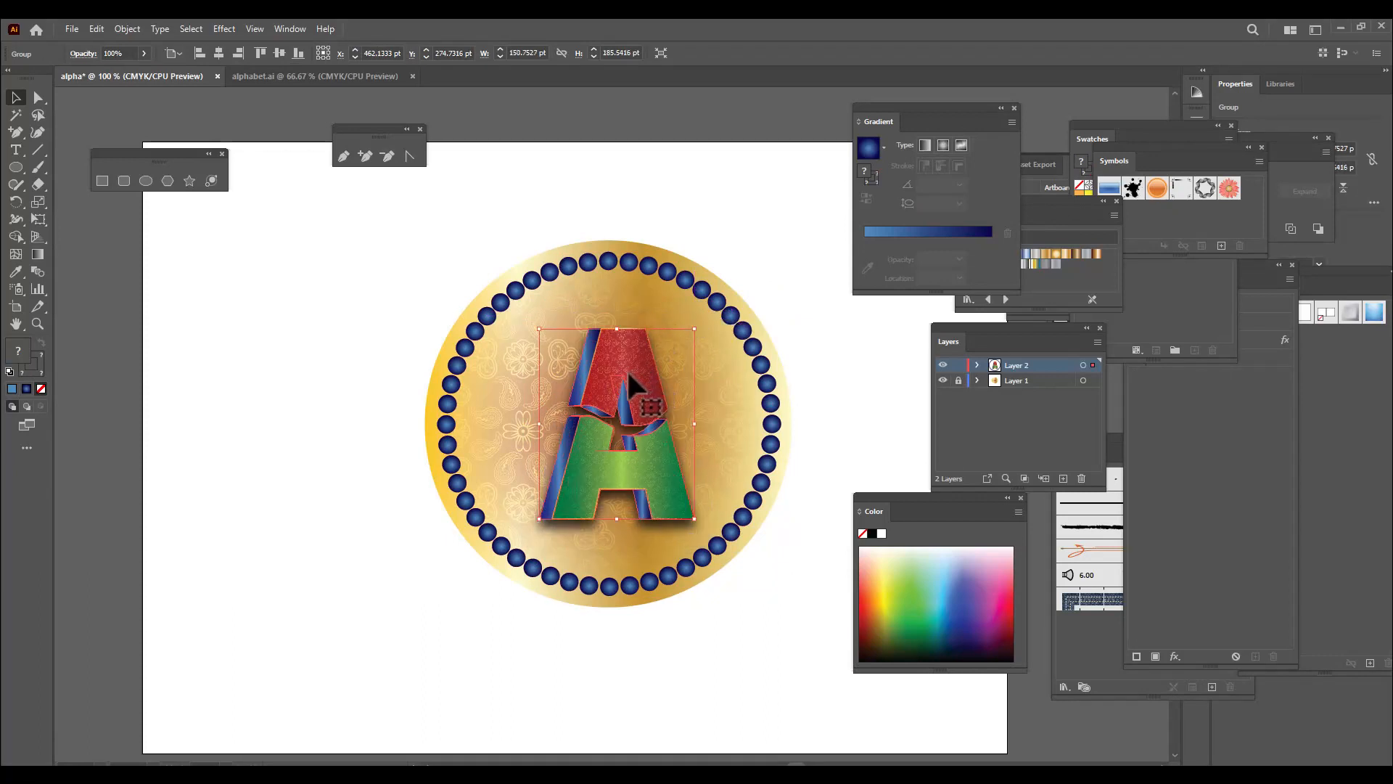
drag(627, 373, 625, 368)
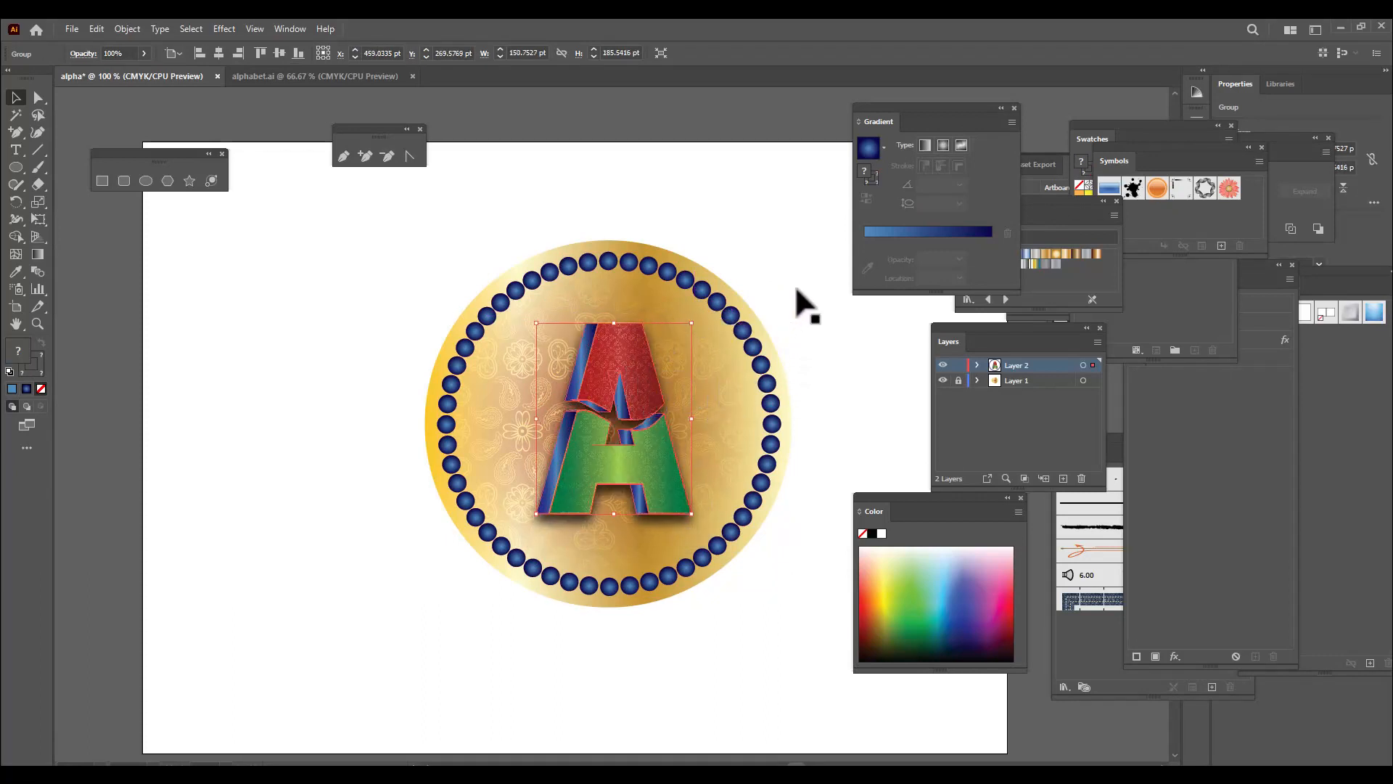
key(Down)
key(Down)
key(Down)
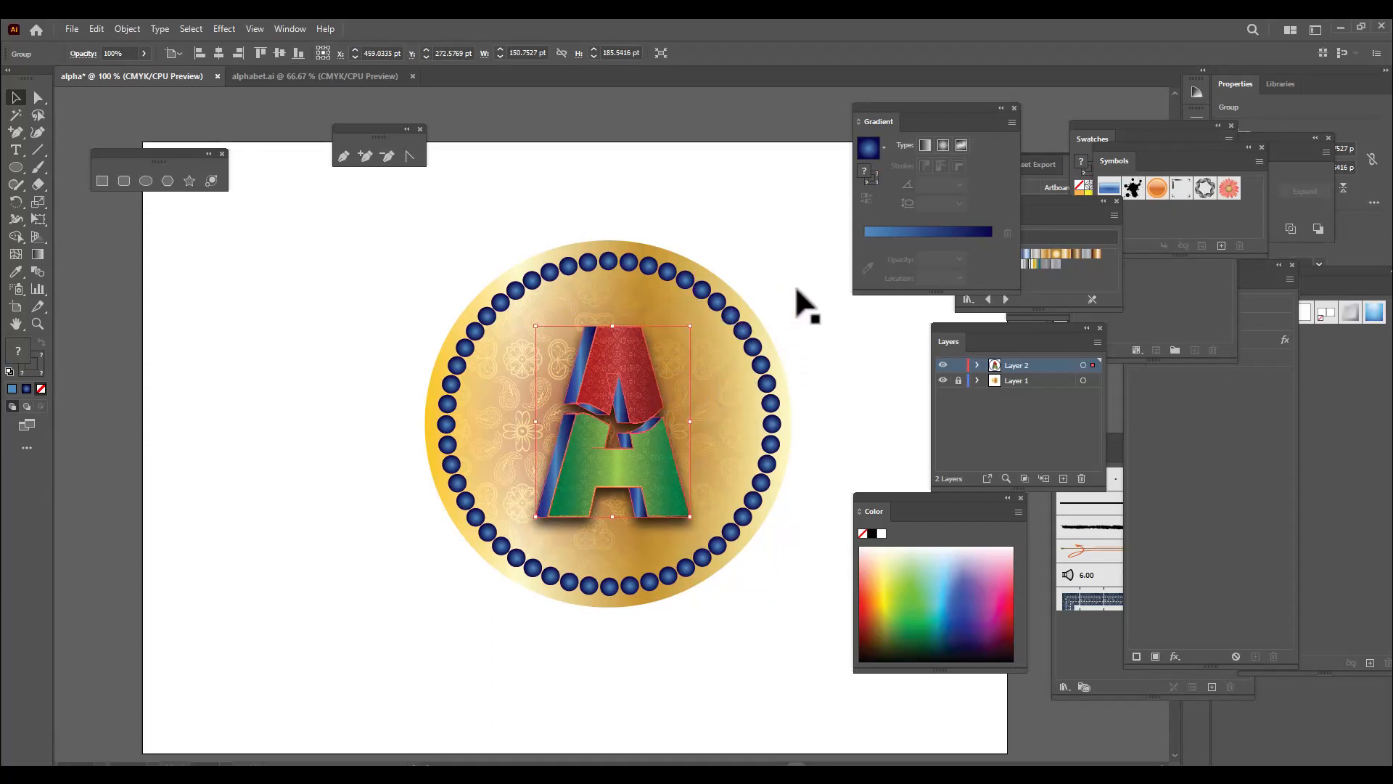
click(798, 305)
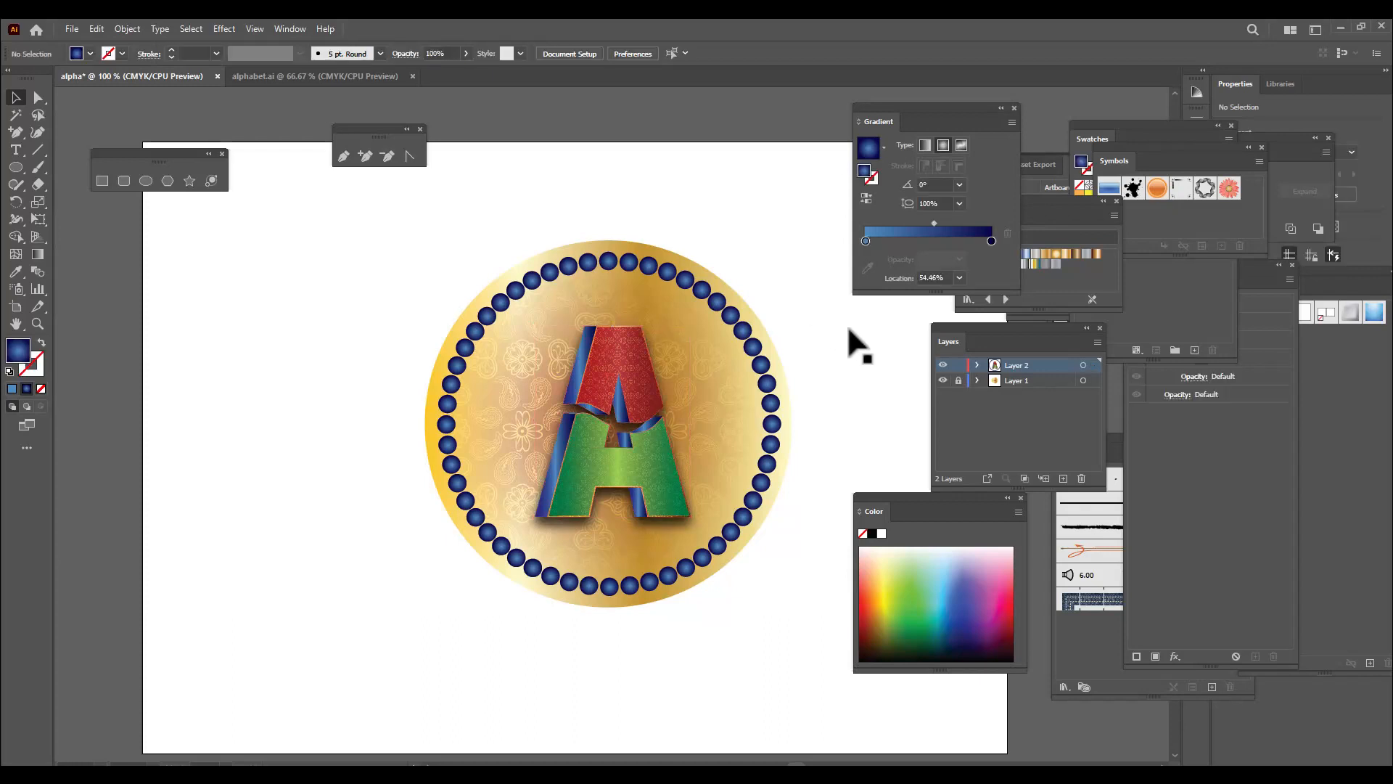
Draw a circle about 265 pt across beside the badge and swap its fill and stroke, leaving only a blue gradient outline
click(146, 181)
drag(129, 285, 399, 493)
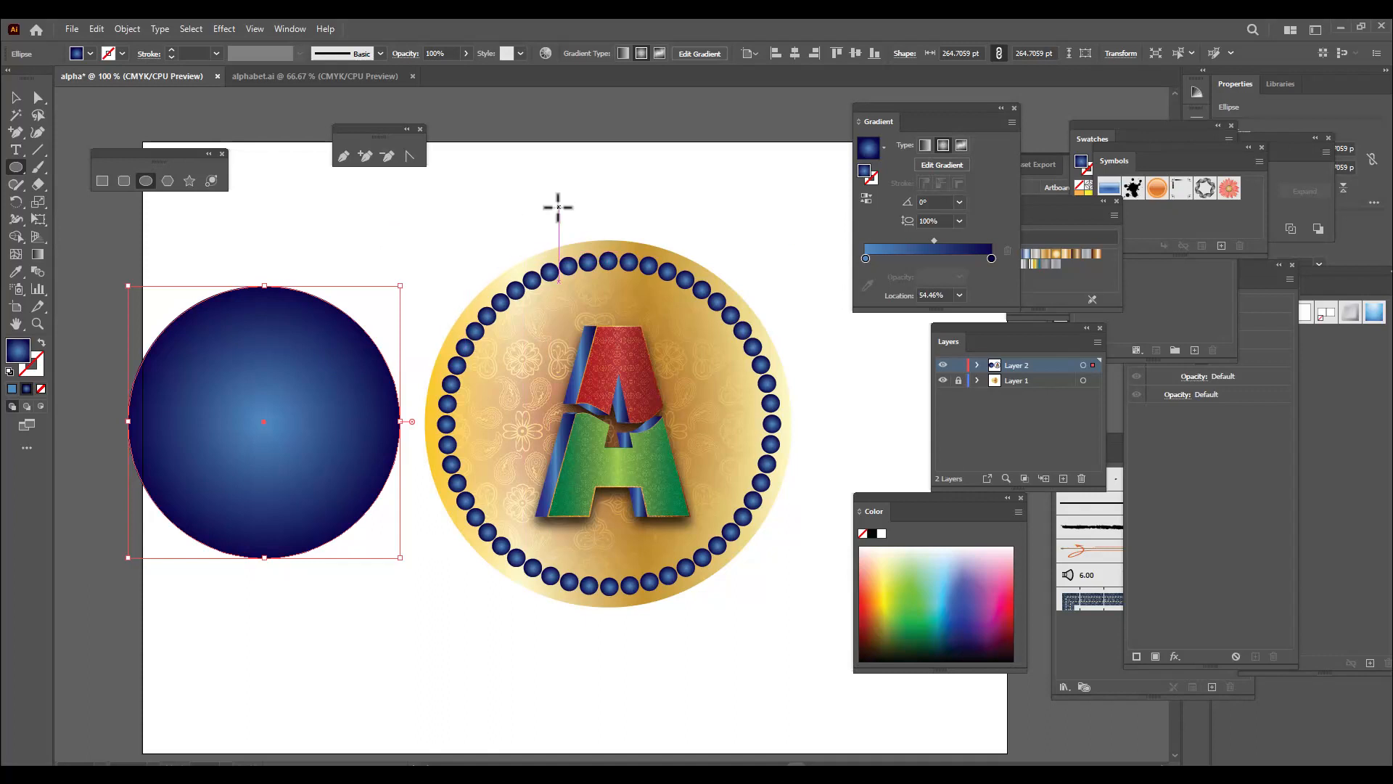
click(41, 343)
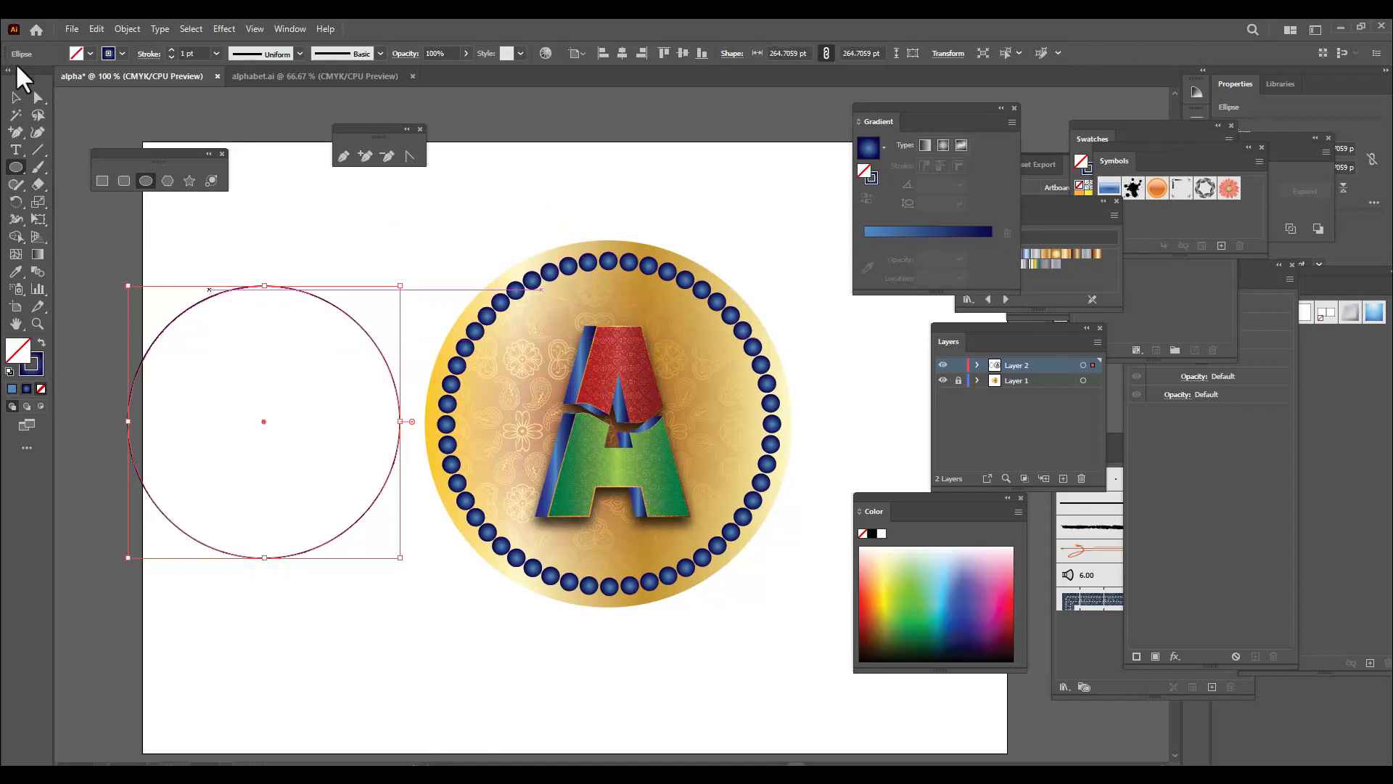
Move the outlined circle around the letter A inside the beaded ring and enlarge it to about 278 pt
click(17, 99)
mouse_move(367, 336)
mouse_down()
mouse_move(627, 381)
mouse_move(709, 344)
mouse_up()
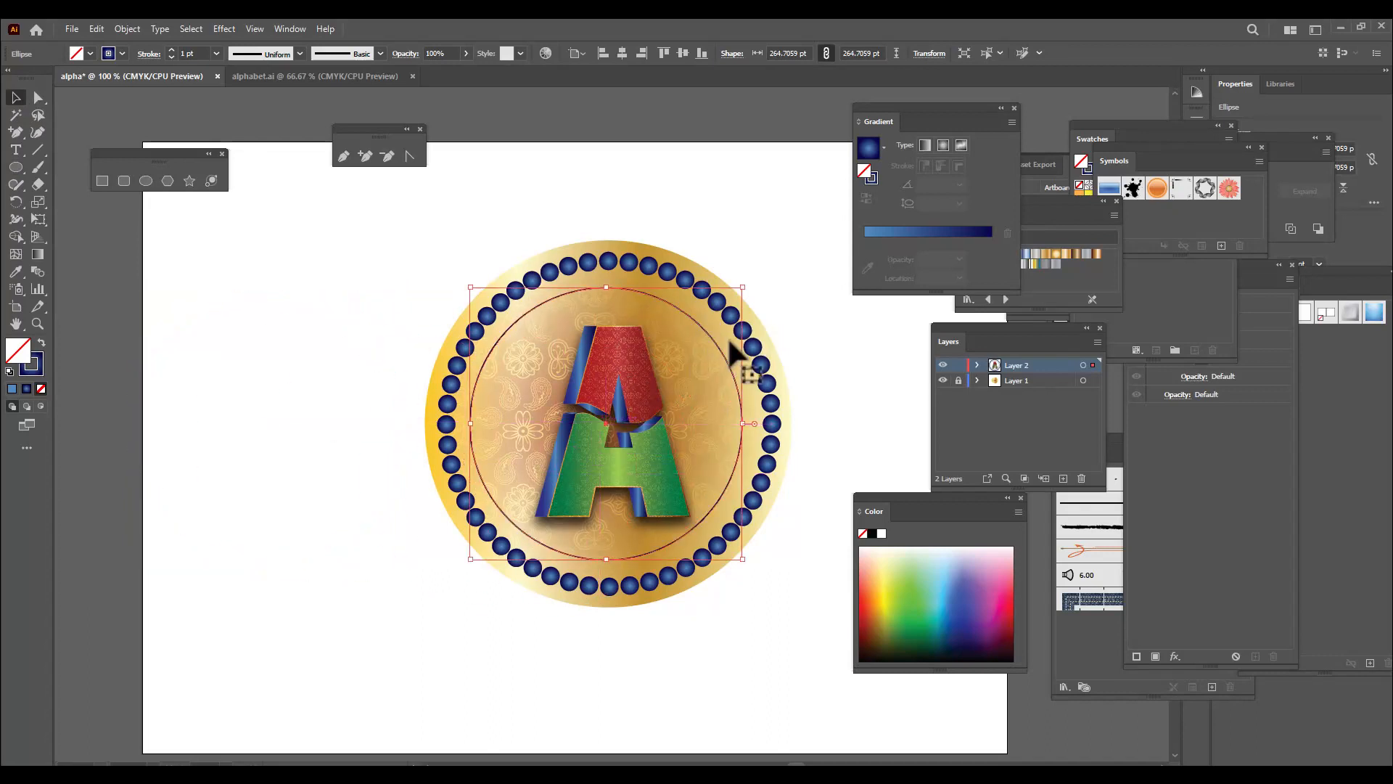
drag(741, 289, 750, 288)
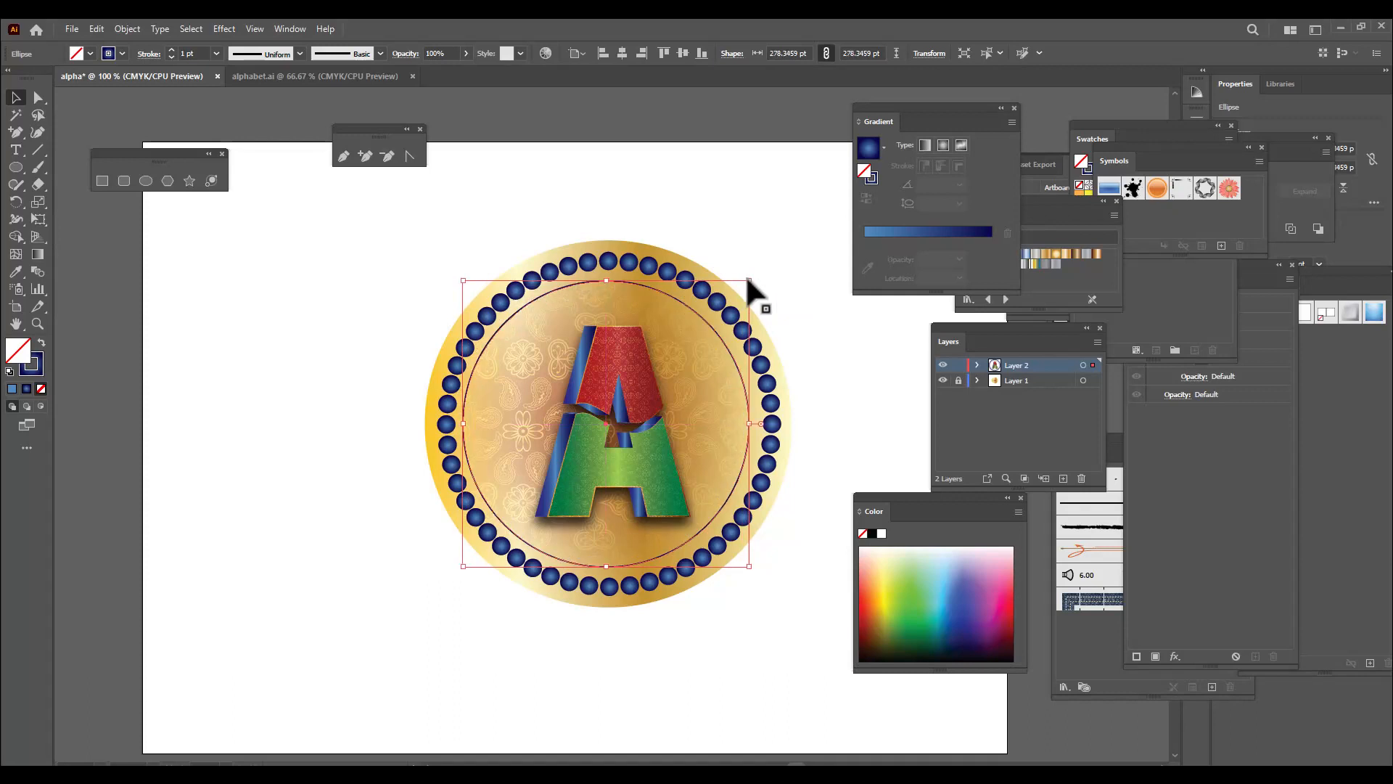
Set the outlined circle's stroke to 3 pt, nudge it slightly right to centre it within the beads, and deselect it
click(172, 48)
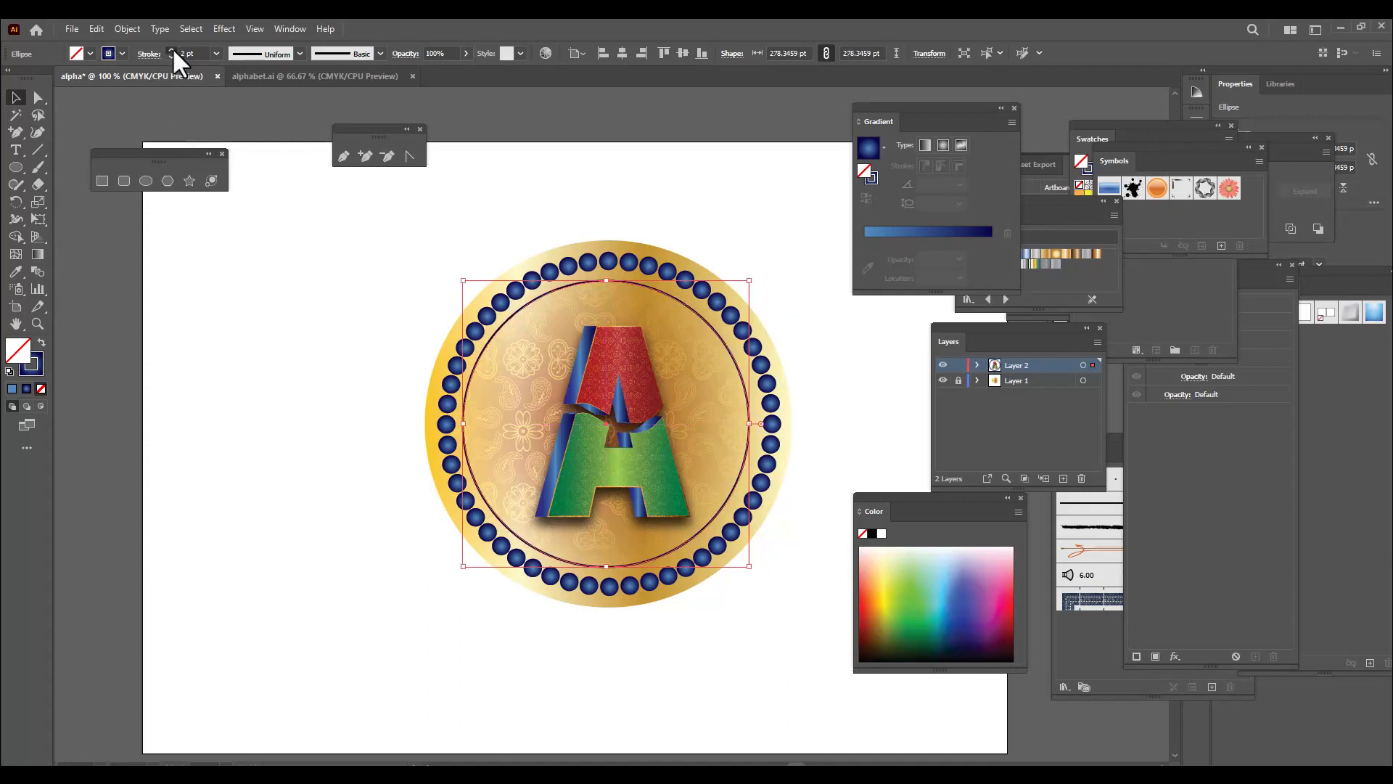
click(172, 47)
key(Right)
key(Right)
key(Right)
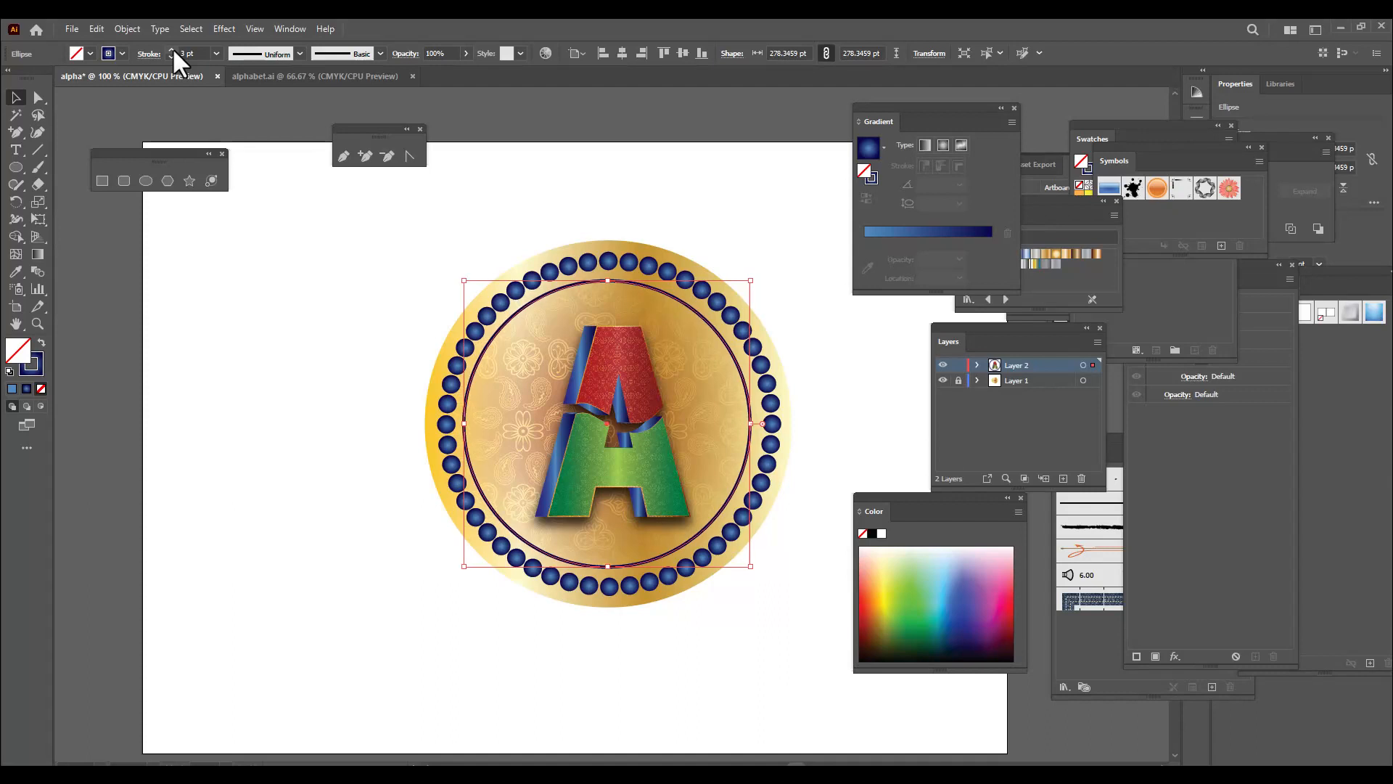
key(Down)
key(Up)
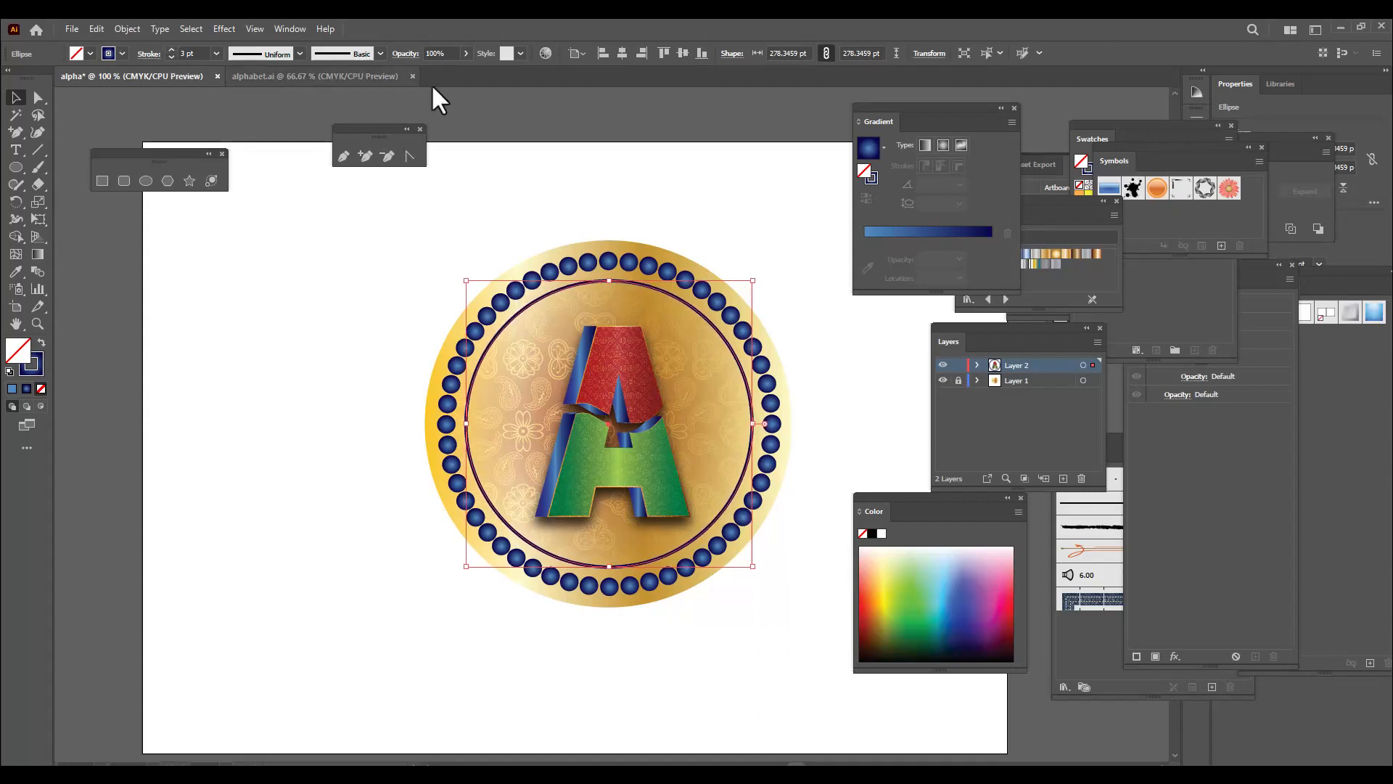
click(609, 165)
Move the letter A group slightly up and left to centre it within the outlined circle, and deselect it
click(615, 352)
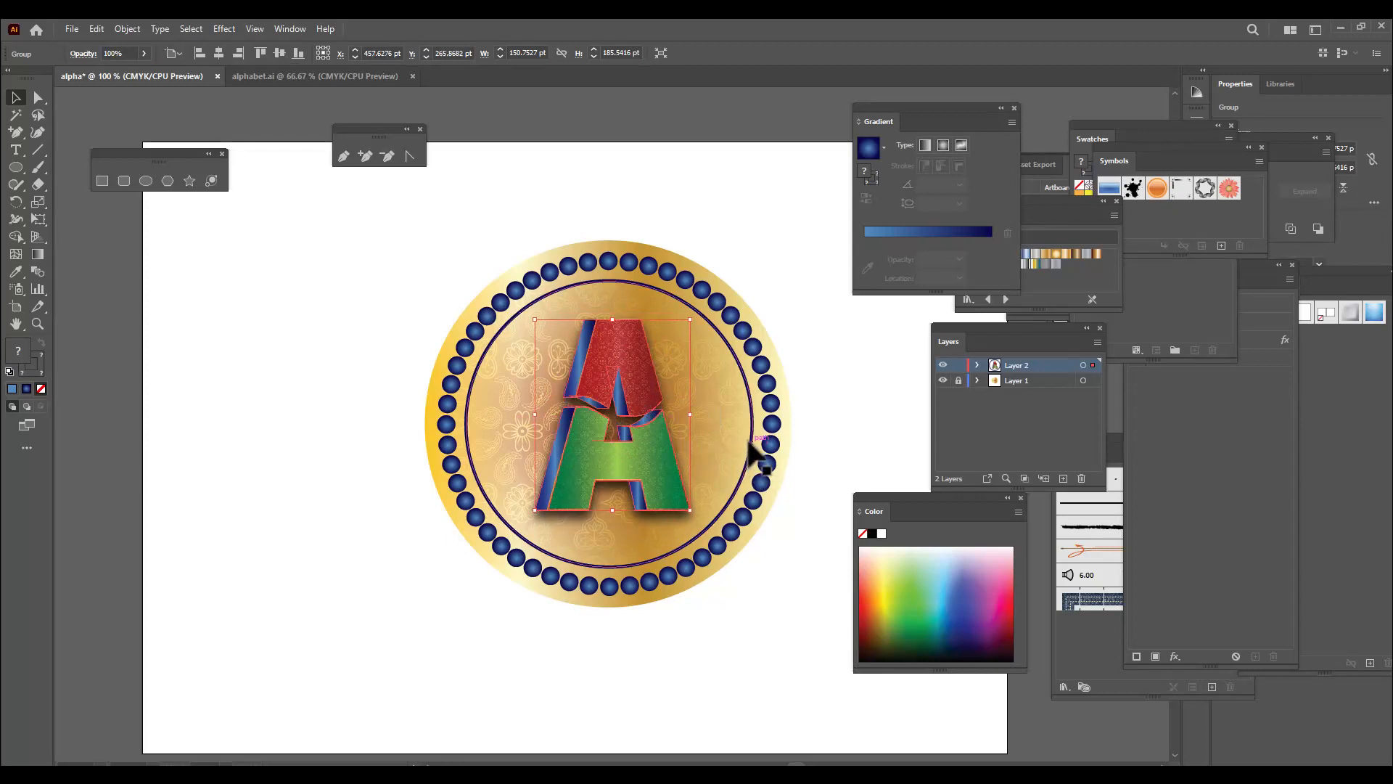
key(Left)
key(Left)
click(804, 321)
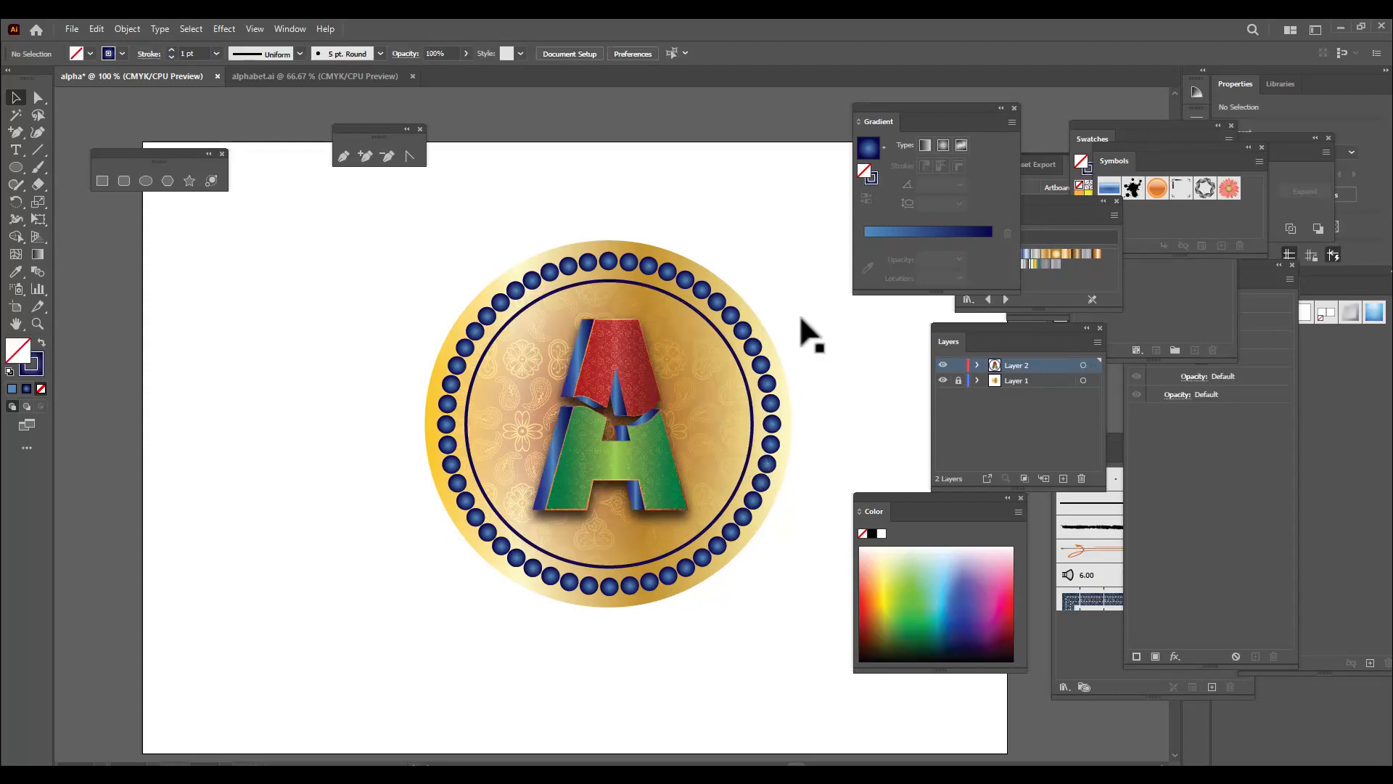
Move the Gradient, Layers and Color panels off the artwork to clear space on the artboard
drag(898, 107, 1044, 92)
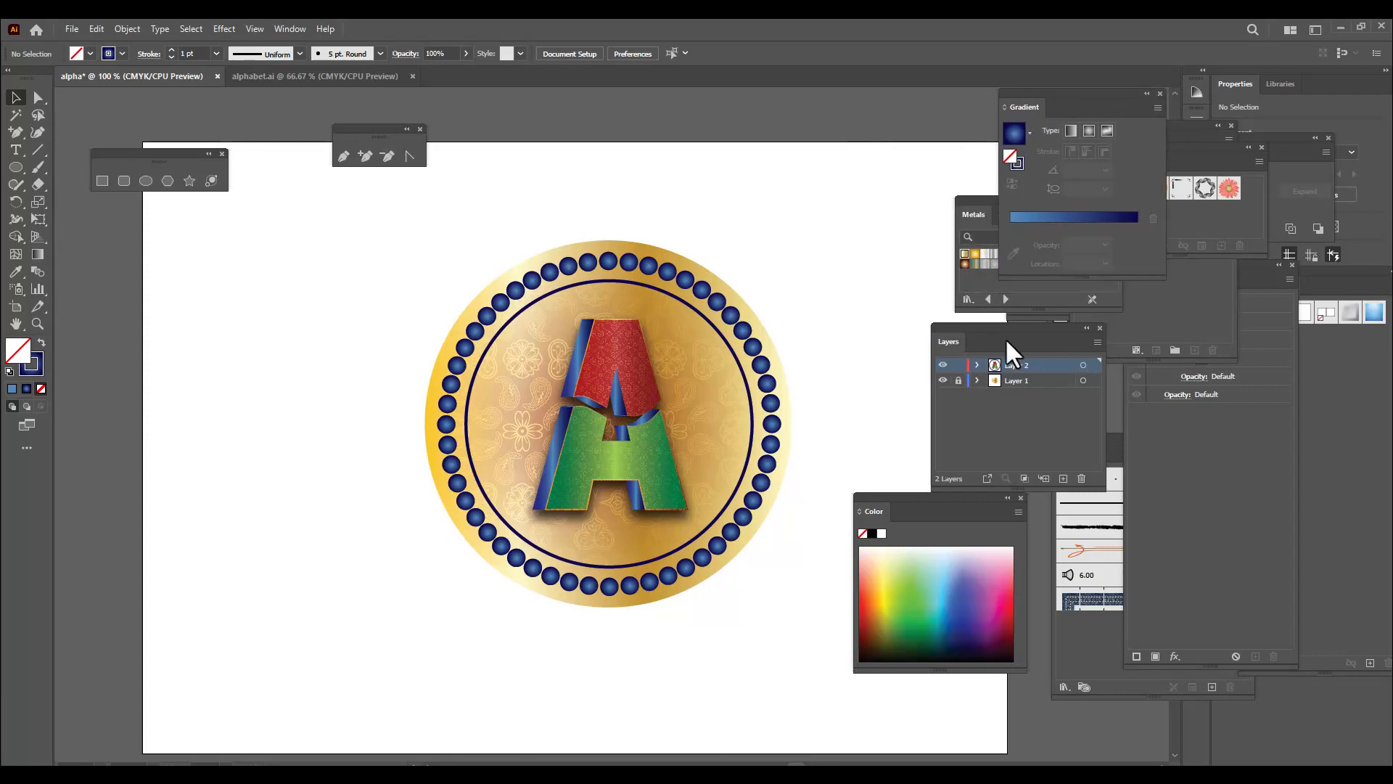
drag(1007, 339, 1178, 357)
drag(990, 497, 1141, 502)
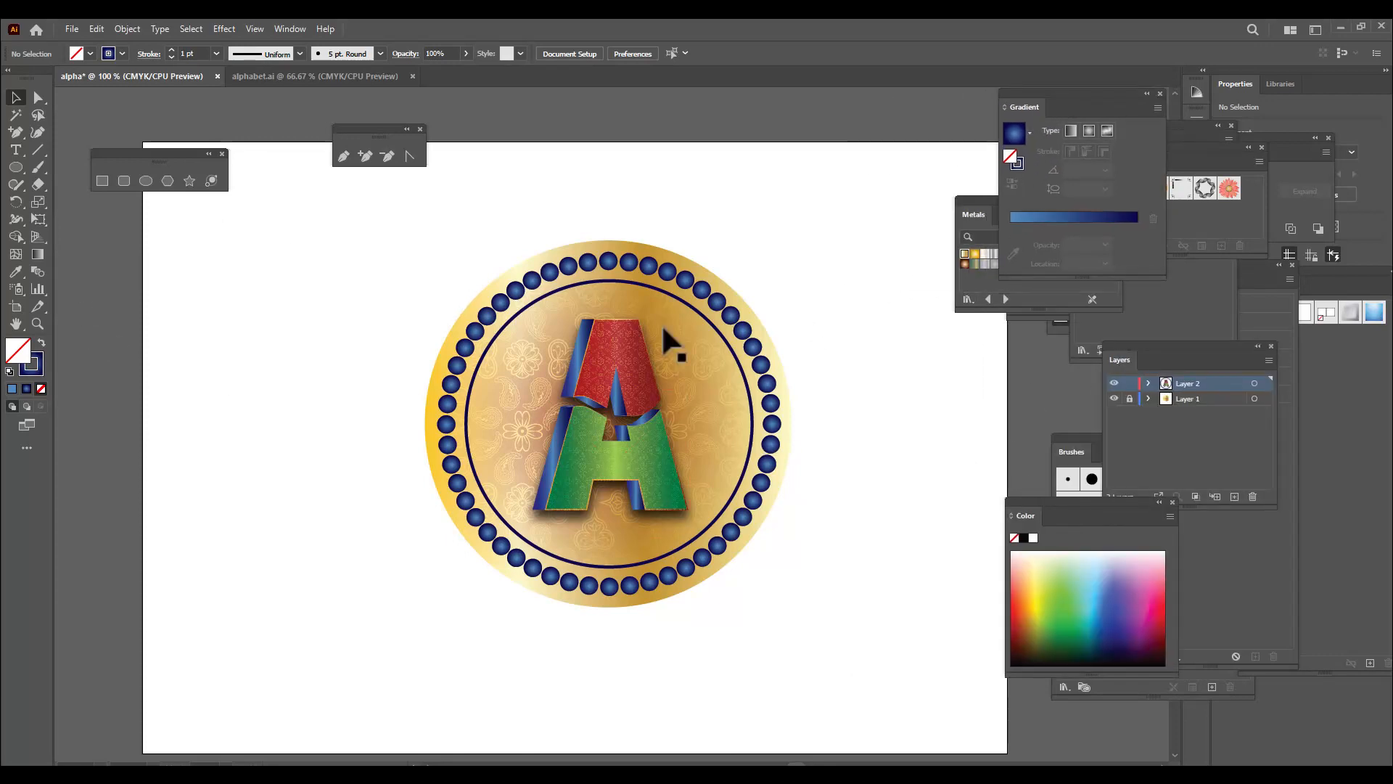
Draw a circle about 301 pt across beside the badge and give it the blue radial gradient fill without a stroke
click(140, 181)
drag(86, 282, 398, 522)
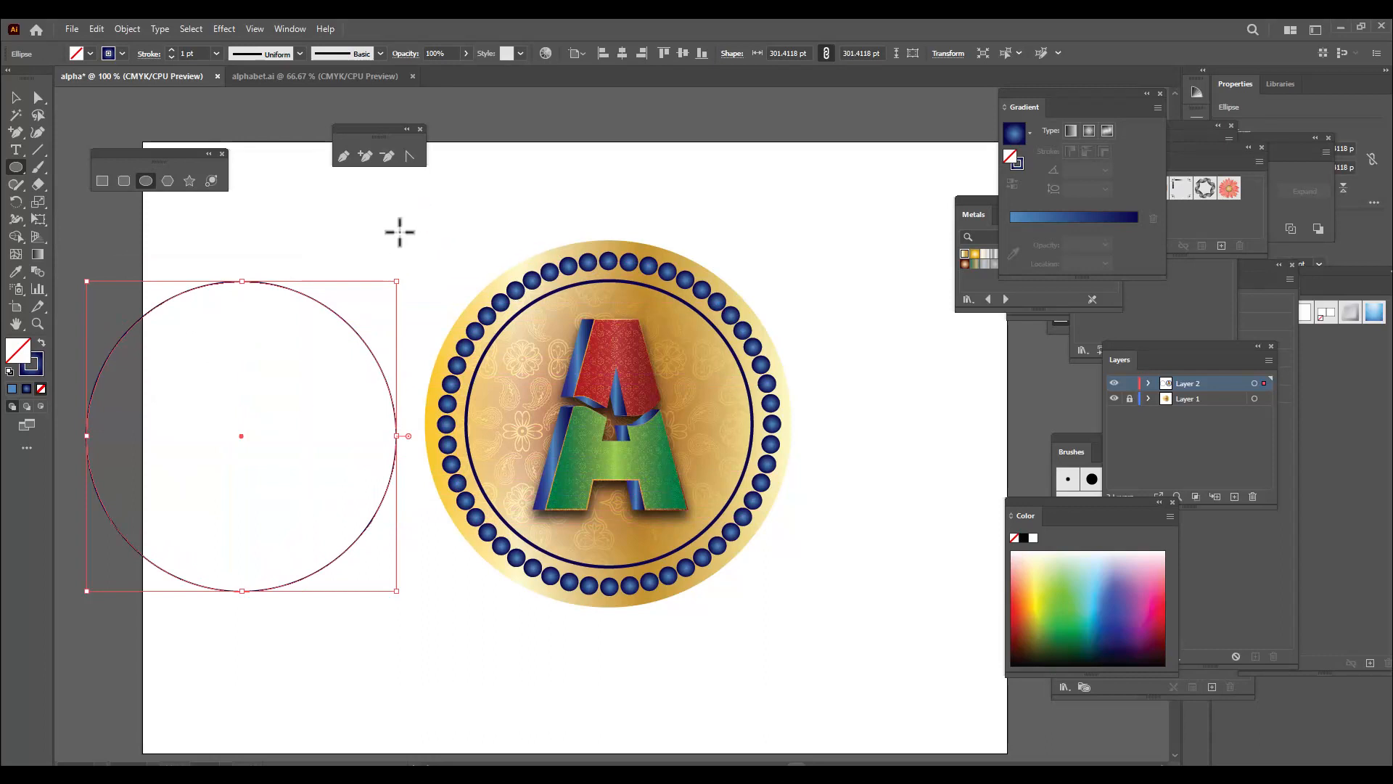
key(period)
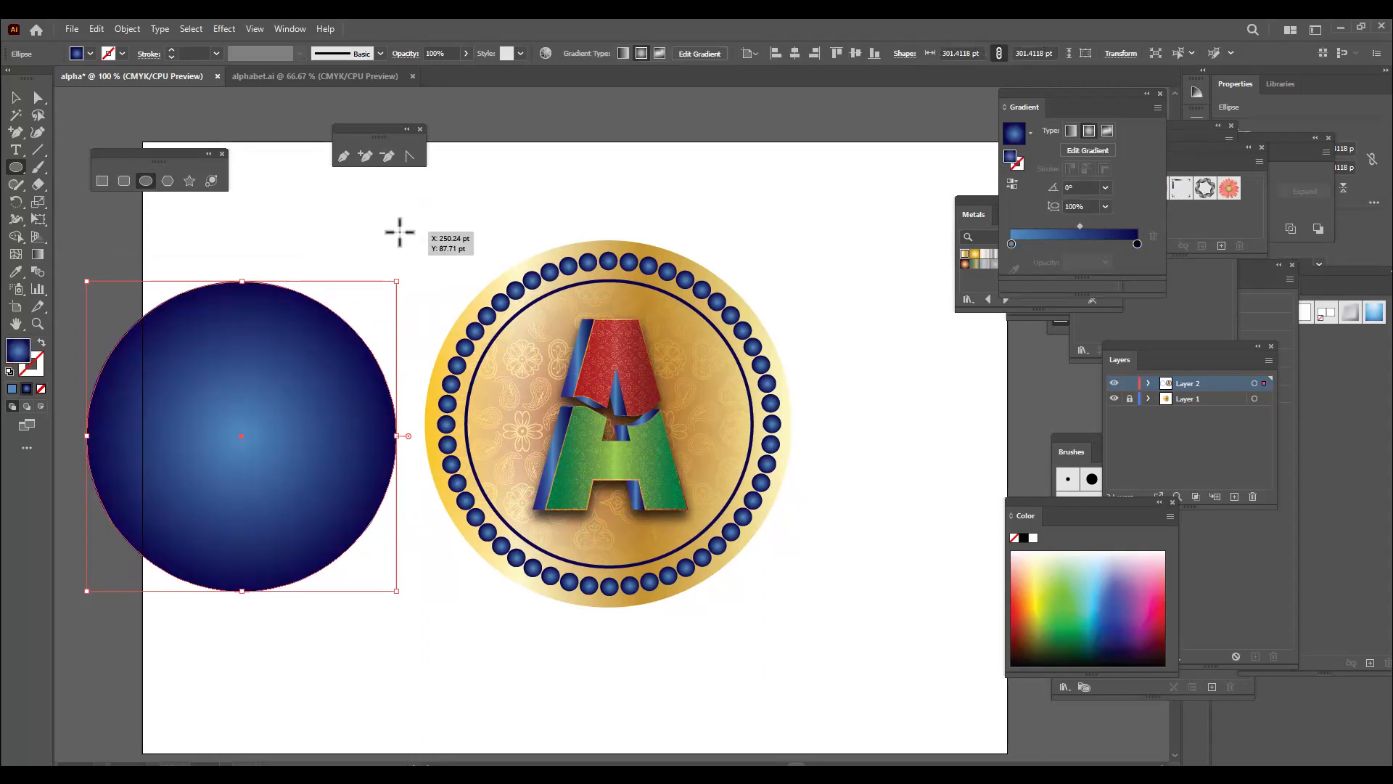
Centre the gradient-filled circle over the badge and send it to the back of its layer
click(15, 98)
drag(332, 407, 668, 384)
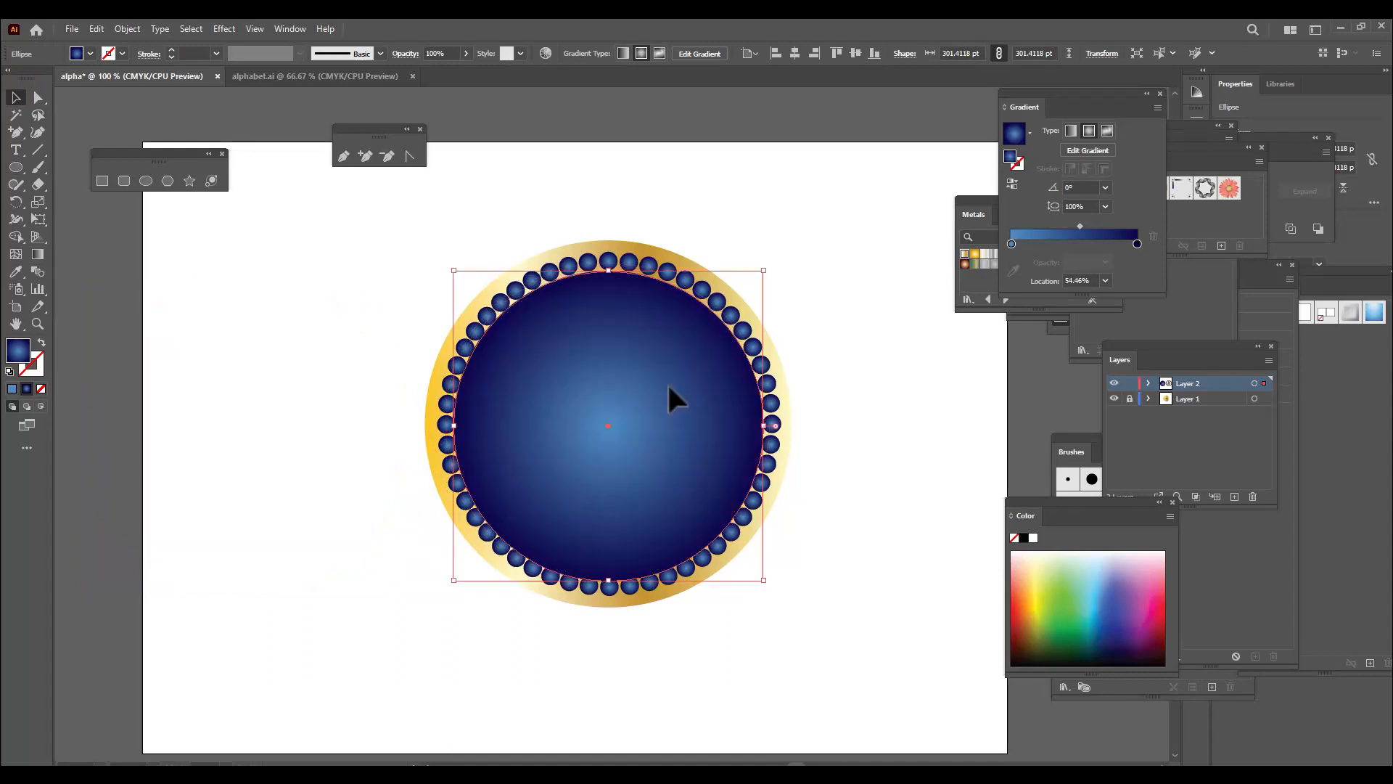
right_click(682, 338)
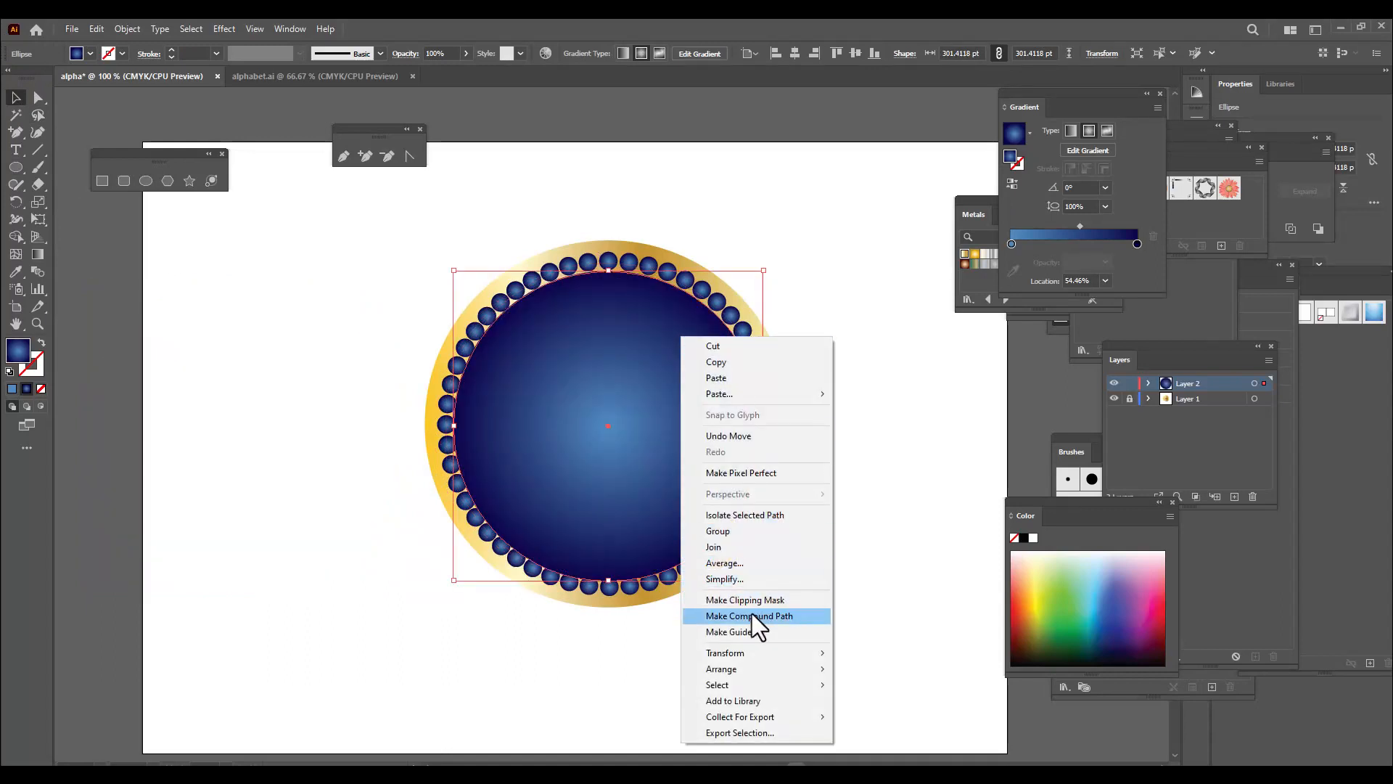
mouse_move(740, 672)
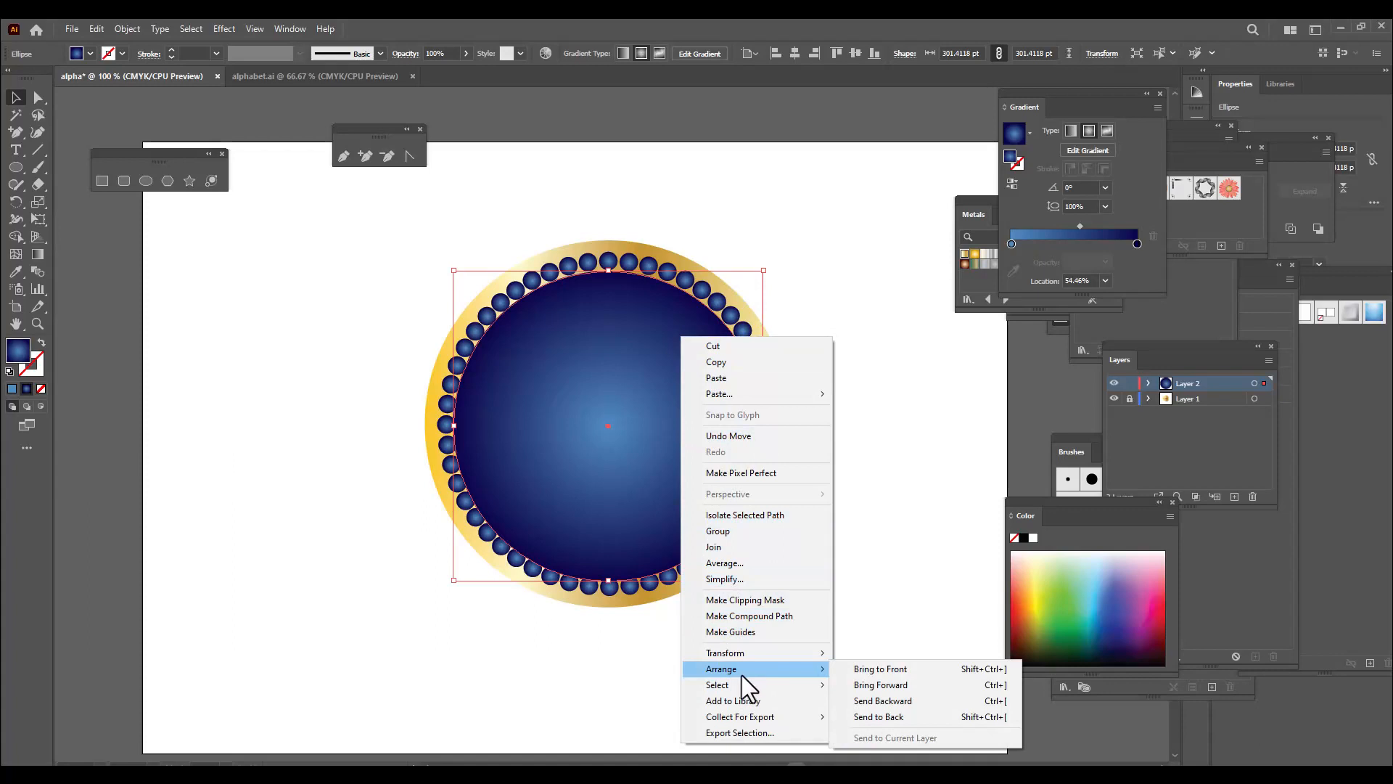
click(894, 721)
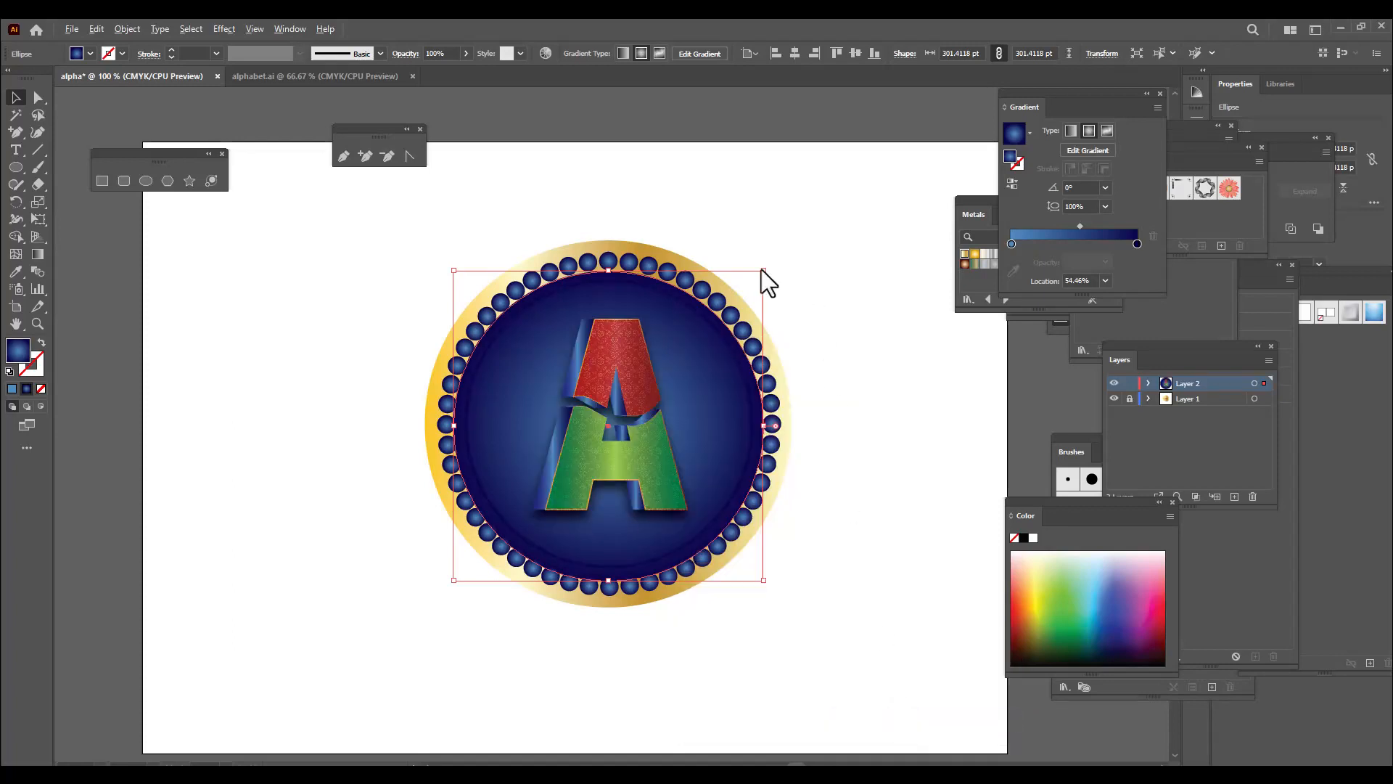
Enlarge the blue circle from its centre to about 416 pt and try to send it behind the gold circle
drag(761, 268, 831, 211)
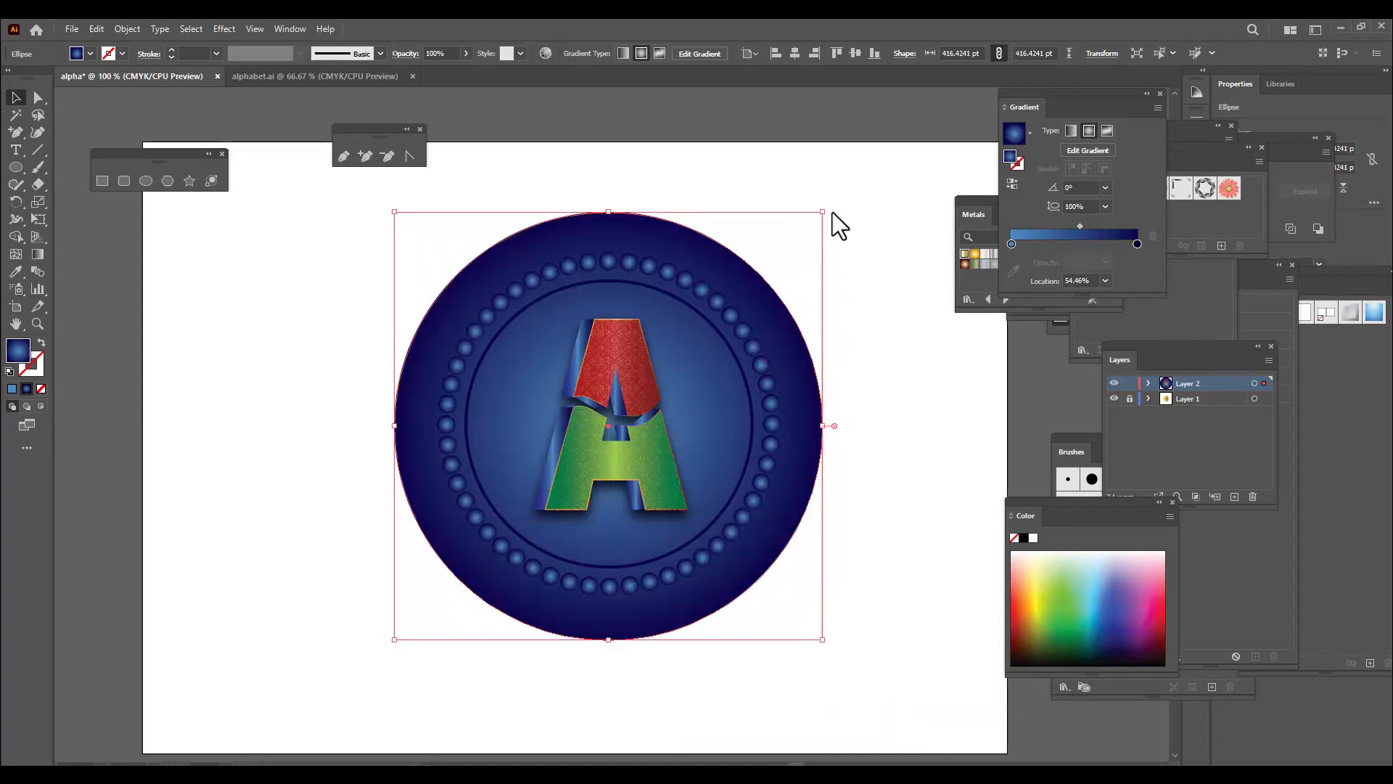
right_click(754, 283)
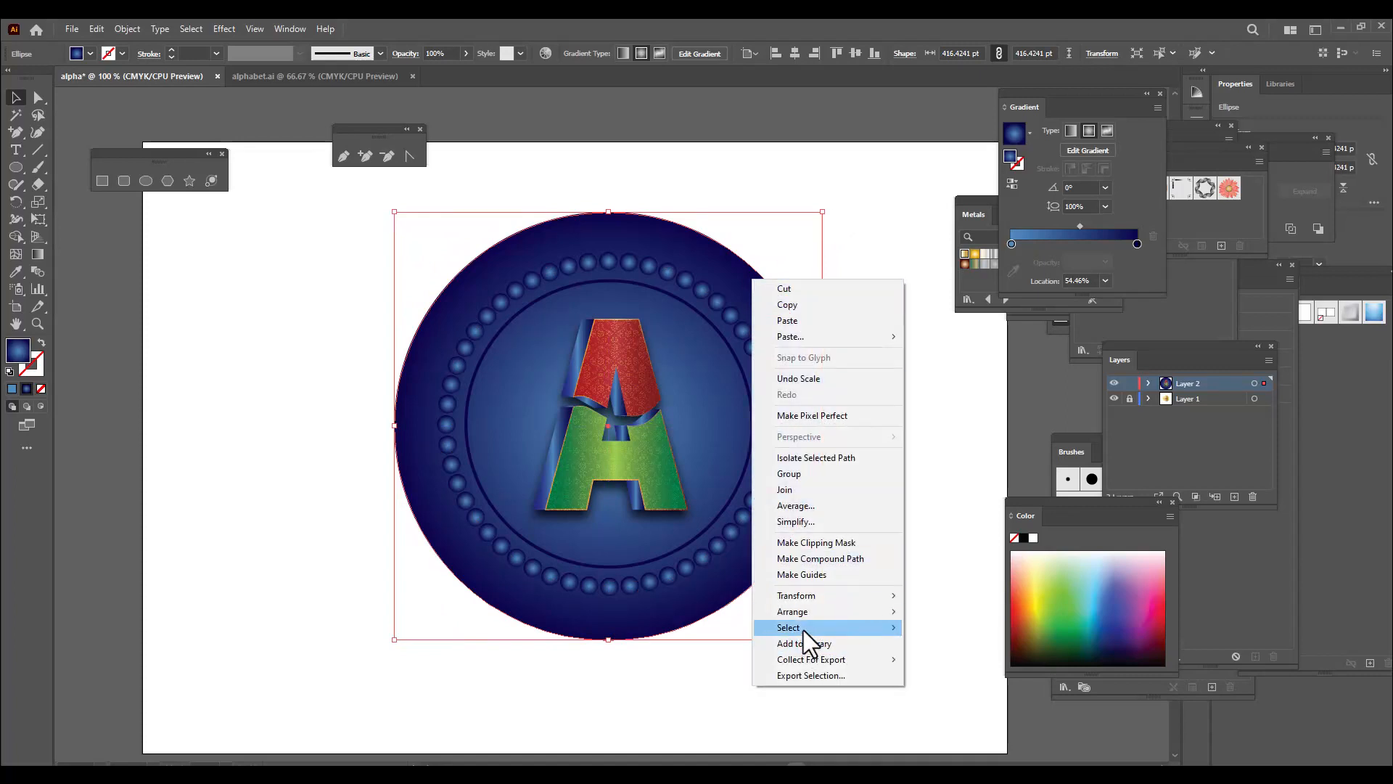
mouse_move(811, 611)
click(938, 654)
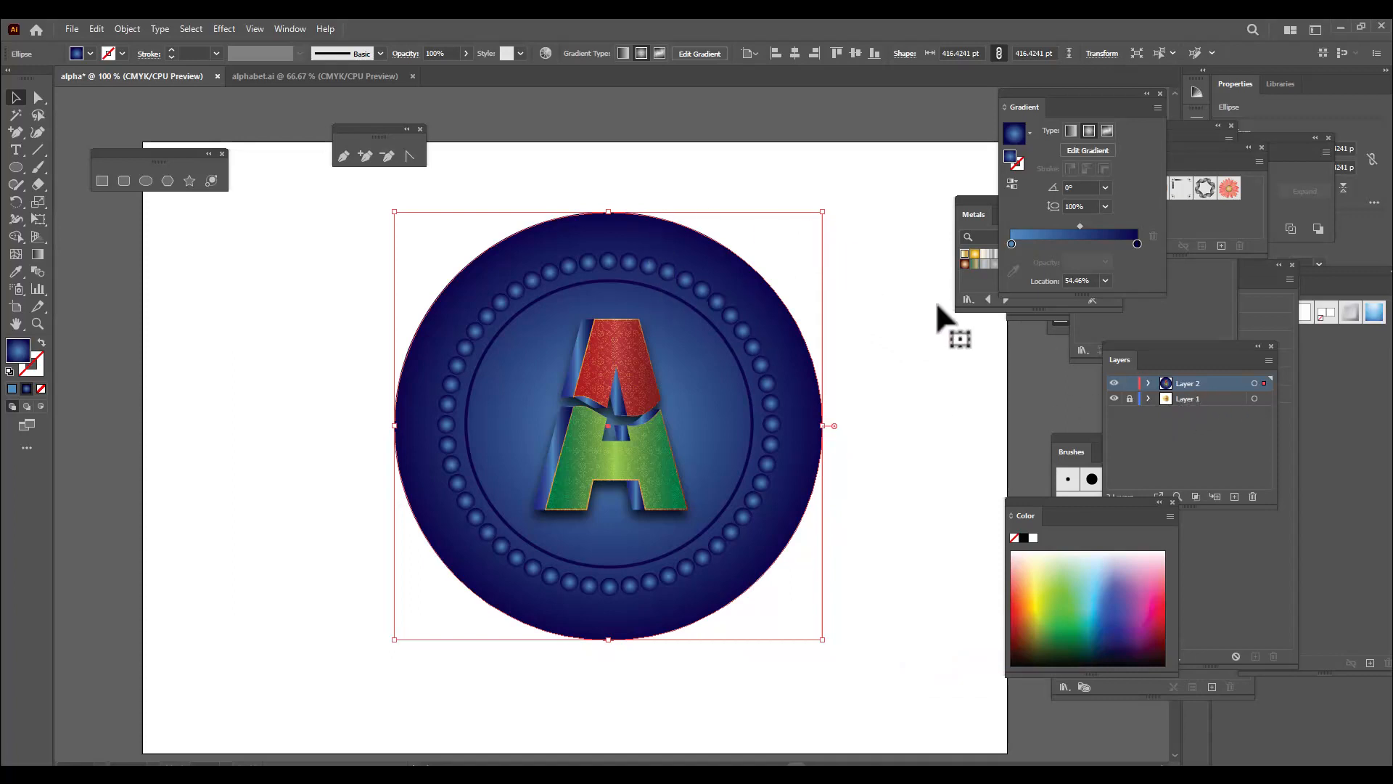
Create a new layer, copy and delete the large blue circle from Layer 2, and paste it in front on Layer 3
click(1233, 494)
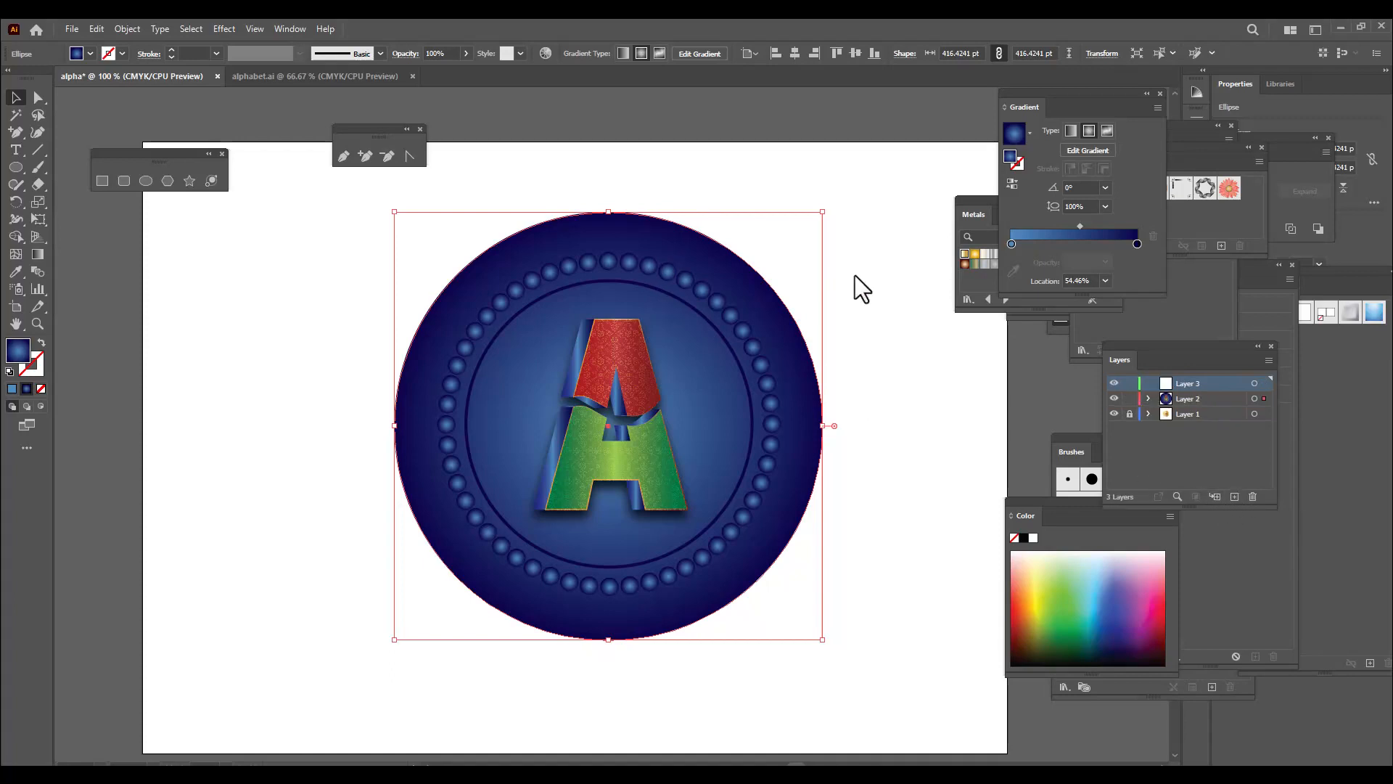
click(868, 290)
click(803, 312)
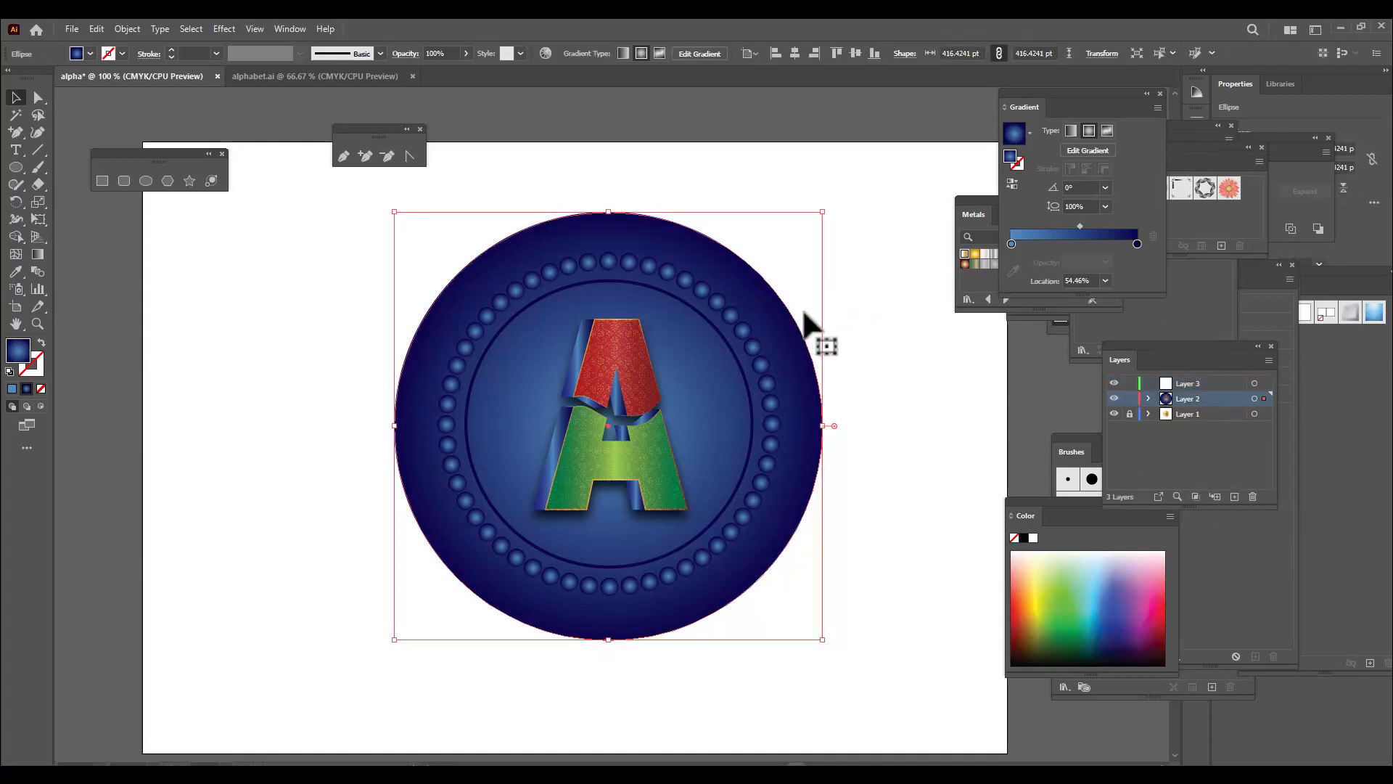
key(ctrl+c)
key(Delete)
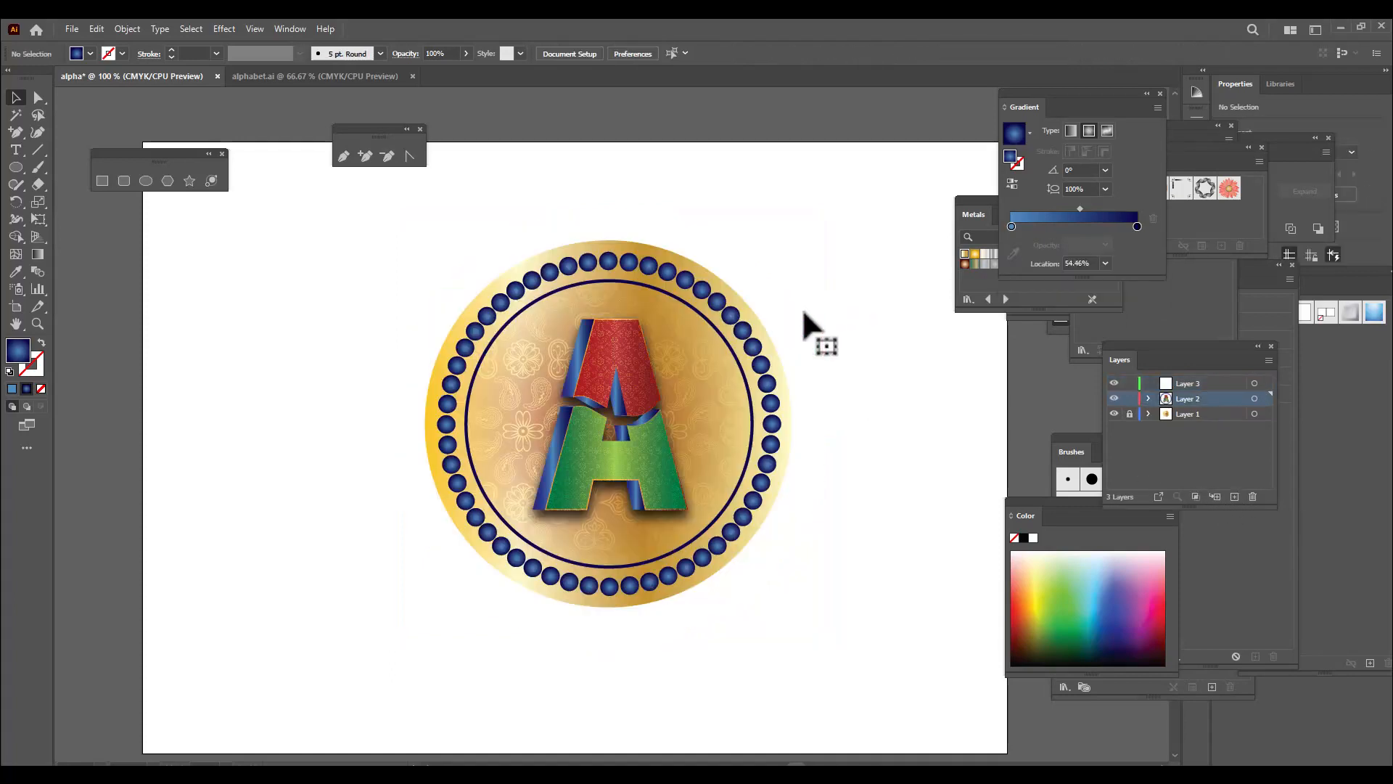
click(1216, 383)
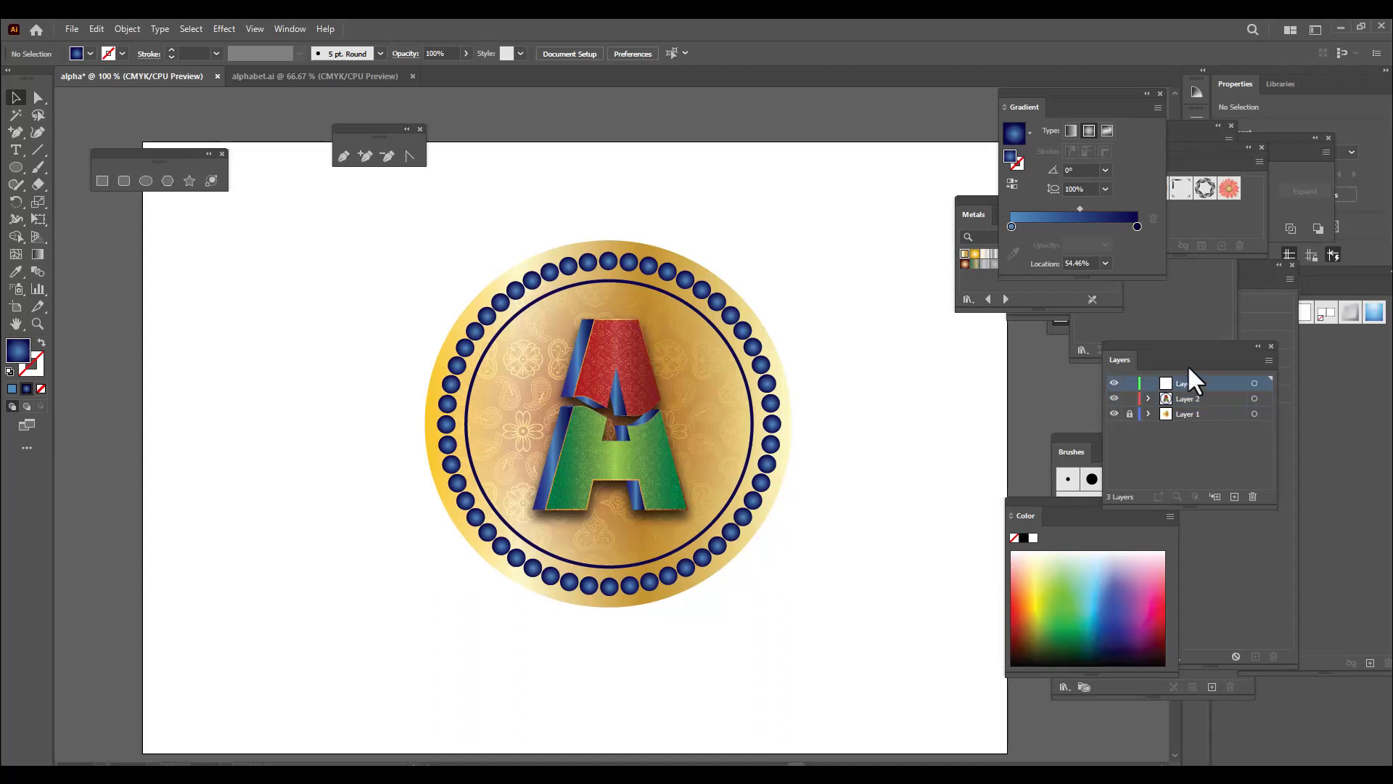
key(ctrl+f)
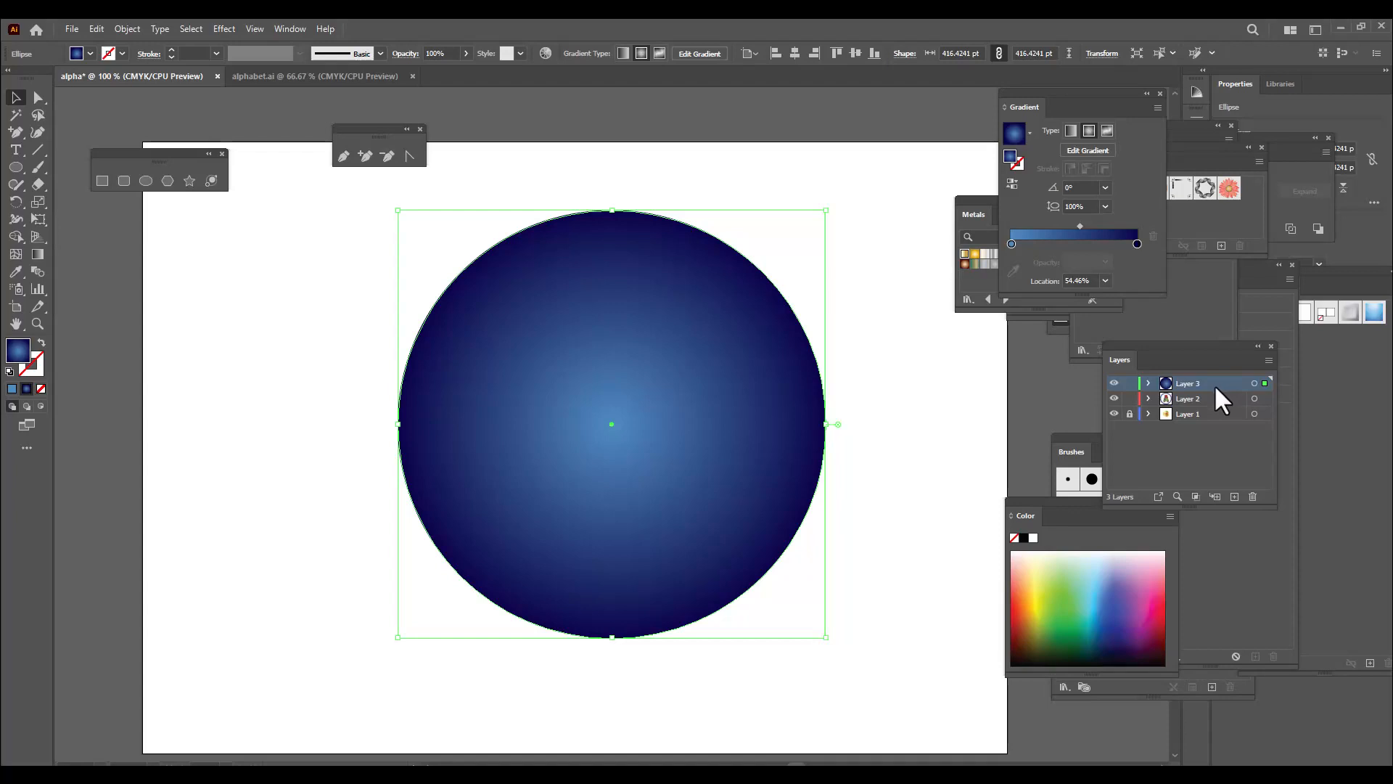
Move Layer 3 to the bottom of the layer stack and enlarge its blue circle from the centre to about 492 pt
drag(1213, 385, 1208, 430)
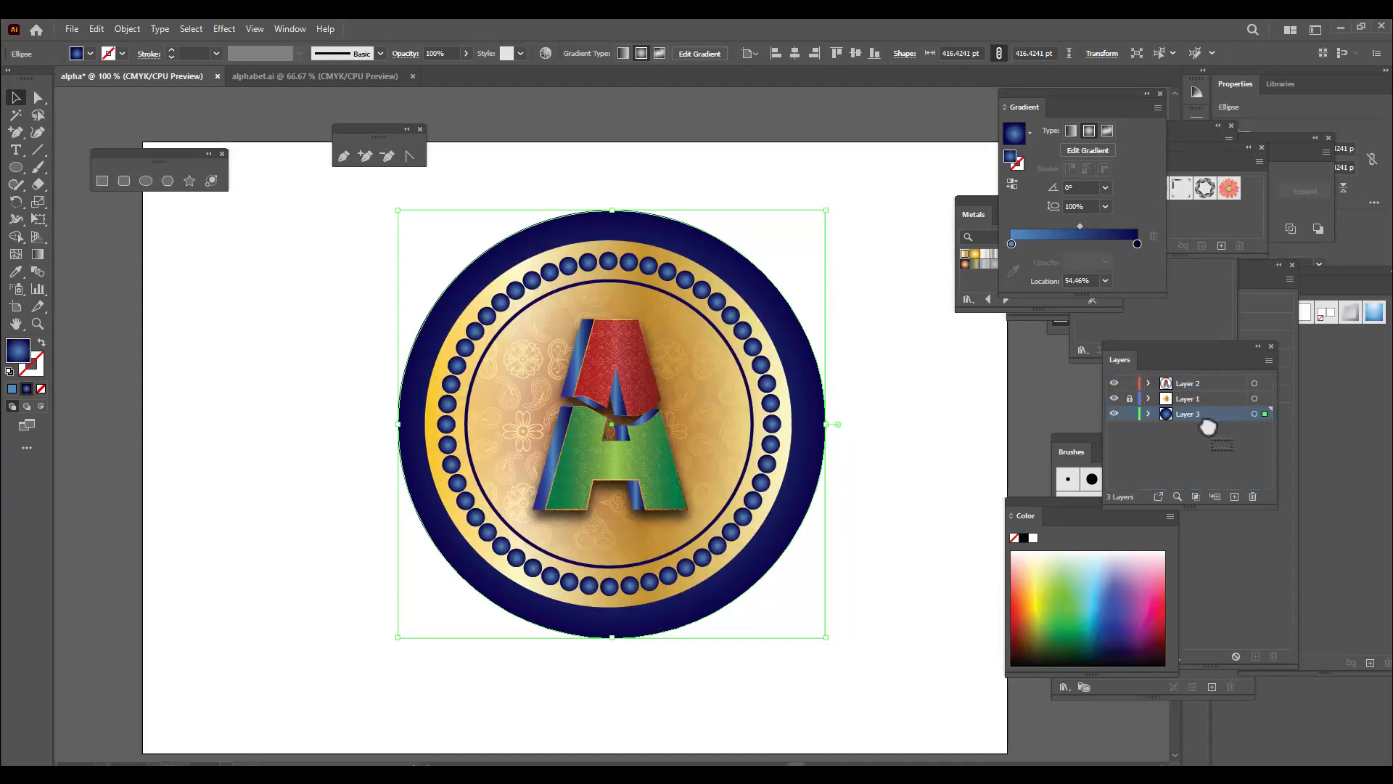
click(831, 303)
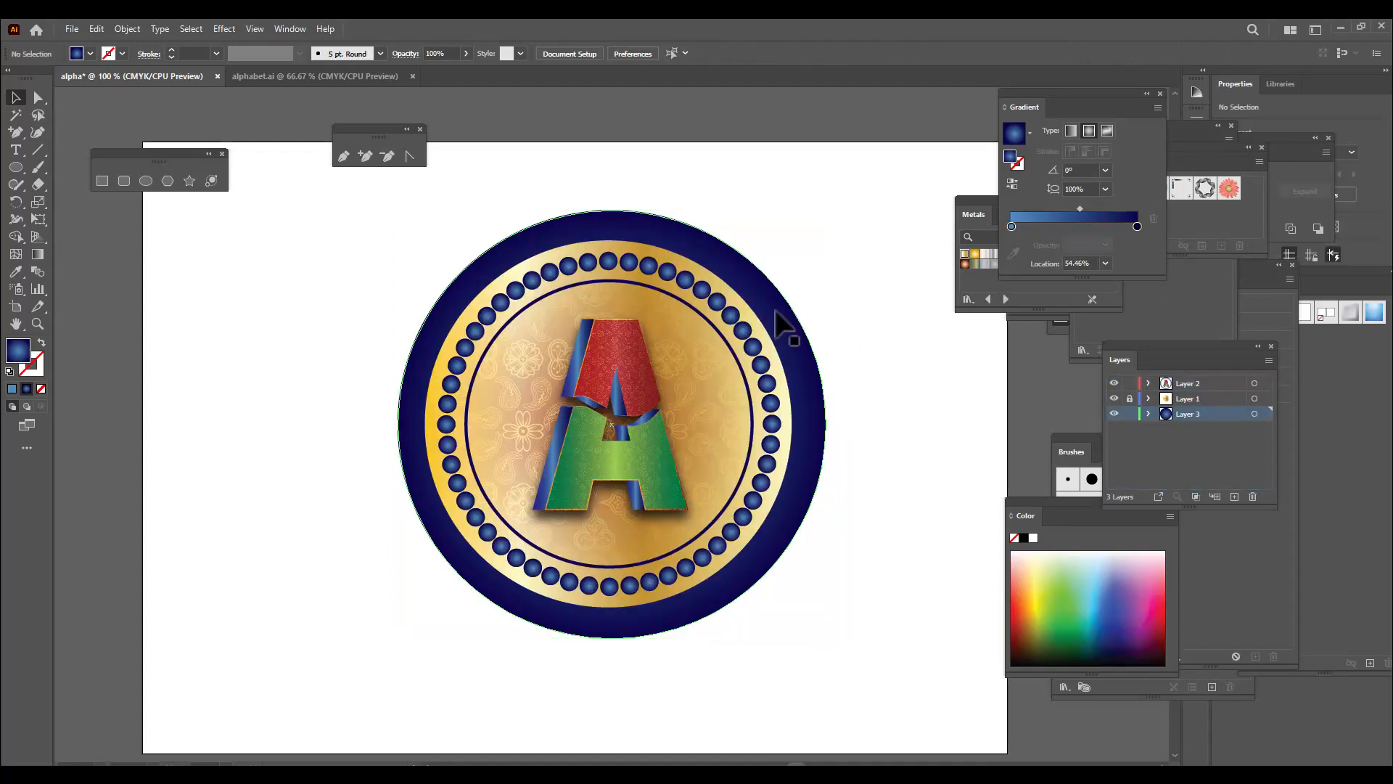
click(775, 314)
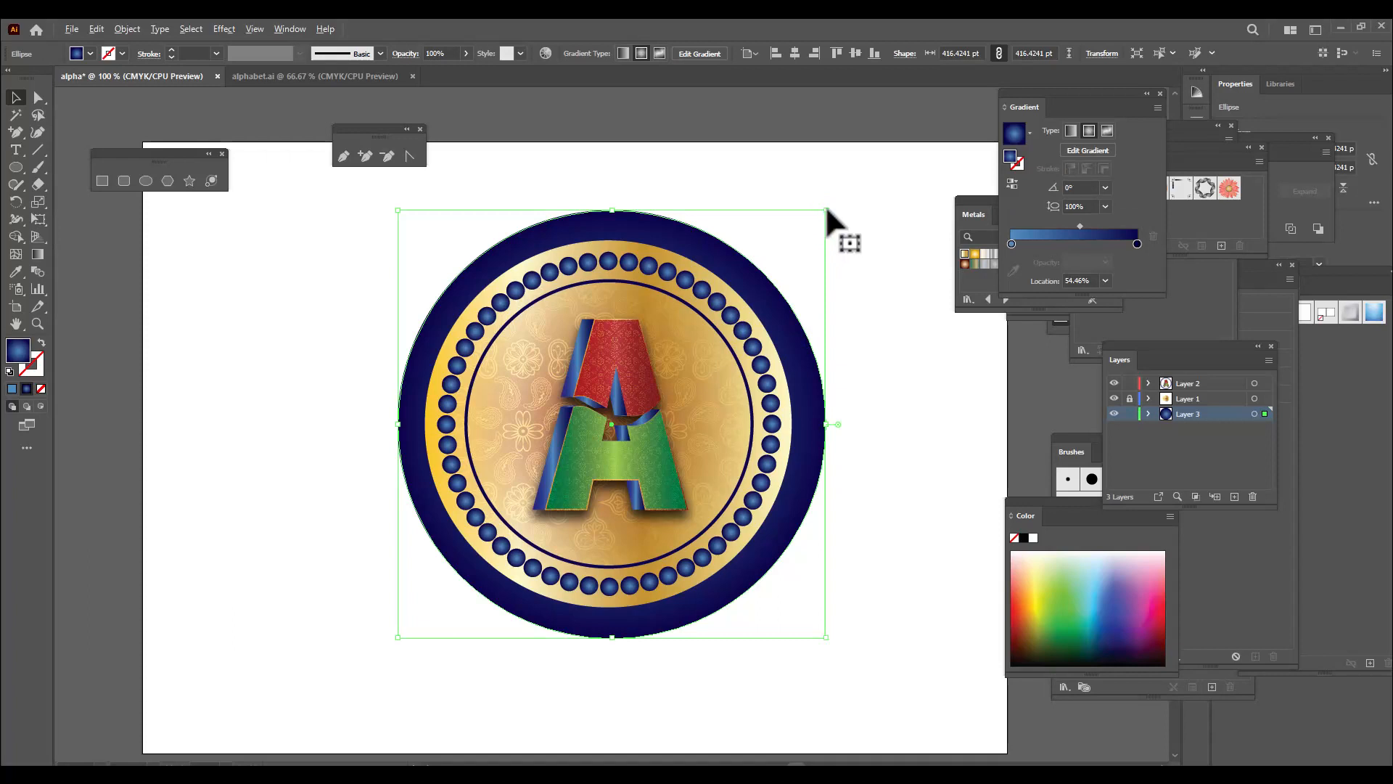
drag(825, 206, 863, 168)
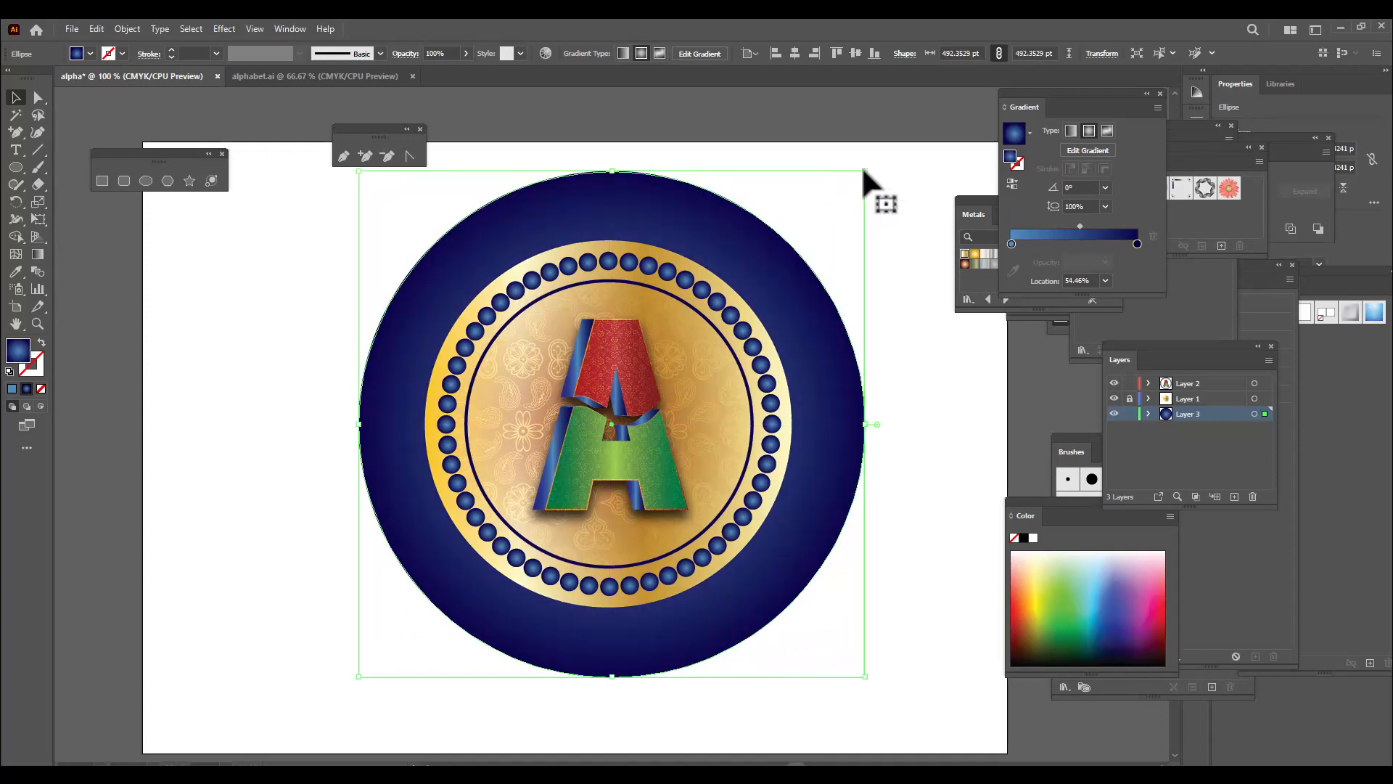
click(896, 337)
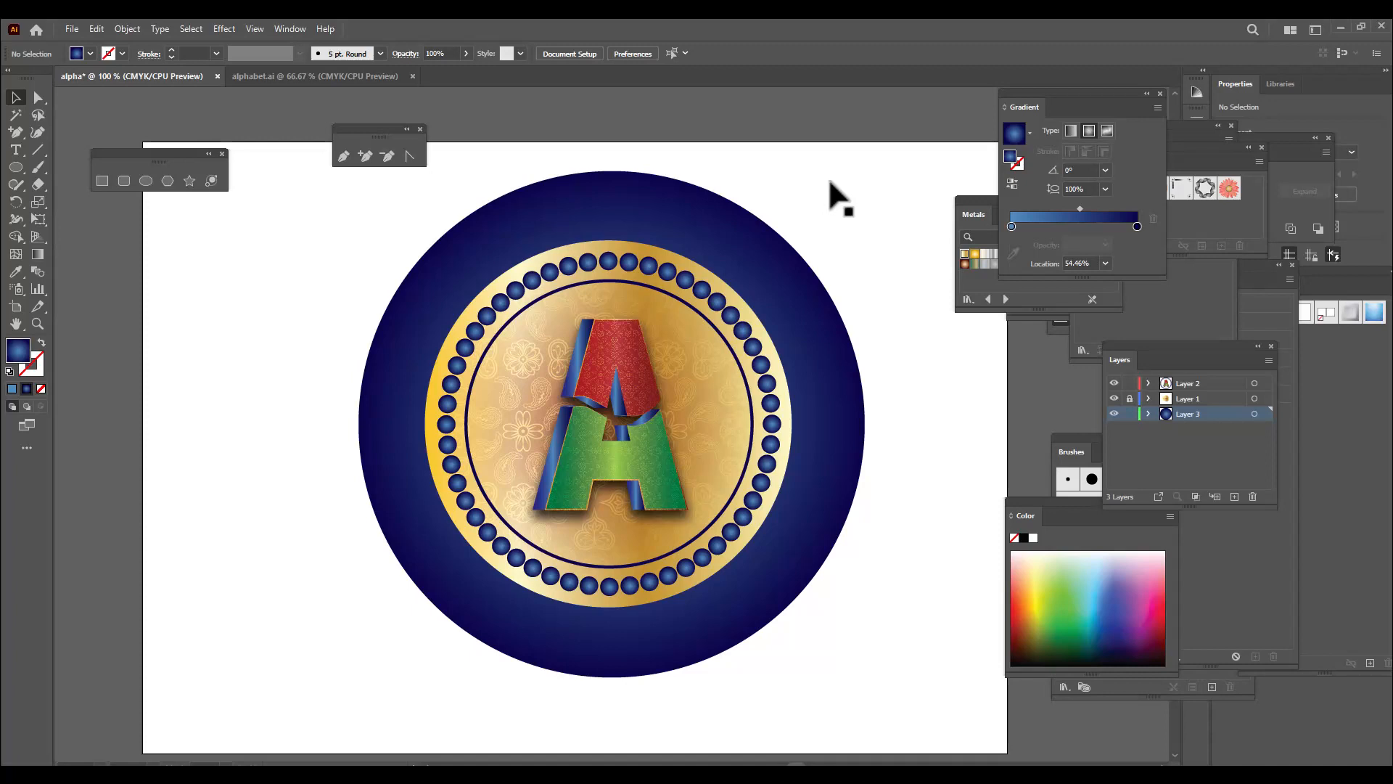
Create a new layer above Layer 2 and draw a circle about 341 pt across on it, beside the badge
click(1219, 385)
click(1233, 497)
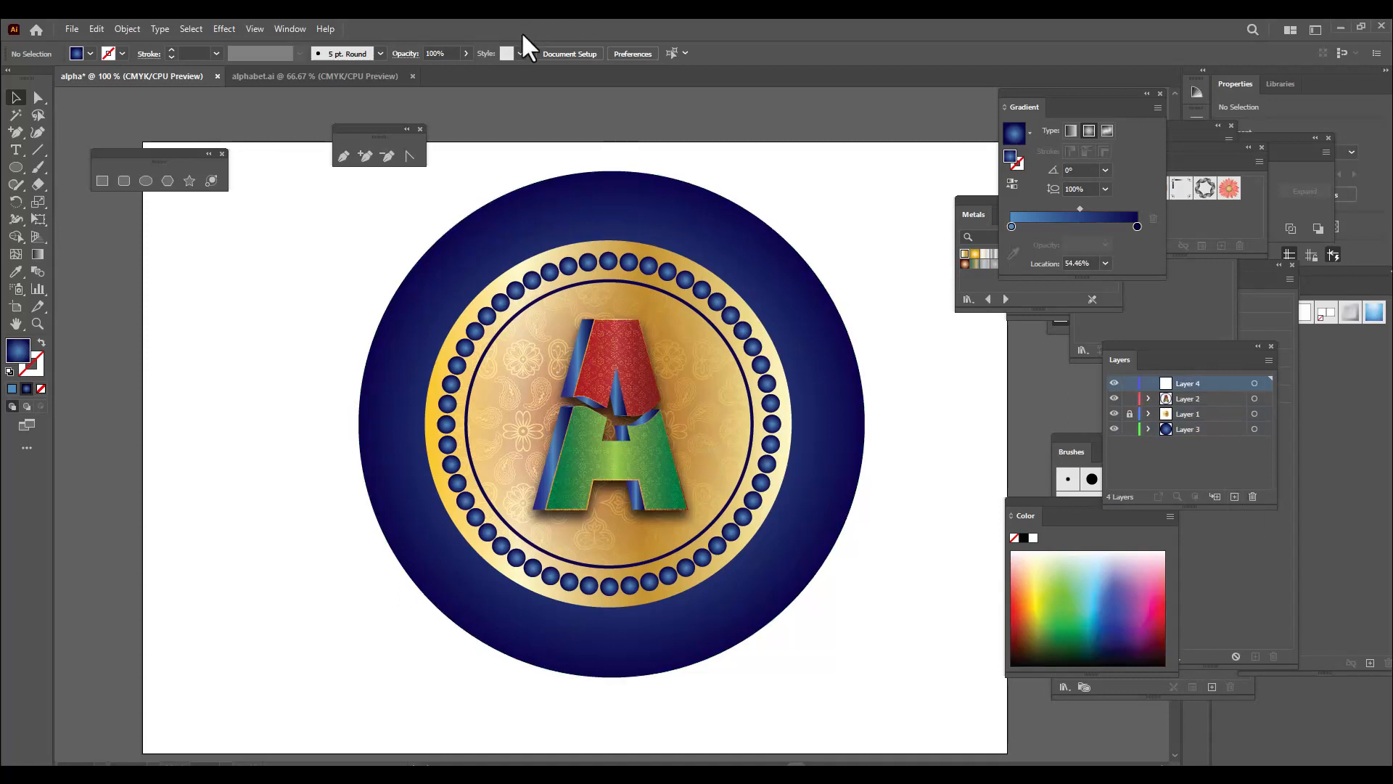
click(148, 182)
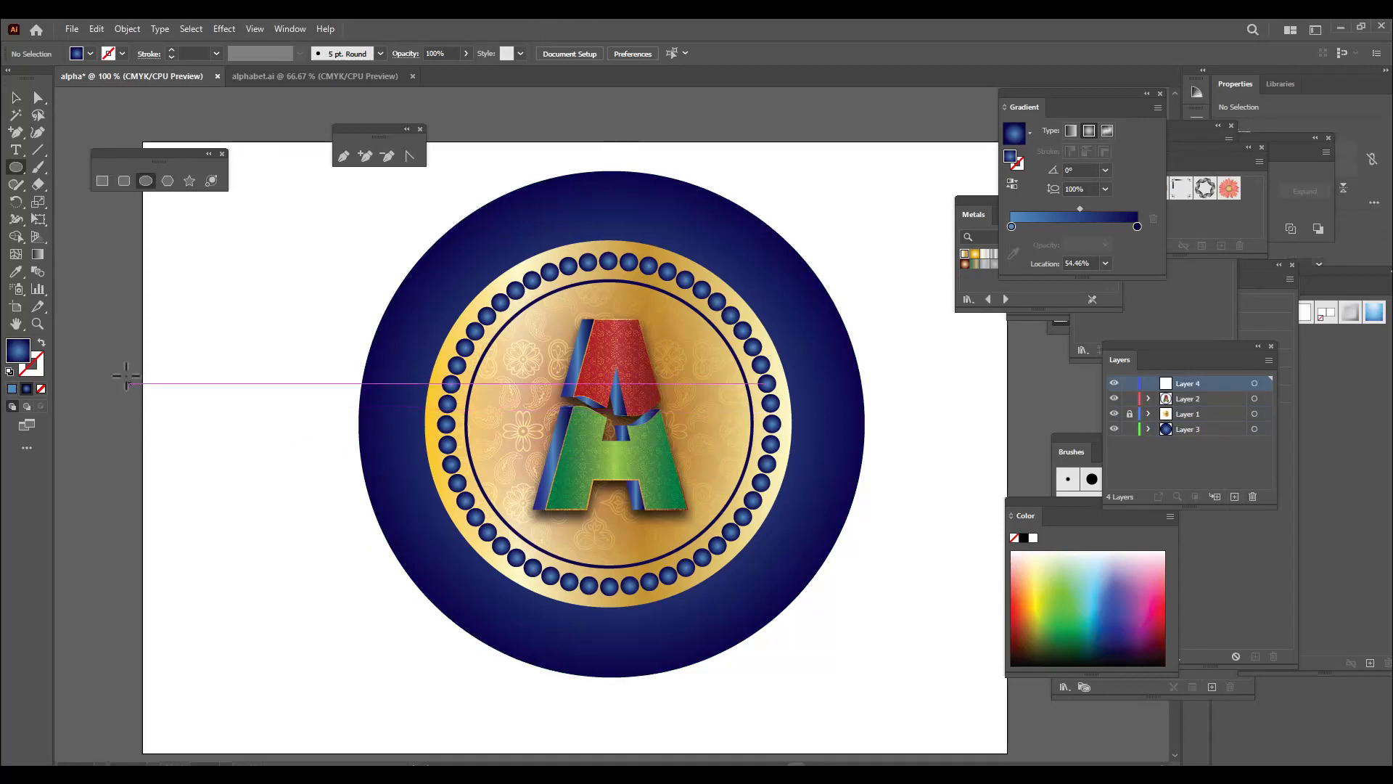
drag(112, 250, 462, 577)
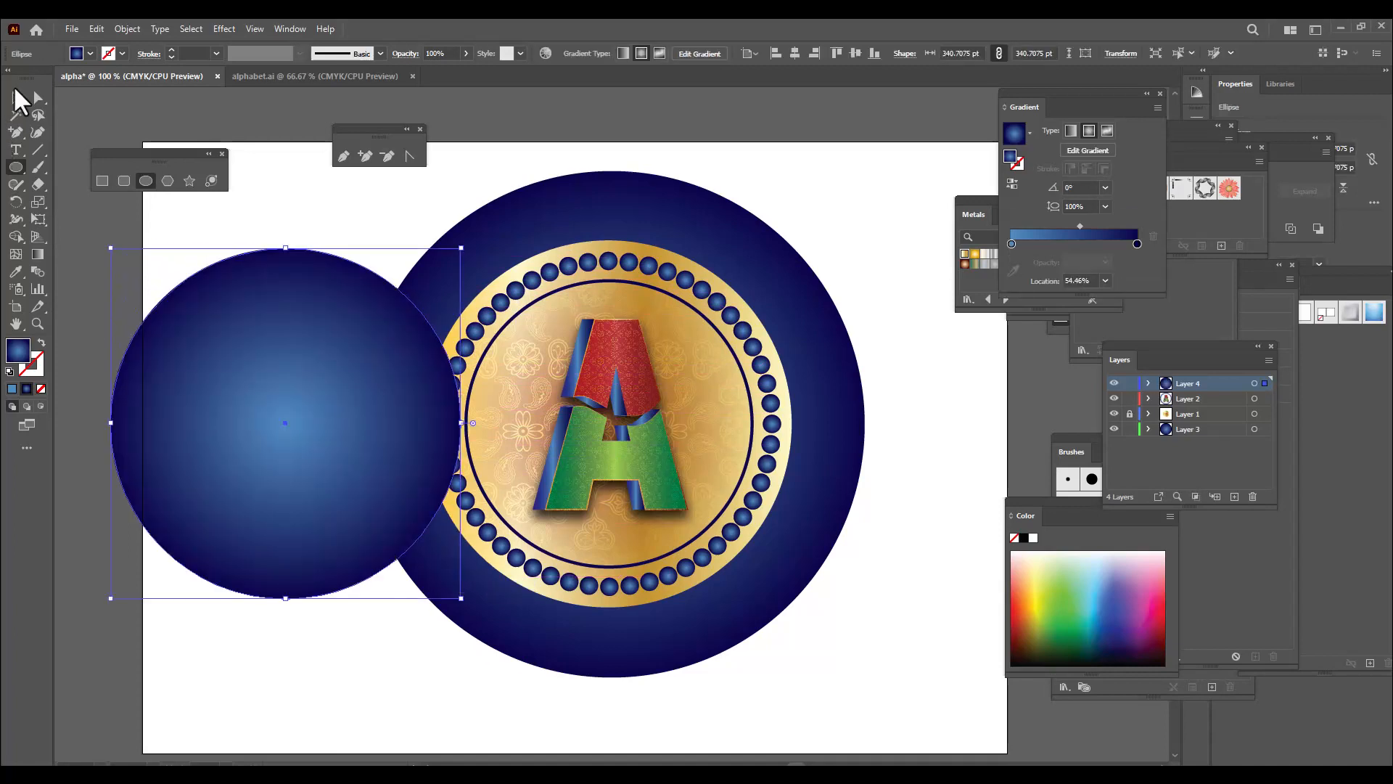
Centre the new circle over the badge and resize it from its centre to about 419 pt
drag(355, 358, 685, 370)
key(ctrl+z)
click(15, 97)
drag(263, 371, 629, 386)
drag(783, 249, 830, 204)
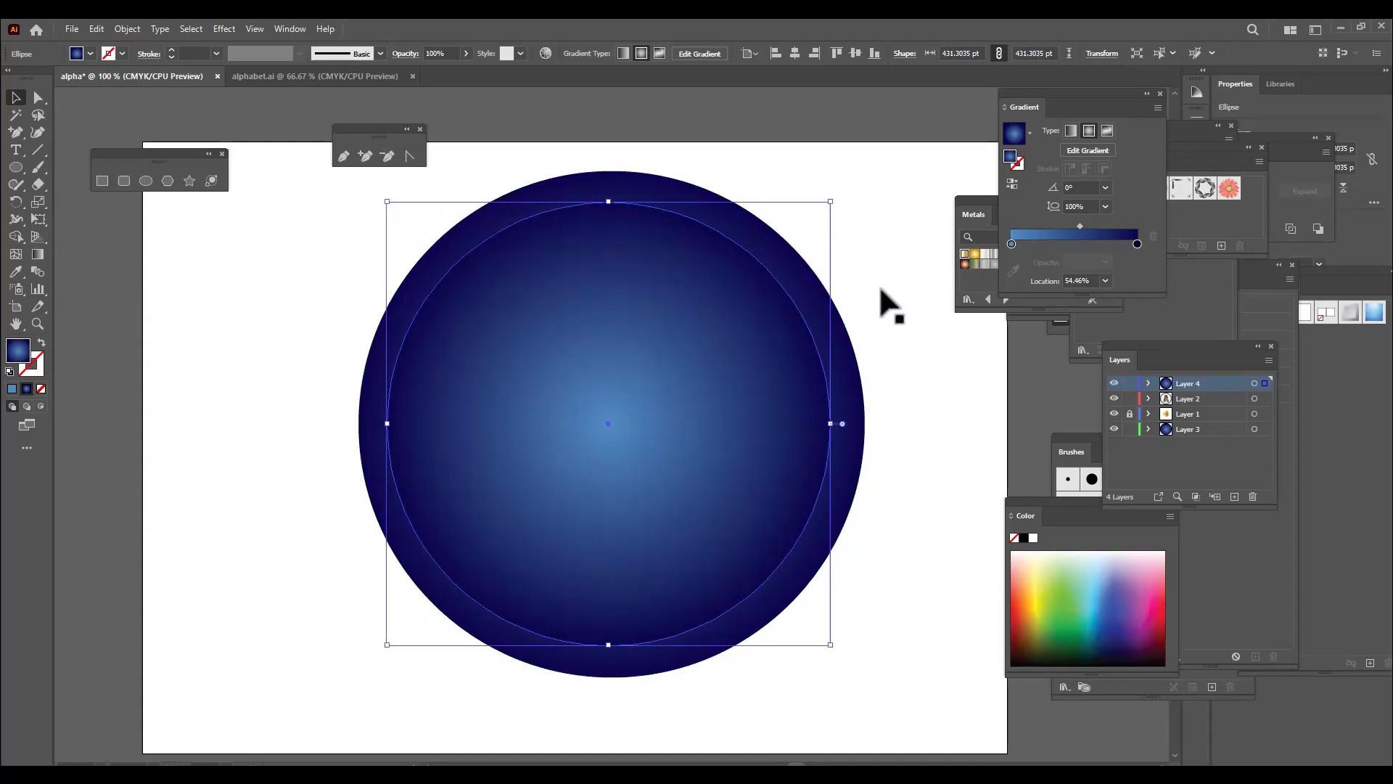
key(Down)
key(Down)
key(Down)
key(Down)
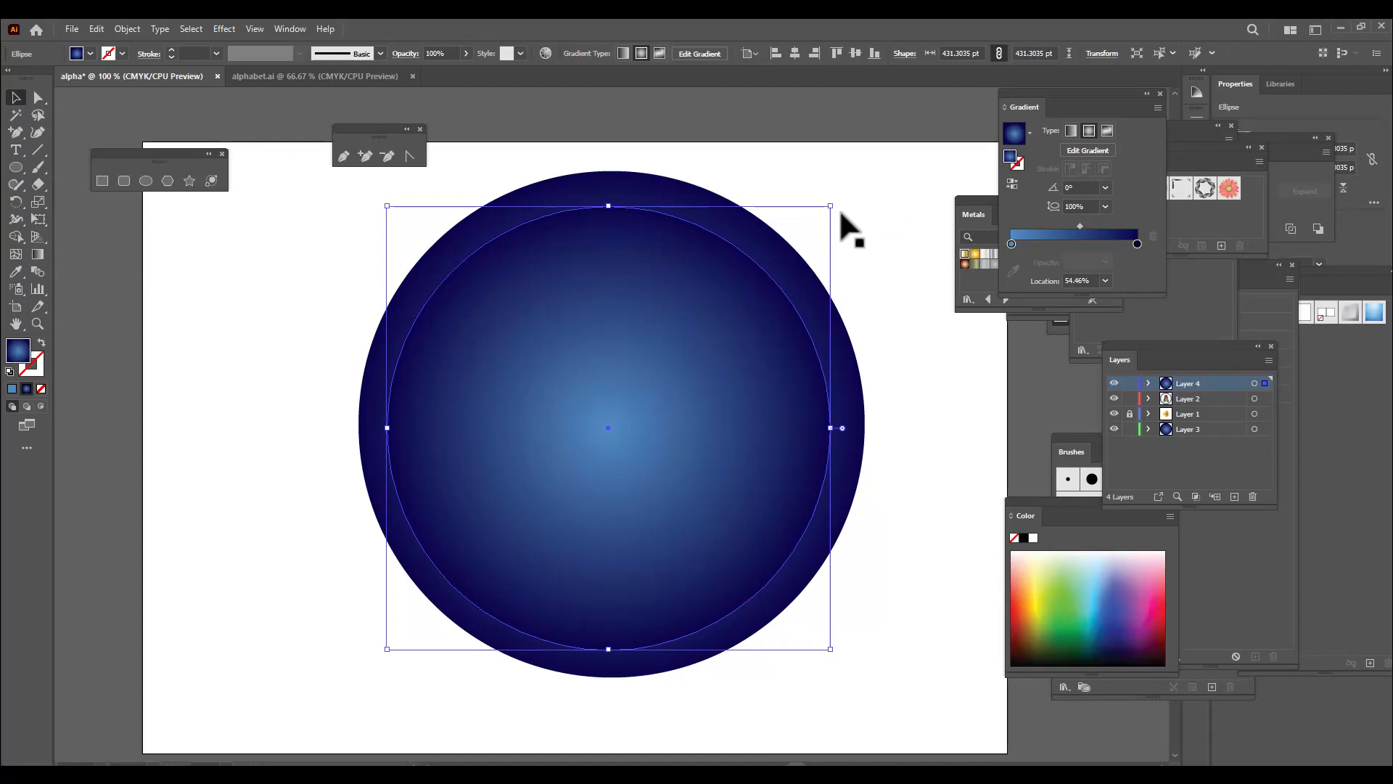
drag(830, 206, 824, 212)
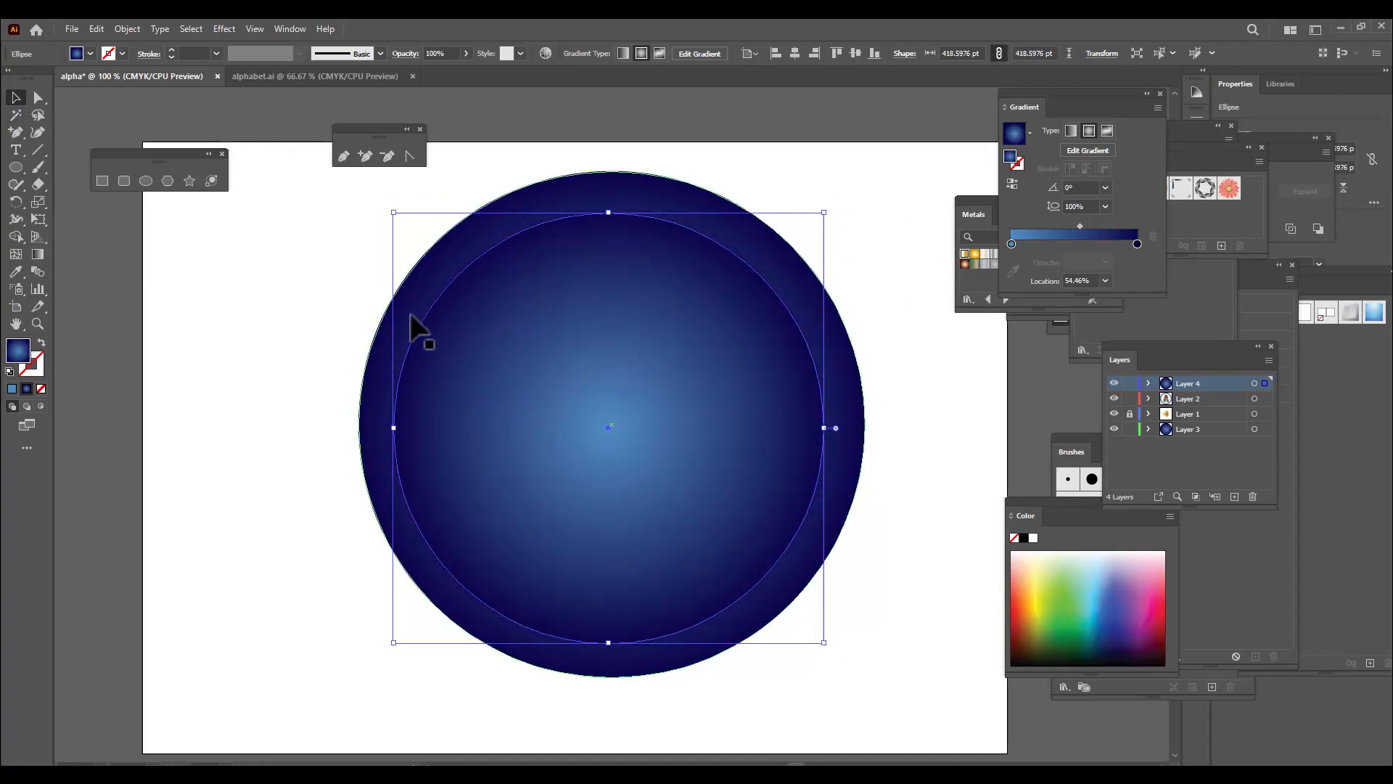
Swap the new circle's fill and stroke so it has no fill and a blue radial gradient outline
click(41, 344)
click(38, 366)
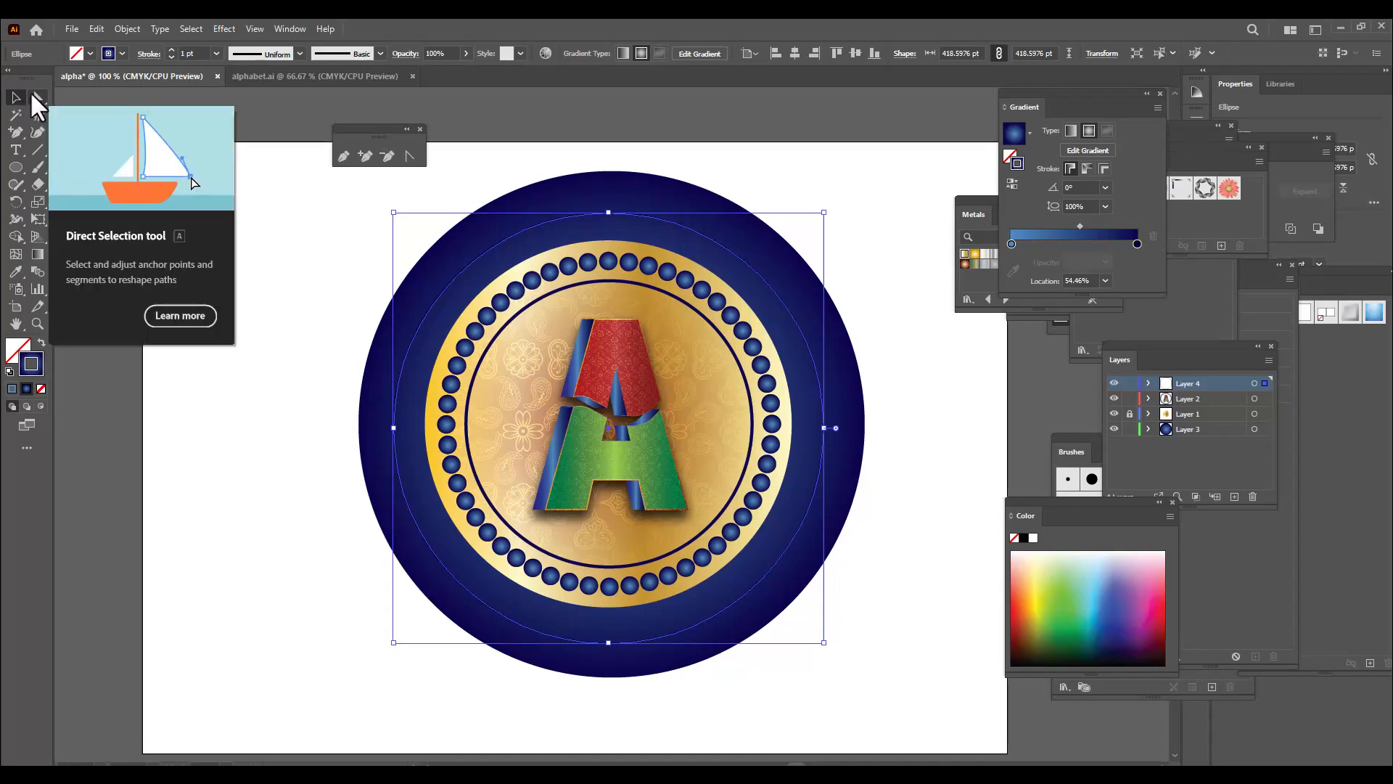
click(472, 105)
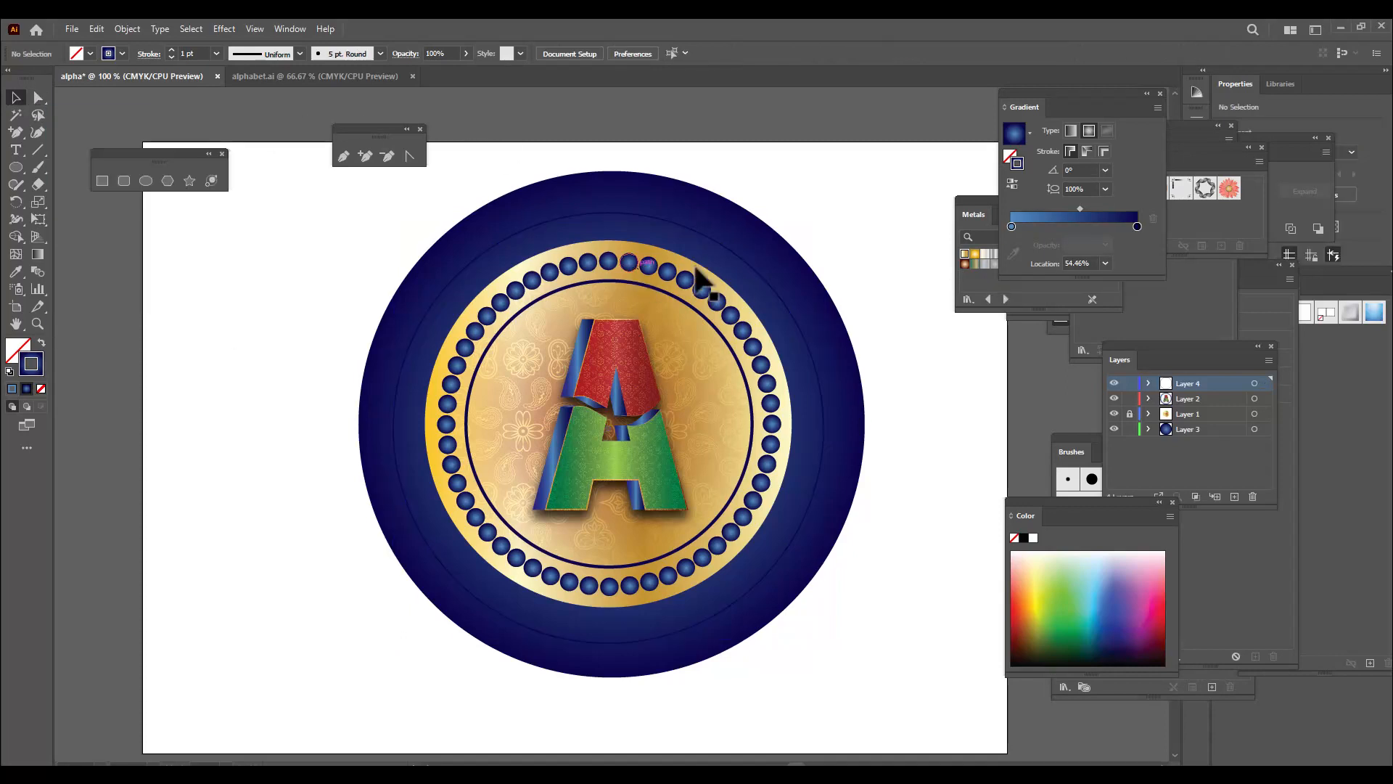
Cut the outlined circle at its left and right anchor points to split it into an upper and a lower arc
click(748, 262)
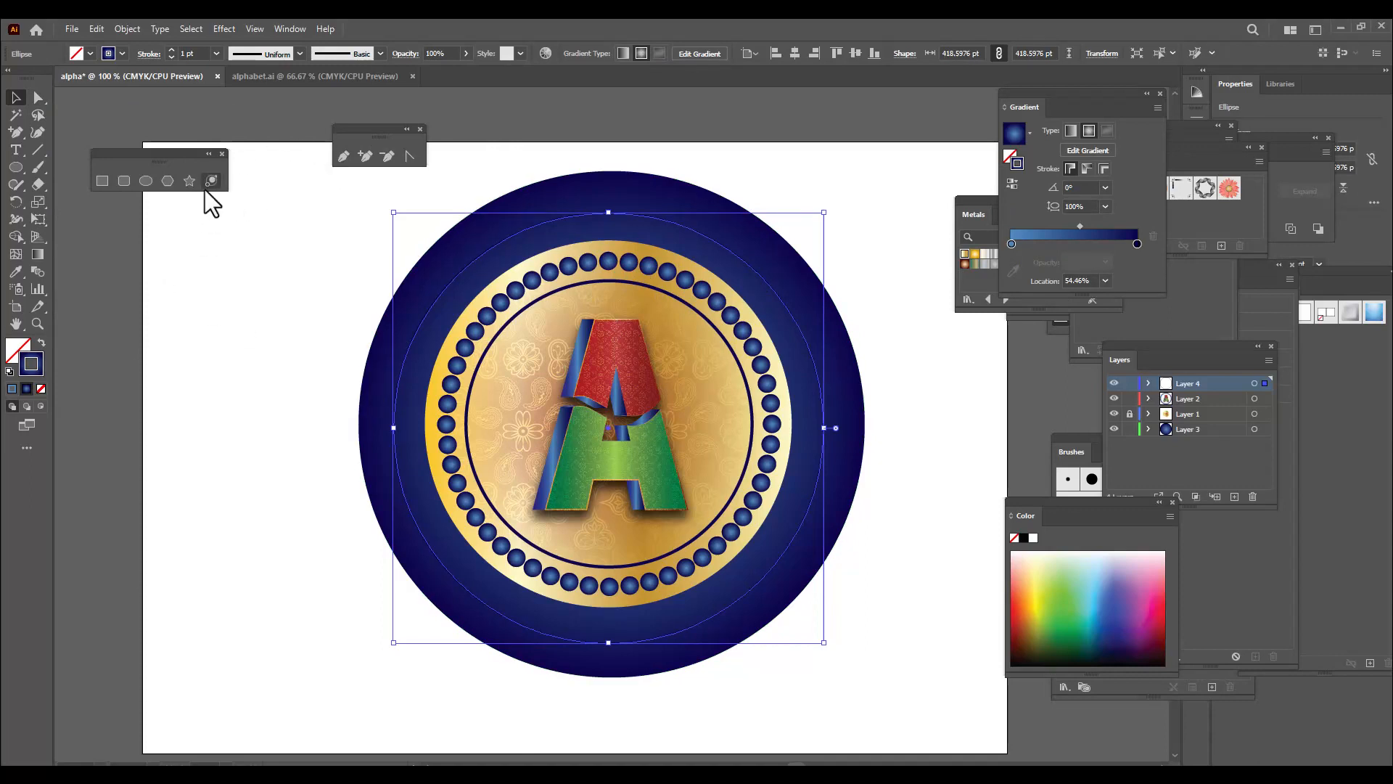
click(38, 97)
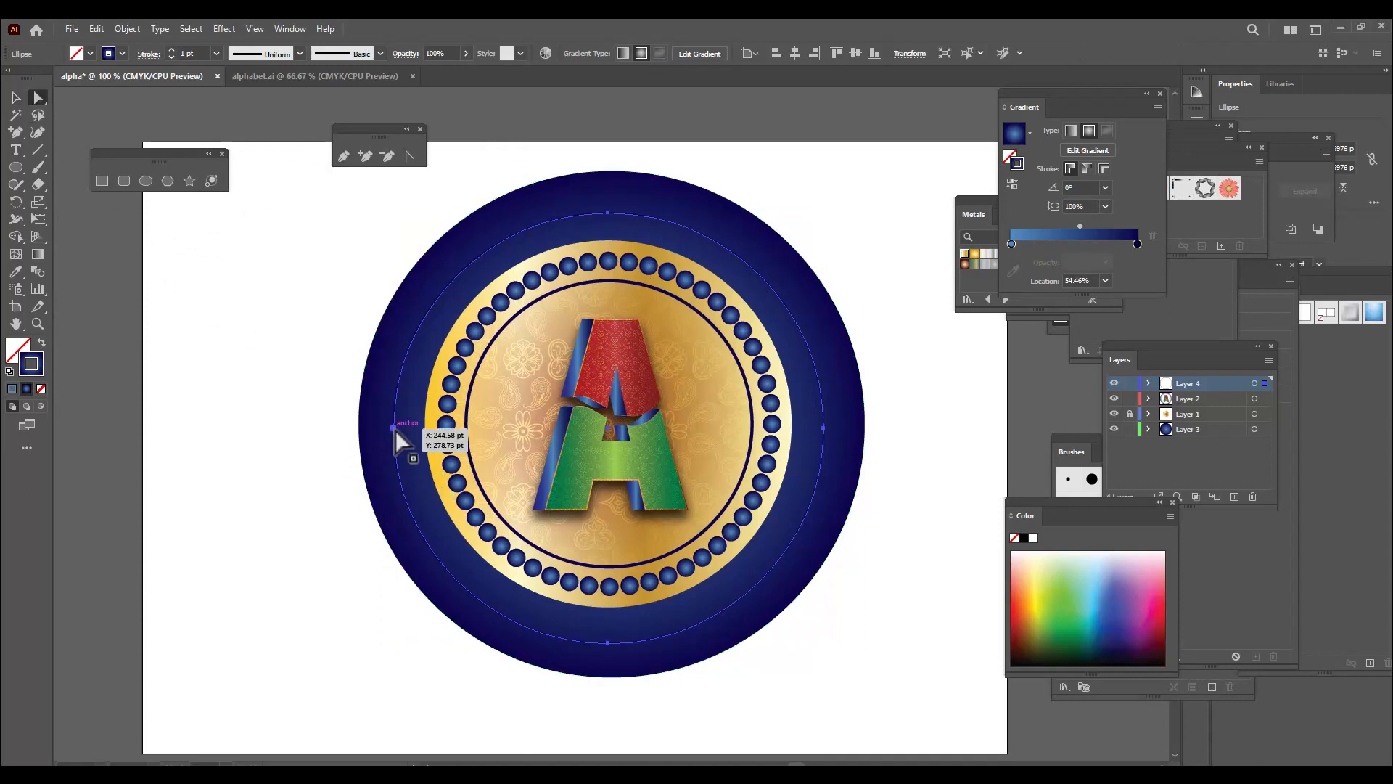
click(394, 428)
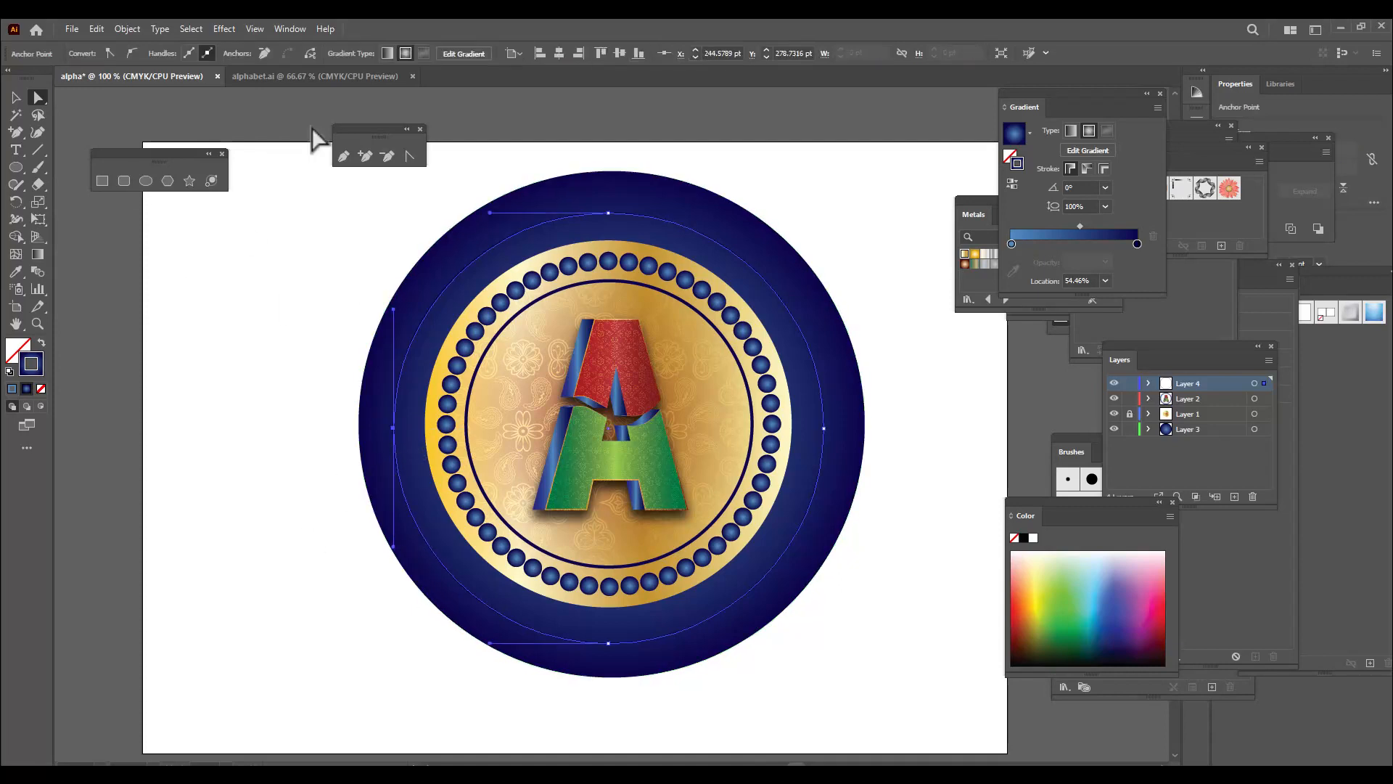
click(311, 52)
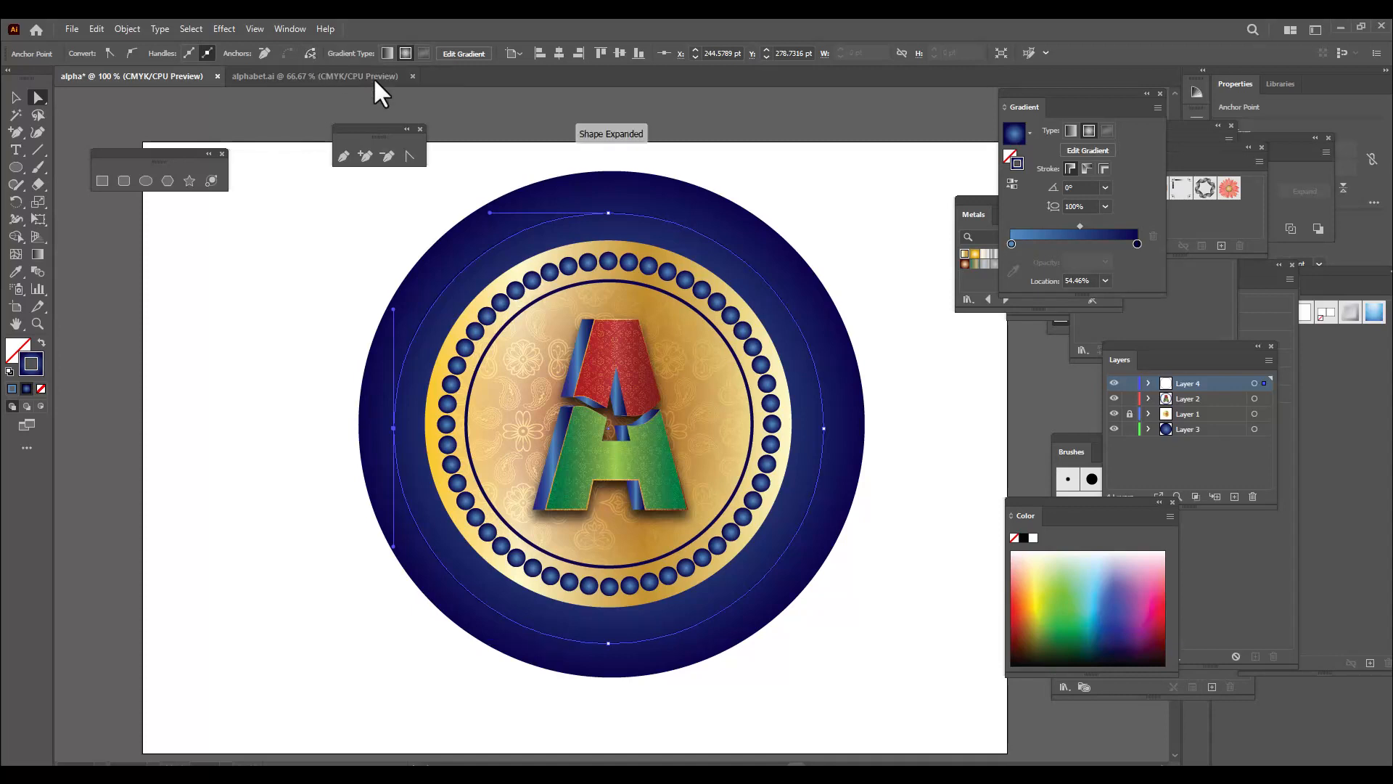
click(824, 428)
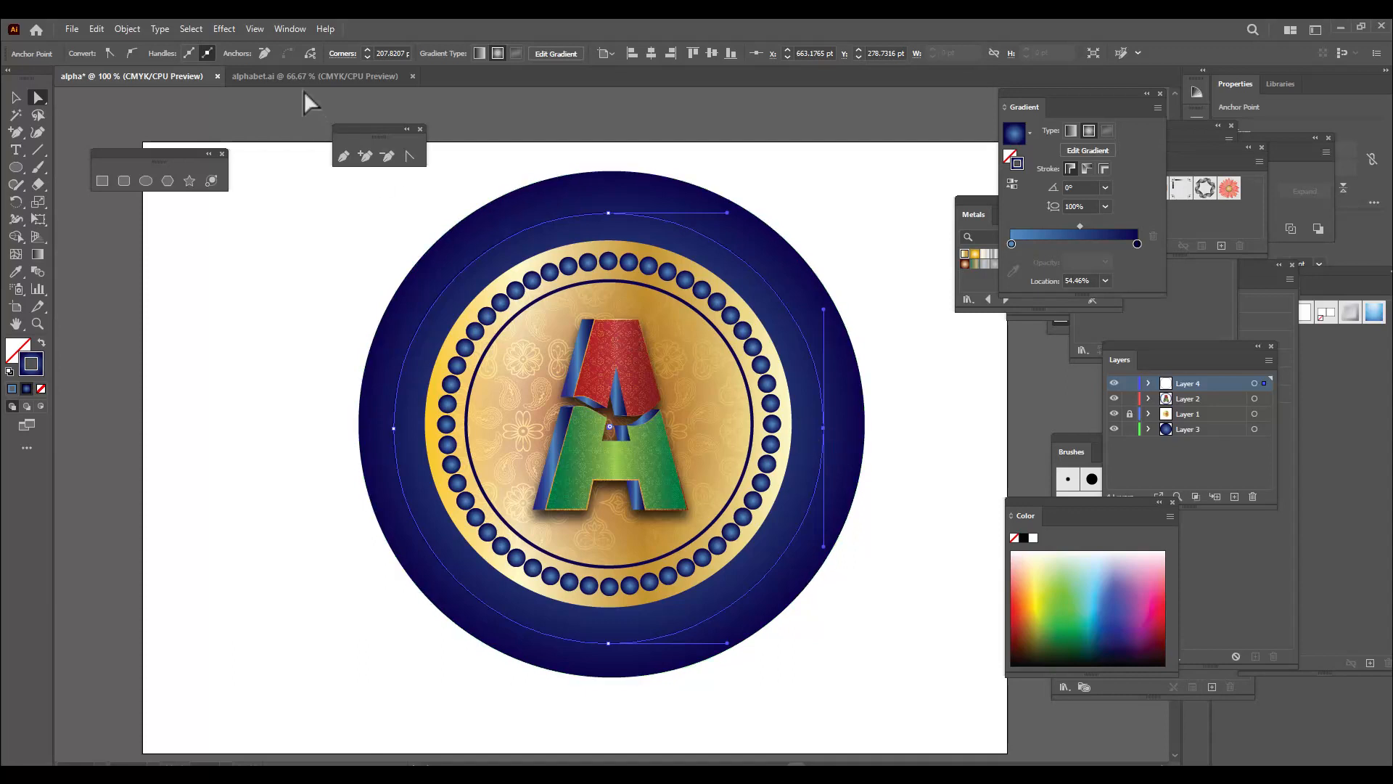
click(308, 54)
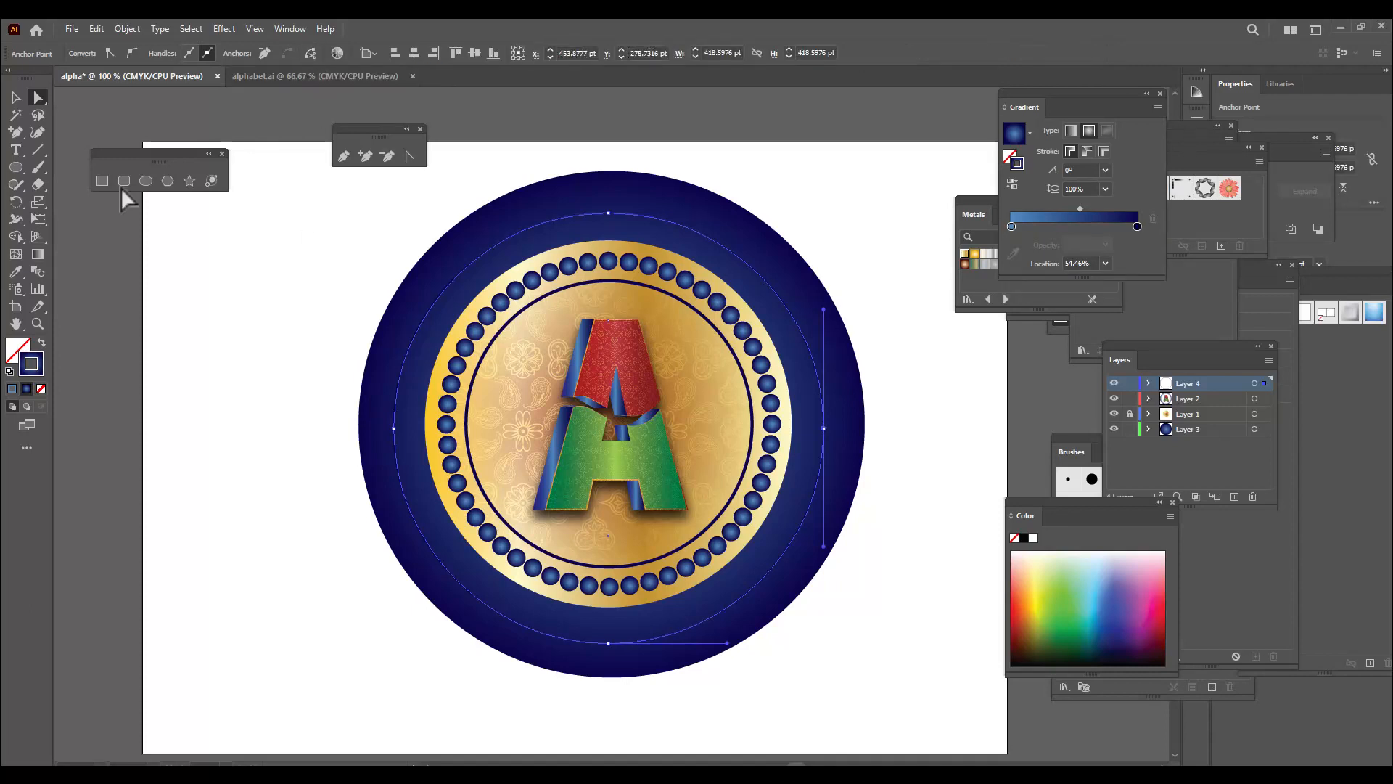
click(21, 97)
click(115, 275)
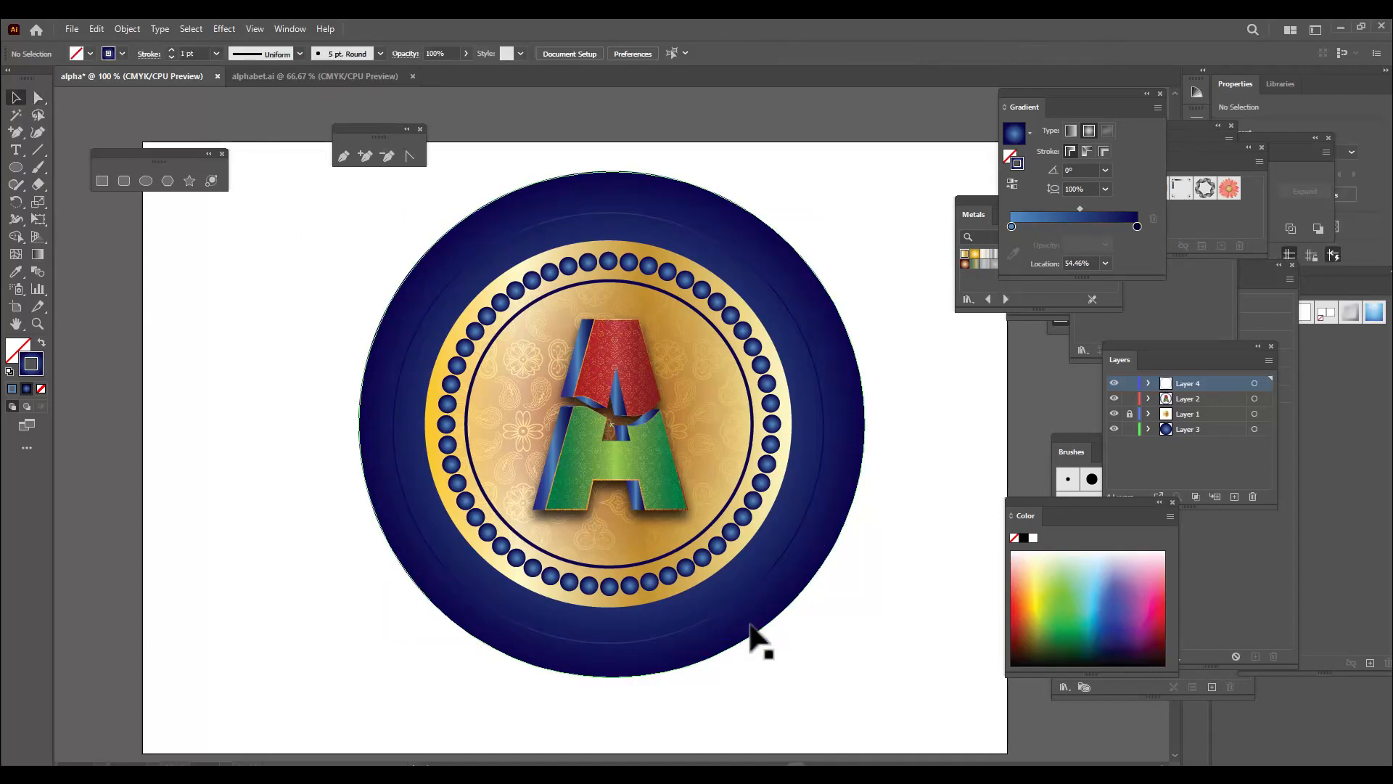
Nudge the lower arc slightly downward, towards the rim of the large blue circle
click(753, 585)
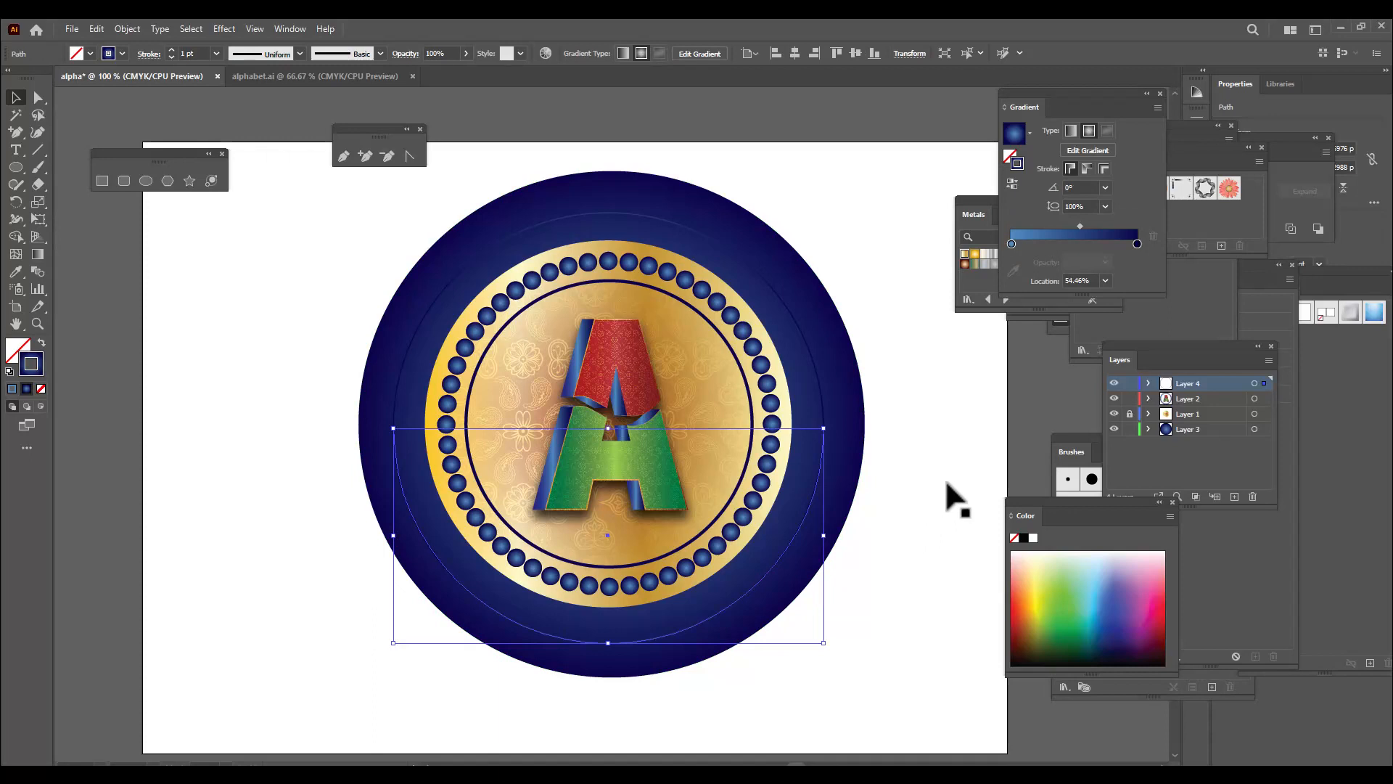
key(Down)
key(Down)
key(Down)
key(Down)
key(Down)
key(Down)
key(Down)
key(Down)
key(Down)
key(Down)
key(Down)
key(Down)
key(Down)
key(Down)
key(Down)
key(Down)
key(Down)
key(Down)
key(Down)
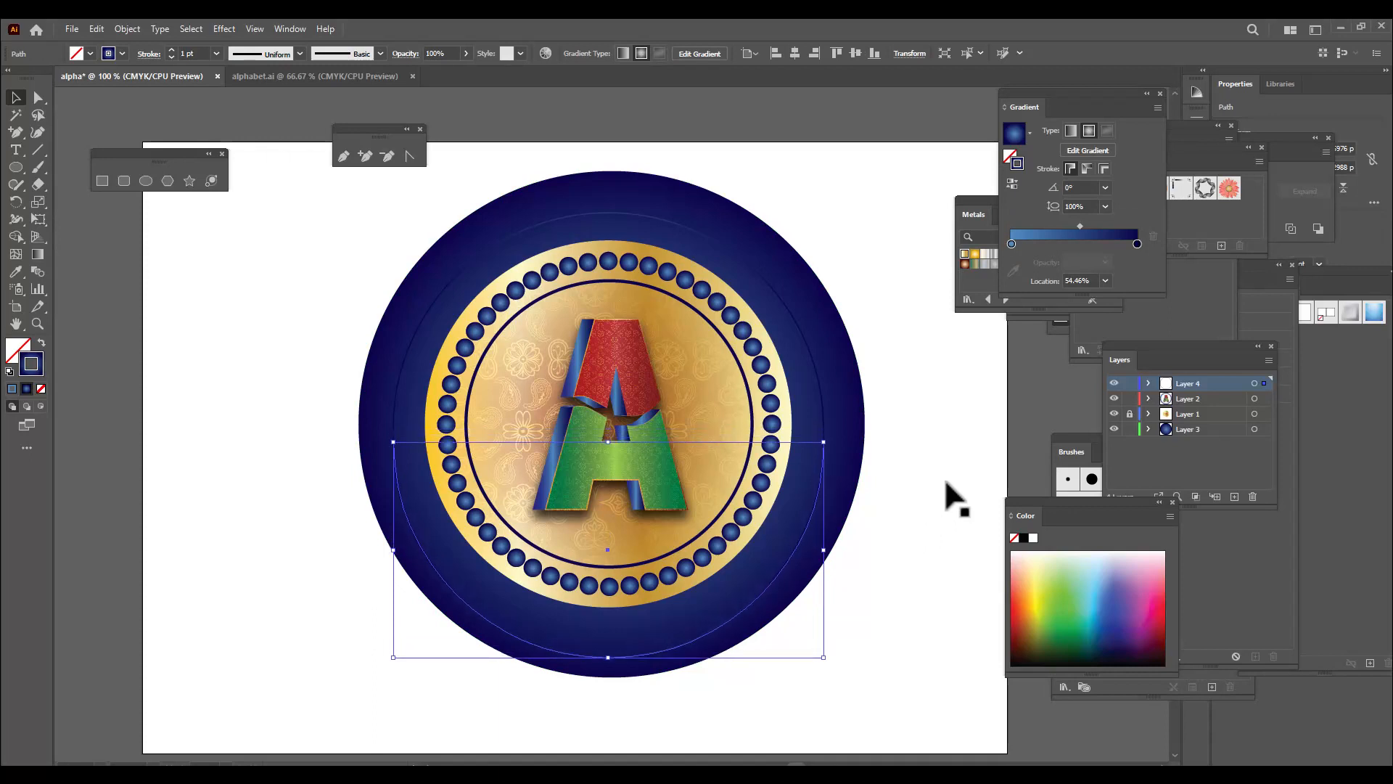
key(Down)
key(Down)
key(Down)
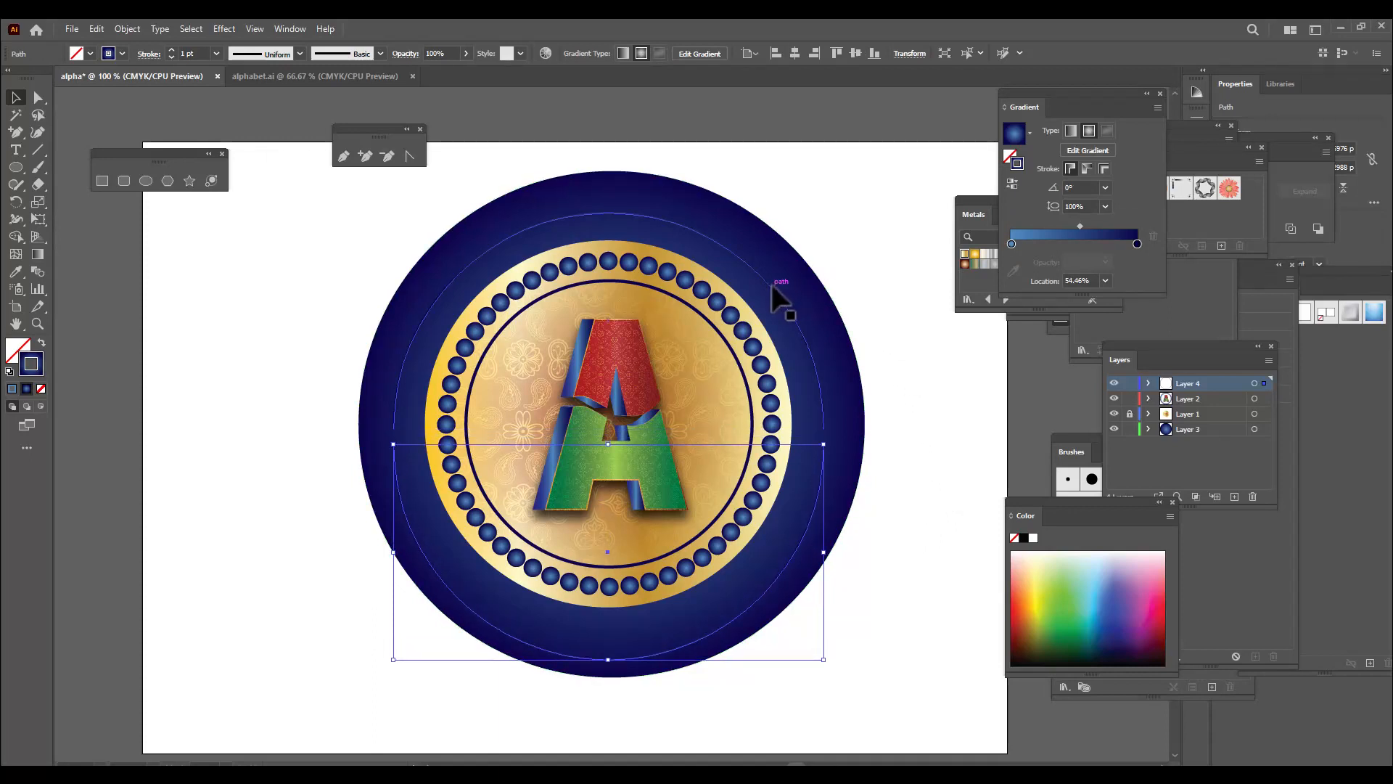
Nudge the upper arc slightly upward in the blue border of the badge
click(773, 289)
key(Up)
key(Up)
key(Up)
key(Up)
key(Up)
key(Up)
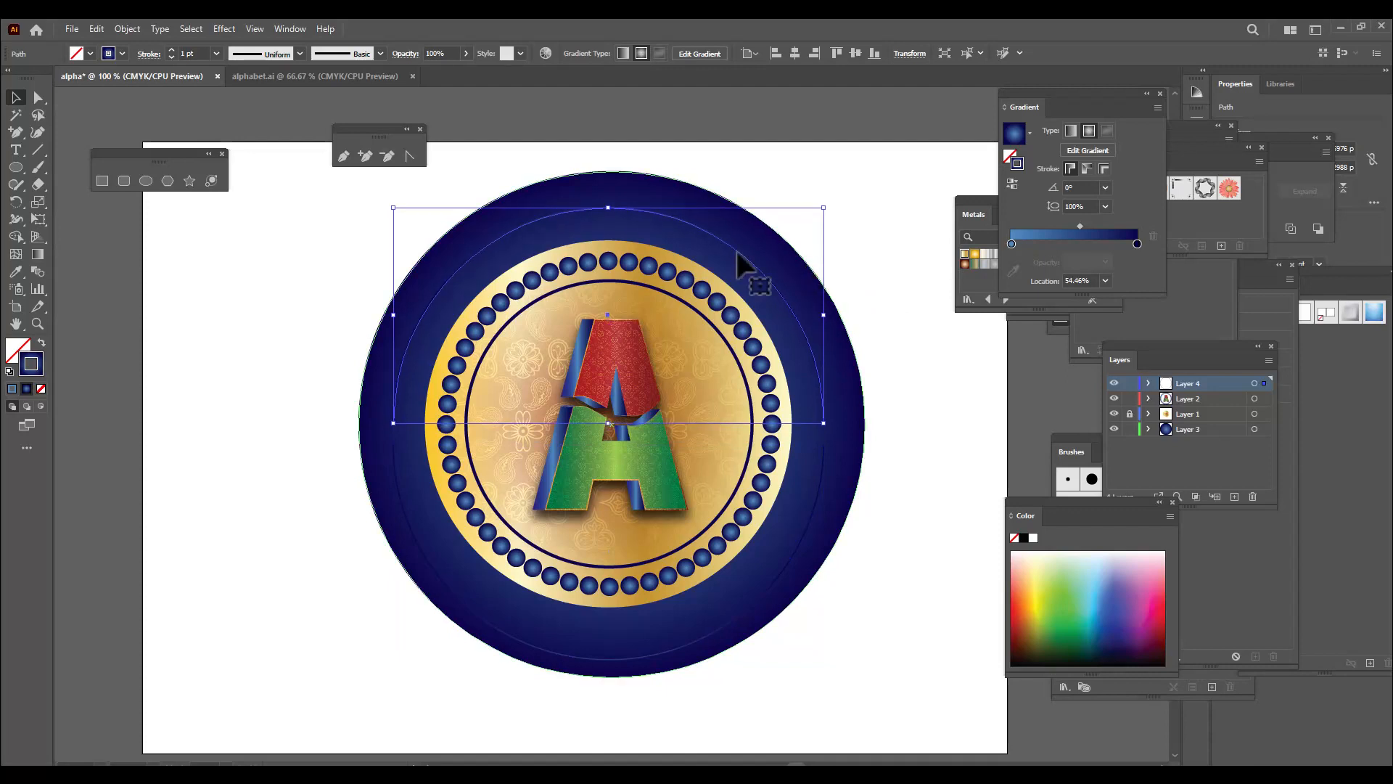
key(Up)
key(Up)
key(Up)
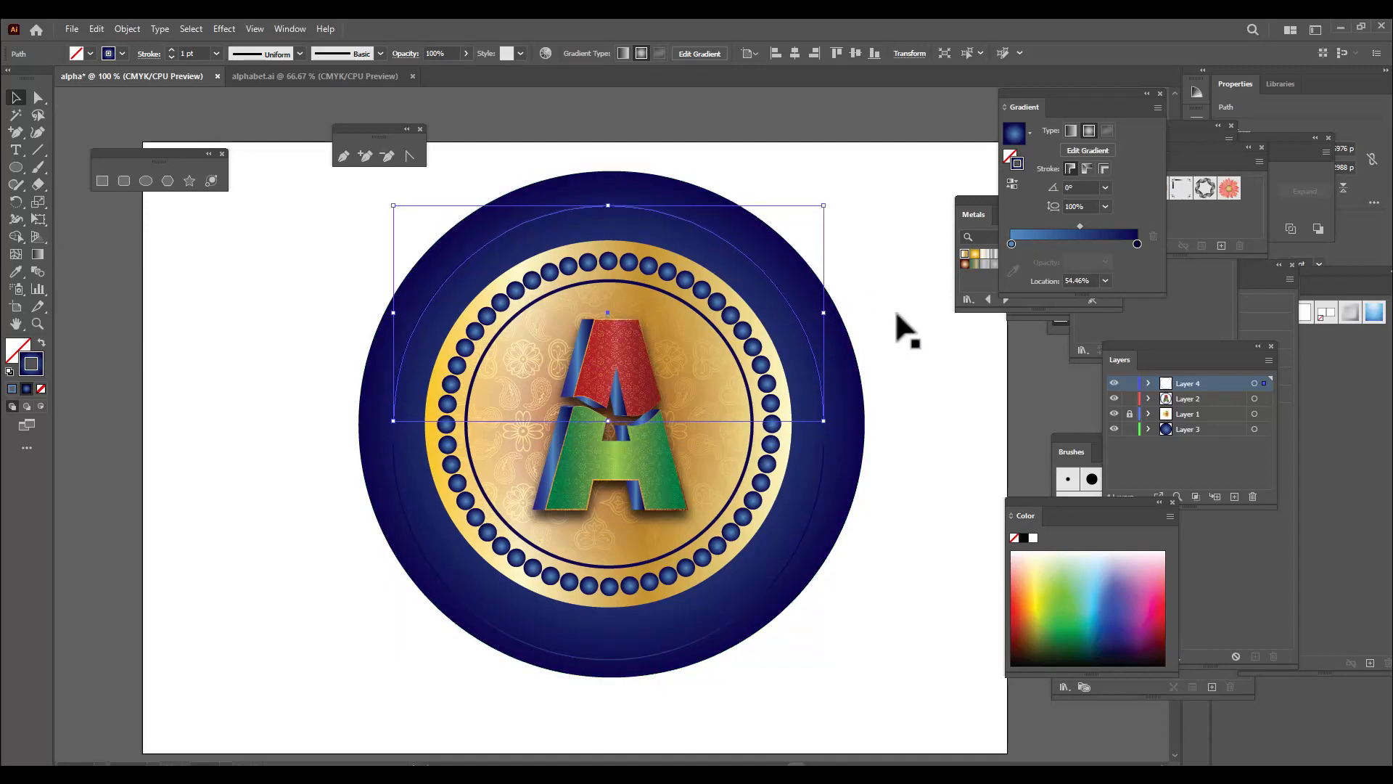
key(Up)
key(Up)
key(Up)
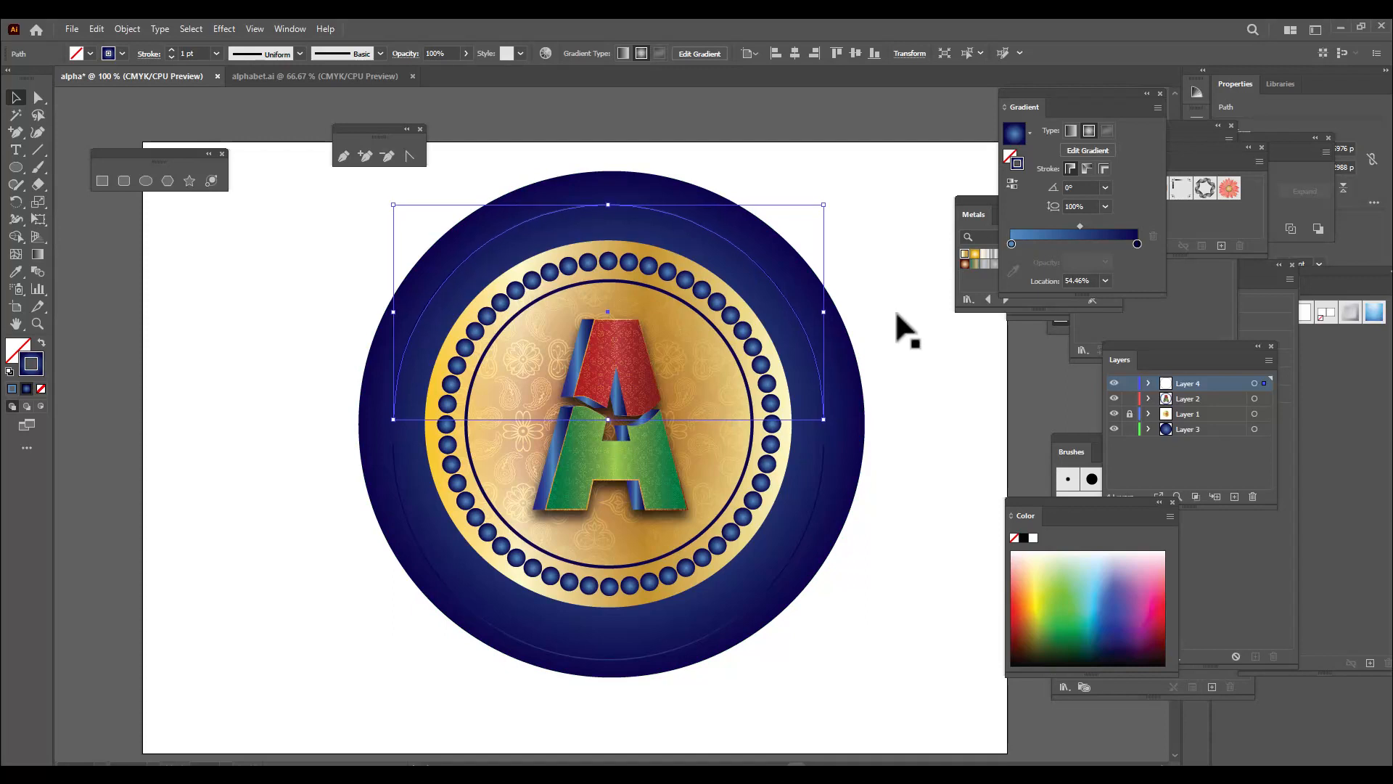
click(896, 313)
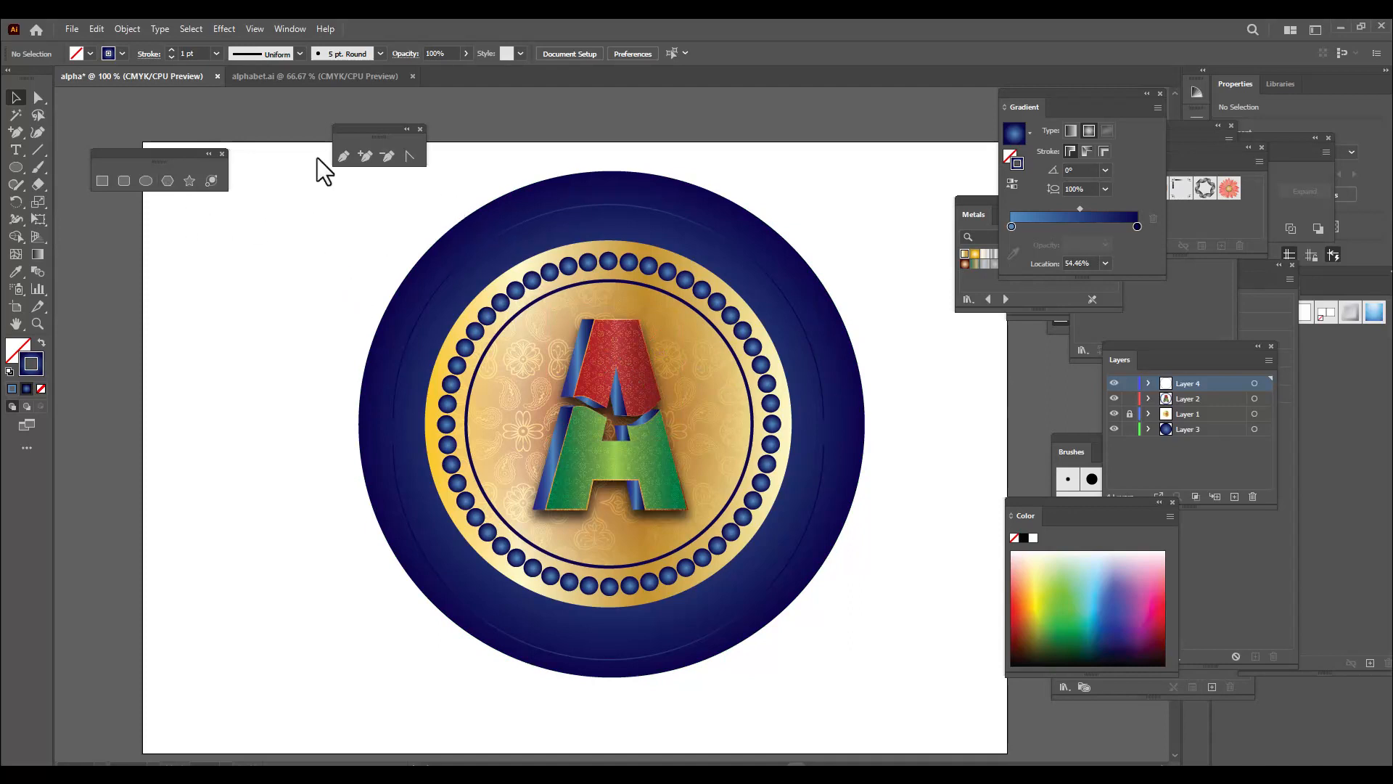
Start path text on the upper arc near its left end with the Type on a Path tool
drag(349, 138, 380, 109)
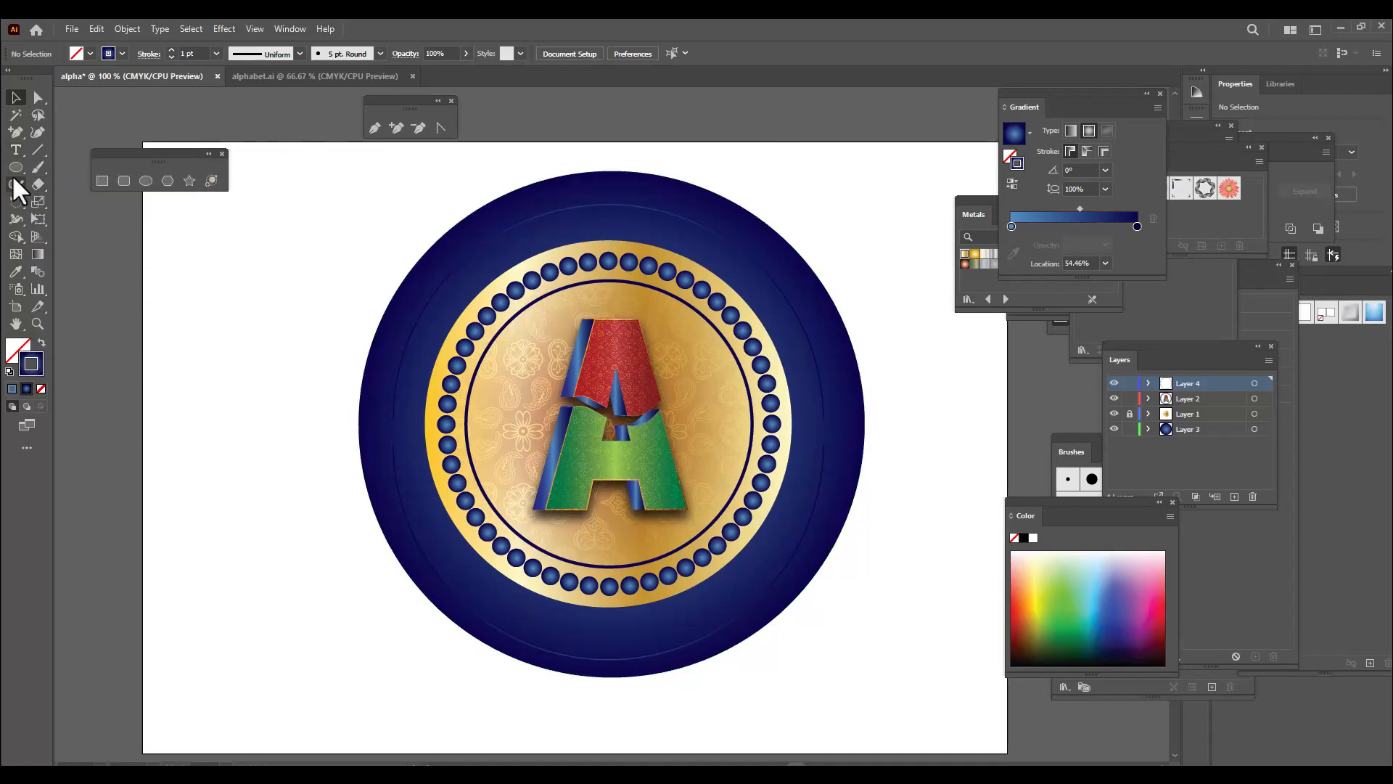
click(15, 151)
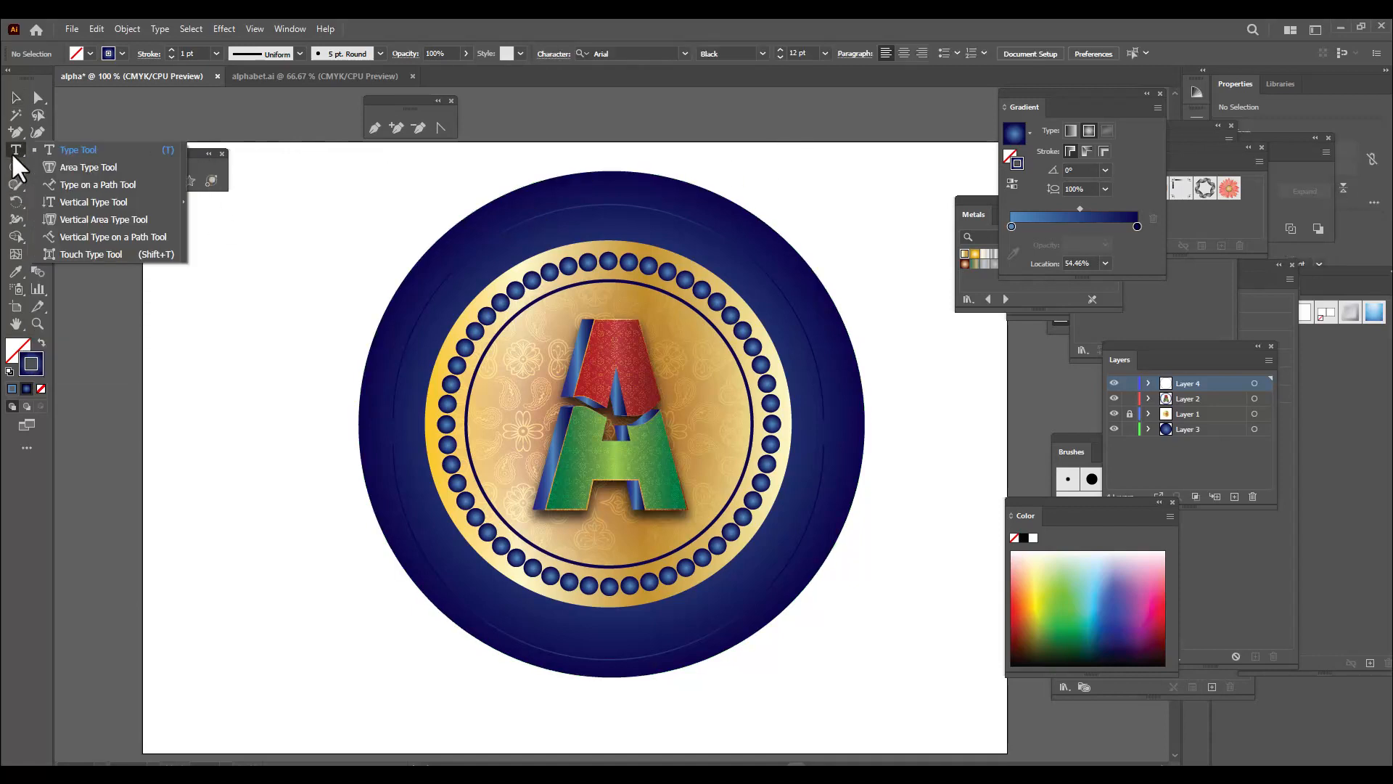
click(184, 184)
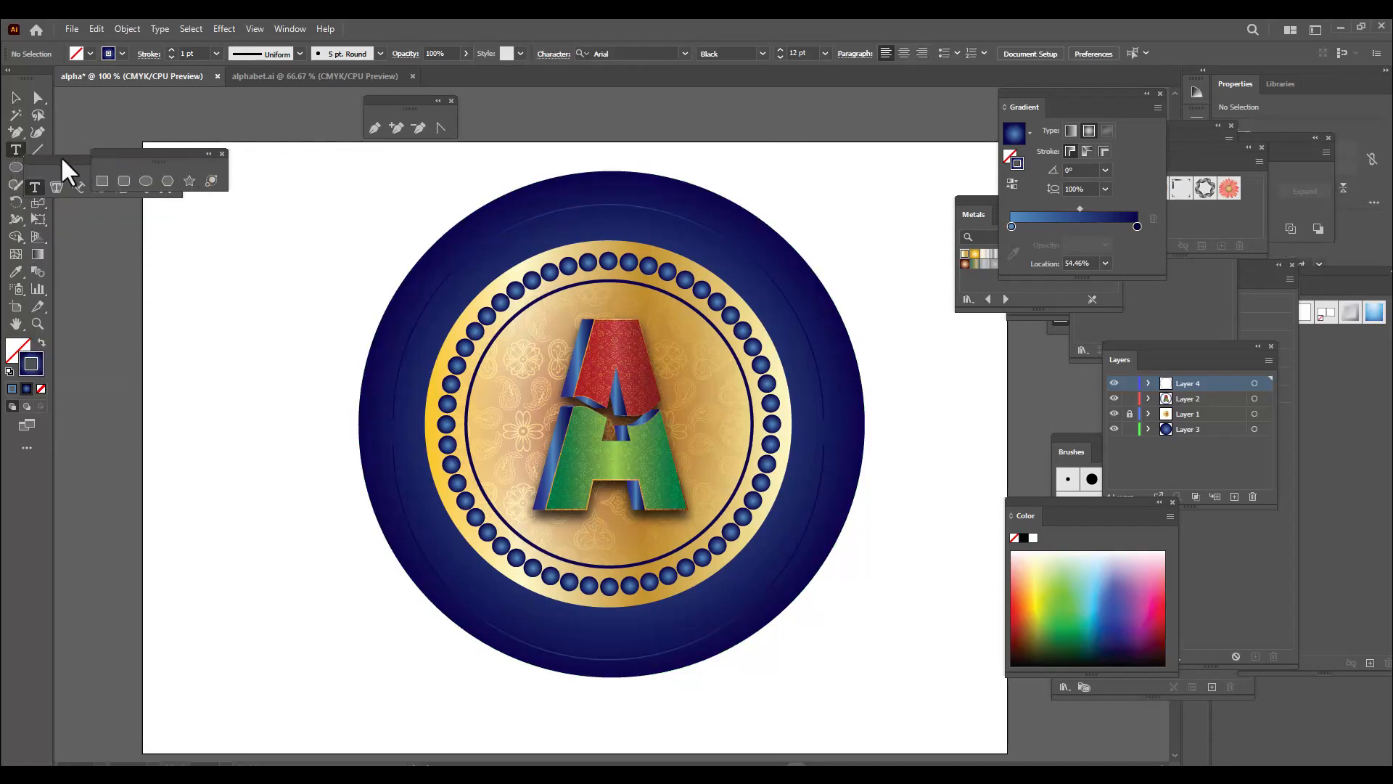
drag(61, 160, 181, 233)
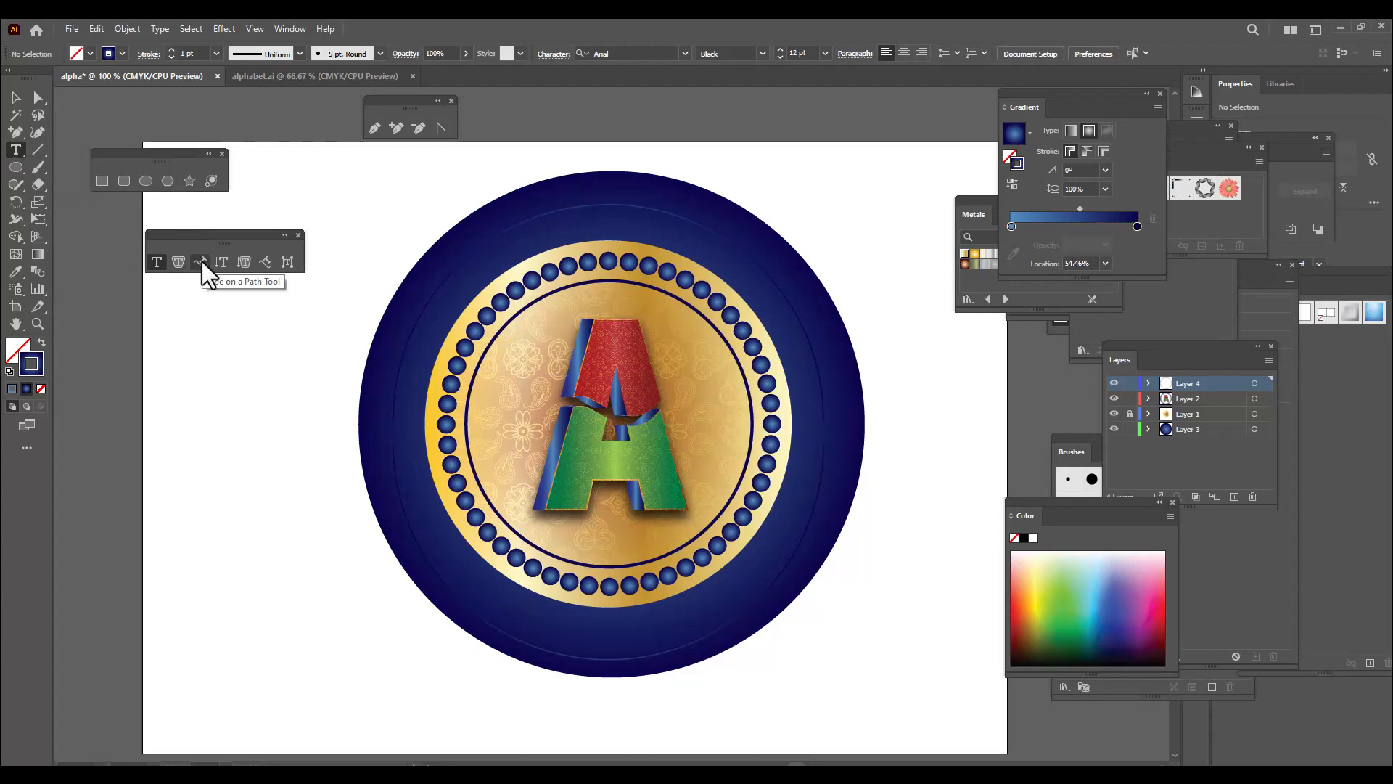
click(202, 261)
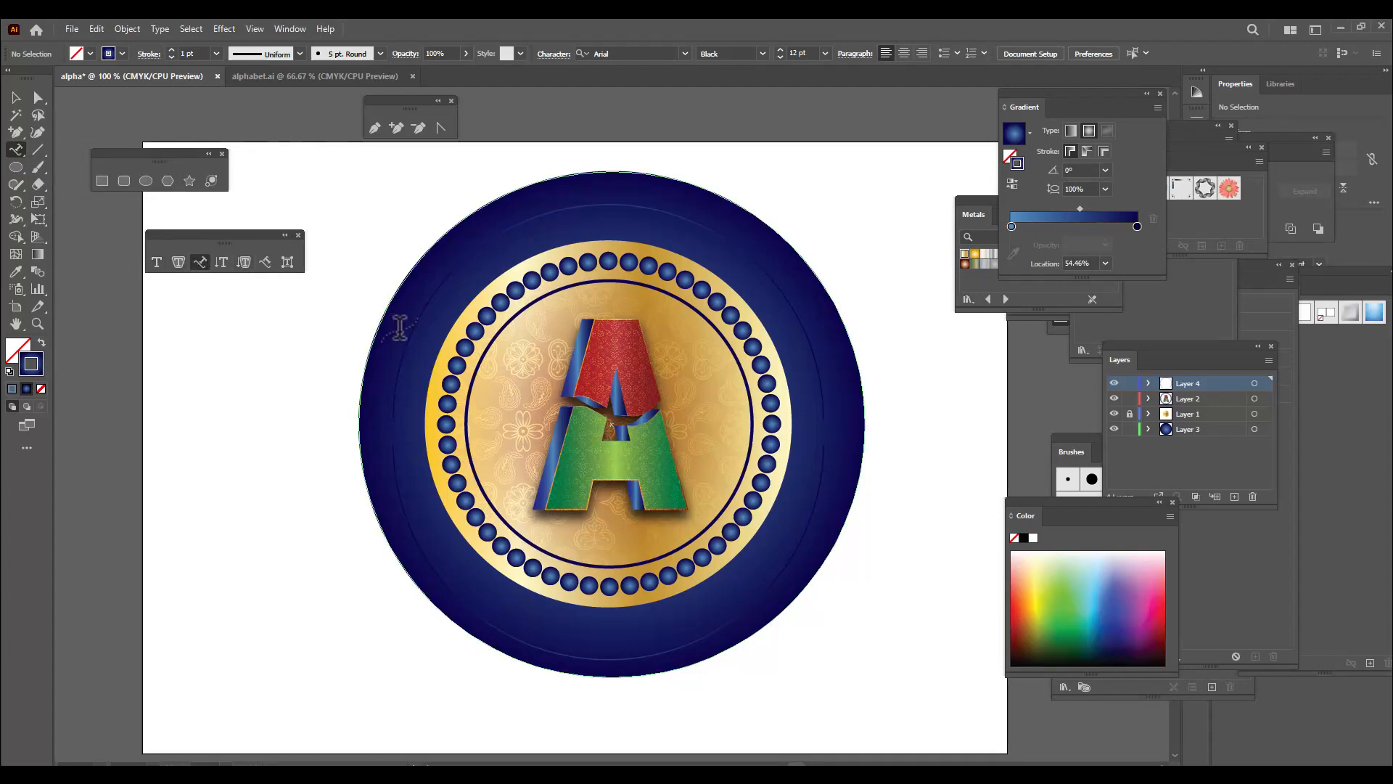
click(401, 365)
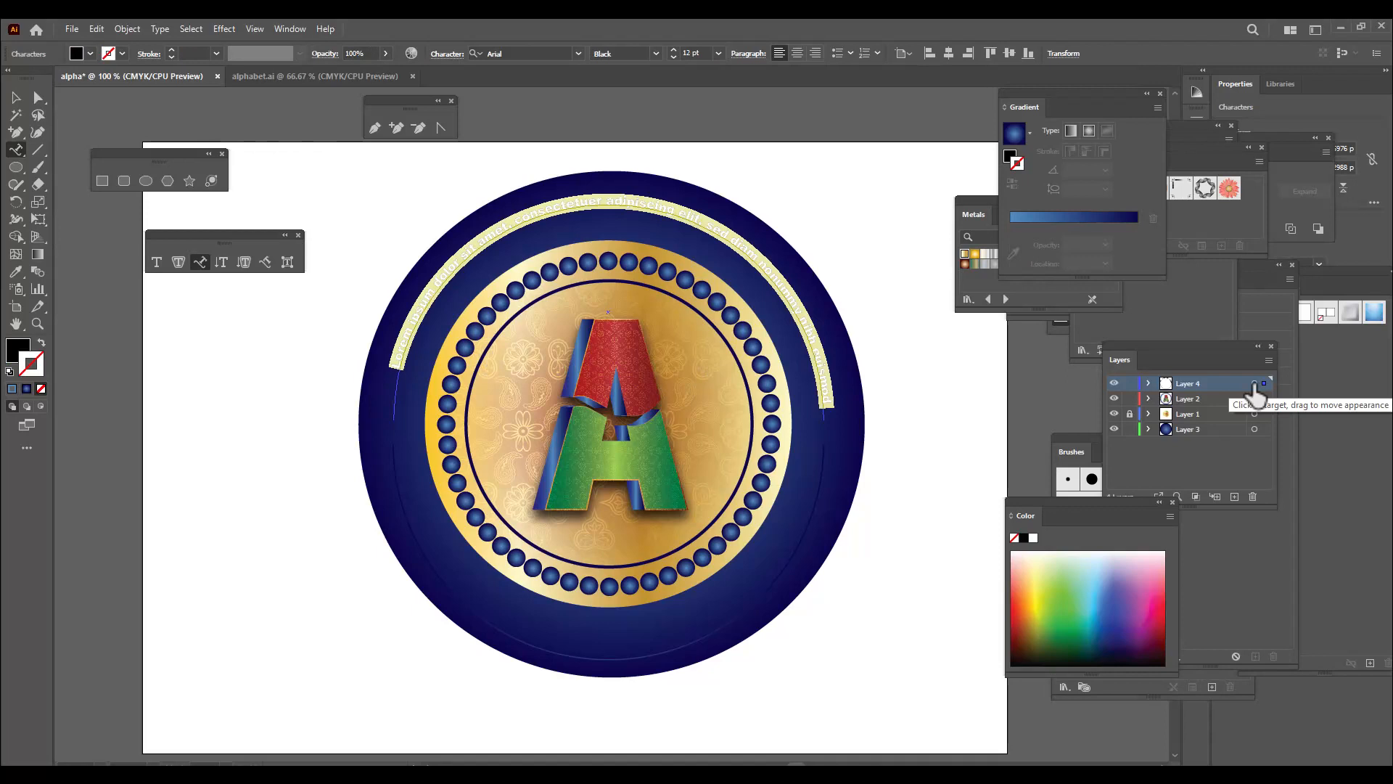
Replace the placeholder text on the upper arc with capital lettering beginning "ALPHA DESIGNERS" and select the whole text
key(BackSpace)
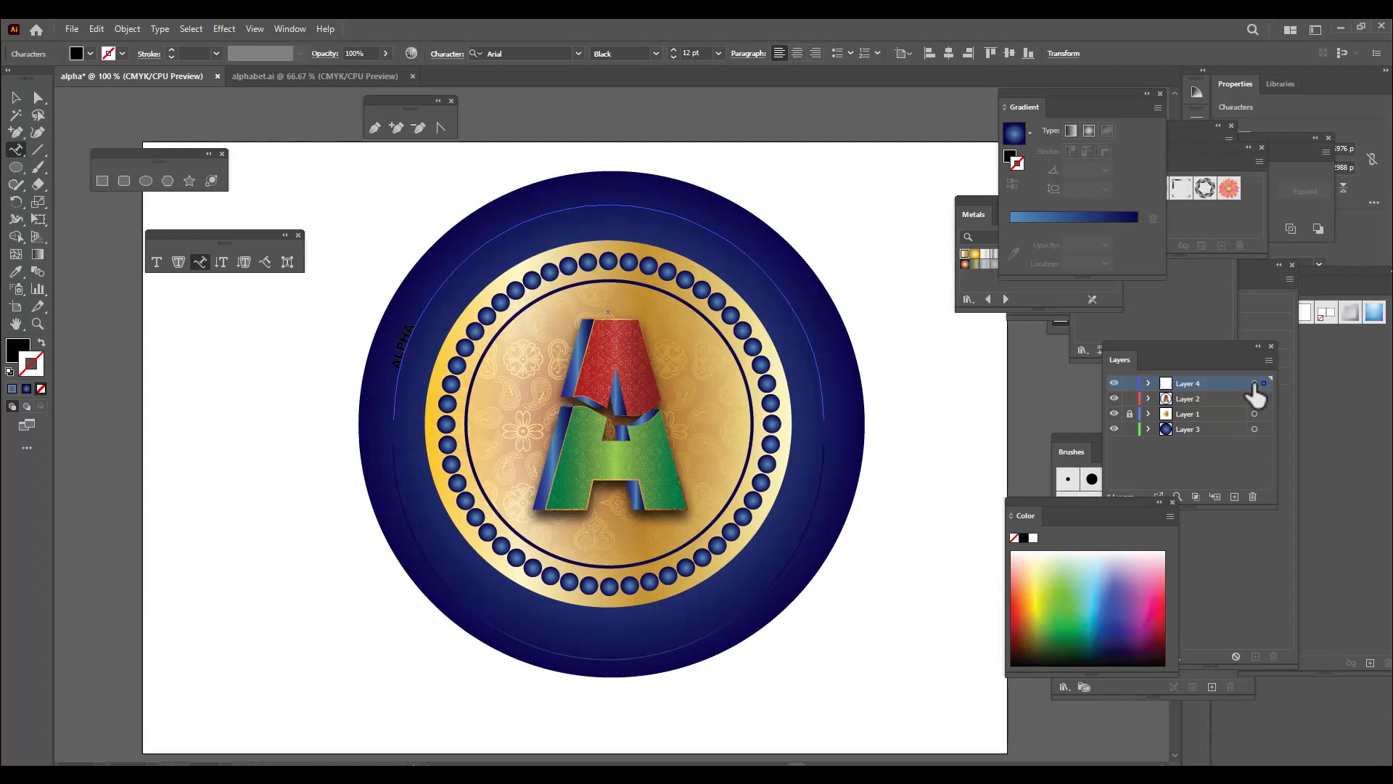
text(DES)
text(IN)
text(NERS PR)
key(shift+Left)
key(shift+Left)
key(shift+Left)
key(shift+Left)
key(shift+Left)
key(shift+Left)
key(shift+Left)
key(shift+Left)
key(shift+Left)
key(shift+Left)
key(shift+Left)
key(shift+Left)
key(shift+Left)
key(shift+Left)
key(shift+Left)
key(shift+Left)
key(shift+Left)
key(shift+Left)
key(shift+Left)
key(shift+Left)
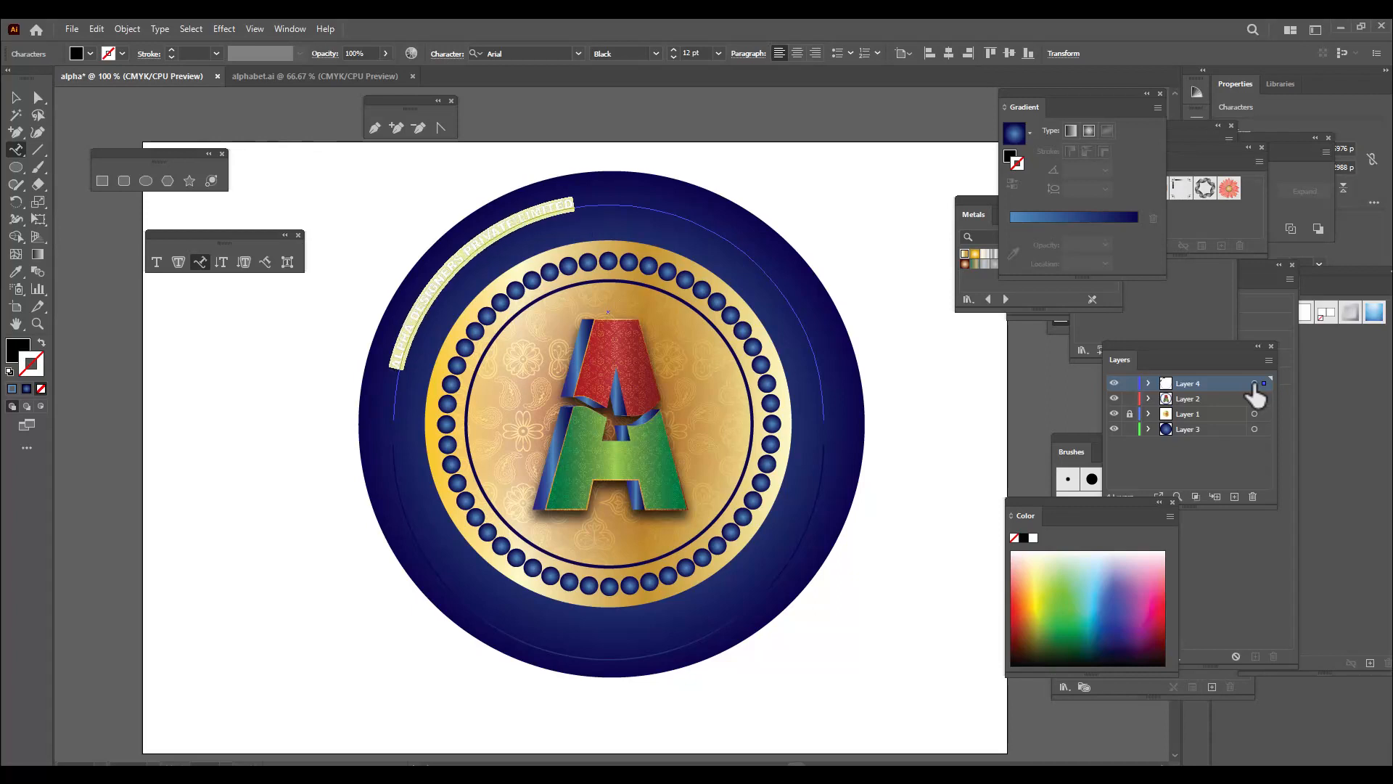
Enlarge the selected lettering on the upper arc to 28 pt
key(ctrl+shift+period)
key(ctrl+shift+period)
key(ctrl+shift+period)
key(ctrl+shift+period)
key(ctrl+shift+period)
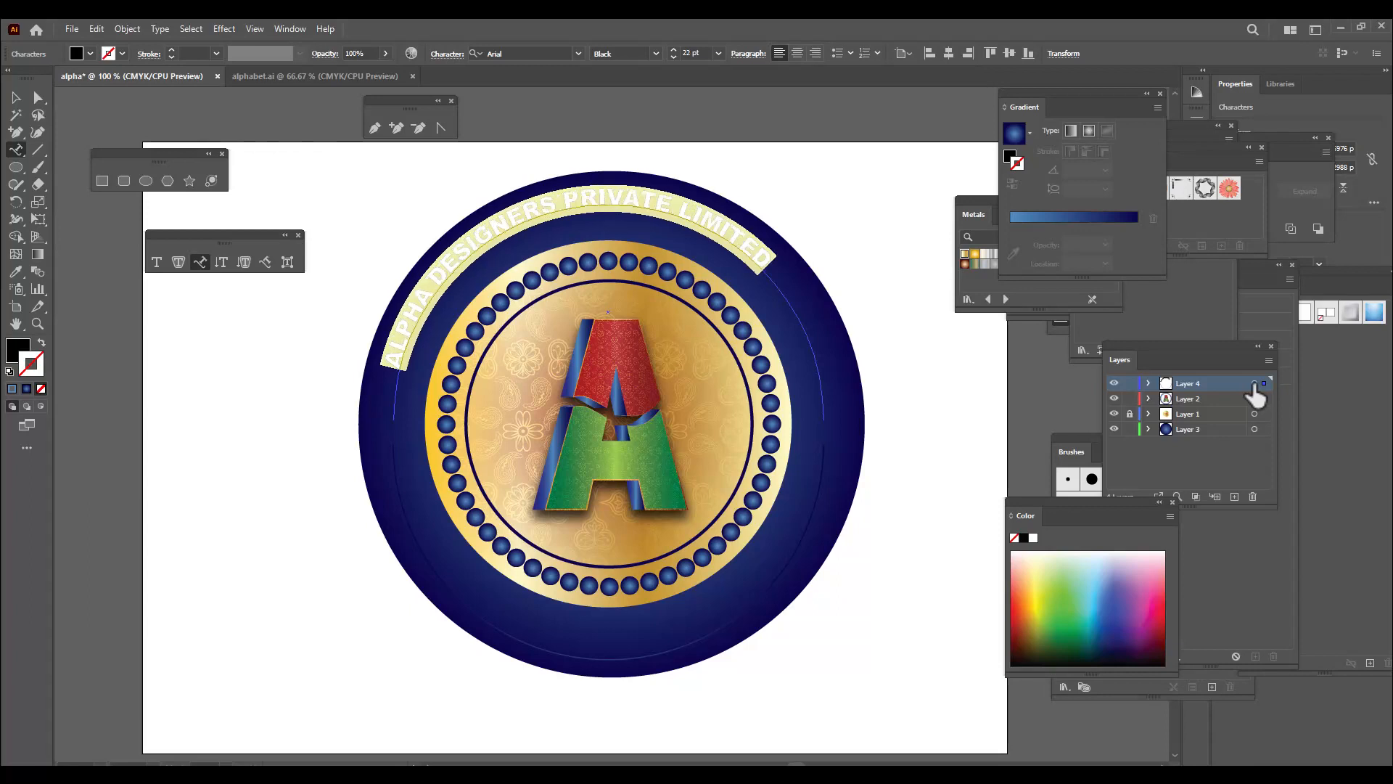
key(ctrl+shift+period)
key(ctrl+shift+period)
key(ctrl+shift+period)
key(ctrl+shift+period)
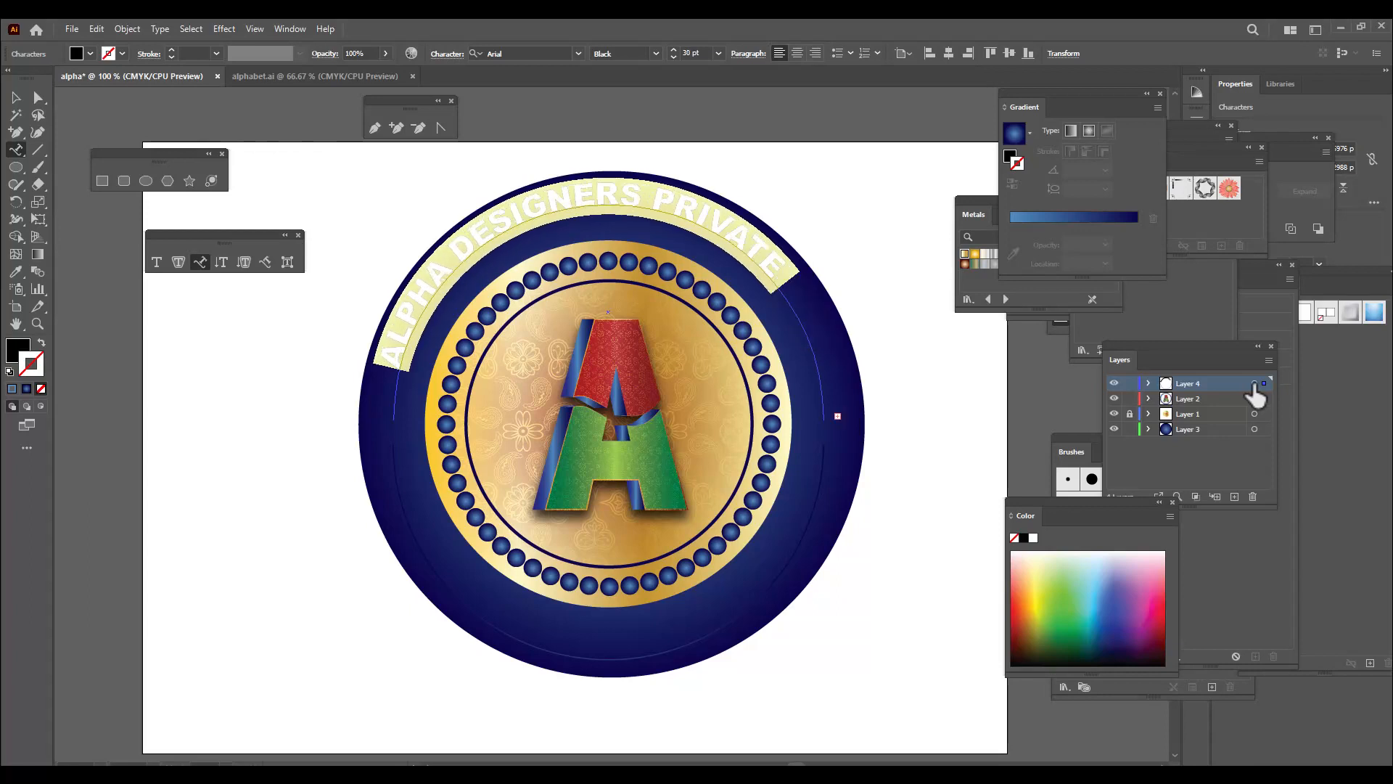
key(ctrl+shift+comma)
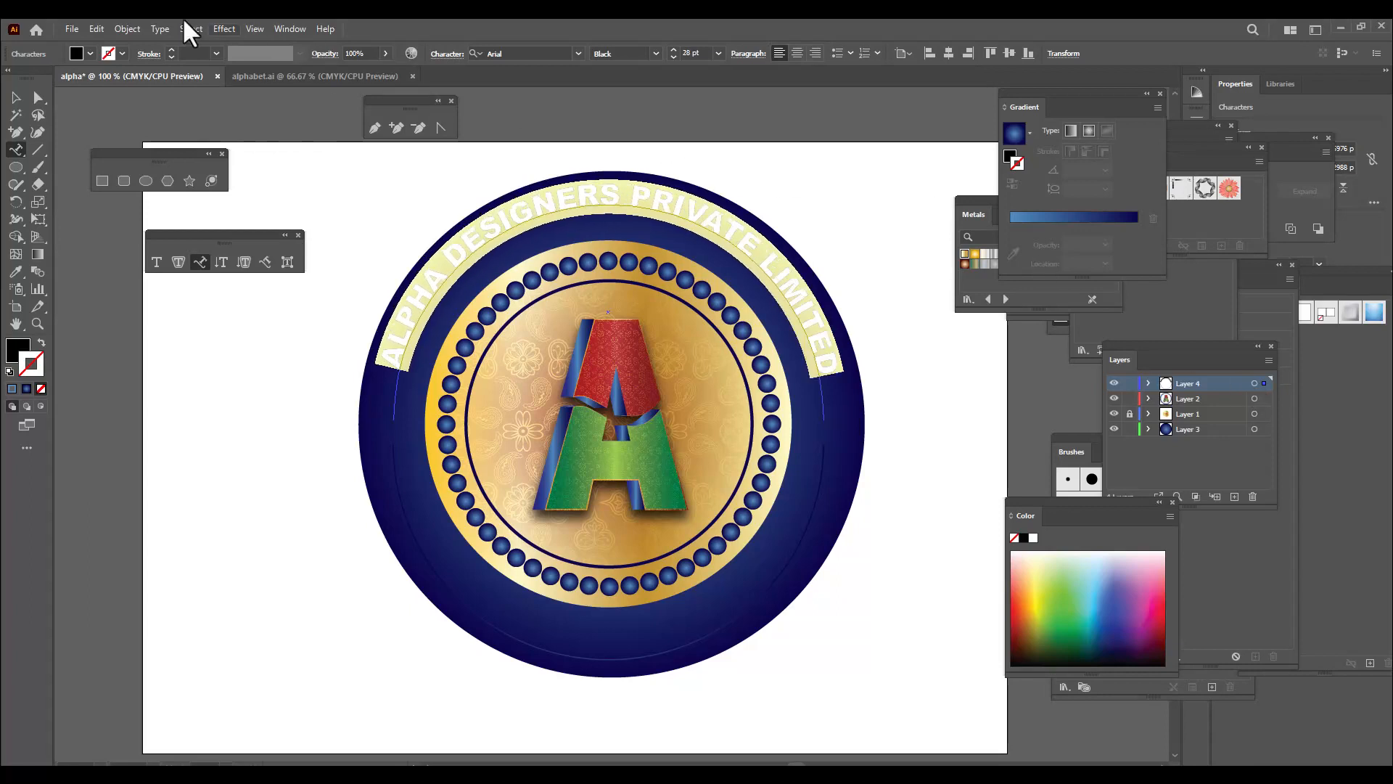
Shift the start of the lettering slightly clockwise along the upper arc and move the text down towards the gold circle
click(39, 97)
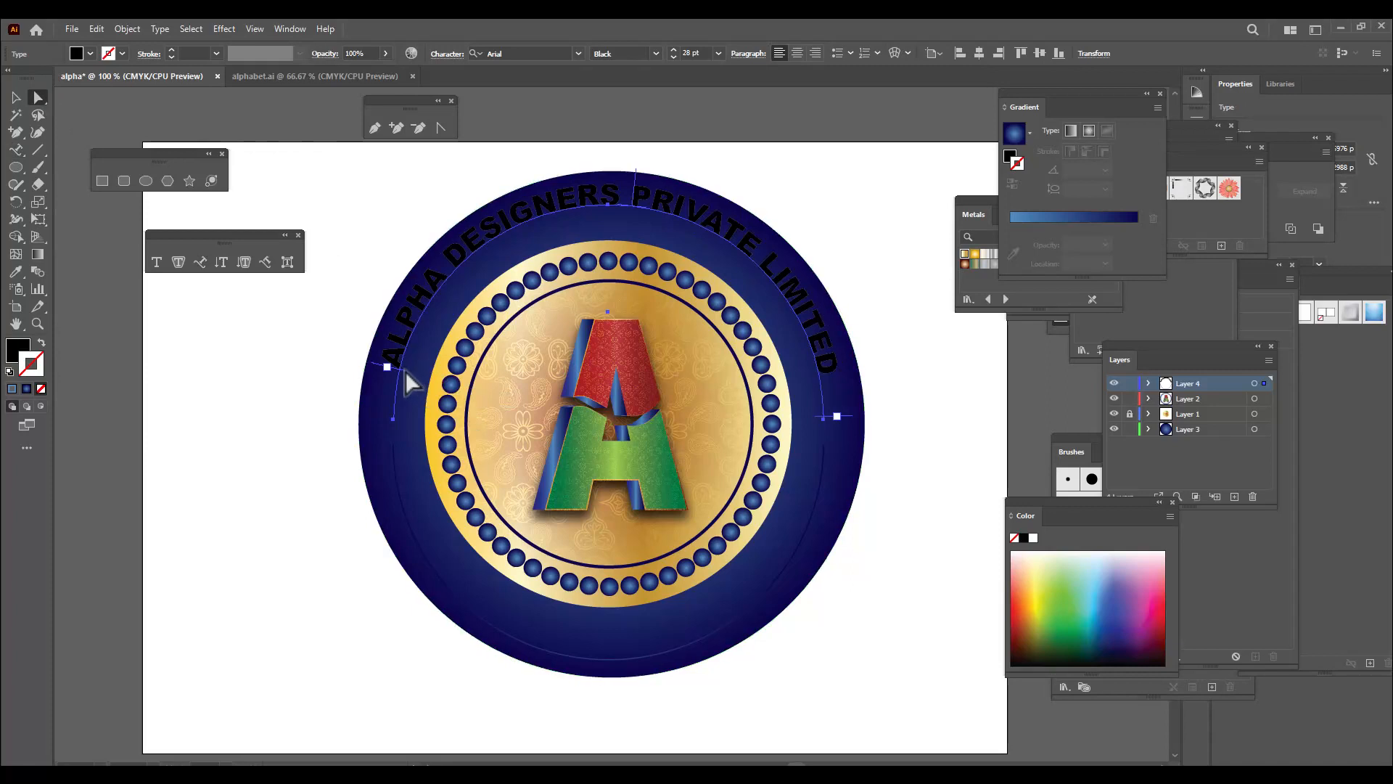
drag(404, 370, 409, 366)
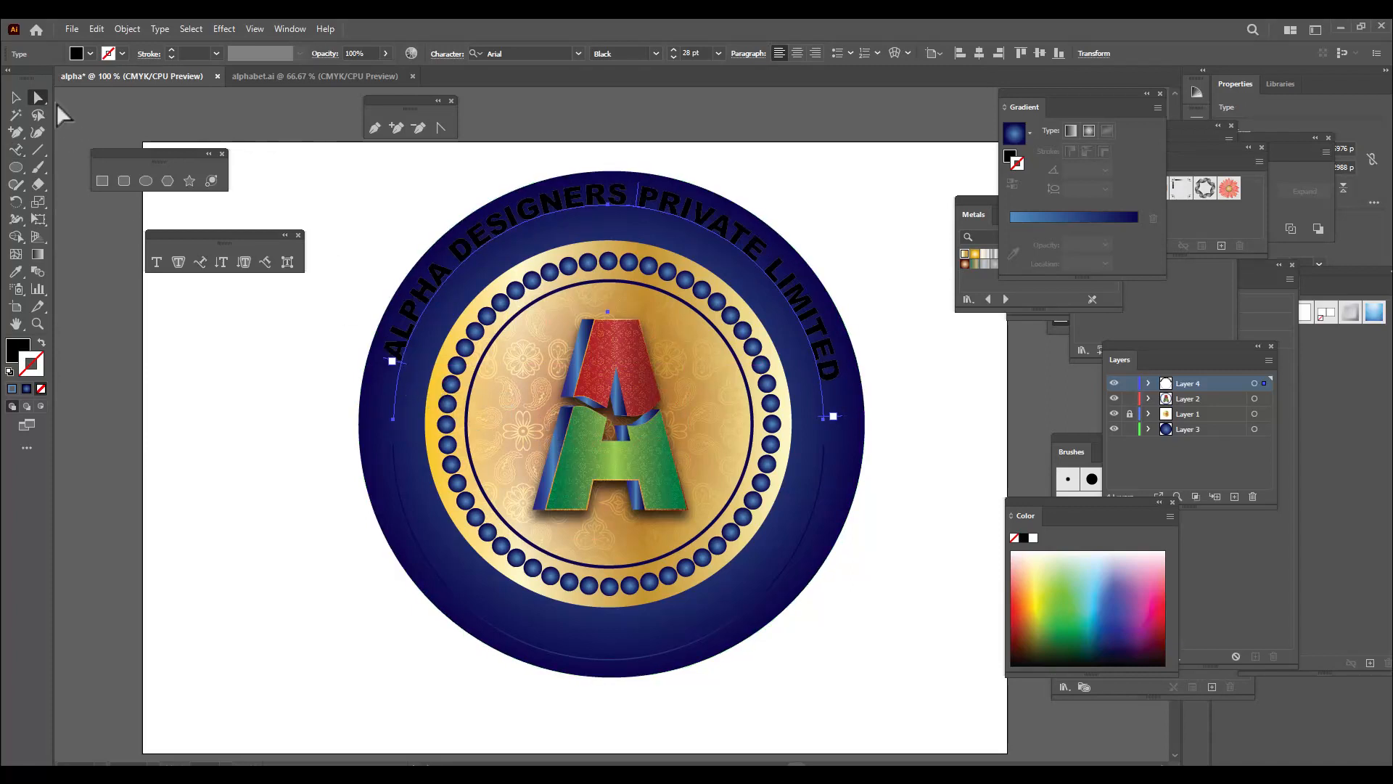
click(13, 95)
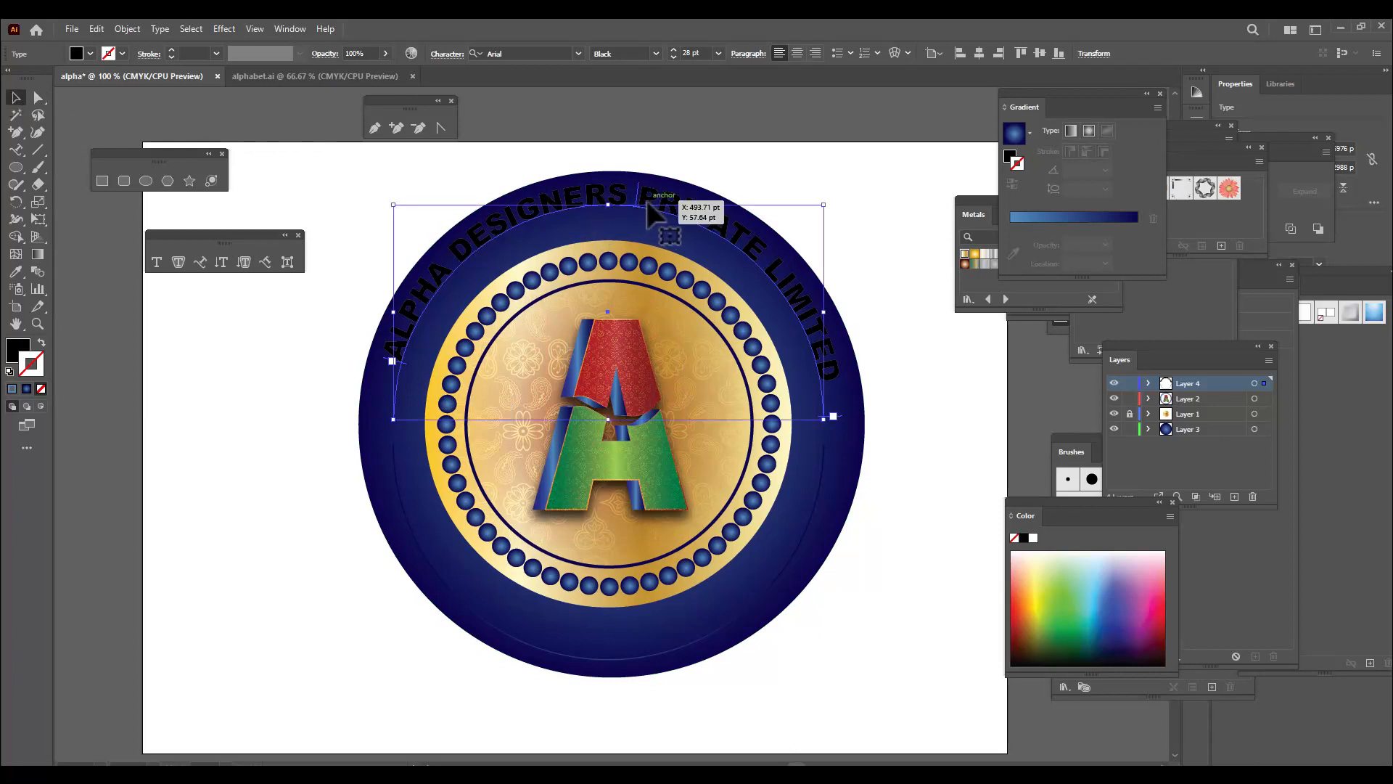
drag(645, 203, 646, 222)
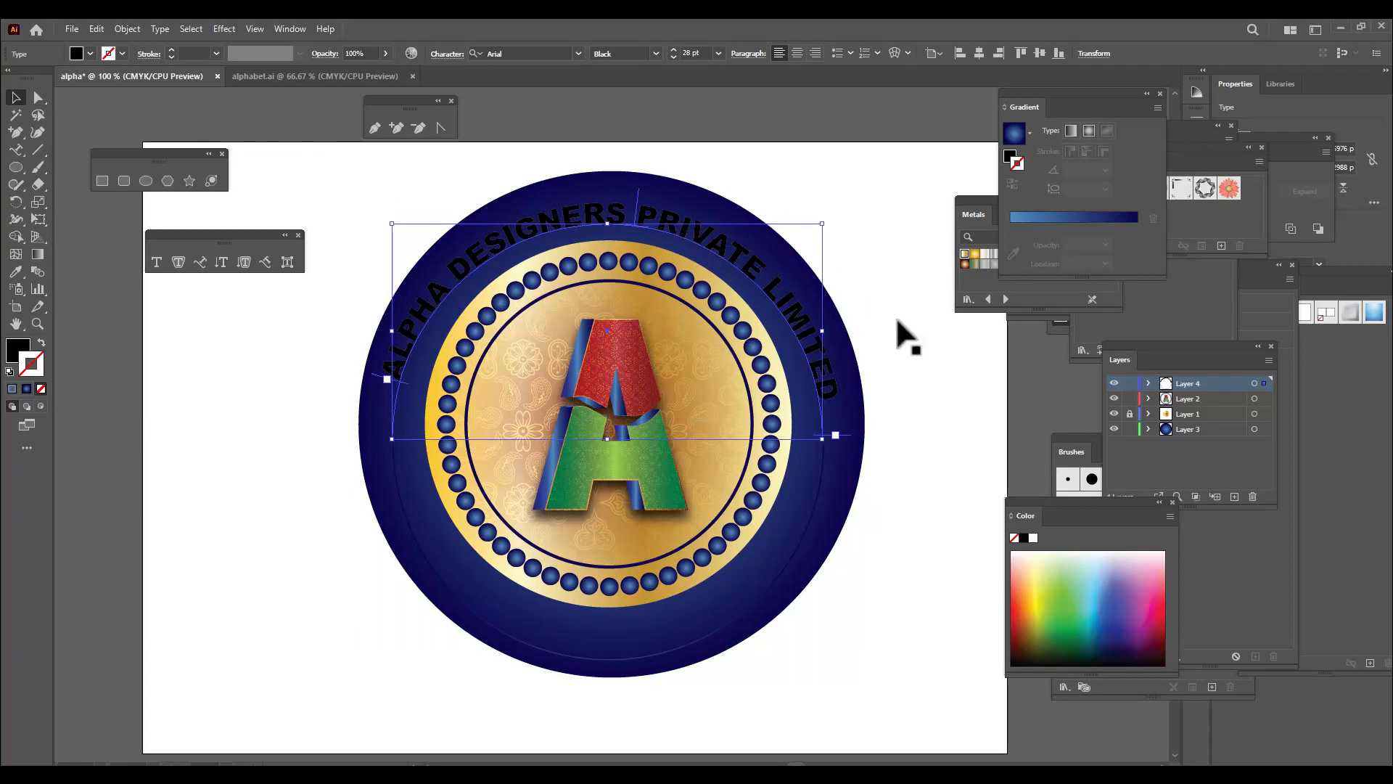
Try rotating the arc lettering slightly clockwise, then turn it back to level and deselect it
drag(824, 218, 827, 221)
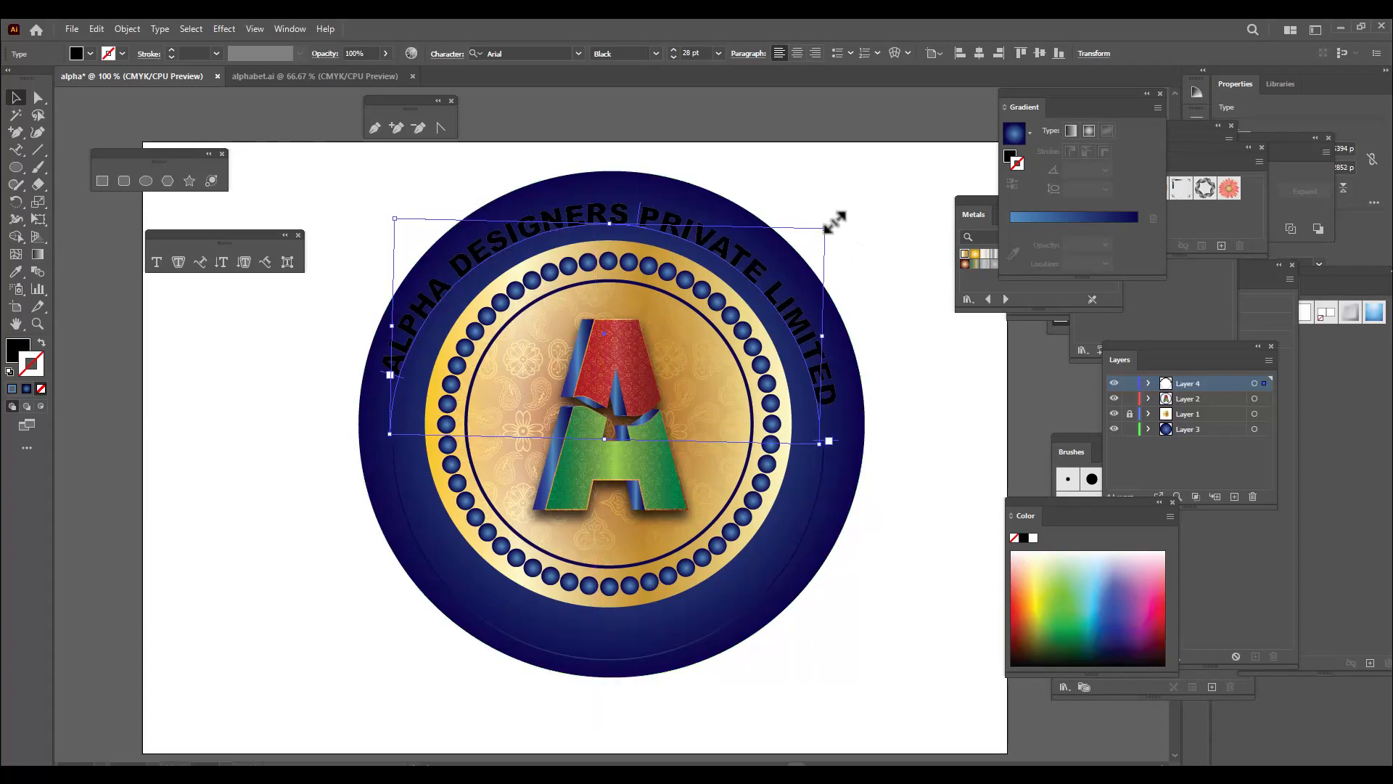
drag(830, 223, 828, 212)
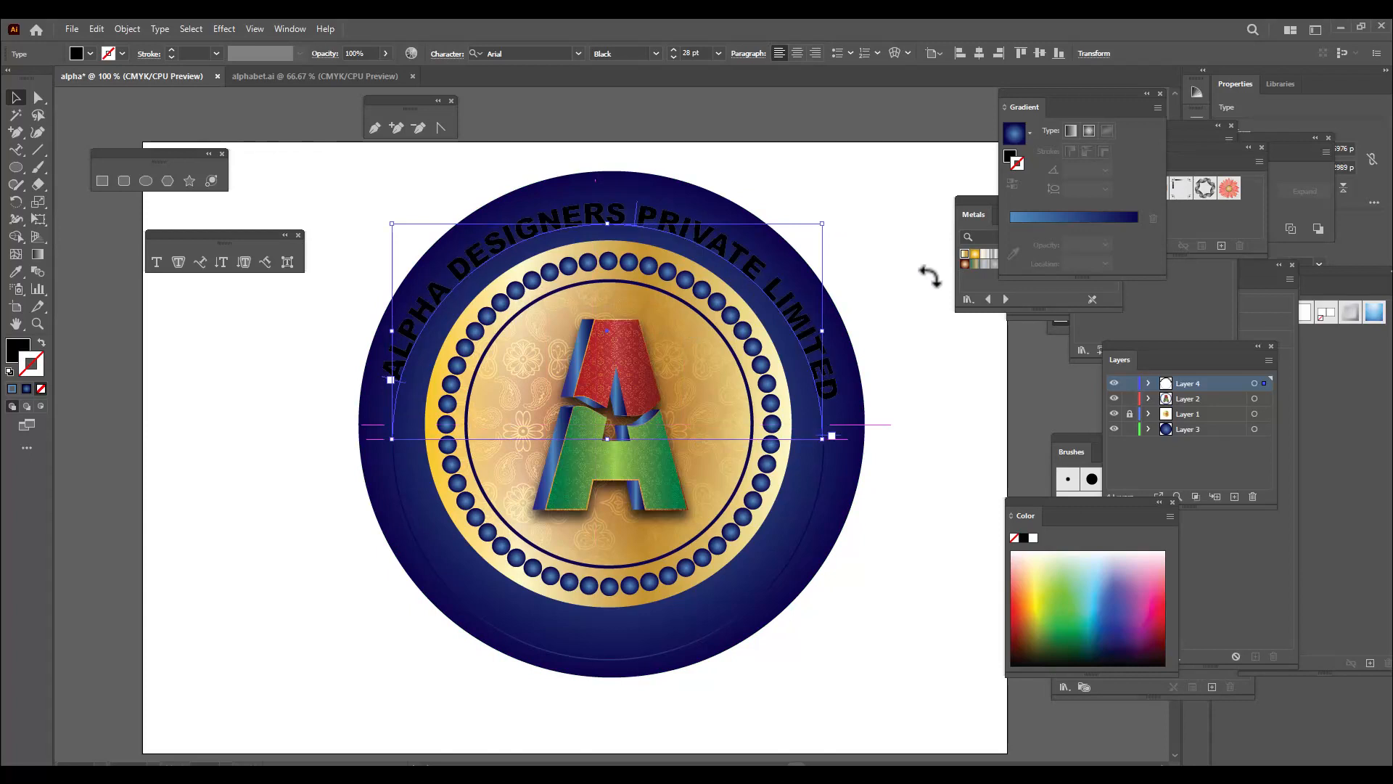
click(879, 290)
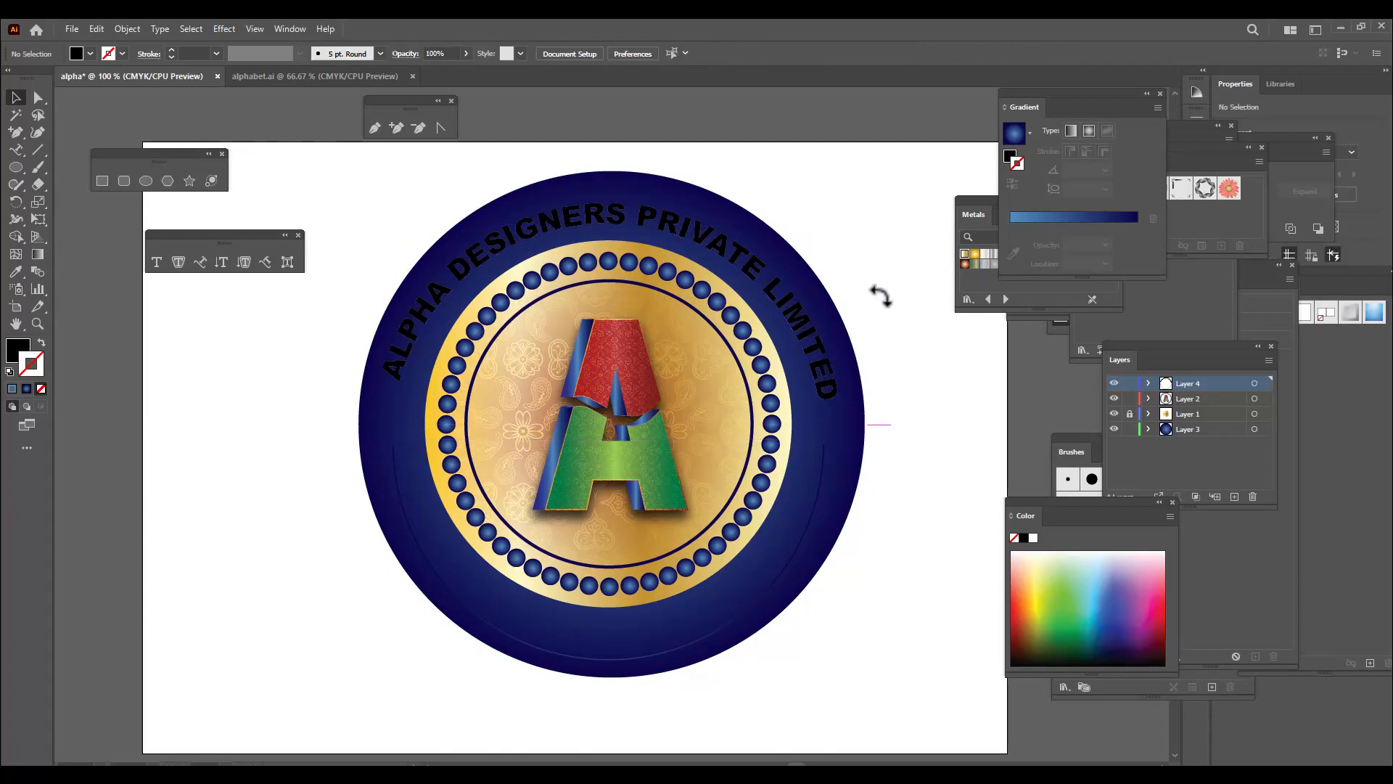
Expand the "ALPHA DESIGNERS PRIVATE LIMITED" arc text into editable shapes
click(724, 248)
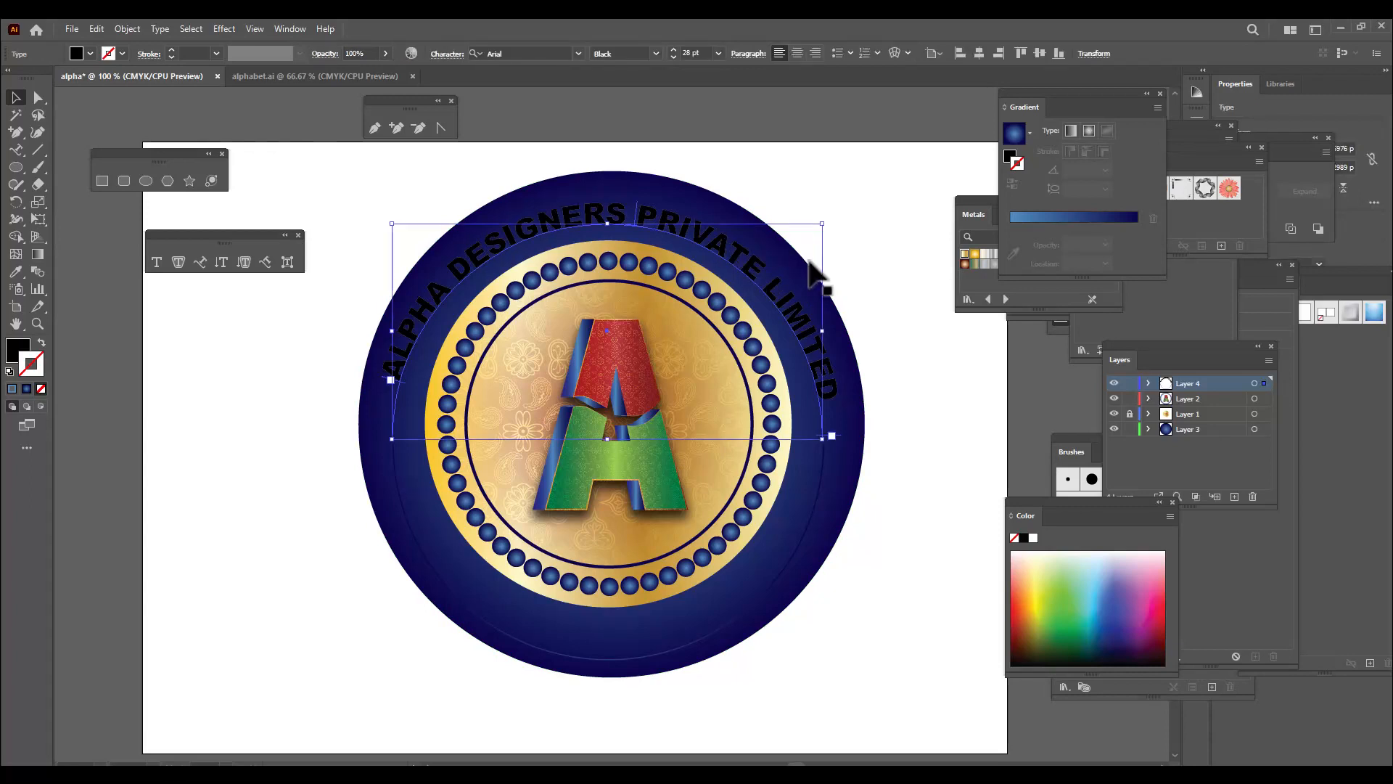
click(136, 29)
click(181, 203)
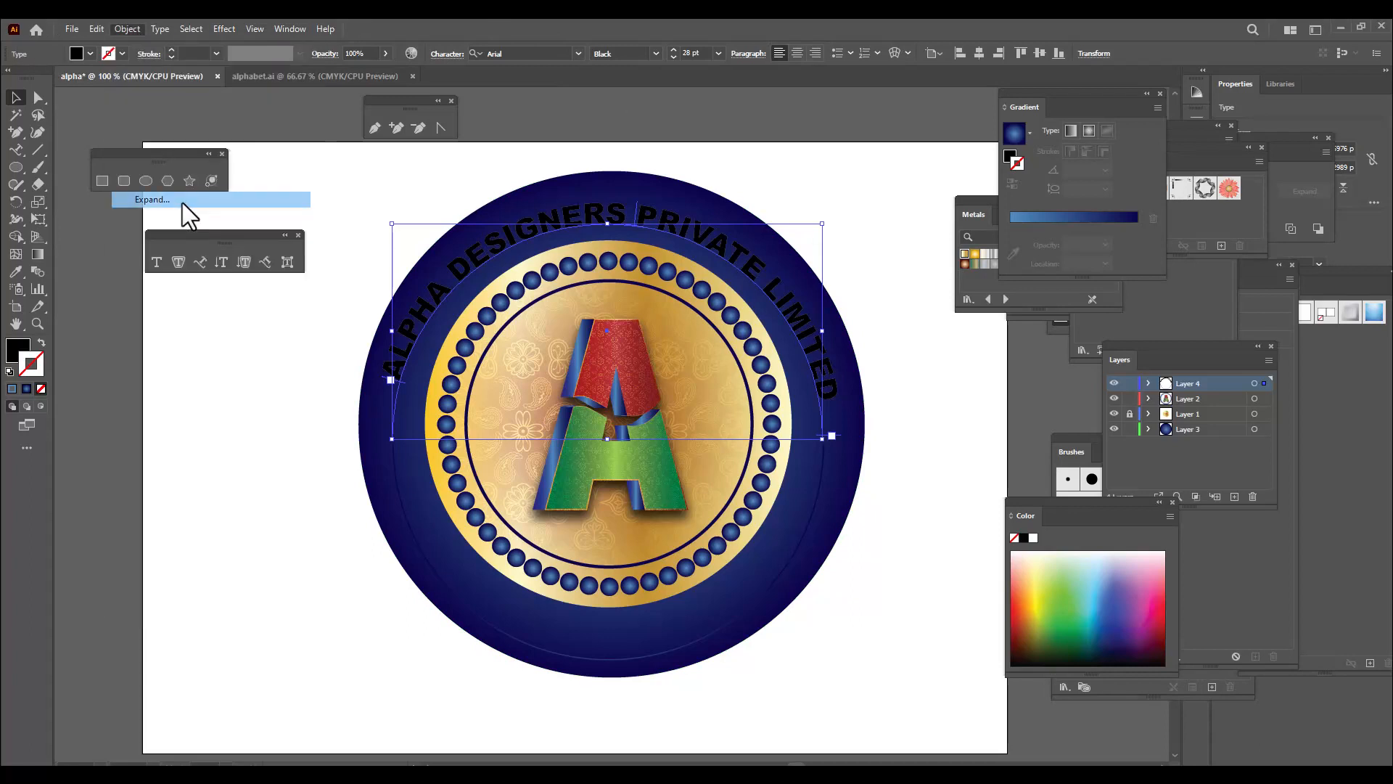
click(825, 462)
click(917, 444)
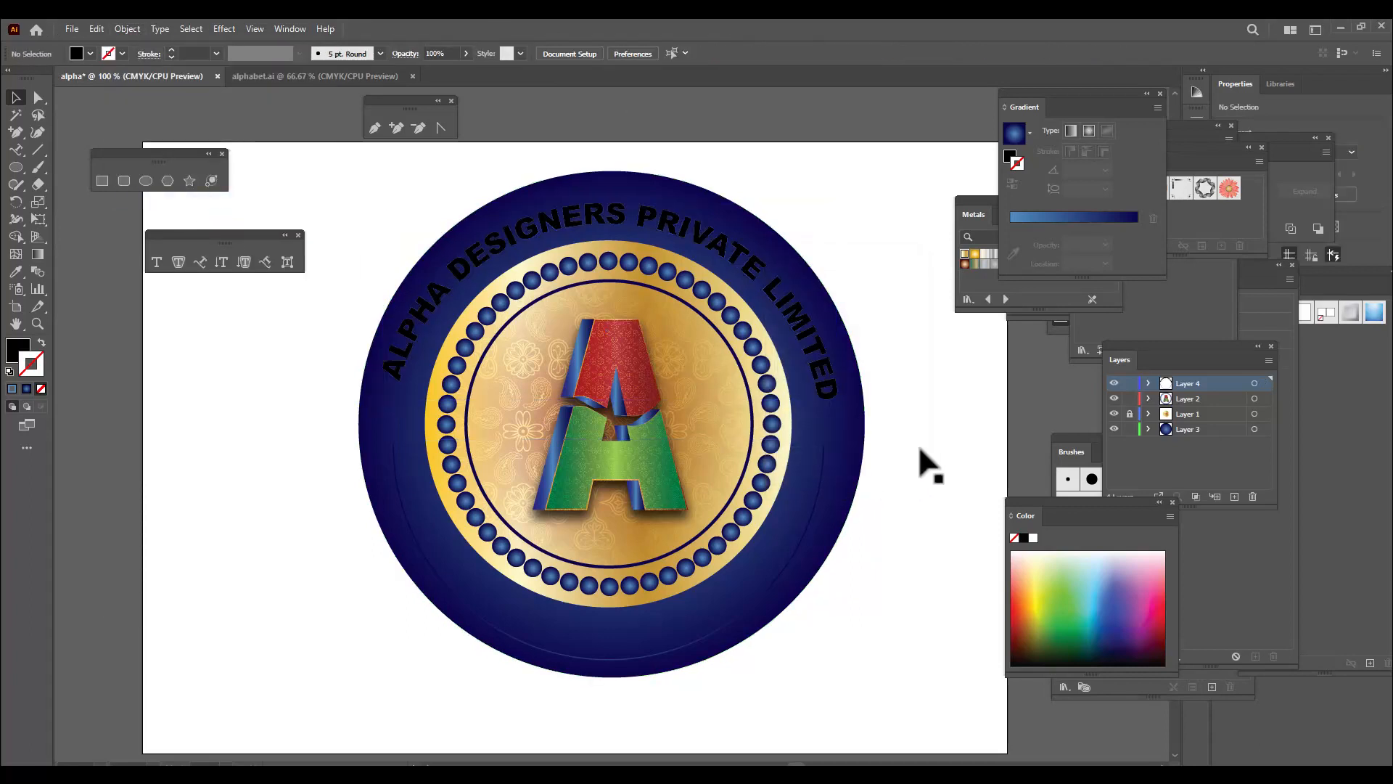
Give the expanded arc lettering a bright yellow fill with no stroke
click(719, 250)
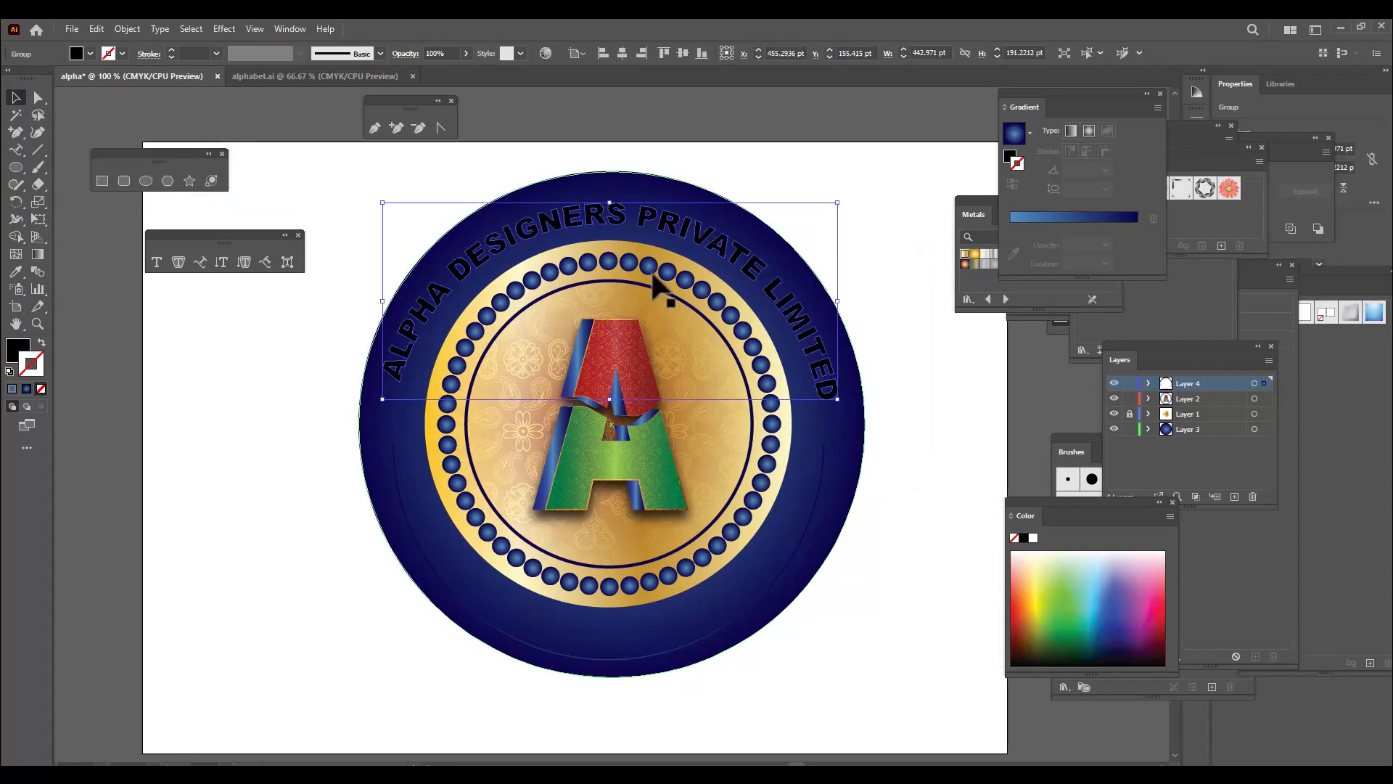
click(1037, 601)
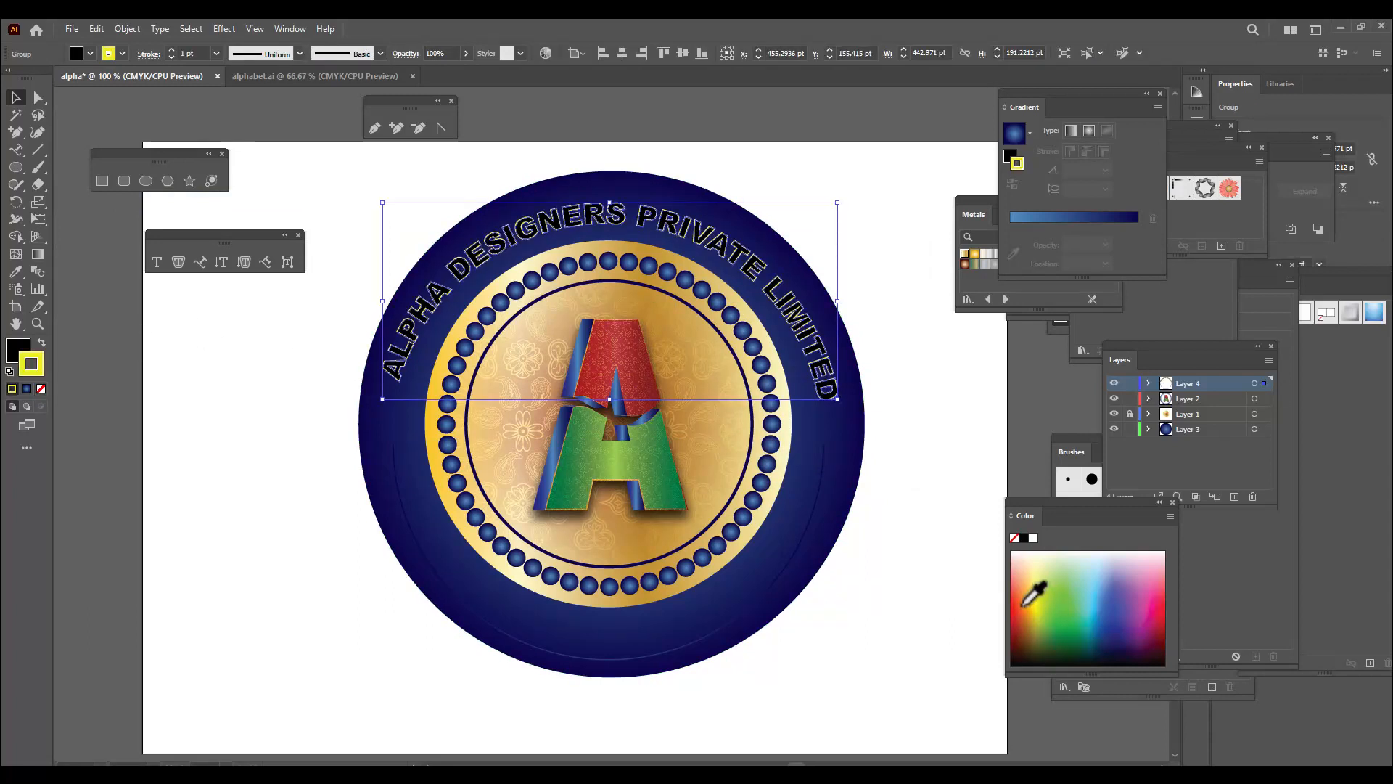
key(shift+x)
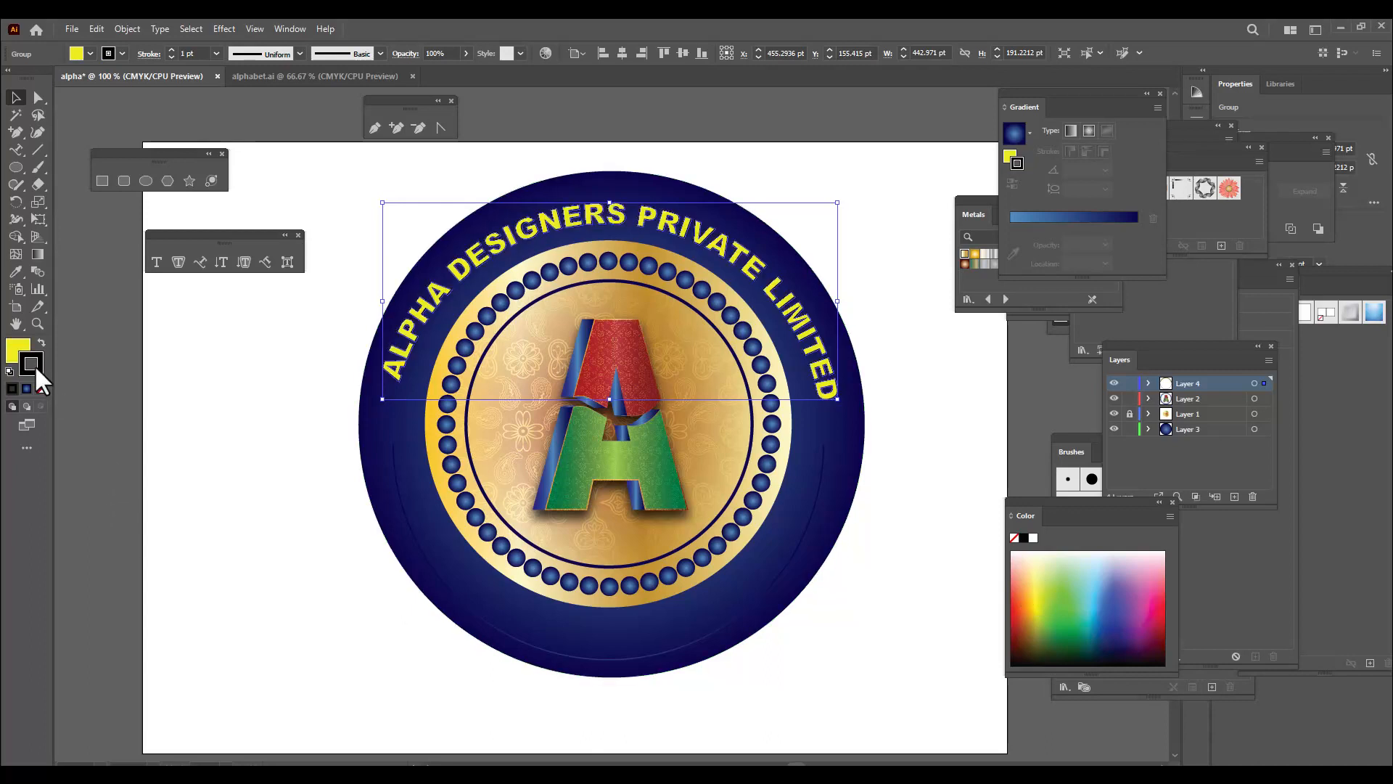
click(41, 388)
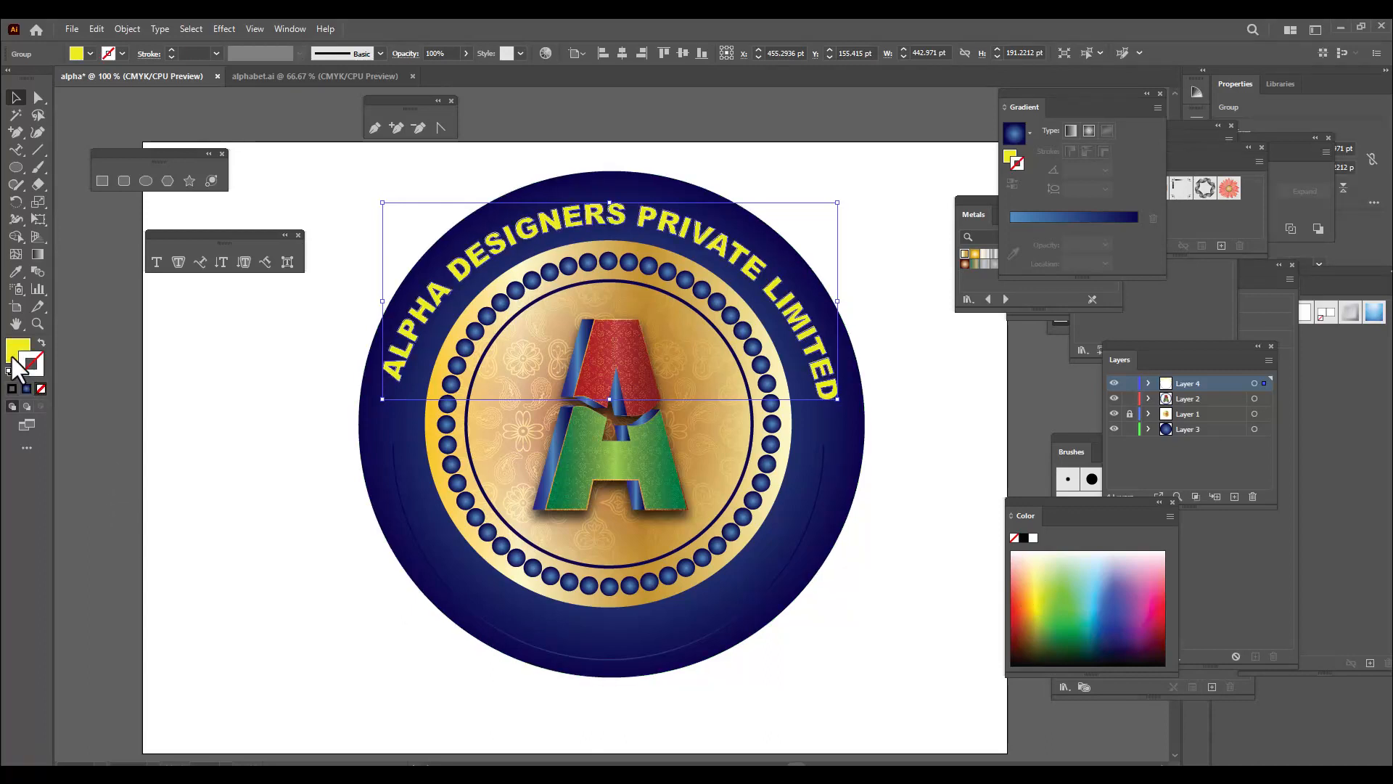
click(206, 397)
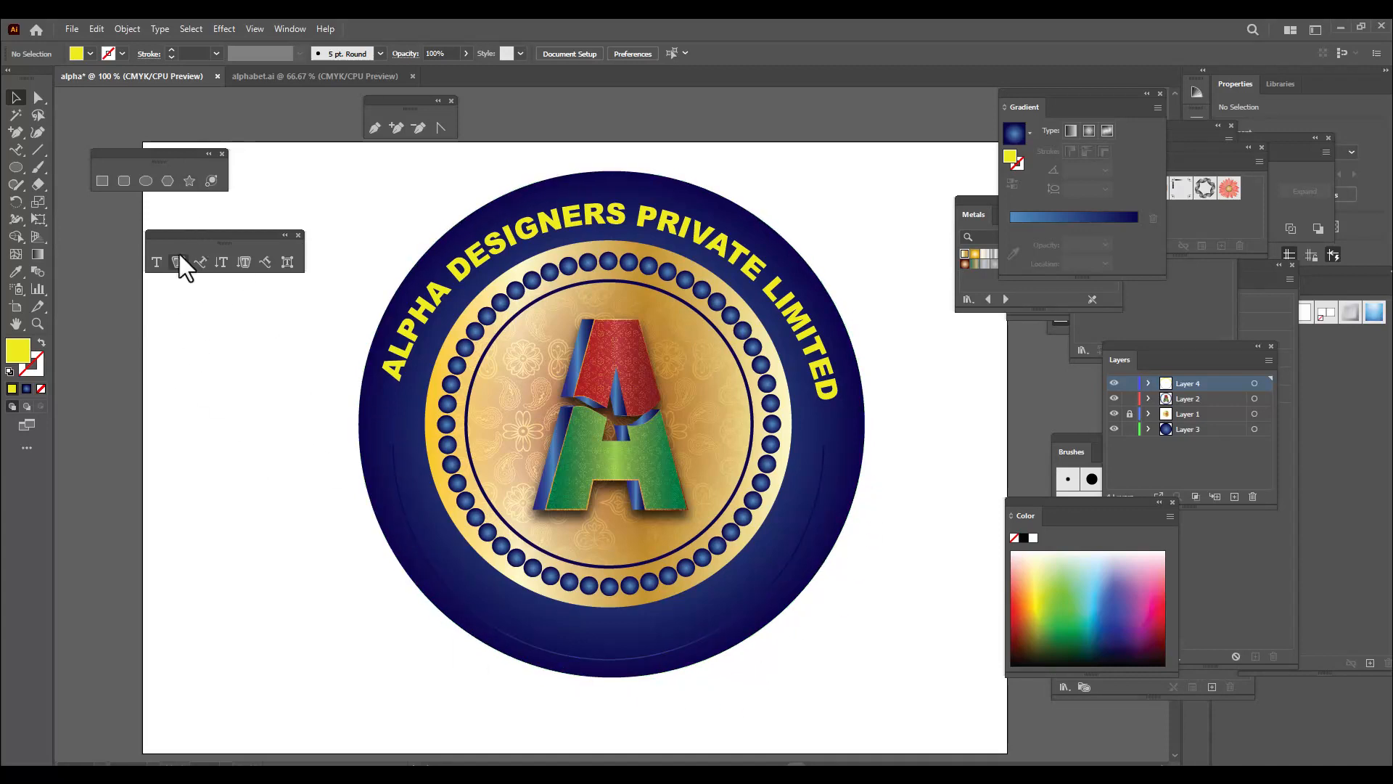
Draw a yellow star about 38 by 36 pt and place a copy of it at each end of the lower arc
click(189, 181)
drag(245, 454, 826, 448)
key(v)
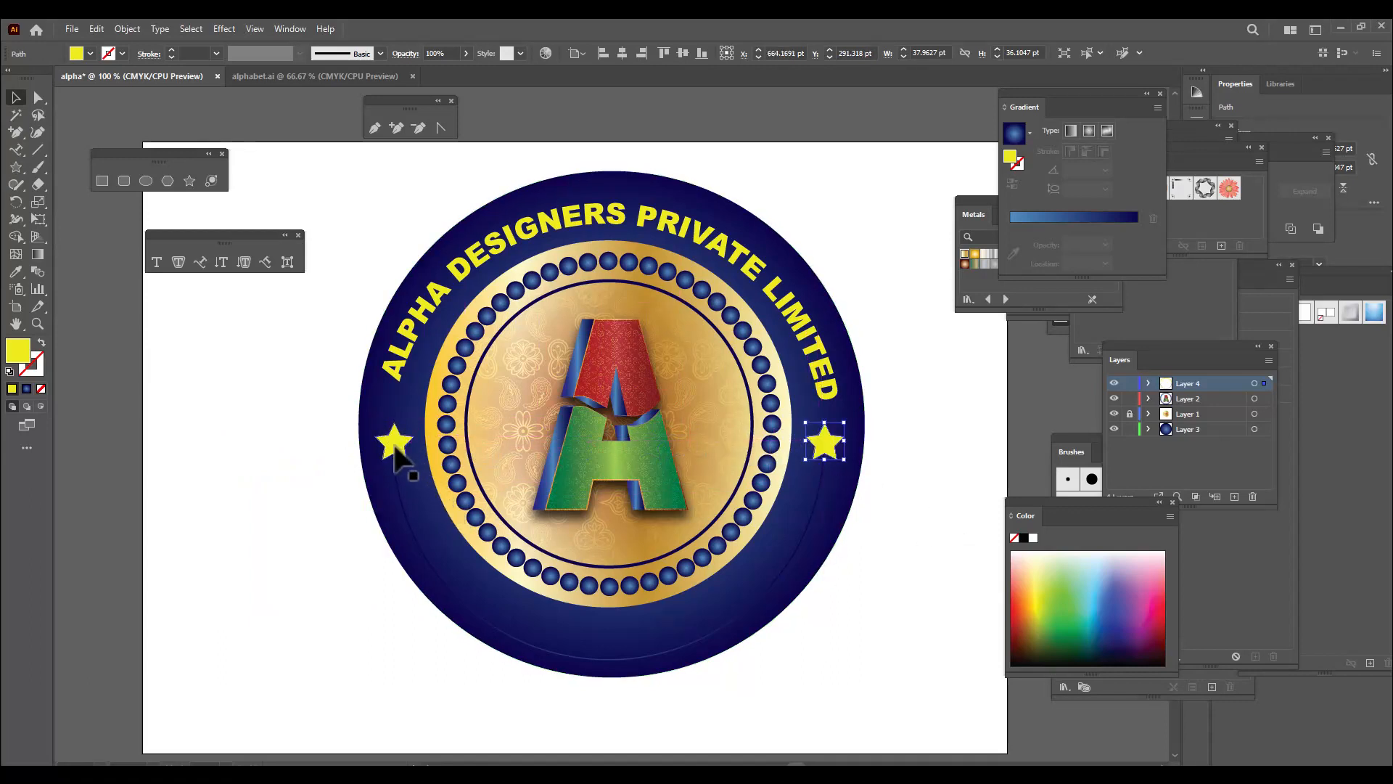
Select both yellow stars and set their blend spacing to 15 specified steps
click(395, 448)
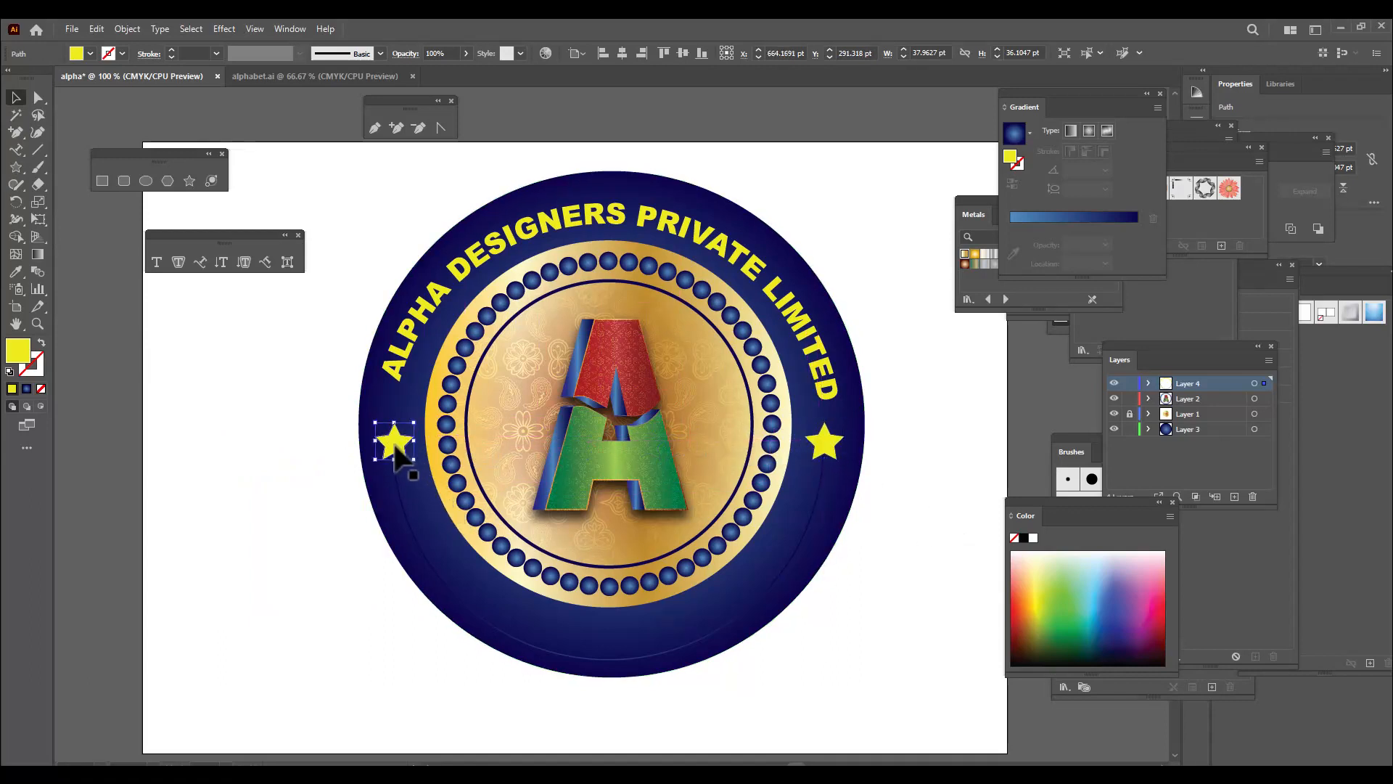
shift+click(823, 444)
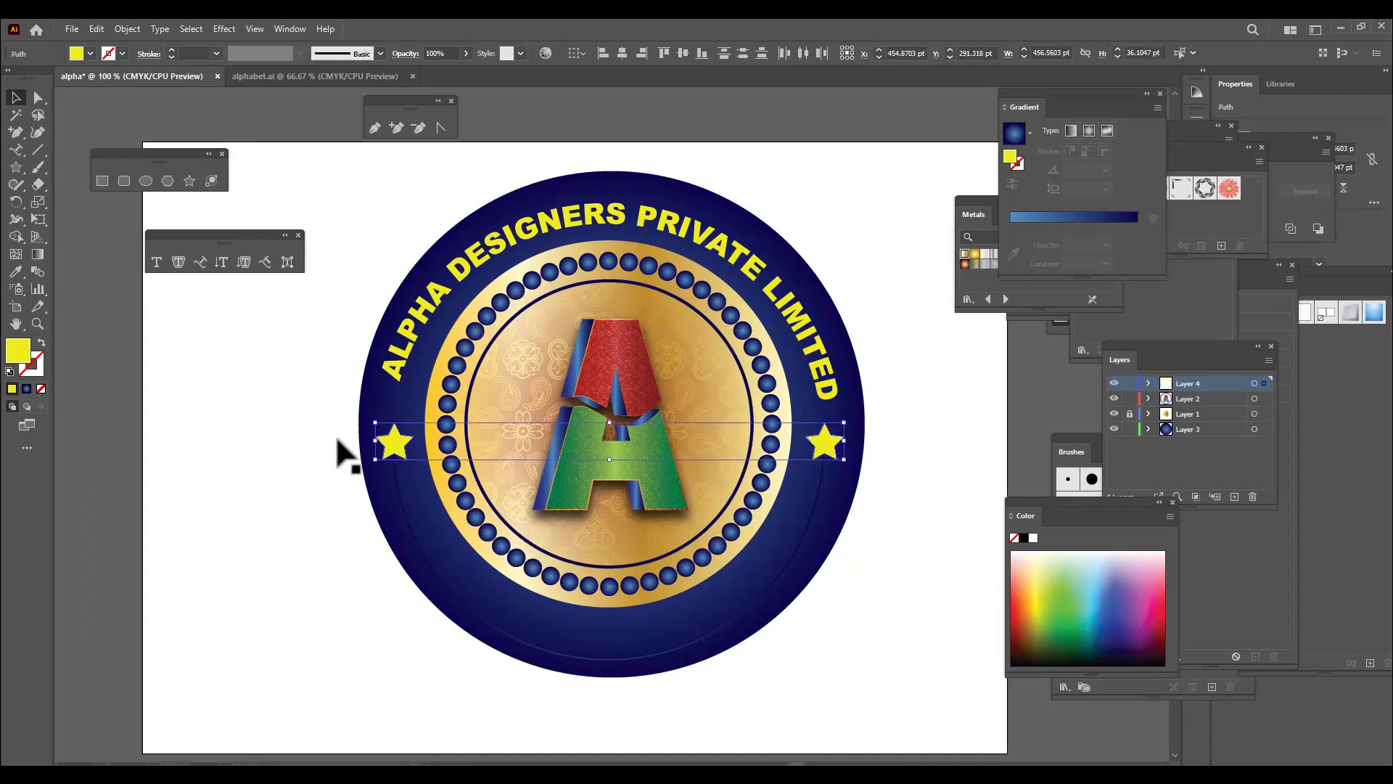
click(123, 28)
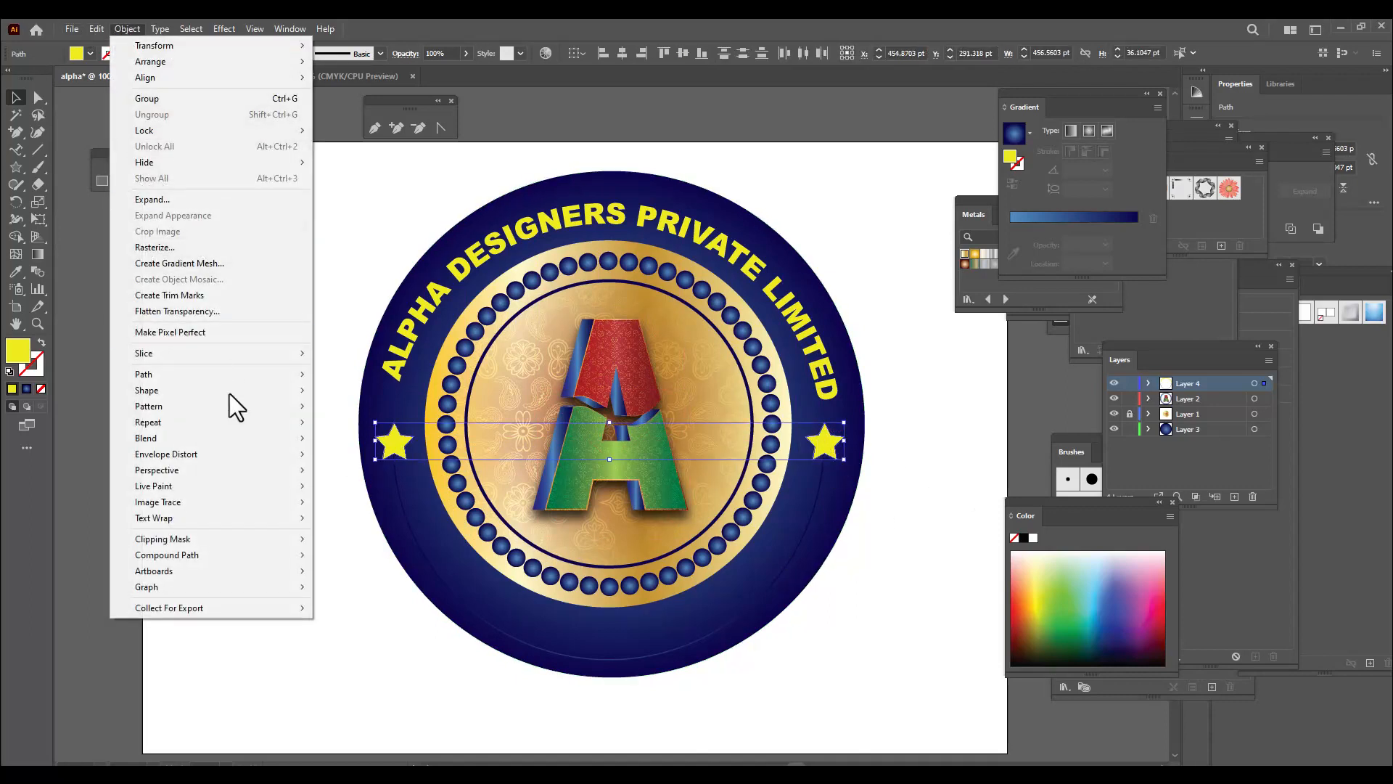
mouse_move(200, 440)
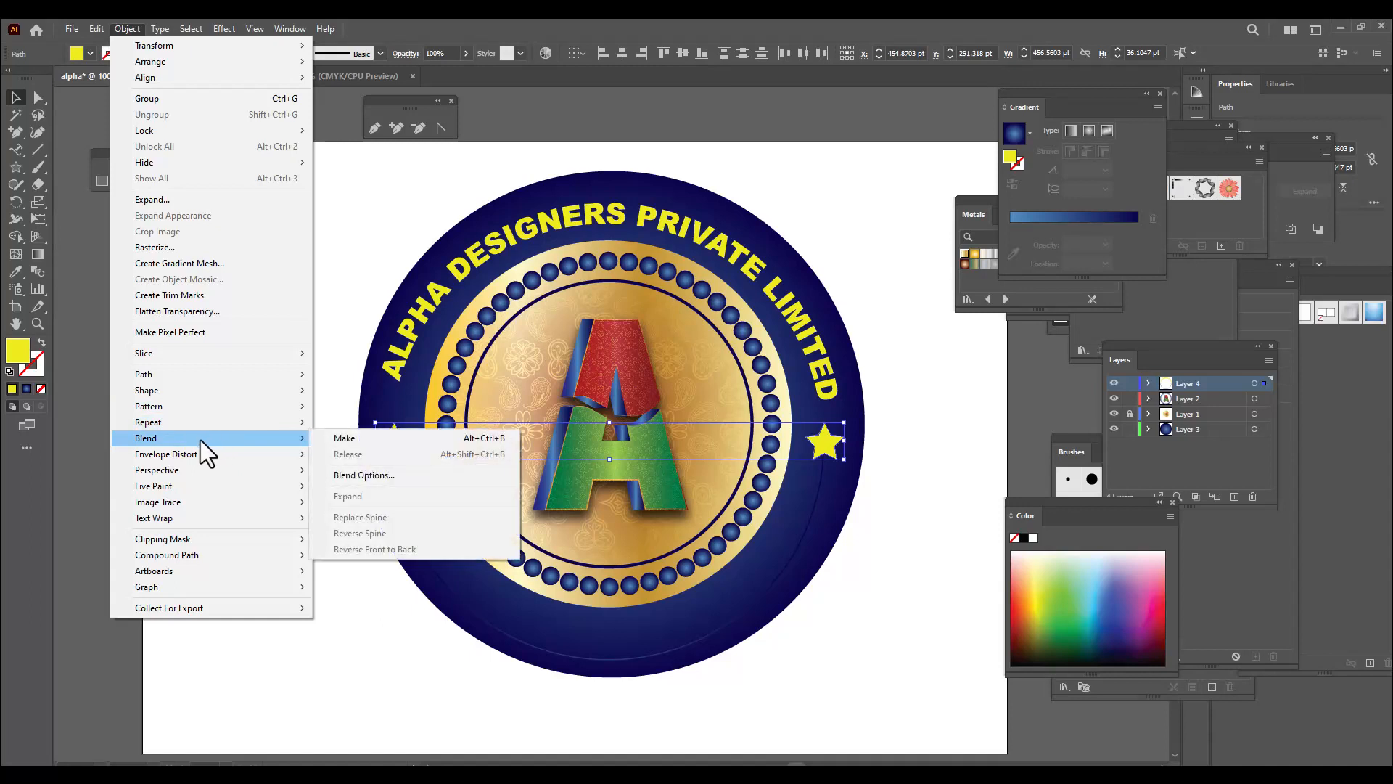
click(415, 477)
click(690, 159)
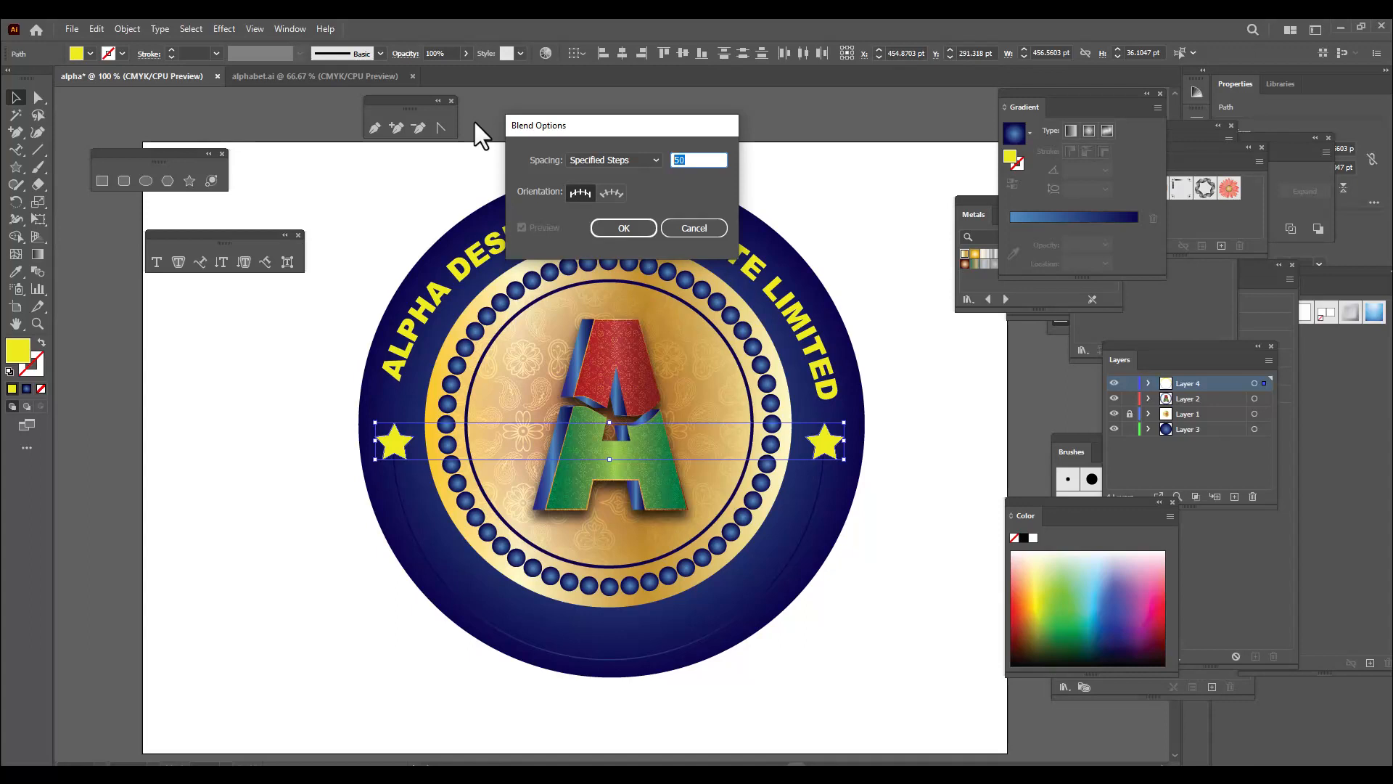
text(1)
click(629, 228)
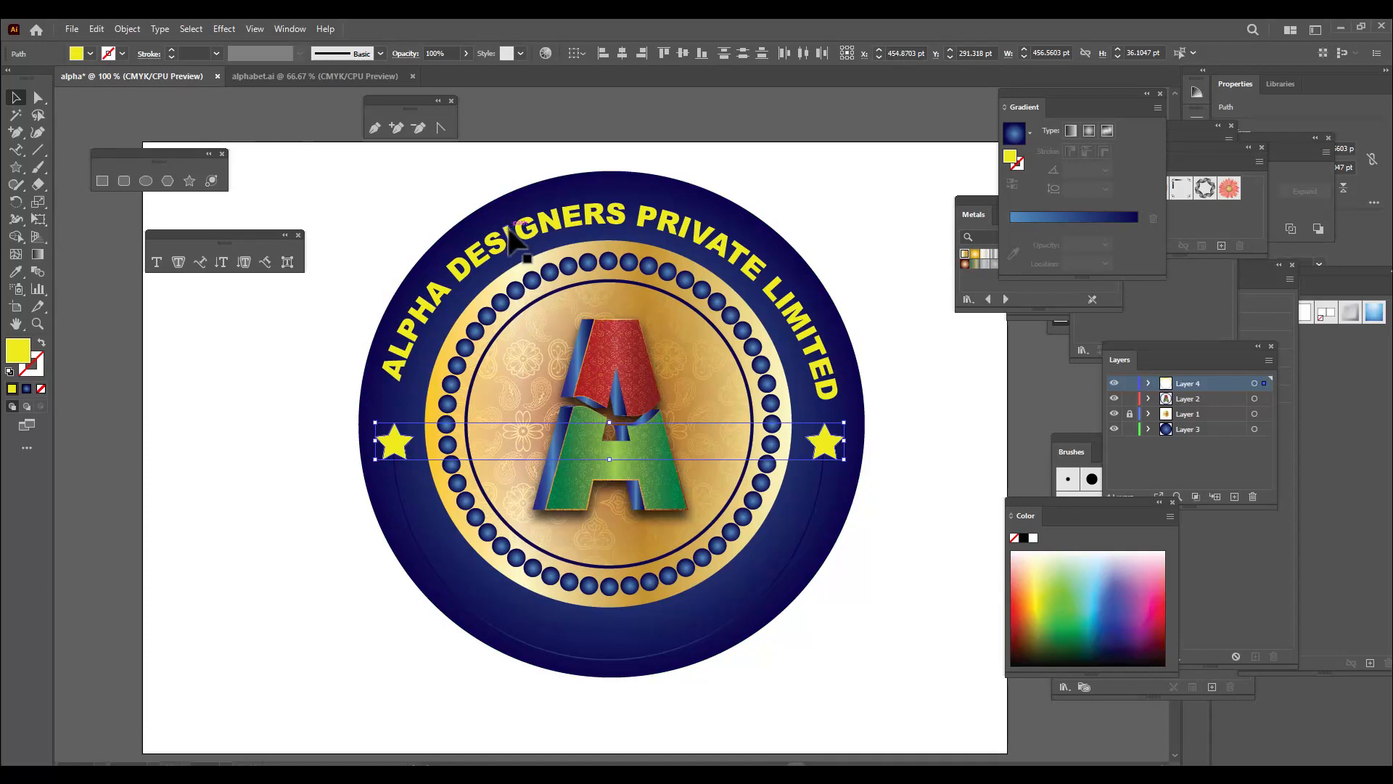
Blend the two stars and replace the blend's spine with the lower arc
click(123, 29)
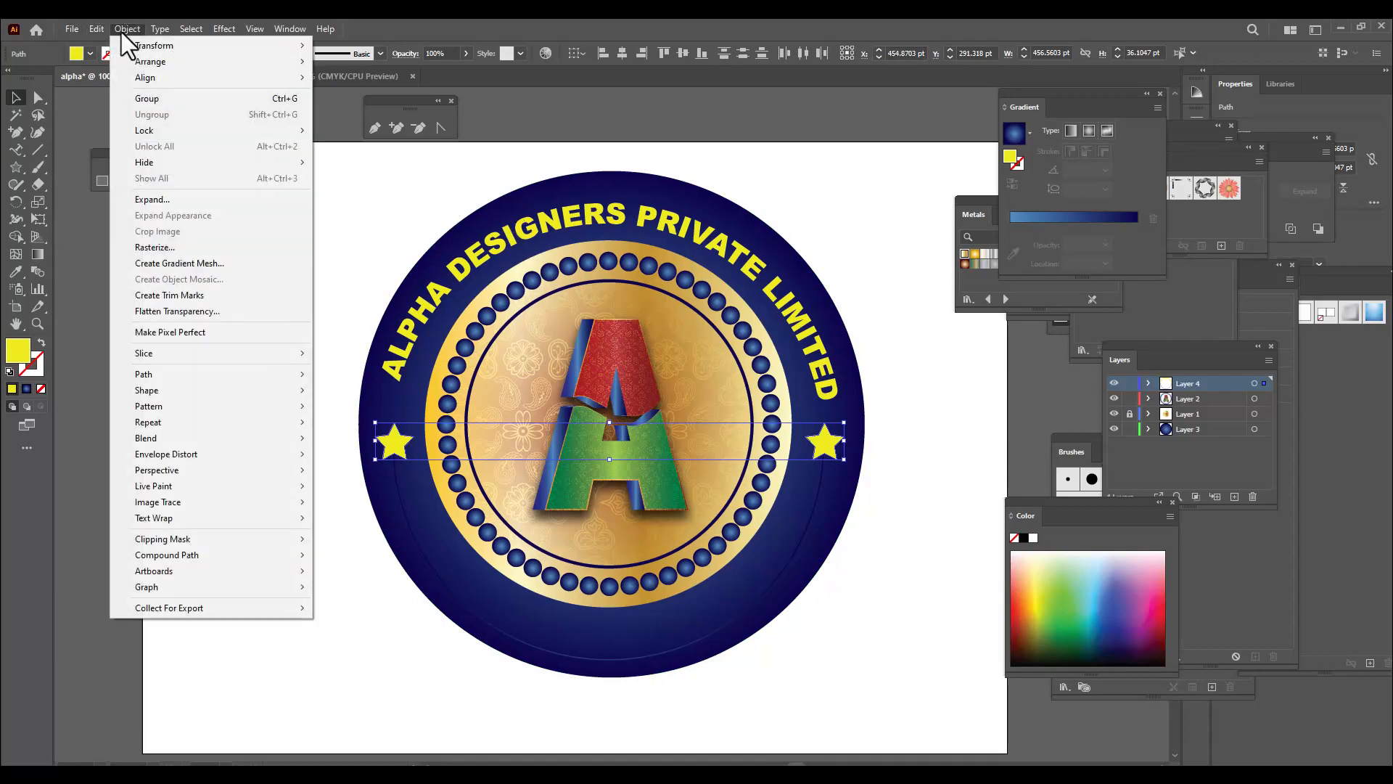
mouse_move(177, 438)
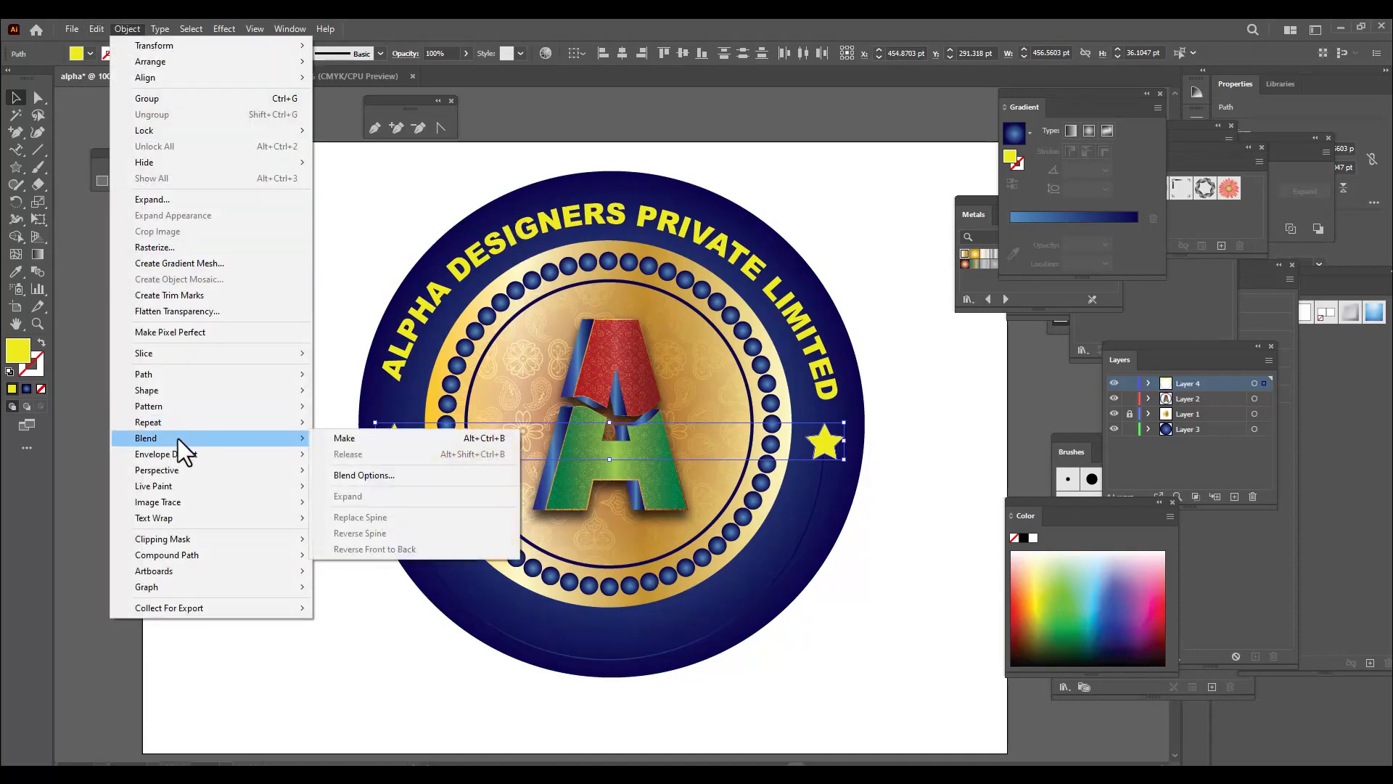
click(365, 438)
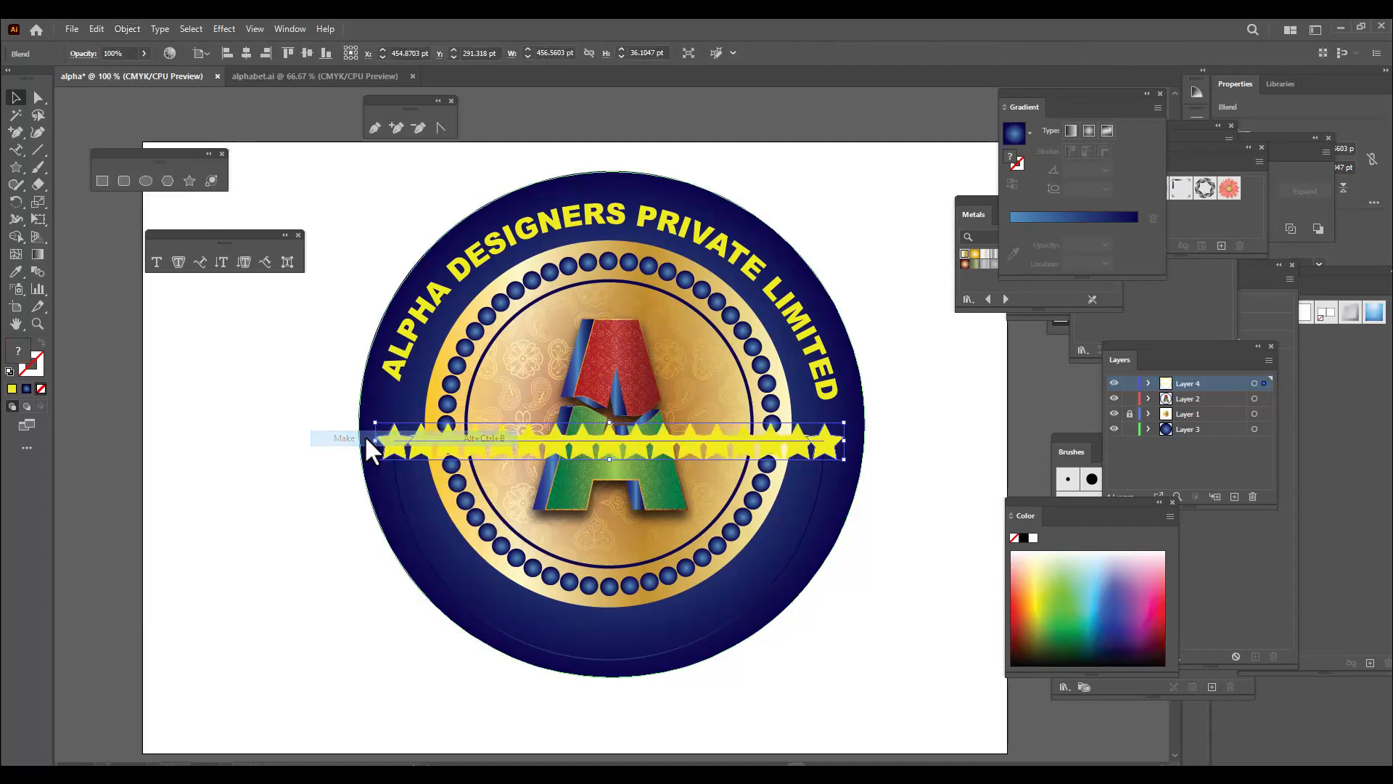
shift+click(793, 573)
click(126, 25)
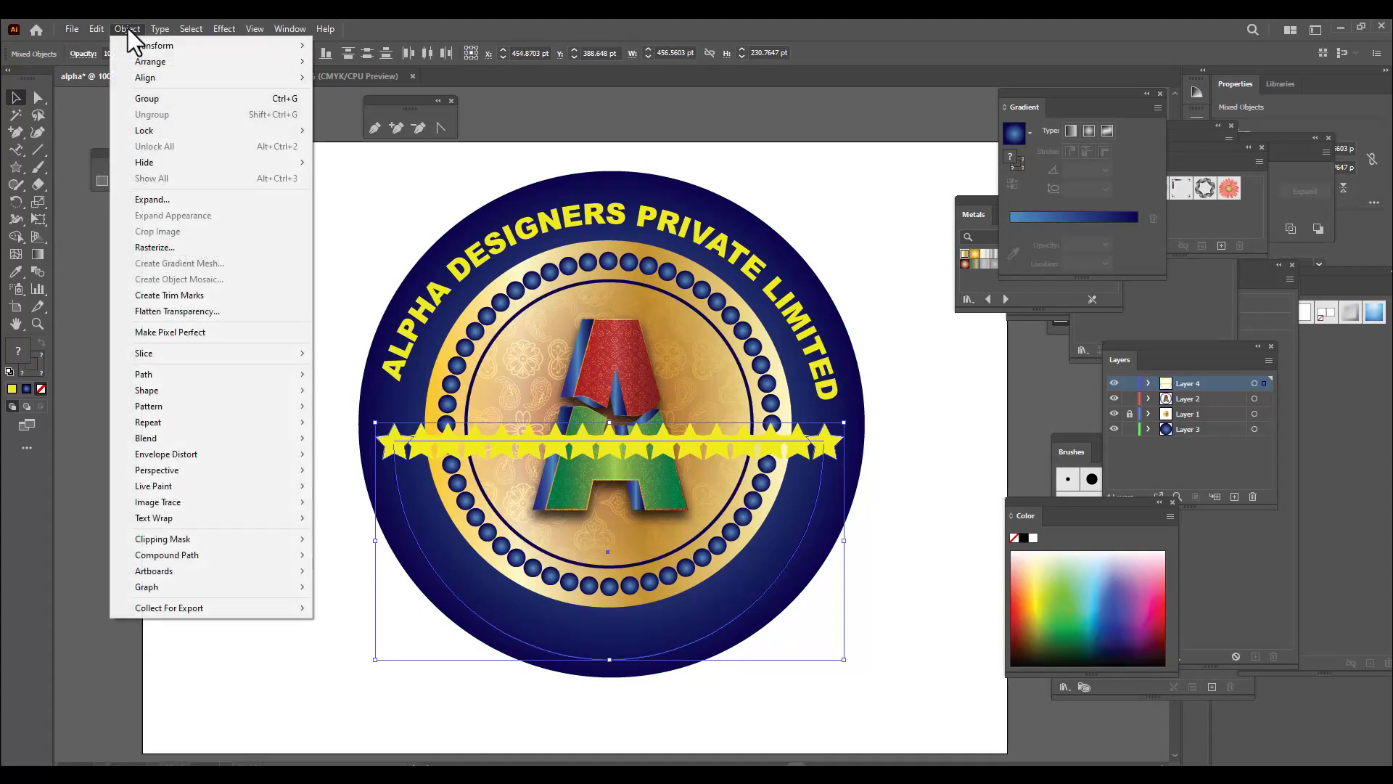
mouse_move(215, 440)
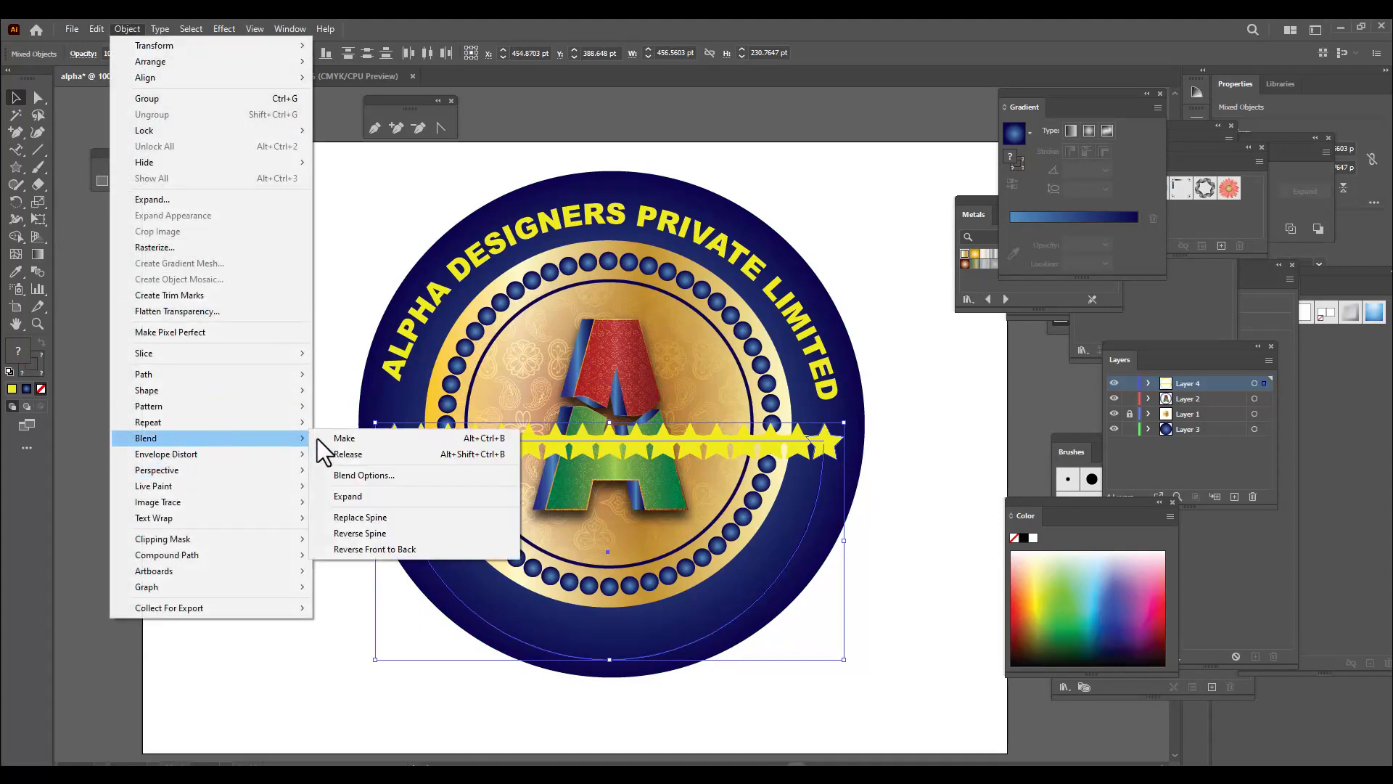
click(375, 517)
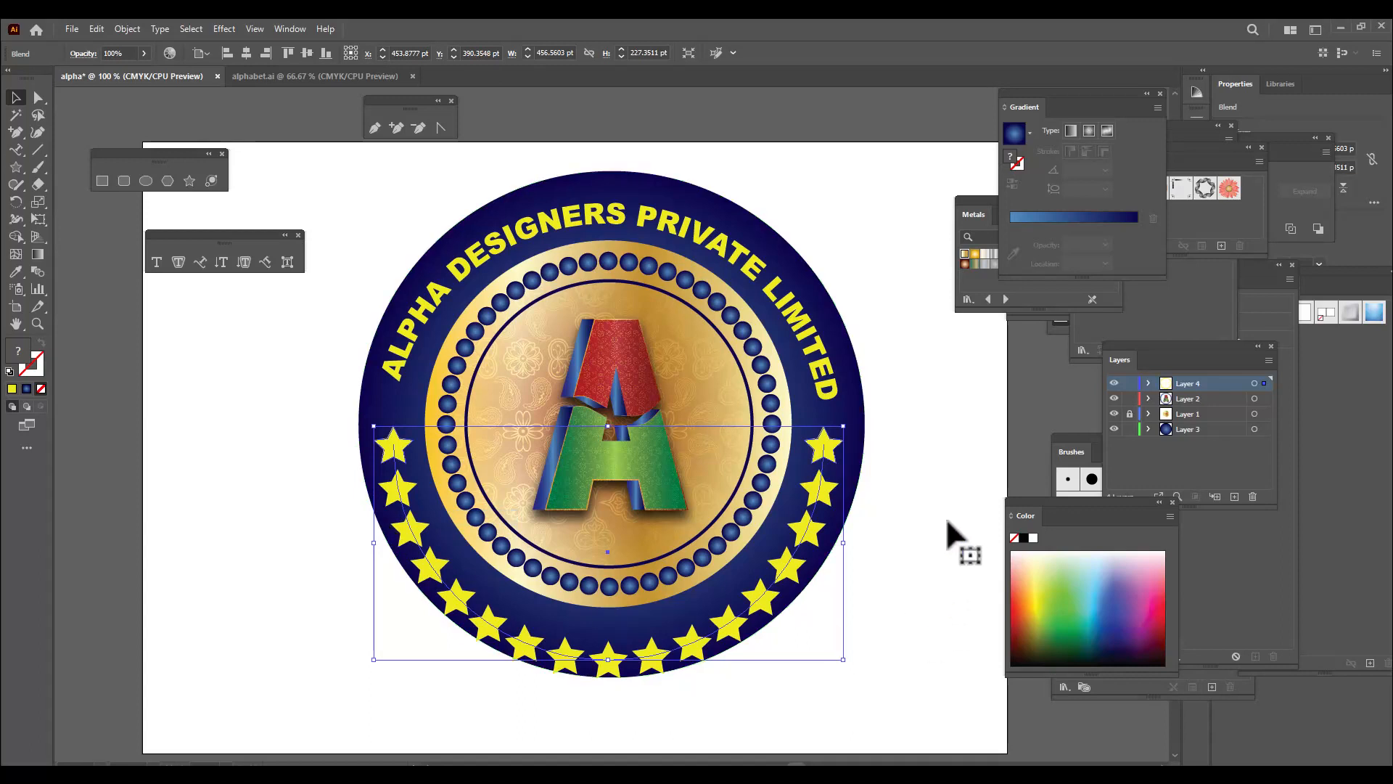
Undo the spine replacement and the blend between the two stars
key(ctrl+z)
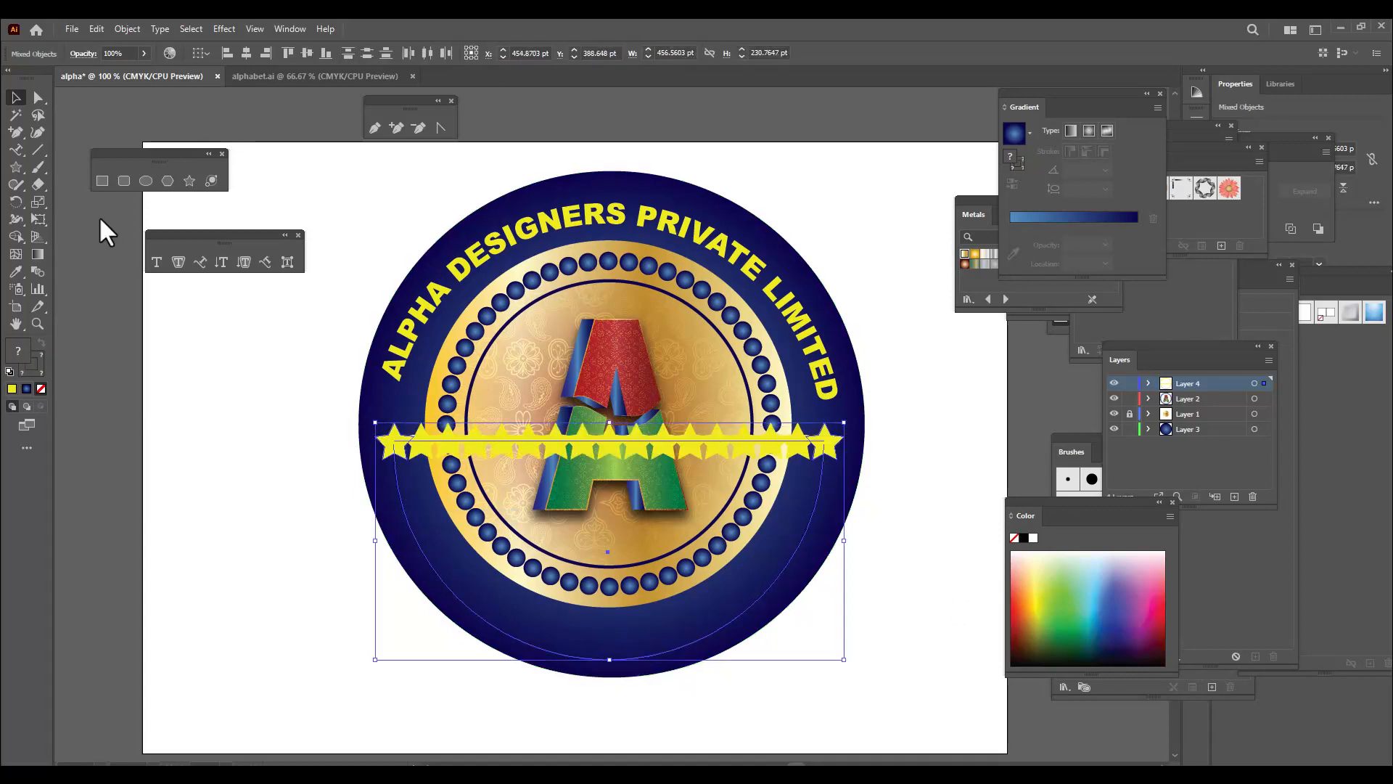
key(ctrl+z)
key(ctrl+z)
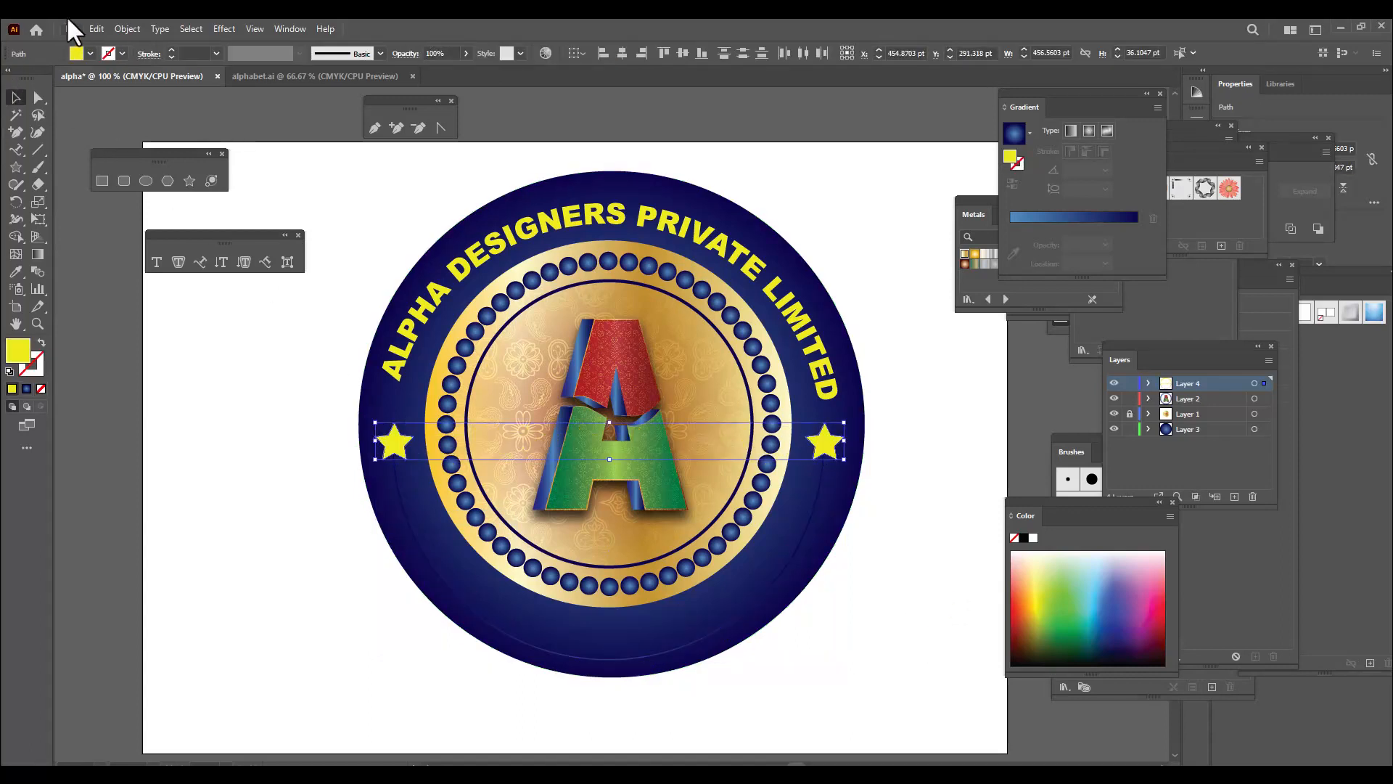
Set the blend spacing to 8 specified steps and blend the two yellow stars
click(122, 28)
mouse_move(298, 449)
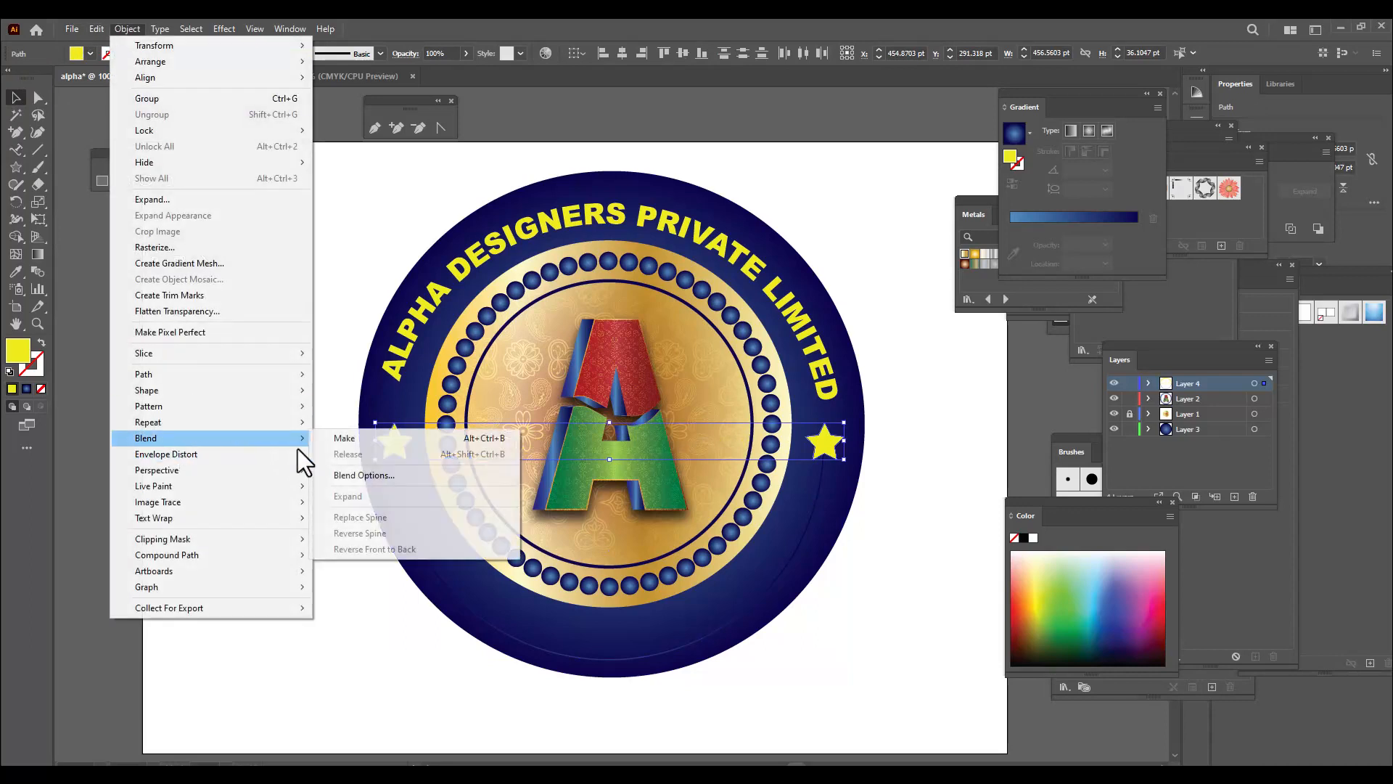
click(384, 476)
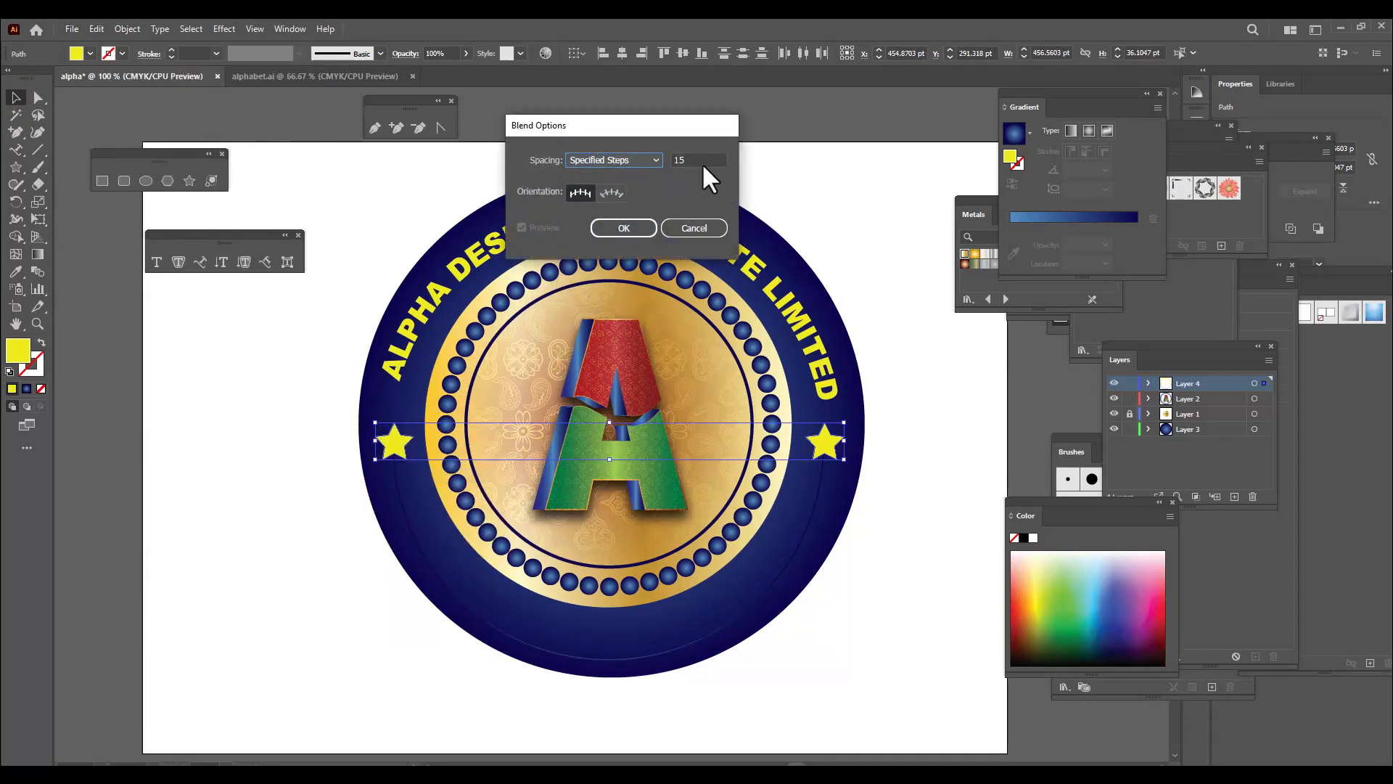
key(Tab)
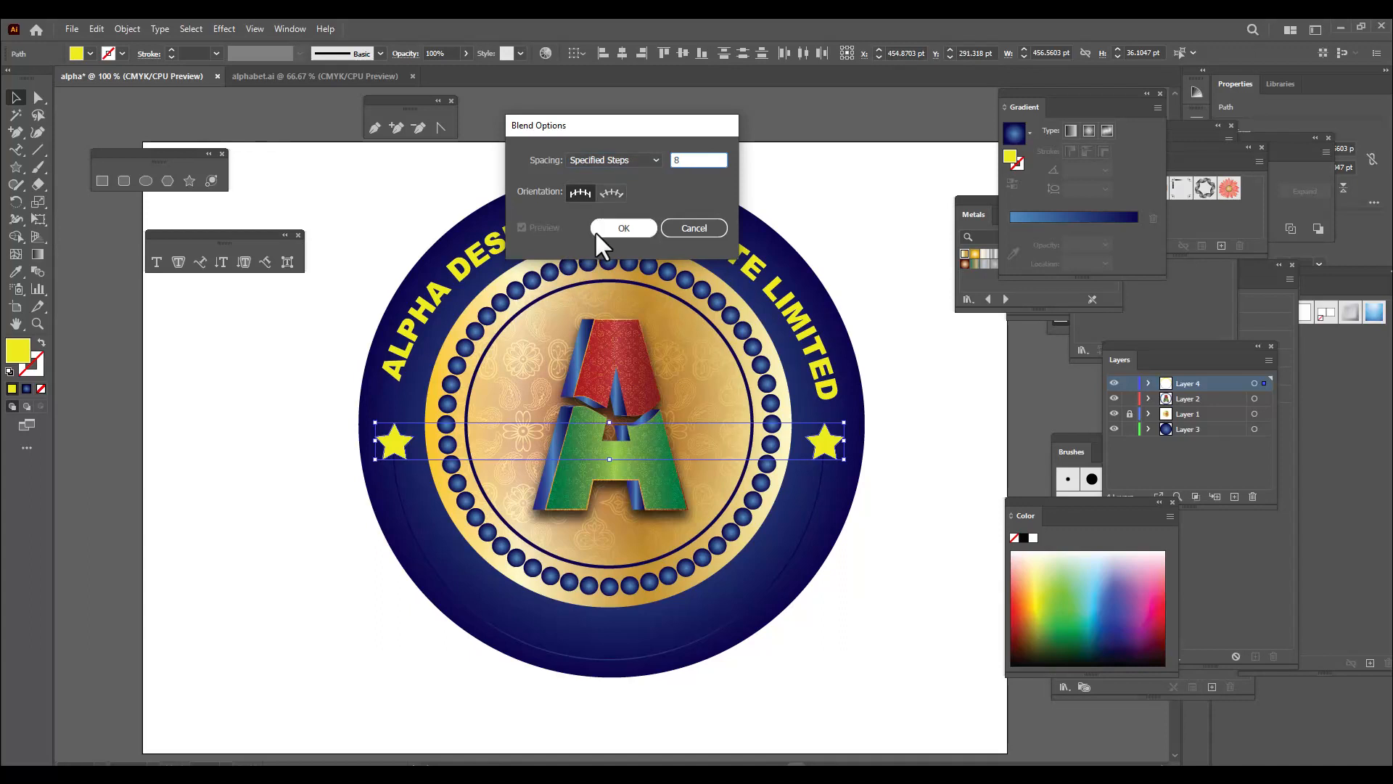
click(598, 229)
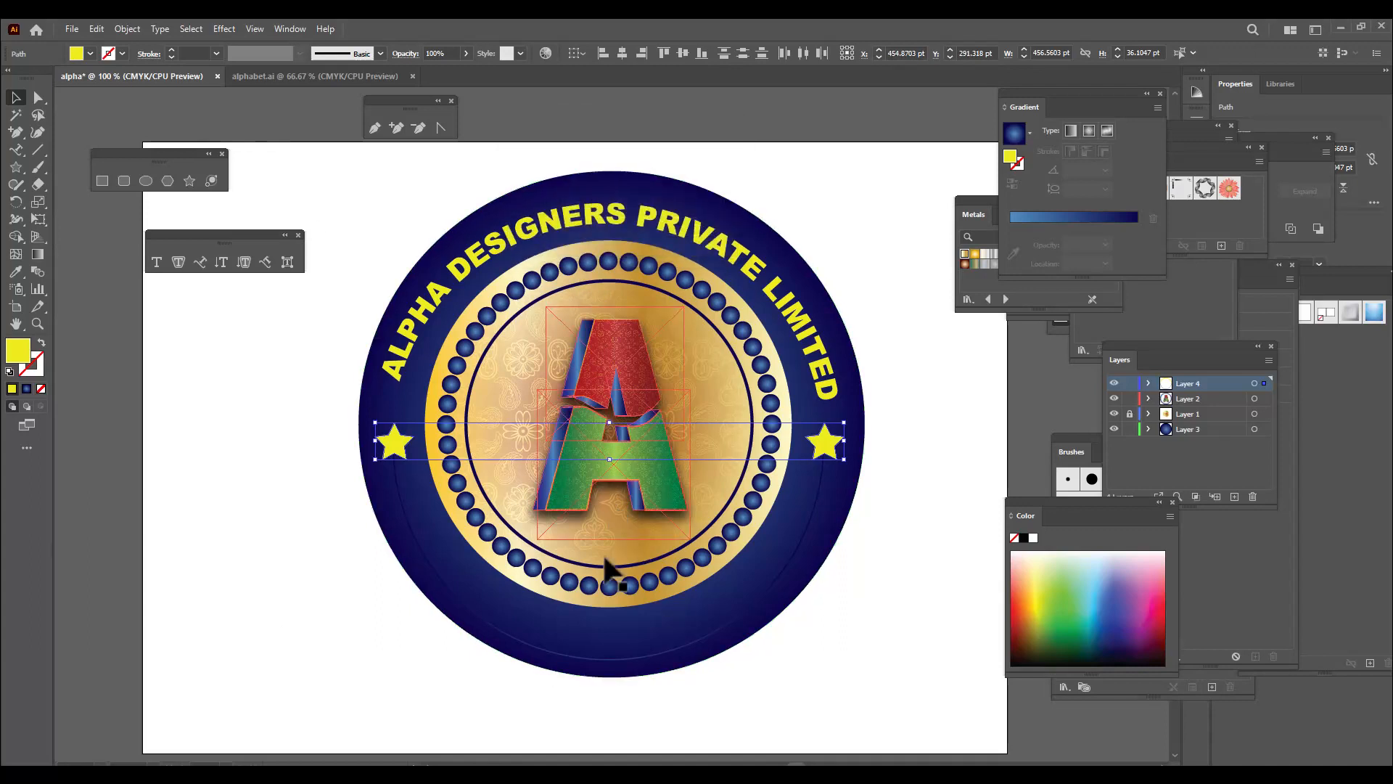
click(122, 27)
mouse_move(201, 438)
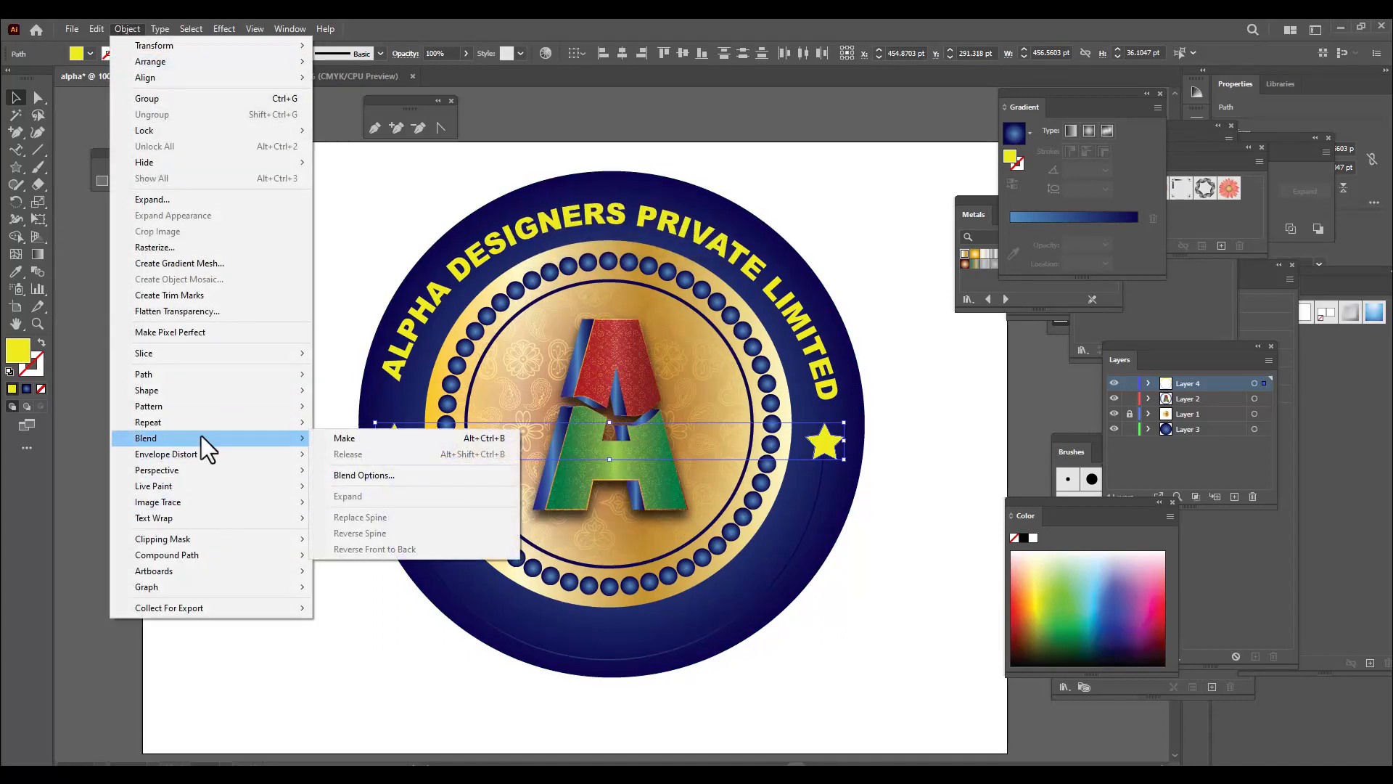
click(380, 442)
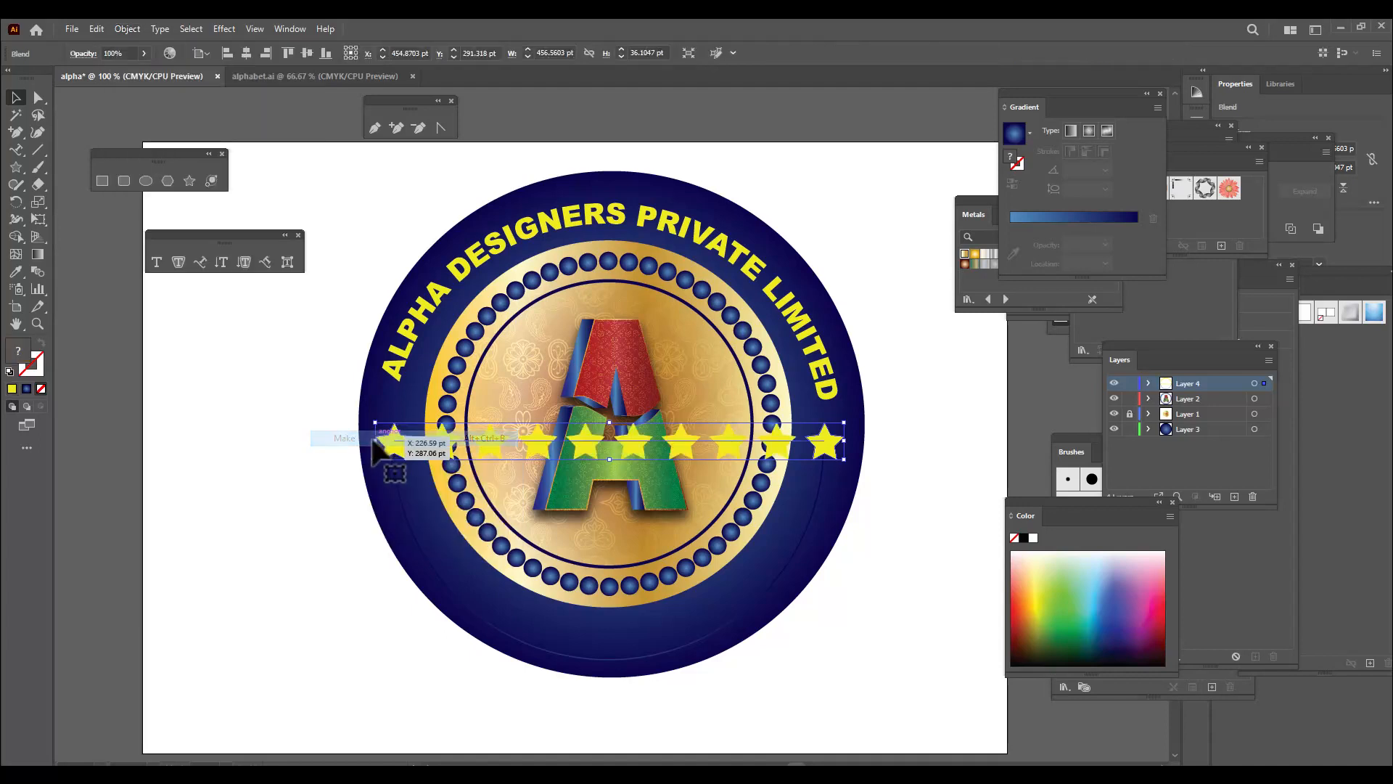
Select the lower arc together with the star blend and replace the blend's spine with the arc
shift+click(771, 588)
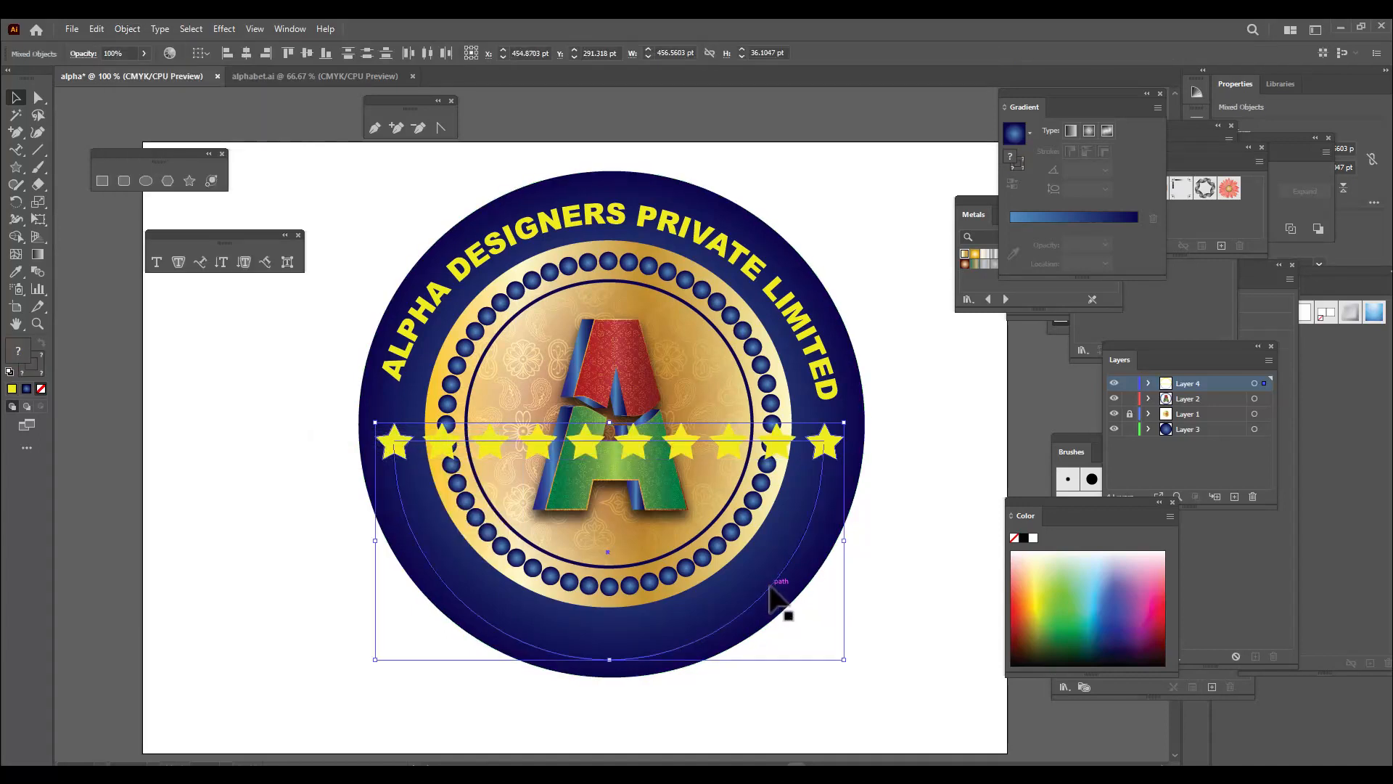
click(127, 29)
mouse_move(163, 437)
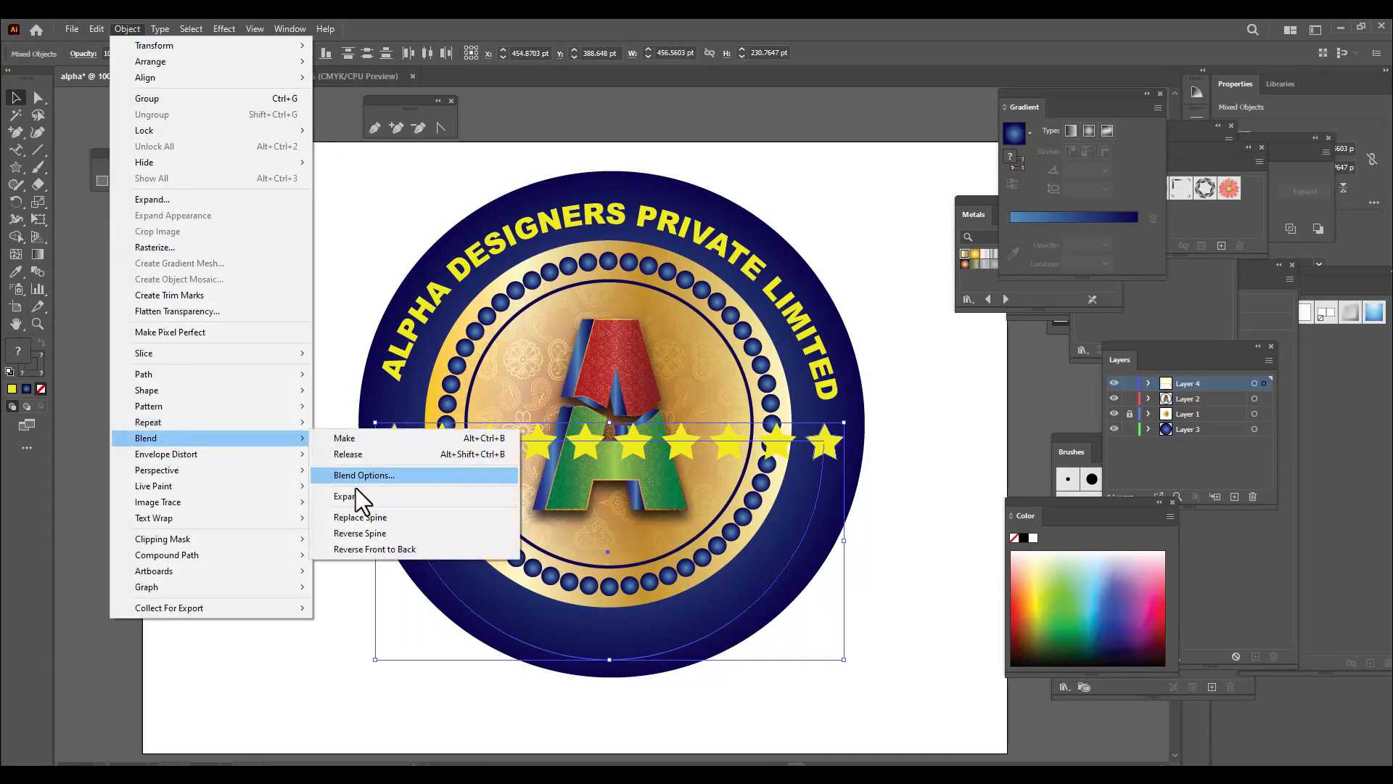
click(408, 518)
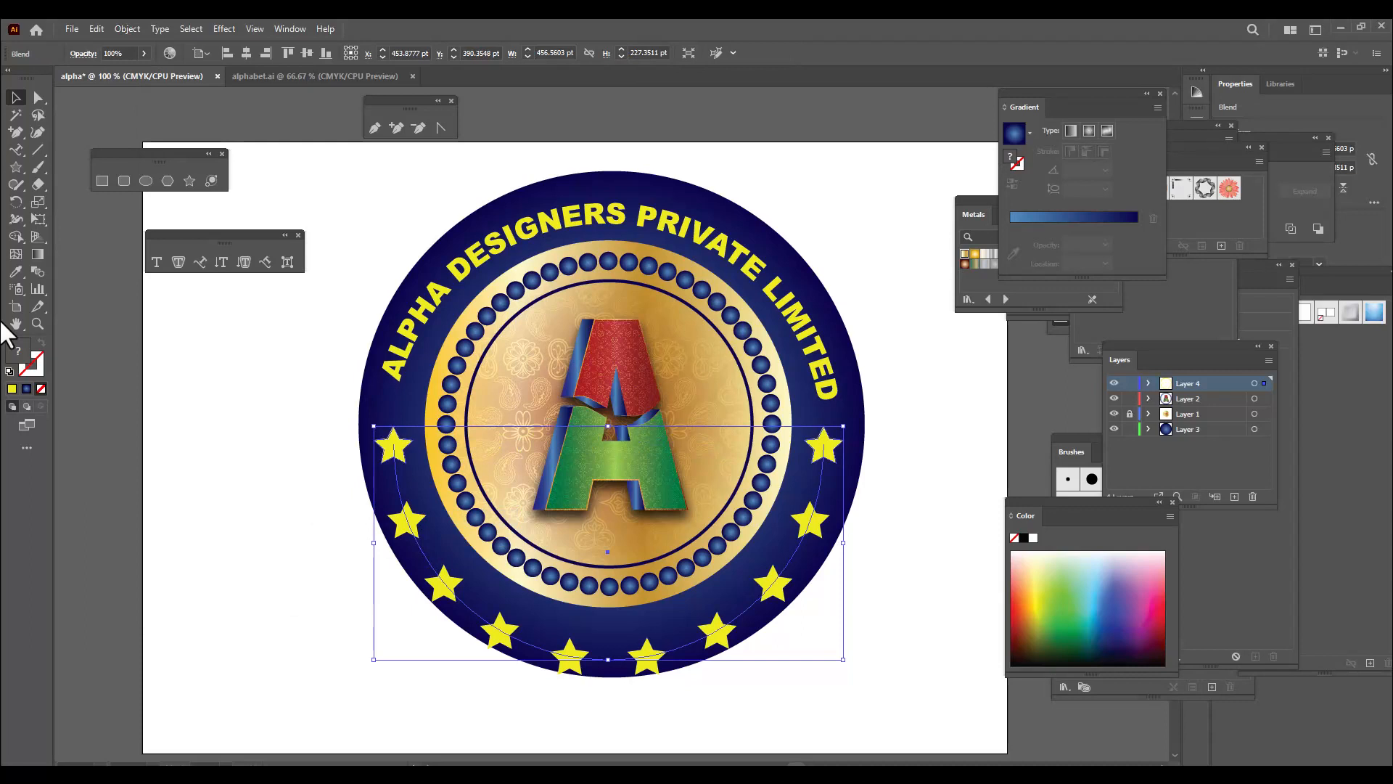
Expand the star blend and move the resulting star arc up about 16 pt to sit inside the blue border
click(129, 30)
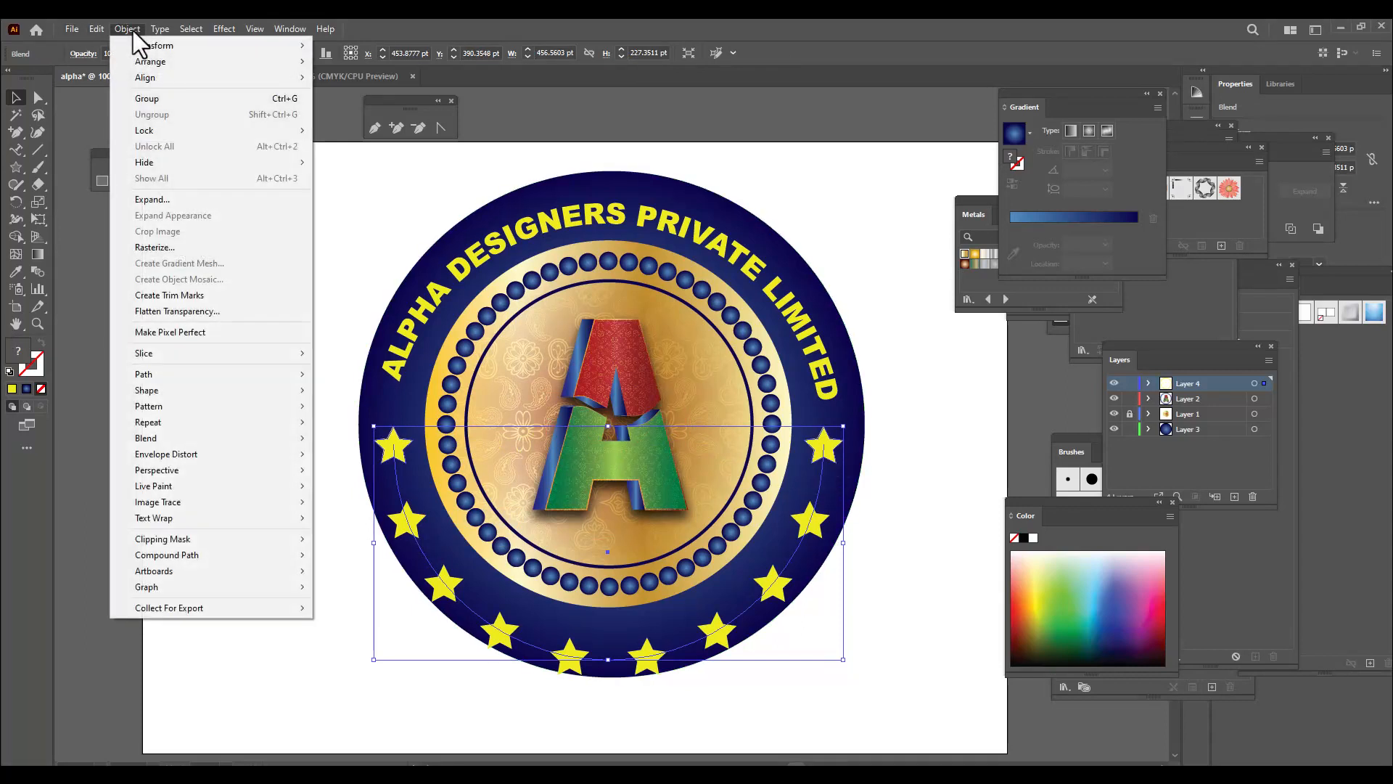
click(178, 198)
click(807, 460)
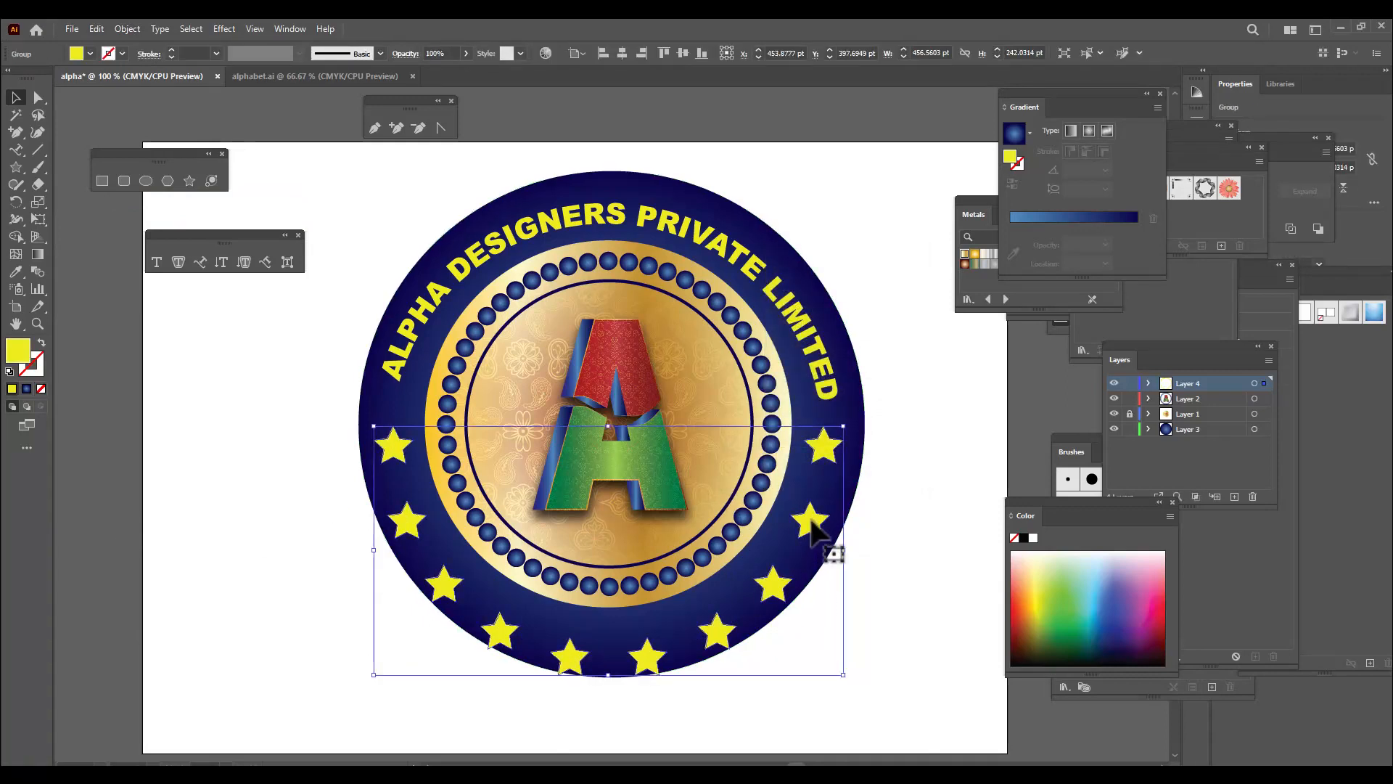
drag(811, 521, 812, 507)
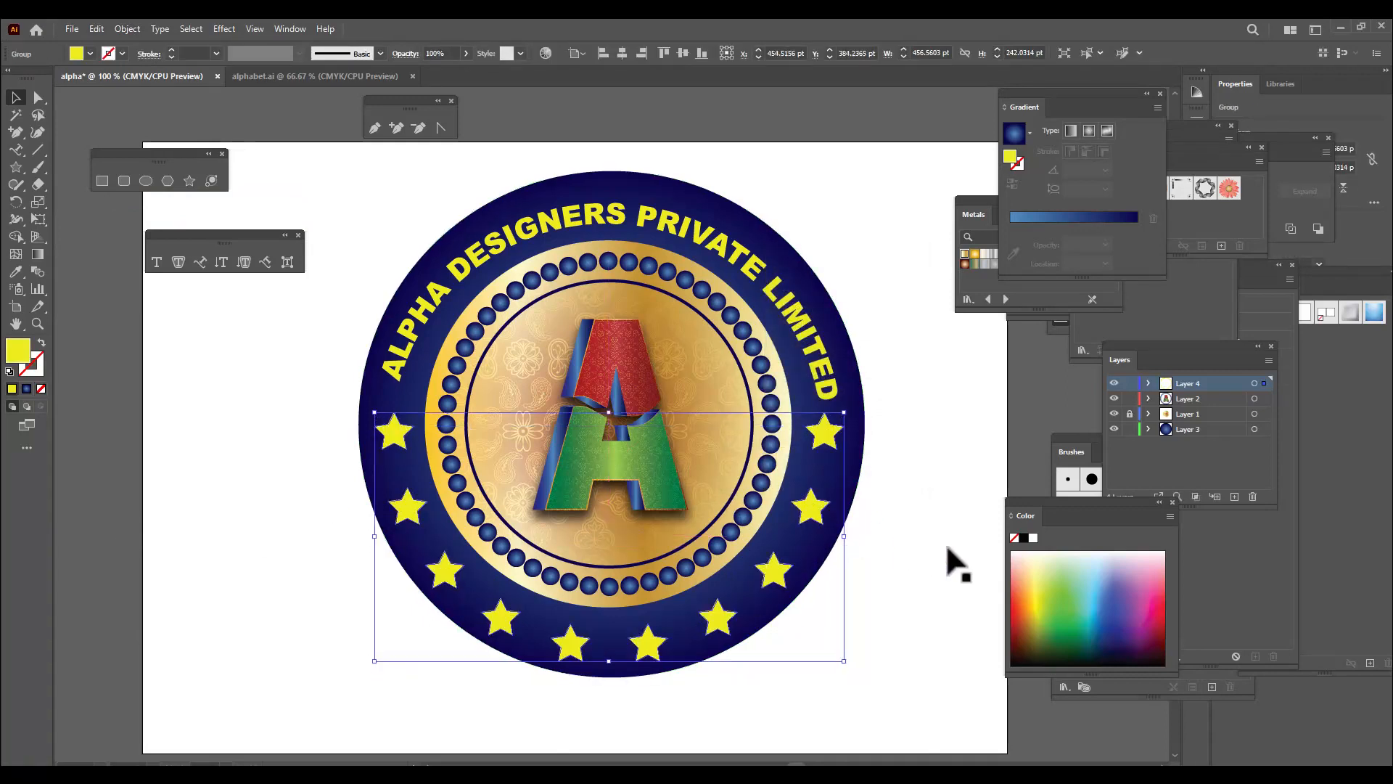
key(Up)
key(Up)
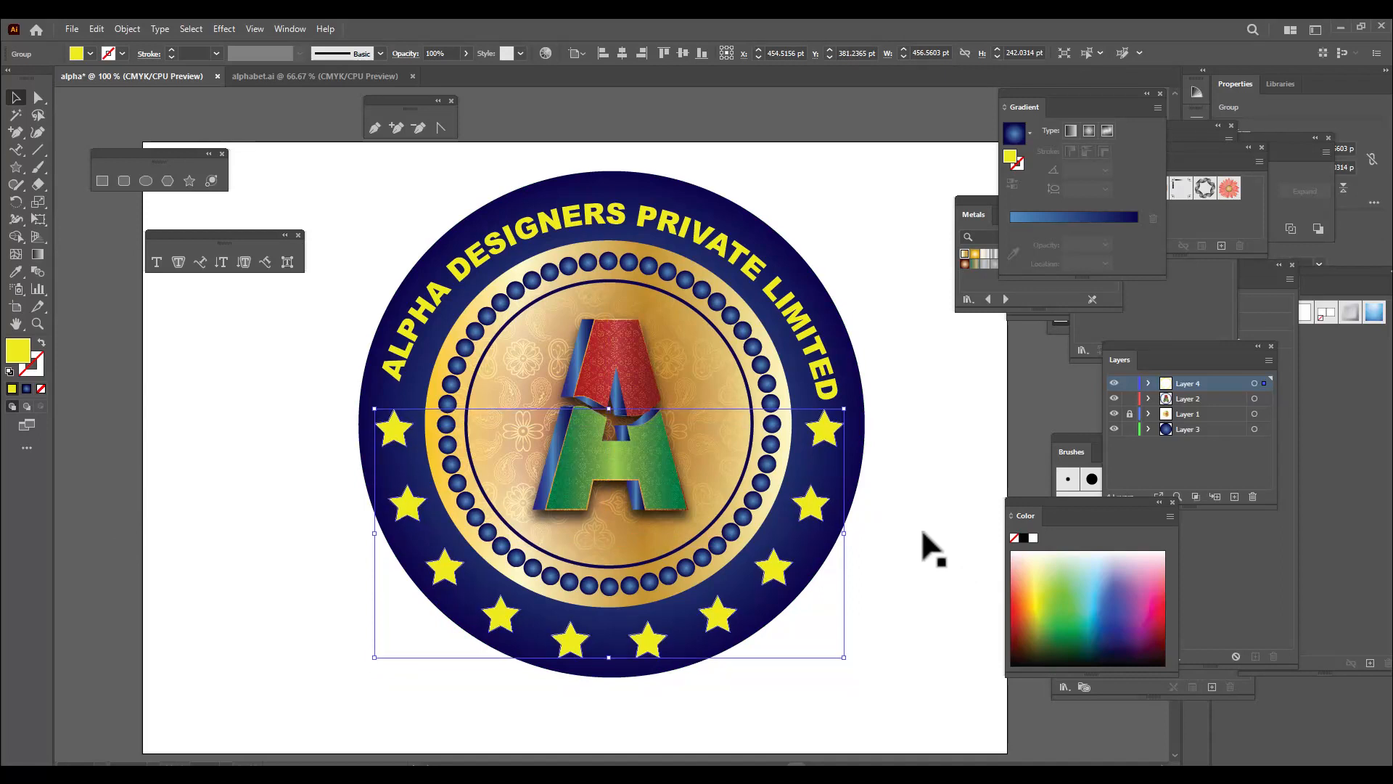
Nudge the arched company lettering slightly upward within the blue border and deselect it
click(751, 252)
key(Up)
key(Up)
key(Up)
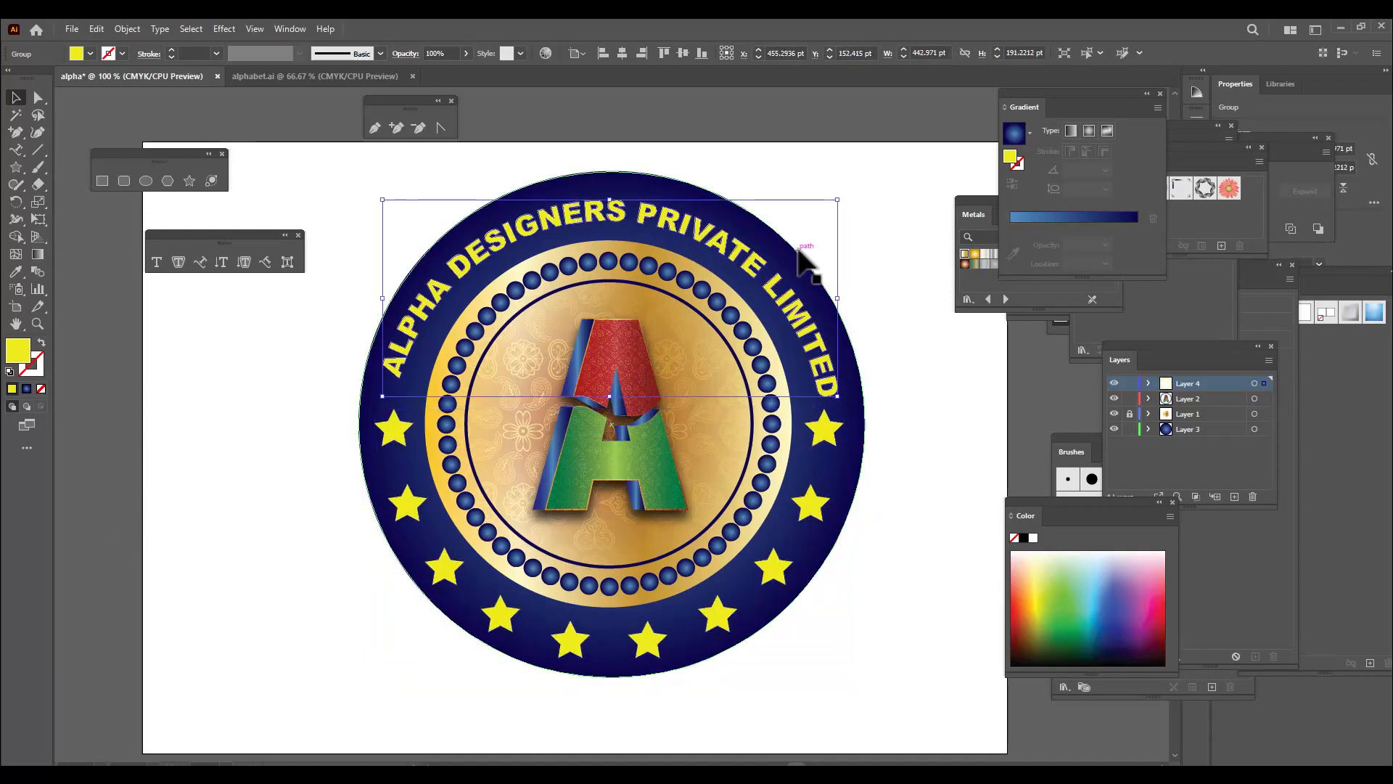
key(Up)
key(Up)
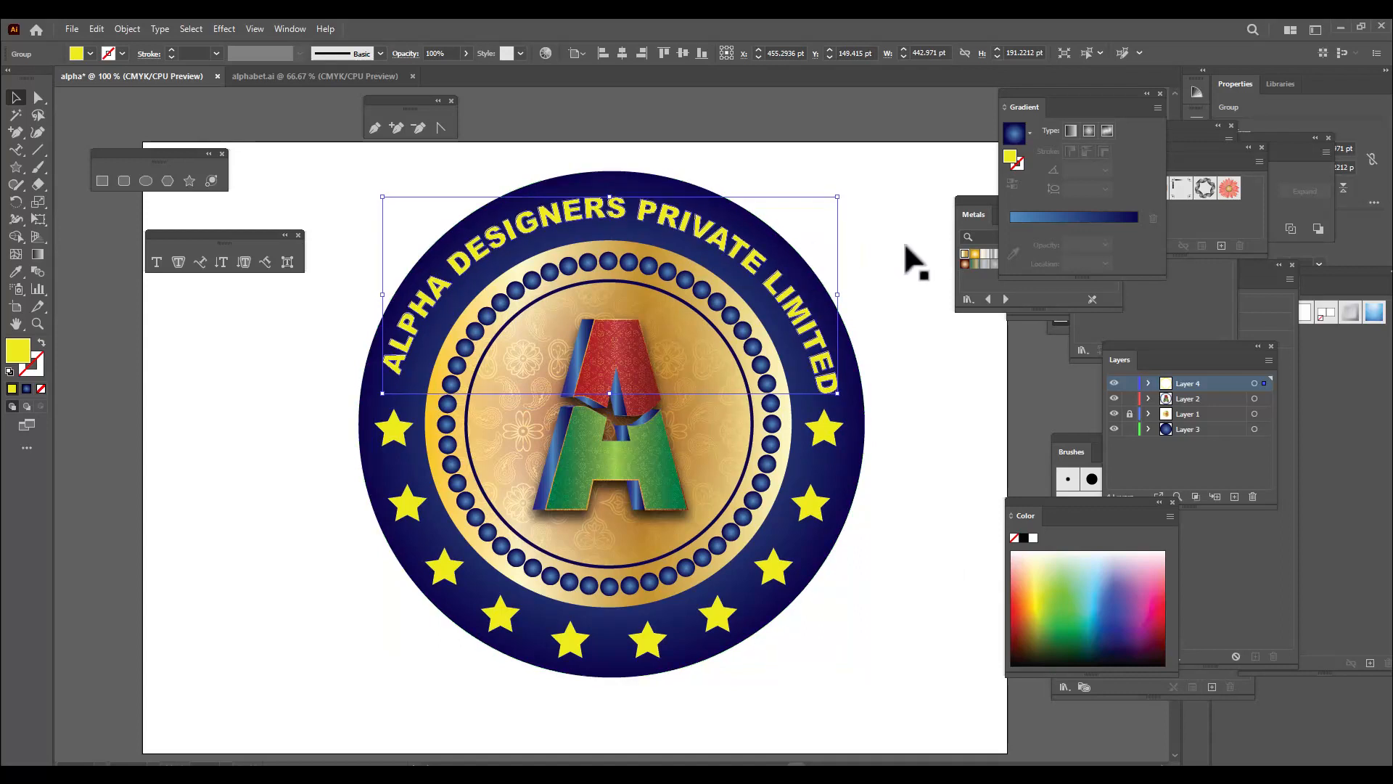
click(891, 272)
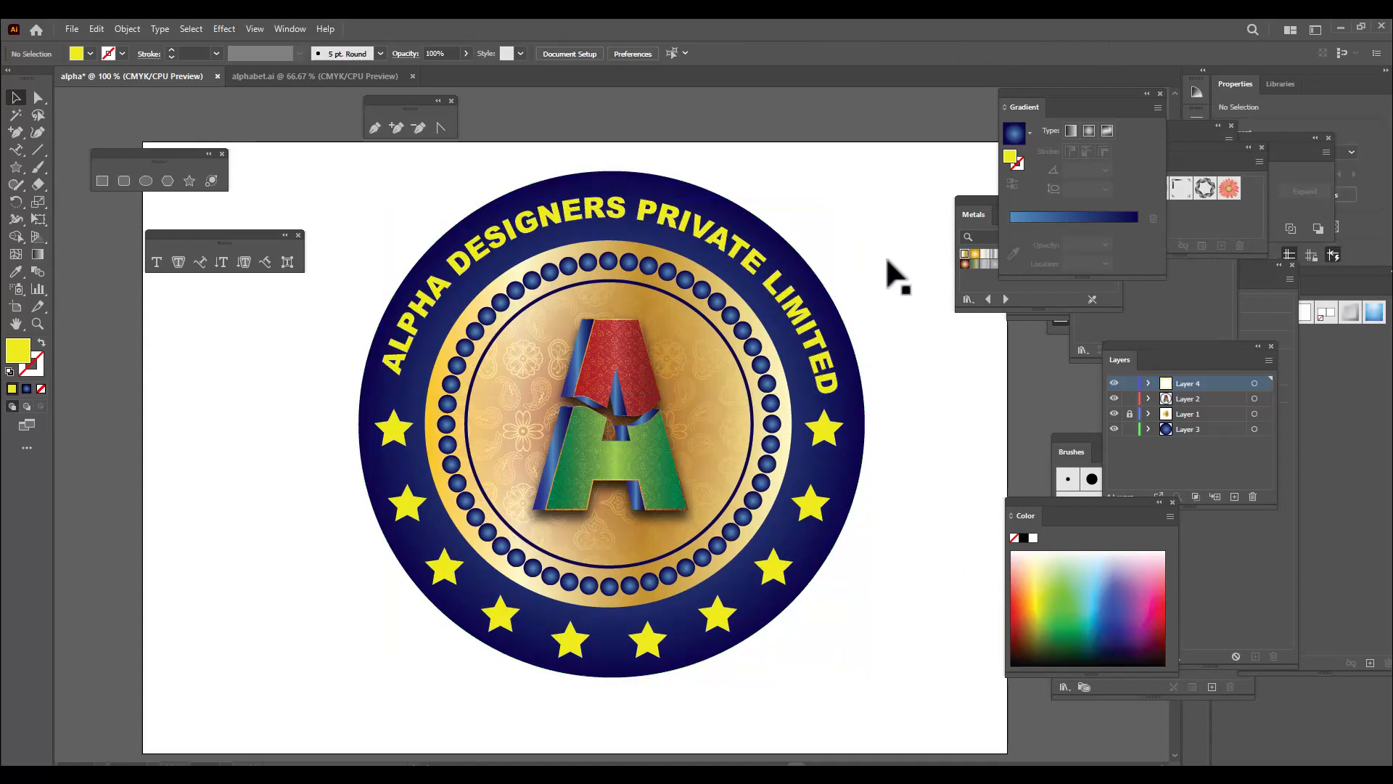